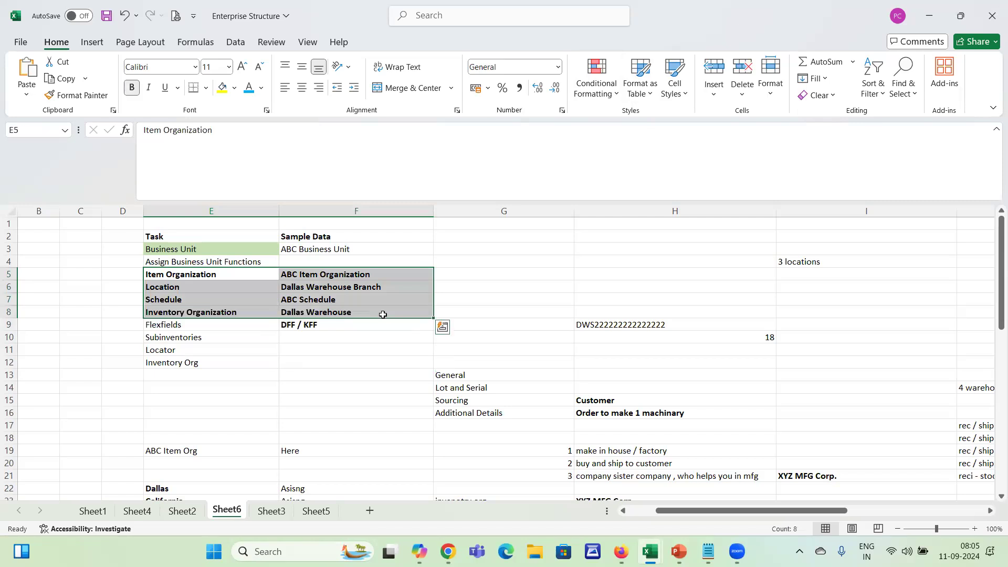
{"action": "left_click", "coordinate": [397, 332]}
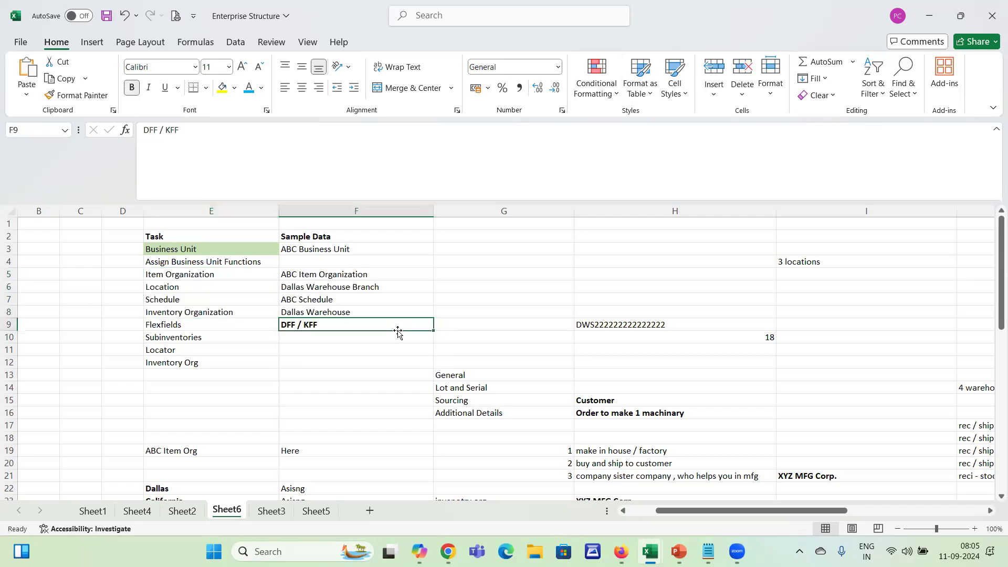
{"action": "key", "text": "Left"}
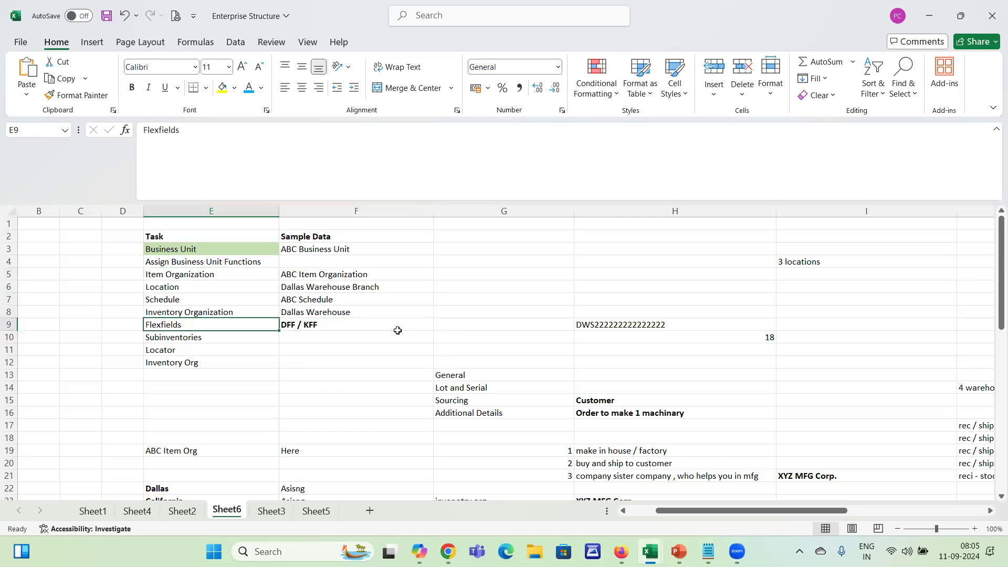
{"action": "key", "text": "alt+Tab"}
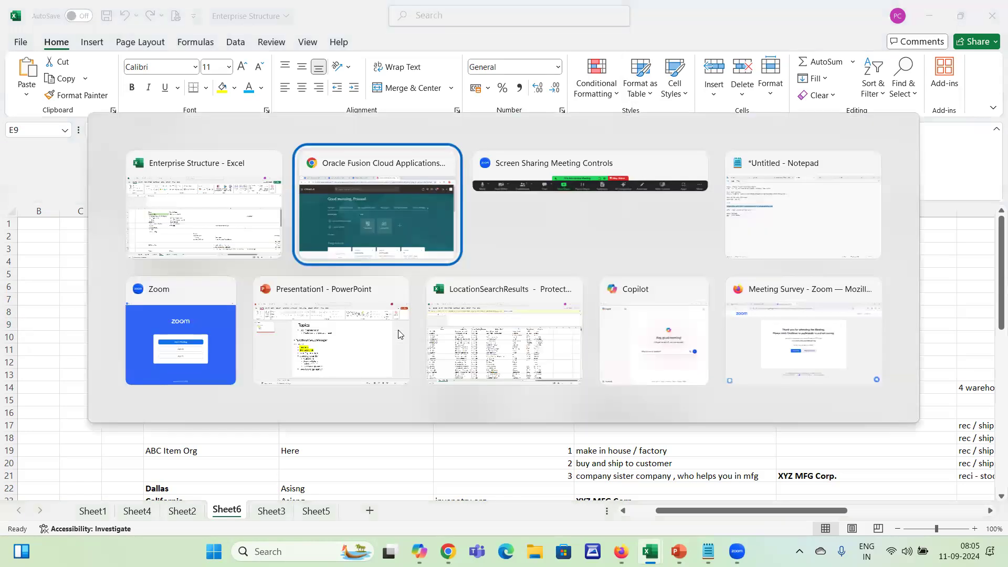
{"action": "key", "text": "alt+shift+Tab"}
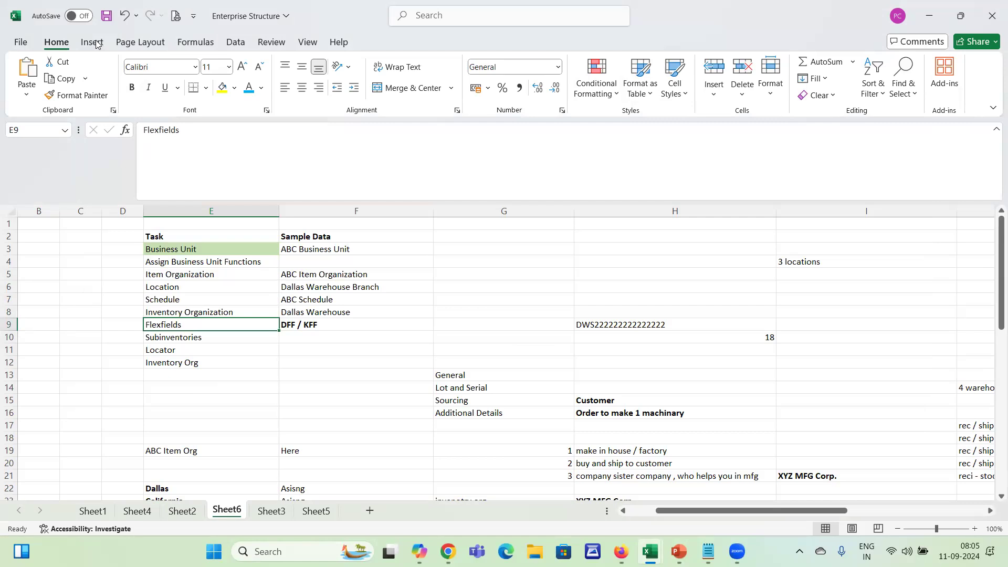
{"action": "left_click", "coordinate": [483, 325]}
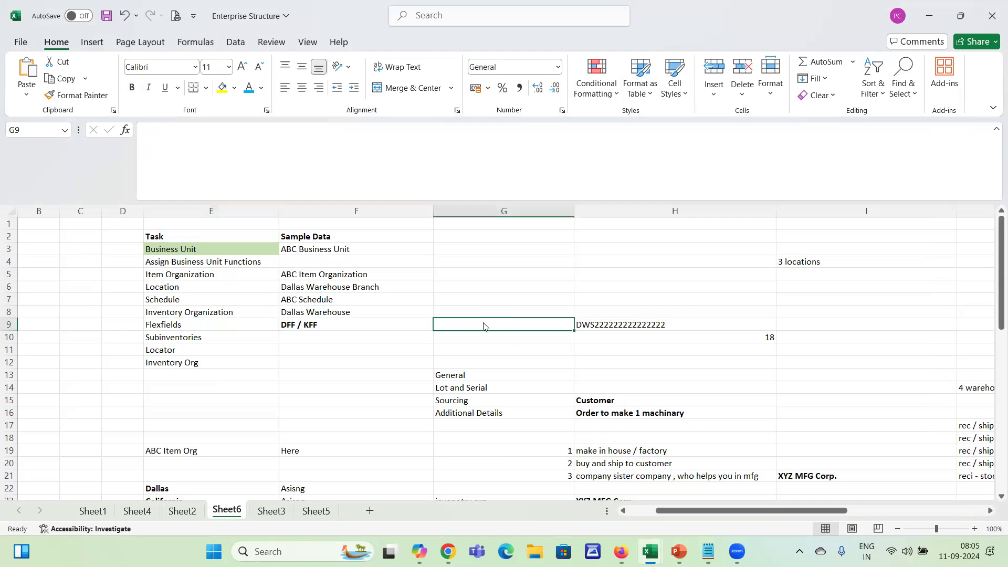
{"action": "key", "text": "alt+Tab"}
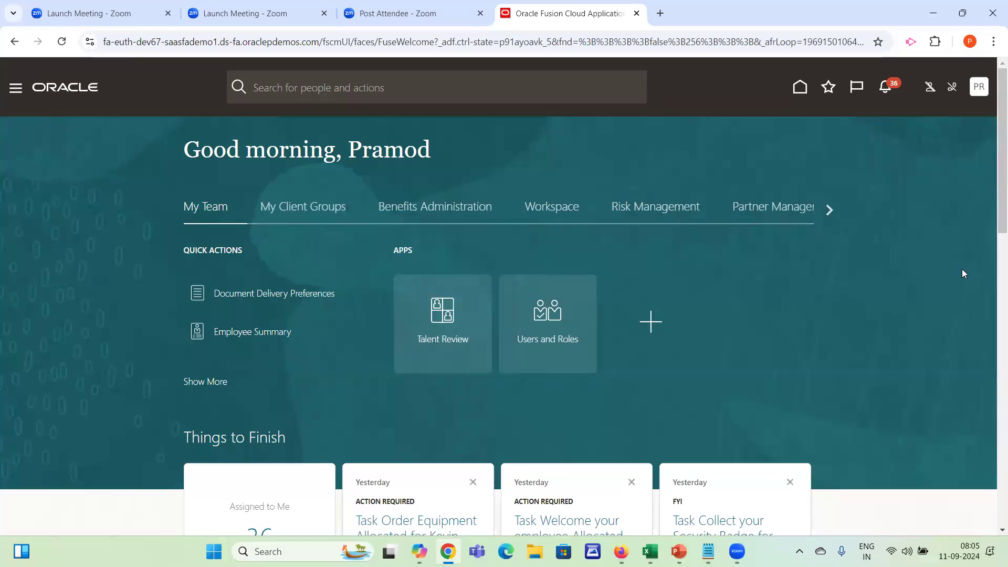
{"action": "mouse_move", "coordinate": [650, 551]}
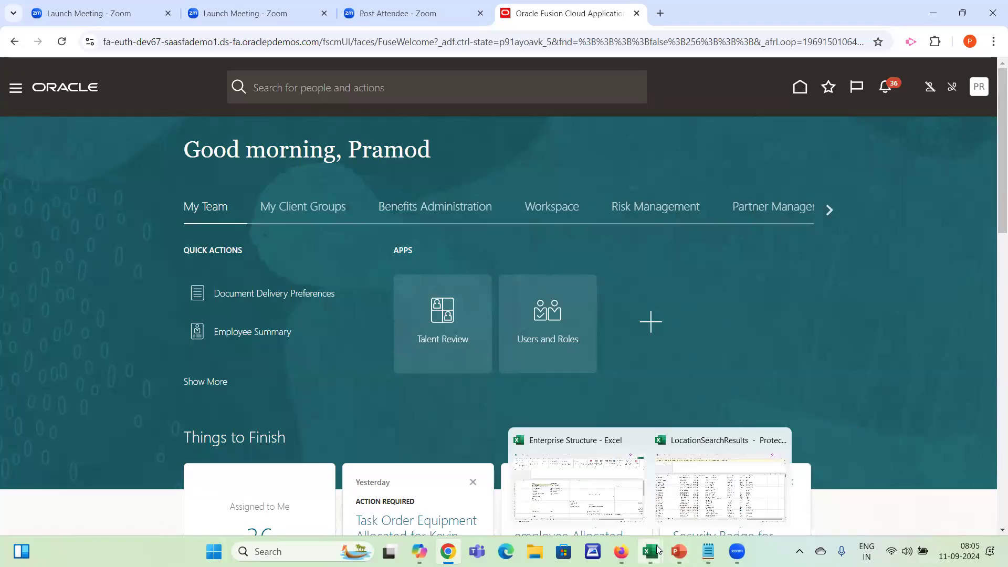
{"action": "left_click", "coordinate": [572, 479]}
Clear the old Key, DFF and WMS system notes from cells F48:H57 on Sheet6
{"action": "left_click", "coordinate": [252, 404]}
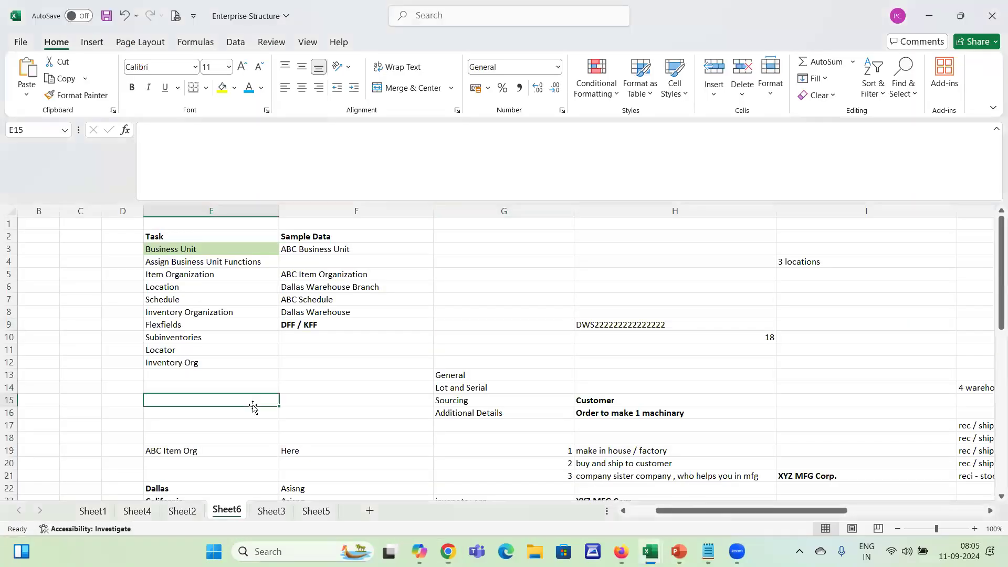
{"action": "key", "text": "Down"}
{"action": "key", "text": "Down"}
{"action": "key", "text": "Down"}
{"action": "key", "text": "Down"}
{"action": "key", "text": "Down"}
{"action": "key", "text": "Down"}
{"action": "key", "text": "Down"}
{"action": "key", "text": "Down"}
{"action": "key", "text": "Down"}
{"action": "key", "text": "Down"}
{"action": "key", "text": "Down"}
{"action": "key", "text": "Down"}
{"action": "key", "text": "Down"}
{"action": "key", "text": "Down"}
{"action": "key", "text": "Down"}
{"action": "key", "text": "Down"}
{"action": "key", "text": "Down"}
{"action": "key", "text": "Down"}
{"action": "key", "text": "Down"}
{"action": "key", "text": "Down"}
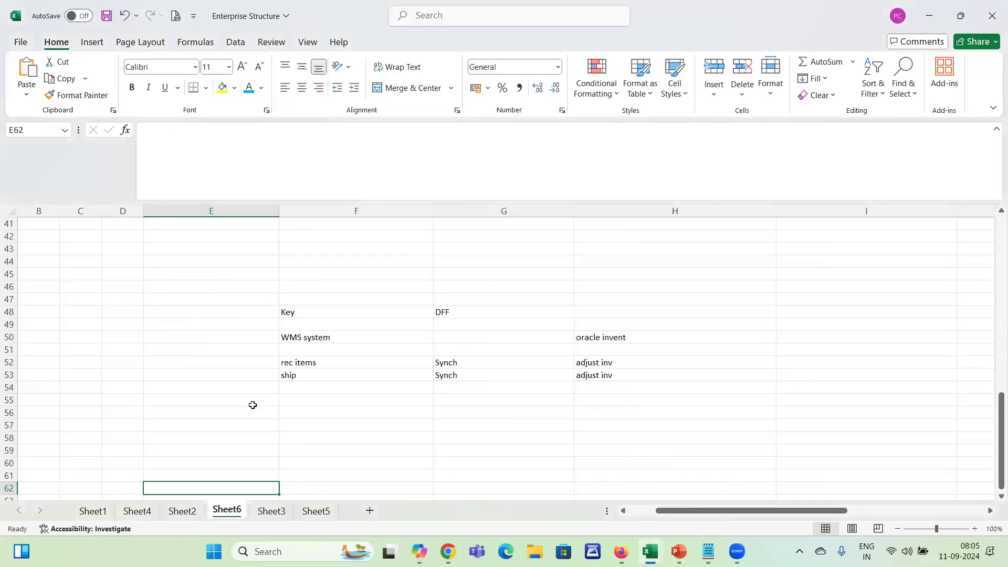
{"action": "key", "text": "Down"}
{"action": "key", "text": "Down"}
{"action": "key", "text": "Down"}
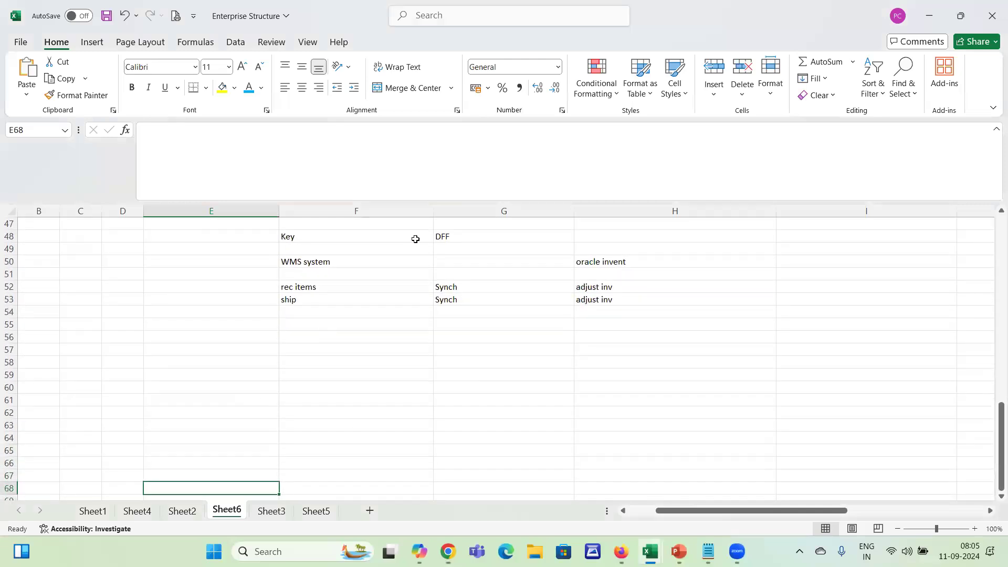
{"action": "left_click_drag", "start_coordinate": [329, 234], "coordinate": [637, 348]}
{"action": "key", "text": "Delete"}
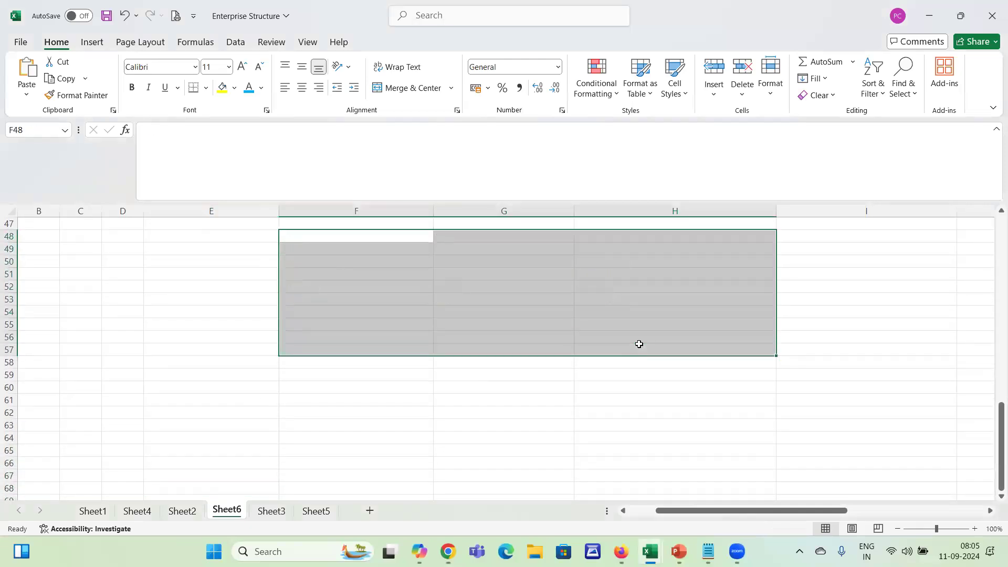
List the flexfield abbreviations DFF, KFF and EFF in cells E49 to E51
{"action": "left_click", "coordinate": [195, 245]}
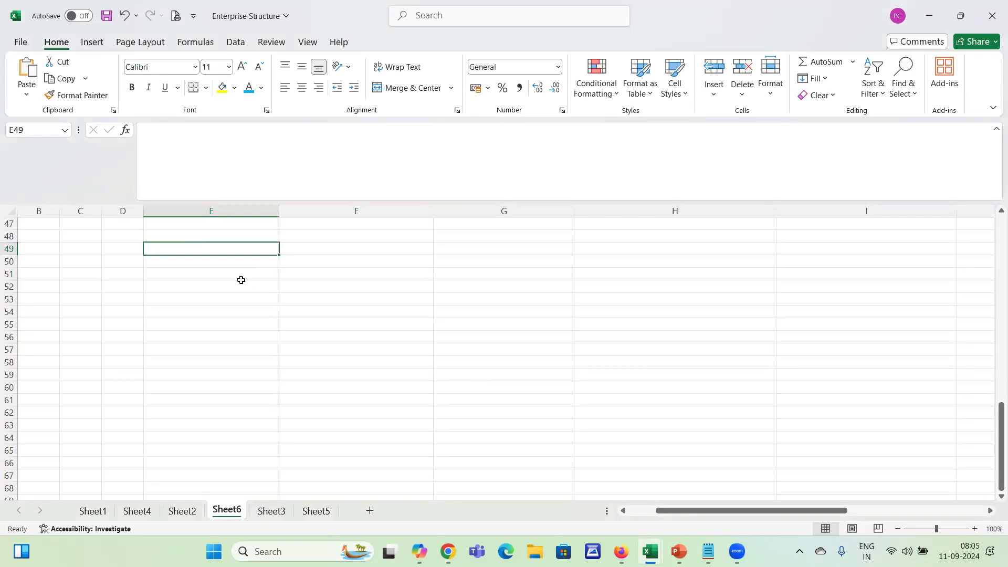
{"action": "type", "text": "DFF"}
{"action": "key", "text": "Return"}
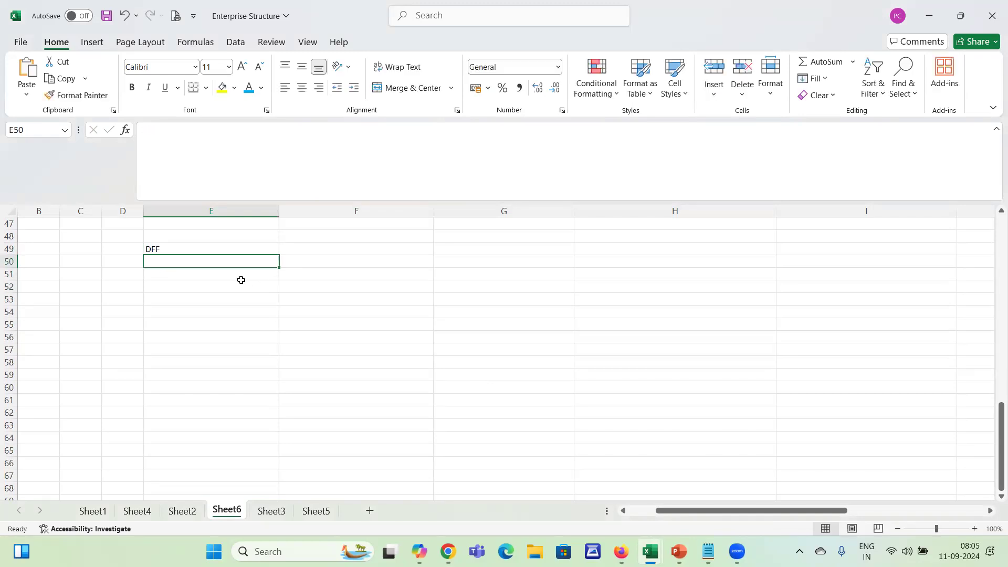
{"action": "type", "text": "KFF"}
{"action": "key", "text": "Return"}
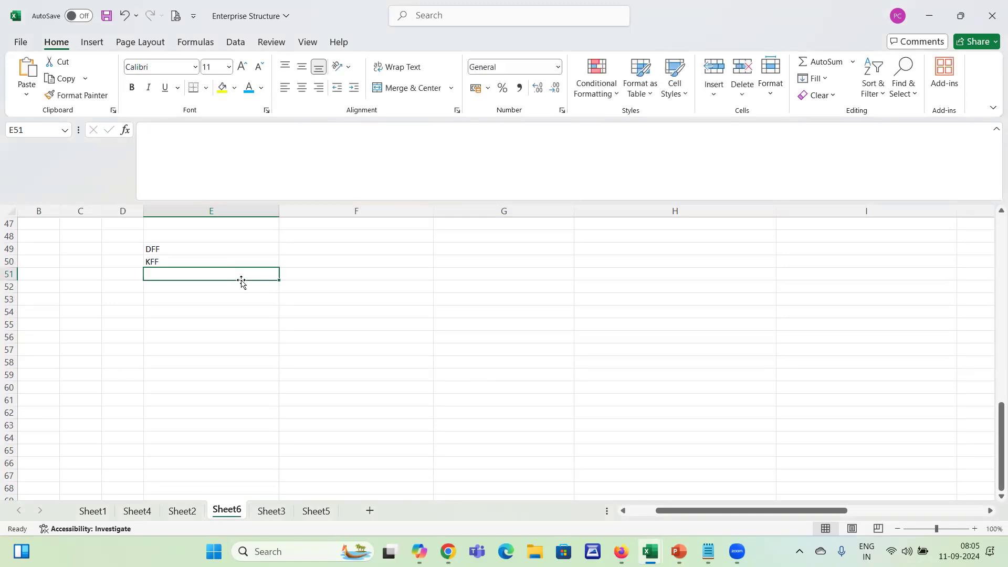
{"action": "type", "text": "EFF"}
Enter the full names "Desc. Flexfied" in F49 and "Key Flexfield" in F50, beside their abbreviations
{"action": "key", "text": "Up"}
{"action": "key", "text": "Up"}
{"action": "key", "text": "Right"}
{"action": "type", "text": "Des"}
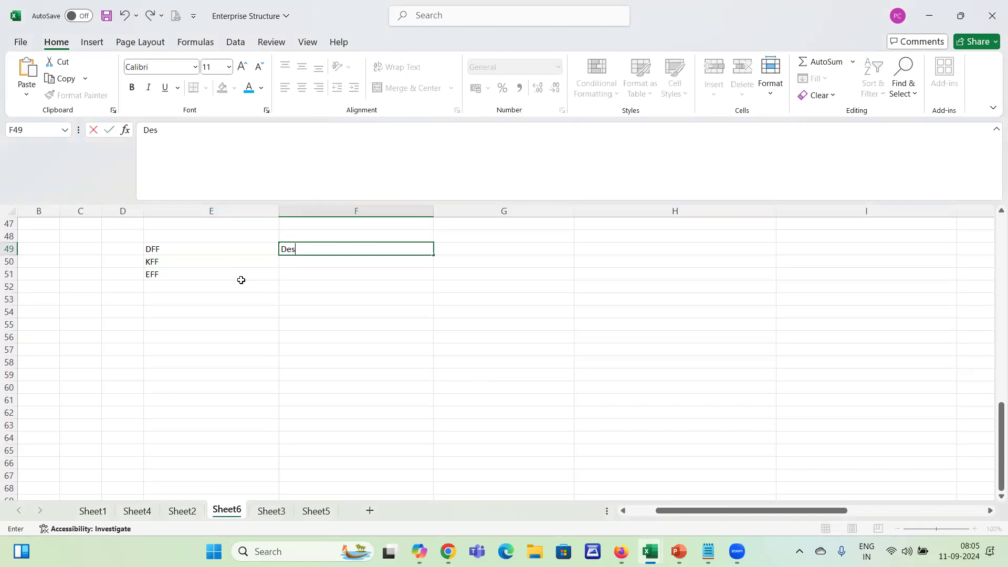
{"action": "type", "text": "c. Flexfied"}
{"action": "key", "text": "Return"}
{"action": "type", "text": "Ke"}
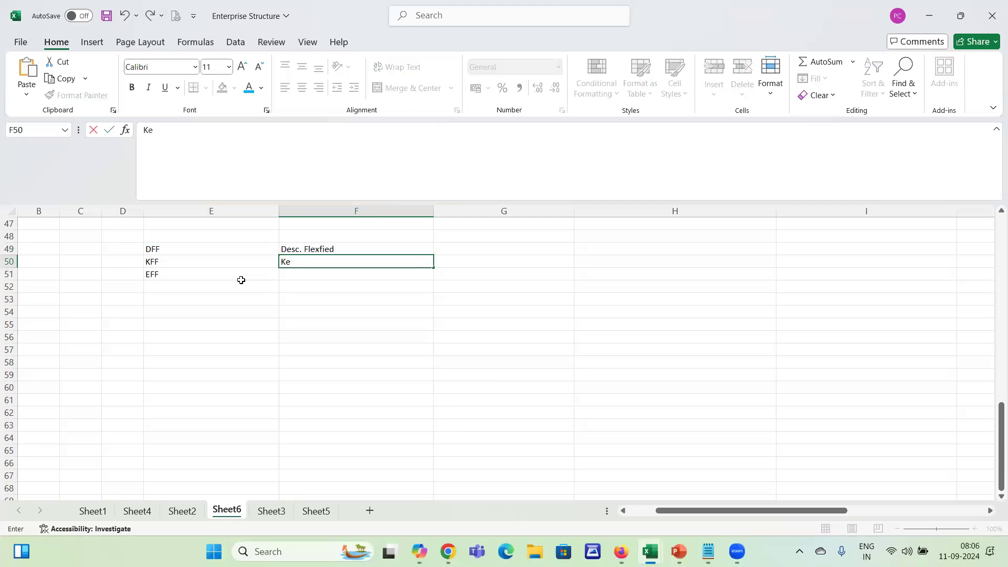
{"action": "type", "text": "y Flexfield"}
{"action": "key", "text": "Return"}
Enter "Extensive Flexfield" in F51 and narrow column E to bring the abbreviations closer to their names
{"action": "type", "text": "Exter"}
{"action": "key", "text": "BackSpace"}
{"action": "type", "text": "nsive Flxfe"}
{"action": "key", "text": "BackSpace"}
{"action": "key", "text": "BackSpace"}
{"action": "key", "text": "BackSpace"}
{"action": "key", "text": "BackSpace"}
{"action": "type", "text": "lef"}
{"action": "type", "text": "fie"}
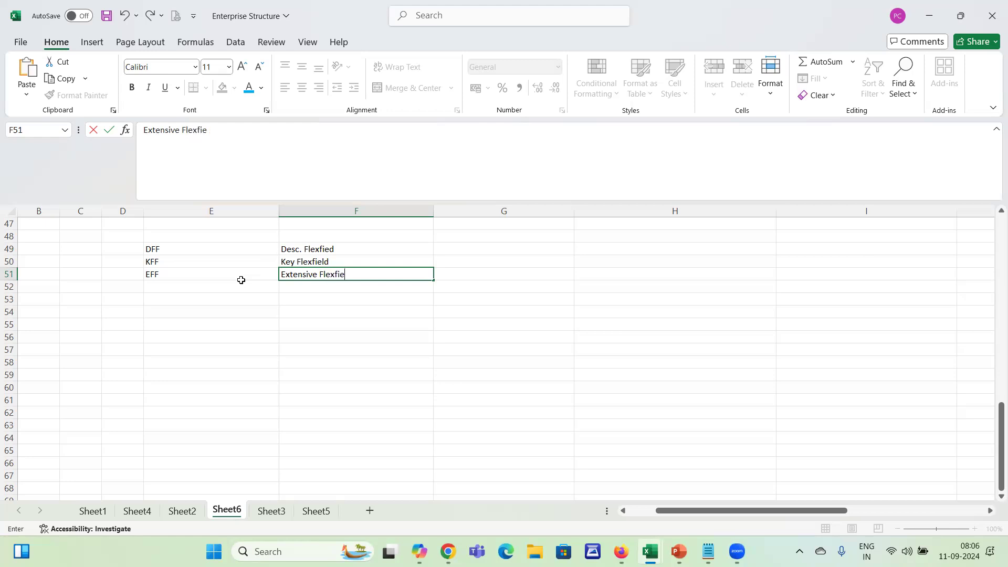
{"action": "type", "text": "ld"}
{"action": "key", "text": "Return"}
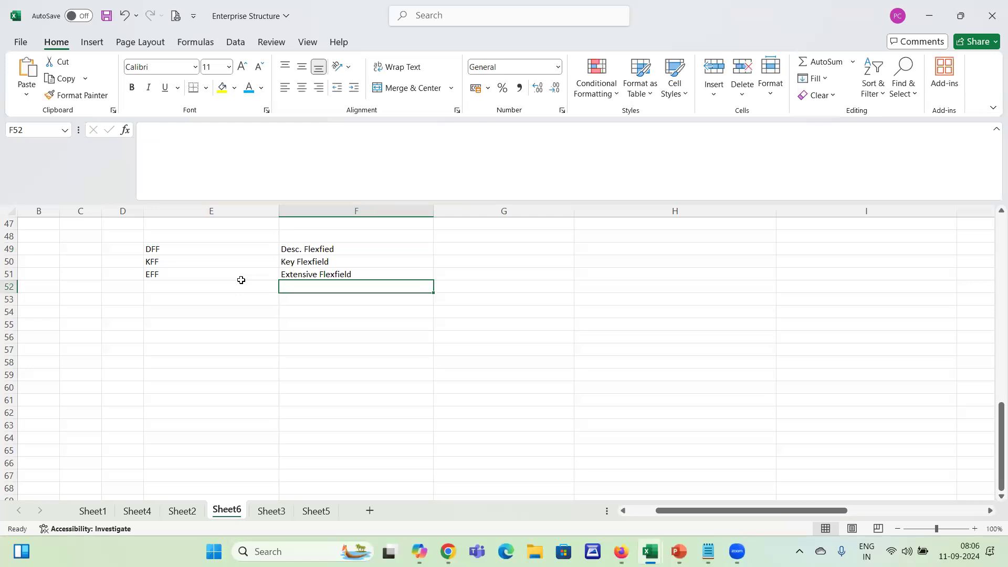
{"action": "left_click_drag", "start_coordinate": [280, 211], "coordinate": [204, 211]}
{"action": "left_click", "coordinate": [446, 251]}
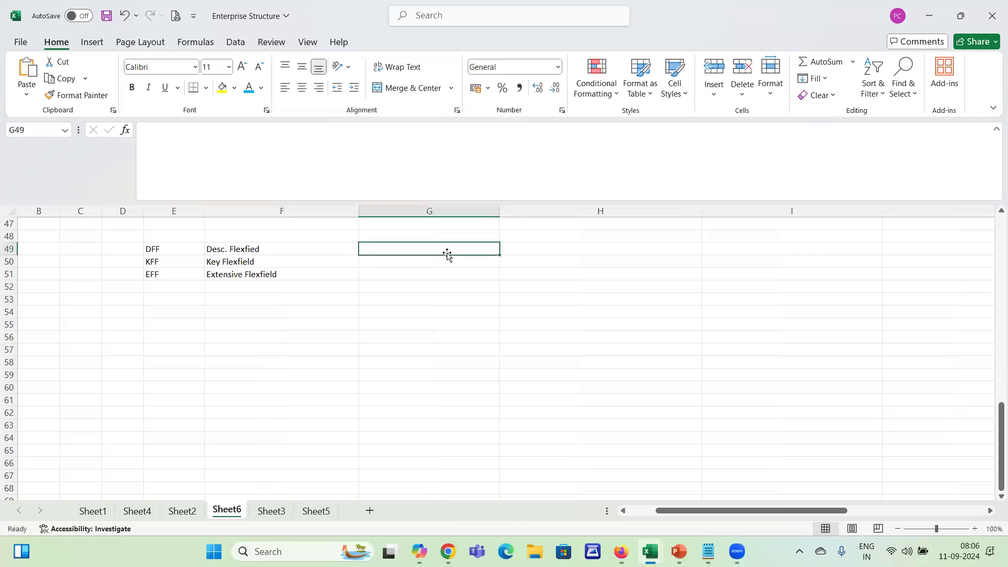
Add the heading "Inventory Org" in cell F54 below the flexfield list
{"action": "left_click", "coordinate": [223, 318]}
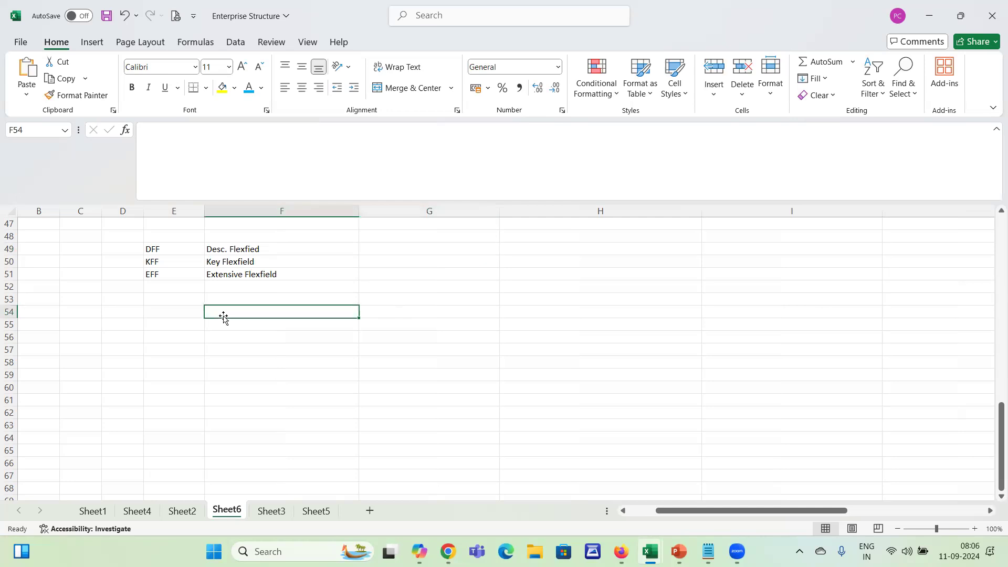
{"action": "double_click", "coordinate": [224, 316]}
{"action": "type", "text": "Inventory Prg"}
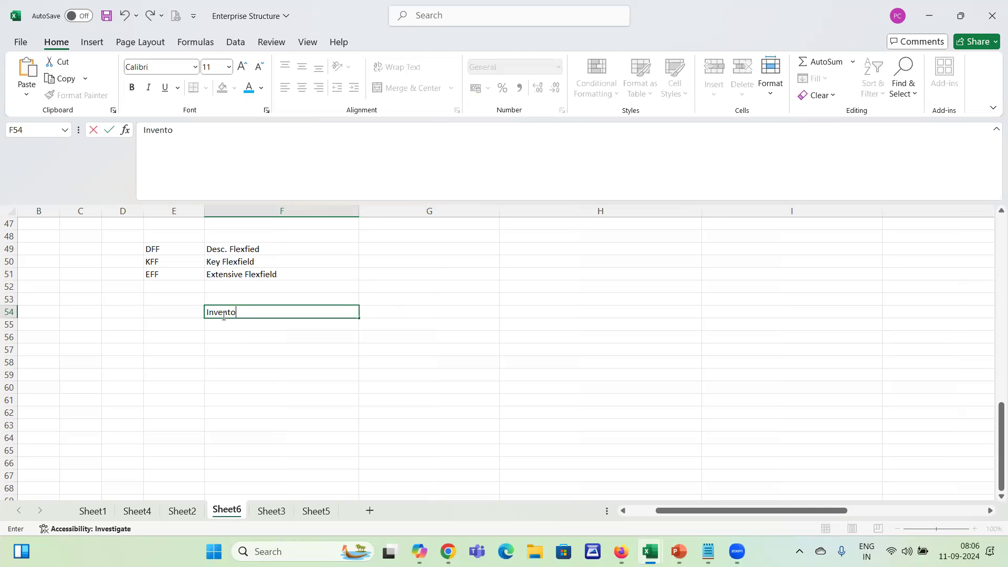
{"action": "key", "text": "BackSpace"}
{"action": "key", "text": "BackSpace"}
{"action": "key", "text": "BackSpace"}
{"action": "type", "text": "Org"}
Enter "Dallas Inven.Org" in cell E55 and widen column E enough to fit the text
{"action": "key", "text": "Left"}
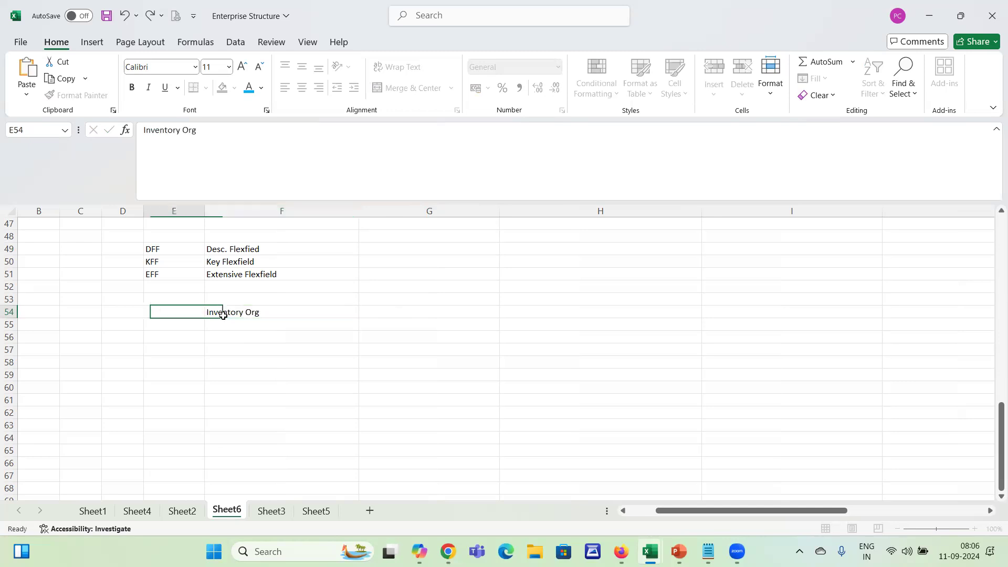
{"action": "key", "text": "Down"}
{"action": "type", "text": "Dalls"}
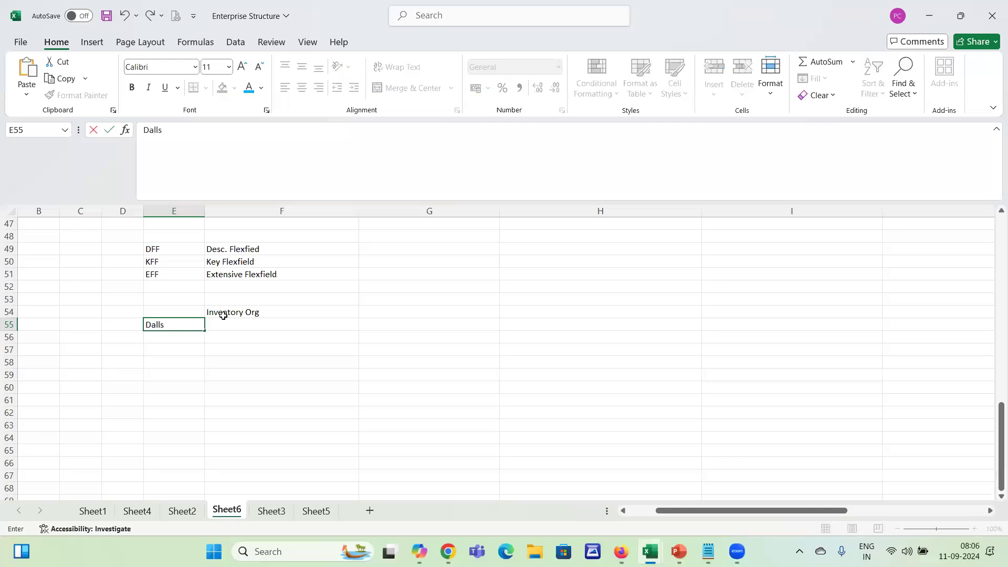
{"action": "key", "text": "BackSpace"}
{"action": "type", "text": "as Inven.Org"}
{"action": "left_click", "coordinate": [224, 321]}
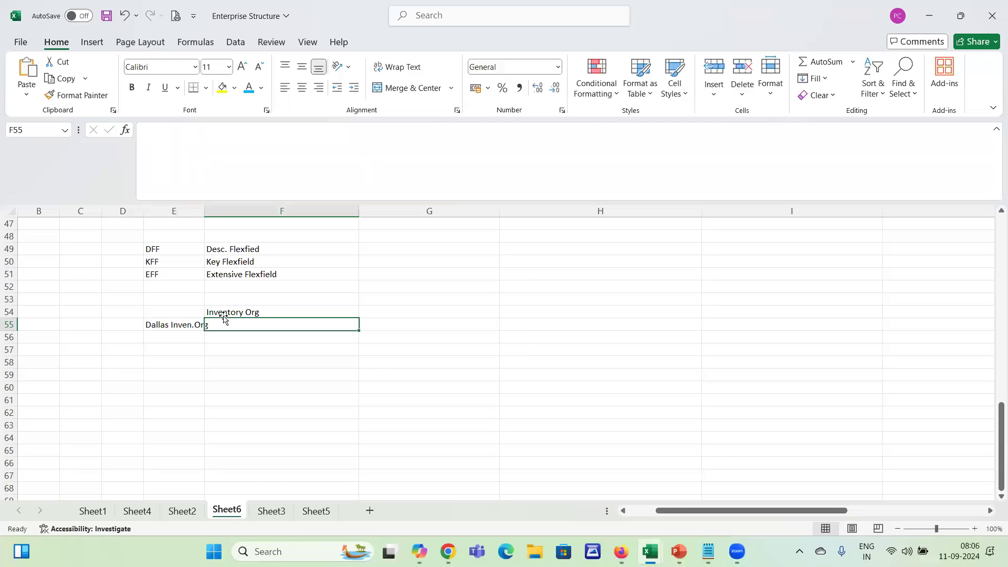
{"action": "left_click_drag", "start_coordinate": [205, 211], "coordinate": [225, 210]}
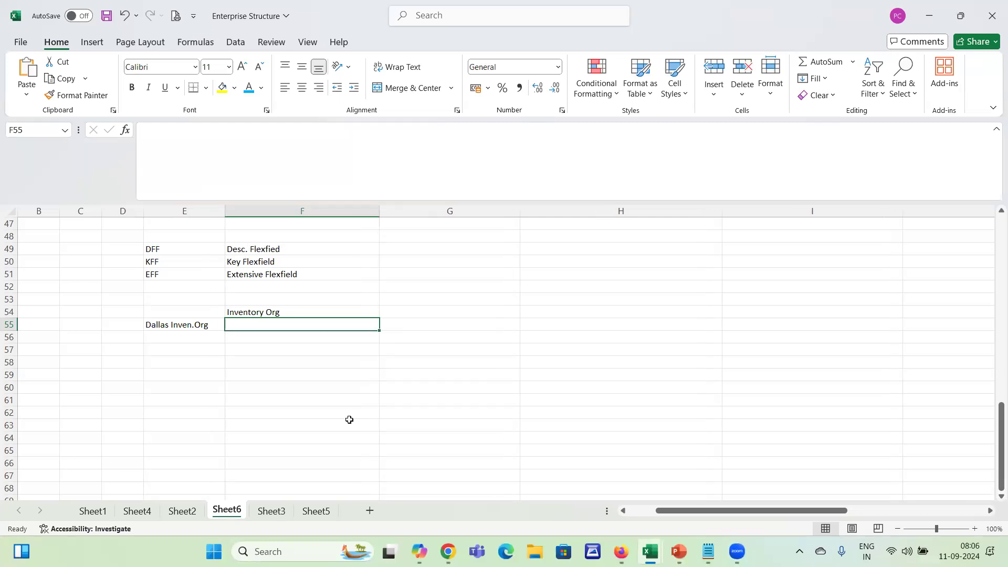
Enter "20 fields" in cell F55 beside the Dallas inventory organization
{"action": "type", "text": "10"}
{"action": "key", "text": "BackSpace"}
{"action": "type", "text": "20 fields"}
{"action": "key", "text": "Tab"}
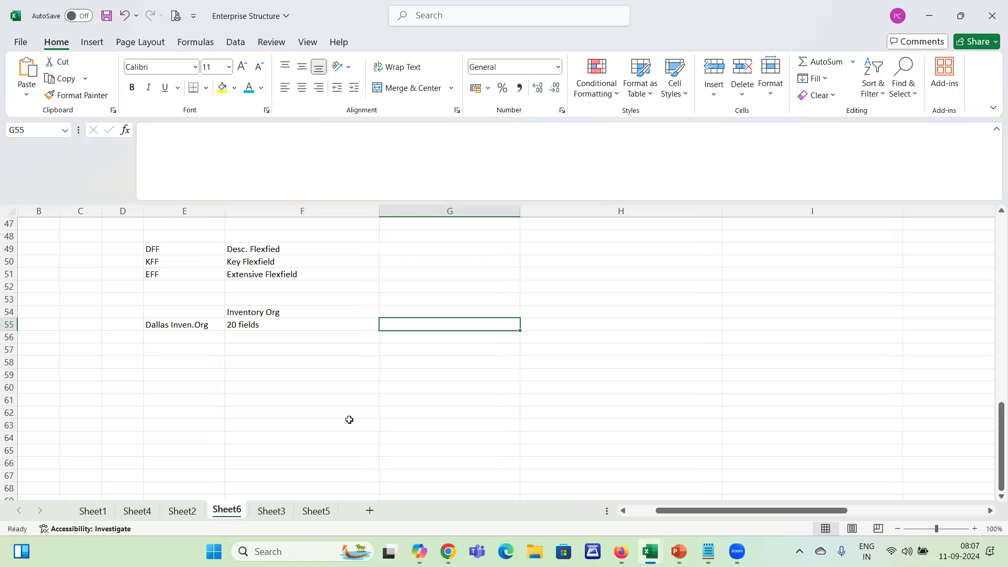
{"action": "key", "text": "Down"}
{"action": "key", "text": "Up"}
{"action": "key", "text": "Left"}
{"action": "key", "text": "Left"}
{"action": "key", "text": "Right"}
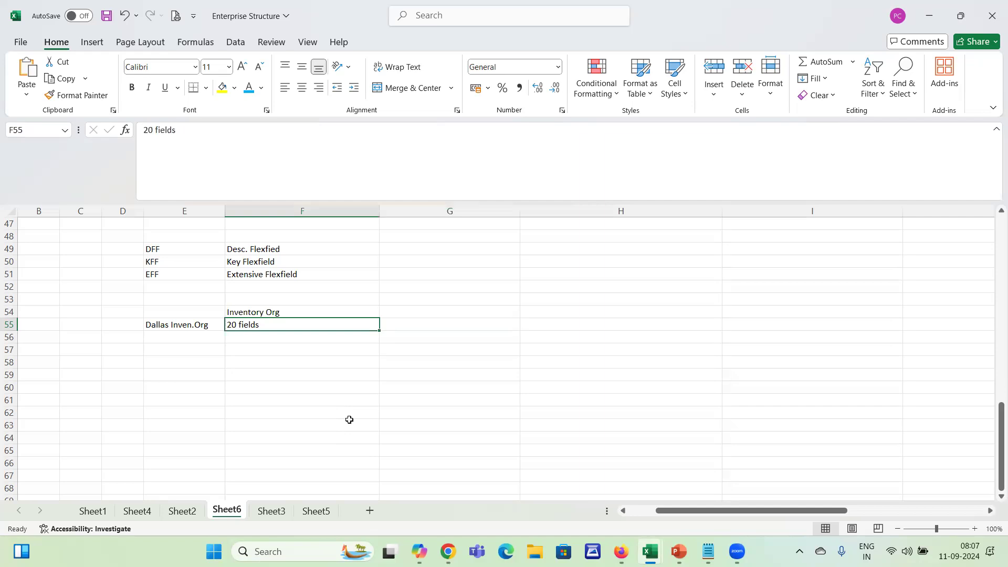
{"action": "key", "text": "Right"}
{"action": "key", "text": "Down"}
{"action": "key", "text": "Up"}
Enter the extra field name "Inventory Type" in cell G56
{"action": "key", "text": "Down"}
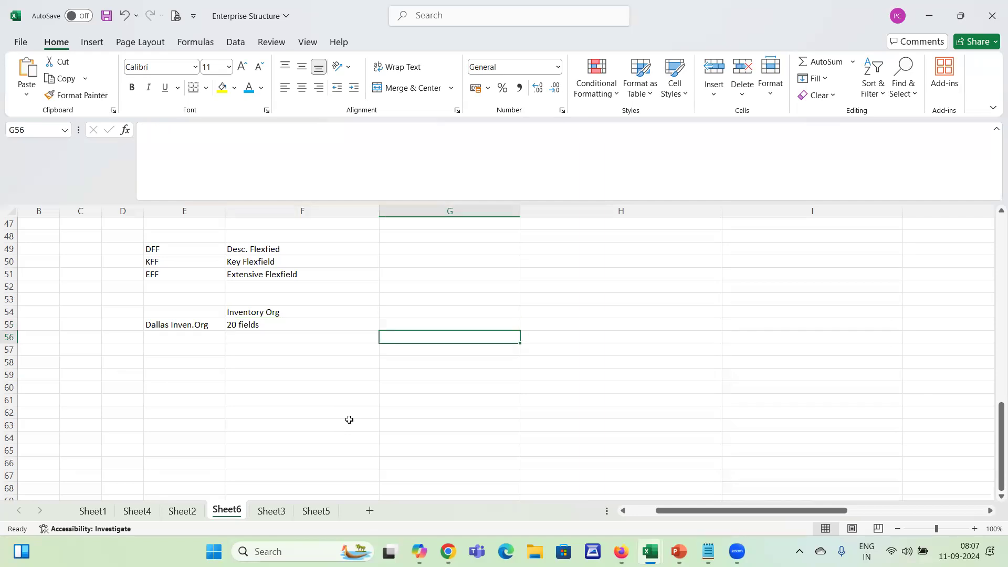
{"action": "type", "text": "Inven"}
{"action": "key", "text": "BackSpace"}
{"action": "key", "text": "BackSpace"}
{"action": "type", "text": "ventory"}
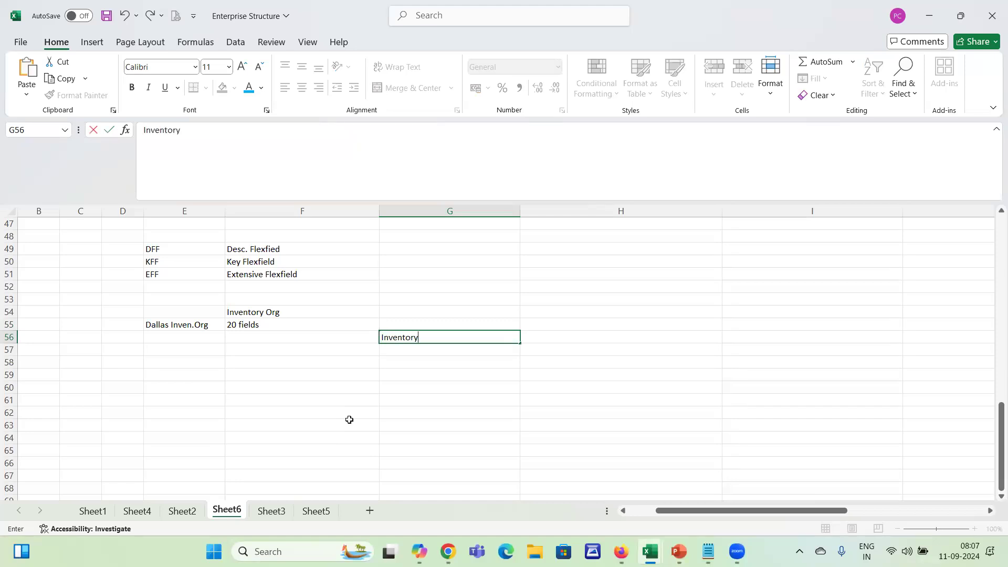
{"action": "type", "text": " Type"}
{"action": "key", "text": "Tab"}
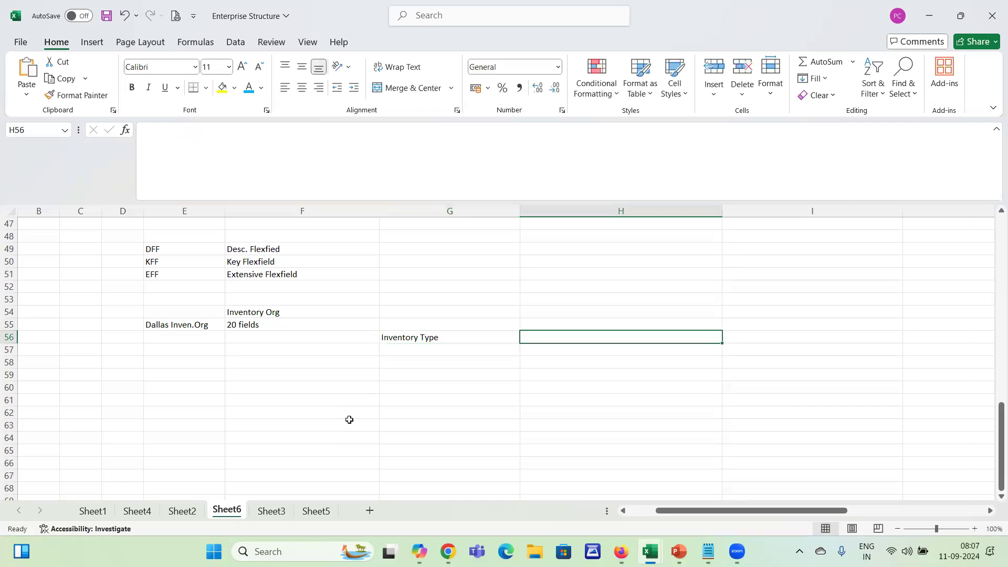
Make the Inventory Type label in cell G56 bold
{"action": "key", "text": "Left"}
{"action": "key", "text": "ctrl+b"}
{"action": "key", "text": "Down"}
{"action": "key", "text": "Up"}
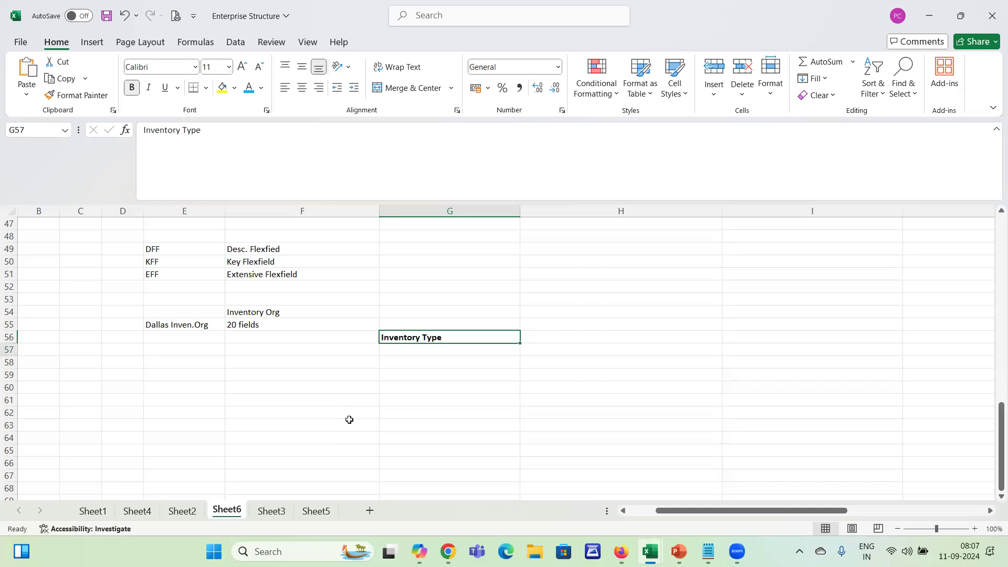
Enter "Inventory Capacity" in cell G57, directly below the Inventory Type label
{"action": "key", "text": "Down"}
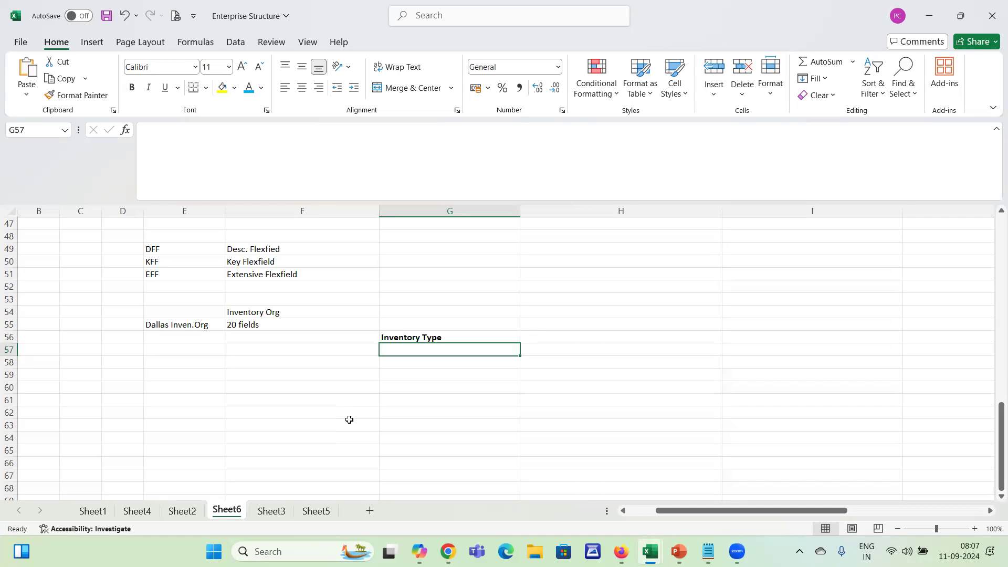
{"action": "type", "text": "Cap"}
{"action": "key", "text": "BackSpace"}
{"action": "key", "text": "BackSpace"}
{"action": "key", "text": "BackSpace"}
{"action": "type", "text": "Inventory Capactir"}
{"action": "key", "text": "BackSpace"}
{"action": "key", "text": "BackSpace"}
{"action": "key", "text": "BackSpace"}
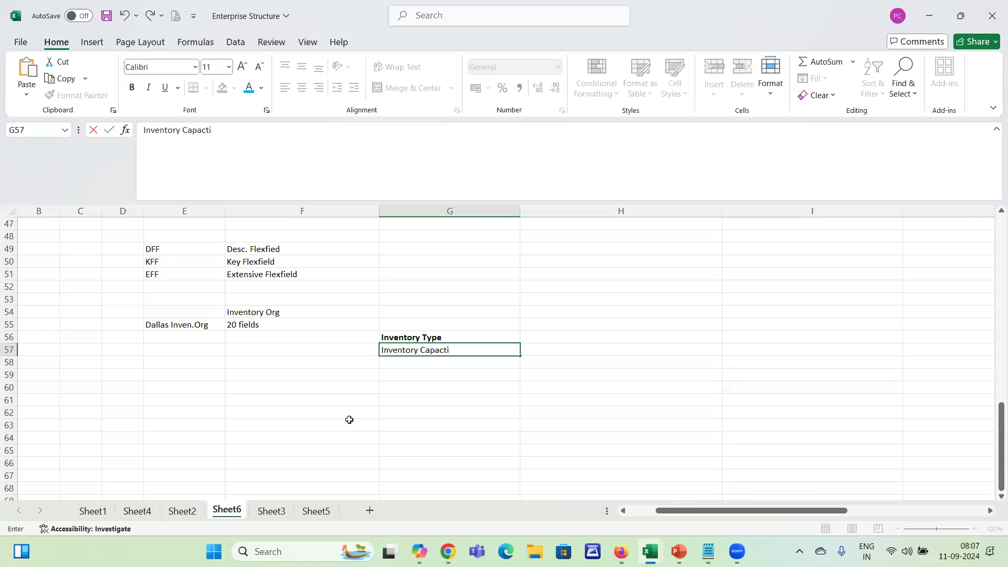
{"action": "type", "text": "ity"}
{"action": "key", "text": "Tab"}
Make the Inventory Capacity label in cell G57 bold
{"action": "key", "text": "Left"}
{"action": "key", "text": "ctrl+b"}
{"action": "key", "text": "Down"}
{"action": "key", "text": "Up"}
{"action": "key", "text": "Up"}
{"action": "key", "text": "Down"}
{"action": "key", "text": "Down"}
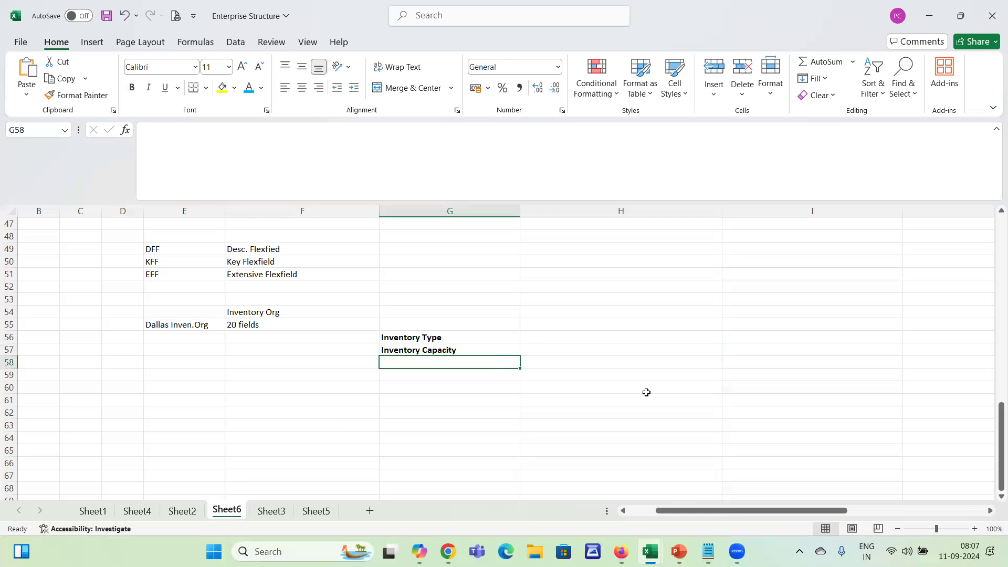
Enter "Owned By / Operated By" in cell G58 and make the label bold
{"action": "type", "text": "Owned B"}
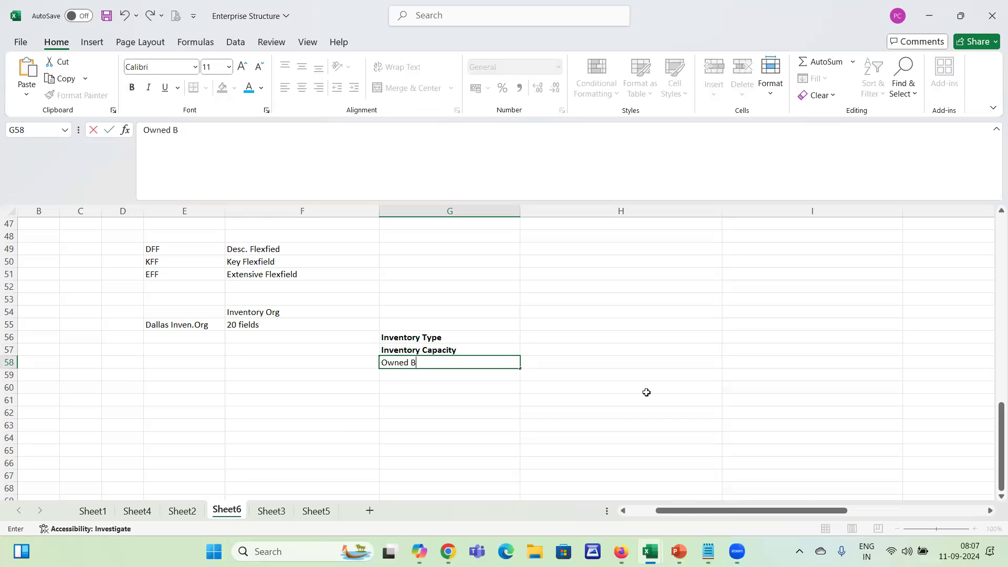
{"action": "type", "text": "y / Operated By"}
{"action": "key", "text": "Tab"}
{"action": "key", "text": "Left"}
{"action": "key", "text": "ctrl+b"}
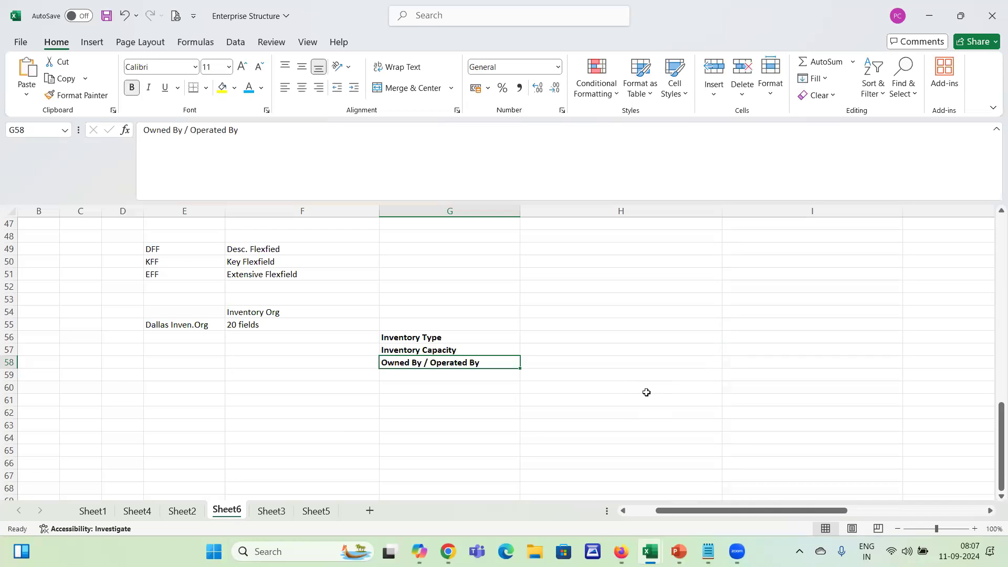
Highlight the three extra field labels in cells G56 to G58 to review them
{"action": "key", "text": "shift+Up"}
{"action": "key", "text": "shift+Up"}
{"action": "key", "text": "Down"}
{"action": "key", "text": "Up"}
{"action": "key", "text": "Up"}
{"action": "key", "text": "Up"}
{"action": "key", "text": "Right"}
{"action": "key", "text": "Left"}
{"action": "key", "text": "shift+Down"}
{"action": "key", "text": "shift+Down"}
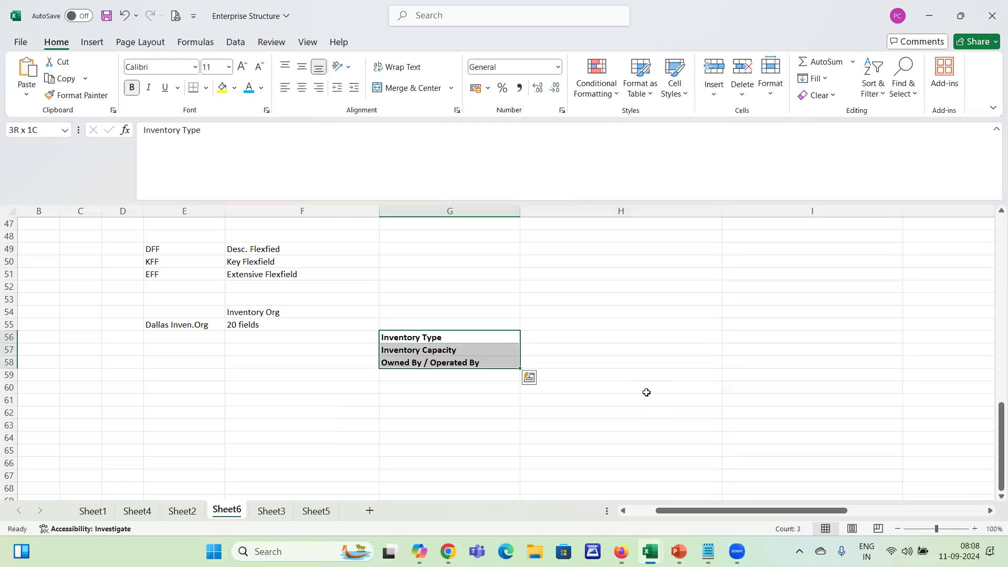
{"action": "key", "text": "shift+Up"}
{"action": "key", "text": "shift+Up"}
Enter the sample values "Local / International" in cell H56 and "5 Tons" in cell H57
{"action": "key", "text": "Right"}
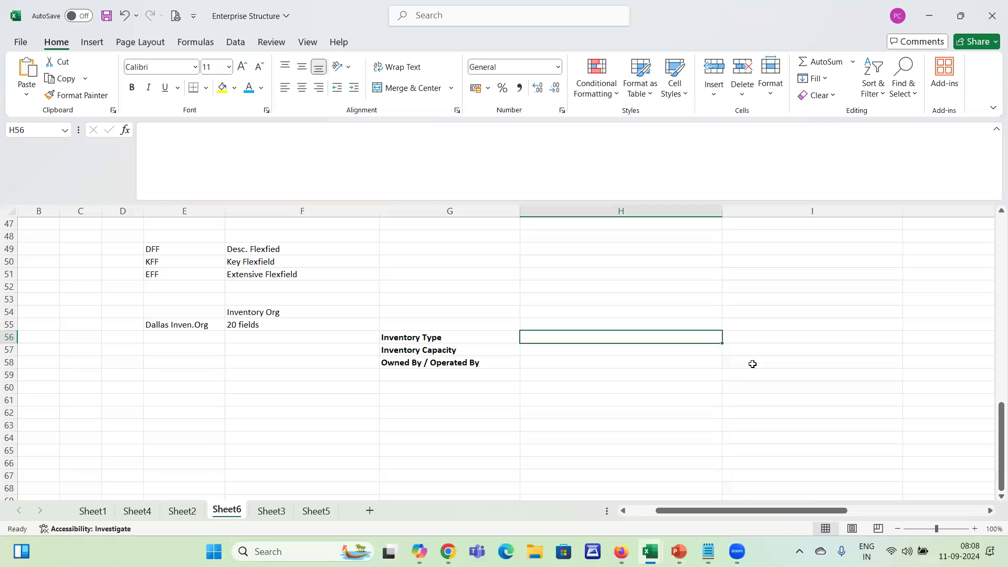
{"action": "type", "text": "Local / Inte"}
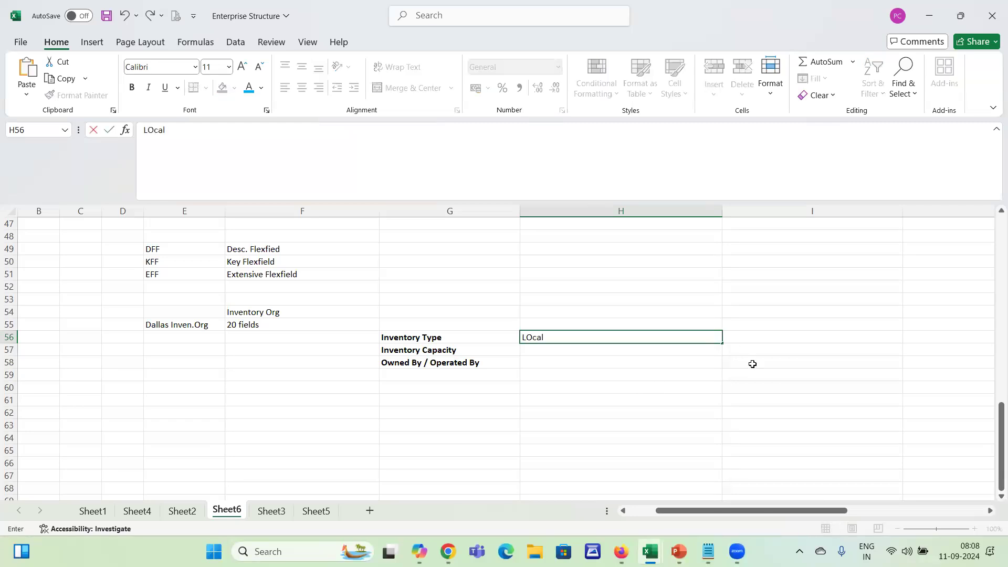
{"action": "type", "text": "rnational"}
{"action": "key", "text": "Return"}
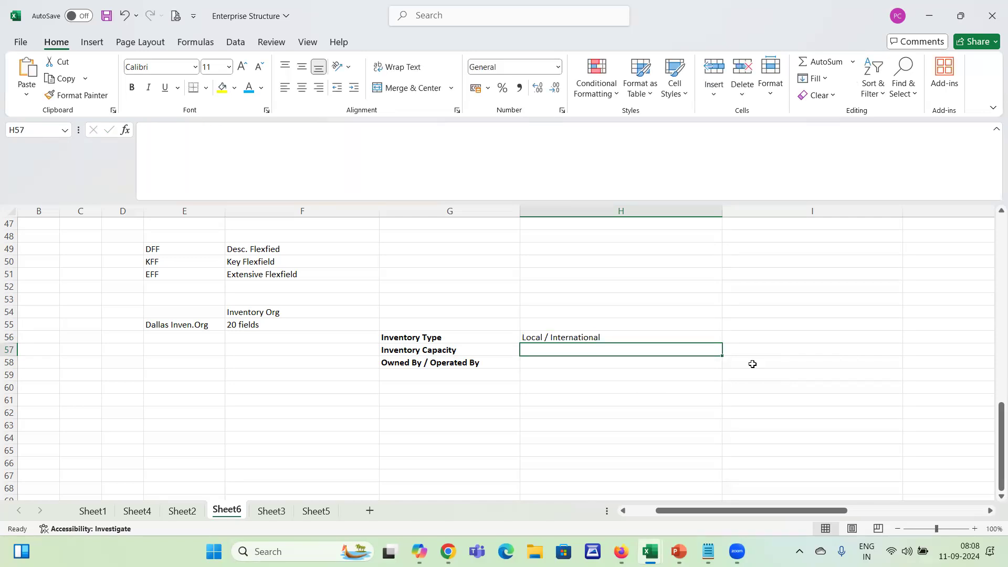
{"action": "type", "text": "5 Tons"}
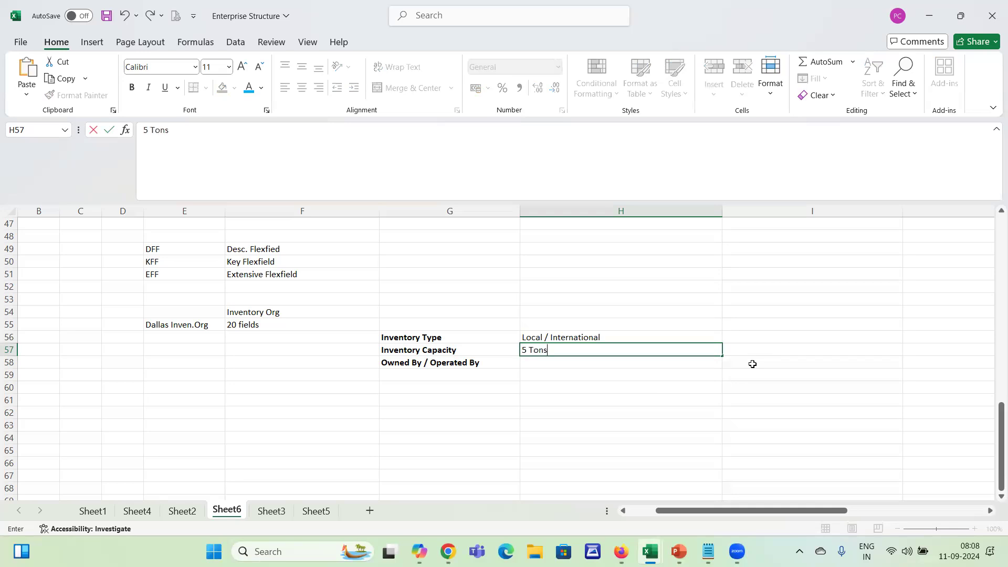
{"action": "key", "text": "Return"}
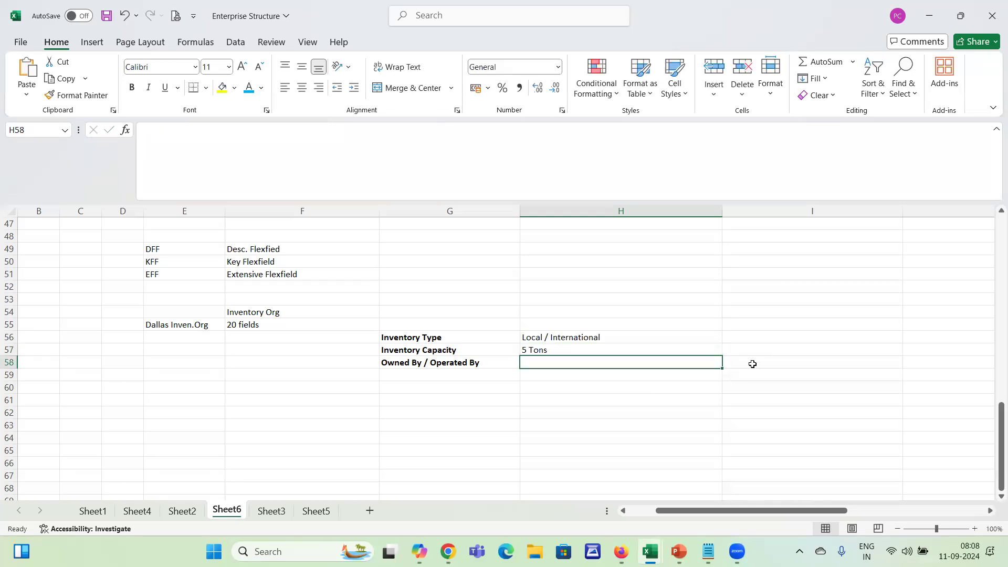
Enter "Self/ Company Owned / Third Party / MN" in cell H58 as the ownership options
{"action": "type", "text": "Se"}
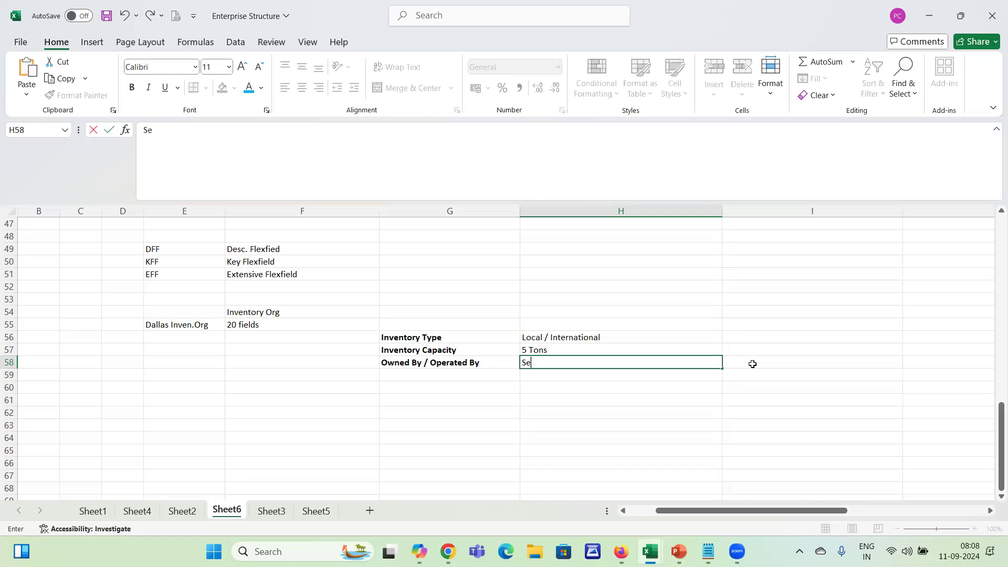
{"action": "type", "text": "lf/ Company Owned / Th"}
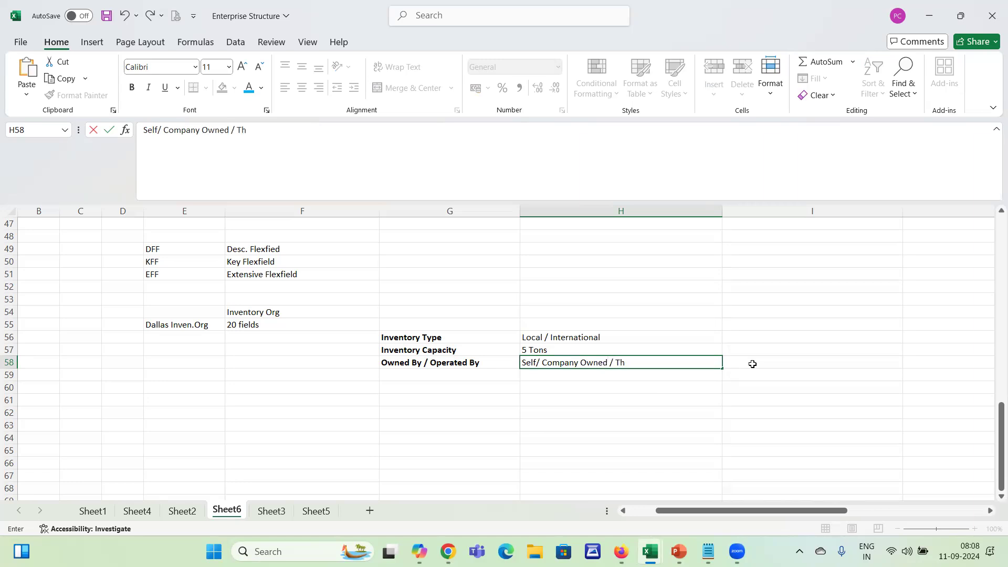
{"action": "type", "text": "ird Party"}
{"action": "key", "text": "BackSpace"}
{"action": "type", "text": "Party /"}
{"action": "type", "text": " Ac"}
{"action": "key", "text": "BackSpace"}
{"action": "key", "text": "BackSpace"}
{"action": "key", "text": "BackSpace"}
{"action": "type", "text": "MN"}
{"action": "key", "text": "Left"}
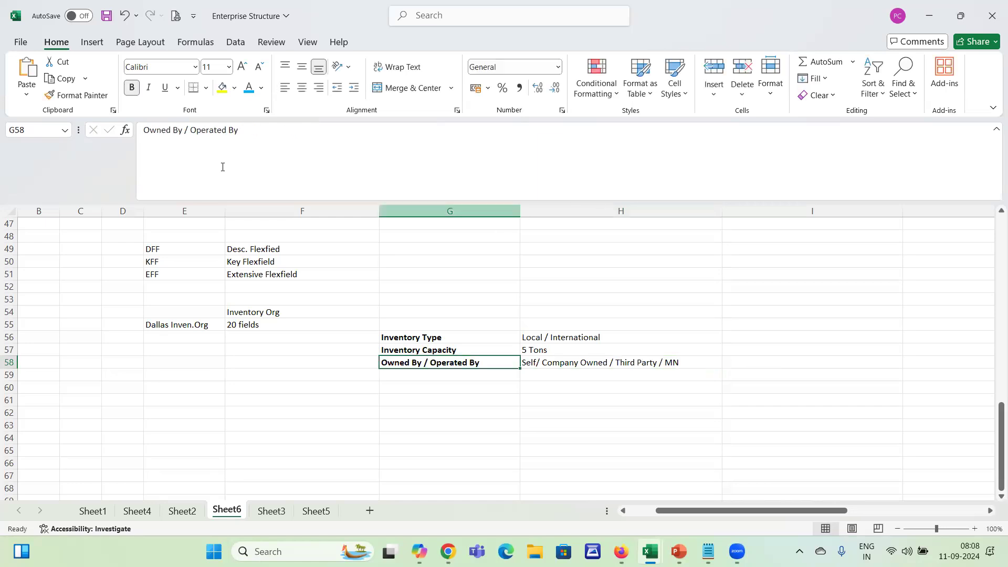
Add "Location" to the start of the label in cell G58 so it reads "Location Owned By / Operated By"
{"action": "left_click", "coordinate": [210, 128]}
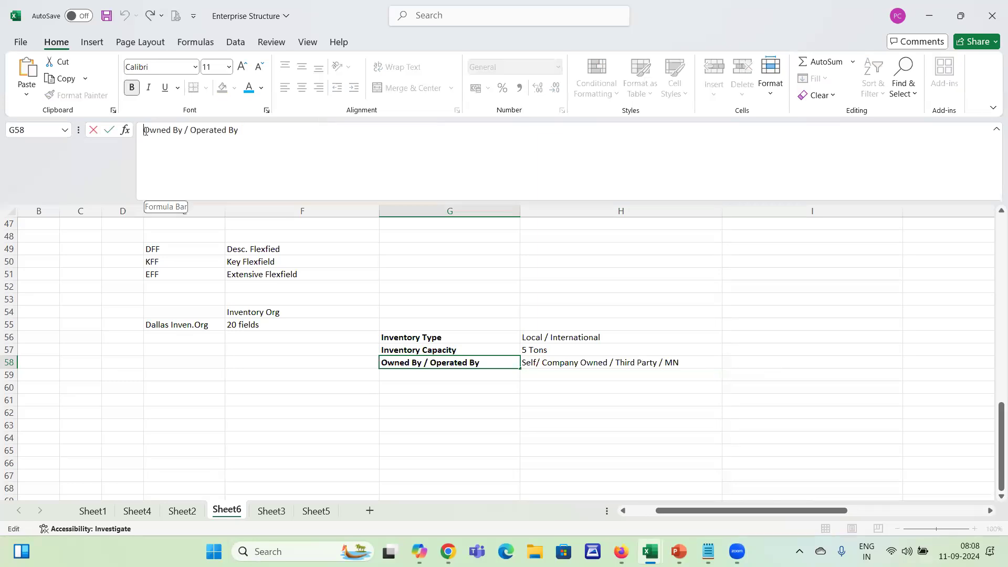
{"action": "type", "text": "Location"}
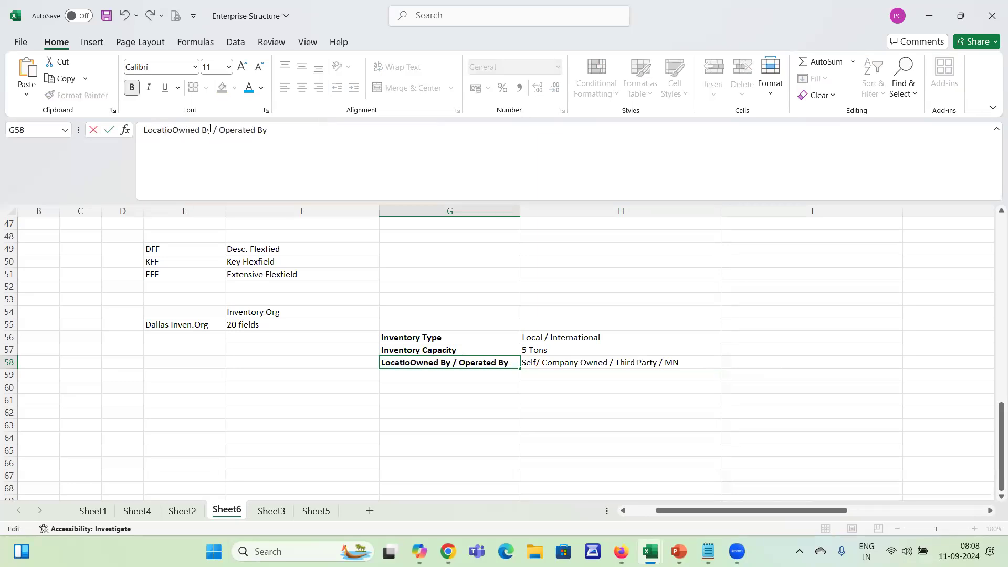
{"action": "key", "text": "Tab"}
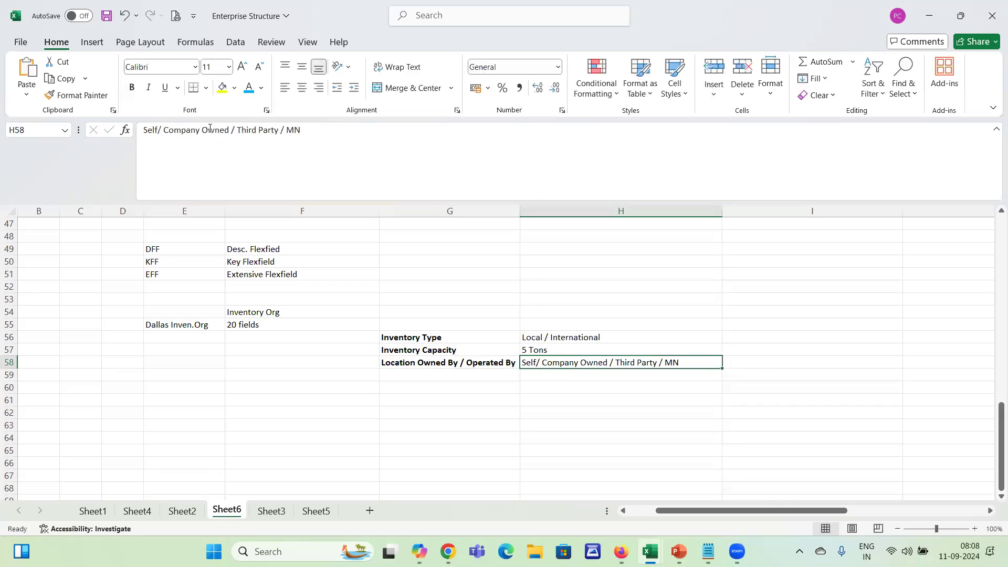
Replace the "MN" option in cell H58 with "Lease"
{"action": "left_click", "coordinate": [309, 131]}
{"action": "key", "text": "BackSpace"}
{"action": "key", "text": "BackSpace"}
{"action": "type", "text": "Lease"}
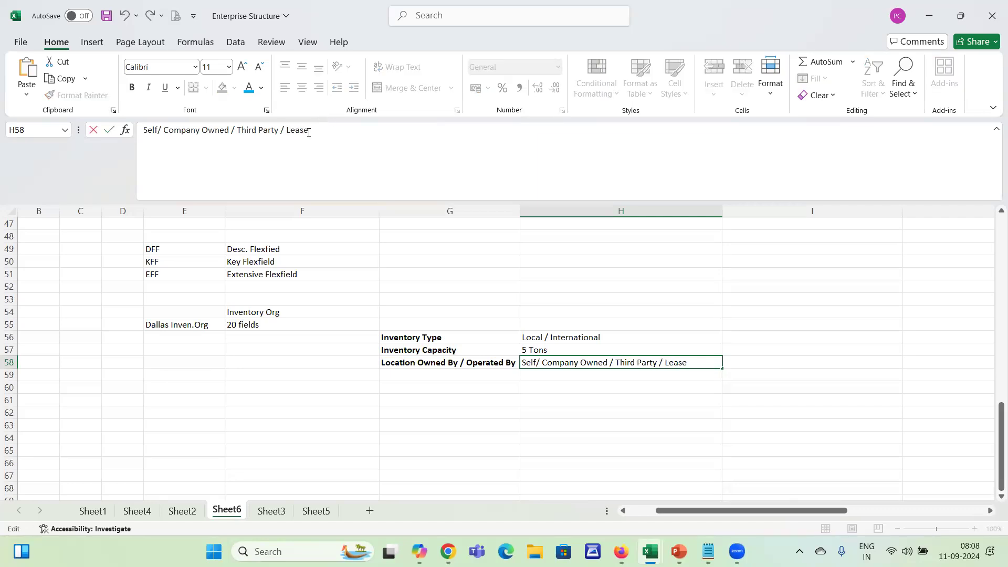
{"action": "key", "text": "Return"}
Widen column G and slightly narrow column H to fit the extra field labels and their values
{"action": "left_click_drag", "start_coordinate": [520, 211], "coordinate": [556, 212]}
{"action": "left_click_drag", "start_coordinate": [756, 206], "coordinate": [743, 207]}
{"action": "left_click_drag", "start_coordinate": [449, 339], "coordinate": [664, 363]}
{"action": "left_click", "coordinate": [507, 342]}
{"action": "left_click_drag", "start_coordinate": [507, 343], "coordinate": [493, 367]}
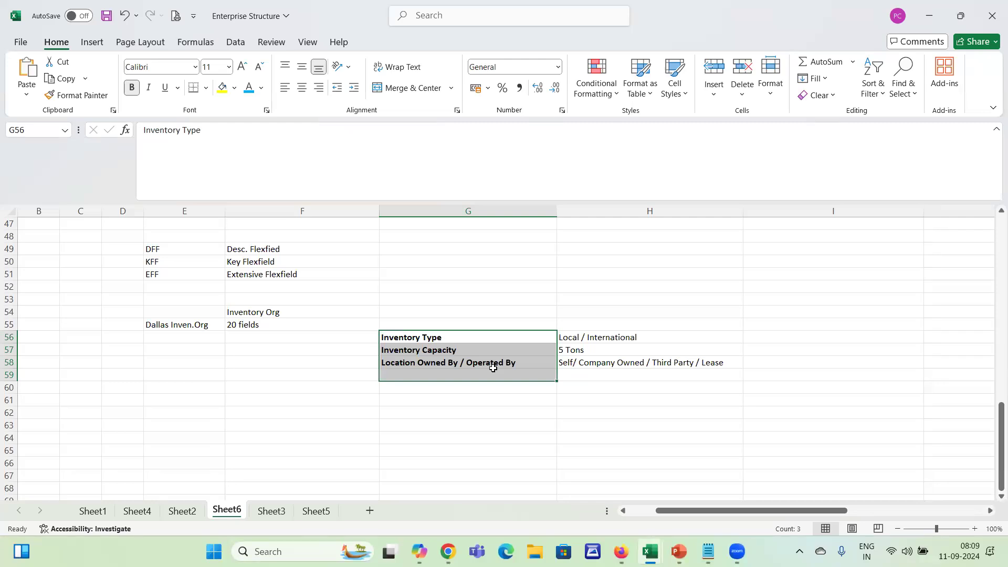
Enter "Subinvnentory" in cell F61, below the inventory organization notes
{"action": "left_click", "coordinate": [306, 396]}
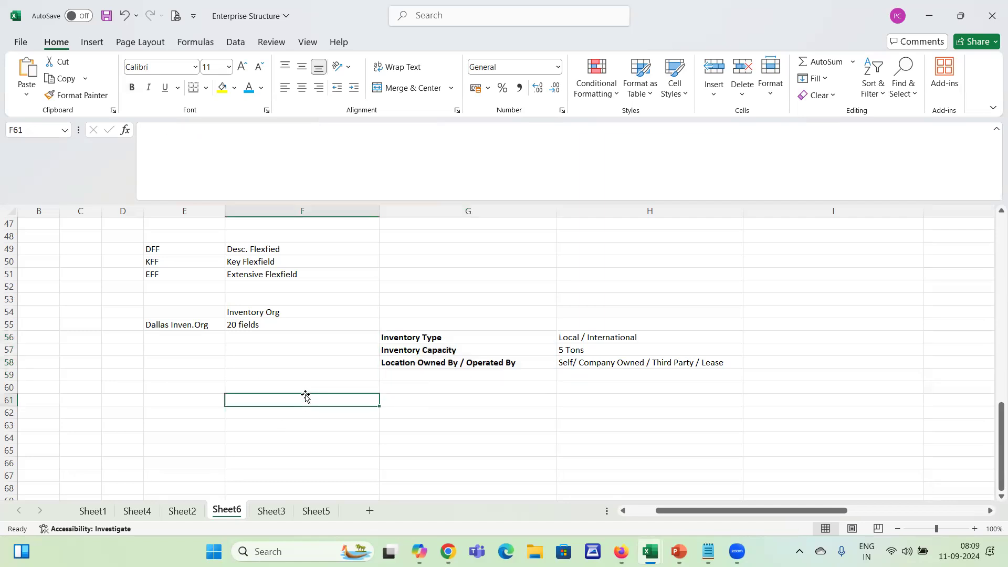
{"action": "type", "text": "Subinvne"}
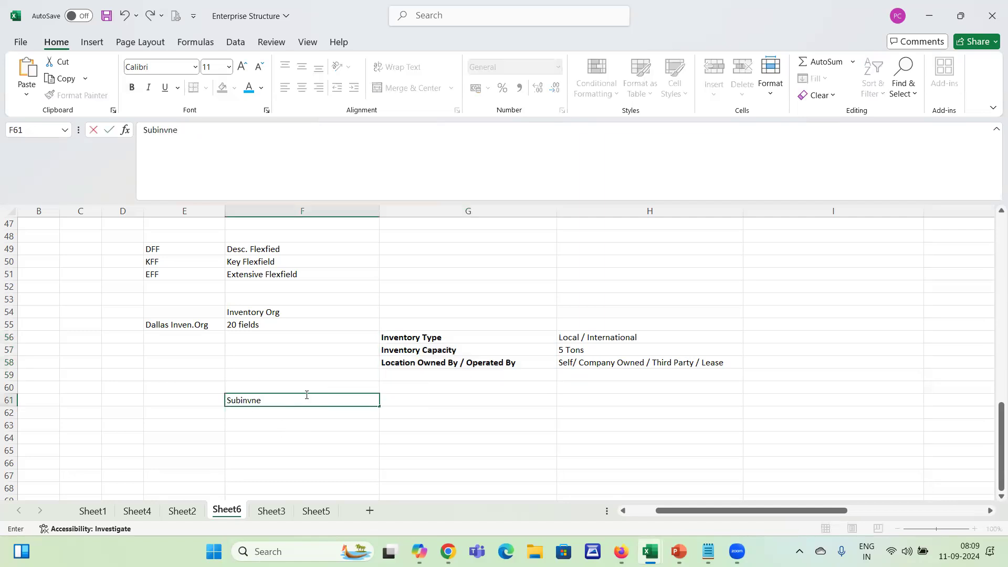
{"action": "type", "text": "tntory"}
{"action": "key", "text": "Tab"}
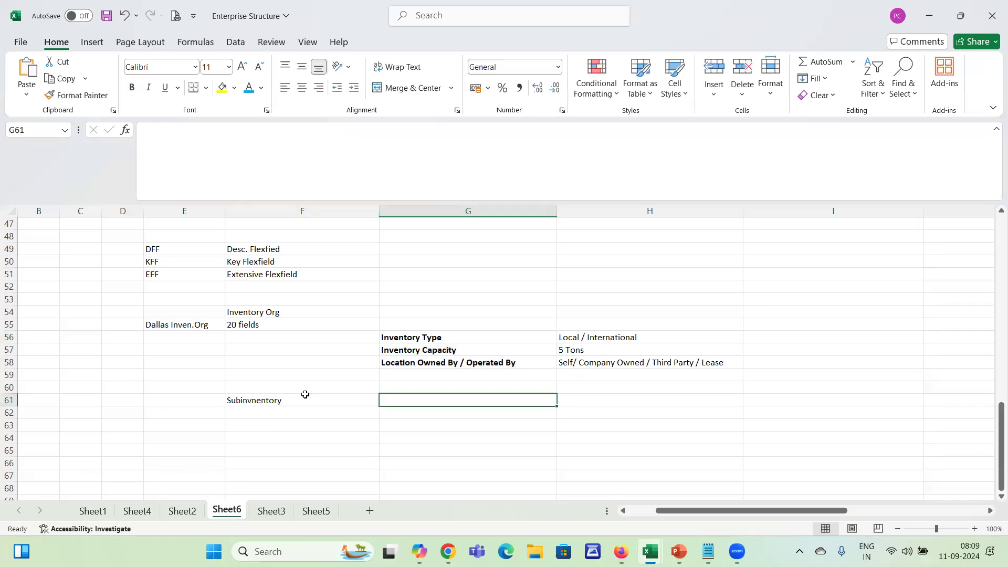
Enter the field name "Capacity" in cell G61 and start the next one with "Nature of" in cell G62
{"action": "key", "text": "BackSpace"}
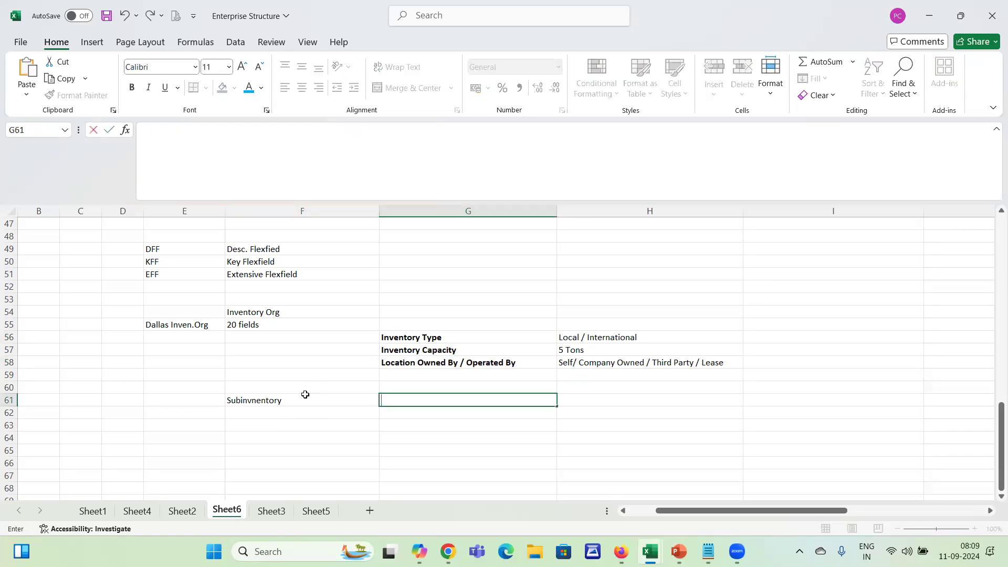
{"action": "type", "text": "Capacity"}
{"action": "key", "text": "Return"}
{"action": "key", "text": "Right"}
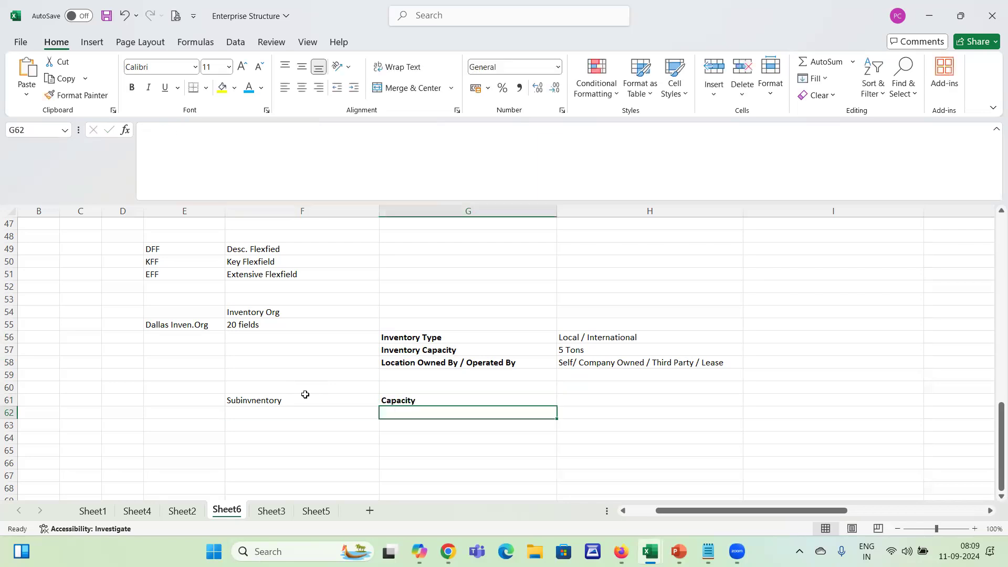
{"action": "type", "text": "Nature f"}
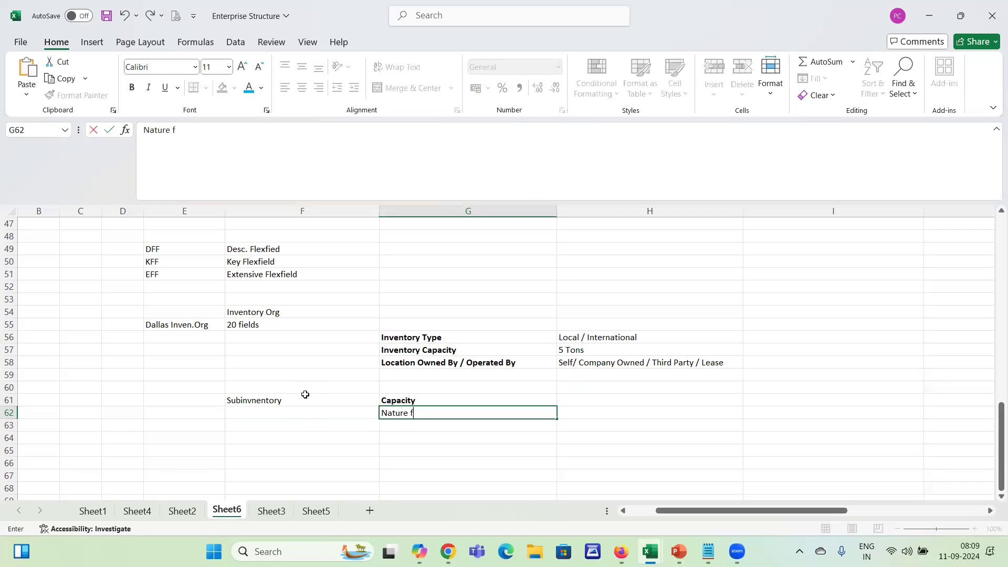
{"action": "key", "text": "BackSpace"}
{"action": "type", "text": "of"}
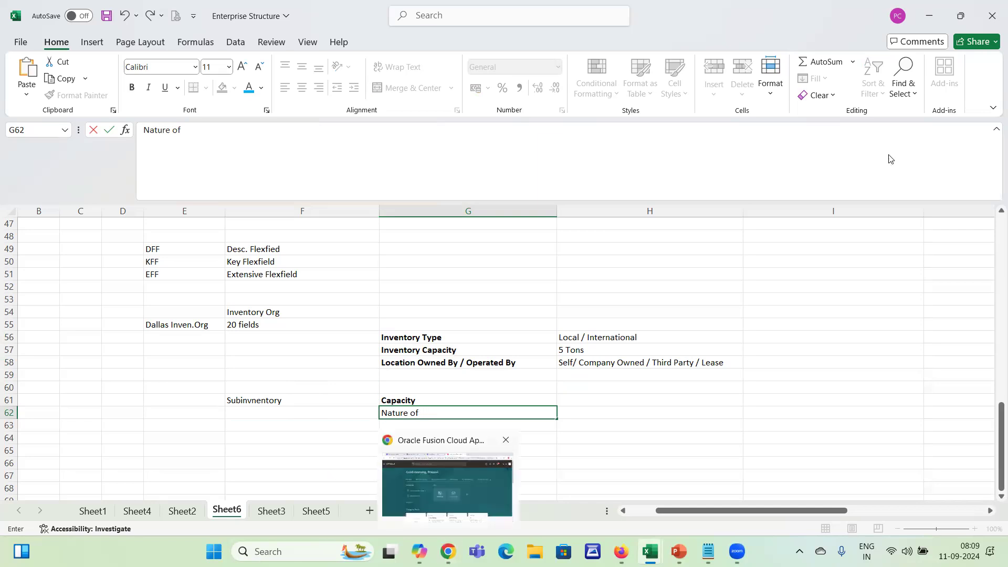
Switch to Oracle Fusion Cloud Applications in Chrome and open the Setup and Maintenance search page
{"action": "key", "text": "alt+Tab"}
{"action": "left_click", "coordinate": [977, 88]}
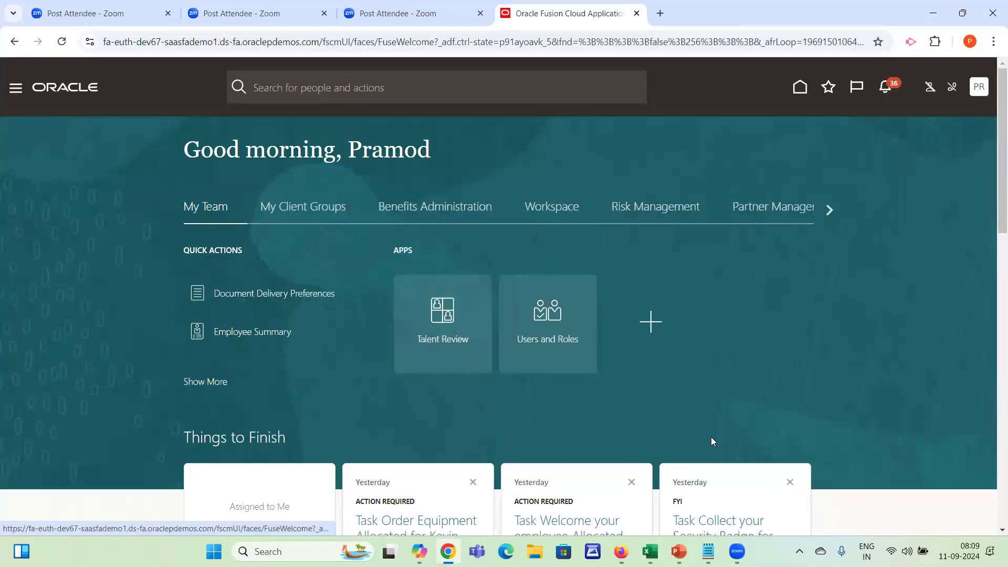
{"action": "left_click", "coordinate": [748, 289]}
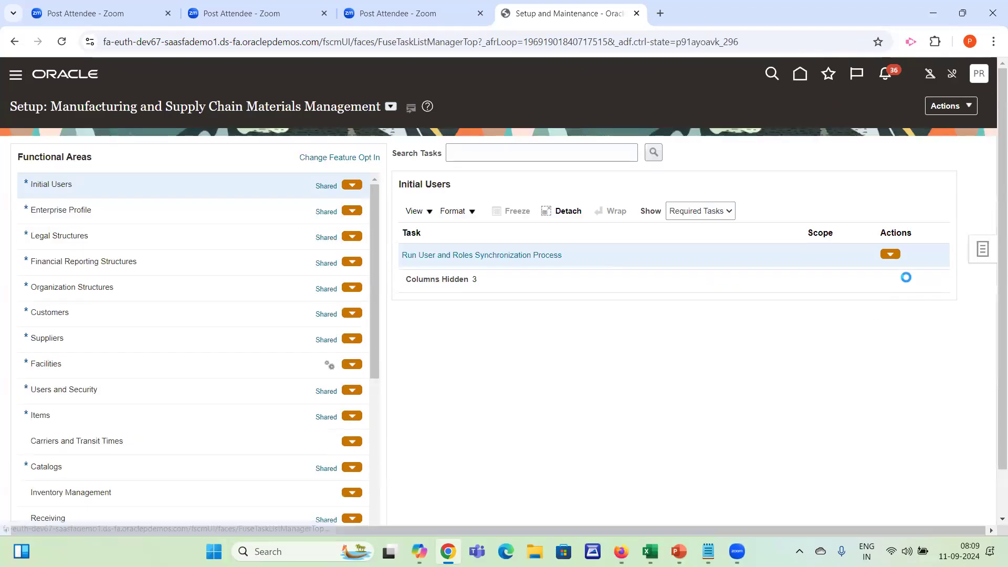
{"action": "left_click", "coordinate": [866, 254]}
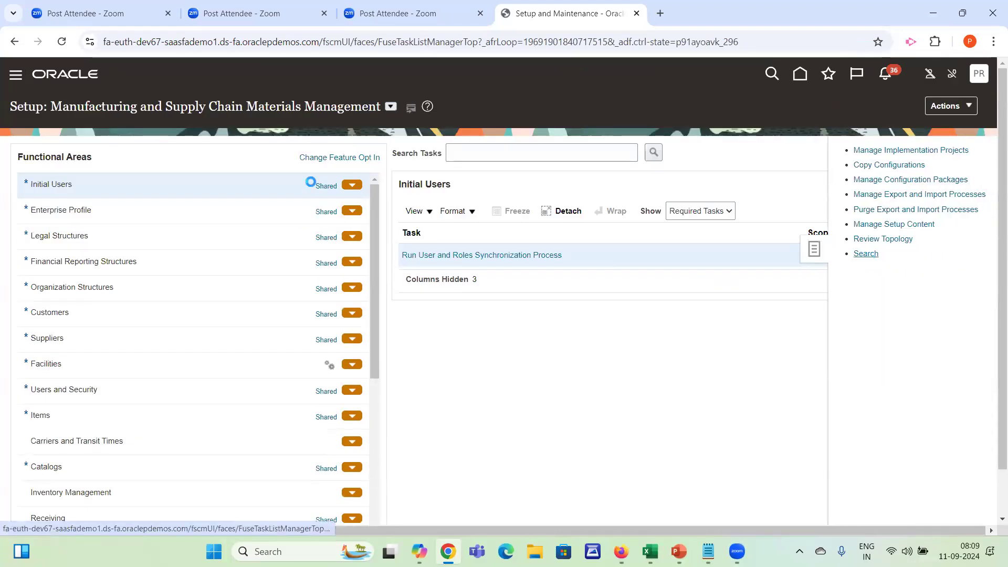
Search the setup tasks for "manage inve%Org"
{"action": "left_click", "coordinate": [231, 155]}
{"action": "type", "text": "manage inen"}
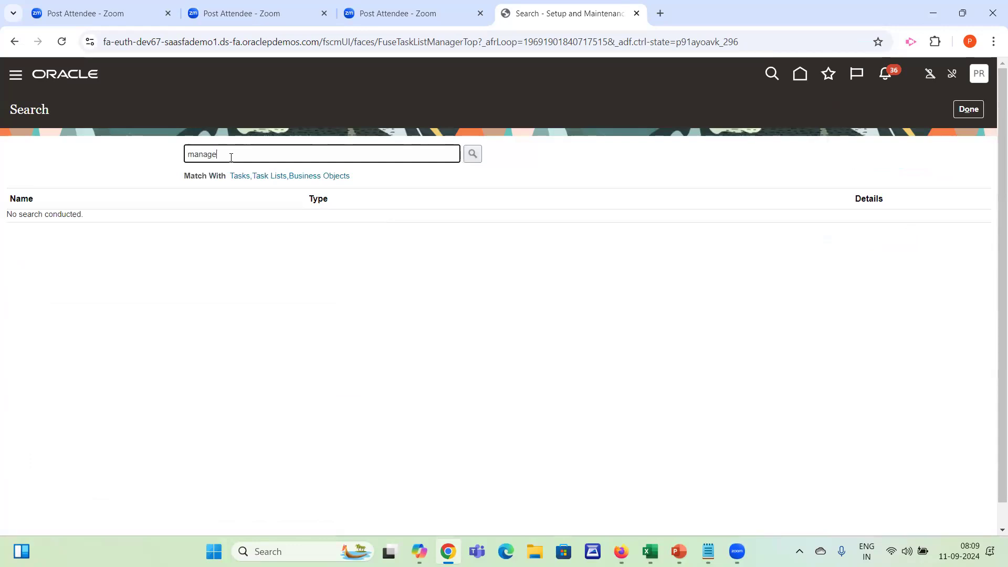
{"action": "key", "text": "BackSpace"}
{"action": "key", "text": "BackSpace"}
{"action": "type", "text": "ven %Org"}
{"action": "key", "text": "Return"}
{"action": "key", "text": "BackSpace"}
{"action": "key", "text": "BackSpace"}
{"action": "key", "text": "BackSpace"}
{"action": "key", "text": "BackSpace"}
{"action": "key", "text": "BackSpace"}
{"action": "key", "text": "BackSpace"}
{"action": "type", "text": "%Org"}
{"action": "key", "text": "Return"}
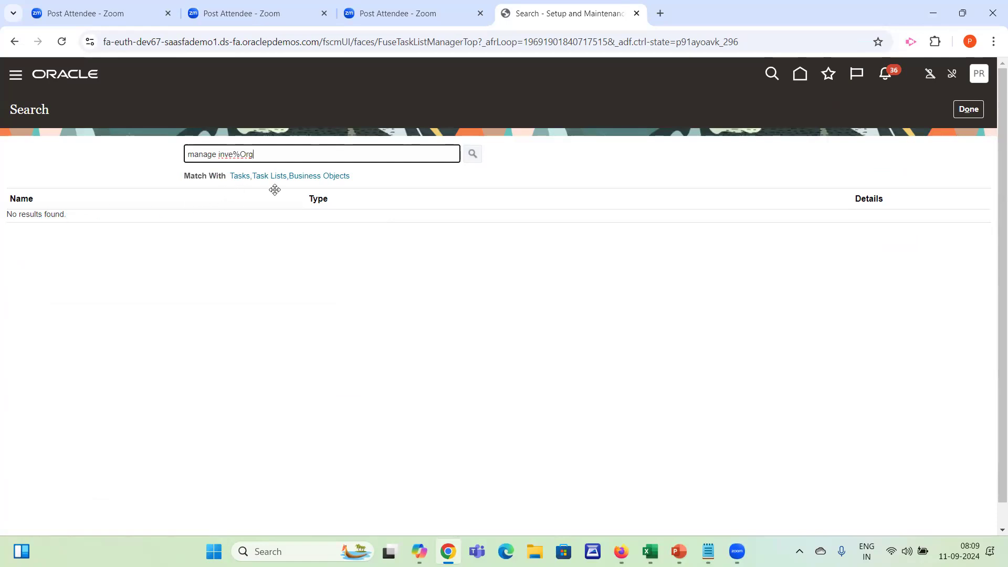
Open the Manage Inventory Organizations task and search for organizations named "Dallas"
{"action": "left_click", "coordinate": [82, 258]}
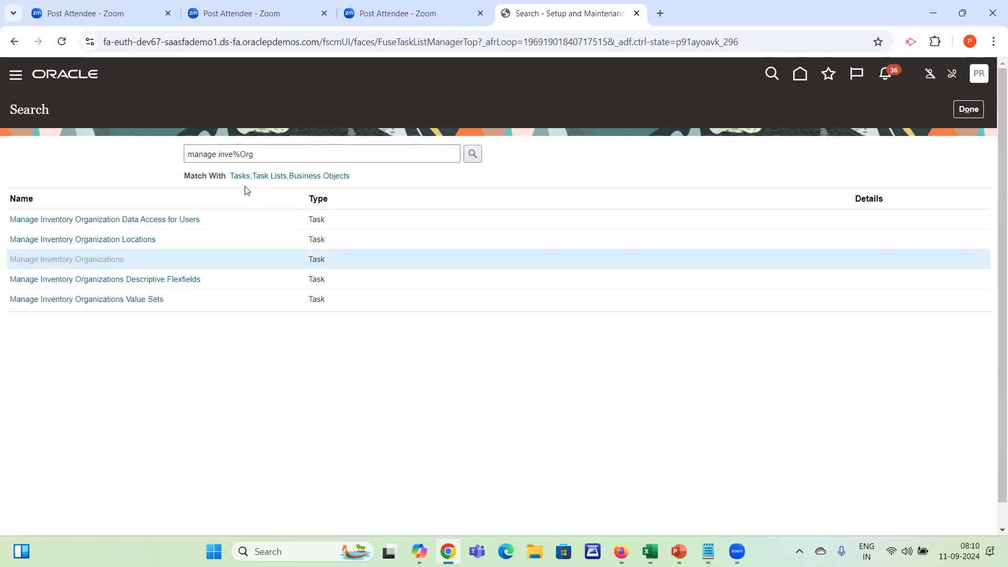
{"action": "left_click", "coordinate": [177, 206]}
{"action": "type", "text": "D"}
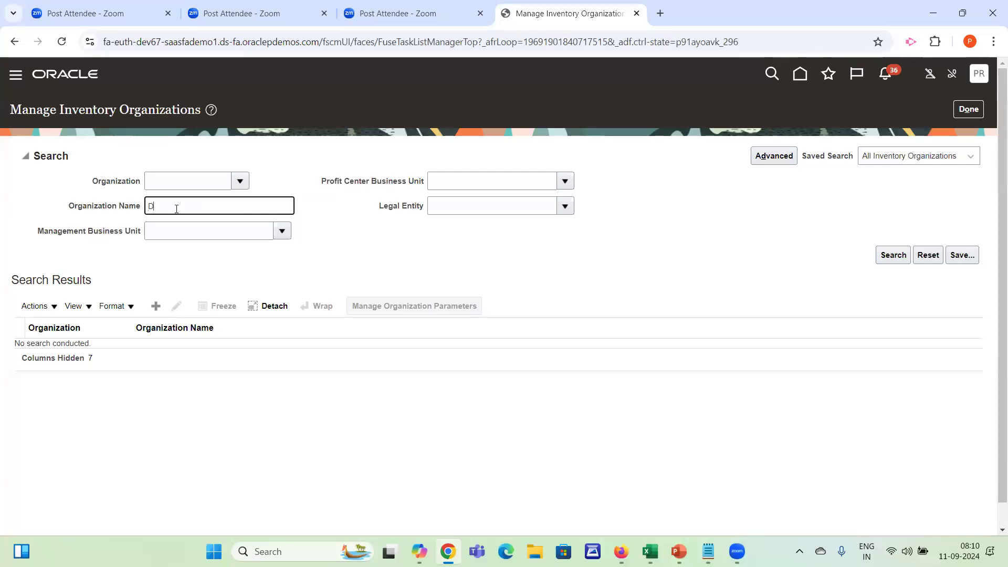
{"action": "type", "text": "allas"}
{"action": "left_click", "coordinate": [883, 256]}
Open the organization parameters of Dallas Warehouse and view its general and Lot, Serial Number, and Packing Unit settings
{"action": "left_click", "coordinate": [160, 270]}
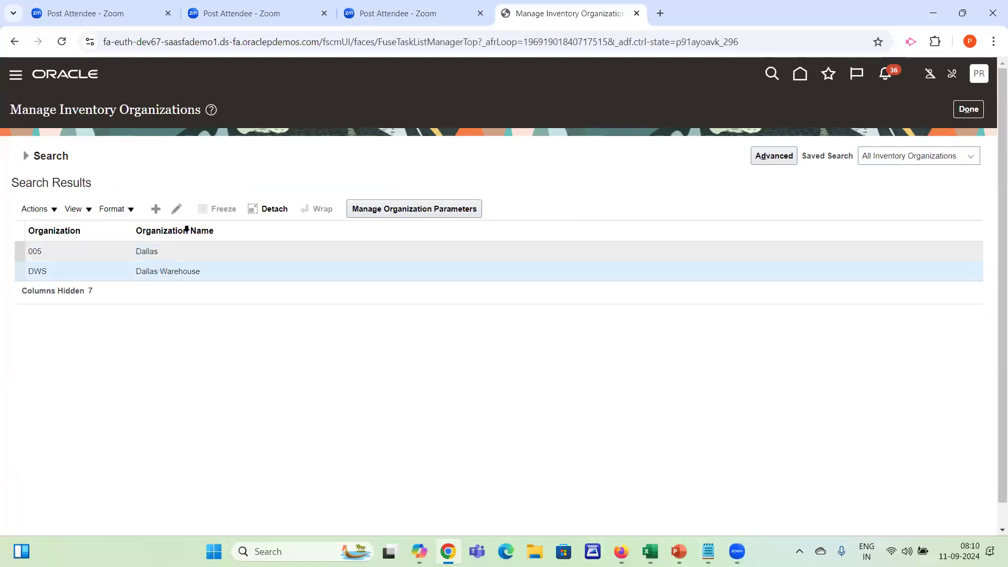
{"action": "left_click", "coordinate": [385, 209]}
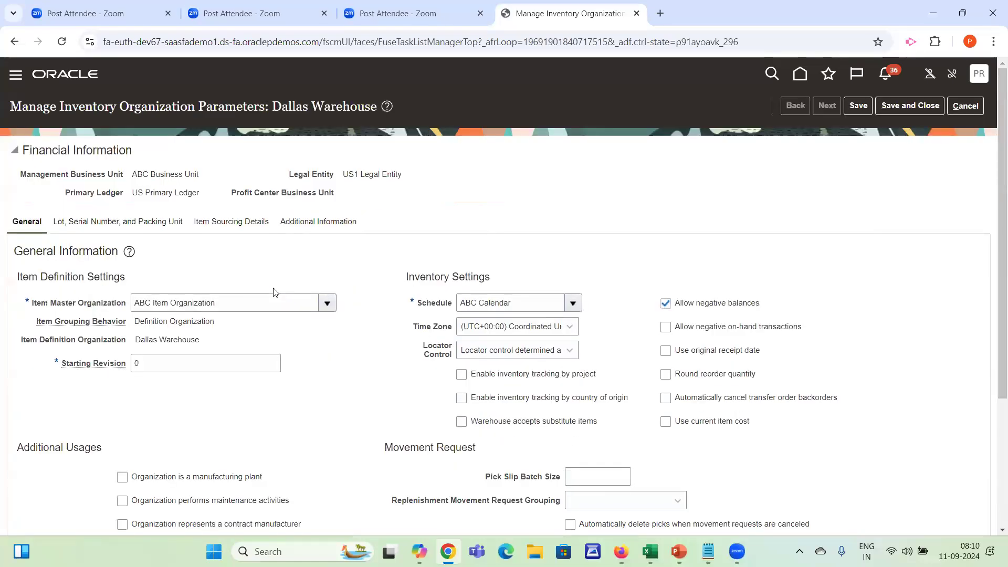
{"action": "left_click_drag", "start_coordinate": [994, 185], "coordinate": [993, 137]}
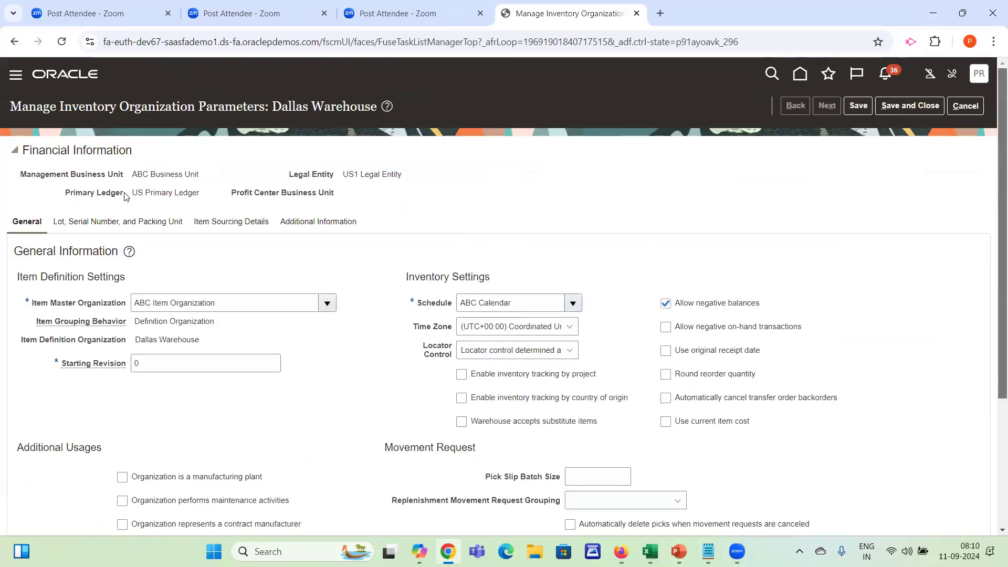
{"action": "left_click", "coordinate": [117, 225]}
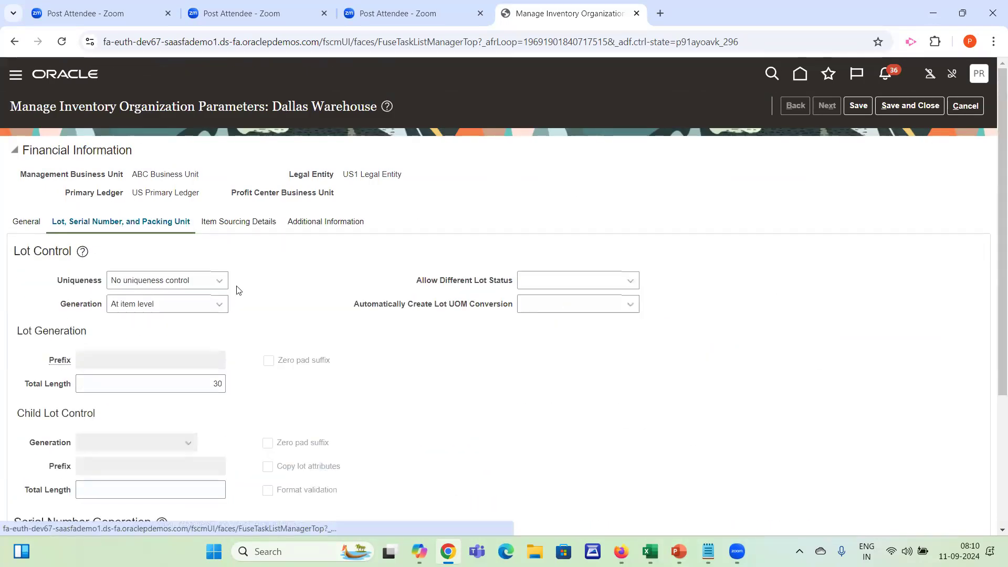
View the Item Sourcing Details and Additional Information parameters of Dallas Warehouse
{"action": "left_click", "coordinate": [218, 225]}
{"action": "left_click", "coordinate": [318, 221]}
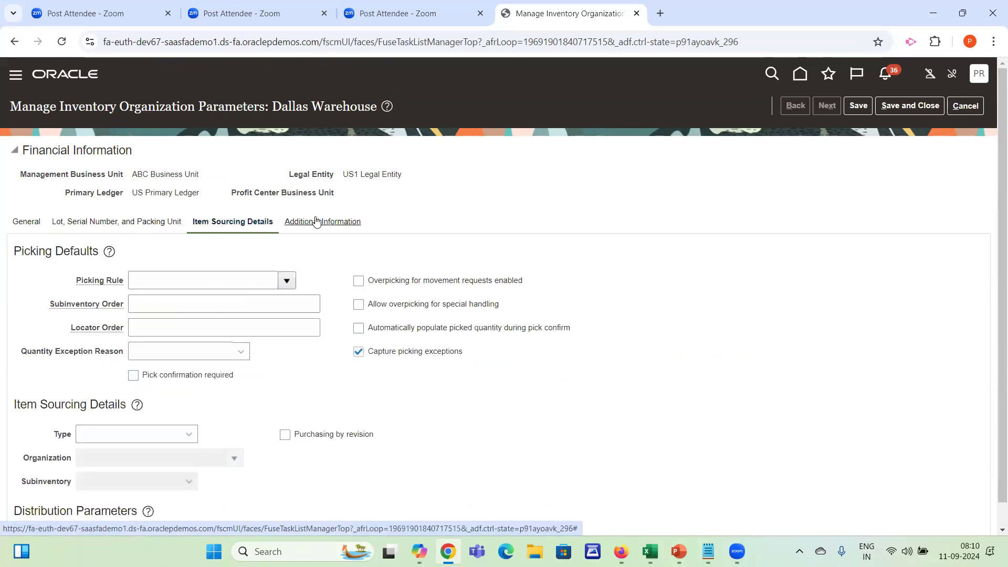
{"action": "left_click", "coordinate": [216, 222]}
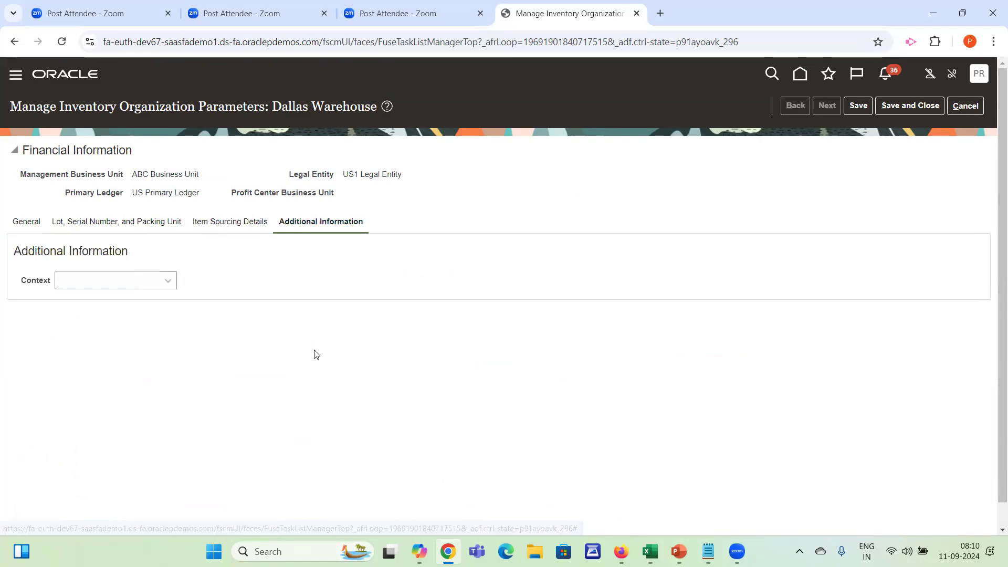
{"action": "key", "text": "alt+Tab"}
{"action": "key", "text": "alt+Tab"}
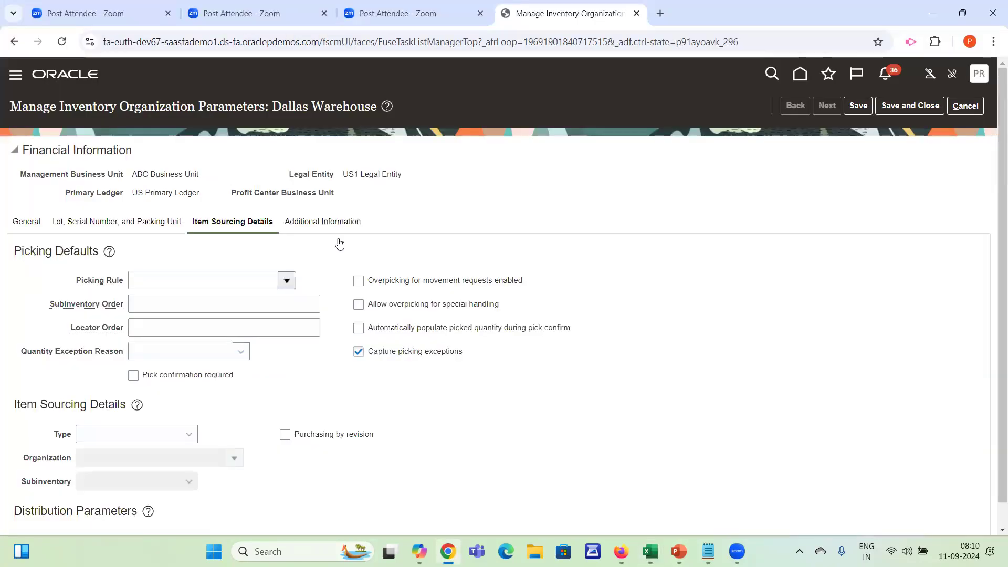
Check the Context choices under Additional Information, then return to the general parameters and highlight the Additional Information label
{"action": "left_click", "coordinate": [313, 226]}
{"action": "left_click", "coordinate": [134, 283]}
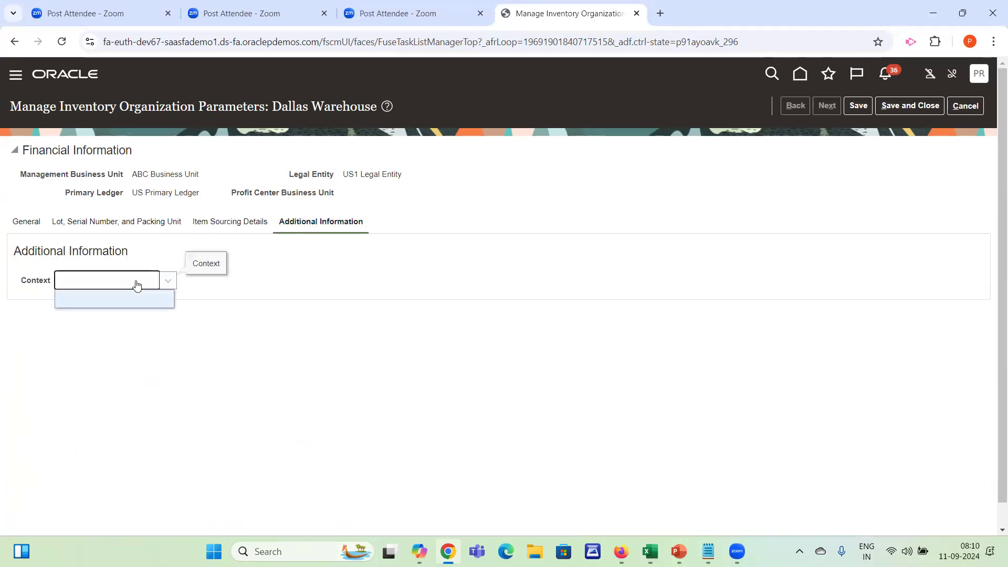
{"action": "left_click", "coordinate": [286, 285]}
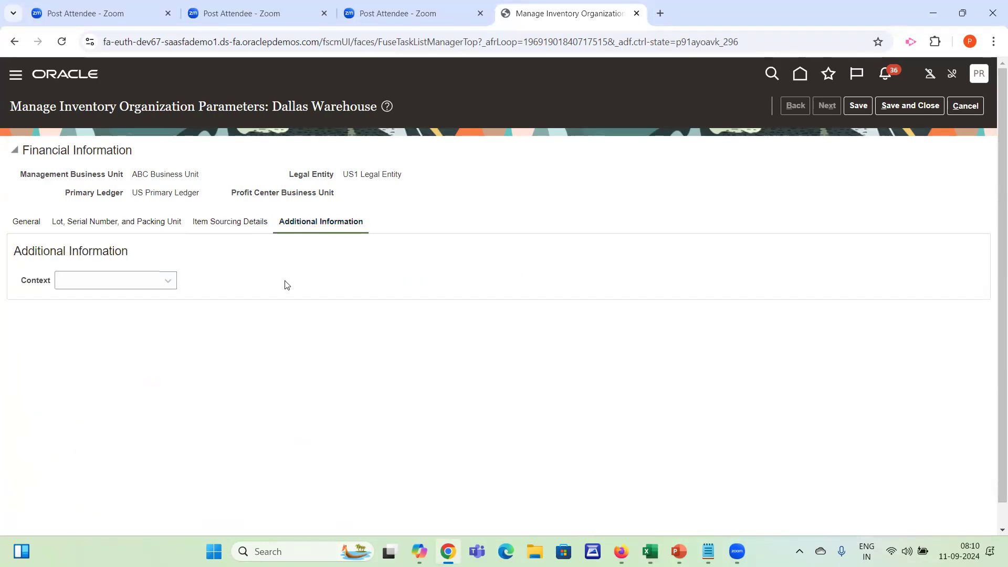
{"action": "left_click", "coordinate": [37, 223]}
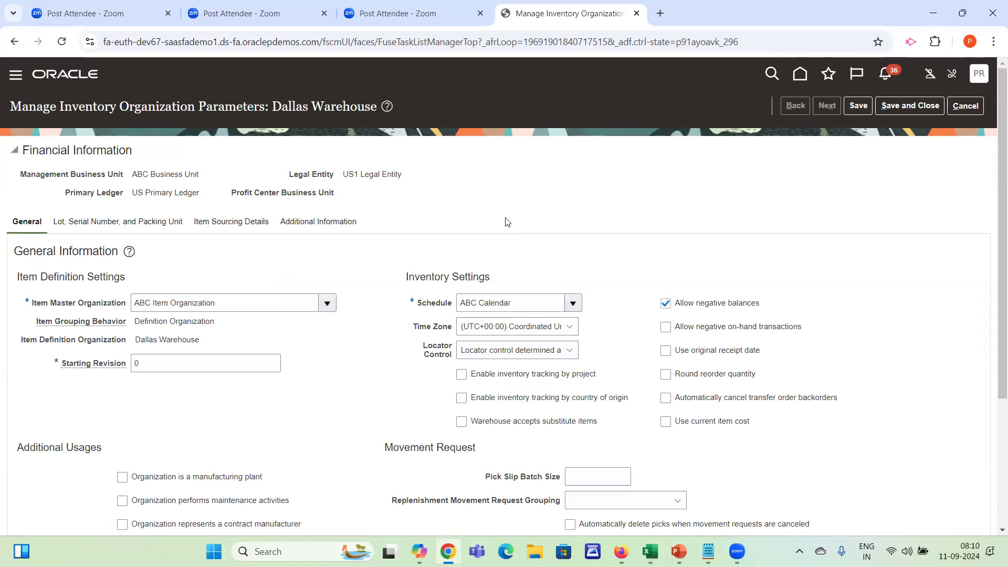
{"action": "left_click_drag", "start_coordinate": [395, 230], "coordinate": [278, 224]}
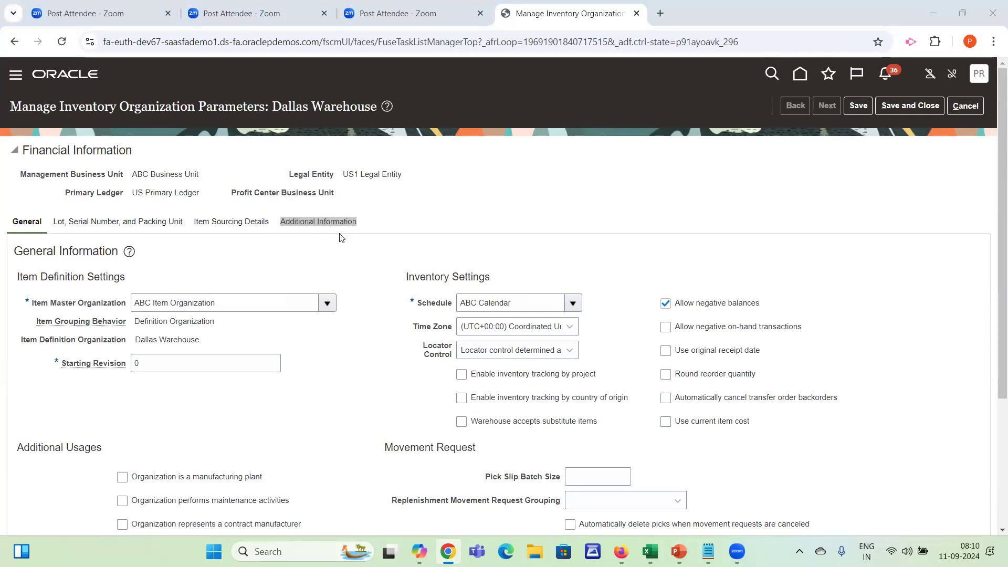
Switch to the Enterprise Structure workbook in Excel and clear the subinventory notes in F61:G63 of Sheet6
{"action": "key", "text": "alt+Tab"}
{"action": "key", "text": "Tab"}
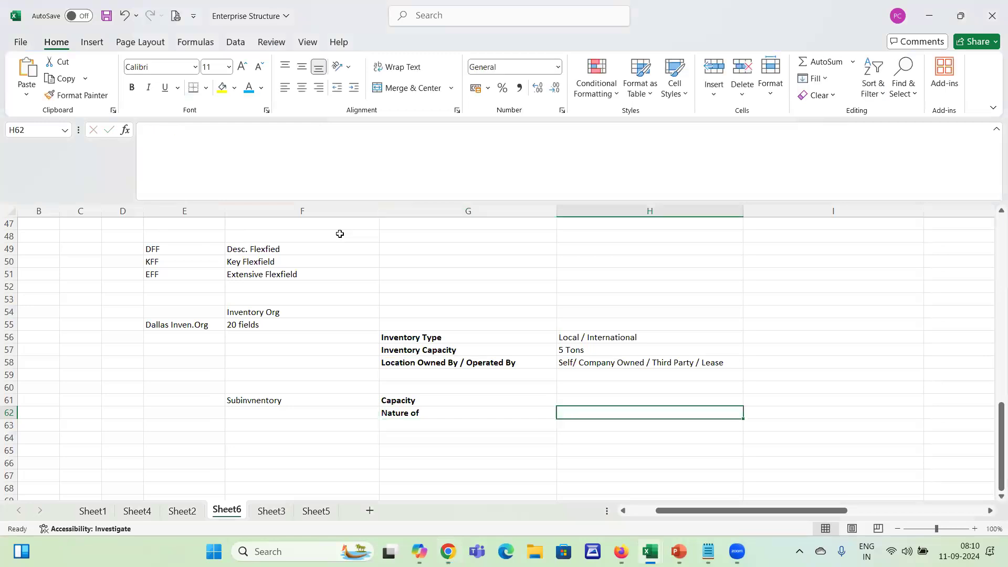
{"action": "left_click_drag", "start_coordinate": [298, 402], "coordinate": [436, 418]}
{"action": "key", "text": "Delete"}
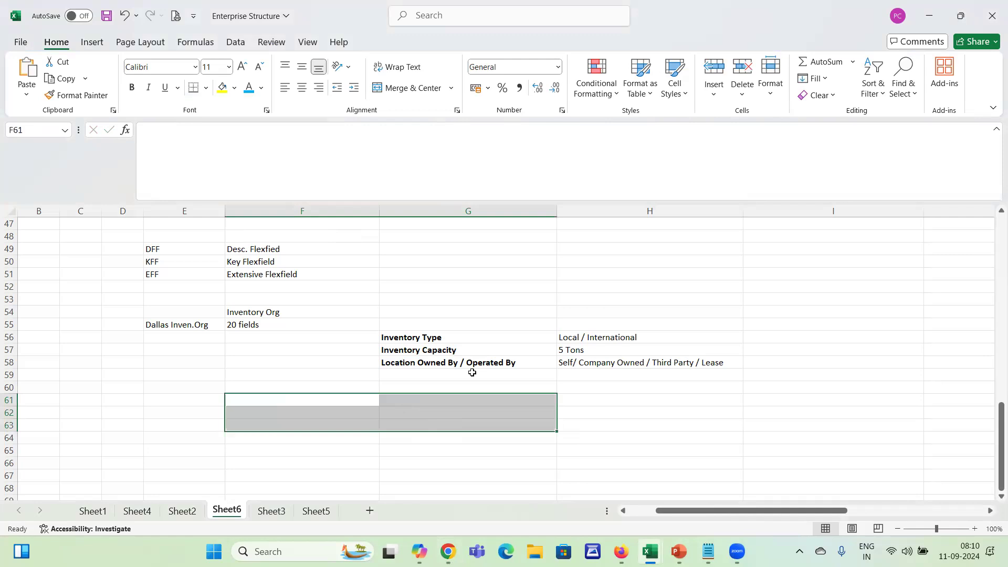
{"action": "left_click", "coordinate": [472, 345]}
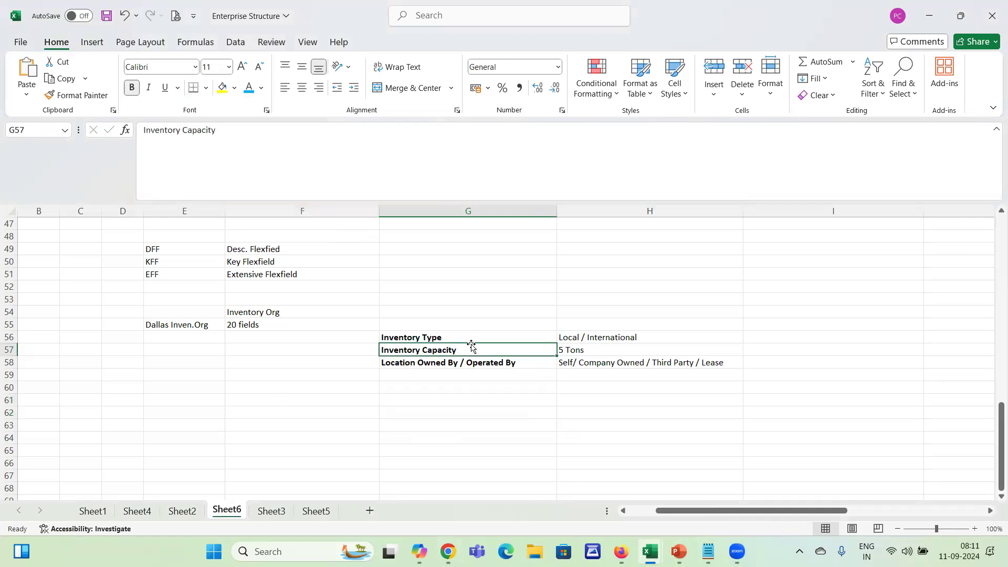
{"action": "left_click", "coordinate": [336, 400]}
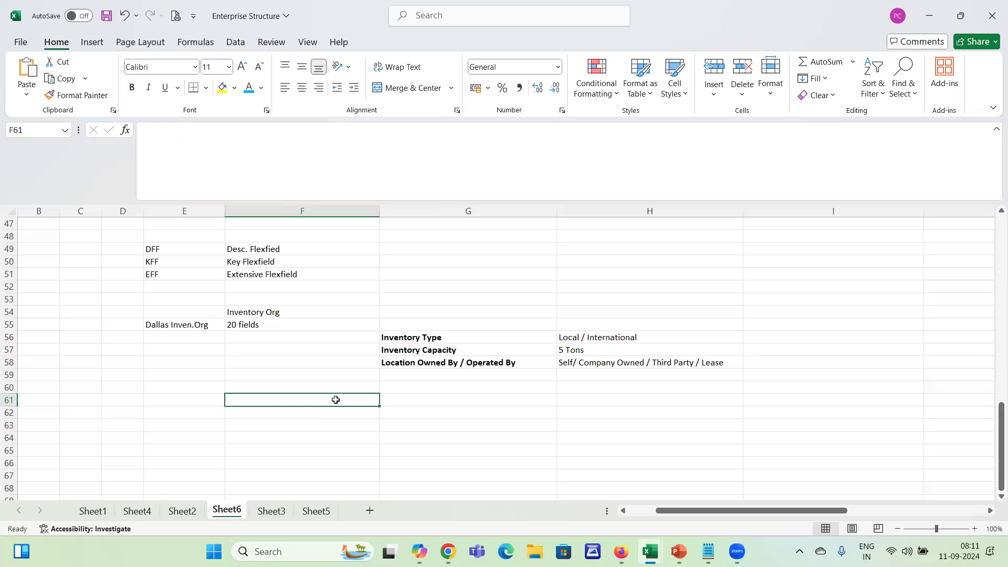
Switch back to Oracle Fusion and revisit Dallas Warehouse's lot and serial settings and its Additional Information section
{"action": "key", "text": "alt+Tab"}
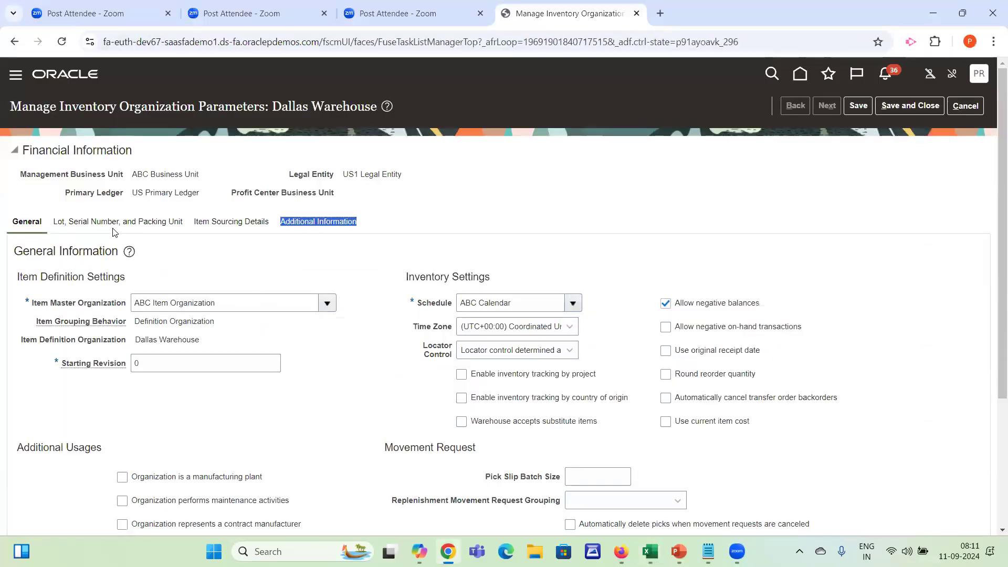
{"action": "left_click", "coordinate": [113, 229]}
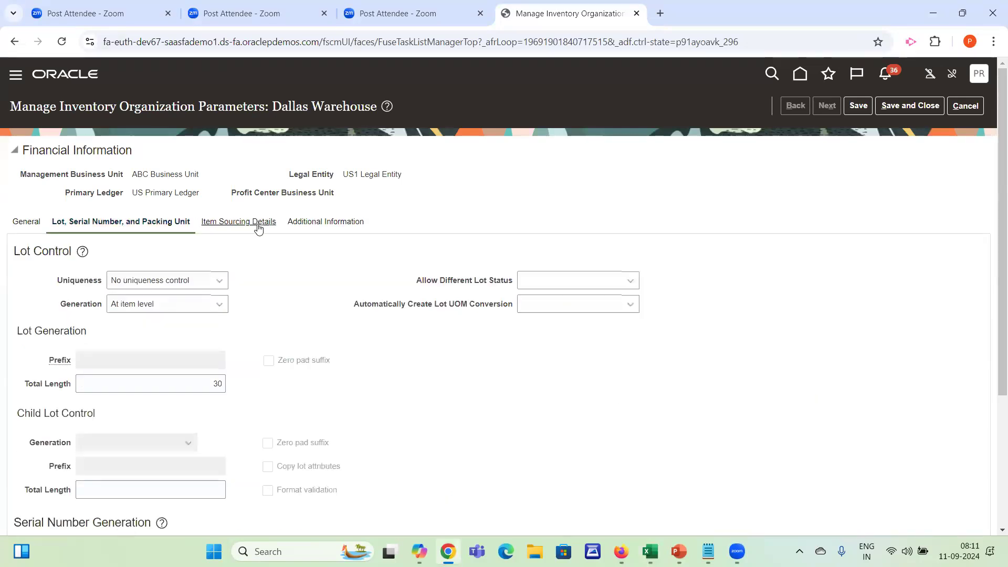
{"action": "left_click", "coordinate": [305, 226]}
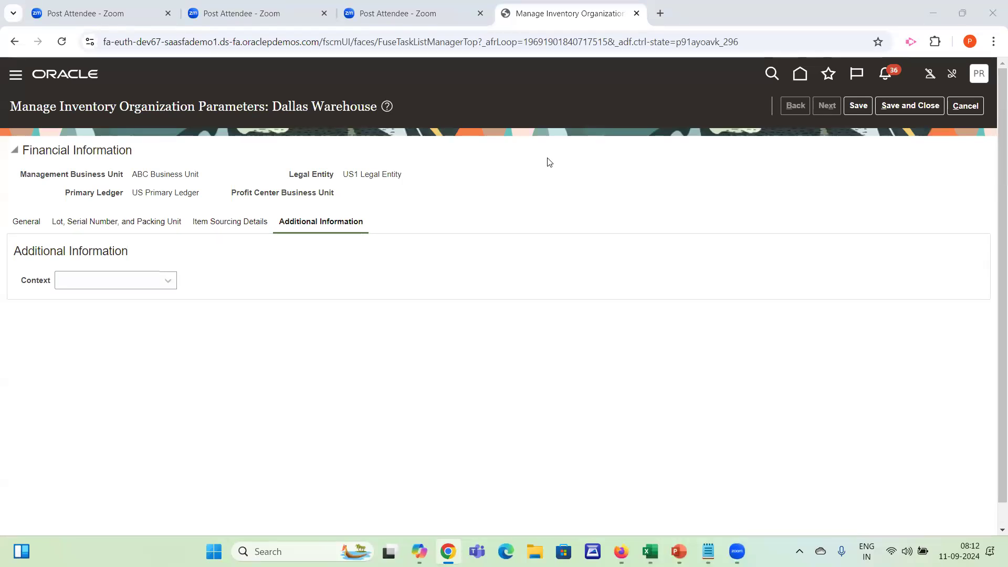
Switch to the Excel workbook and highlight the three extra inventory fields and their values in rows 56 to 58
{"action": "key", "text": "alt+Tab"}
{"action": "key", "text": "alt+Tab"}
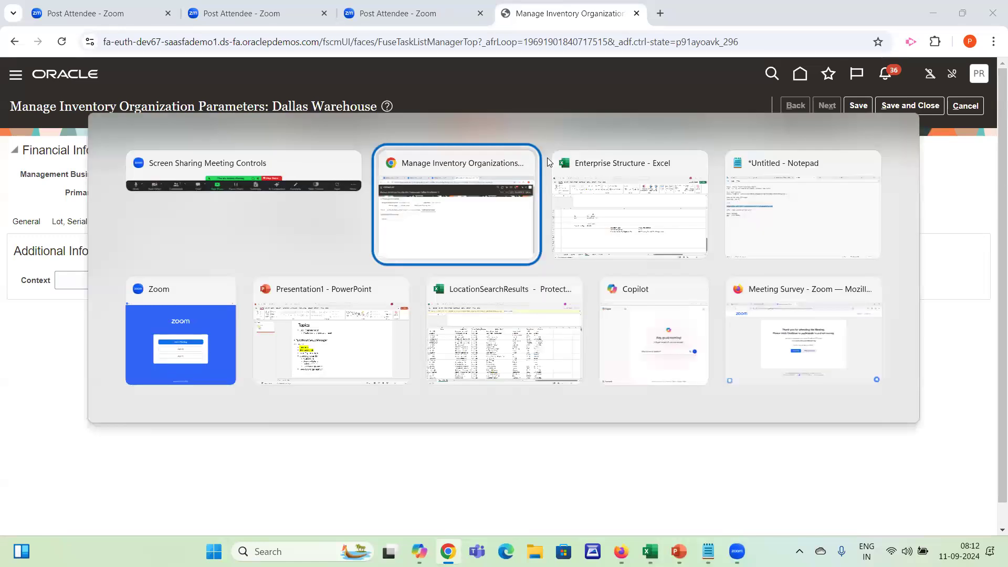
{"action": "key", "text": "Right"}
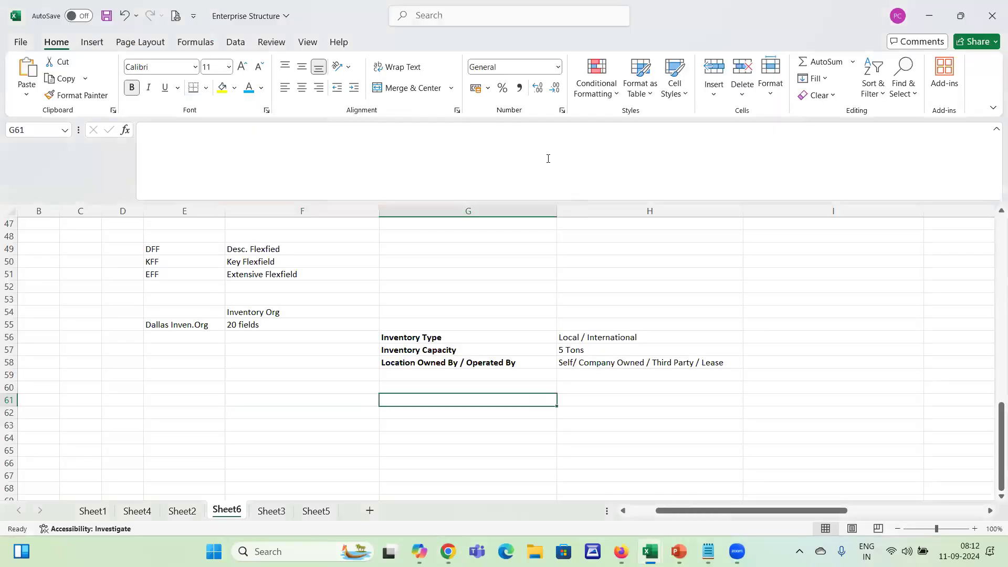
{"action": "key", "text": "Up"}
{"action": "key", "text": "Up"}
{"action": "key", "text": "Up"}
{"action": "key", "text": "Up"}
{"action": "key", "text": "Up"}
{"action": "key", "text": "shift+Down"}
{"action": "key", "text": "shift+Down"}
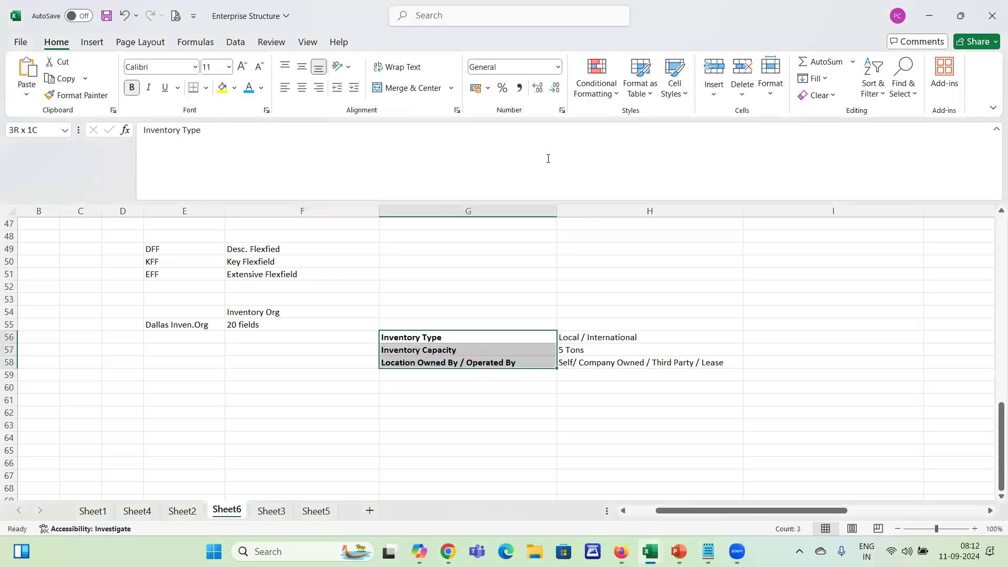
{"action": "key", "text": "shift+Right"}
{"action": "key", "text": "Left"}
{"action": "key", "text": "Right"}
{"action": "key", "text": "shift+Down"}
{"action": "key", "text": "shift+Down"}
{"action": "key", "text": "shift+Right"}
{"action": "key", "text": "Left"}
{"action": "key", "text": "Up"}
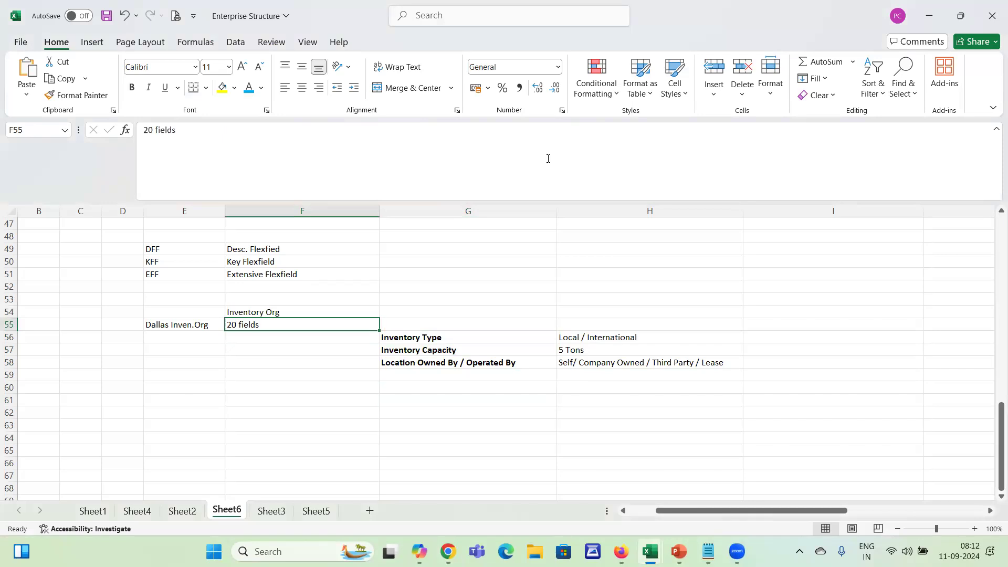
{"action": "key", "text": "Down"}
{"action": "key", "text": "Down"}
{"action": "key", "text": "Down"}
{"action": "key", "text": "Down"}
{"action": "key", "text": "Down"}
{"action": "key", "text": "Down"}
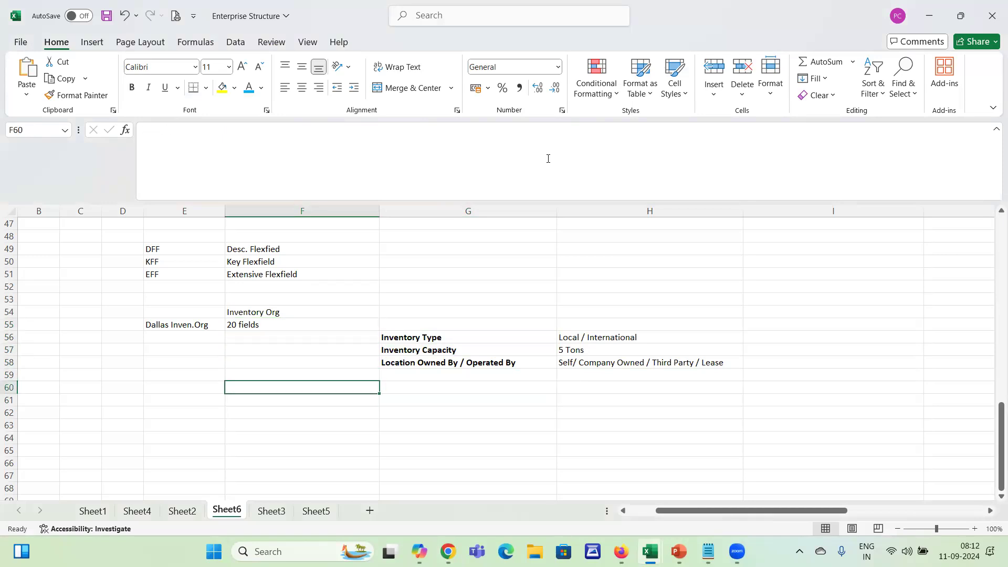
Highlight the field names in G56:G58 and enter 0 in F56 beside Inventory Type
{"action": "key", "text": "Right"}
{"action": "key", "text": "Up"}
{"action": "key", "text": "Up"}
{"action": "key", "text": "Up"}
{"action": "key", "text": "Up"}
{"action": "key", "text": "Up"}
{"action": "key", "text": "shift+Down"}
{"action": "key", "text": "shift+Down"}
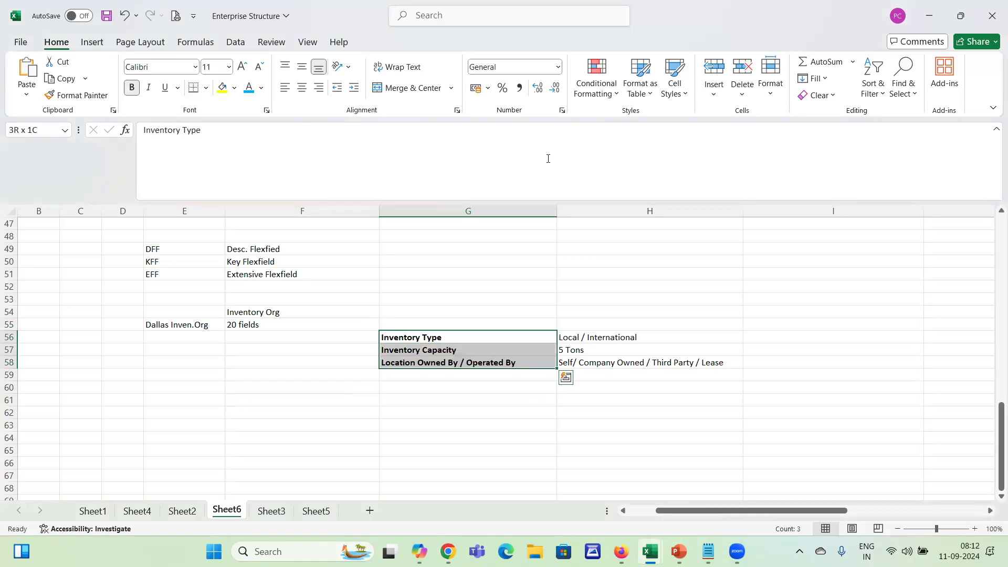
{"action": "key", "text": "Left"}
{"action": "type", "text": "0"}
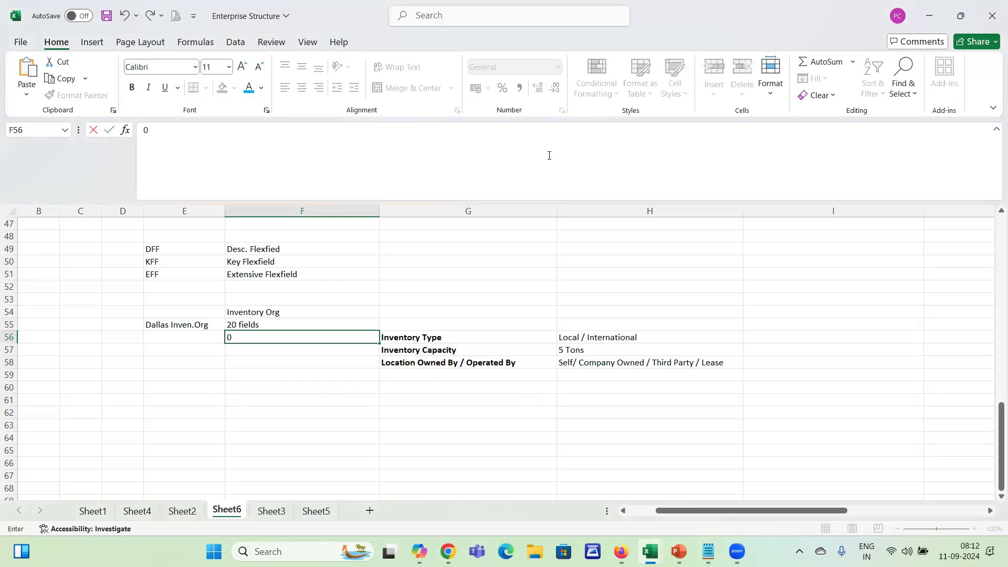
{"action": "key", "text": "Right"}
{"action": "key", "text": "Left"}
{"action": "key", "text": "Right"}
Enter the heading "Values" in G61 and "free text" below it in G62
{"action": "key", "text": "Down"}
{"action": "key", "text": "Down"}
{"action": "key", "text": "Down"}
{"action": "key", "text": "Down"}
{"action": "key", "text": "Down"}
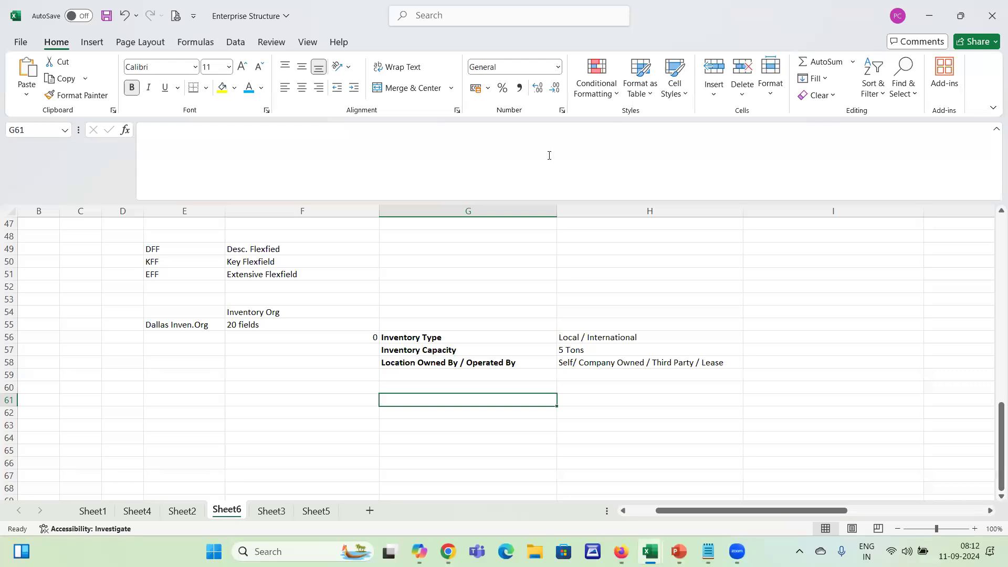
{"action": "type", "text": "Values"}
{"action": "key", "text": "Return"}
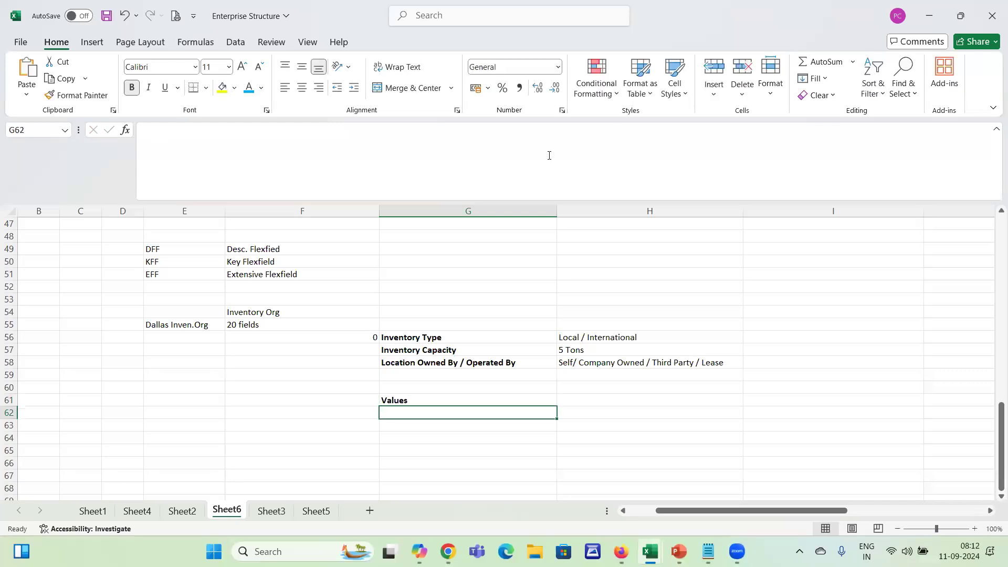
{"action": "type", "text": "free text"}
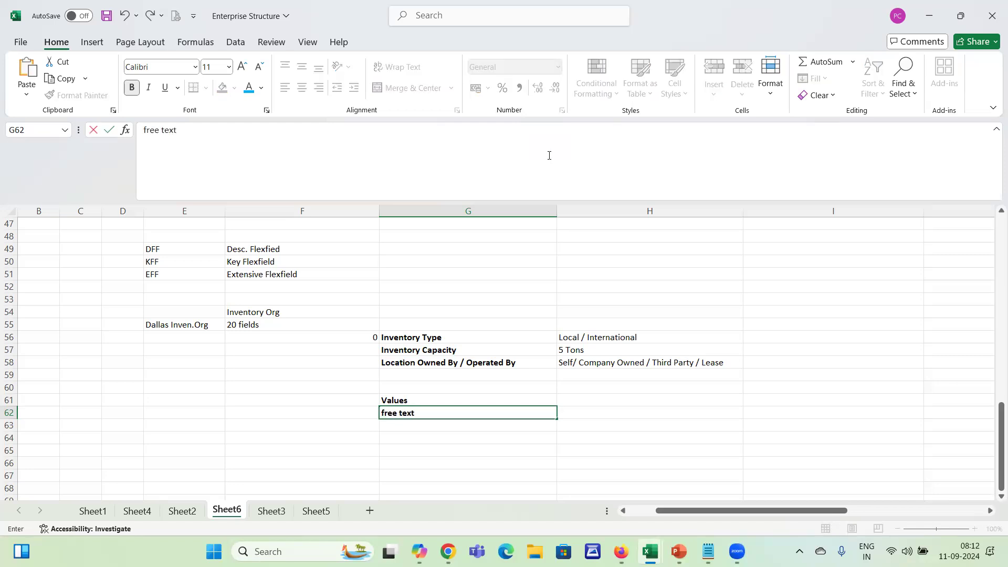
{"action": "key", "text": "Return"}
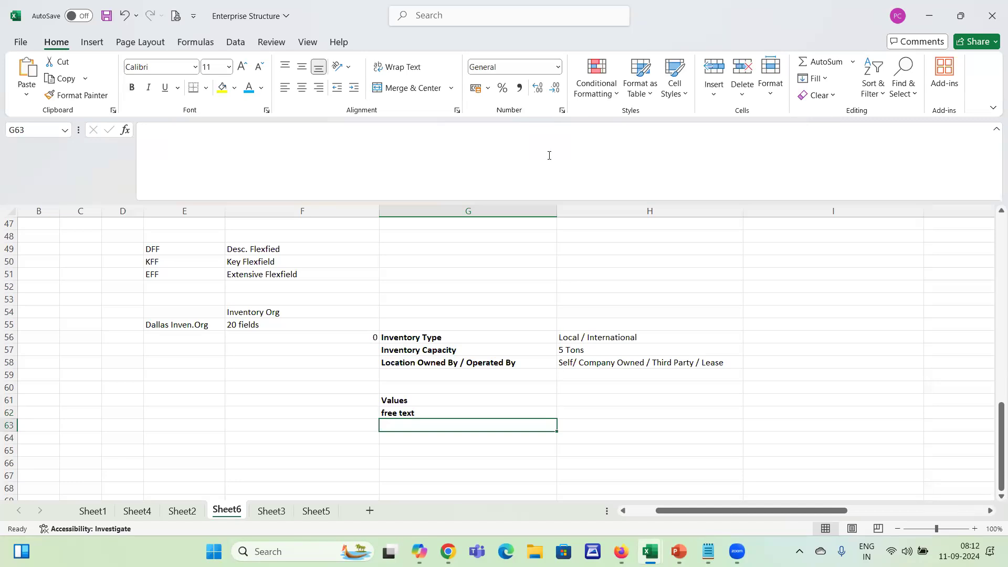
Enter "anything" in H62 beside the free text entry
{"action": "key", "text": "Up"}
{"action": "key", "text": "Up"}
{"action": "key", "text": "Right"}
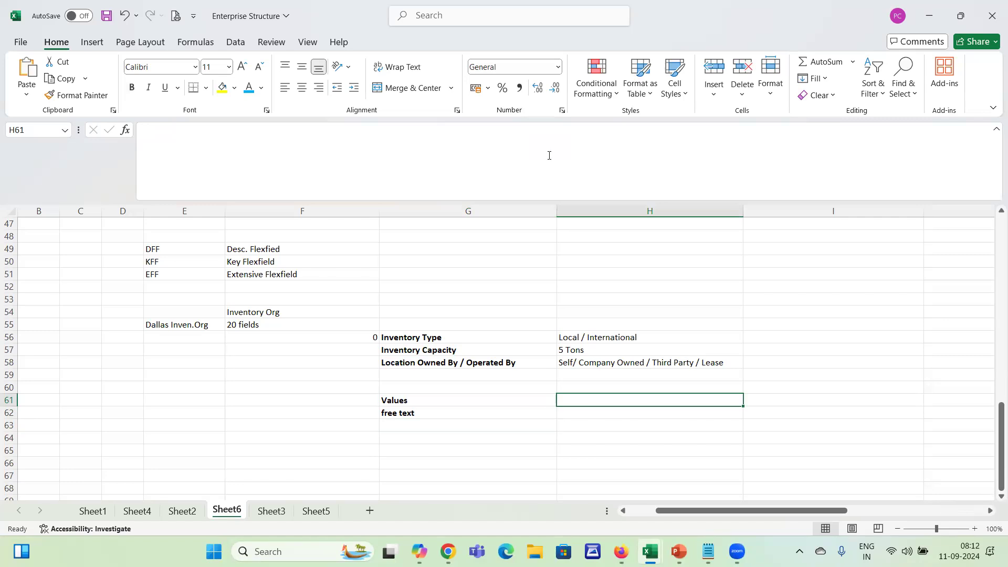
{"action": "key", "text": "Down"}
{"action": "key", "text": "Left"}
{"action": "key", "text": "Right"}
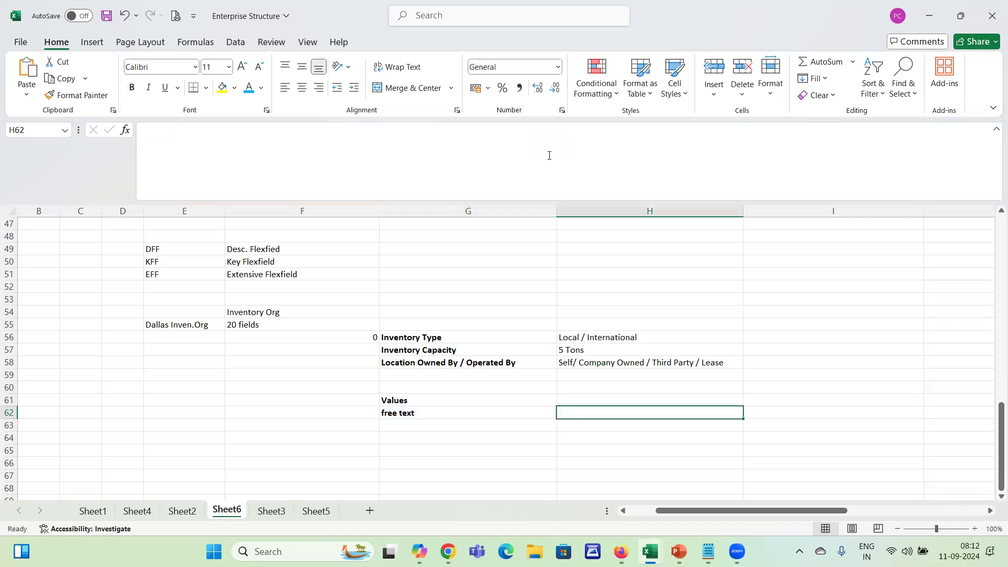
{"action": "type", "text": "anything"}
{"action": "key", "text": "Return"}
{"action": "key", "text": "Up"}
{"action": "key", "text": "Right"}
{"action": "key", "text": "Down"}
{"action": "key", "text": "Left"}
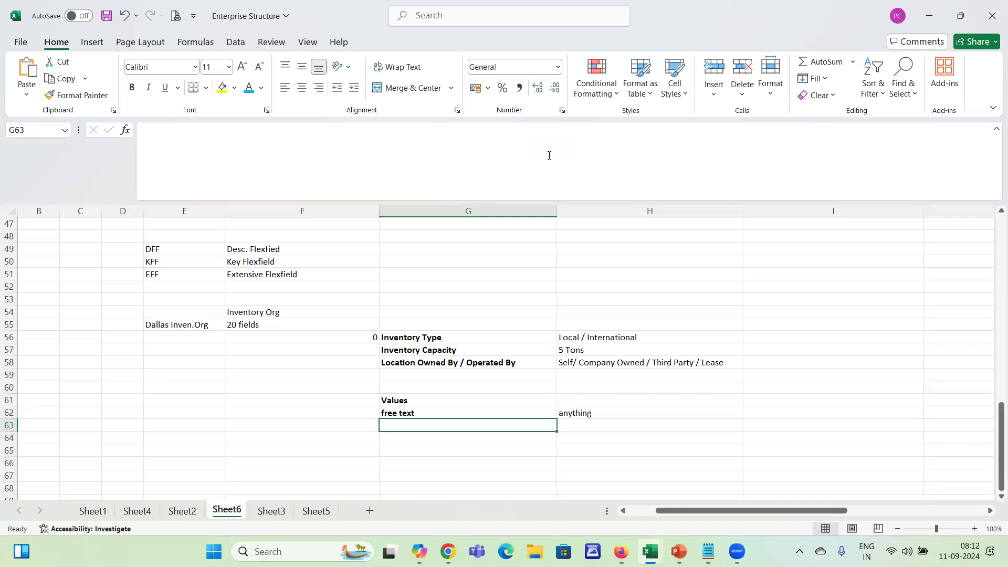
Enter "basaed on Sql table" in G63 as the second kind of value
{"action": "type", "text": "basaed on S"}
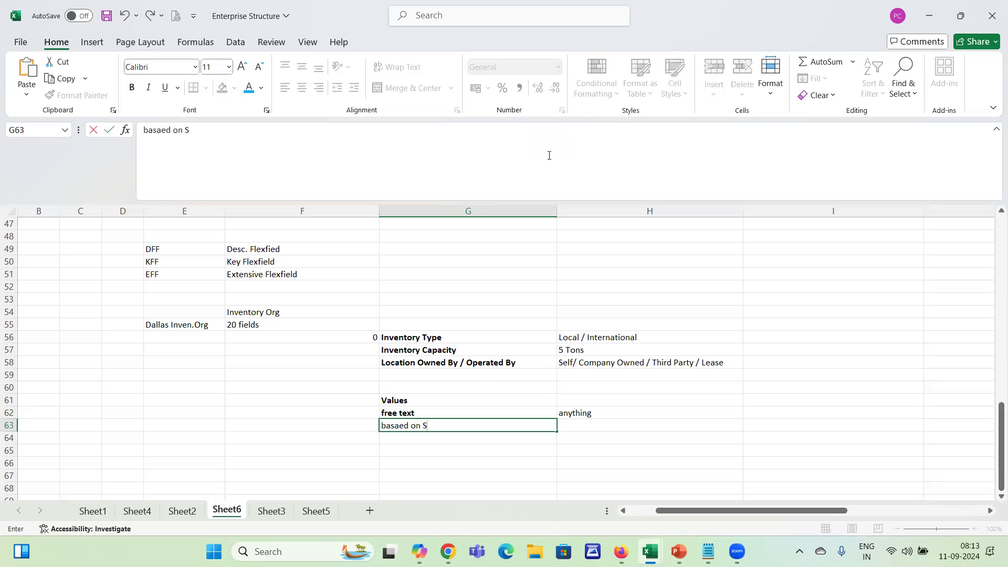
{"action": "type", "text": "ql table"}
{"action": "key", "text": "Tab"}
{"action": "key", "text": "Tab"}
{"action": "key", "text": "Tab"}
{"action": "key", "text": "Tab"}
{"action": "key", "text": "Tab"}
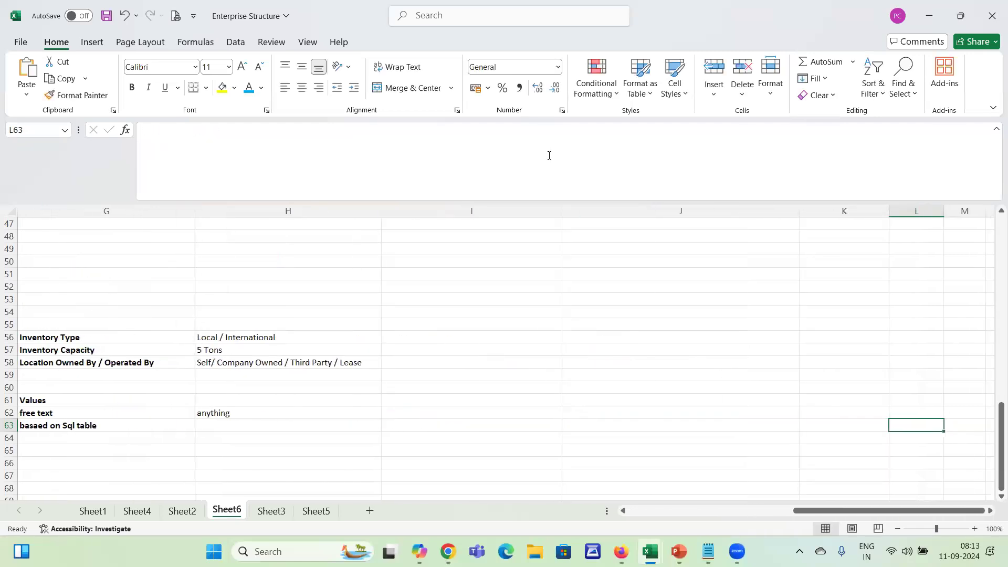
Enter the label "employees" in I51
{"action": "left_click", "coordinate": [445, 263]}
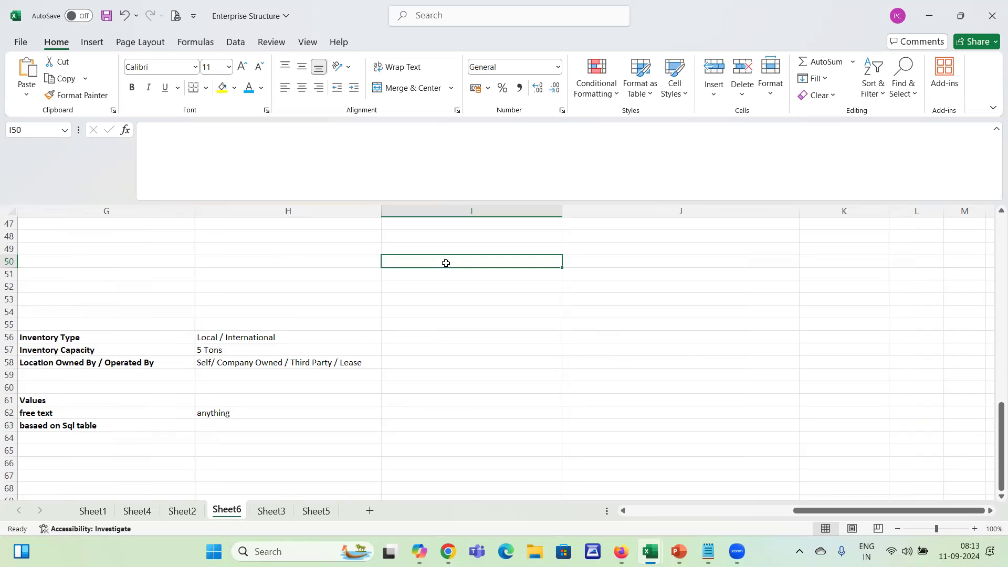
{"action": "left_click", "coordinate": [220, 400]}
{"action": "left_click", "coordinate": [441, 269]}
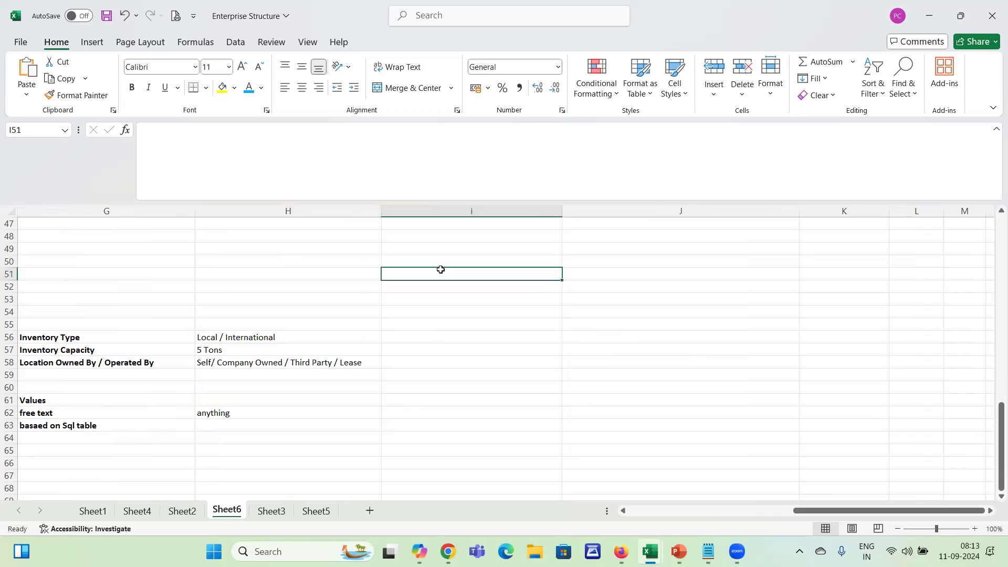
{"action": "type", "text": "employees"}
{"action": "key", "text": "Return"}
Make the "employees" label in I51 bold
{"action": "left_click", "coordinate": [440, 270]}
{"action": "key", "text": "Right"}
{"action": "left_click", "coordinate": [441, 270]}
{"action": "key", "text": "ctrl+b"}
{"action": "key", "text": "Right"}
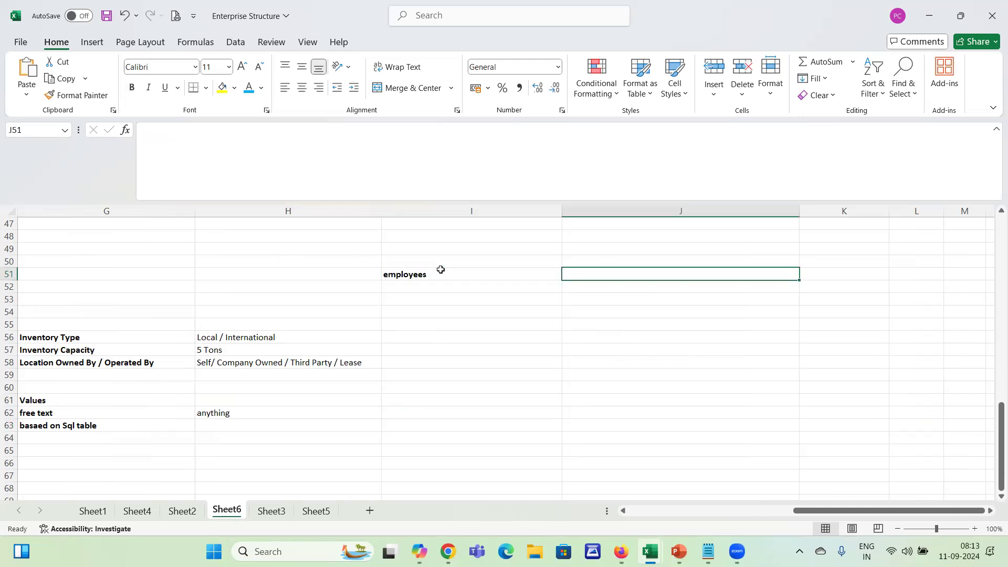
{"action": "left_click", "coordinate": [440, 270]}
{"action": "key", "text": "Return"}
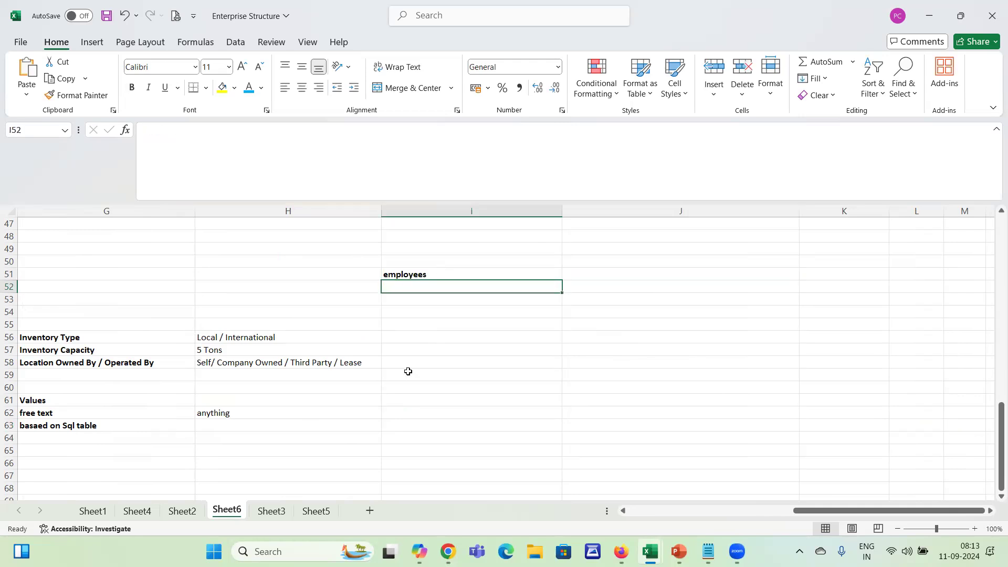
Enter 500 in J51 beside the employees label
{"action": "left_click", "coordinate": [572, 271]}
{"action": "type", "text": "500"}
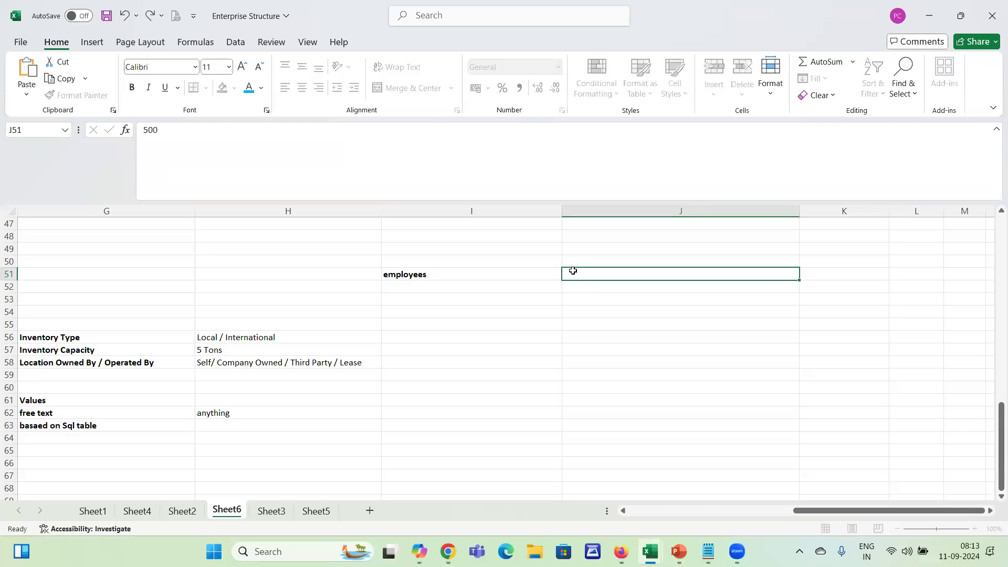
{"action": "key", "text": "Return"}
{"action": "left_click", "coordinate": [247, 429]}
{"action": "type", "text": "5000"}
{"action": "key", "text": "Return"}
{"action": "left_click", "coordinate": [246, 428]}
{"action": "key", "text": "F2"}
{"action": "key", "text": "BackSpace"}
{"action": "key", "text": "Return"}
{"action": "left_click", "coordinate": [247, 426]}
{"action": "key", "text": "BackSpace"}
{"action": "key", "text": "Return"}
{"action": "left_click", "coordinate": [246, 426]}
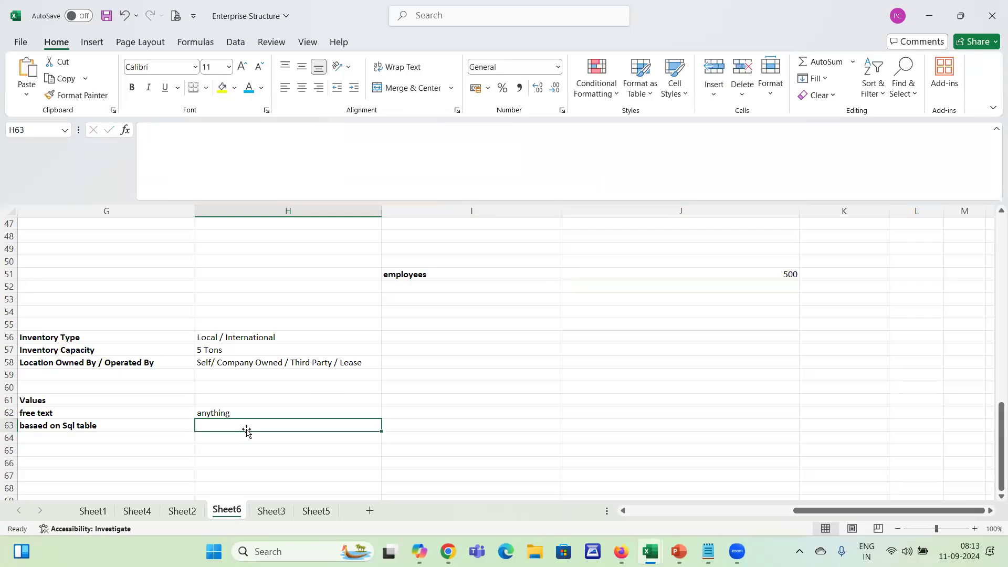
{"action": "left_click", "coordinate": [477, 272]}
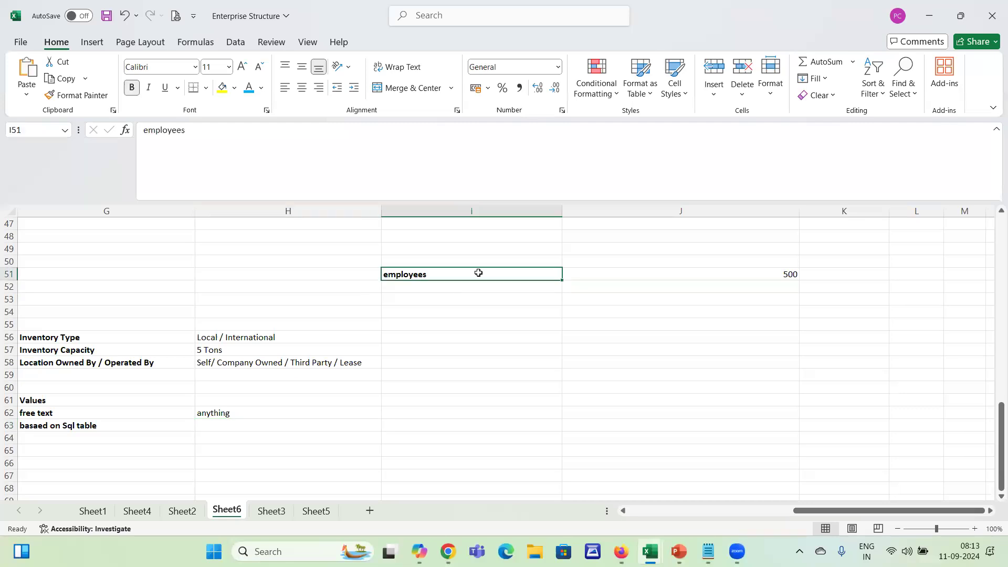
{"action": "left_click", "coordinate": [247, 428]}
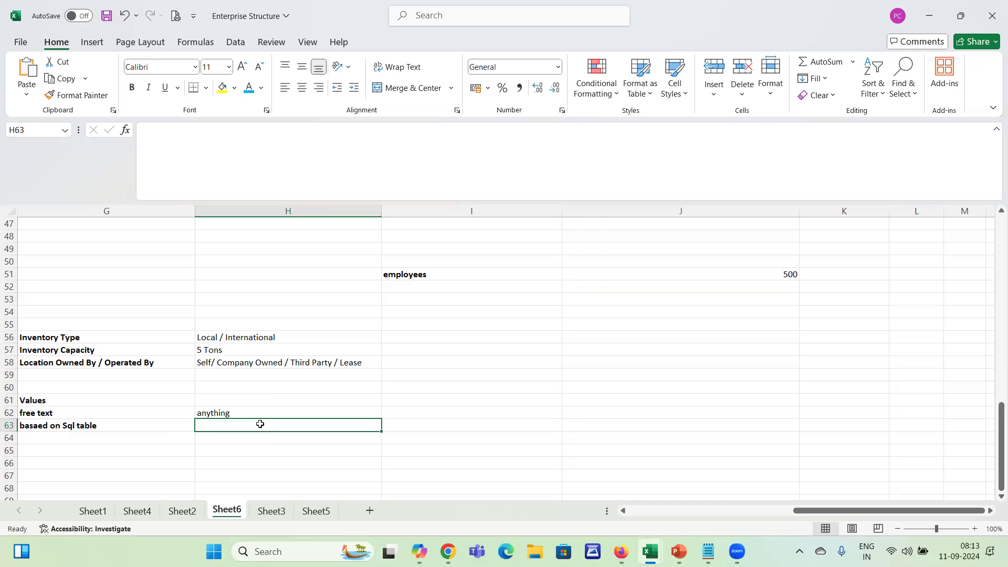
Enter the table name "Per_people_F" in I52 under the employees label
{"action": "left_click", "coordinate": [467, 279]}
{"action": "left_click", "coordinate": [396, 296]}
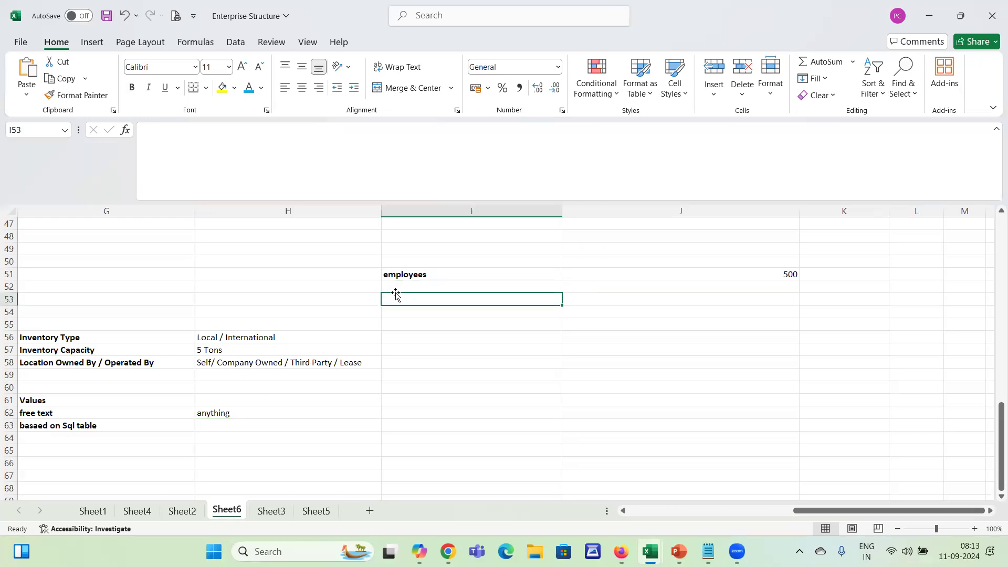
{"action": "key", "text": "Up"}
{"action": "type", "text": "Per"}
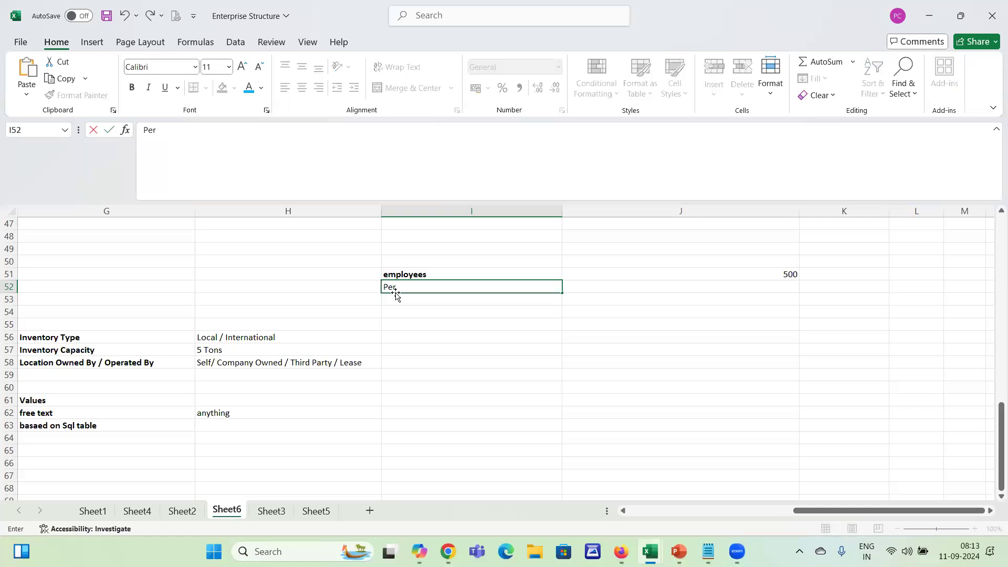
{"action": "type", "text": "_employ"}
{"action": "key", "text": "BackSpace"}
{"action": "key", "text": "BackSpace"}
{"action": "key", "text": "BackSpace"}
{"action": "key", "text": "BackSpace"}
{"action": "key", "text": "BackSpace"}
{"action": "key", "text": "BackSpace"}
{"action": "type", "text": "people"}
{"action": "type", "text": "-"}
{"action": "key", "text": "BackSpace"}
{"action": "type", "text": "PF"}
{"action": "type", "text": "F"}
{"action": "key", "text": "Return"}
{"action": "key", "text": "Up"}
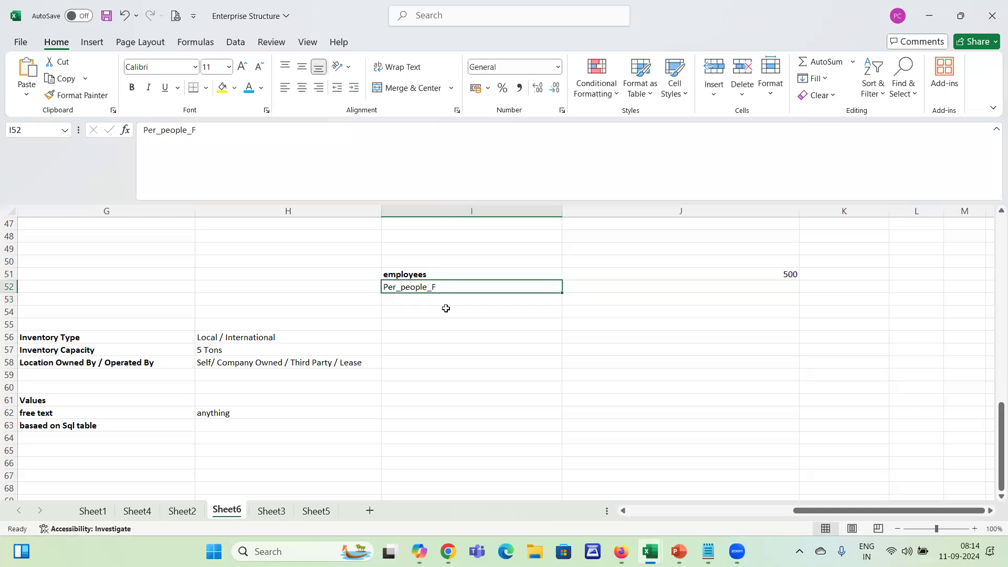
Review the SQL table value type in row 63 against the table name in I52 and the Values list in column G
{"action": "left_click", "coordinate": [230, 434]}
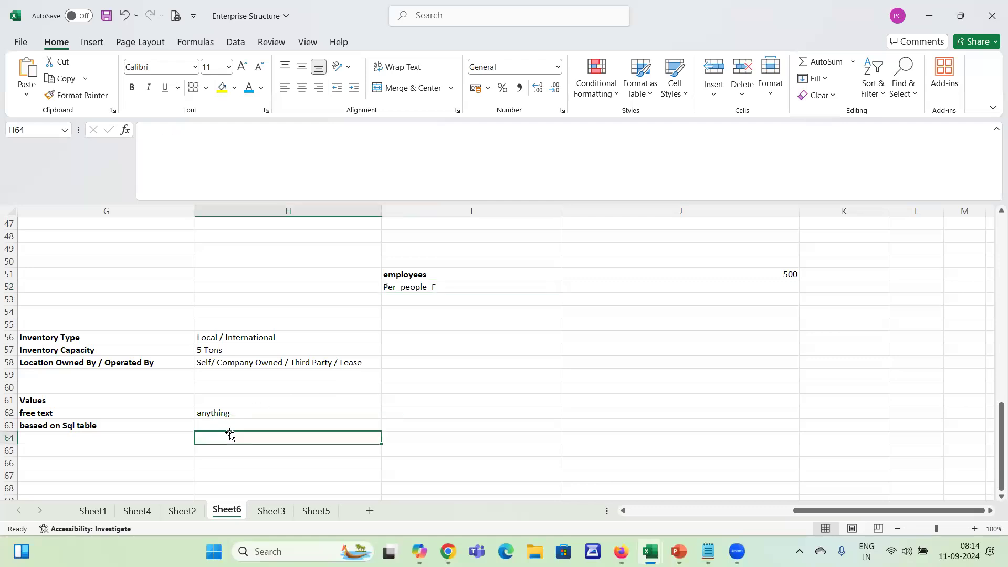
{"action": "left_click", "coordinate": [241, 426]}
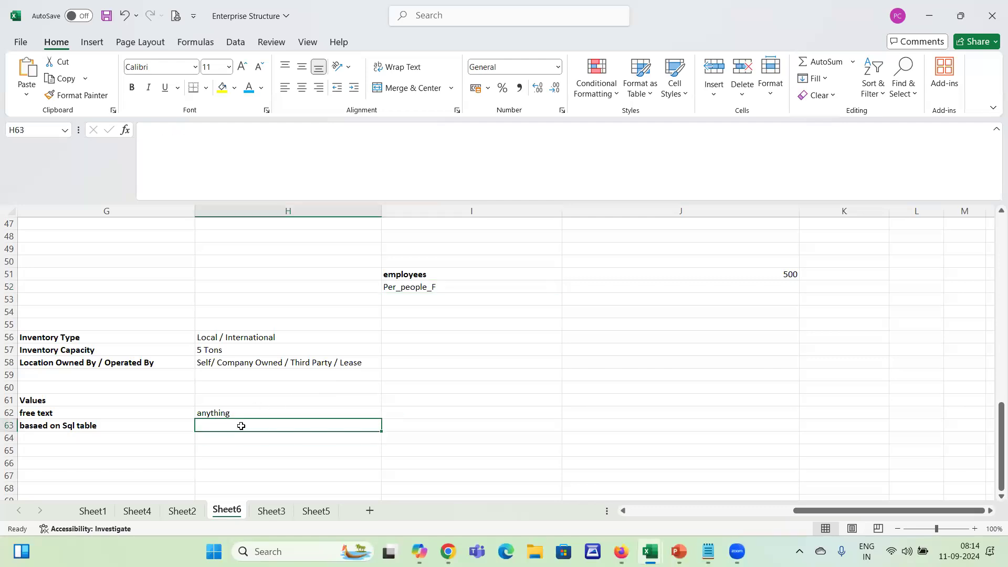
{"action": "left_click", "coordinate": [440, 282]}
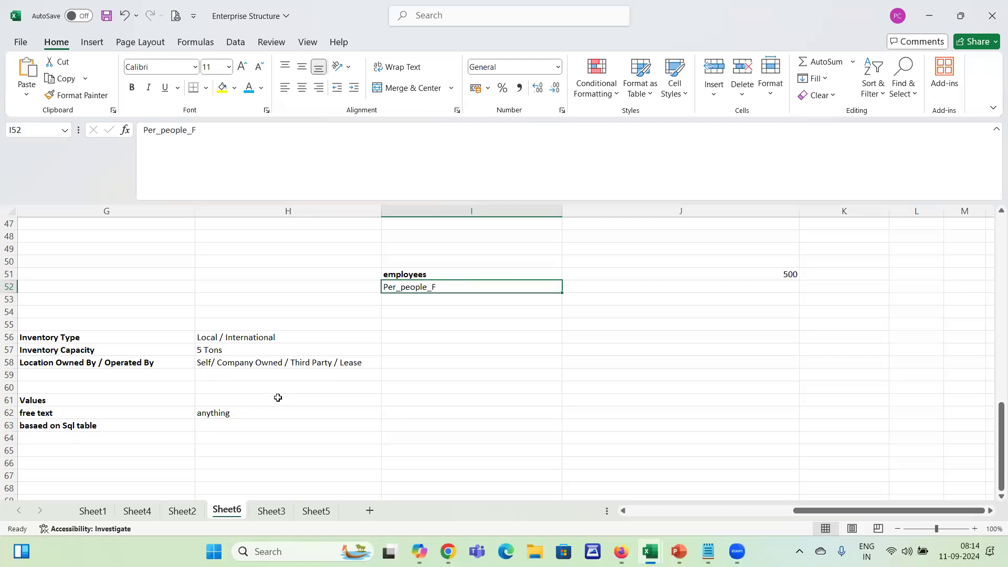
{"action": "left_click", "coordinate": [261, 428]}
{"action": "left_click_drag", "start_coordinate": [261, 429], "coordinate": [250, 472]}
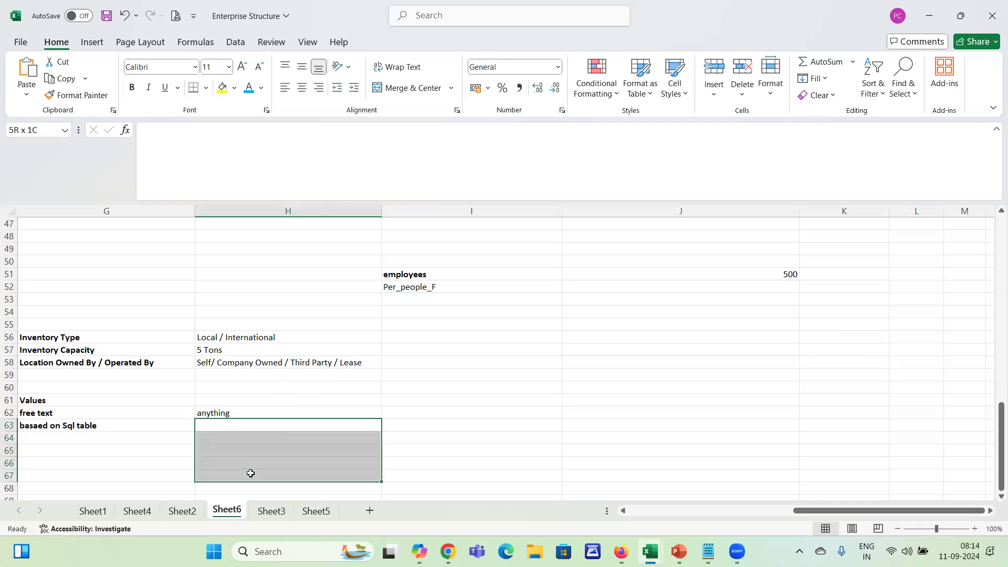
{"action": "left_click", "coordinate": [464, 296]}
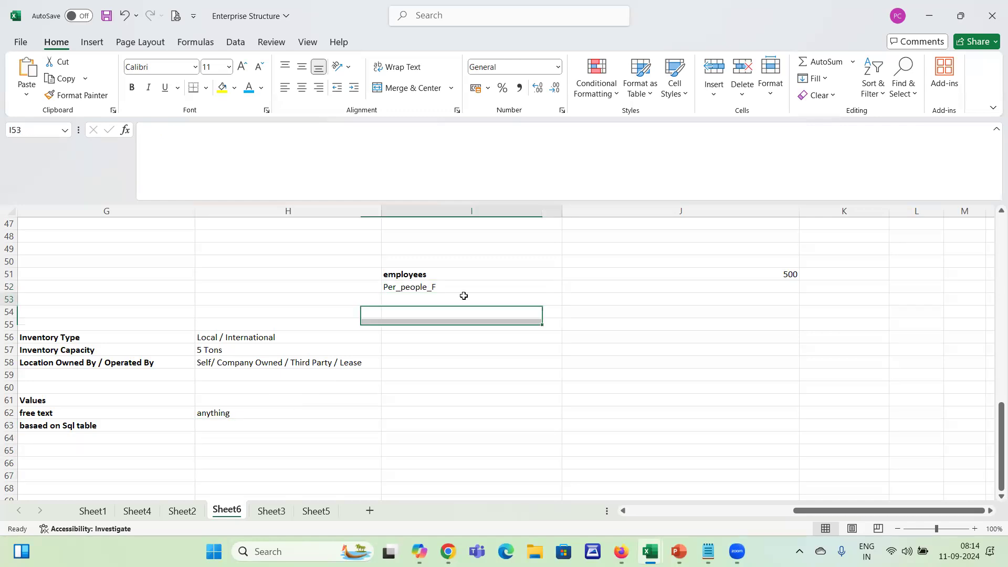
{"action": "left_click", "coordinate": [91, 391]}
{"action": "key", "text": "Left"}
{"action": "key", "text": "Down"}
{"action": "key", "text": "Right"}
{"action": "key", "text": "Down"}
{"action": "key", "text": "Down"}
{"action": "key", "text": "Down"}
{"action": "key", "text": "Up"}
{"action": "key", "text": "Up"}
{"action": "key", "text": "Up"}
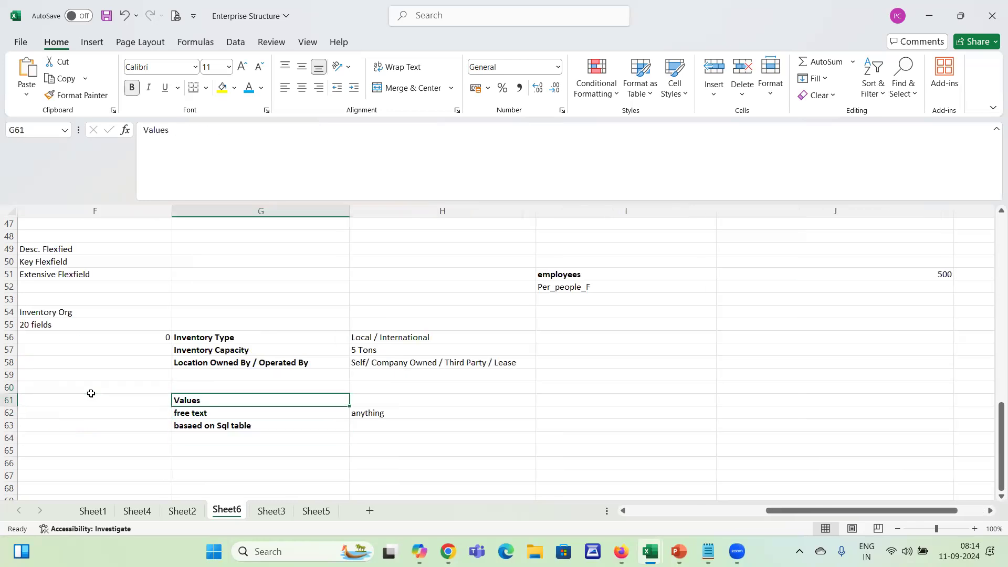
{"action": "key", "text": "shift+Down"}
{"action": "key", "text": "shift+Down"}
{"action": "key", "text": "shift+Down"}
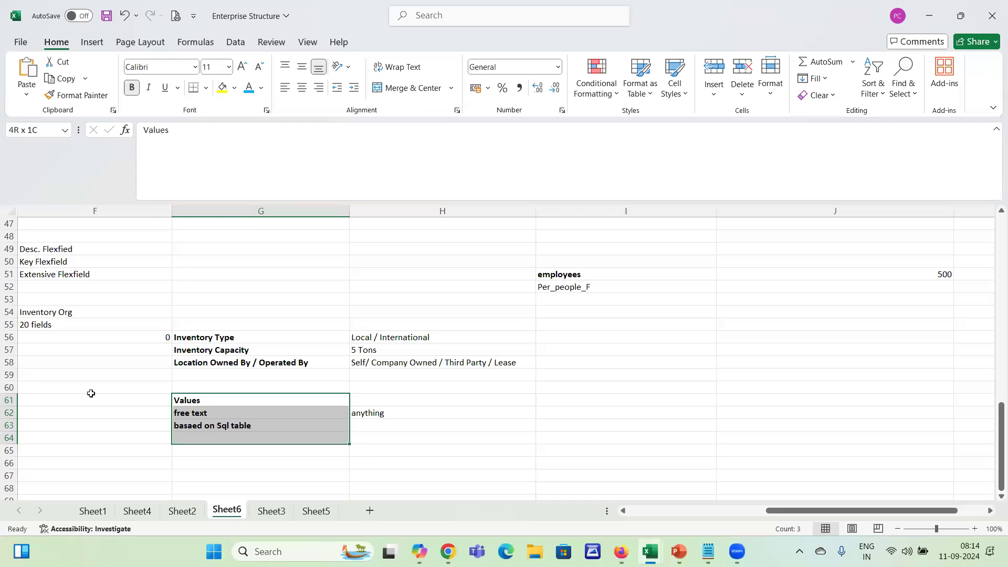
{"action": "key", "text": "shift+Up"}
Enter the example headings "sales order" in I61 and "item" in J61
{"action": "key", "text": "Right"}
{"action": "key", "text": "Right"}
{"action": "key", "text": "Right"}
{"action": "key", "text": "Left"}
{"action": "type", "text": "sales order"}
{"action": "key", "text": "Tab"}
{"action": "type", "text": "item"}
{"action": "key", "text": "Return"}
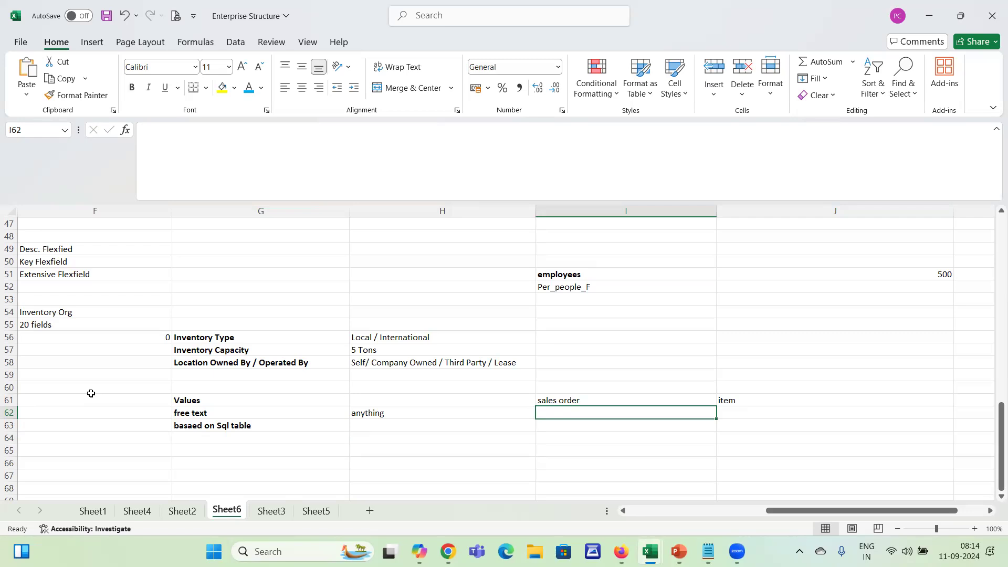
Enter "DFF - Item Type" in I62 below the sales order heading and make it bold
{"action": "key", "text": "Up"}
{"action": "key", "text": "Down"}
{"action": "key", "text": "Up"}
{"action": "key", "text": "Down"}
{"action": "key", "text": "Right"}
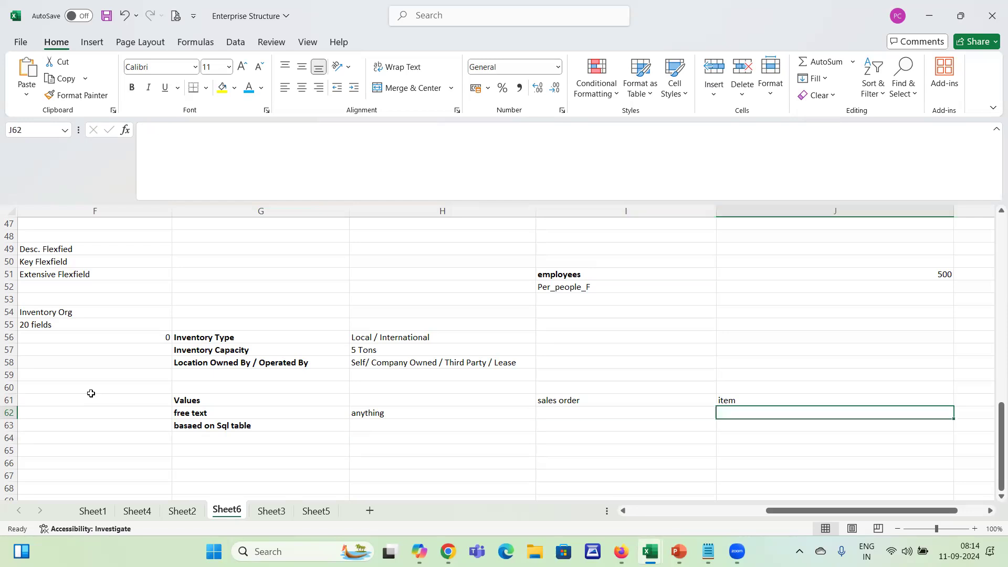
{"action": "key", "text": "Up"}
{"action": "key", "text": "Left"}
{"action": "key", "text": "Down"}
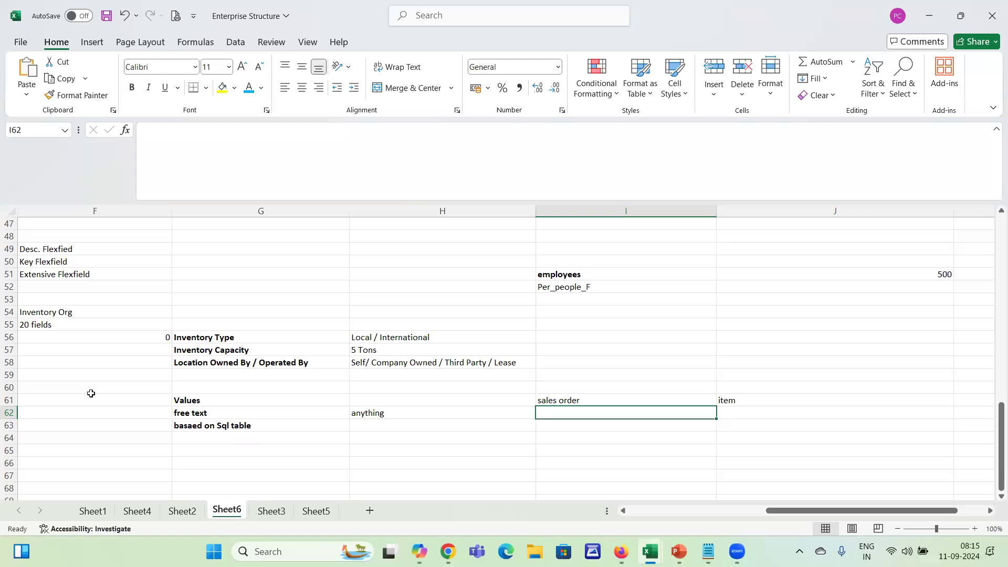
{"action": "type", "text": "DFF"}
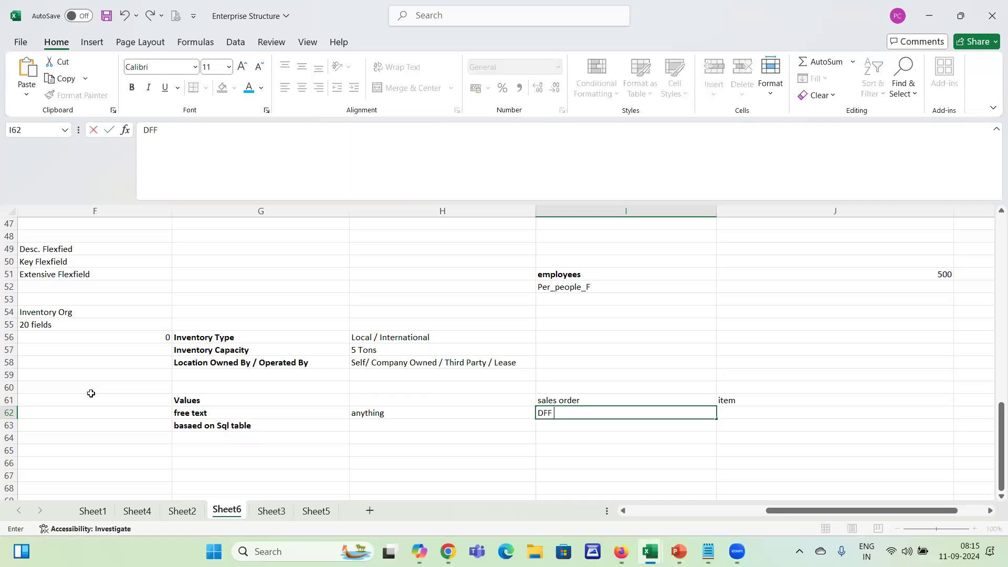
{"action": "type", "text": " - Item Type"}
{"action": "key", "text": "Return"}
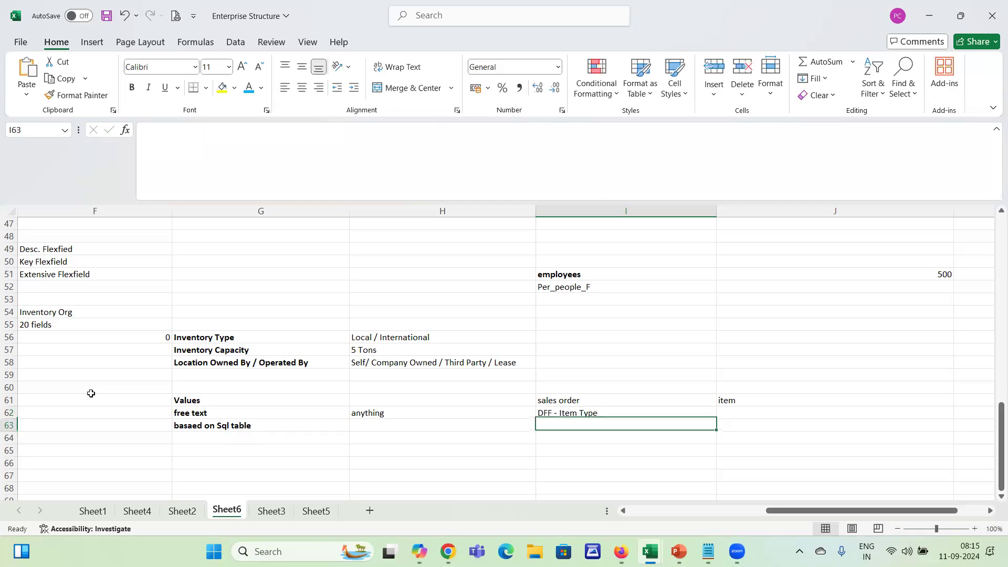
{"action": "key", "text": "Up"}
{"action": "key", "text": "ctrl+b"}
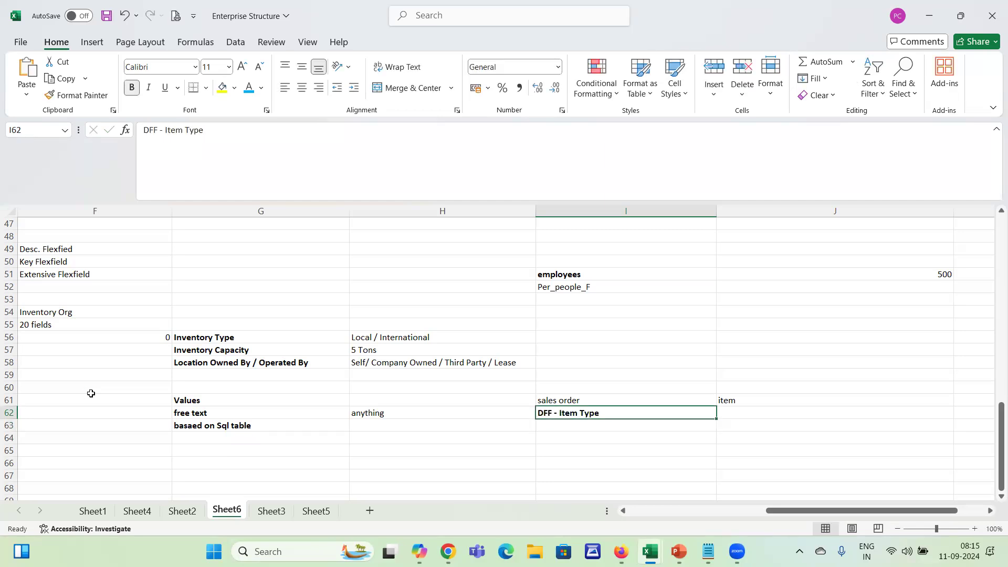
Enter "Eitem tables" in J62 below the item heading
{"action": "key", "text": "Right"}
{"action": "key", "text": "Left"}
{"action": "key", "text": "Right"}
{"action": "key", "text": "Up"}
{"action": "key", "text": "Down"}
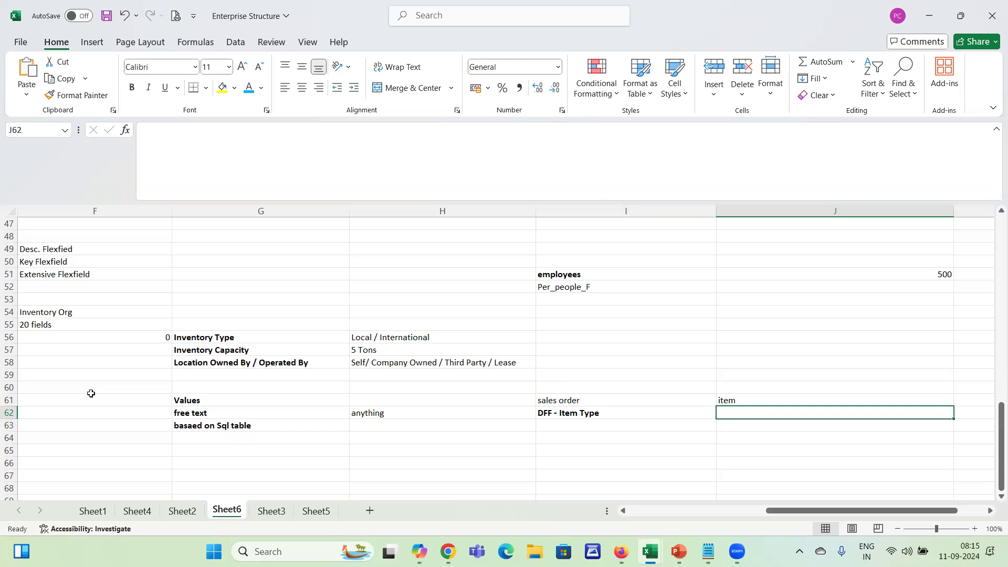
{"action": "key", "text": "Left"}
{"action": "key", "text": "Right"}
{"action": "left_click", "coordinate": [252, 429]}
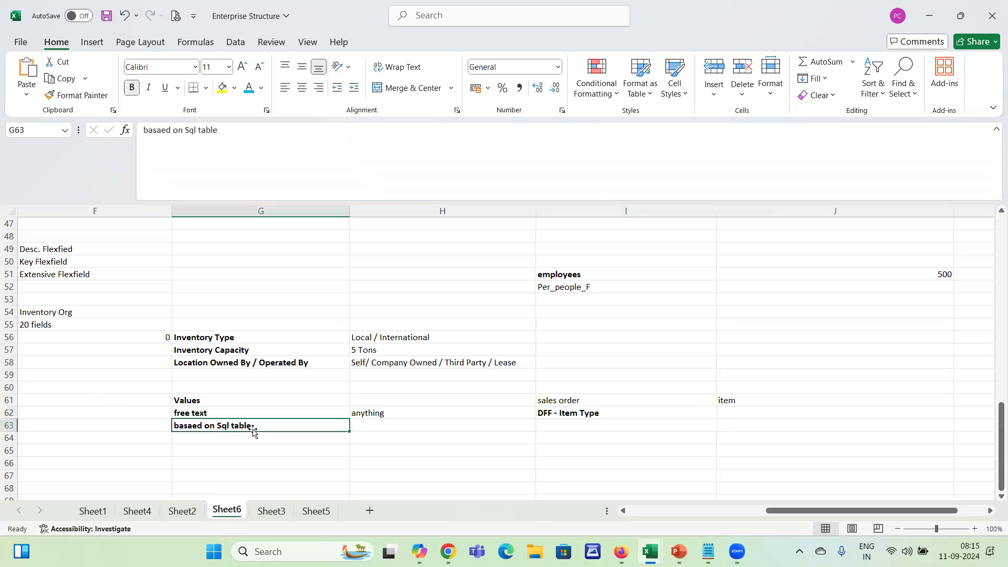
{"action": "left_click", "coordinate": [732, 419]}
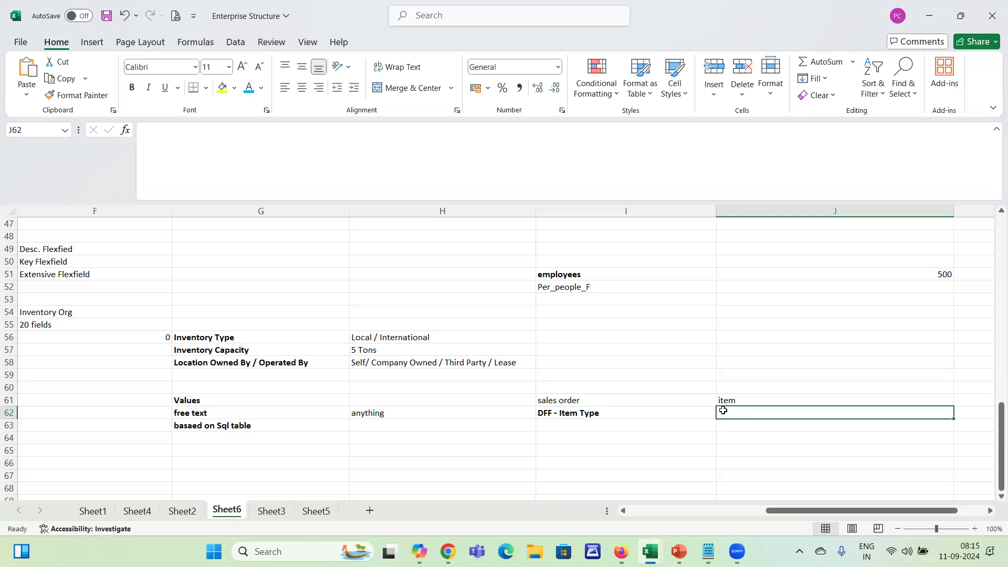
{"action": "type", "text": "EItem"}
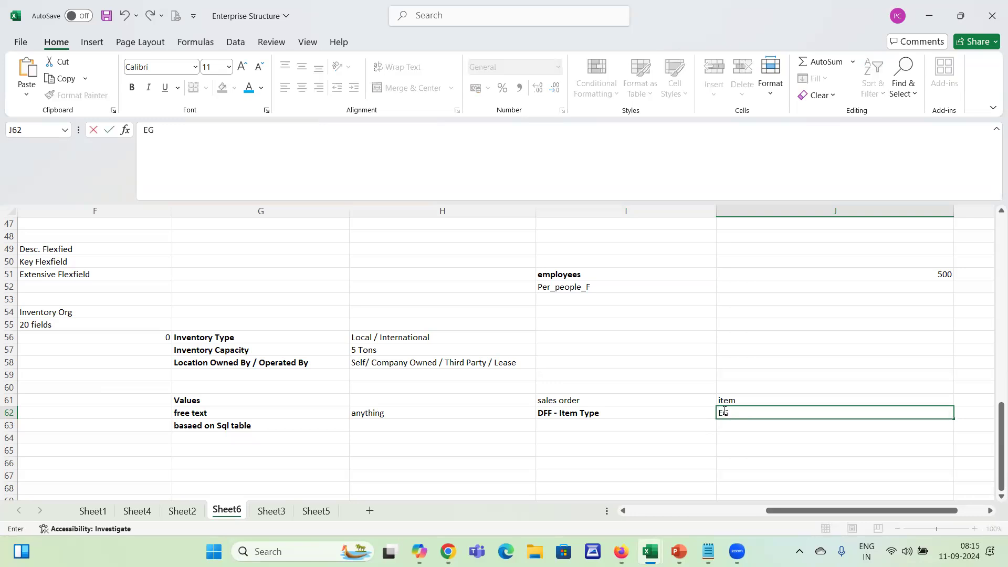
{"action": "type", "text": " tables"}
{"action": "key", "text": "Return"}
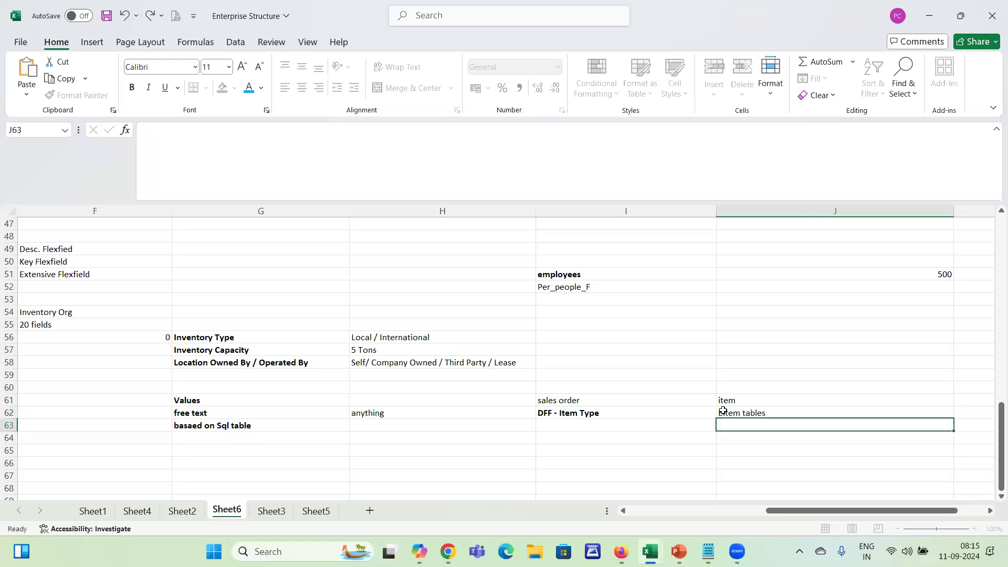
Enter the column names "ITEM_NUMBER" in J63 and "ITEM_TYPE" in J64
{"action": "left_click", "coordinate": [723, 411]}
{"action": "key", "text": "Left"}
{"action": "key", "text": "Right"}
{"action": "key", "text": "Down"}
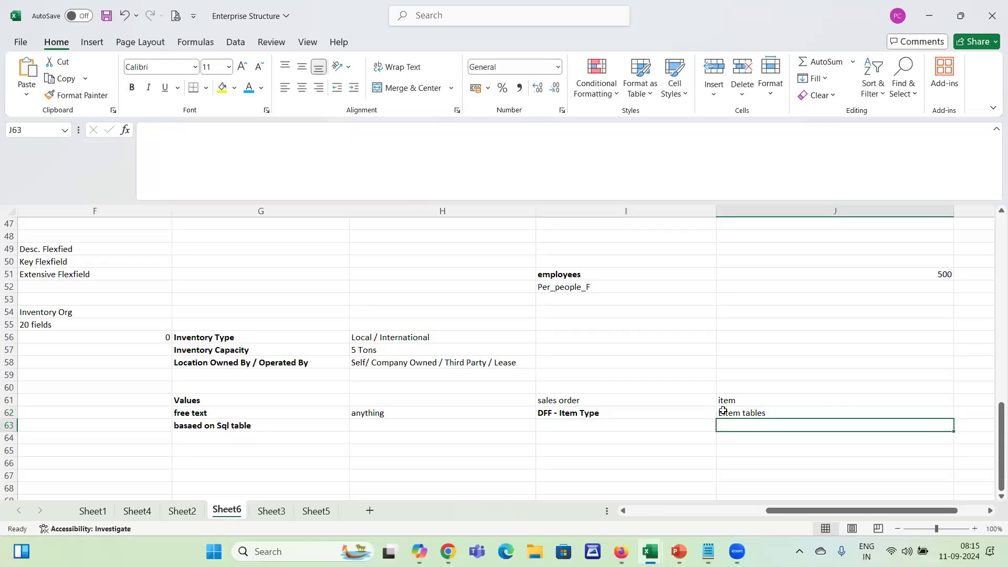
{"action": "type", "text": "ITEM"}
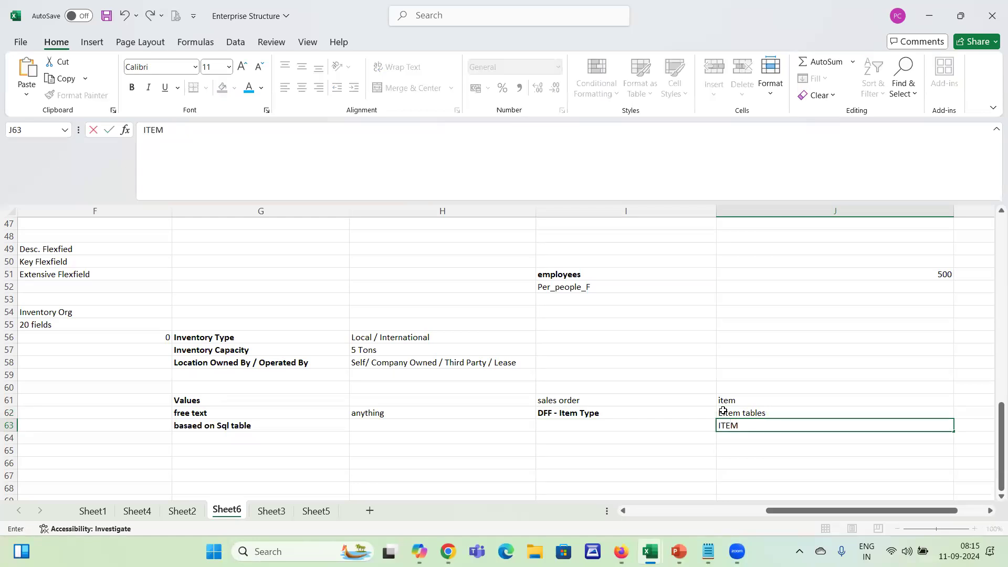
{"action": "type", "text": "_NUMBER"}
{"action": "left_click", "coordinate": [724, 411]}
{"action": "key", "text": "Down"}
{"action": "key", "text": "Down"}
{"action": "type", "text": "ITEM_TYPE"}
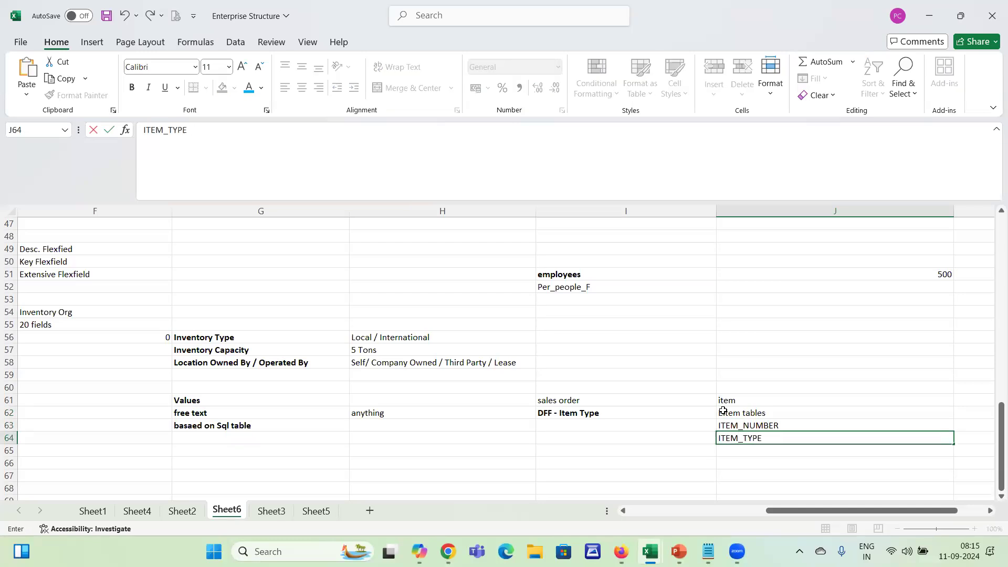
{"action": "key", "text": "Return"}
{"action": "key", "text": "Up"}
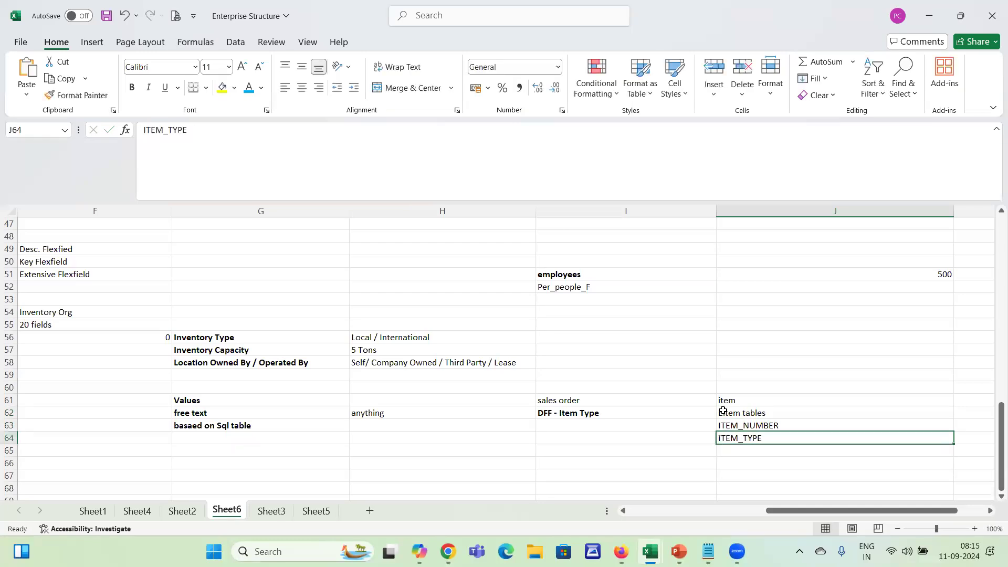
Make ITEM_TYPE in J64 bold and clear ITEM_NUMBER from J63
{"action": "key", "text": "ctrl+b"}
{"action": "key", "text": "Up"}
{"action": "key", "text": "Delete"}
{"action": "key", "text": "Down"}
{"action": "key", "text": "Left"}
{"action": "key", "text": "Up"}
{"action": "key", "text": "Right"}
{"action": "key", "text": "Left"}
{"action": "key", "text": "Right"}
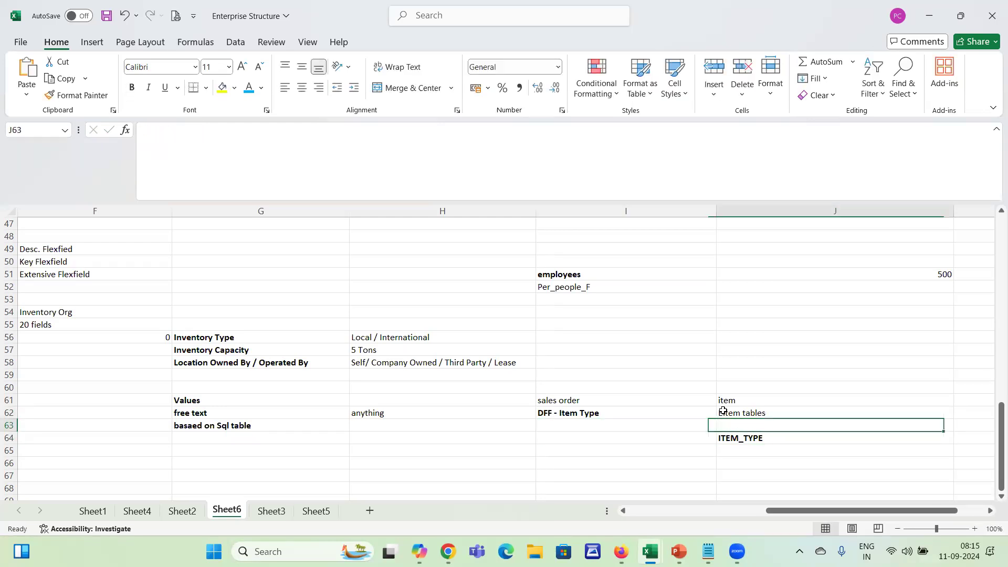
Clear the whole sales order and item example from I61:J64
{"action": "key", "text": "Up"}
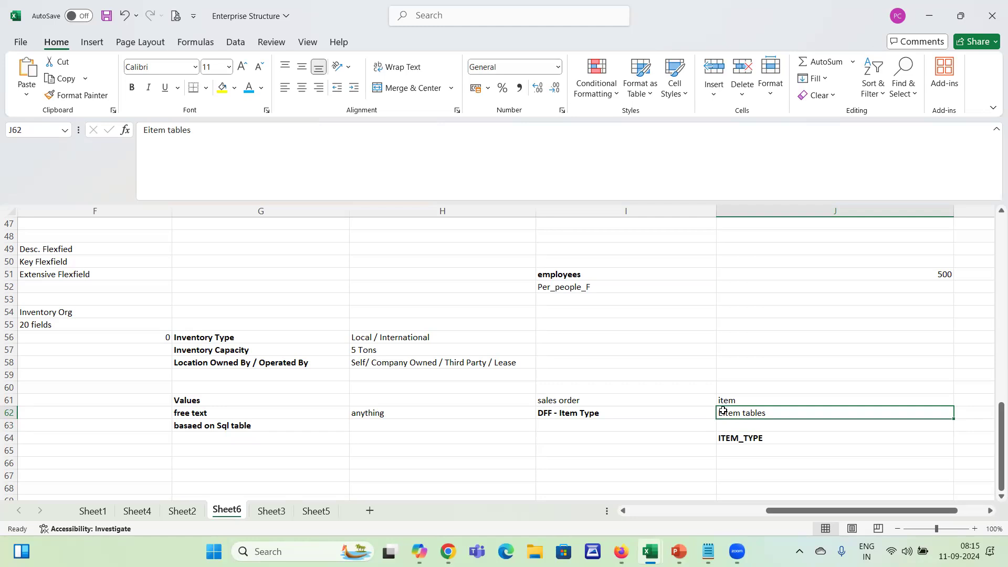
{"action": "key", "text": "Up"}
{"action": "key", "text": "Left"}
{"action": "key", "text": "shift+Down"}
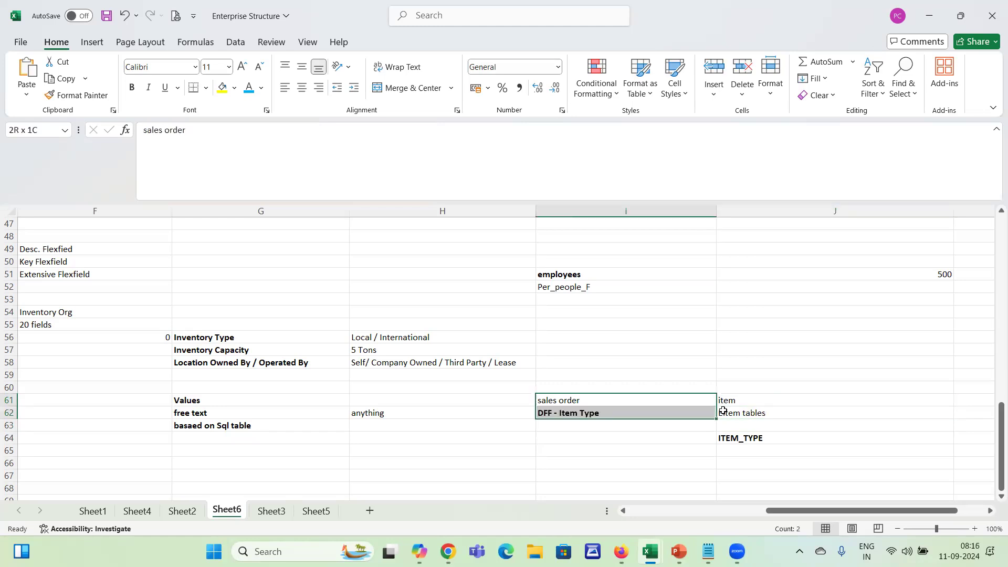
{"action": "key", "text": "shift+Right"}
{"action": "key", "text": "shift+Down"}
{"action": "key", "text": "shift+Down"}
{"action": "key", "text": "Delete"}
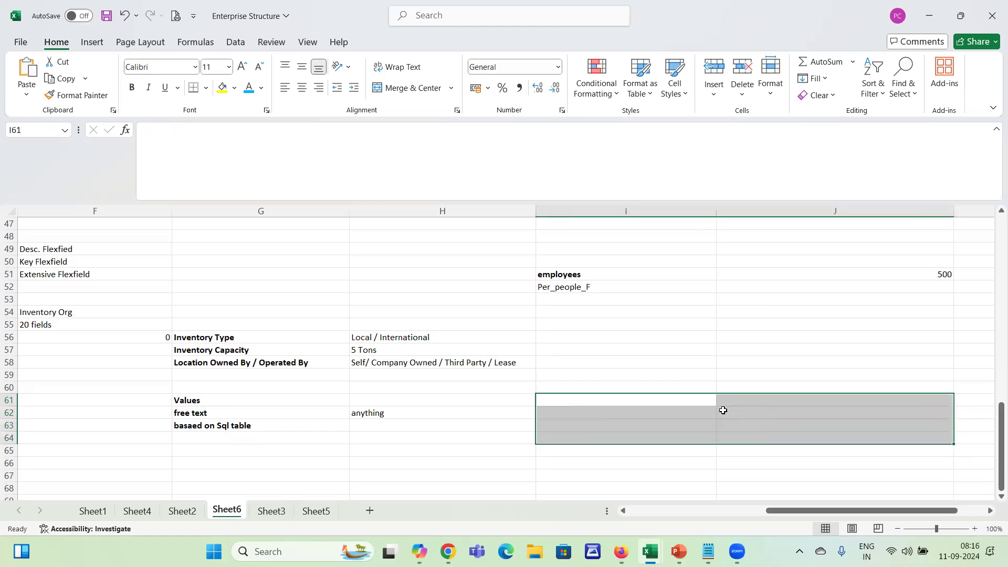
{"action": "key", "text": "Left"}
{"action": "key", "text": "Left"}
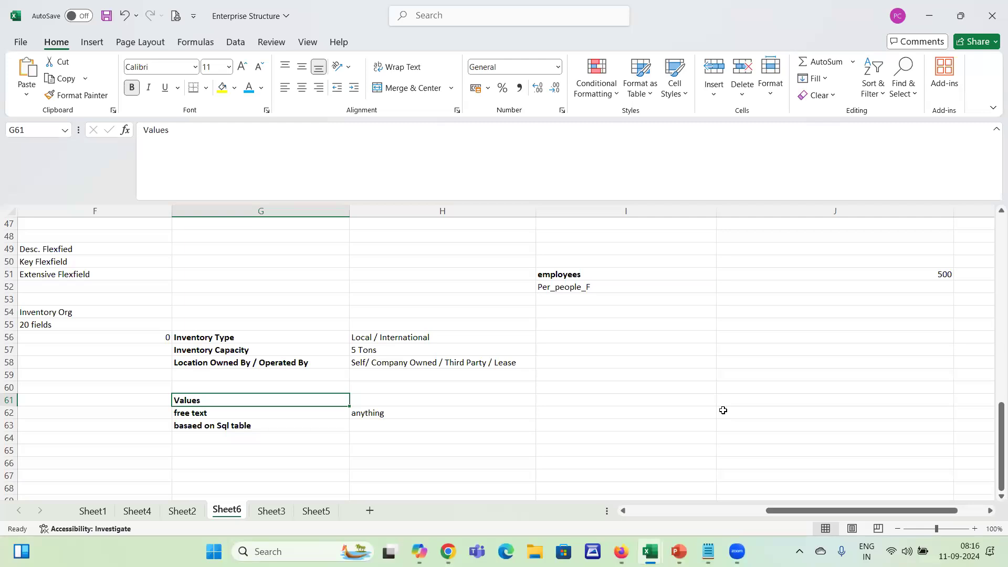
{"action": "key", "text": "alt+Tab"}
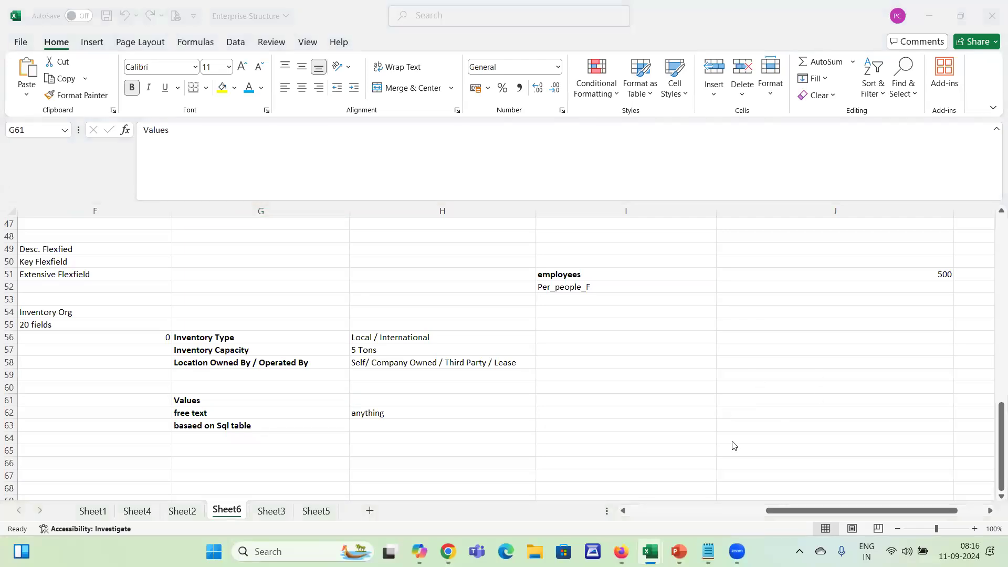
{"action": "left_click", "coordinate": [497, 325]}
{"action": "key", "text": "alt+Tab"}
{"action": "key", "text": "alt+shift+Tab"}
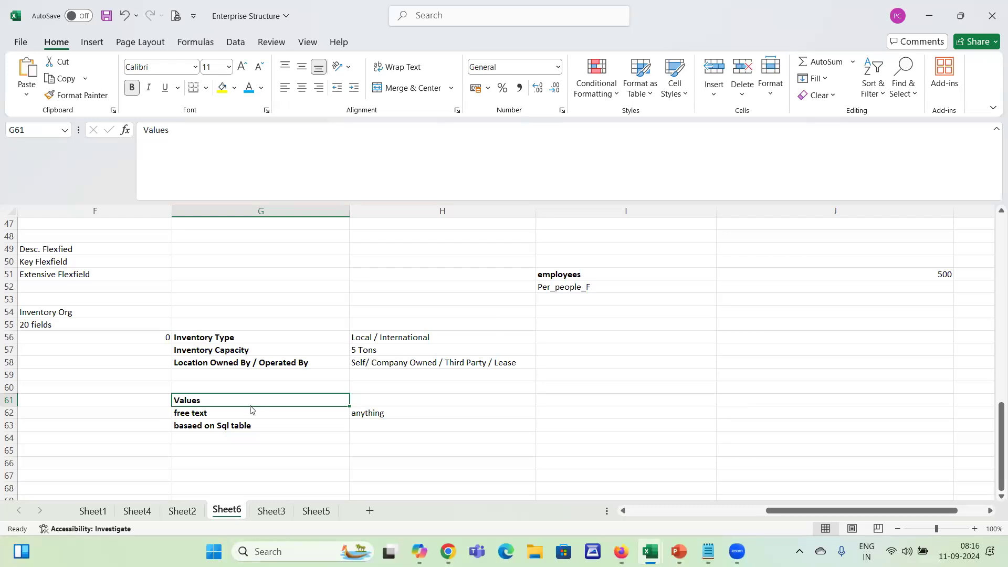
{"action": "left_click", "coordinate": [273, 377]}
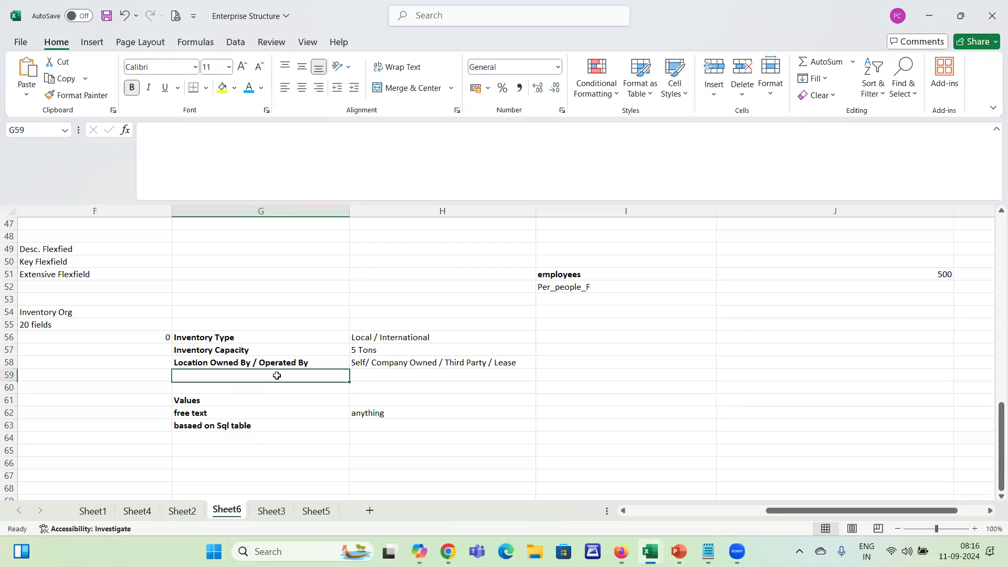
{"action": "left_click", "coordinate": [188, 401]}
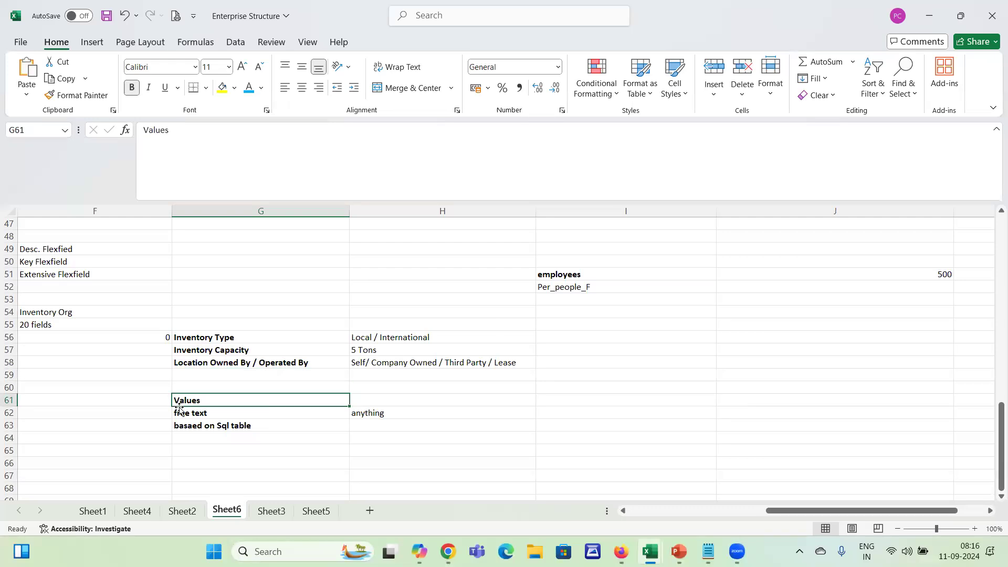
Enter "Values / Dropdown" in I56 as the value type for Inventory Type
{"action": "left_click", "coordinate": [551, 346]}
{"action": "key", "text": "Right"}
{"action": "key", "text": "Right"}
{"action": "key", "text": "Left"}
{"action": "key", "text": "Left"}
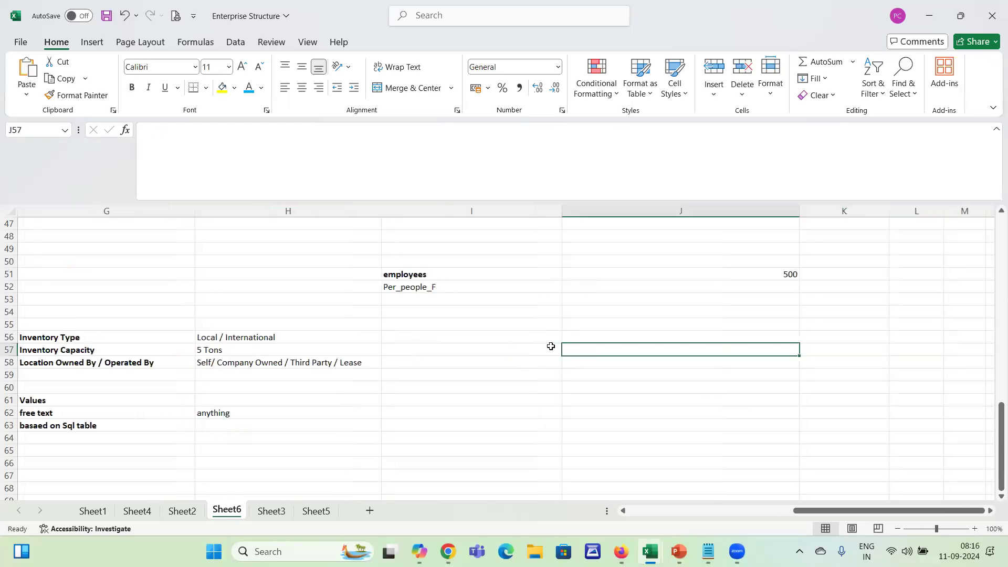
{"action": "key", "text": "Up"}
{"action": "type", "text": "Value"}
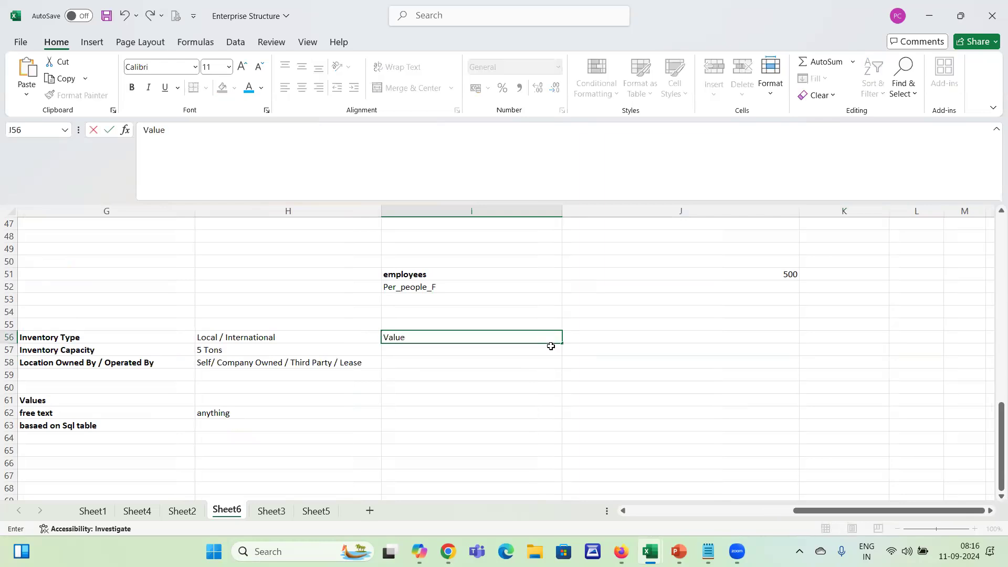
{"action": "type", "text": "s / Dropdown"}
{"action": "key", "text": "Return"}
Enter "Free Text" in I57 as the value type for Inventory Capacity
{"action": "key", "text": "Left"}
{"action": "key", "text": "Left"}
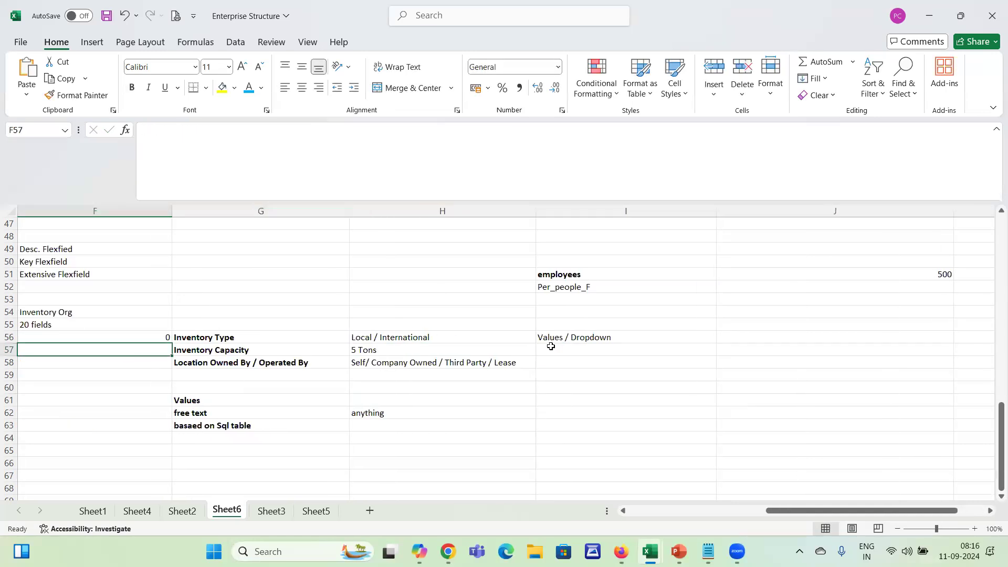
{"action": "key", "text": "Right"}
{"action": "key", "text": "Right"}
{"action": "key", "text": "Right"}
{"action": "key", "text": "Right"}
{"action": "key", "text": "Left"}
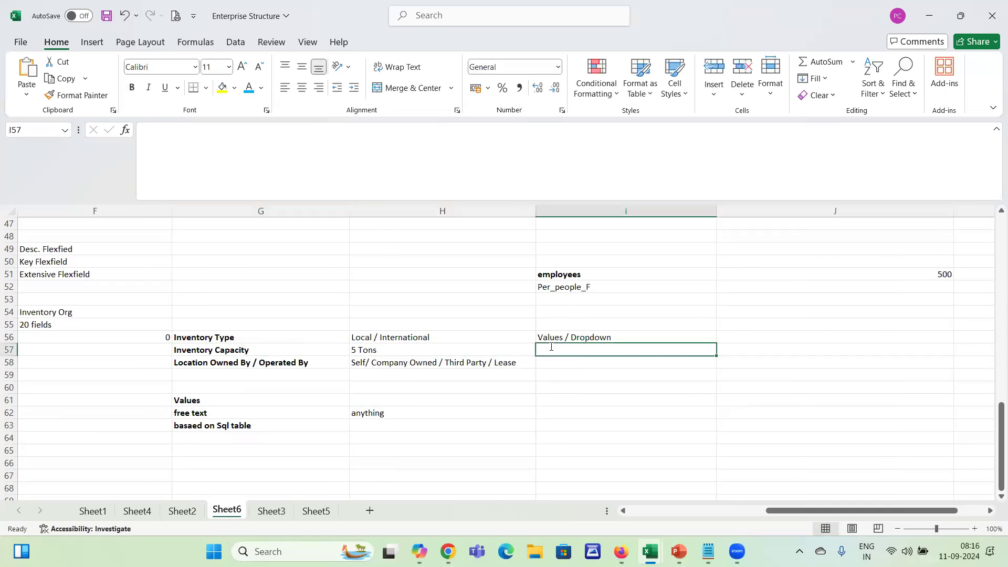
{"action": "type", "text": "Free Te"}
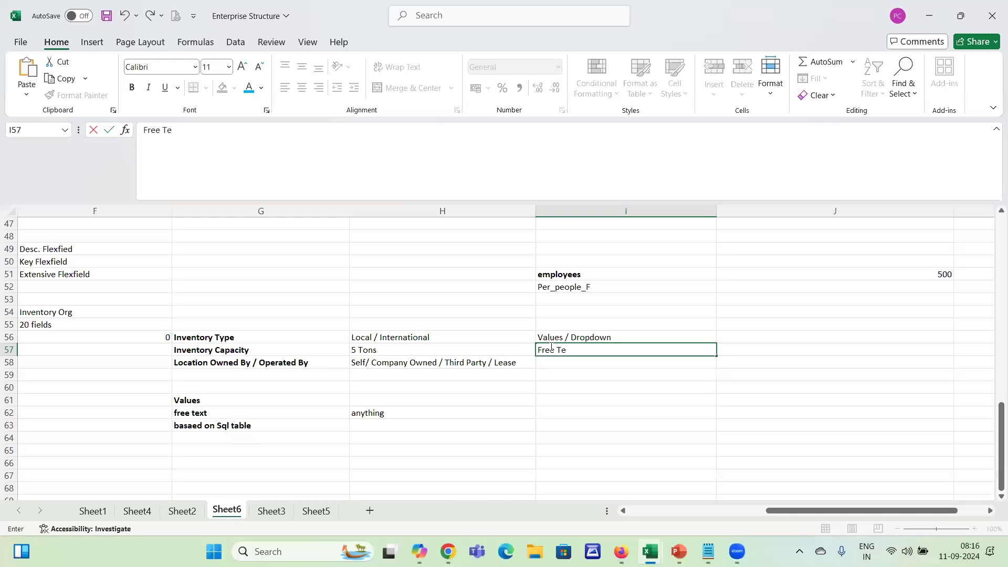
{"action": "type", "text": "xt"}
{"action": "key", "text": "Return"}
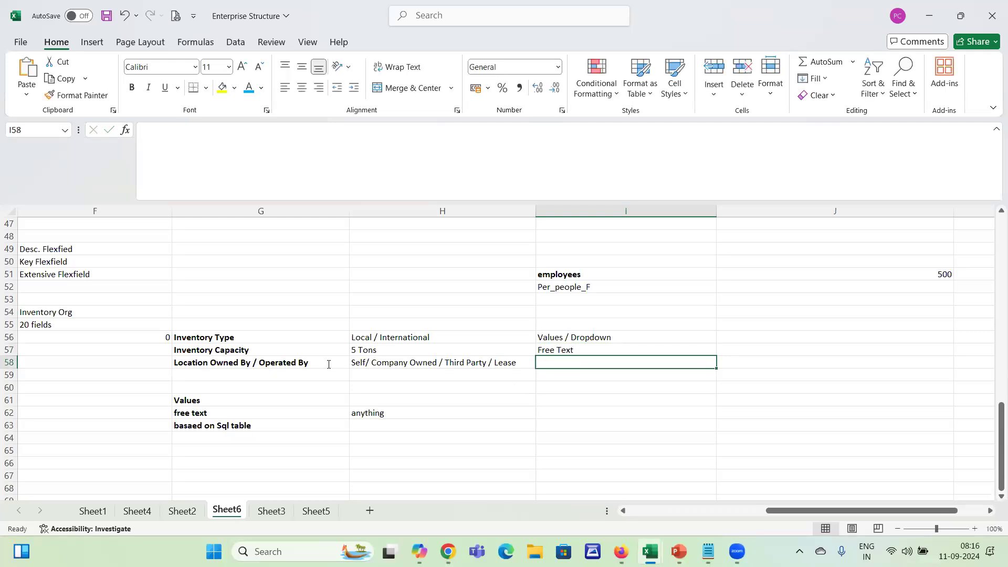
Copy the "Values / Dropdown" entry from I56 into I58 for the Location Owned By / Operated By field
{"action": "left_click", "coordinate": [329, 364]}
{"action": "left_click", "coordinate": [481, 365]}
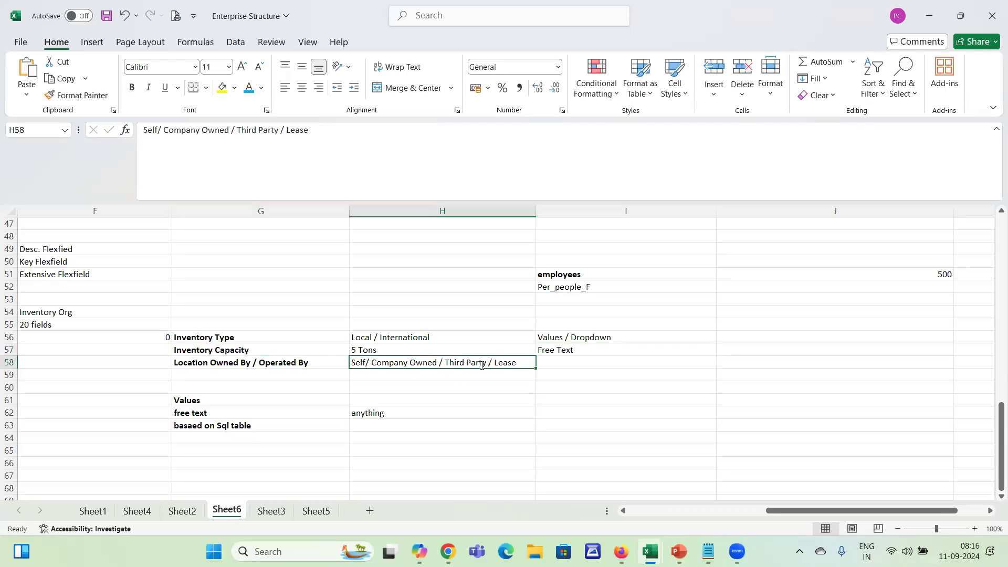
{"action": "left_click", "coordinate": [597, 364]}
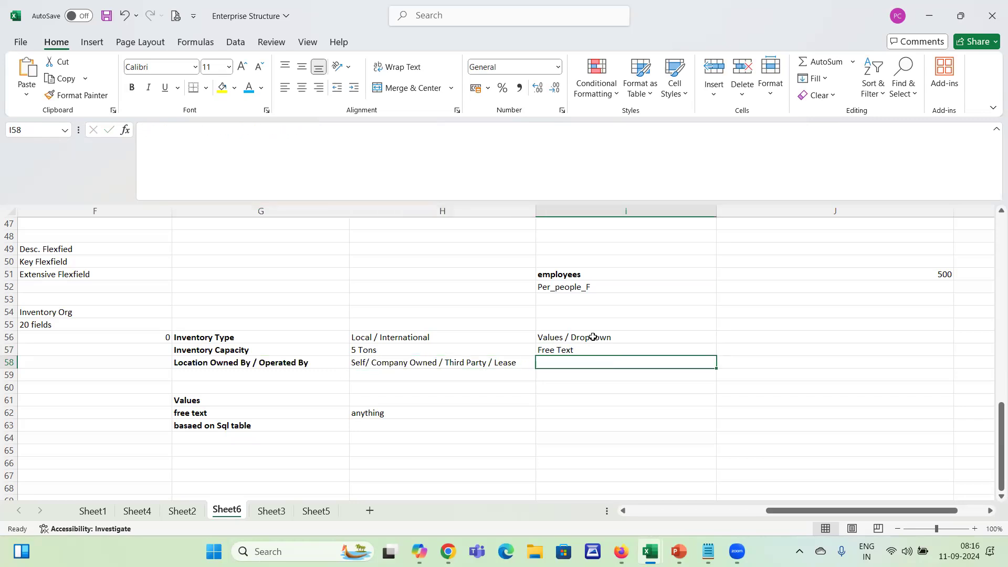
{"action": "left_click", "coordinate": [592, 337]}
{"action": "key", "text": "ctrl+c"}
{"action": "key", "text": "Down"}
{"action": "key", "text": "Down"}
{"action": "key", "text": "ctrl+v"}
{"action": "key", "text": "Left"}
{"action": "key", "text": "Left"}
{"action": "key", "text": "Escape"}
Add "Employee in Charge" as a further field name in G59
{"action": "key", "text": "Down"}
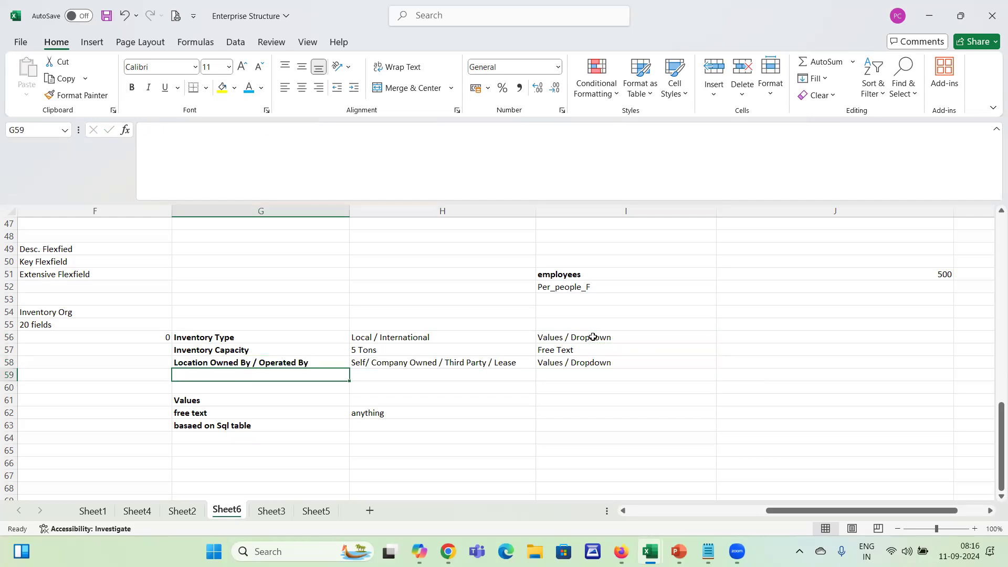
{"action": "type", "text": "employ"}
{"action": "key", "text": "BackSpace"}
{"action": "key", "text": "BackSpace"}
{"action": "key", "text": "BackSpace"}
{"action": "key", "text": "BackSpace"}
{"action": "key", "text": "BackSpace"}
{"action": "key", "text": "BackSpace"}
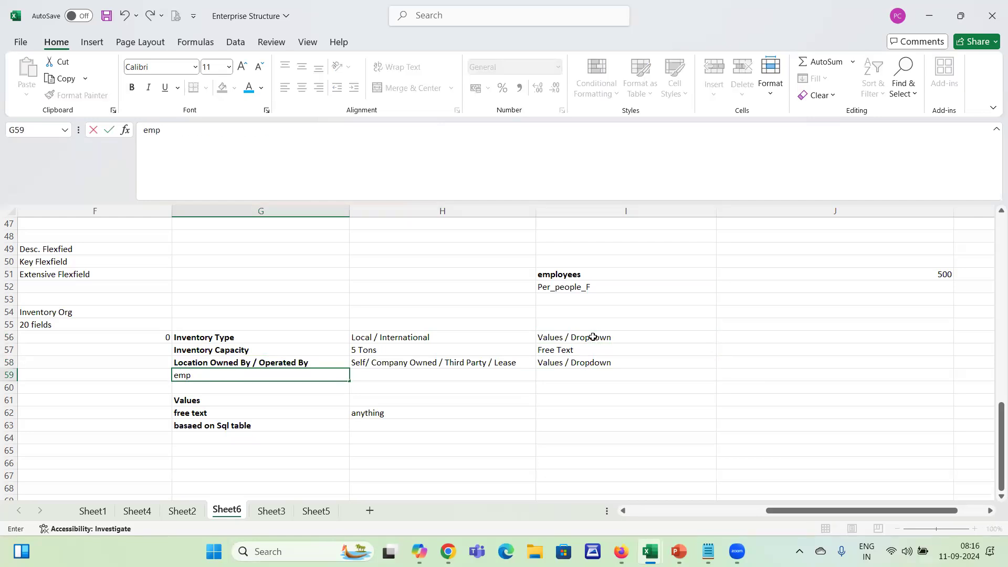
{"action": "type", "text": "Empl"}
{"action": "key", "text": "BackSpace"}
{"action": "key", "text": "BackSpace"}
{"action": "key", "text": "BackSpace"}
{"action": "type", "text": "mplo"}
{"action": "key", "text": "BackSpace"}
{"action": "key", "text": "BackSpace"}
{"action": "type", "text": "yee in Charge"}
{"action": "key", "text": "Tab"}
Enter "SQL Table" in H59 next to Employee in Charge
{"action": "key", "text": "Left"}
{"action": "key", "text": "Right"}
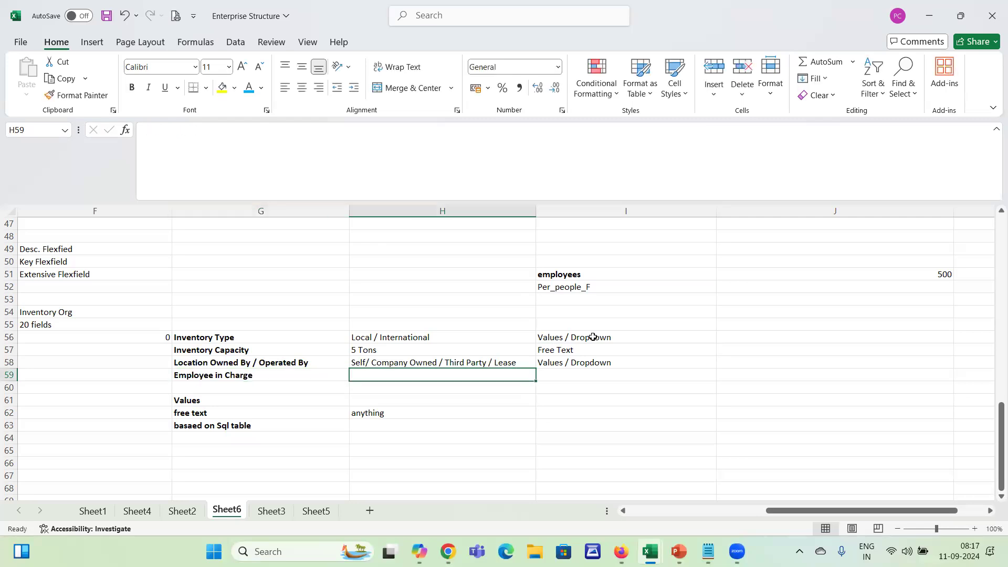
{"action": "type", "text": "SQL Tabl"}
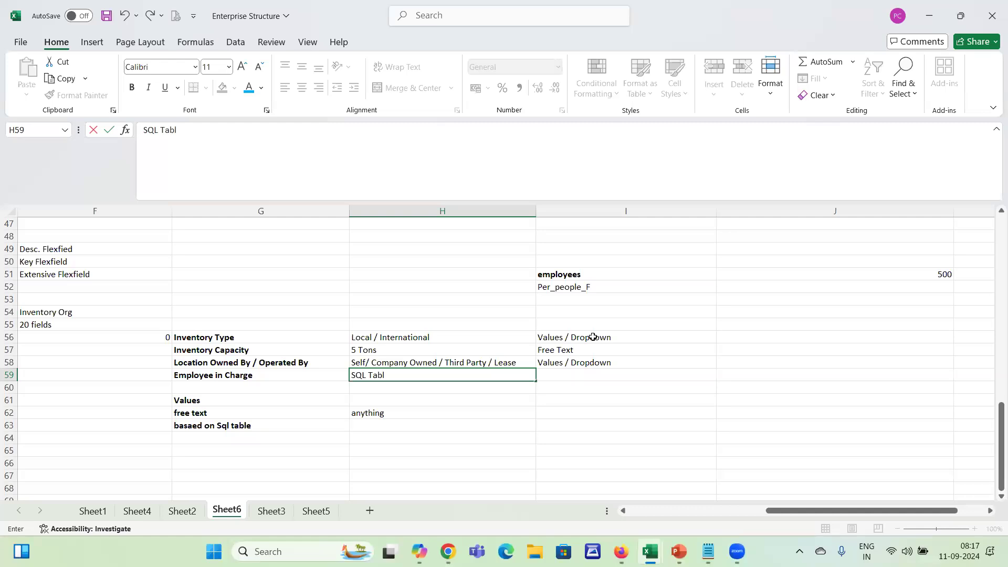
{"action": "type", "text": "e"}
{"action": "key", "text": "Return"}
Clear the stray 0 from F56 in front of Inventory Type
{"action": "key", "text": "Left"}
{"action": "key", "text": "Up"}
{"action": "key", "text": "Up"}
{"action": "key", "text": "Up"}
{"action": "key", "text": "Up"}
{"action": "key", "text": "Left"}
{"action": "key", "text": "Delete"}
Examine the extra field list in G56:I59 and the inventory organization entries in row 55
{"action": "key", "text": "Right"}
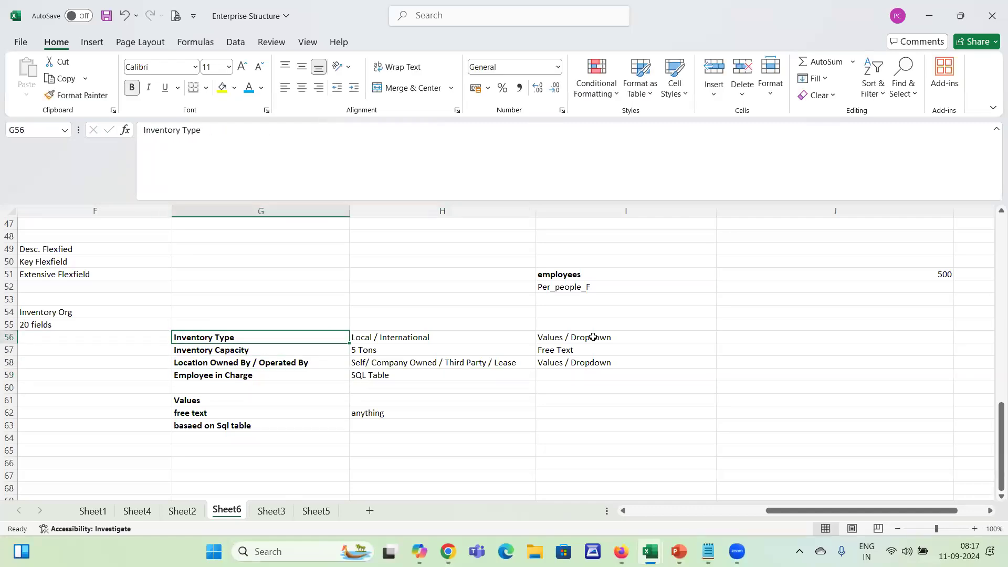
{"action": "key", "text": "shift+Down"}
{"action": "key", "text": "shift+Down"}
{"action": "key", "text": "shift+Down"}
{"action": "key", "text": "shift+Right"}
{"action": "key", "text": "shift+Right"}
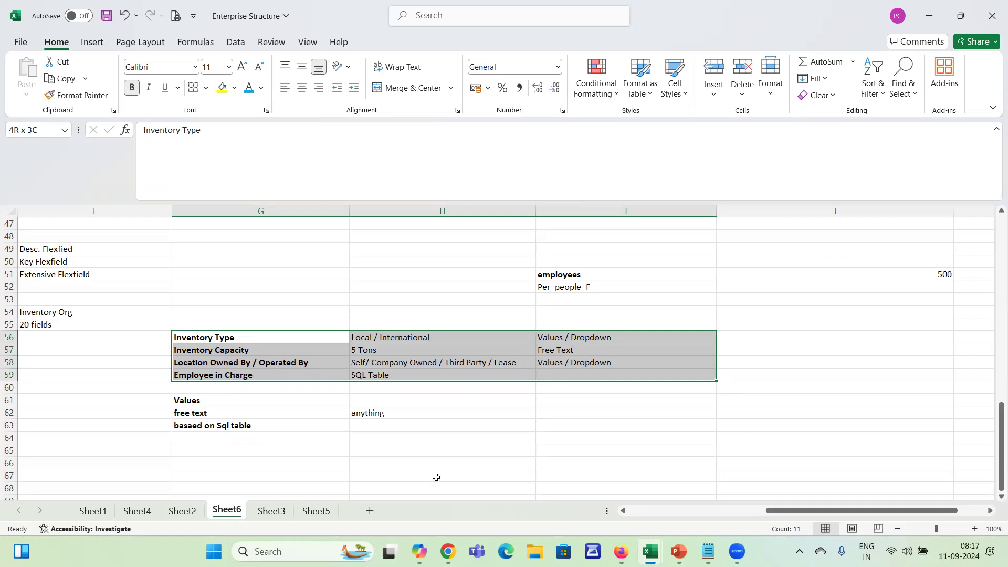
{"action": "left_click", "coordinate": [101, 324]}
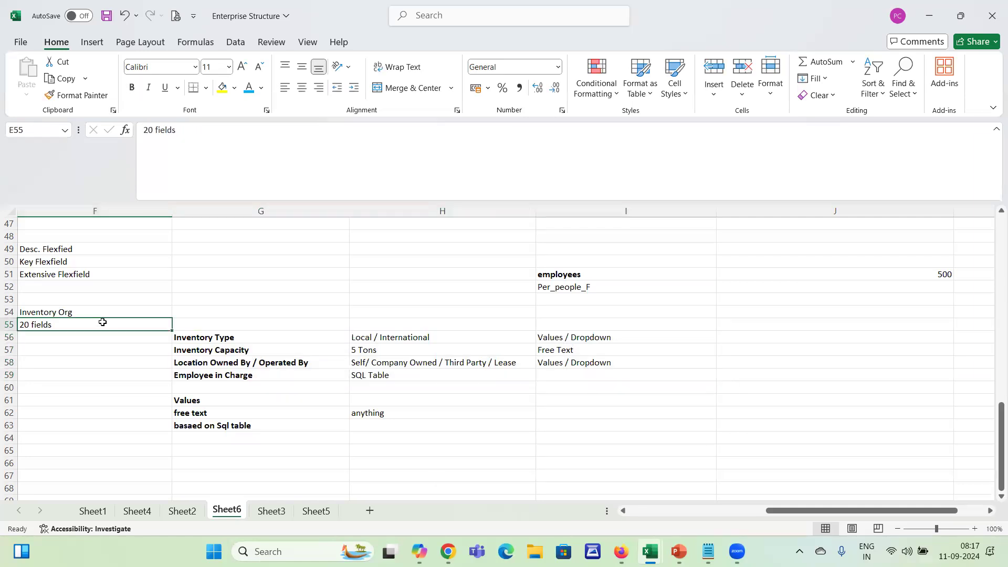
{"action": "key", "text": "Left"}
{"action": "key", "text": "Left"}
{"action": "key", "text": "Left"}
{"action": "key", "text": "Right"}
{"action": "key", "text": "Right"}
{"action": "key", "text": "Right"}
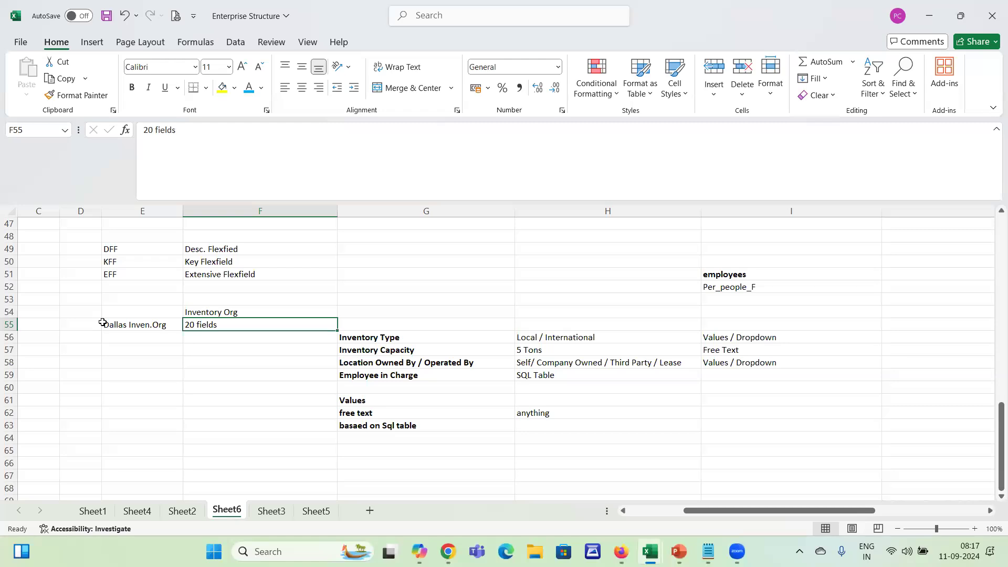
Switch to the Dallas Warehouse organization parameters in Chrome and check the Context field under Additional Information
{"action": "key", "text": "alt+Tab"}
{"action": "key", "text": "alt+shift+Tab"}
{"action": "left_click", "coordinate": [379, 323]}
{"action": "key", "text": "alt+Tab"}
{"action": "key", "text": "alt+Tab"}
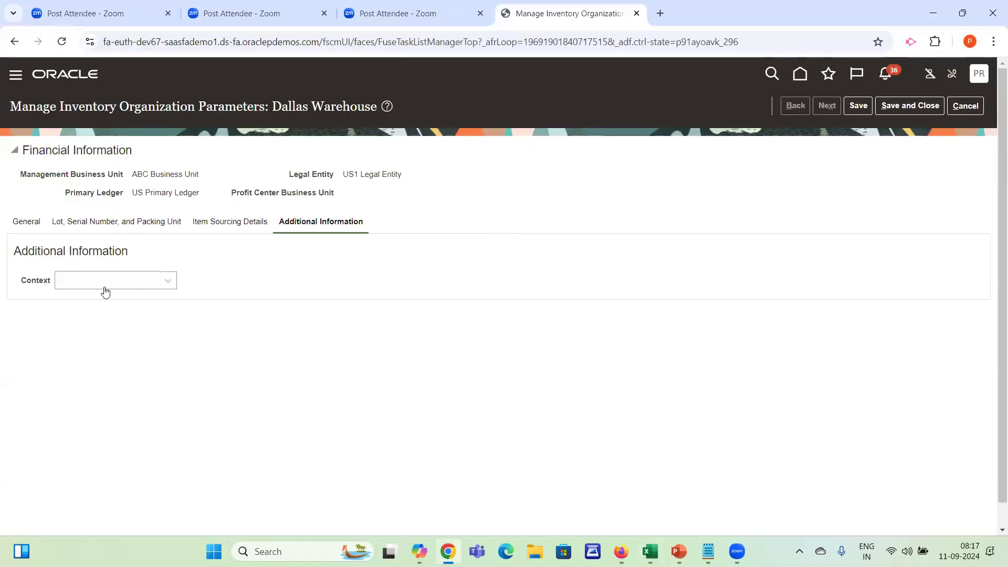
{"action": "left_click", "coordinate": [105, 293]}
{"action": "left_click", "coordinate": [81, 355]}
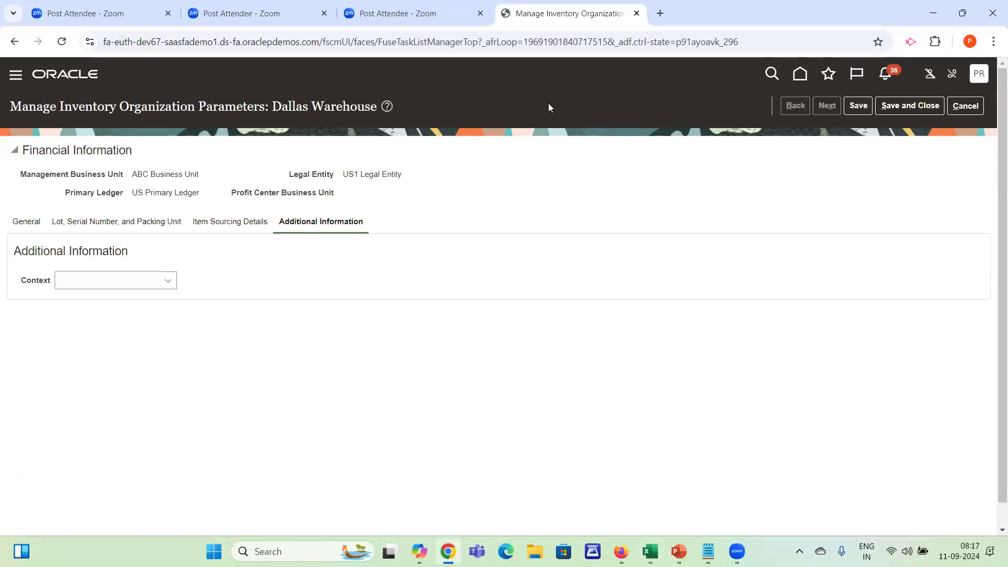
Duplicate the Oracle browser tab and open Reports and Analytics from the Tools apps in the copy
{"action": "right_click", "coordinate": [542, 25]}
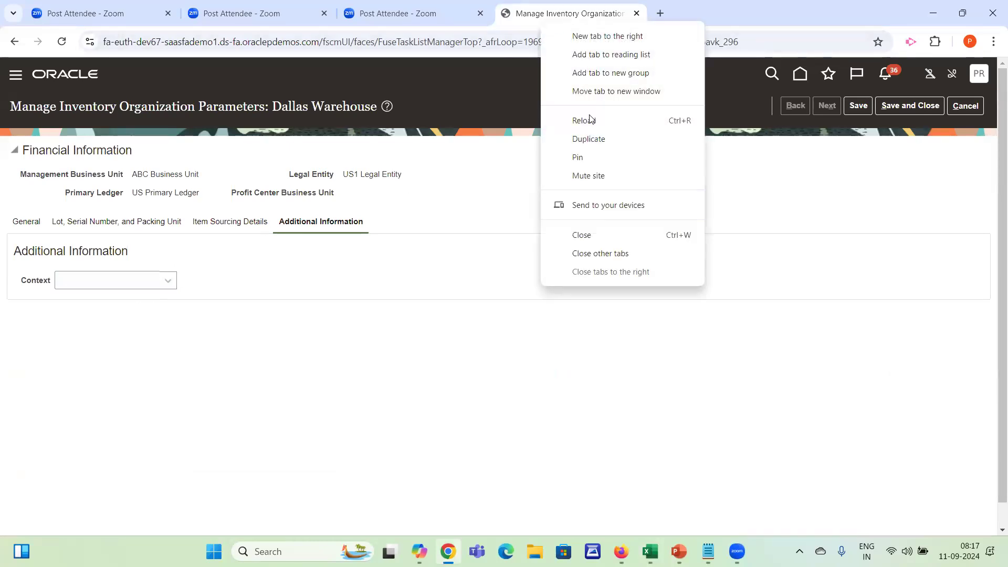
{"action": "left_click", "coordinate": [584, 149]}
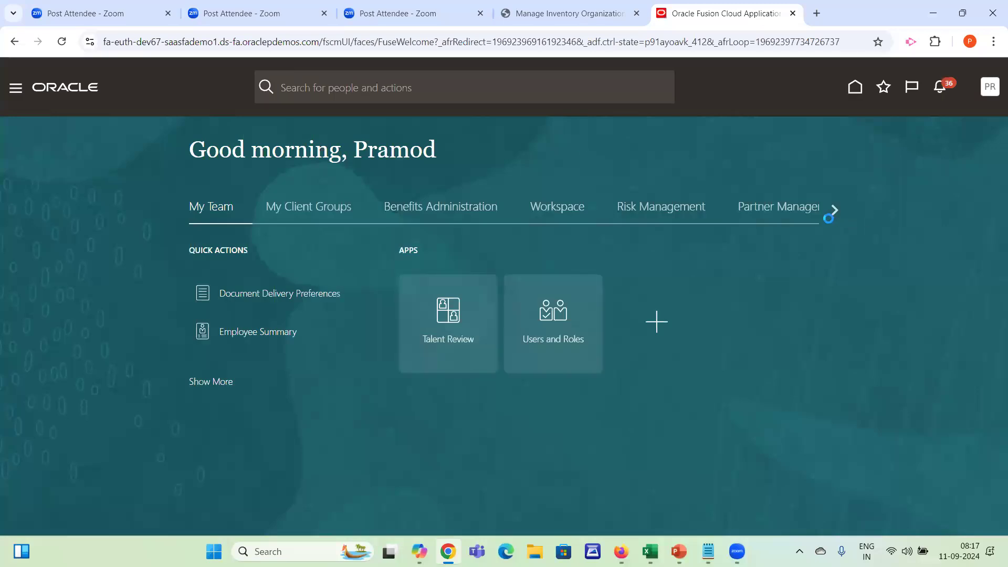
{"action": "left_click", "coordinate": [828, 210]}
{"action": "left_click", "coordinate": [829, 210]}
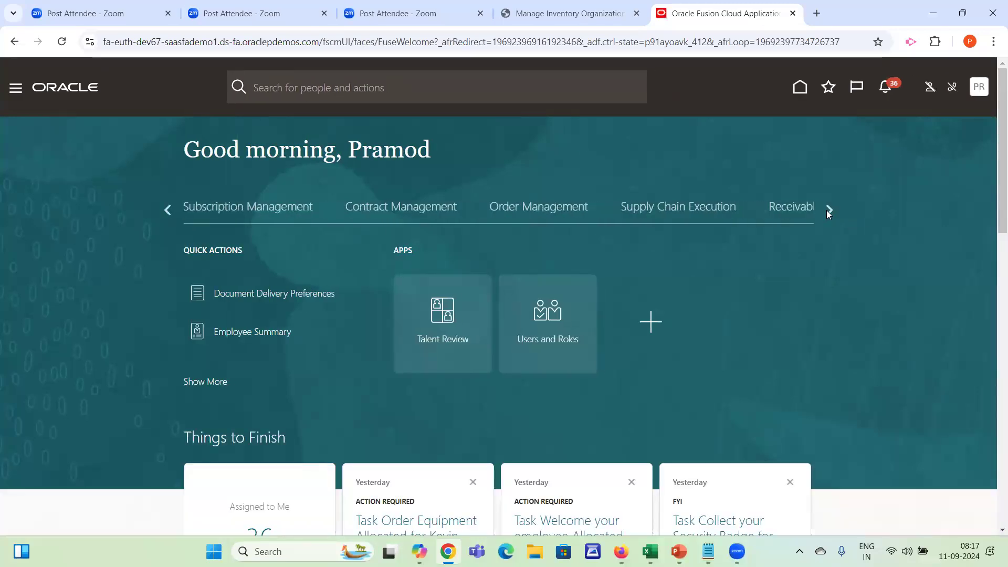
{"action": "left_click", "coordinate": [829, 211]}
{"action": "left_click", "coordinate": [828, 211]}
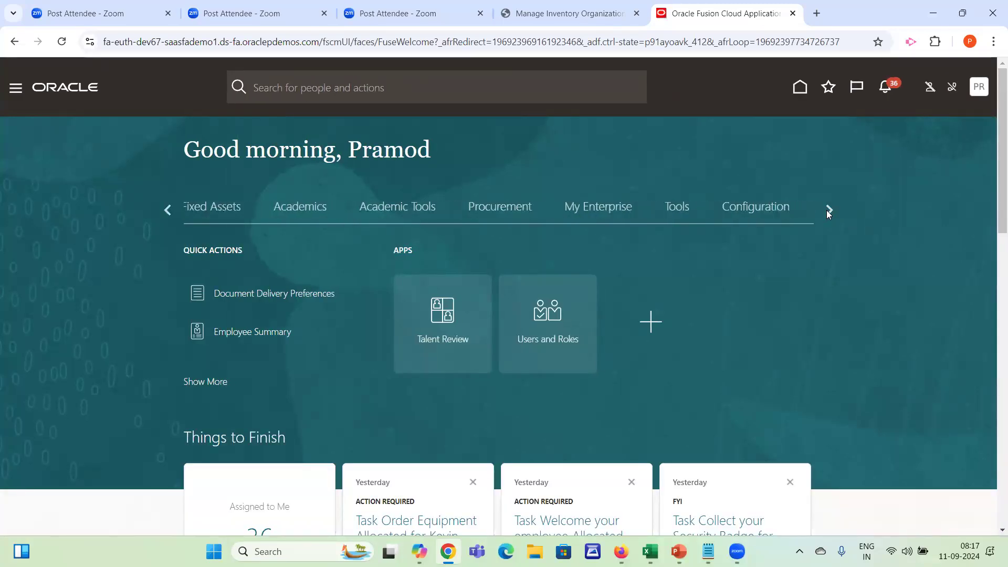
{"action": "left_click", "coordinate": [682, 209]}
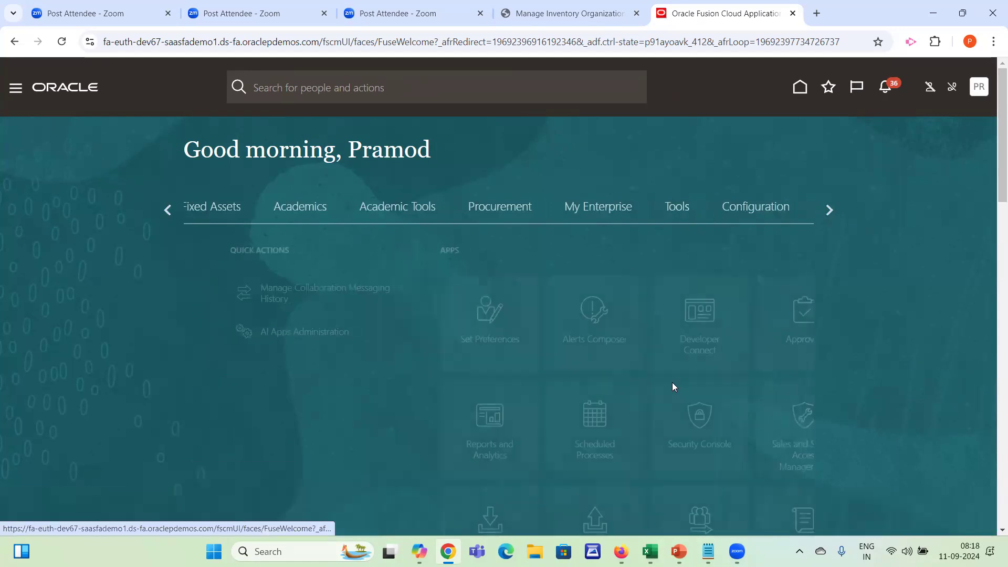
{"action": "scroll", "coordinate": [793, 331], "scroll_direction": "down", "scroll_amount": 8}
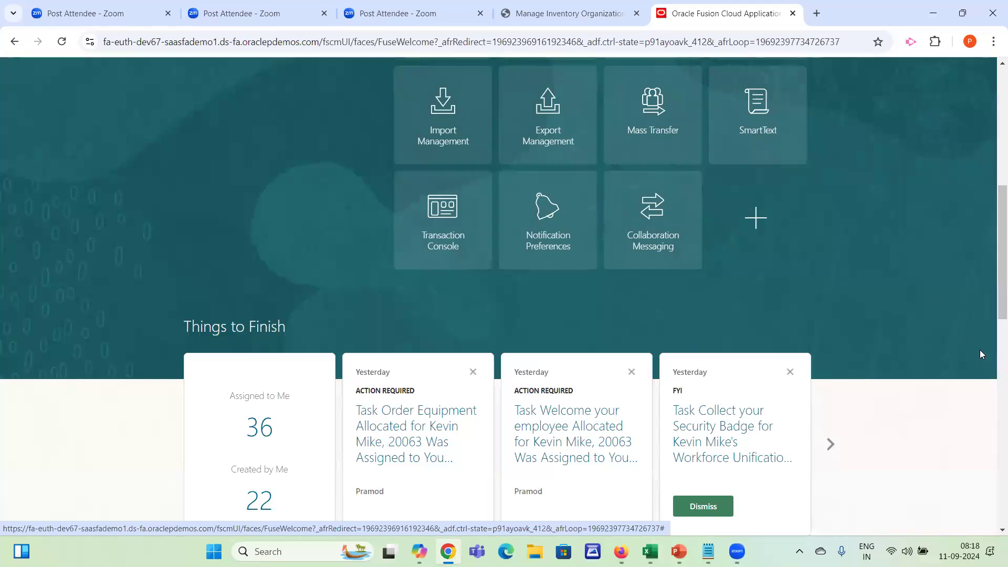
{"action": "scroll", "coordinate": [994, 271], "scroll_direction": "up", "scroll_amount": 3}
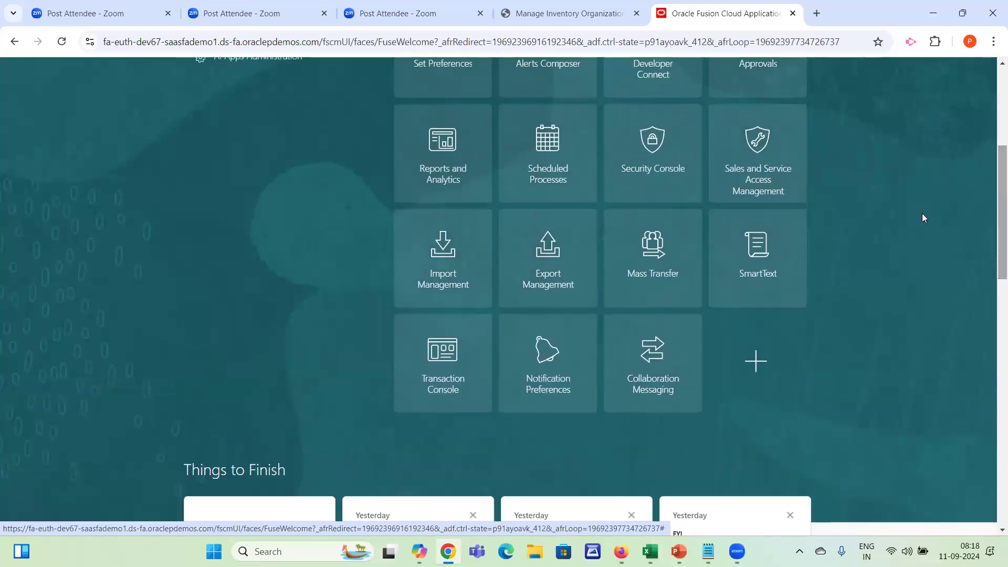
{"action": "left_click", "coordinate": [444, 172]}
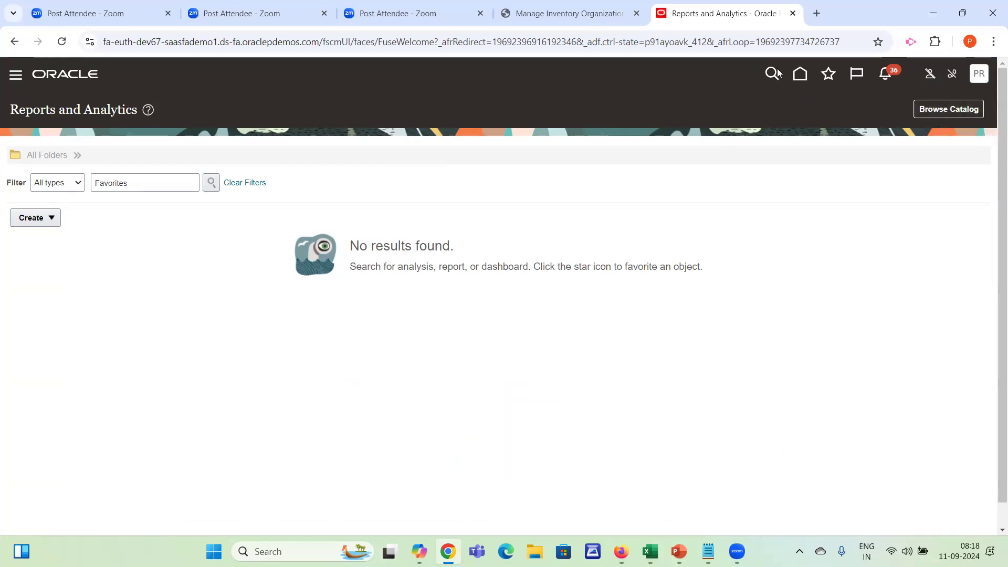
Browse the analytics catalog and create a new Data Model from it
{"action": "left_click", "coordinate": [798, 78]}
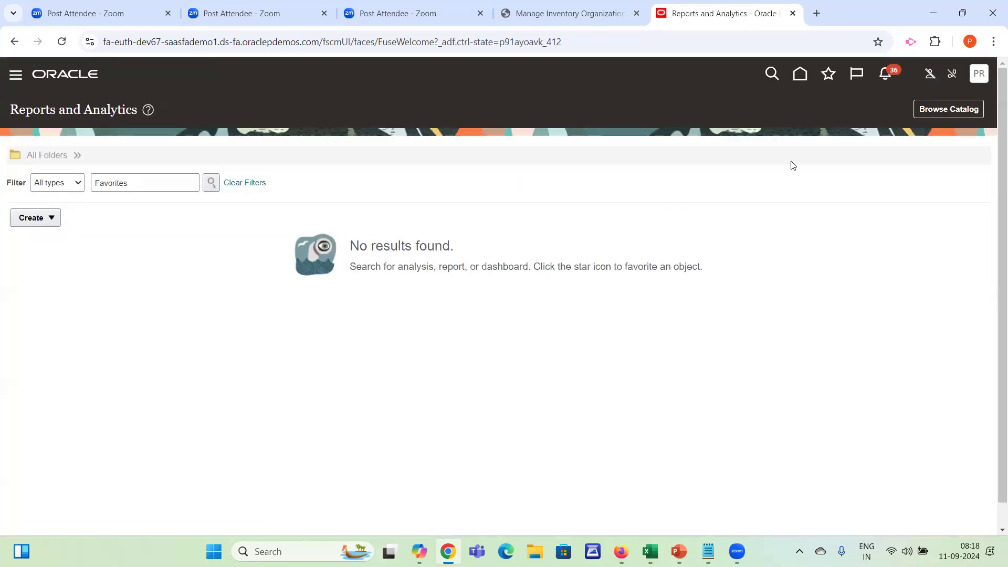
{"action": "left_click", "coordinate": [922, 110]}
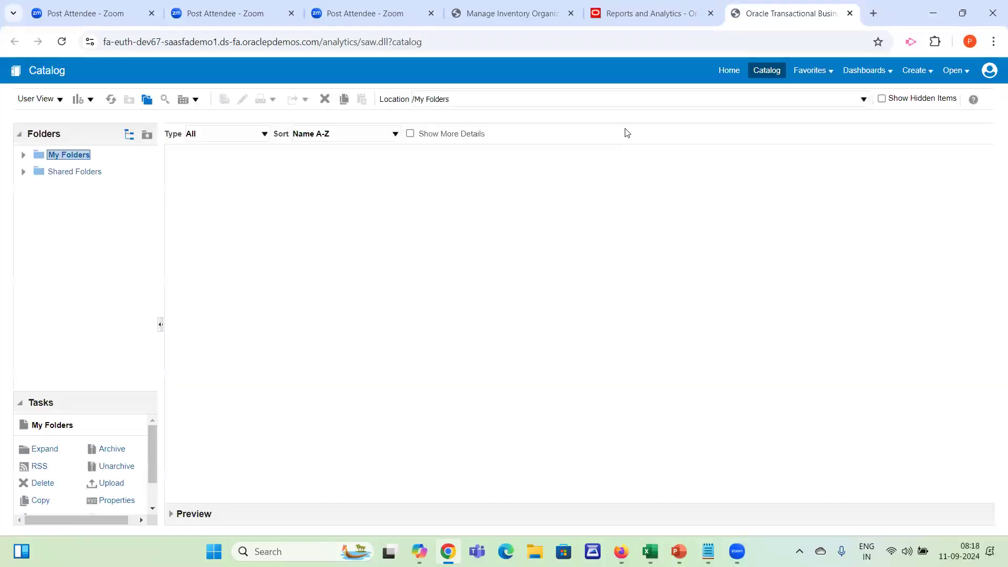
{"action": "left_click", "coordinate": [925, 76]}
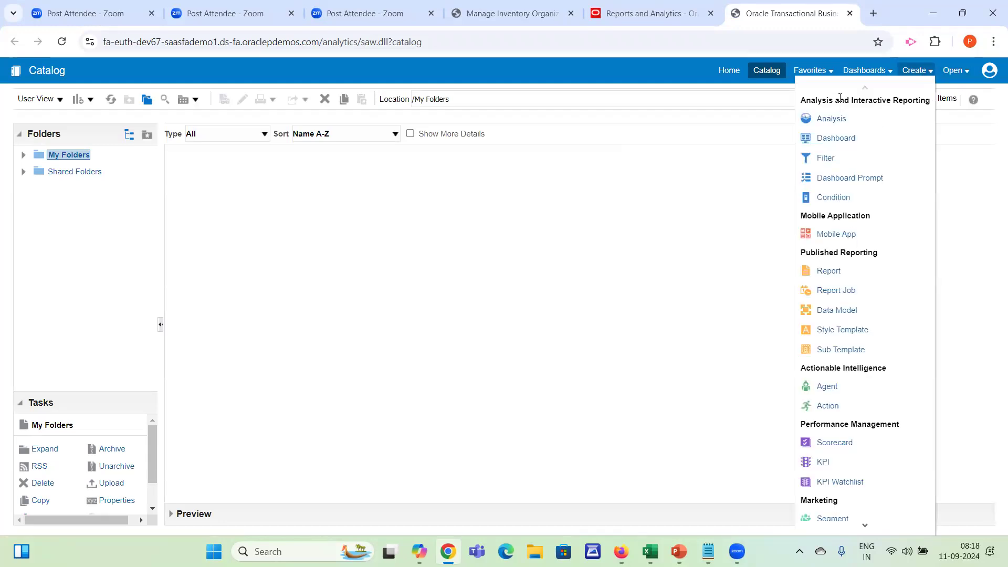
{"action": "left_click", "coordinate": [851, 313]}
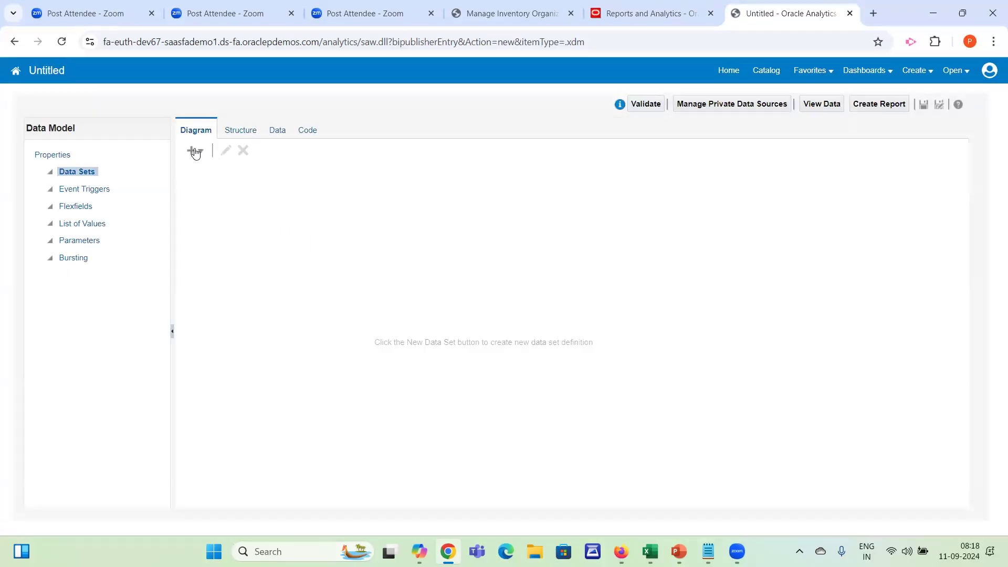
Start a new SQL Query data set and enter the query select * from PER_People_F
{"action": "left_click", "coordinate": [194, 150]}
{"action": "left_click", "coordinate": [216, 174]}
{"action": "left_click", "coordinate": [360, 293]}
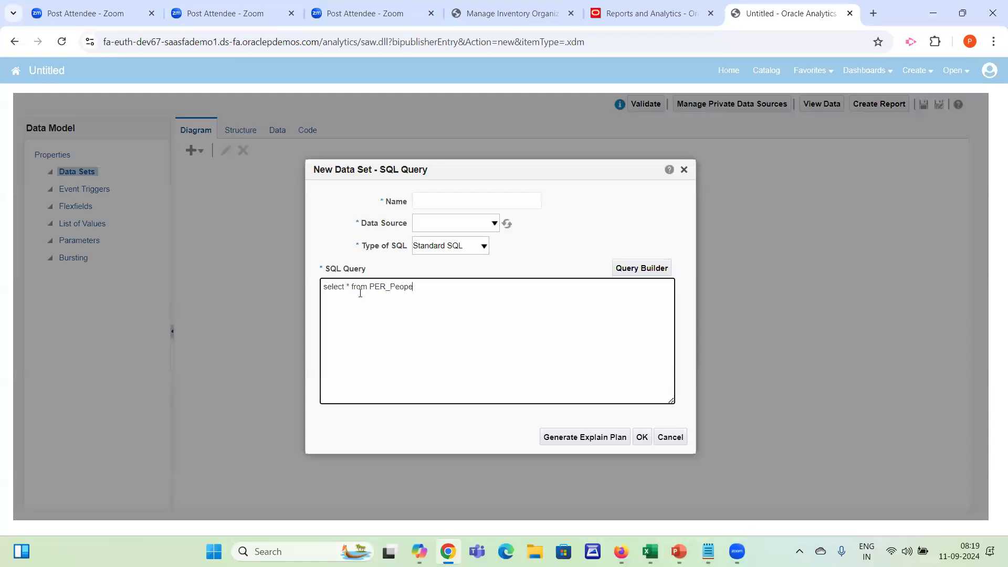
{"action": "type", "text": "_F"}
Name the data set person, set its data source to ApplicationDB_FSCM, and create it
{"action": "left_click", "coordinate": [453, 205]}
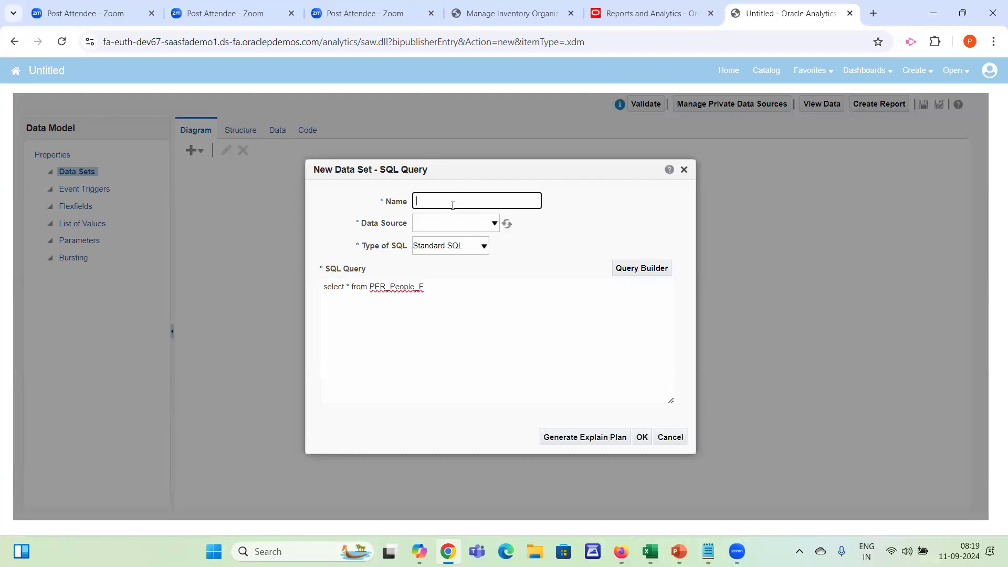
{"action": "type", "text": "fgPers"}
{"action": "key", "text": "ctrl+a"}
{"action": "key", "text": "BackSpace"}
{"action": "key", "text": "Tab"}
{"action": "key", "text": "Down"}
{"action": "key", "text": "Down"}
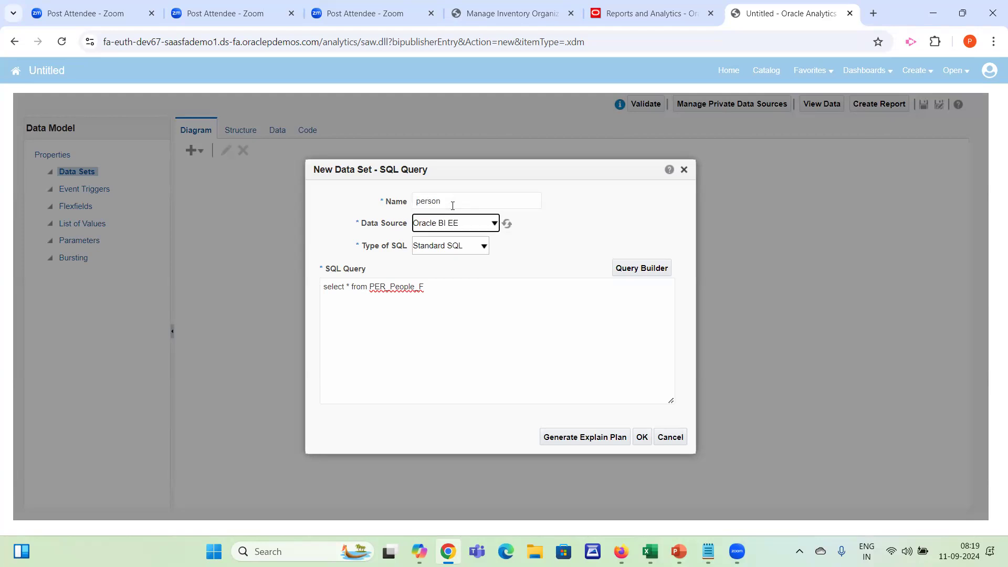
{"action": "left_click", "coordinate": [641, 438]}
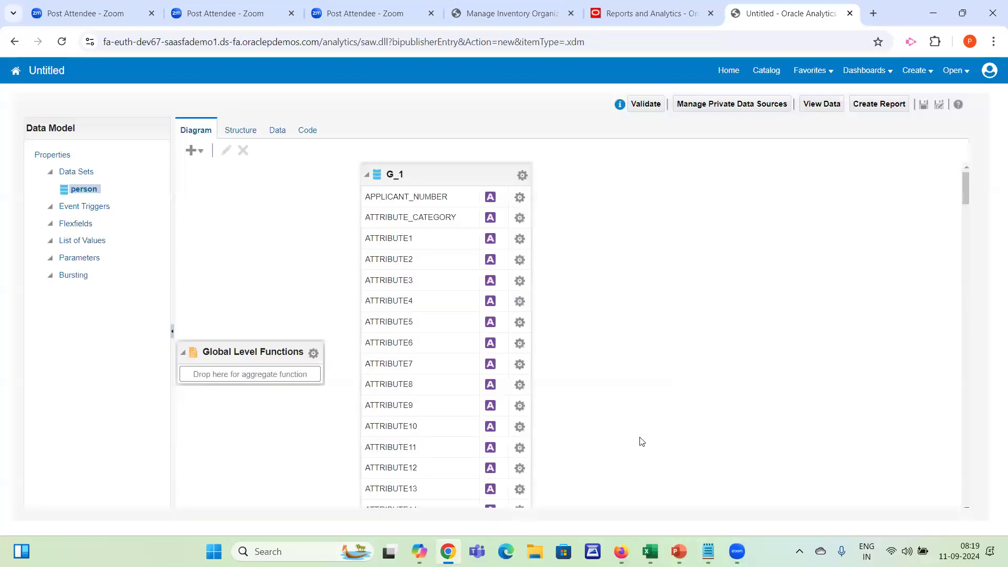
Run the data preview for the person data set and examine its attribute columns in Table View
{"action": "left_click", "coordinate": [277, 130]}
{"action": "left_click", "coordinate": [258, 159]}
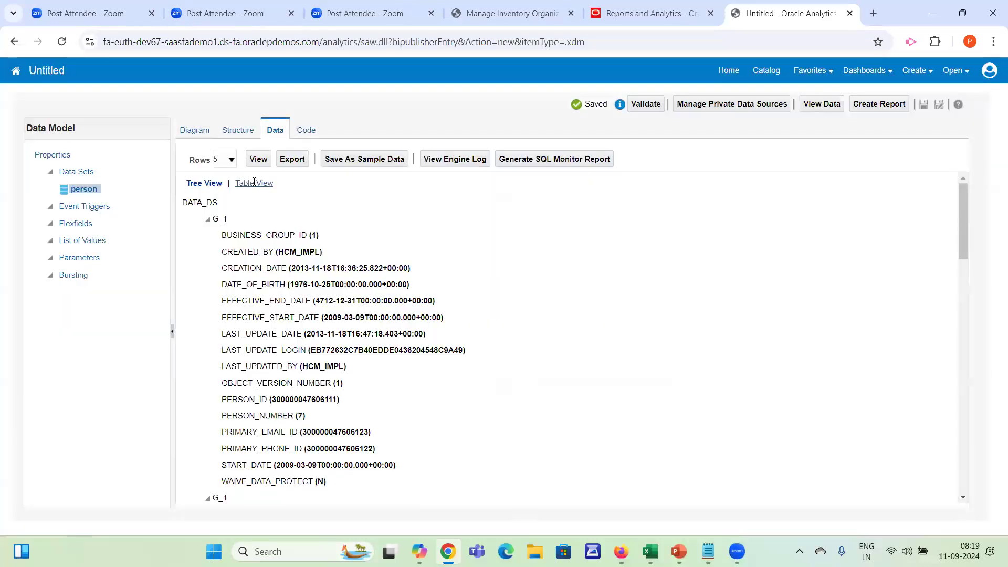
{"action": "left_click", "coordinate": [255, 183]}
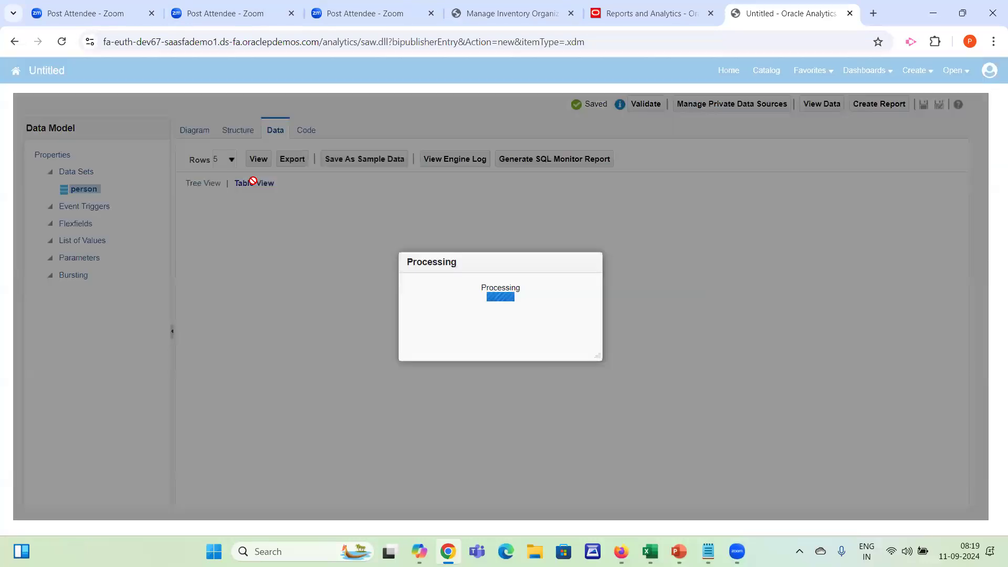
{"action": "left_click_drag", "start_coordinate": [216, 497], "coordinate": [276, 498]}
{"action": "scroll", "coordinate": [277, 498], "scroll_direction": "right", "scroll_amount": 10}
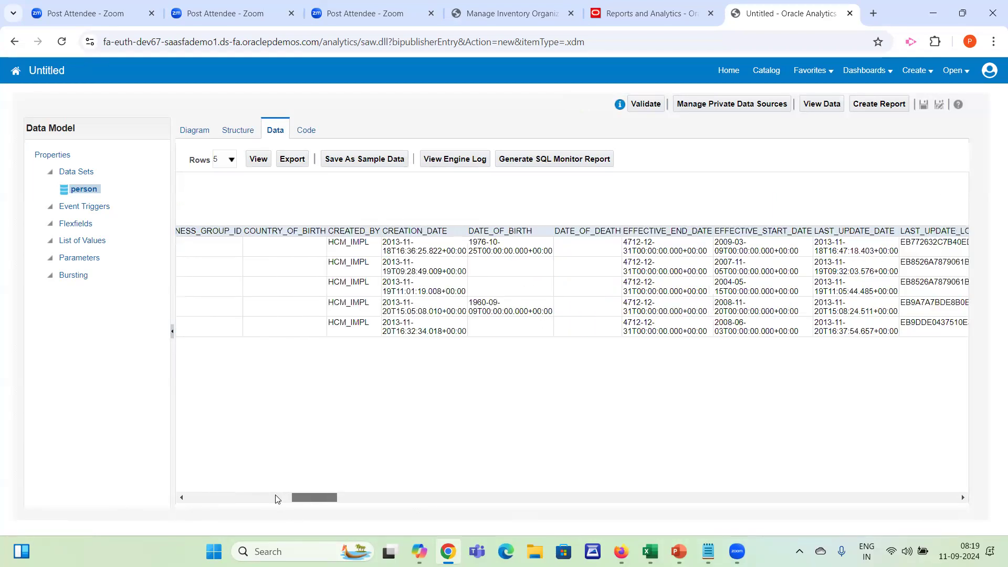
{"action": "scroll", "coordinate": [277, 499], "scroll_direction": "right", "scroll_amount": 15}
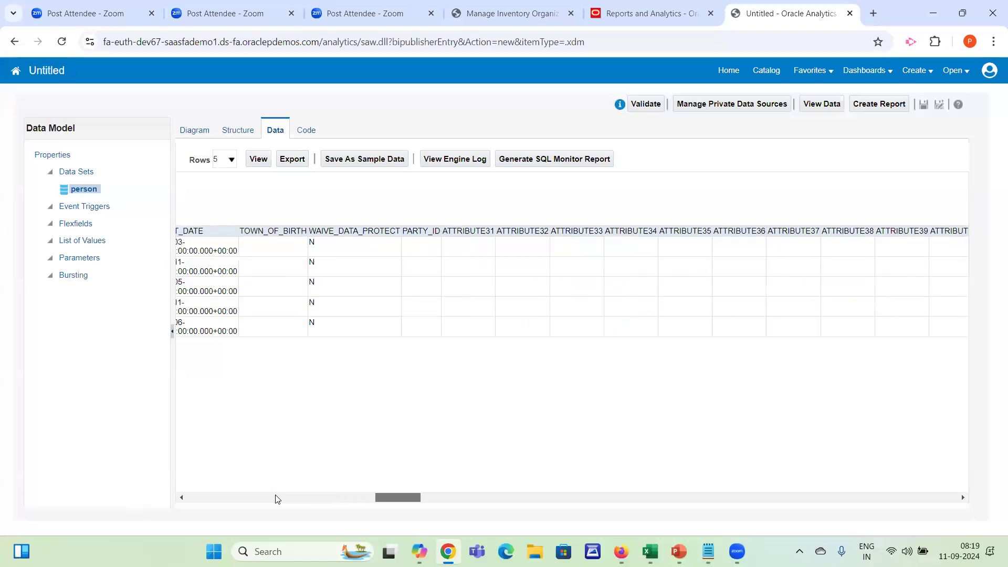
{"action": "scroll", "coordinate": [949, 466], "scroll_direction": "right", "scroll_amount": 7}
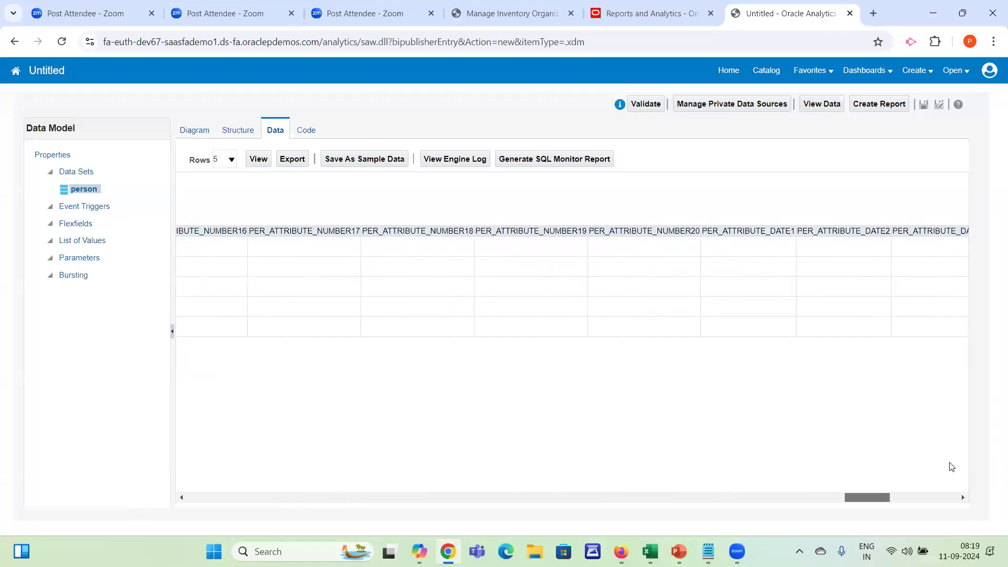
{"action": "scroll", "coordinate": [266, 483], "scroll_direction": "left", "scroll_amount": 20}
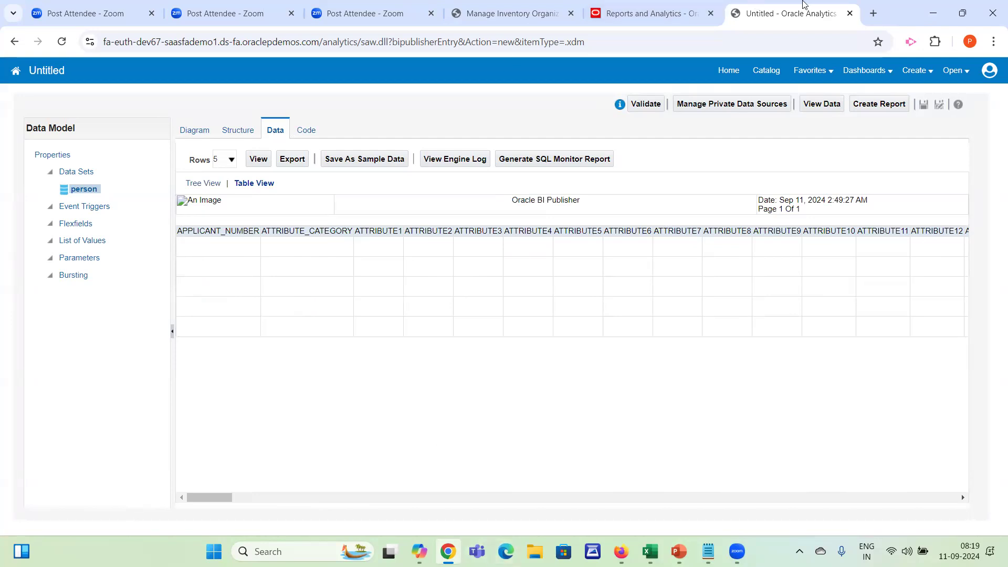
Search the web for per_all_people_f in a new browser tab and open its Oracle Help Center page
{"action": "left_click", "coordinate": [872, 12]}
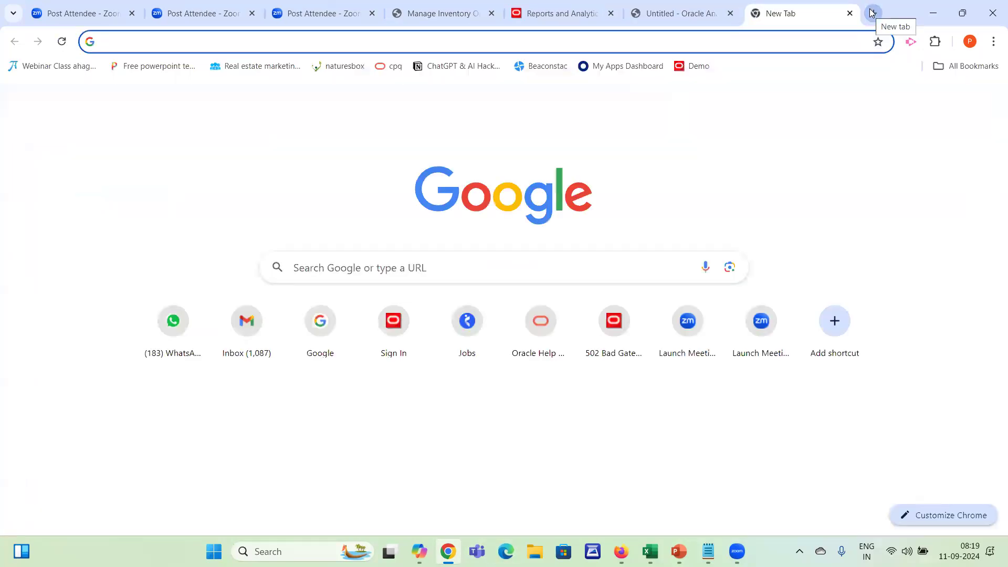
{"action": "type", "text": "per_"}
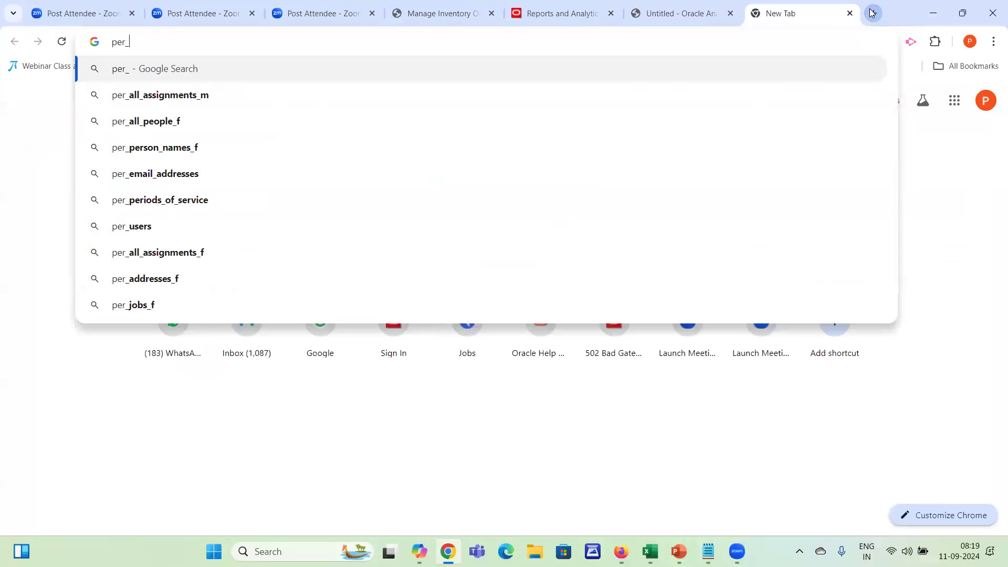
{"action": "key", "text": "Down"}
{"action": "key", "text": "Down"}
{"action": "key", "text": "Return"}
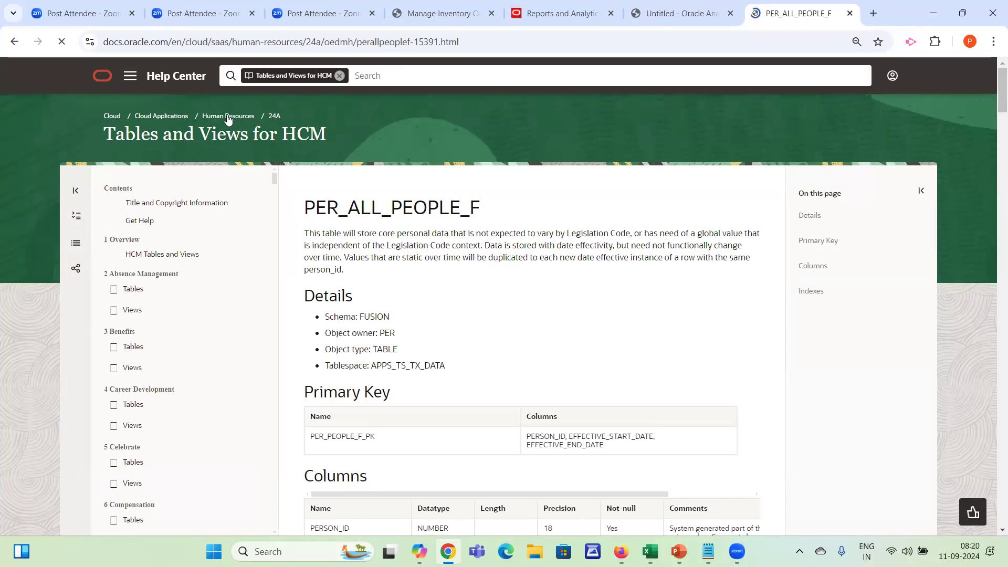
Search for inv_organization_definitions_v in another new tab and open its Oracle Help Center page
{"action": "left_click", "coordinate": [873, 13]}
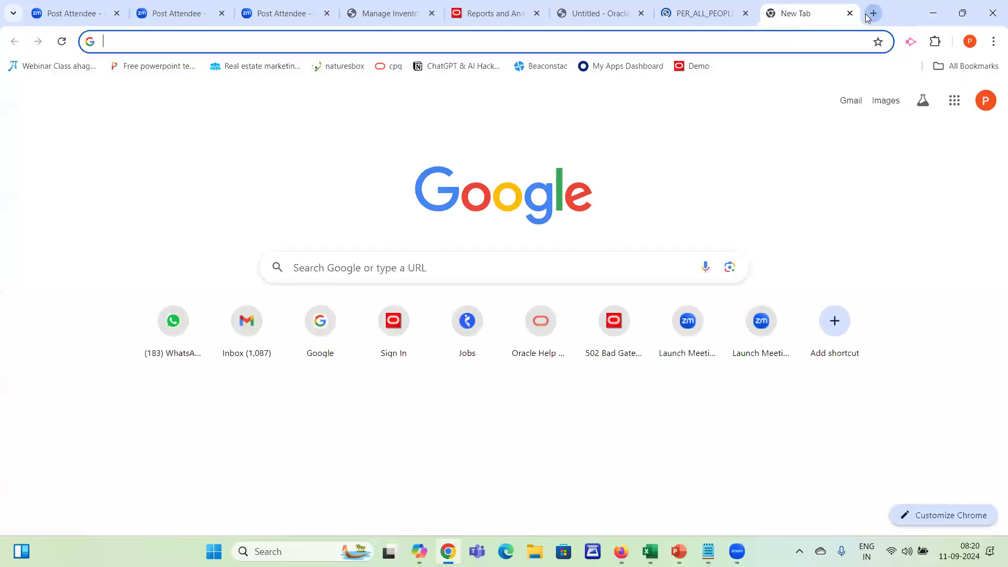
{"action": "type", "text": "INV_"}
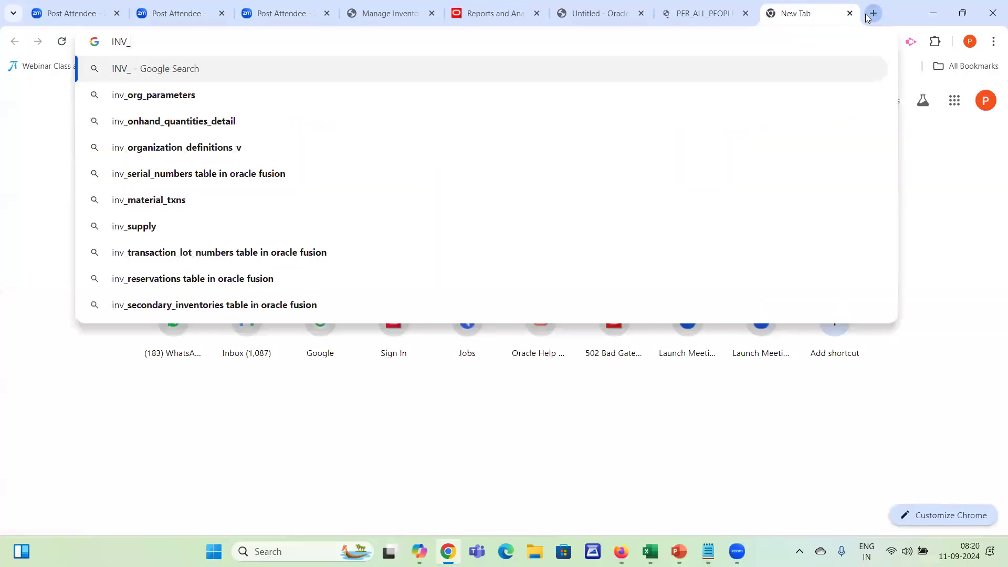
{"action": "key", "text": "Down"}
{"action": "key", "text": "Down"}
{"action": "key", "text": "Down"}
{"action": "key", "text": "Return"}
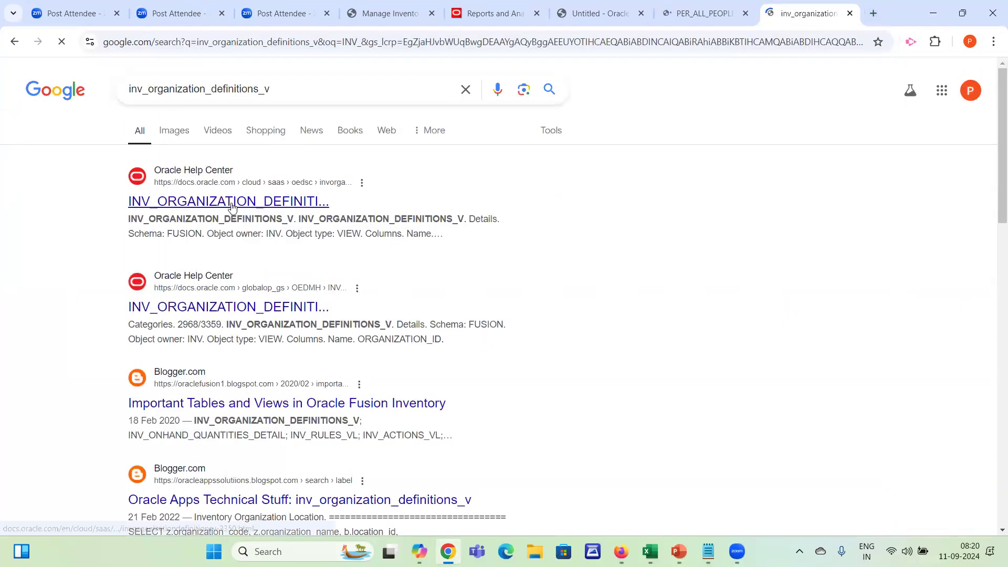
{"action": "left_click", "coordinate": [233, 205]}
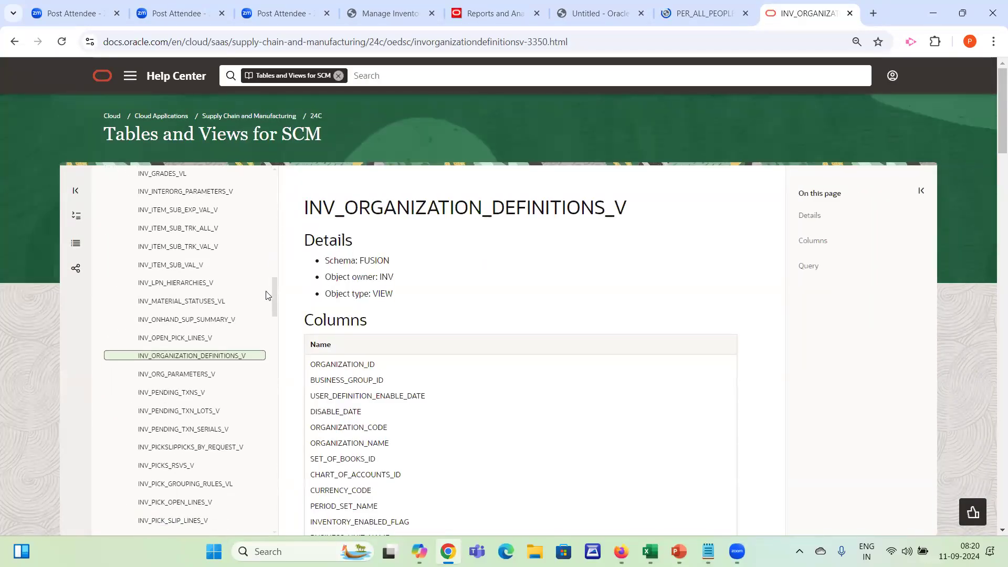
Open the full contents of Tables and Views for SCM and look through its chapter list
{"action": "left_click_drag", "start_coordinate": [275, 307], "coordinate": [270, 142]}
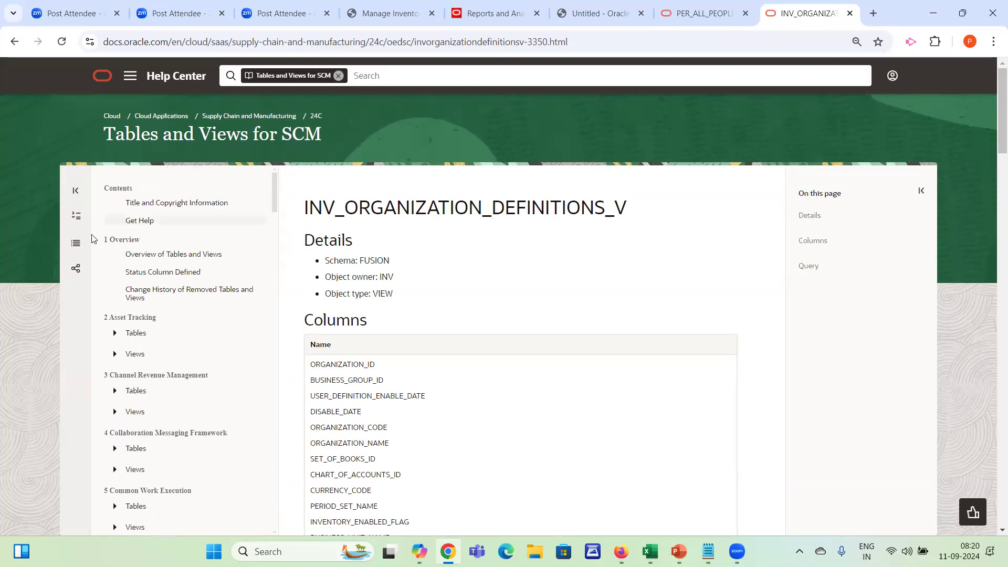
{"action": "left_click", "coordinate": [75, 242]}
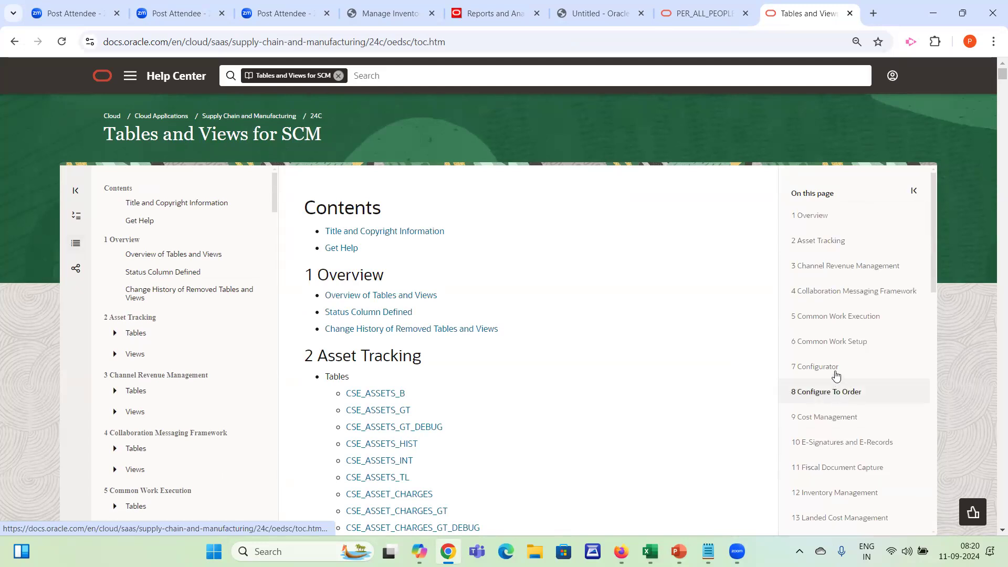
{"action": "left_click_drag", "start_coordinate": [933, 216], "coordinate": [928, 355]}
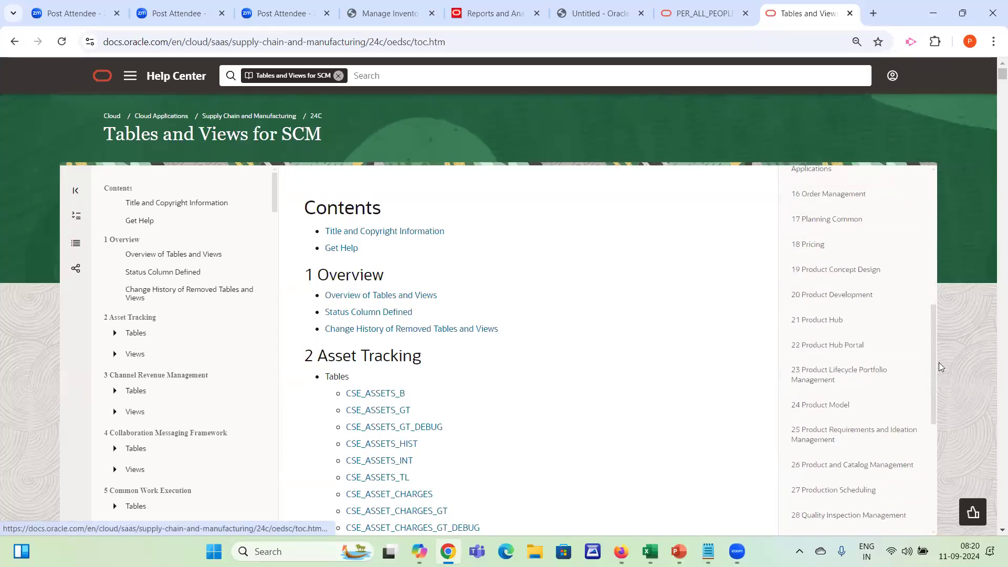
{"action": "left_click_drag", "start_coordinate": [934, 363], "coordinate": [939, 472]}
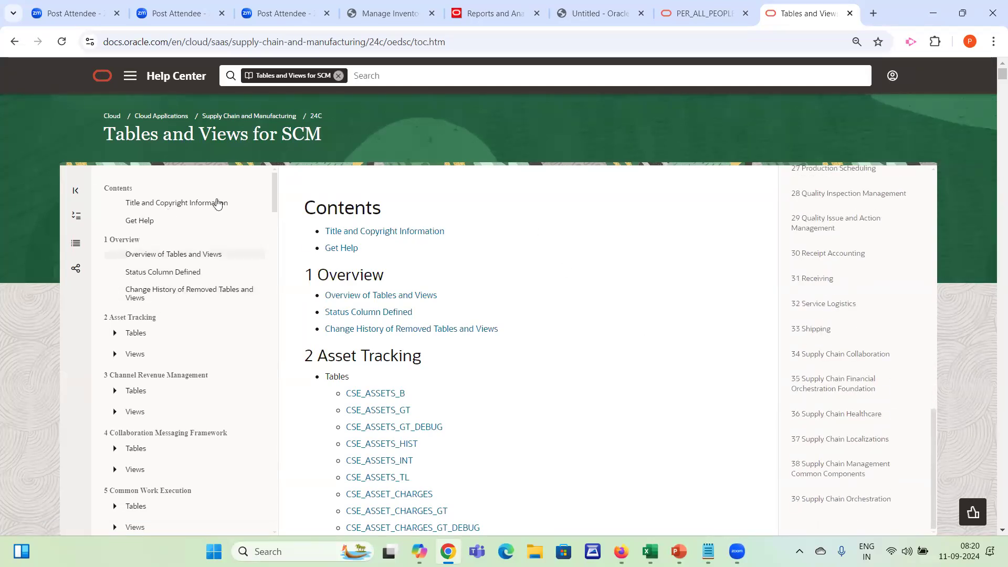
Browse the Inventory Management views in the contents and open the INV_ORG_PARAMETERS_V page
{"action": "left_click_drag", "start_coordinate": [276, 202], "coordinate": [272, 271]}
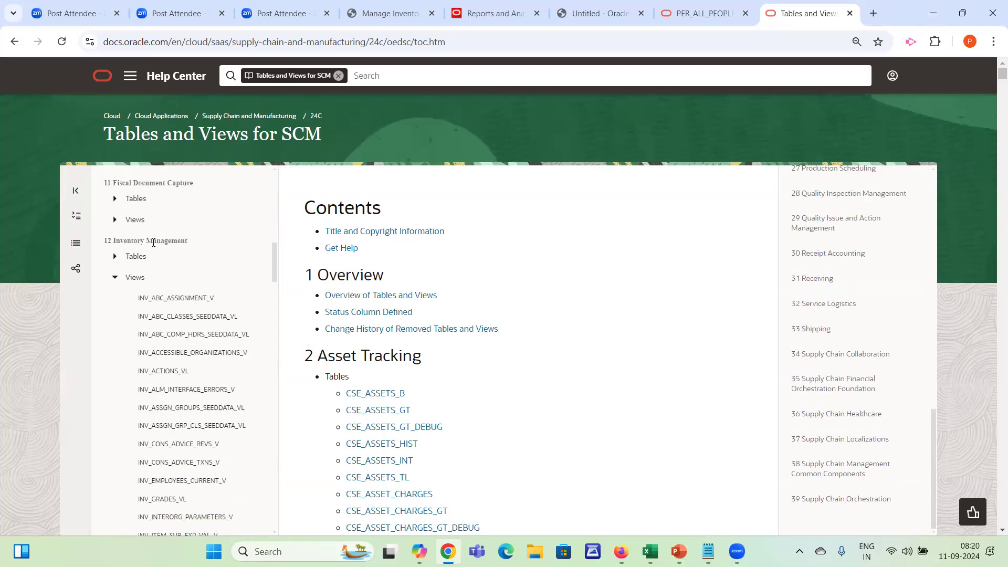
{"action": "left_click_drag", "start_coordinate": [273, 270], "coordinate": [275, 351]}
{"action": "left_click_drag", "start_coordinate": [277, 407], "coordinate": [271, 316]}
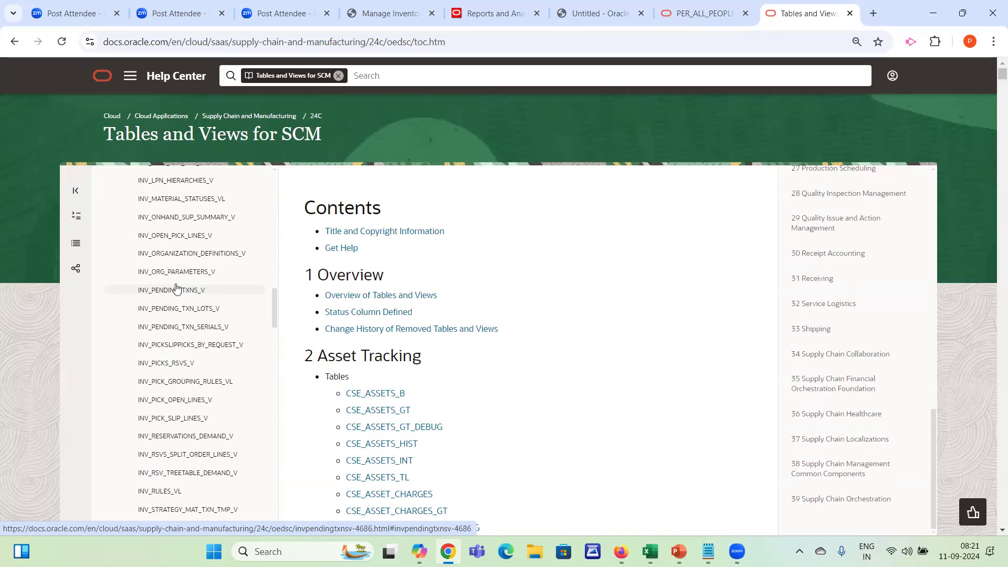
{"action": "left_click", "coordinate": [191, 274]}
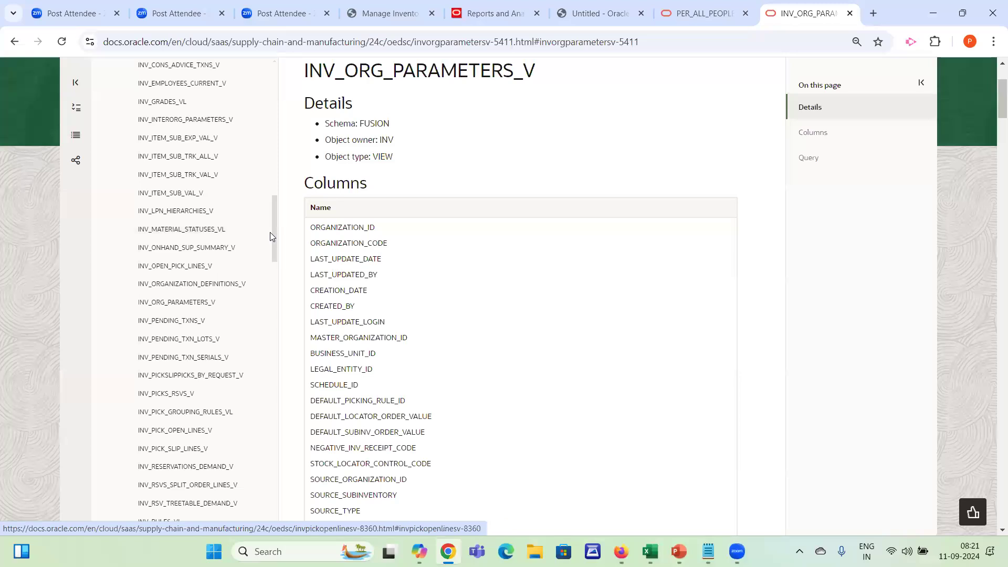
{"action": "left_click_drag", "start_coordinate": [283, 146], "coordinate": [283, 139]}
{"action": "scroll", "coordinate": [275, 141], "scroll_direction": "up", "scroll_amount": 8}
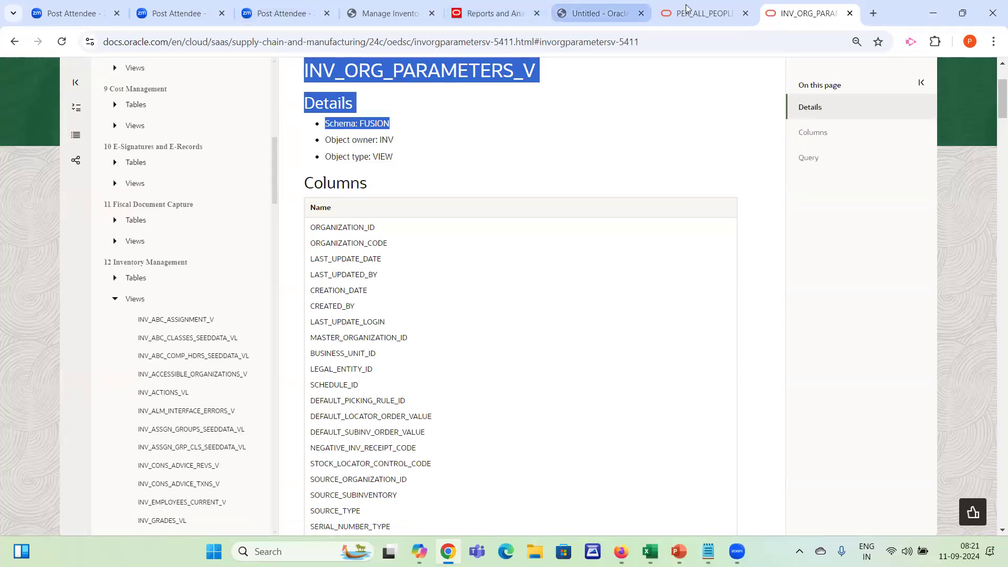
Copy the table name PER_ALL_PEOPLE_F from the HCM documentation and substitute it for the table in the person data set's query
{"action": "left_click", "coordinate": [701, 13]}
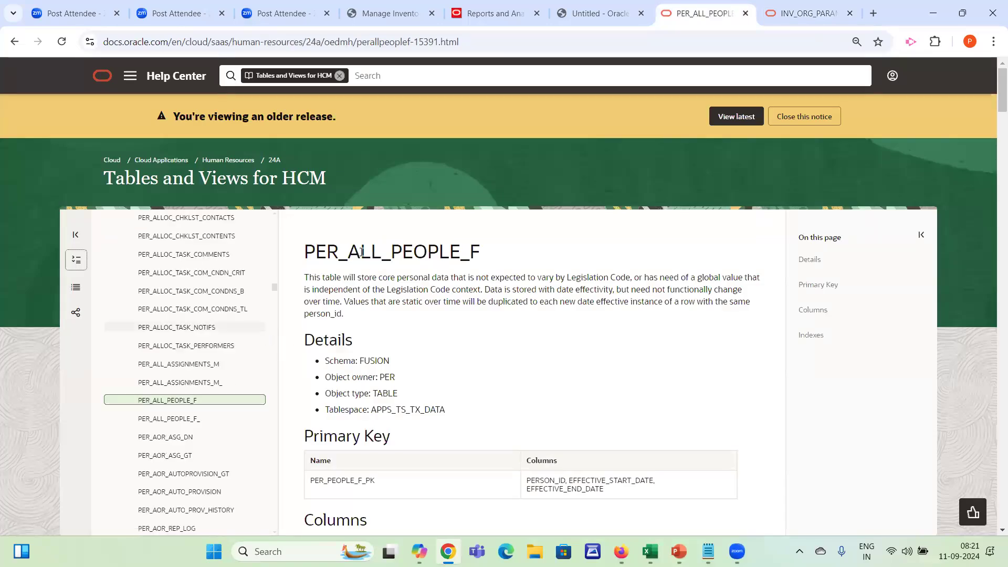
{"action": "double_click", "coordinate": [362, 252]}
{"action": "key", "text": "ctrl+c"}
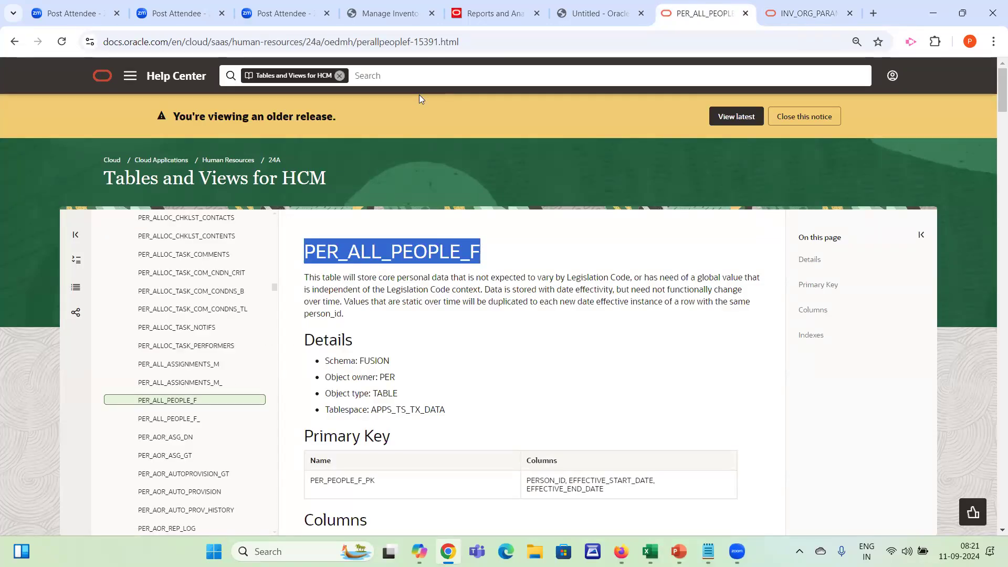
{"action": "left_click", "coordinate": [596, 13]}
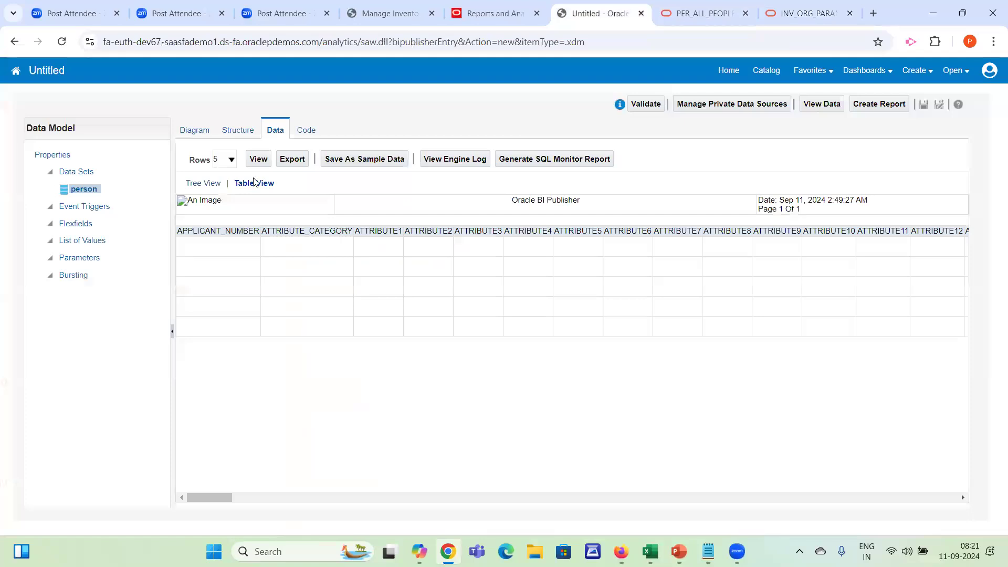
{"action": "left_click", "coordinate": [190, 132]}
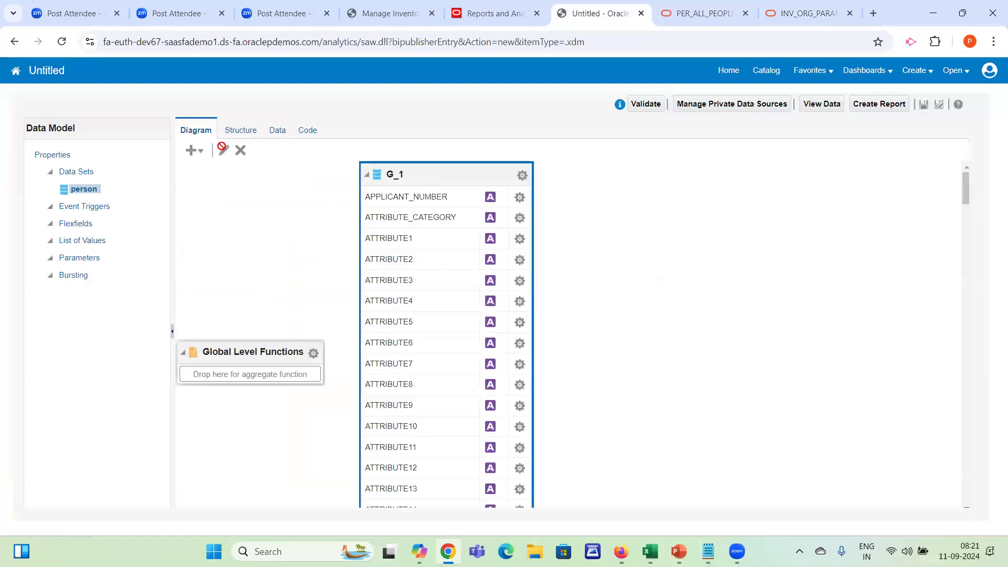
{"action": "left_click", "coordinate": [223, 149]}
{"action": "left_click_drag", "start_coordinate": [372, 286], "coordinate": [625, 318]}
{"action": "key", "text": "BackSpace"}
{"action": "key", "text": "ctrl+v"}
{"action": "left_click", "coordinate": [642, 437]}
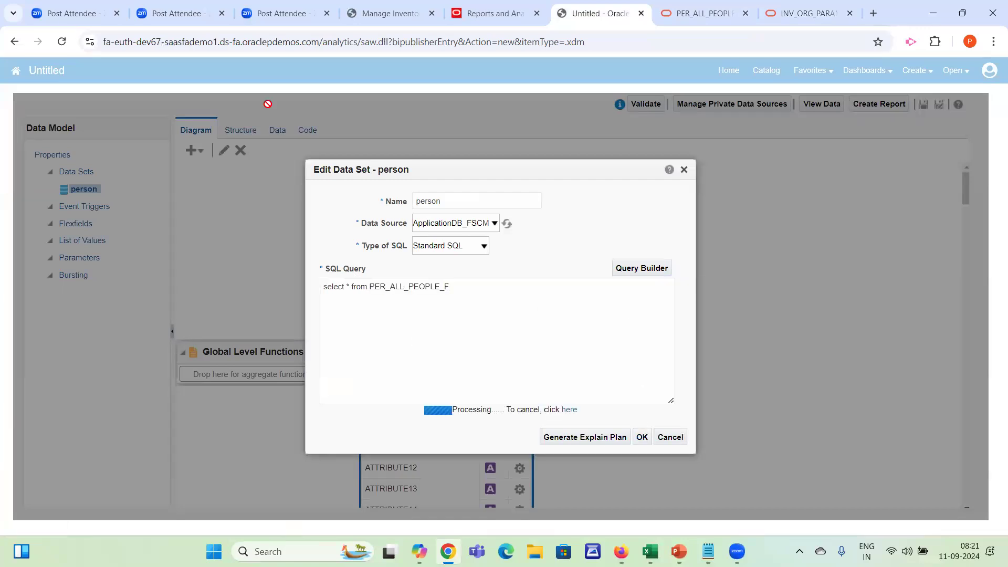
Preview the person data set's rows in Table View, examine all columns, and return to the PER_ALL_PEOPLE_F documentation
{"action": "left_click", "coordinate": [277, 130]}
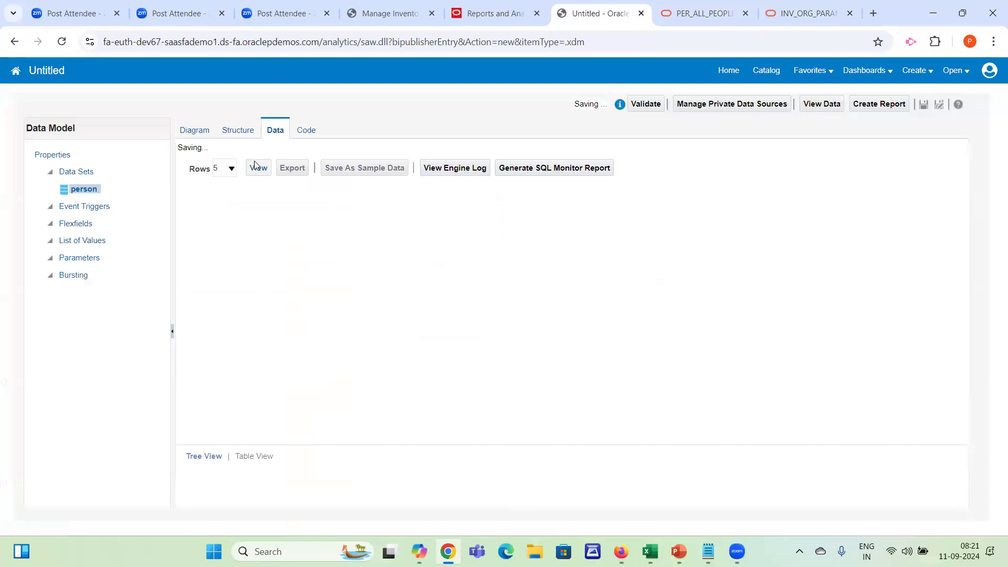
{"action": "left_click", "coordinate": [258, 159]}
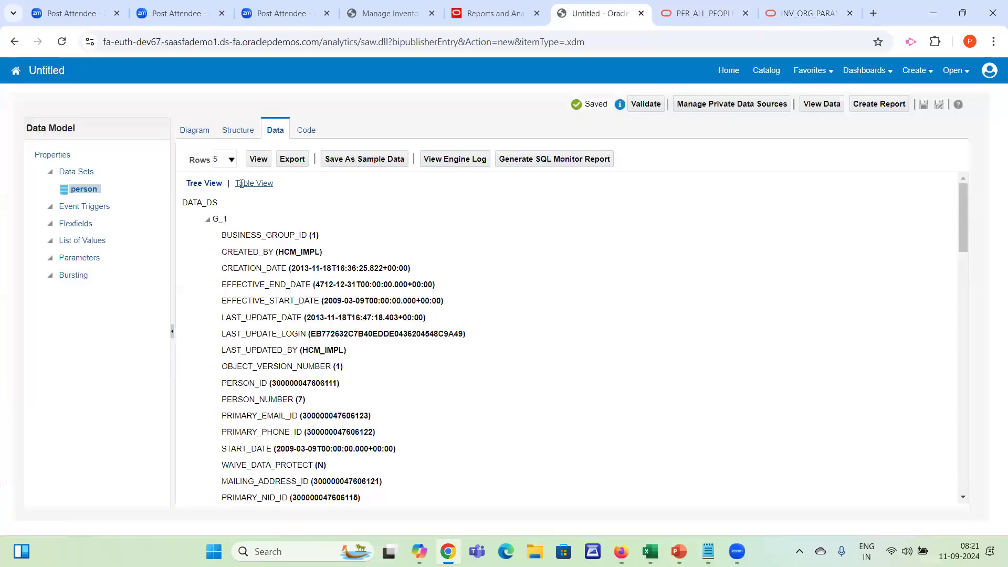
{"action": "left_click", "coordinate": [247, 183]}
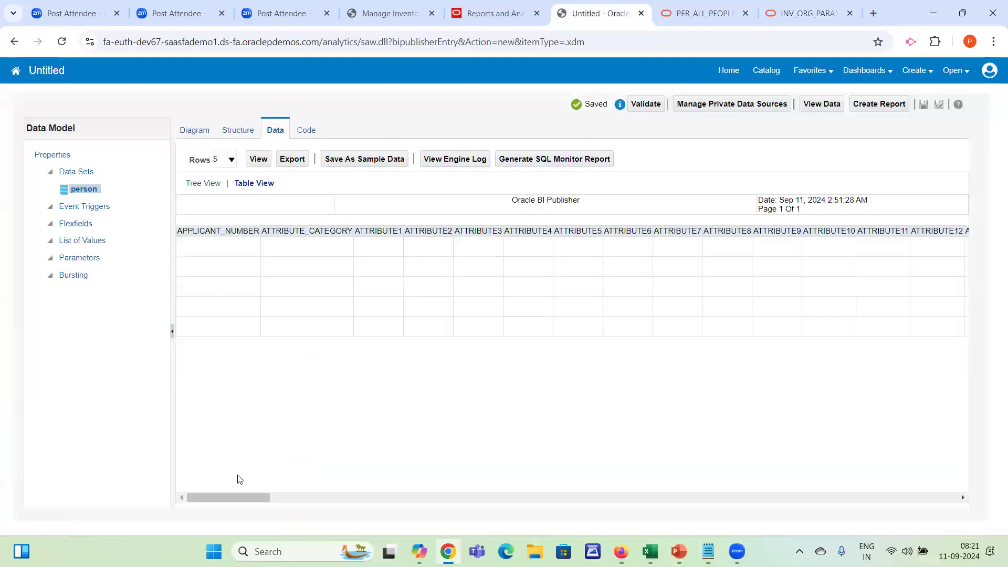
{"action": "mouse_move", "coordinate": [220, 499]}
{"action": "left_mouse_down"}
{"action": "mouse_move", "coordinate": [491, 500]}
{"action": "mouse_move", "coordinate": [604, 484]}
{"action": "left_mouse_up"}
{"action": "left_click_drag", "start_coordinate": [758, 461], "coordinate": [882, 421]}
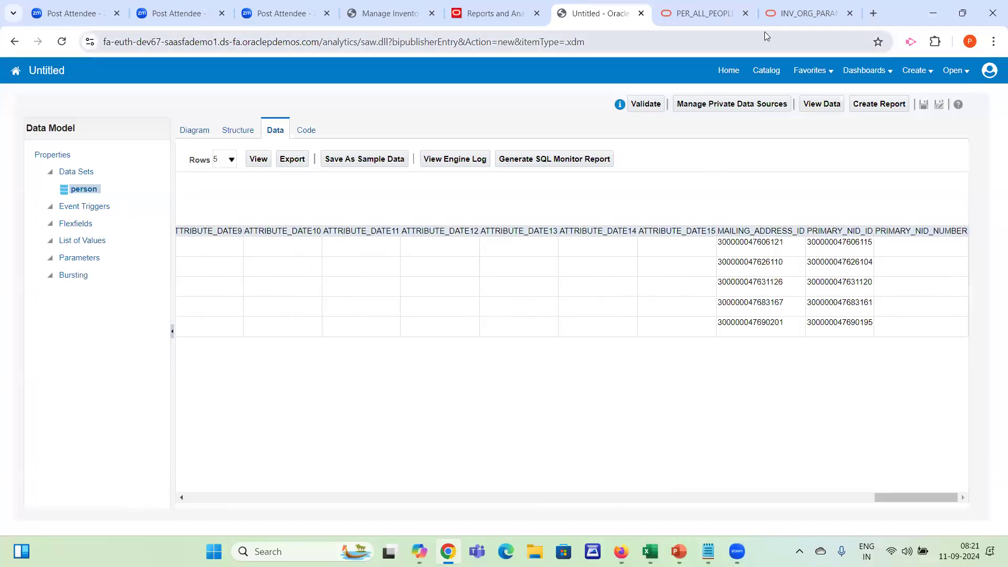
{"action": "left_click", "coordinate": [703, 13]}
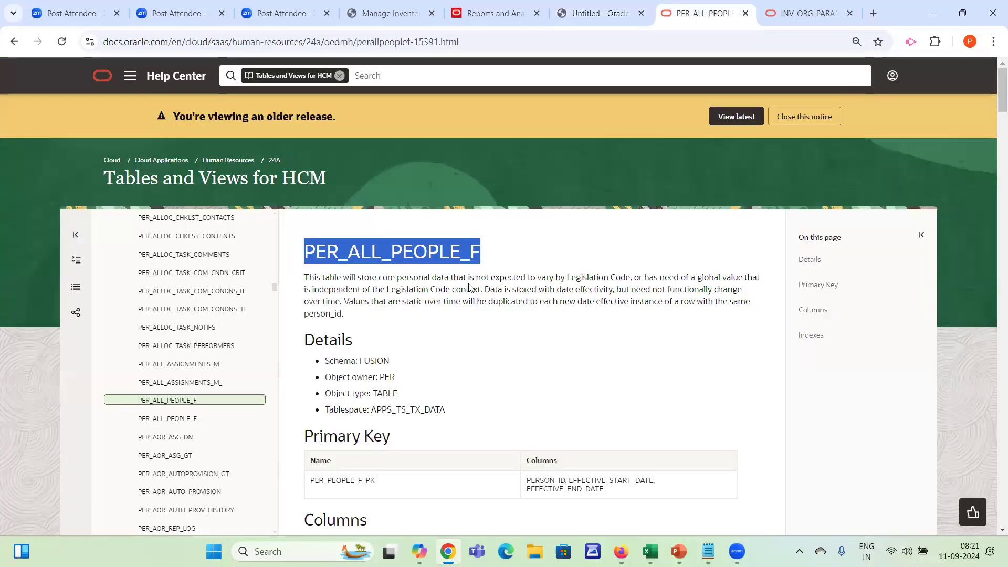
Search the PER_ALL_PEOPLE_F documentation page for "name" and open the PER_PERSON_NAMES_F table page from the contents
{"action": "key", "text": "ctrl+f"}
{"action": "type", "text": "nam"}
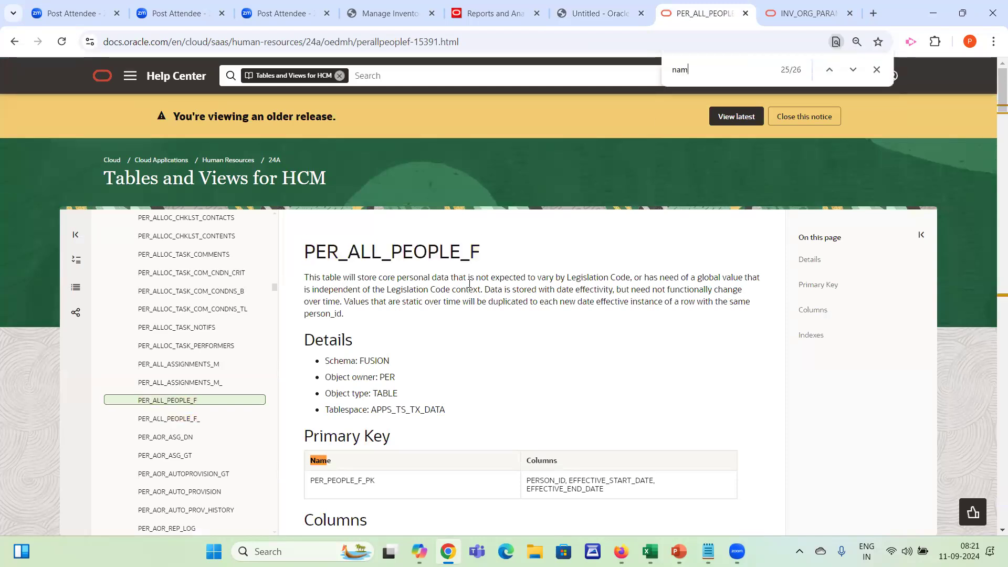
{"action": "scroll", "coordinate": [470, 284], "scroll_direction": "down", "scroll_amount": 5}
{"action": "type", "text": "e"}
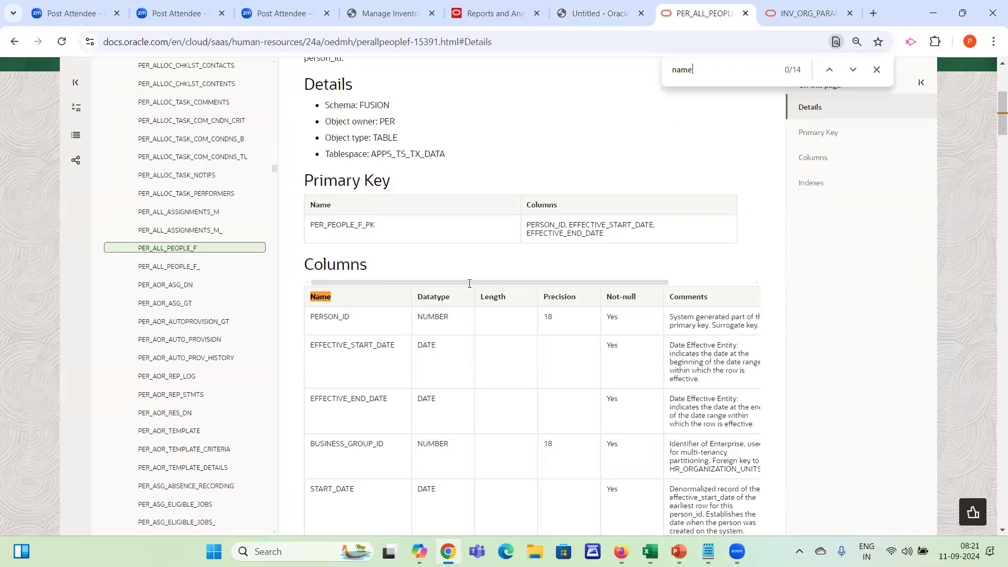
{"action": "key", "text": "Return"}
{"action": "key", "text": "Return"}
{"action": "key", "text": "Return"}
{"action": "key", "text": "Return"}
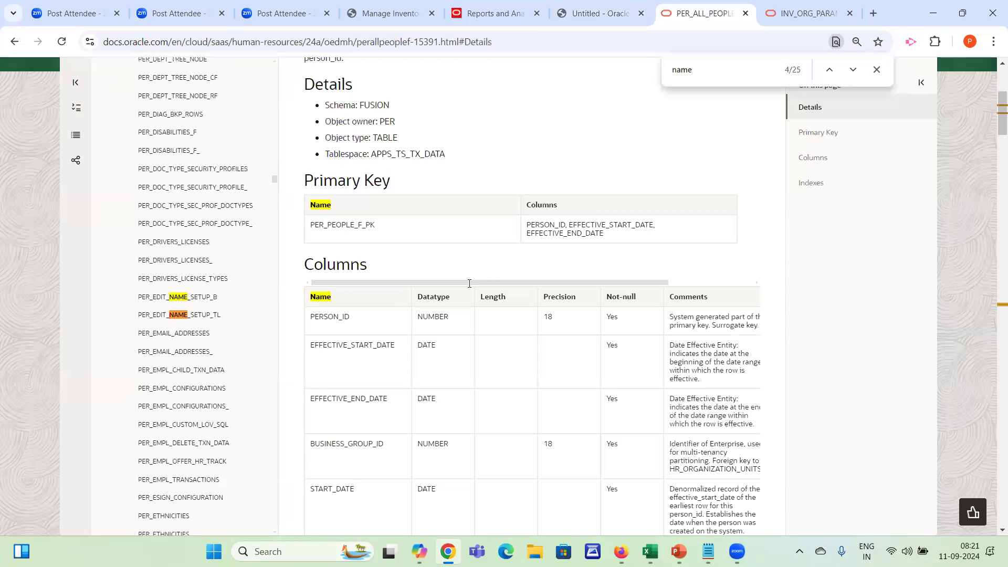
{"action": "key", "text": "Return"}
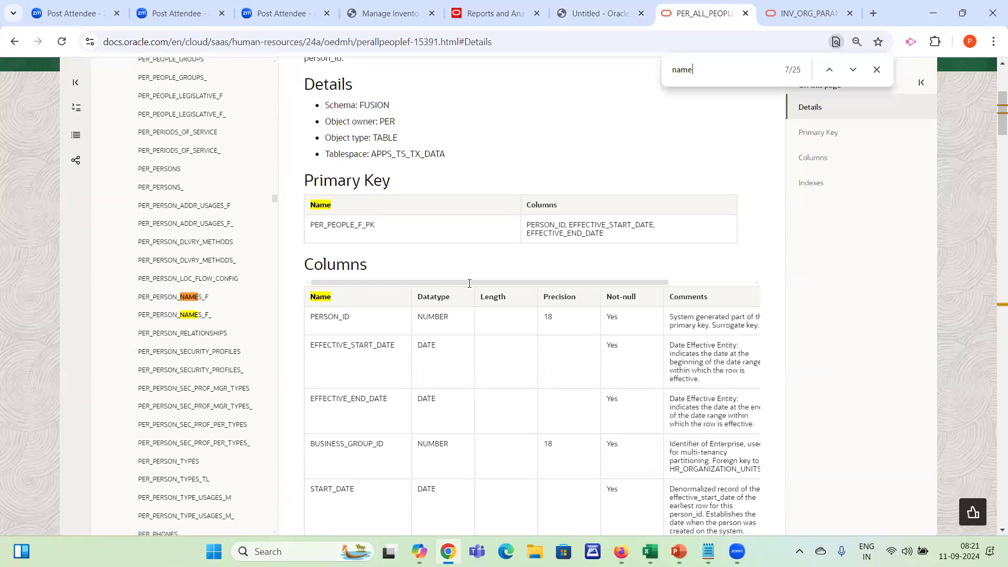
{"action": "left_click", "coordinate": [192, 297]}
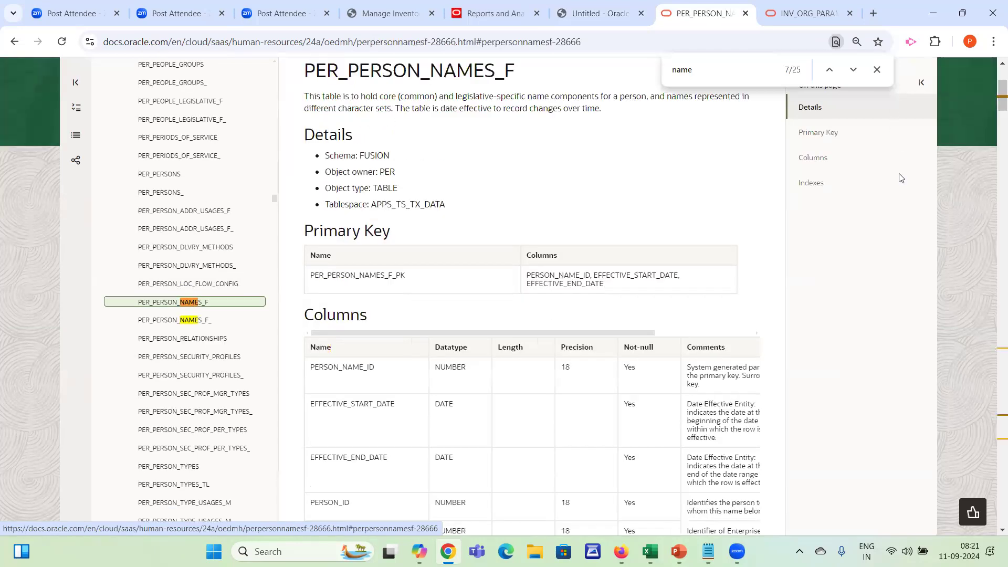
Copy the table name PER_PERSON_NAMES_F from the documentation and substitute it for the table in the person data set's query
{"action": "scroll", "coordinate": [515, 212], "scroll_direction": "up", "scroll_amount": 3}
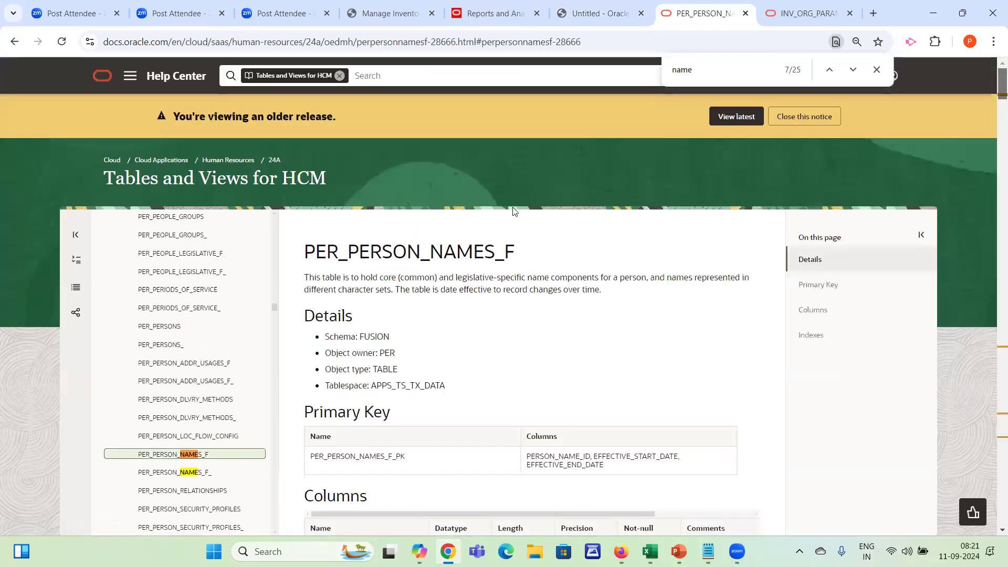
{"action": "double_click", "coordinate": [455, 246]}
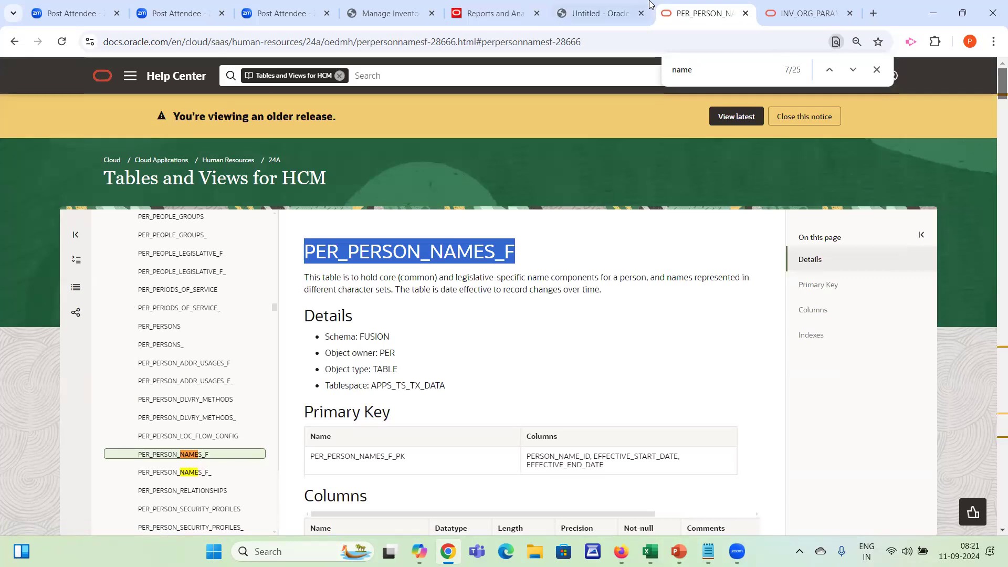
{"action": "left_click", "coordinate": [583, 14]}
{"action": "left_click", "coordinate": [192, 133]}
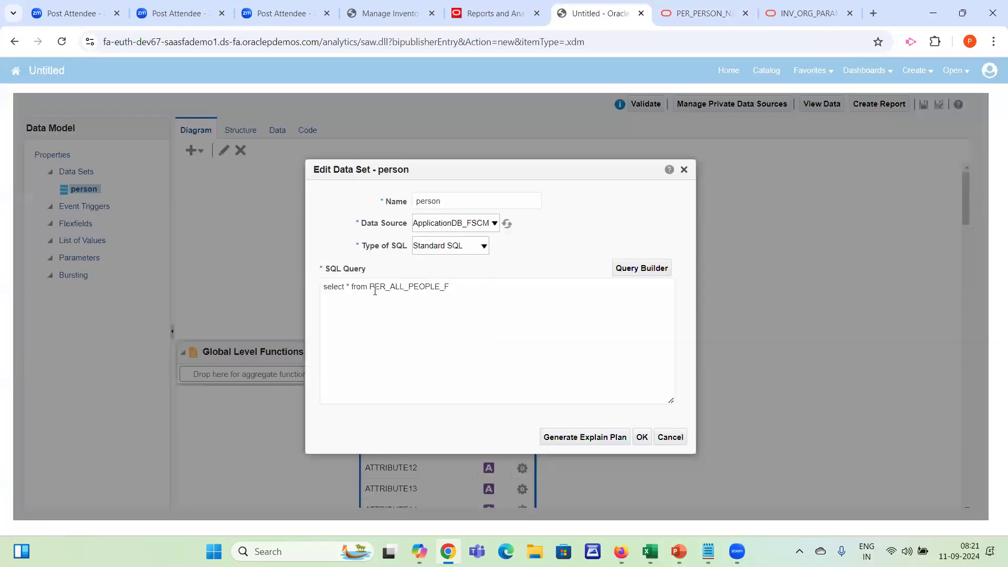
{"action": "left_click_drag", "start_coordinate": [371, 287], "coordinate": [565, 284]}
{"action": "type", "text": "PER_PERSON_NAMES_F"}
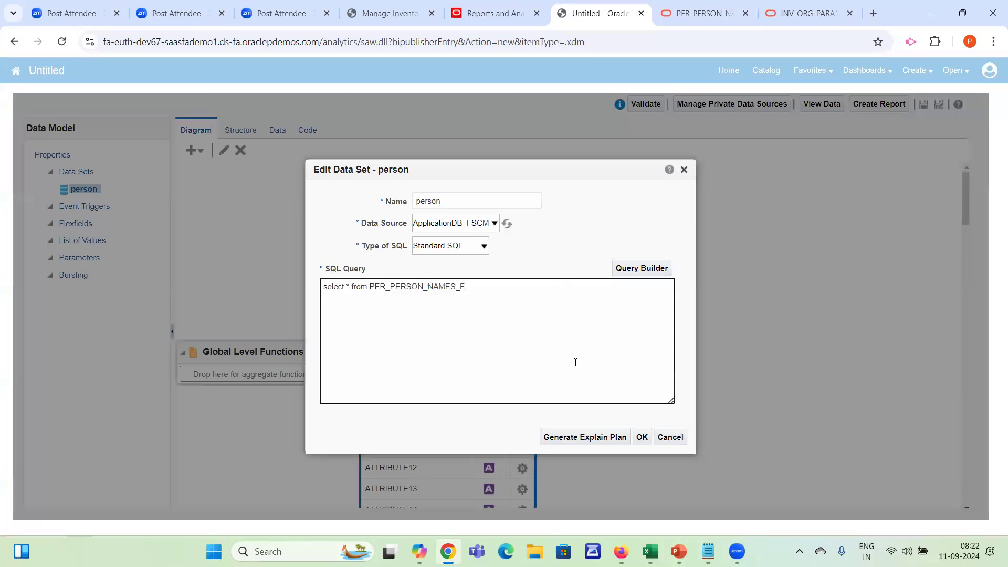
{"action": "left_click", "coordinate": [642, 438]}
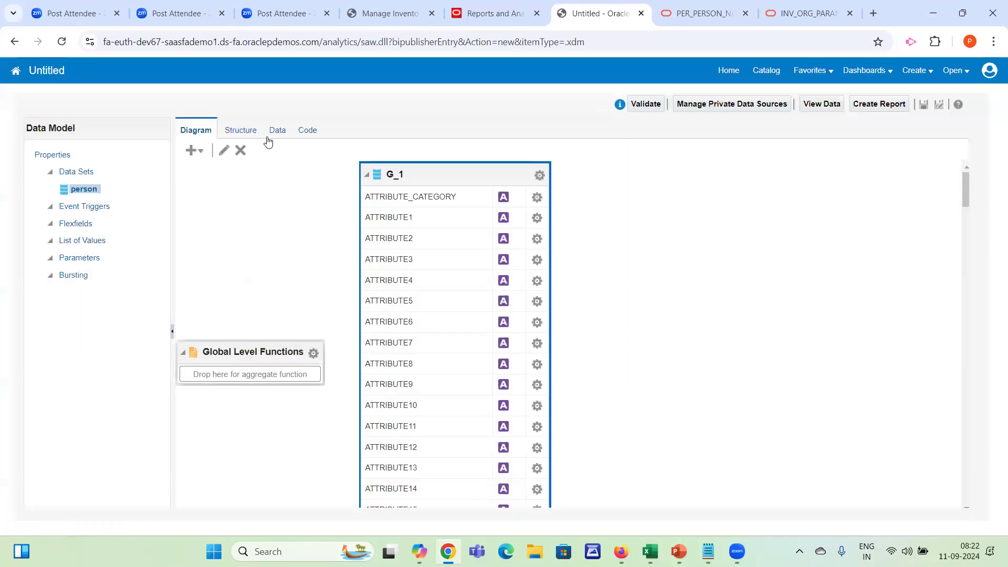
Preview the person data set's rows in Table View and examine the attribute columns and the display, full, list and order name columns
{"action": "left_click", "coordinate": [277, 131]}
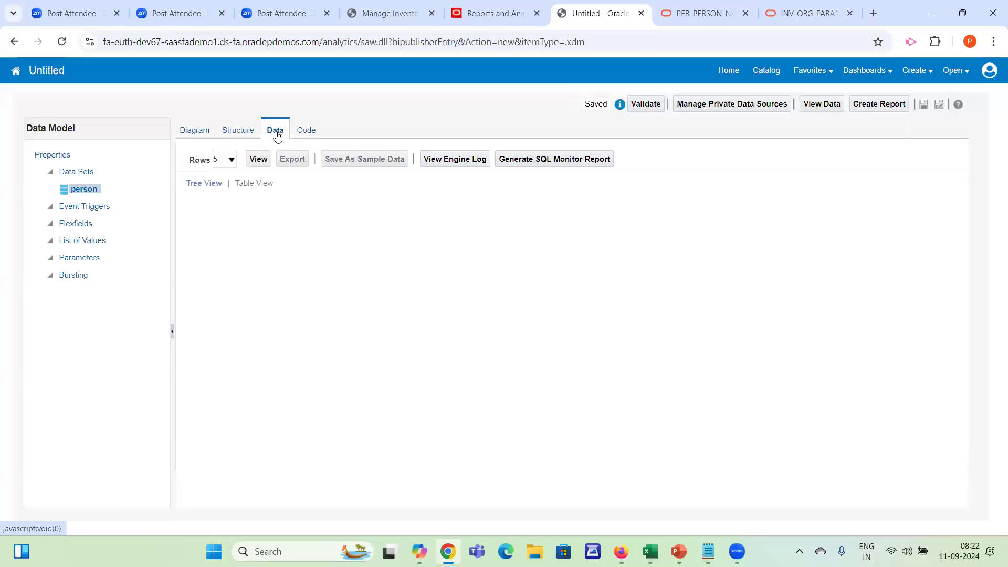
{"action": "left_click", "coordinate": [259, 160]}
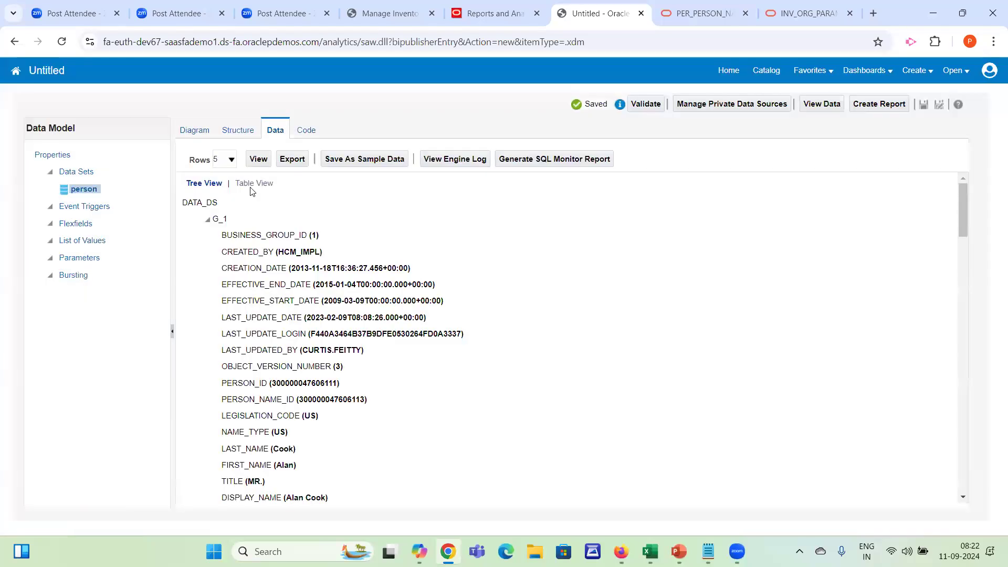
{"action": "left_click", "coordinate": [248, 183]}
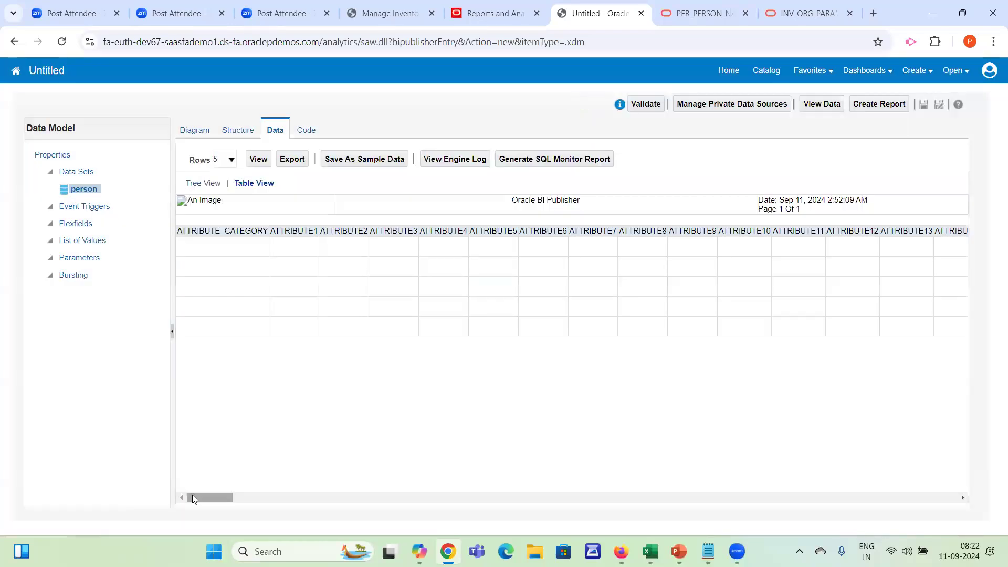
{"action": "left_click_drag", "start_coordinate": [196, 500], "coordinate": [275, 494]}
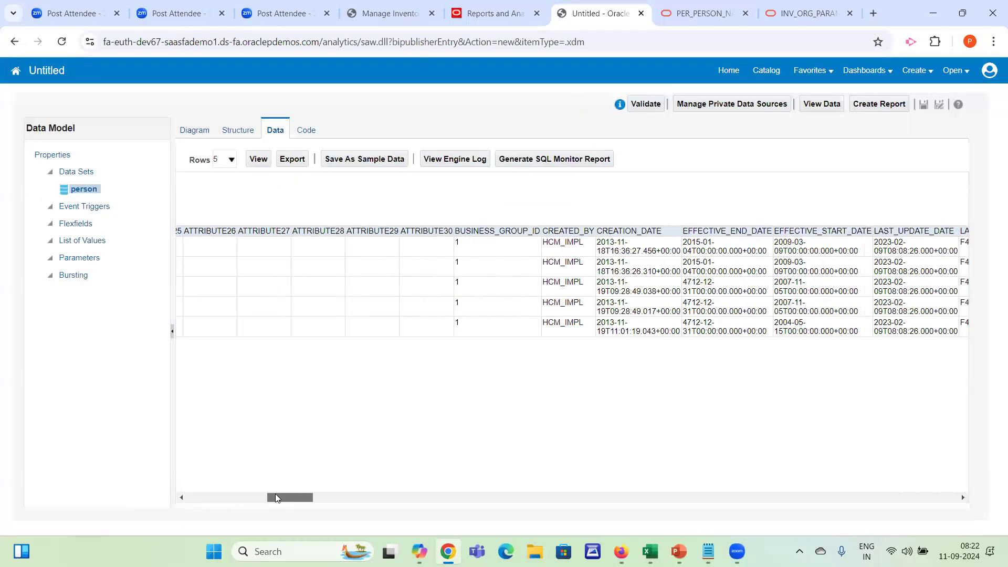
{"action": "scroll", "coordinate": [278, 498], "scroll_direction": "right", "scroll_amount": 10}
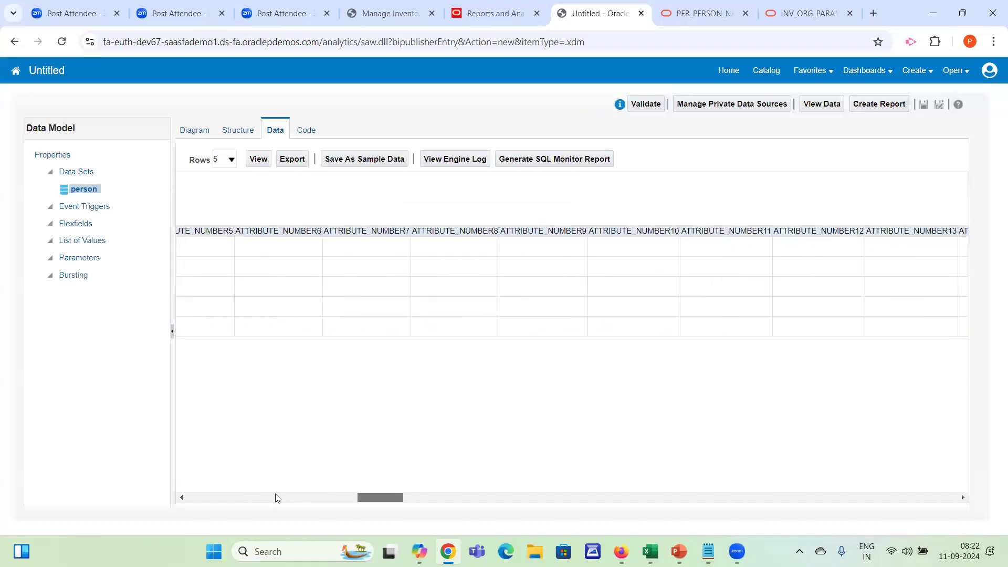
{"action": "scroll", "coordinate": [278, 497], "scroll_direction": "right", "scroll_amount": 7}
{"action": "scroll", "coordinate": [277, 497], "scroll_direction": "left", "scroll_amount": 2}
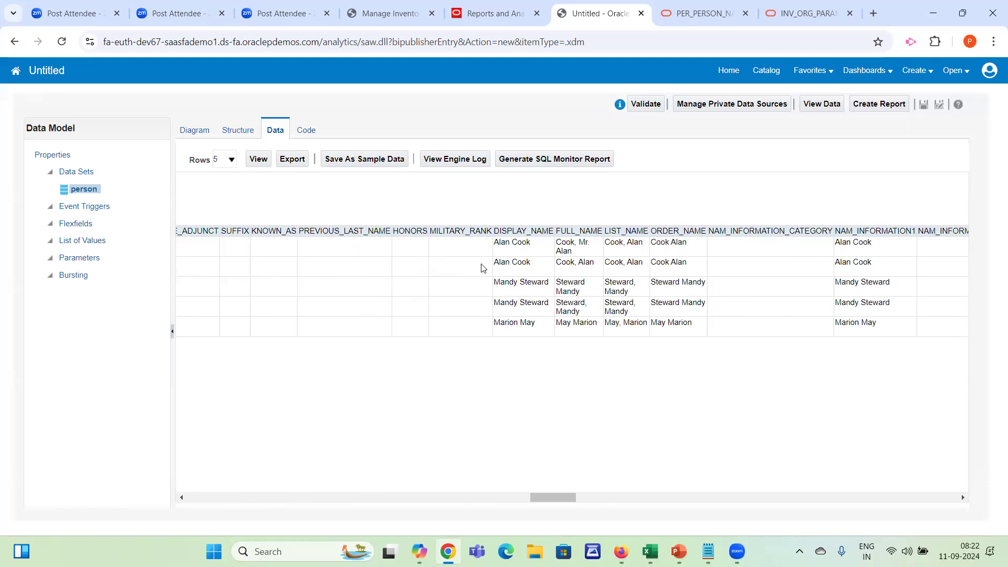
{"action": "left_click_drag", "start_coordinate": [518, 231], "coordinate": [580, 243]}
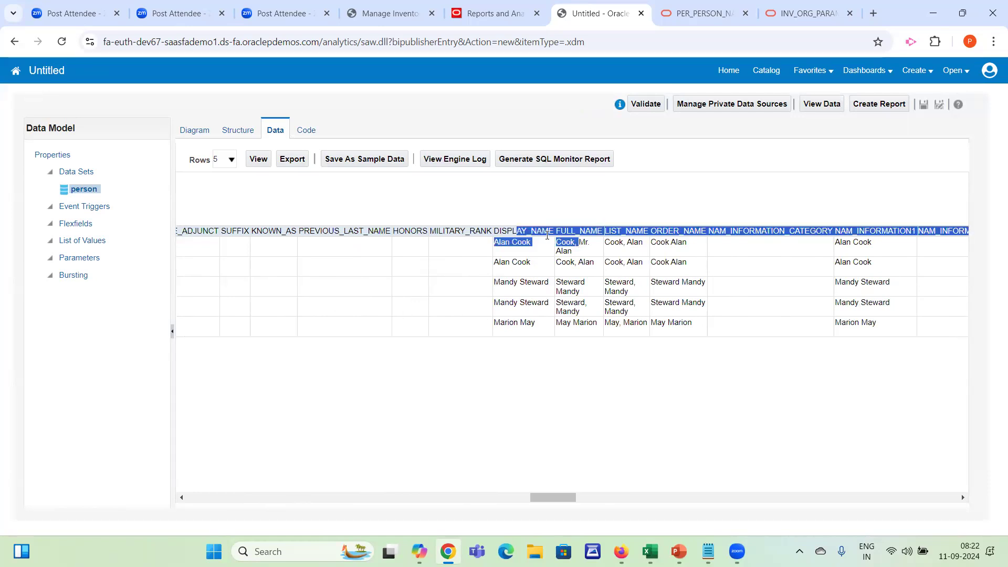
{"action": "left_click", "coordinate": [560, 236]}
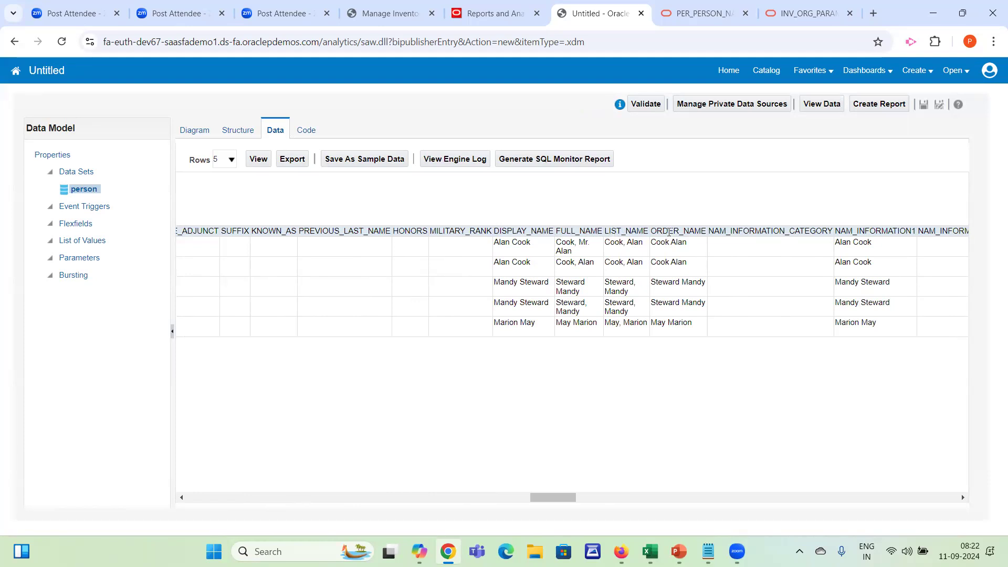
{"action": "double_click", "coordinate": [568, 230]}
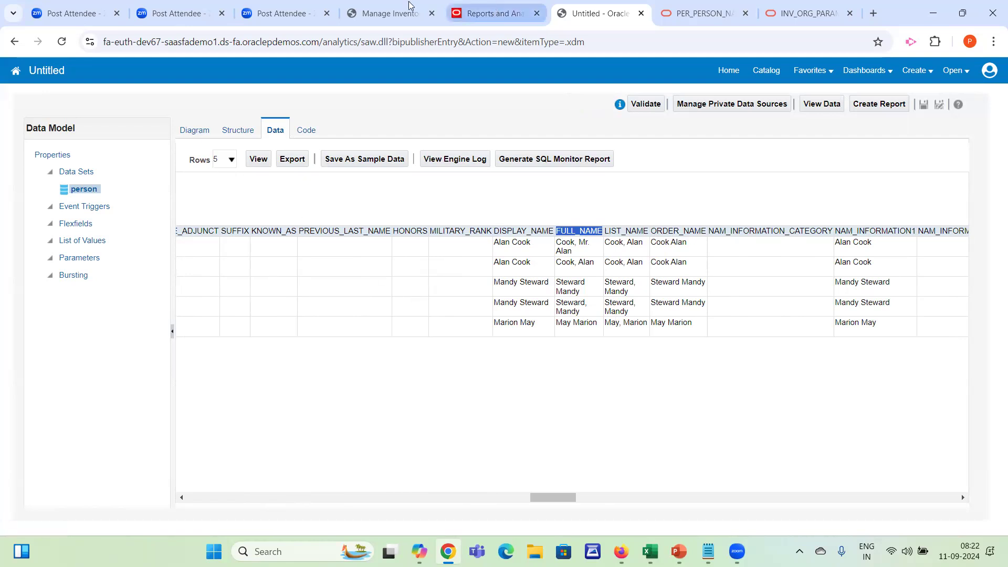
Switch from the data model to the Reports and Analytics page and go to Setup and Maintenance from there
{"action": "left_click", "coordinate": [386, 13]}
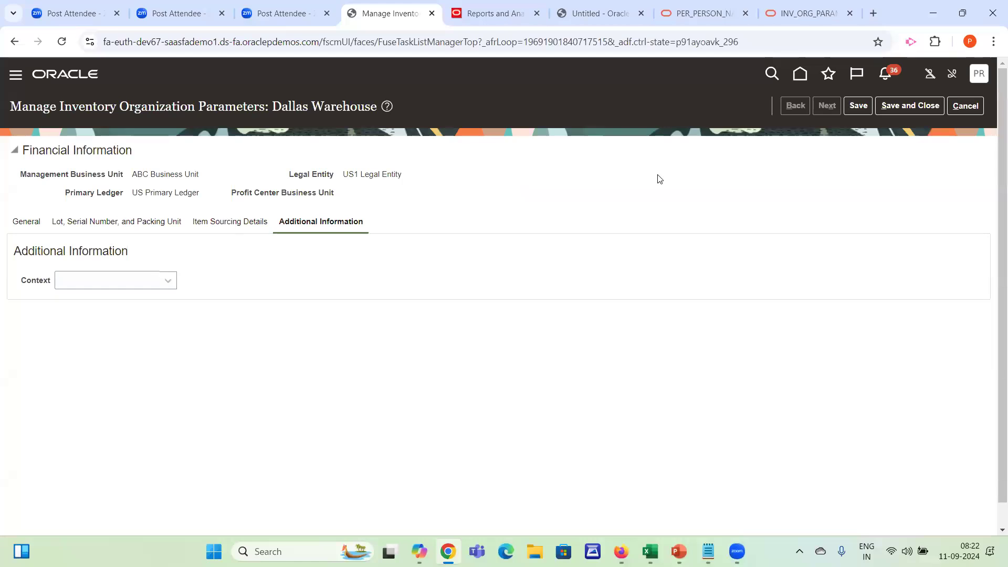
{"action": "left_click", "coordinate": [486, 19]}
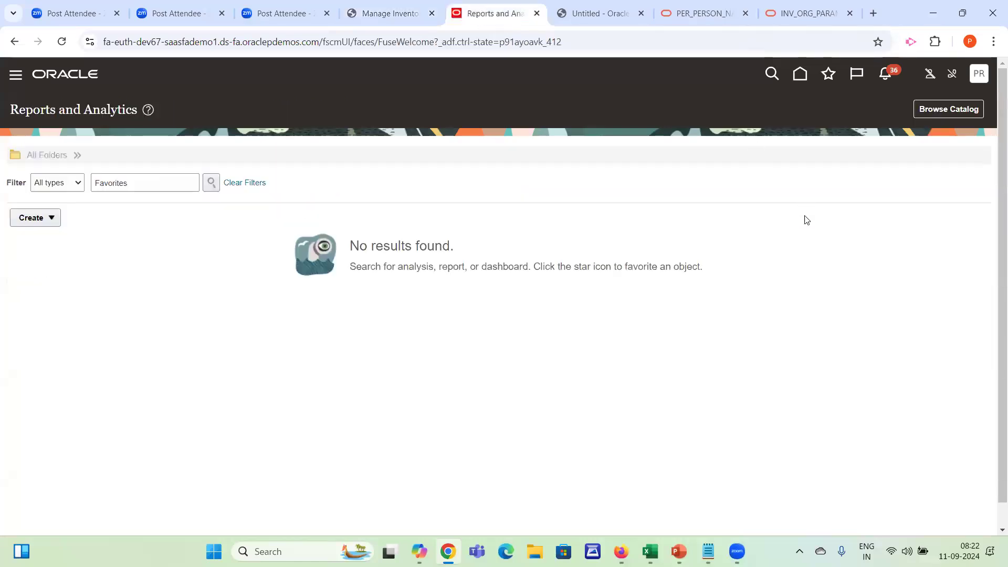
{"action": "left_click", "coordinate": [977, 76]}
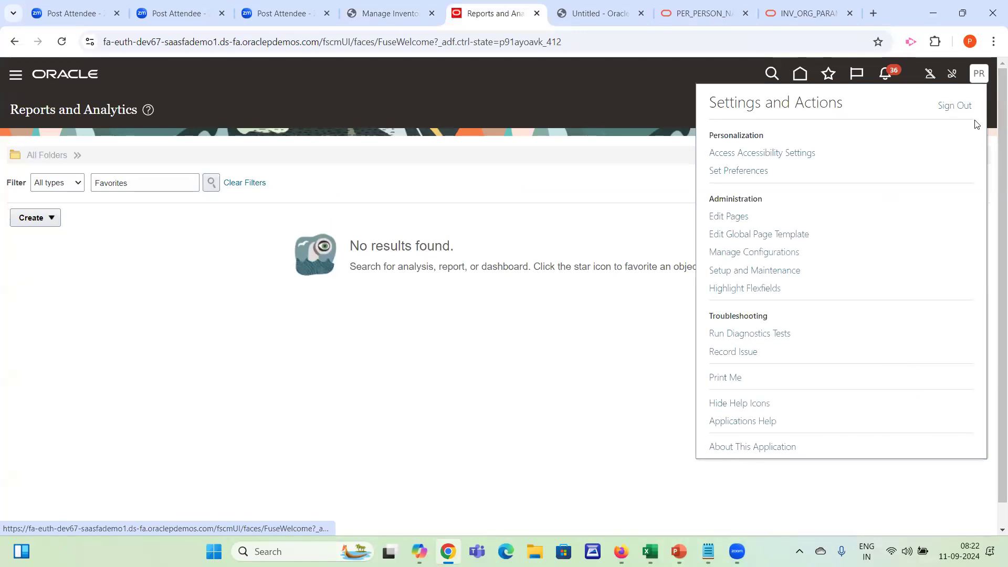
{"action": "left_click", "coordinate": [755, 271]}
{"action": "left_click", "coordinate": [754, 271]}
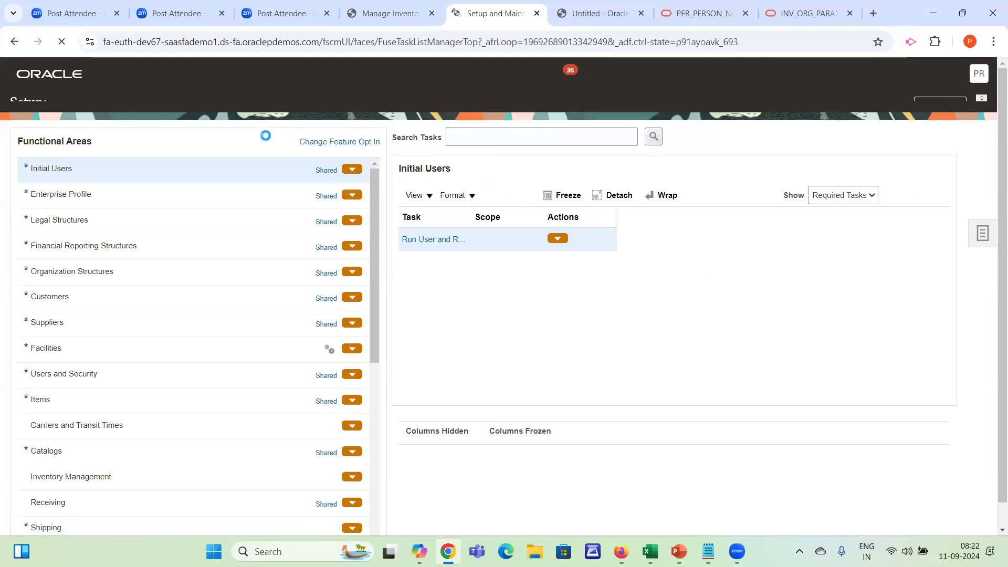
Search the setup tasks for man%Inv%Des and highlight the Manage Inventory Descriptive Flexfields task
{"action": "left_click", "coordinate": [555, 157]}
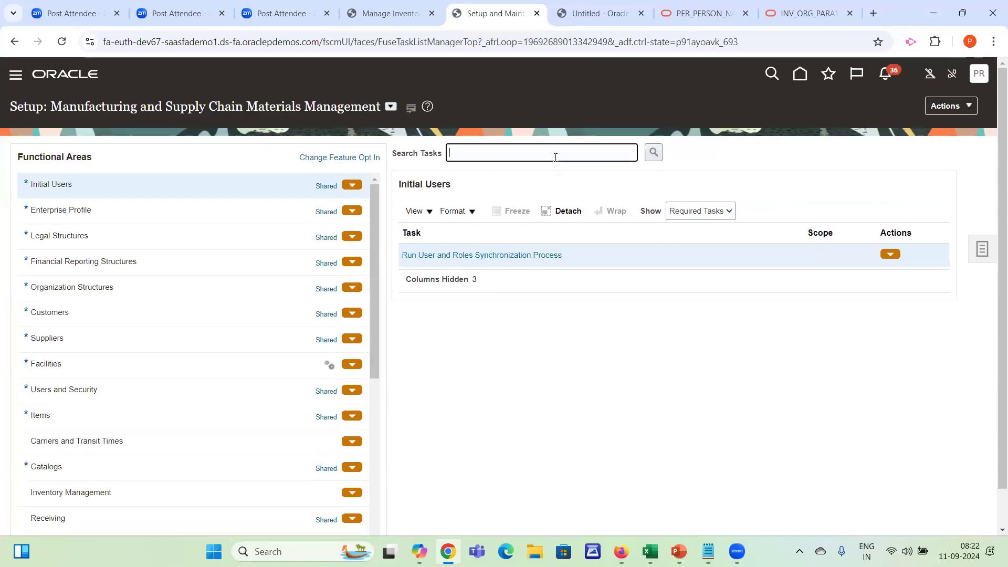
{"action": "type", "text": "man%Inv%Des"}
{"action": "key", "text": "Return"}
{"action": "left_click", "coordinate": [360, 335]}
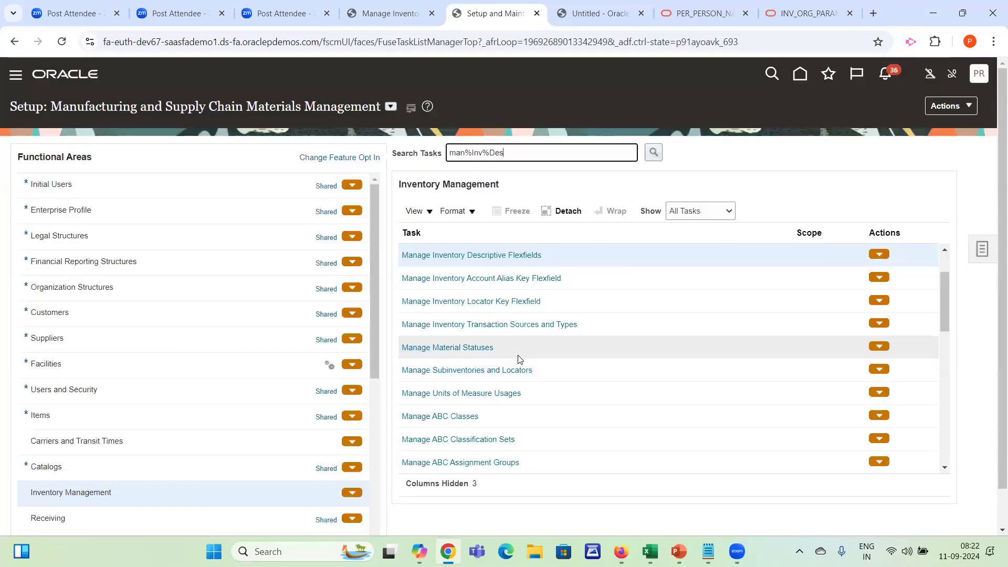
{"action": "left_click_drag", "start_coordinate": [591, 255], "coordinate": [400, 257]}
{"action": "key", "text": "ctrl+c"}
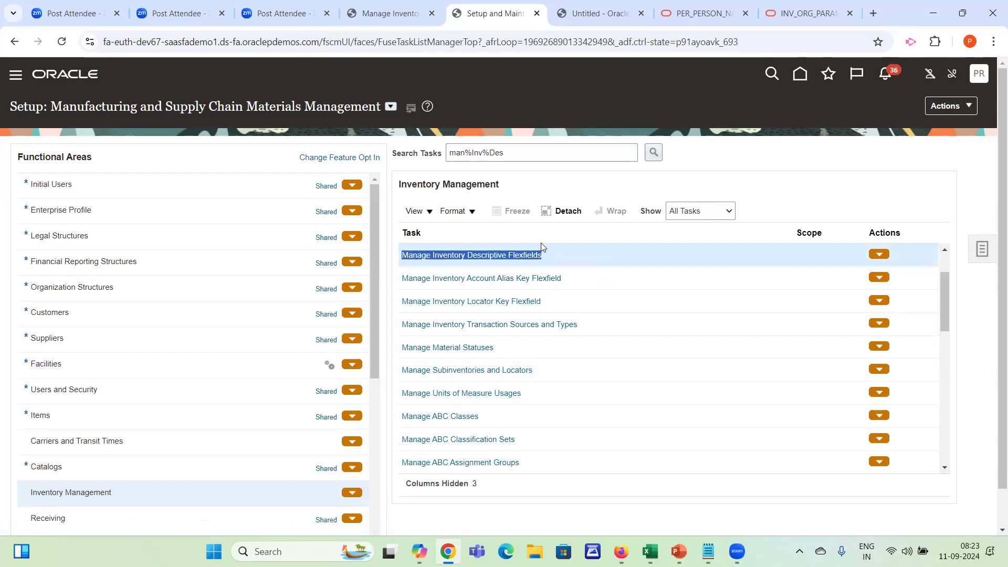
Open the Setup and Maintenance search page and search all tasks for Mana%Inv%Desc
{"action": "left_click", "coordinate": [543, 151]}
{"action": "left_click", "coordinate": [983, 254]}
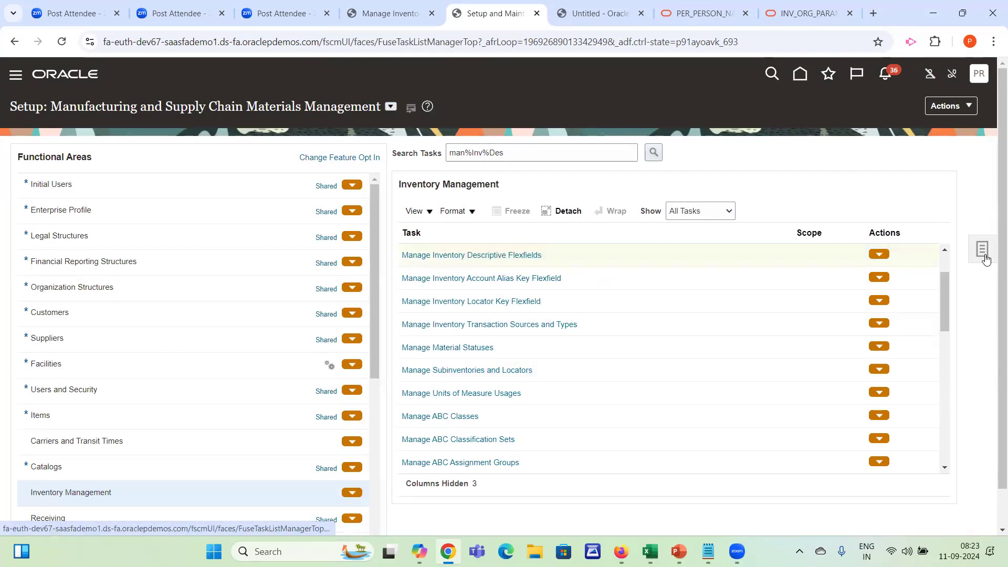
{"action": "left_click", "coordinate": [858, 254]}
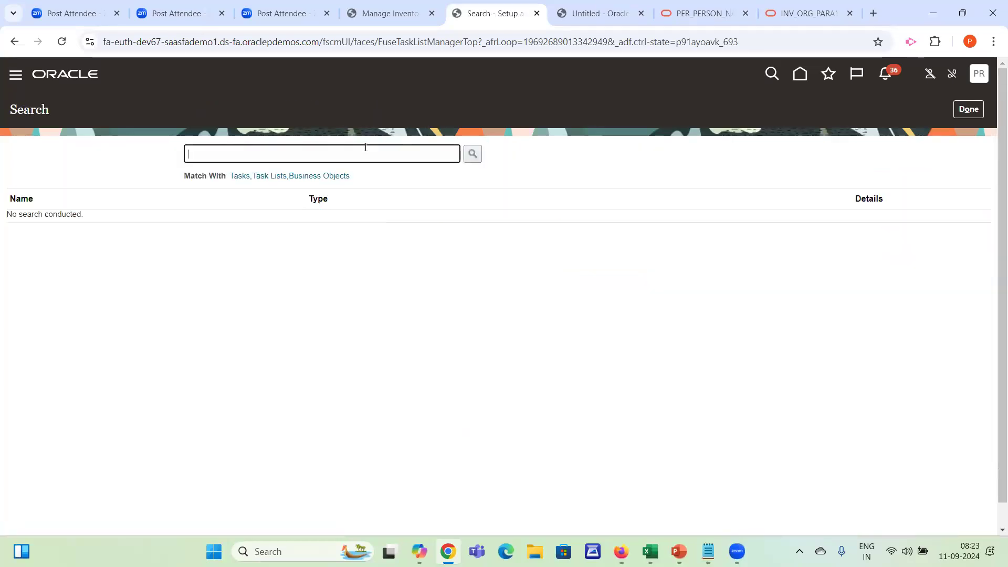
{"action": "key", "text": "ctrl+v"}
{"action": "key", "text": "ctrl+a"}
{"action": "key", "text": "BackSpace"}
{"action": "type", "text": "Mana%Inv%Desc"}
{"action": "key", "text": "Return"}
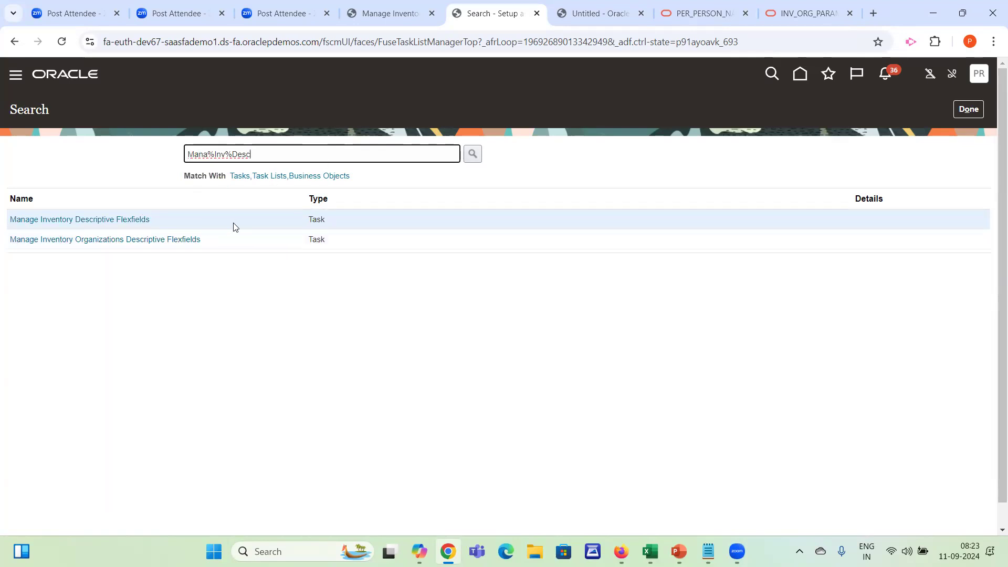
Open the Manage Inventory Descriptive Flexfields task, list all its flexfields without search criteria, and look through them
{"action": "left_click", "coordinate": [112, 219]}
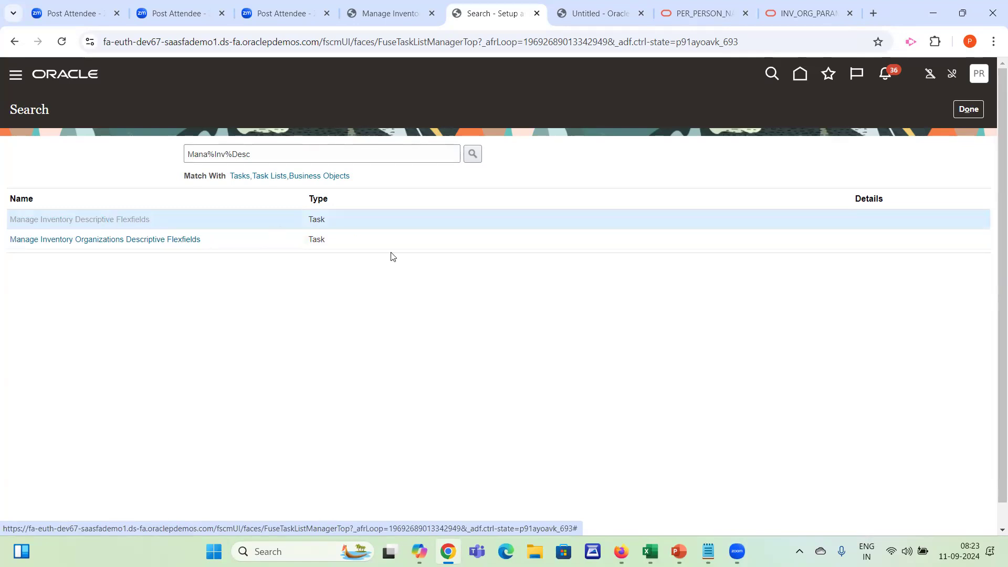
{"action": "left_click", "coordinate": [931, 238]}
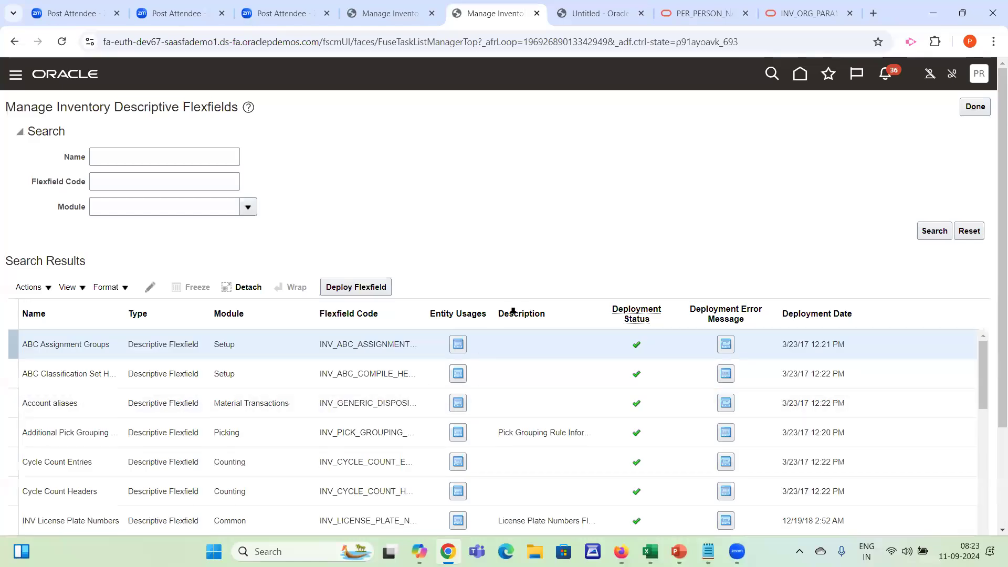
{"action": "scroll", "coordinate": [994, 356], "scroll_direction": "down", "scroll_amount": 2}
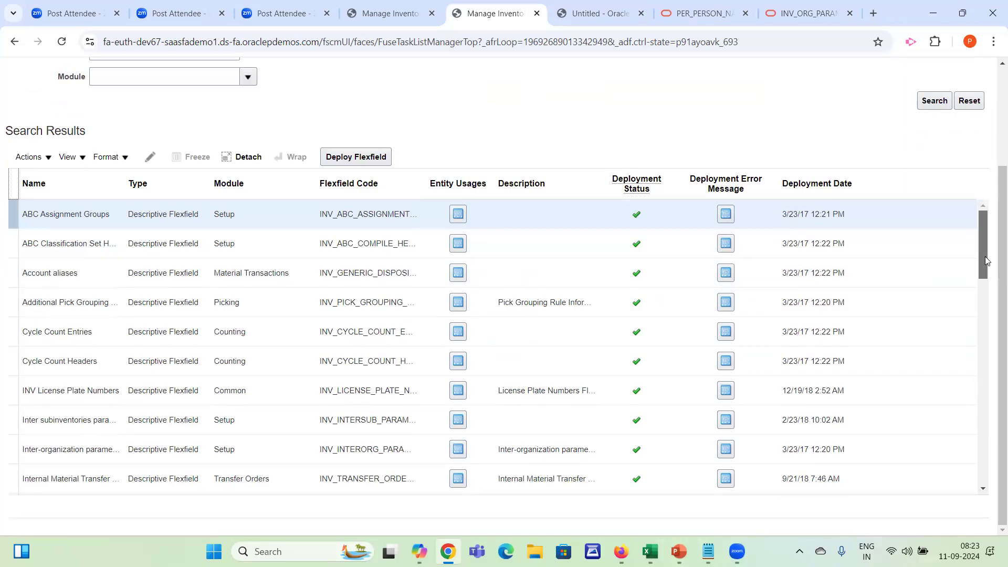
{"action": "left_click_drag", "start_coordinate": [985, 279], "coordinate": [982, 320]}
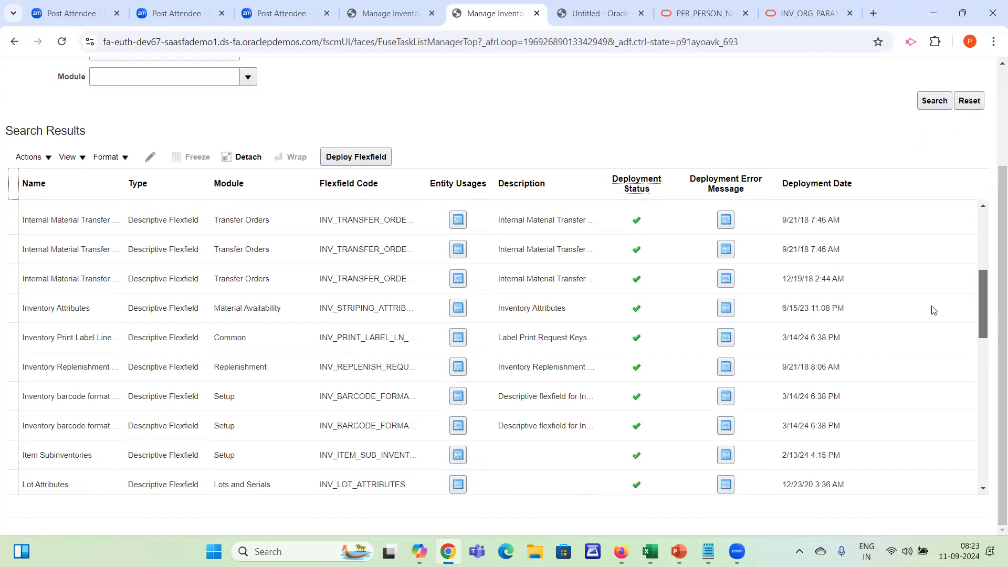
Check the other open Manage Inventory page, highlight text near its top, and return to the descriptive flexfields list
{"action": "left_click", "coordinate": [405, 15]}
{"action": "left_click_drag", "start_coordinate": [236, 106], "coordinate": [377, 107]}
{"action": "left_click", "coordinate": [499, 4]}
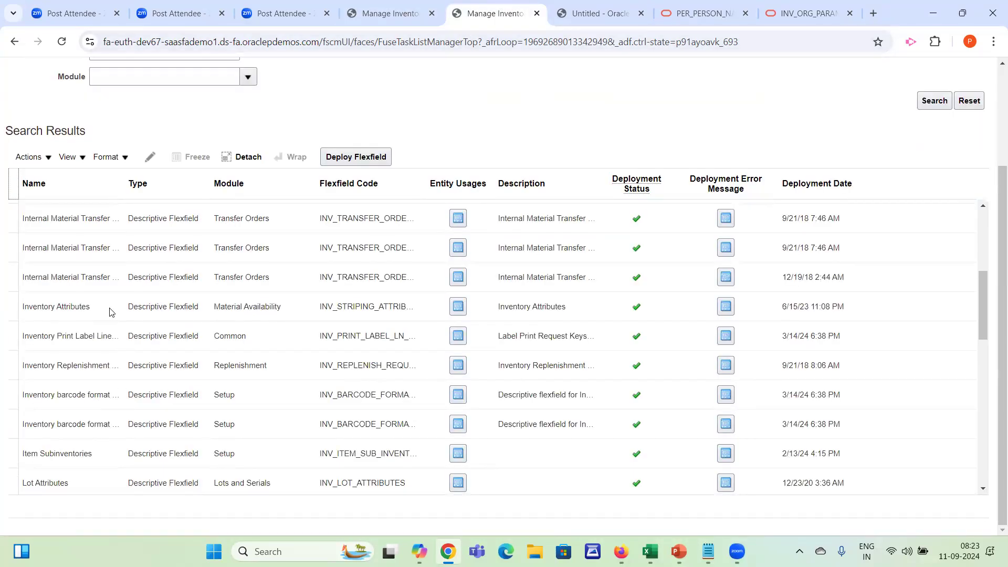
Examine the listed inventory descriptive flexfields, from the internal material transfer entries through Inventory Attributes and Lot Attributes to the organization parameters
{"action": "left_click", "coordinate": [88, 220]}
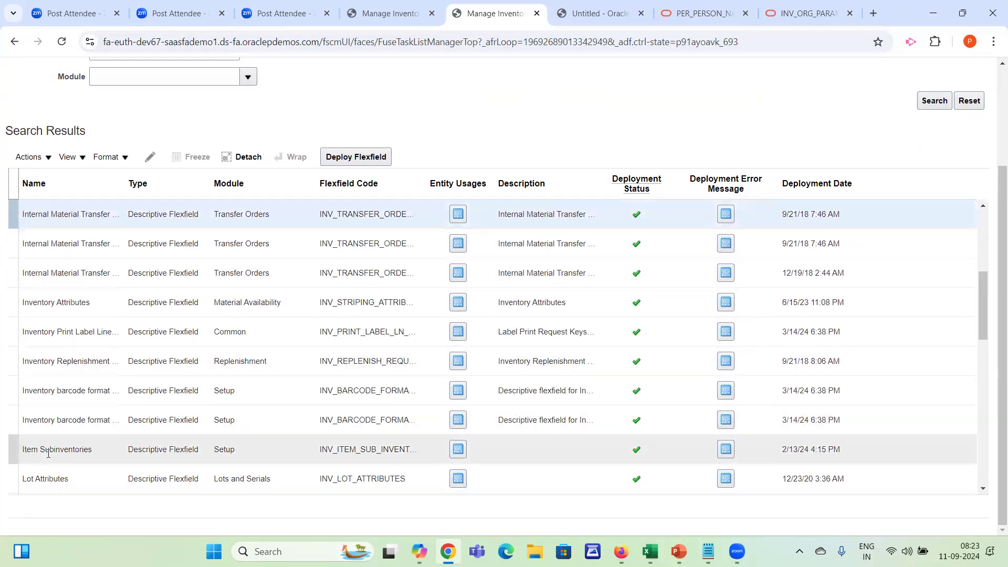
{"action": "left_click", "coordinate": [46, 452]}
{"action": "left_click", "coordinate": [44, 479]}
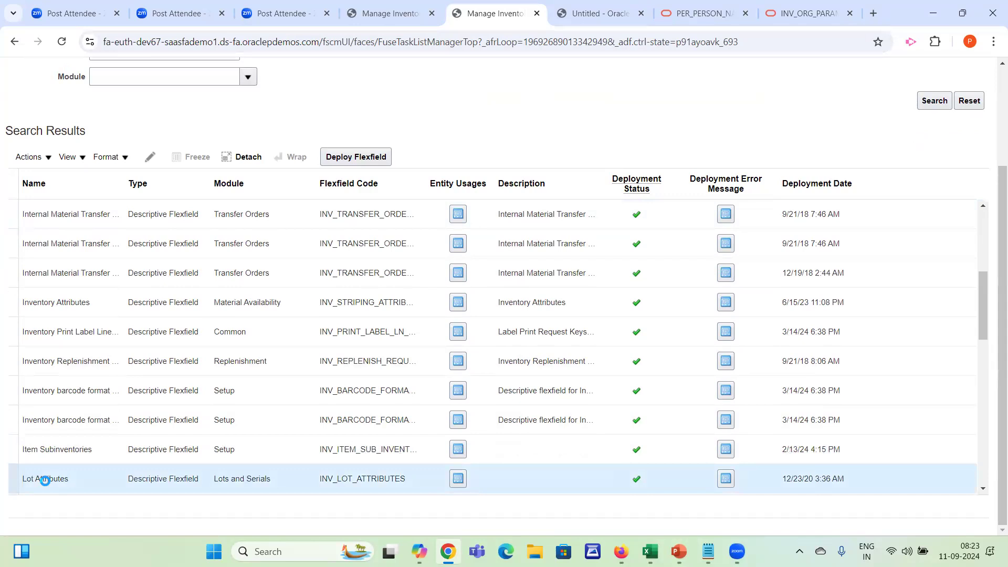
{"action": "left_click", "coordinate": [69, 420]}
{"action": "left_click", "coordinate": [86, 307]}
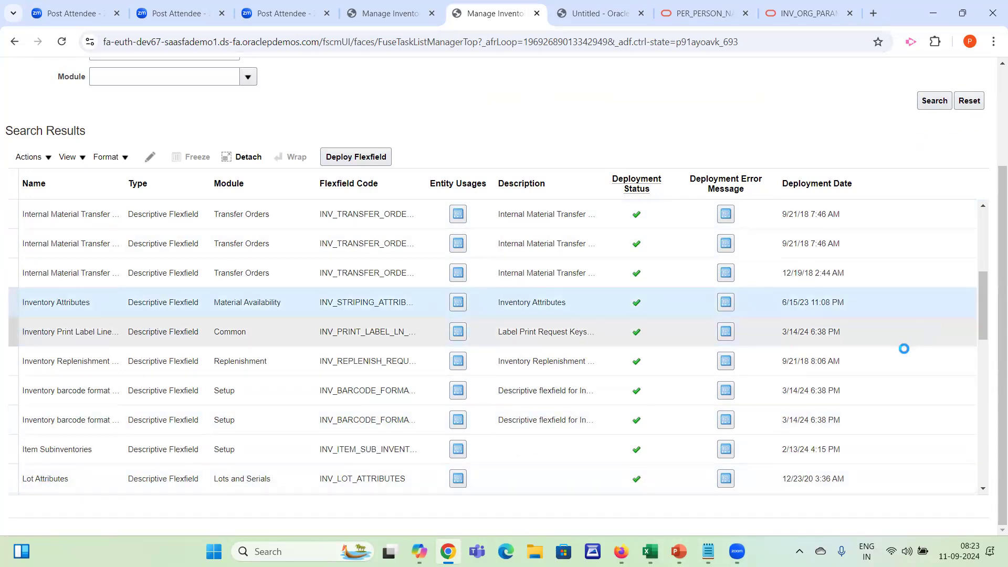
{"action": "scroll", "coordinate": [984, 370], "scroll_direction": "down", "scroll_amount": 1}
{"action": "scroll", "coordinate": [982, 371], "scroll_direction": "down", "scroll_amount": 4}
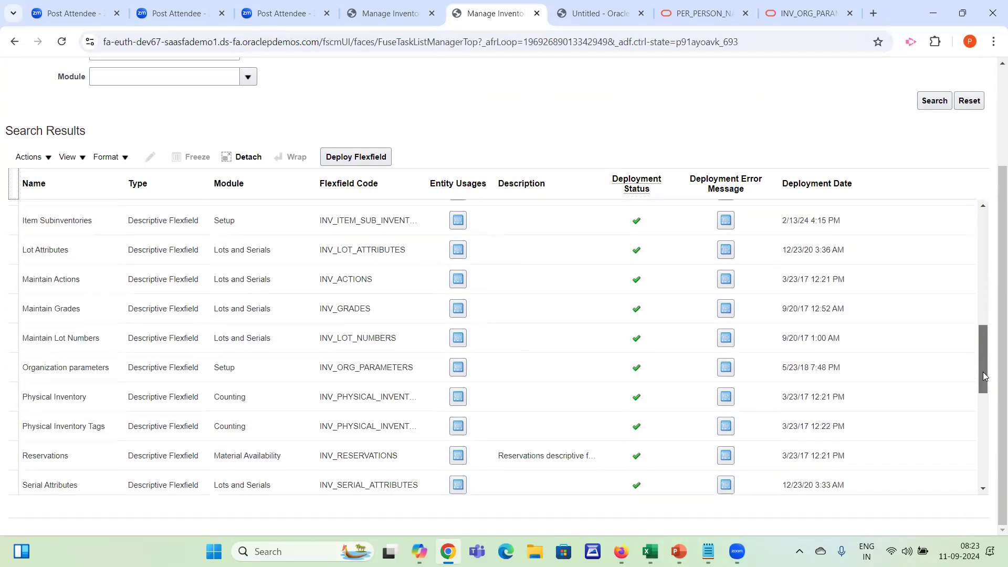
{"action": "scroll", "coordinate": [994, 339], "scroll_direction": "up", "scroll_amount": 3}
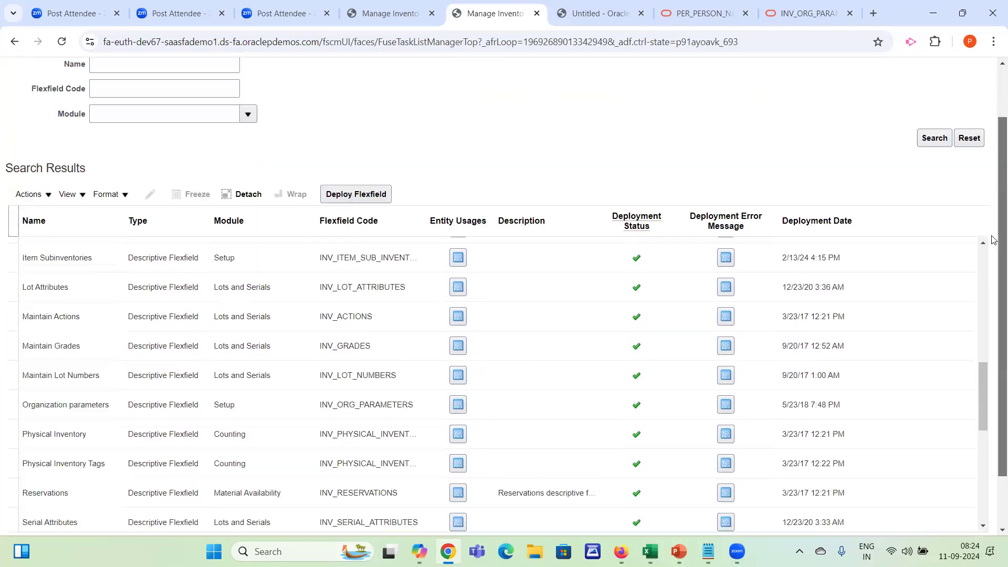
{"action": "left_click", "coordinate": [178, 406]}
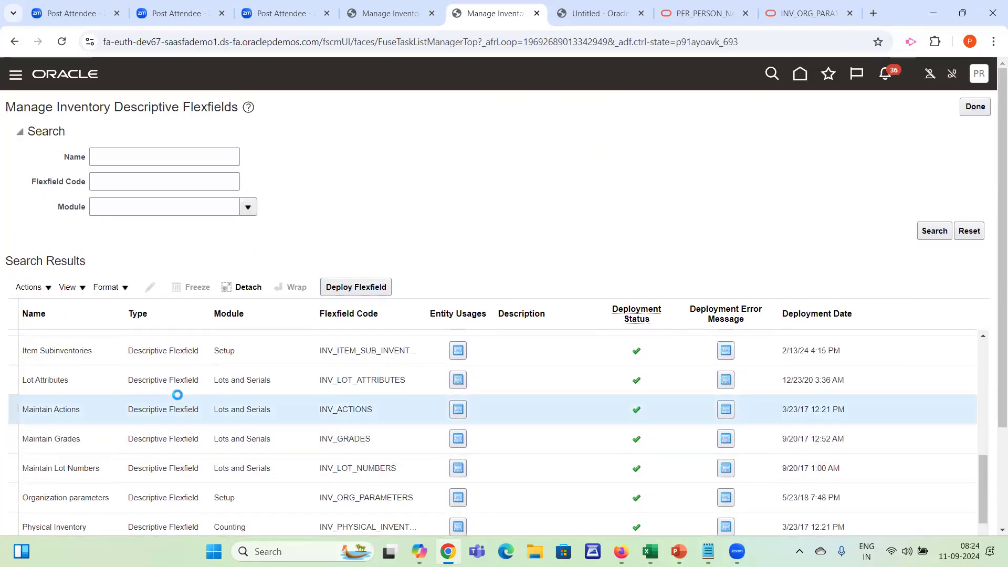
Search the inventory descriptive flexfields by the name %Org%
{"action": "left_click", "coordinate": [146, 153]}
{"action": "type", "text": "%Org%"}
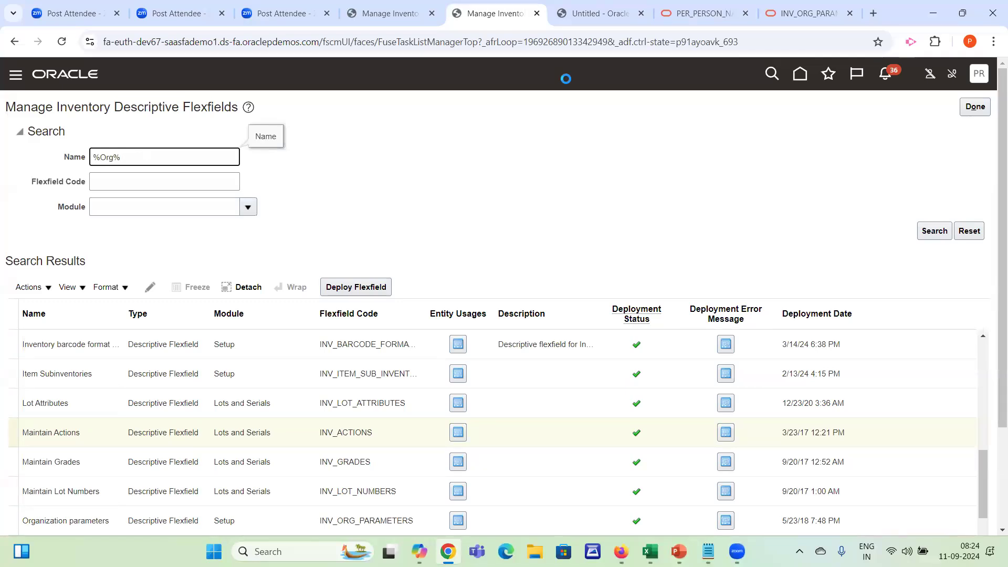
{"action": "left_click", "coordinate": [930, 235]}
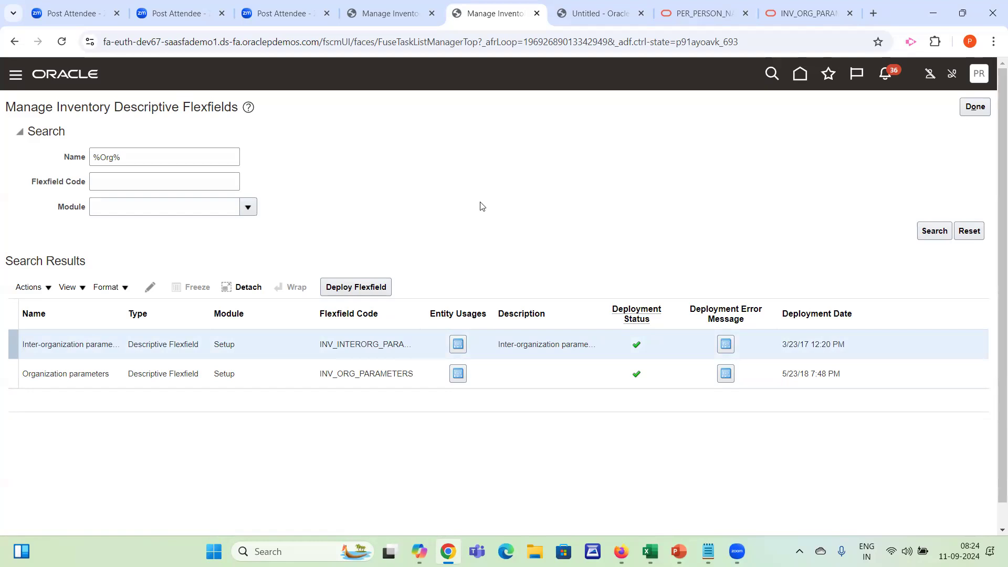
{"action": "left_click", "coordinate": [141, 158]}
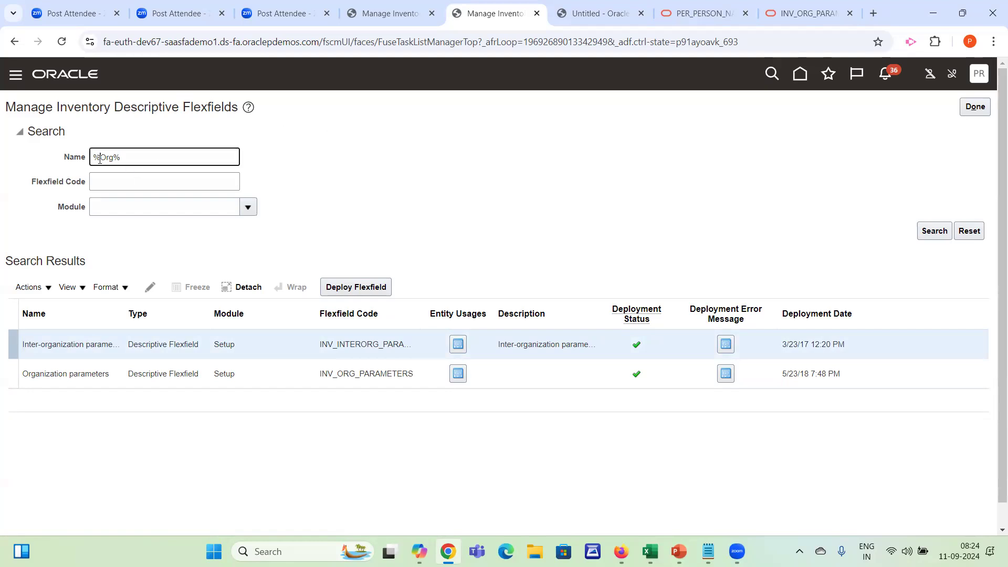
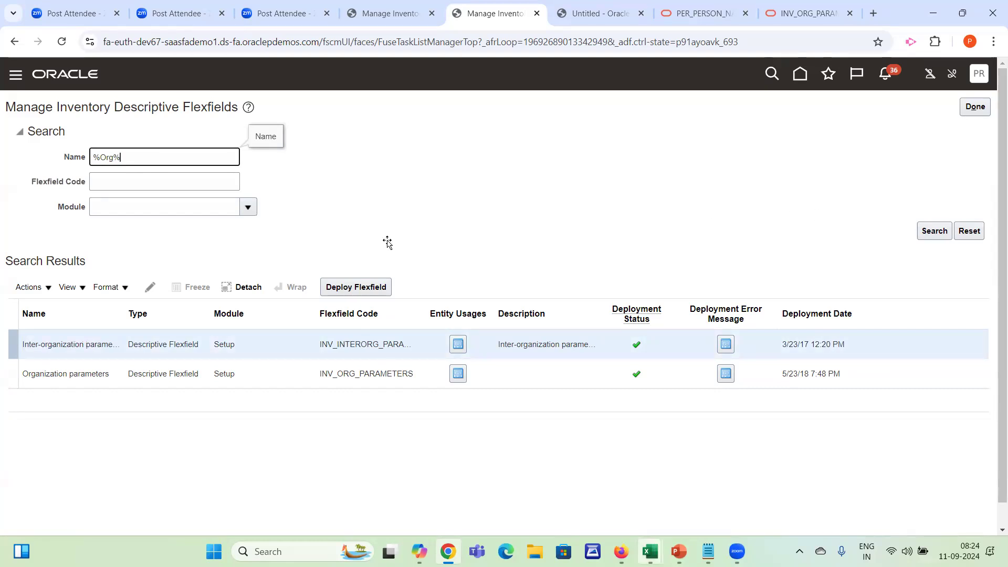
Switch to the Excel workbook and enter the wildcard pattern %Org% in cell G48
{"action": "key", "text": "alt+Tab"}
{"action": "type", "text": "%Org%"}
{"action": "key", "text": "Tab"}
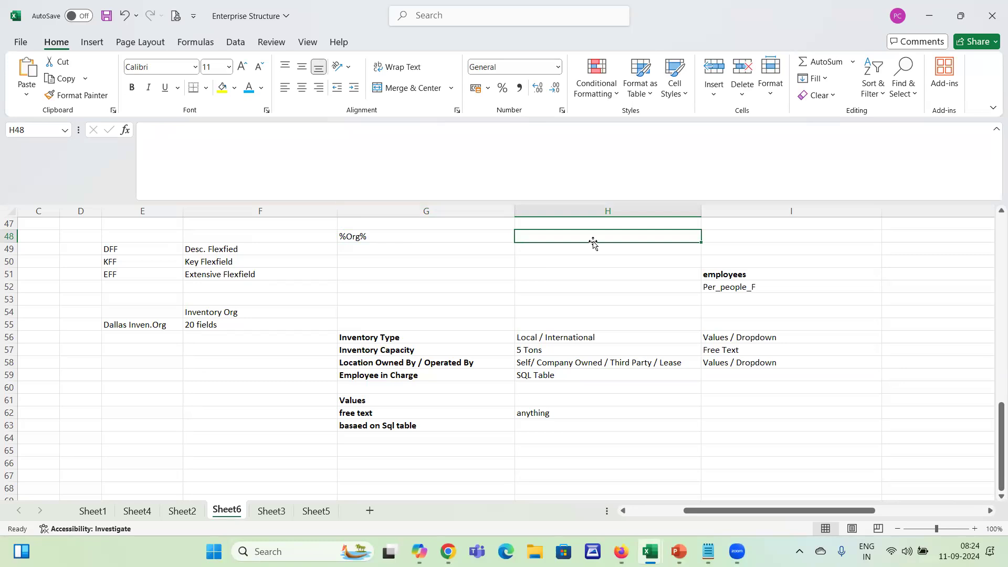
Enter the sample text "Inven Org para" in cell H48 beside the wildcard pattern
{"action": "type", "text": "Org"}
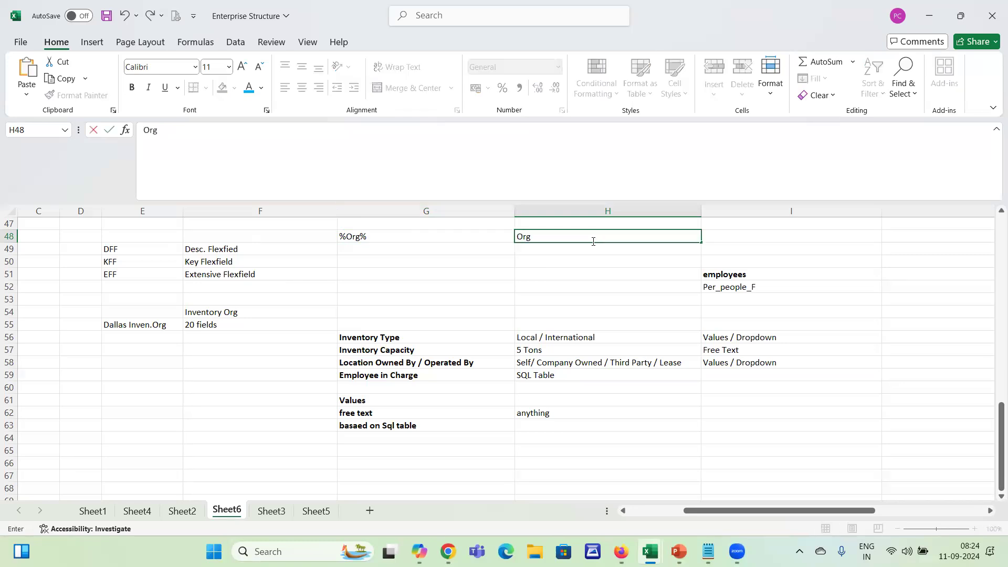
{"action": "key", "text": "BackSpace"}
{"action": "key", "text": "BackSpace"}
{"action": "key", "text": "BackSpace"}
{"action": "type", "text": "Inven Org"}
{"action": "key", "text": "Return"}
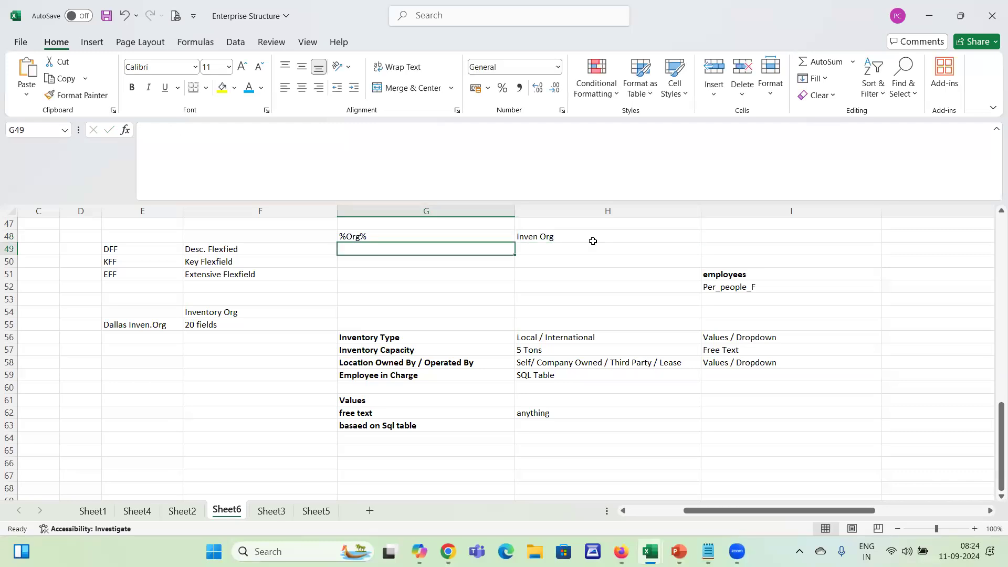
{"action": "left_click", "coordinate": [592, 241]}
{"action": "double_click", "coordinate": [592, 241]}
{"action": "double_click", "coordinate": [597, 237]}
{"action": "type", "text": "para"}
{"action": "key", "text": "Return"}
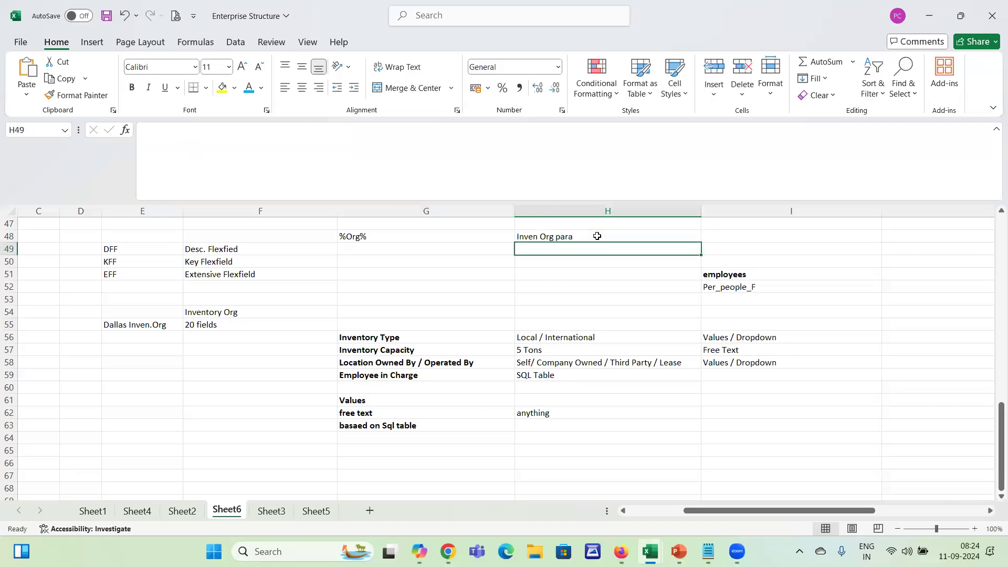
Add the wildcard patterns %Org in cell G49 and Org% in cell G50
{"action": "key", "text": "Left"}
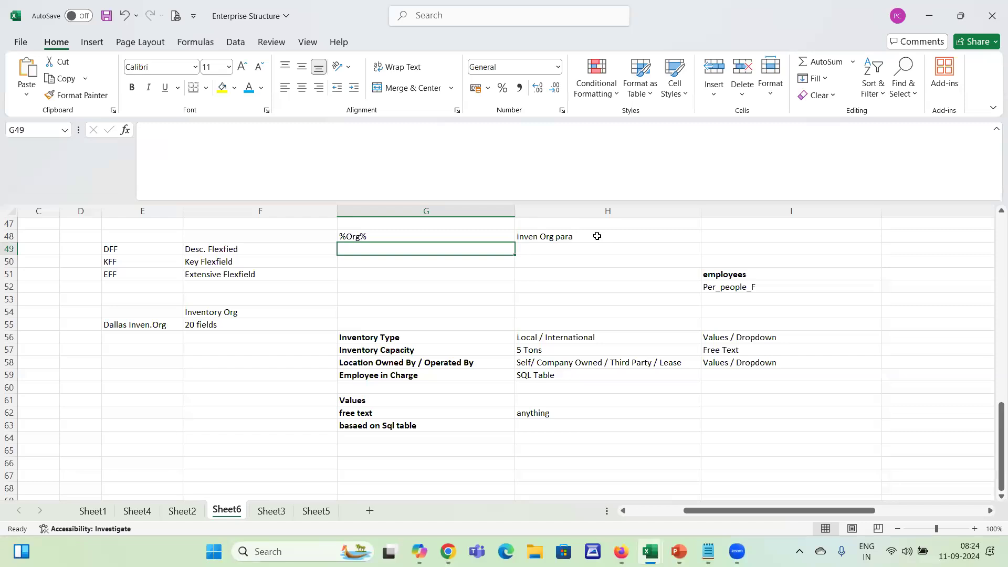
{"action": "type", "text": "%Org"}
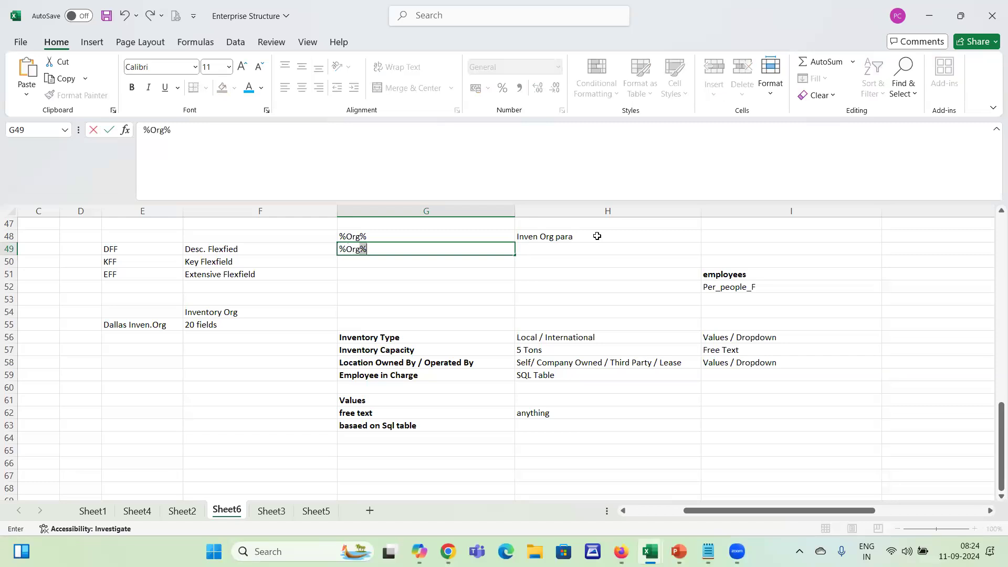
{"action": "key", "text": "BackSpace"}
{"action": "key", "text": "Tab"}
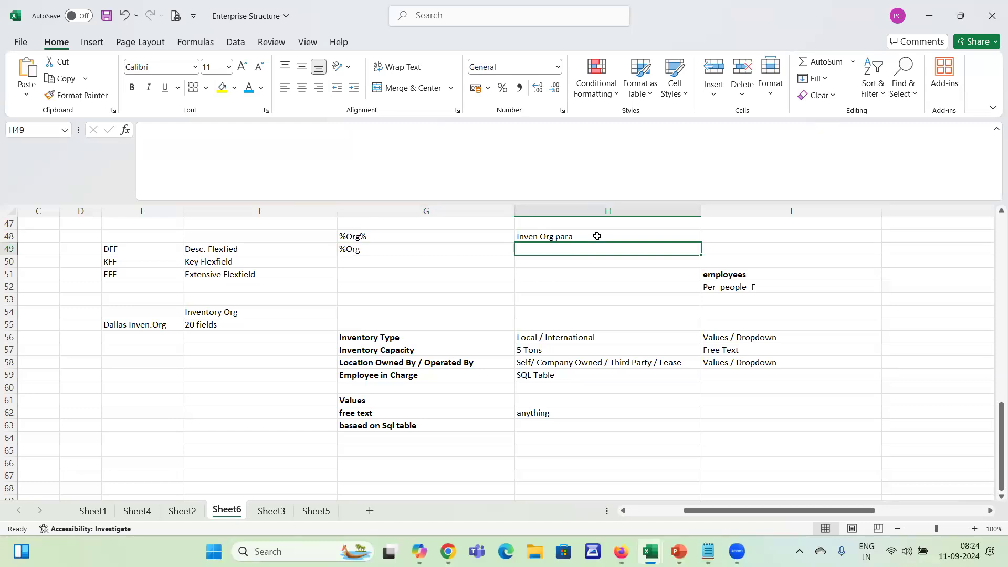
{"action": "key", "text": "shift+Tab"}
{"action": "key", "text": "Down"}
{"action": "type", "text": "Org%"}
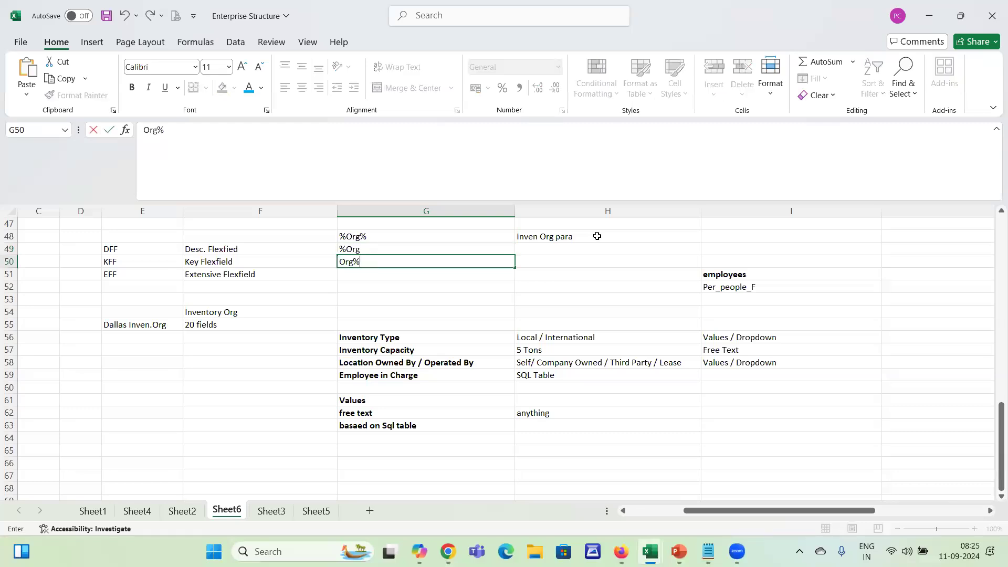
{"action": "key", "text": "Tab"}
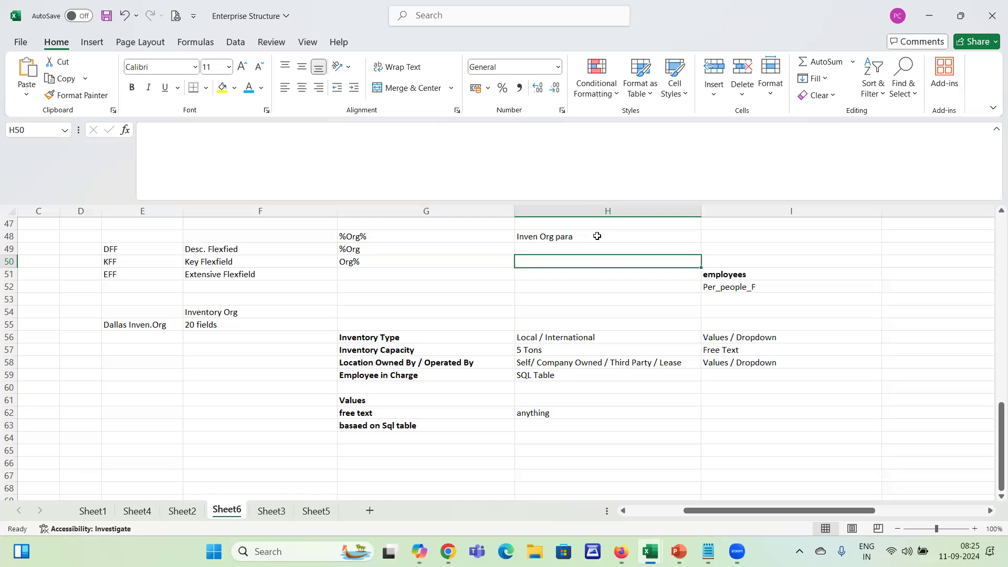
Go through the three wildcard patterns in cells G48 to G50 one by one
{"action": "left_click", "coordinate": [356, 238]}
{"action": "left_click", "coordinate": [351, 251]}
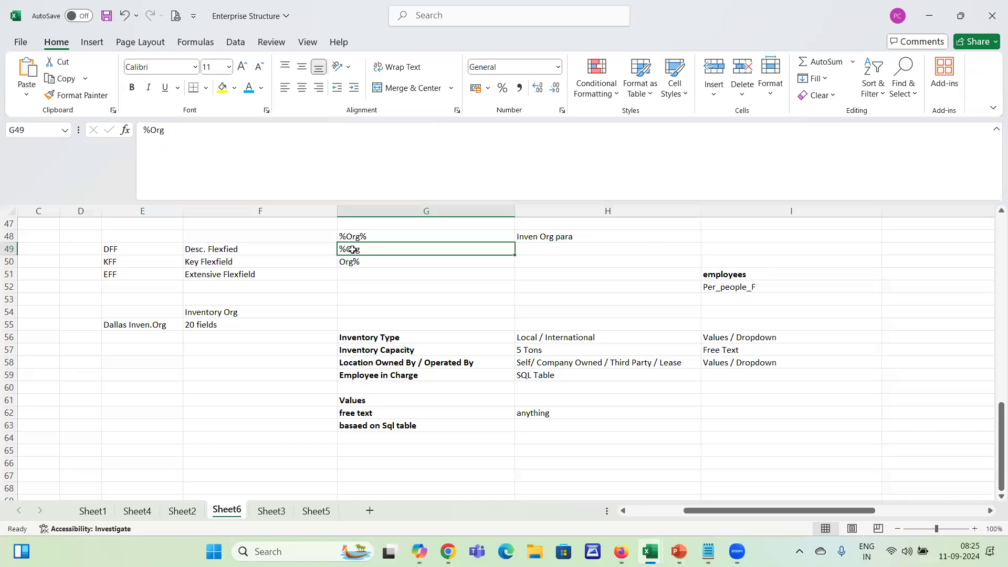
{"action": "left_click", "coordinate": [342, 267]}
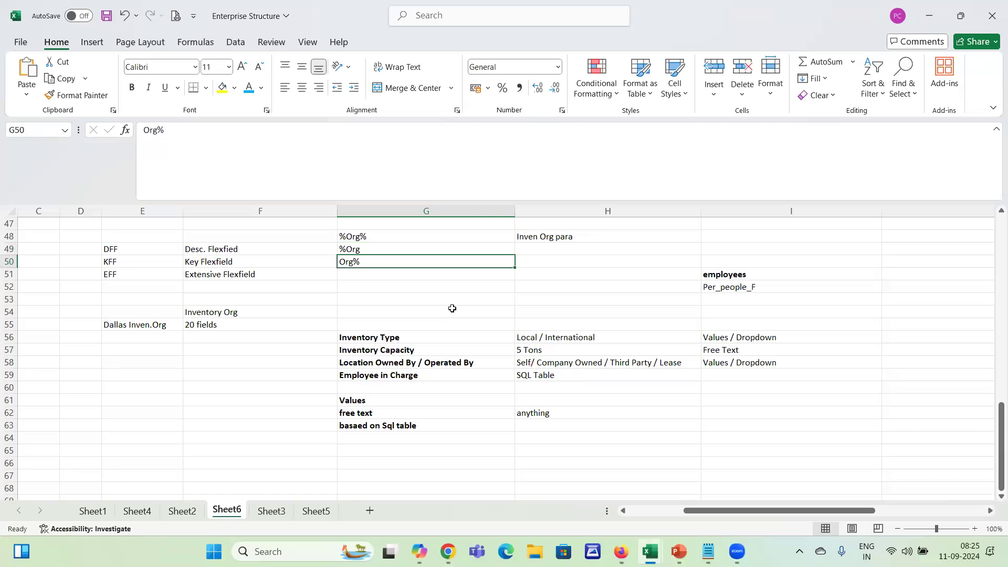
Switch back to Chrome and select the Organization parameters flexfield in the search results, highlighting its name
{"action": "key", "text": "alt+Tab"}
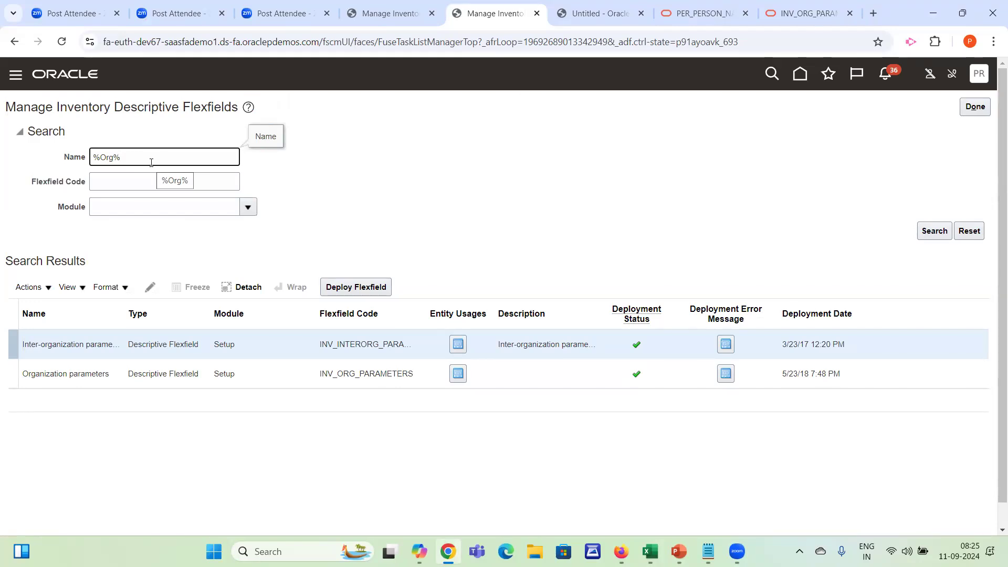
{"action": "left_click", "coordinate": [92, 376]}
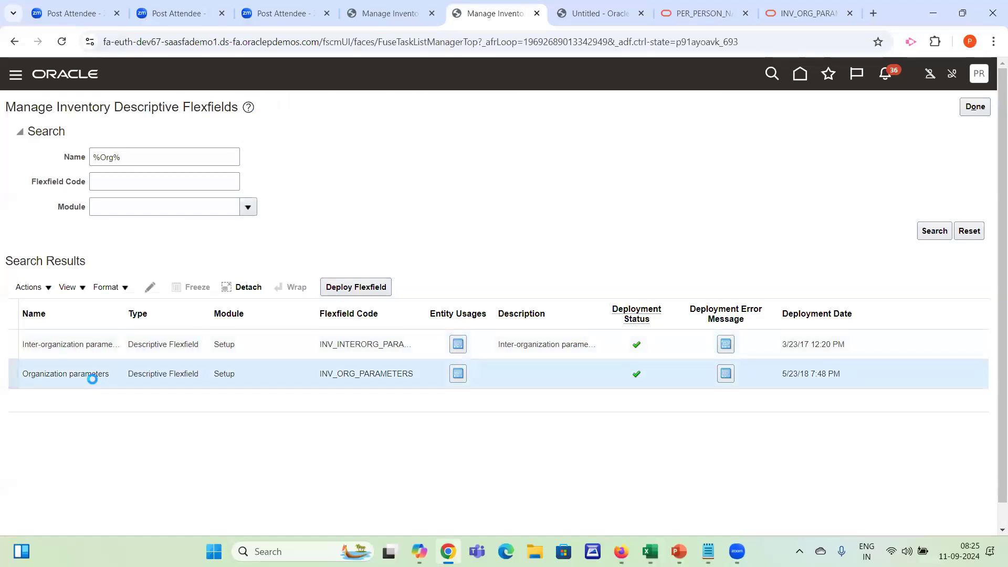
{"action": "triple_click", "coordinate": [34, 374]}
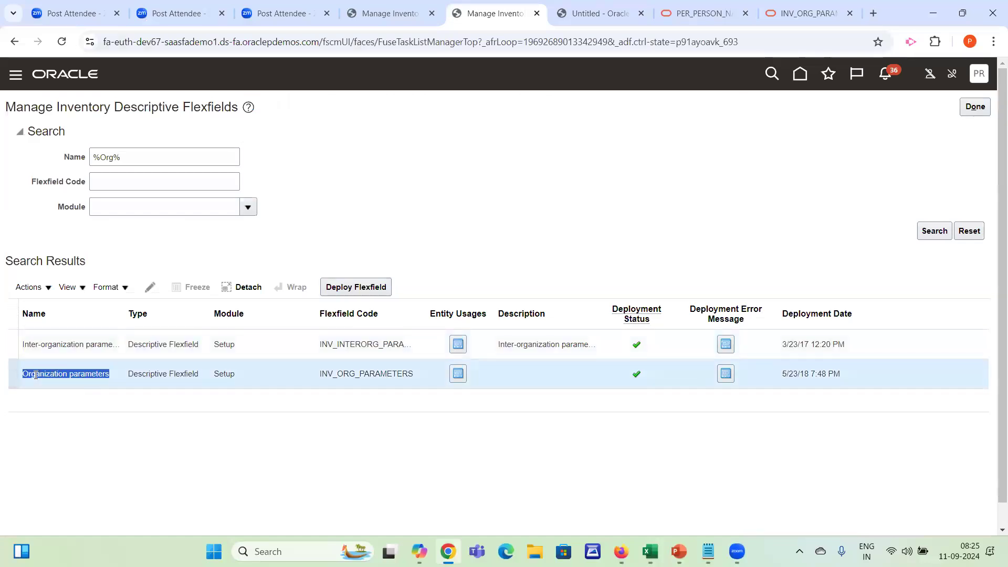
Compare the Additional Information section of the Dallas Warehouse parameters with the Manage Inventory Descriptive Flexfields page, highlighting both headings
{"action": "left_click", "coordinate": [377, 12]}
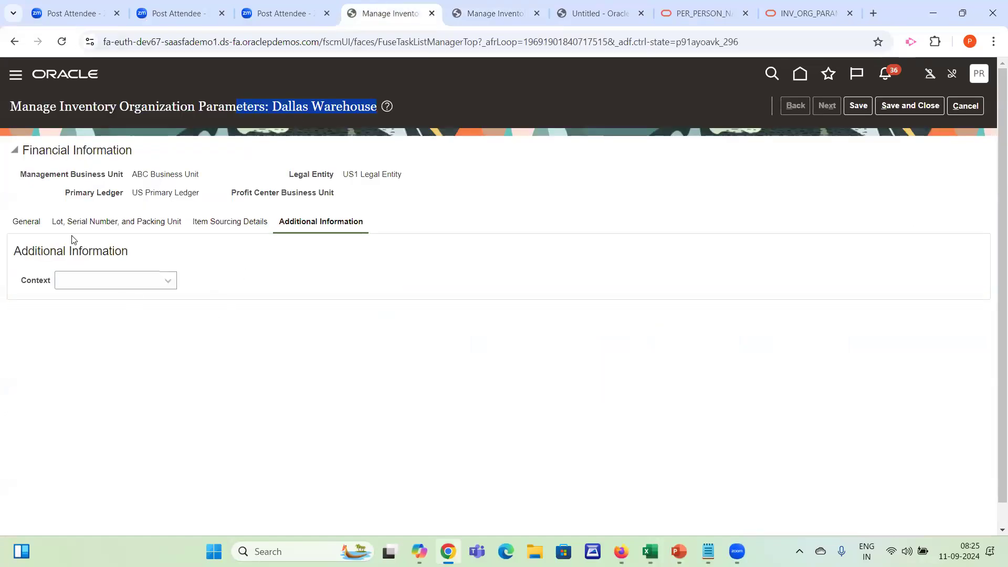
{"action": "left_click_drag", "start_coordinate": [16, 248], "coordinate": [253, 289]}
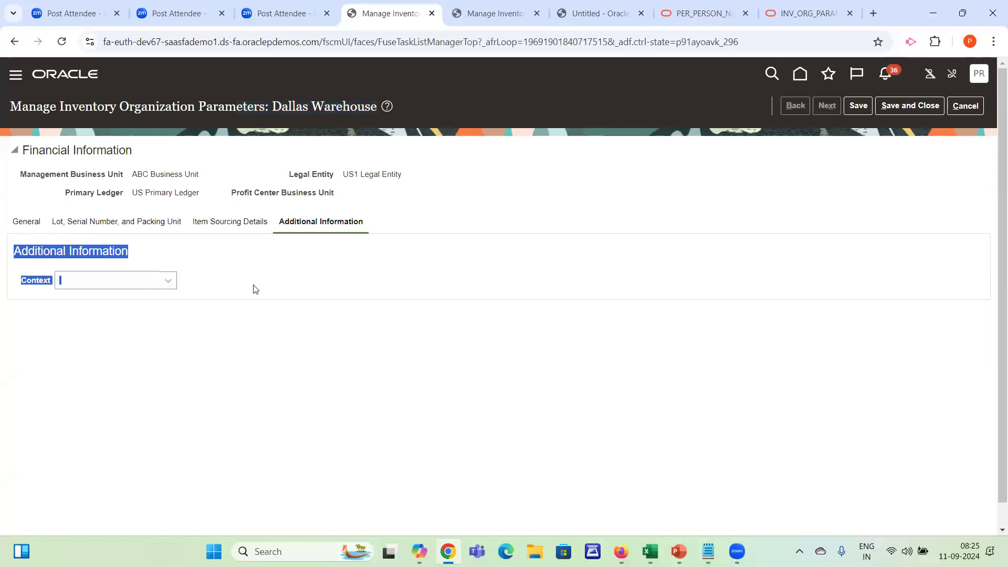
{"action": "left_click", "coordinate": [254, 291]}
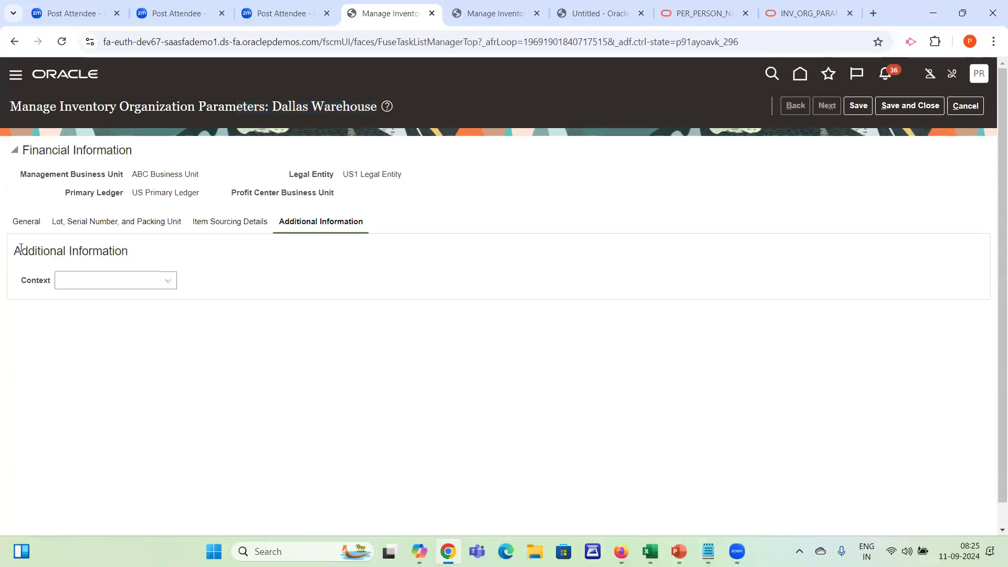
{"action": "left_click_drag", "start_coordinate": [13, 250], "coordinate": [145, 258]}
{"action": "left_click", "coordinate": [145, 258]}
{"action": "left_click", "coordinate": [484, 7]}
{"action": "left_click_drag", "start_coordinate": [8, 103], "coordinate": [237, 109]}
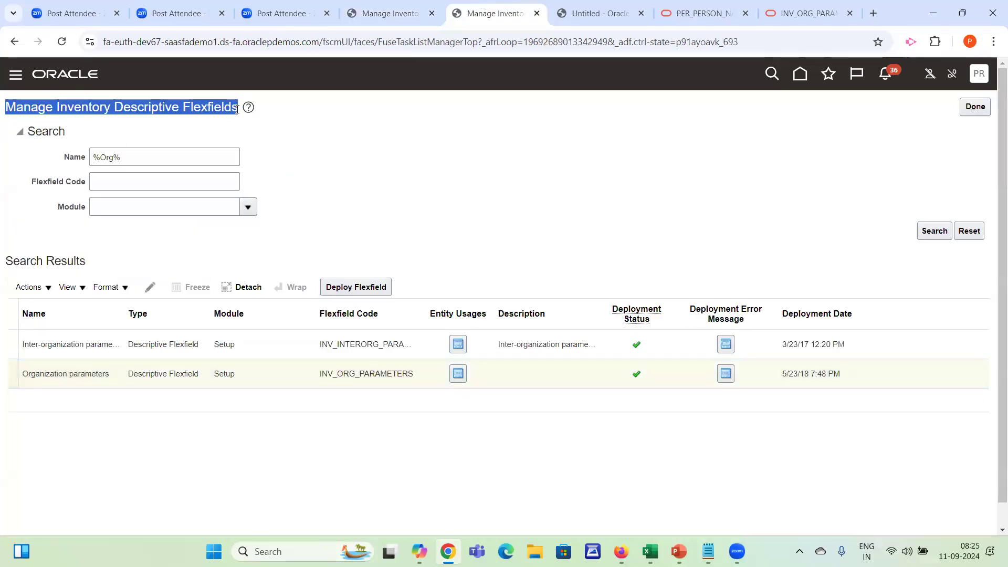
{"action": "left_click", "coordinate": [237, 109]}
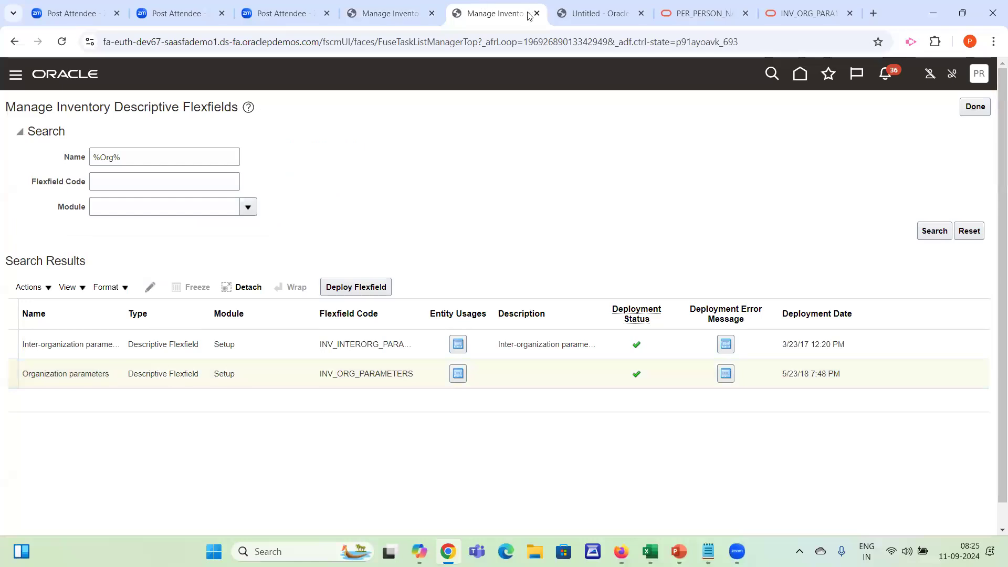
Return to the Dallas Warehouse organization parameters page and turn on Highlight Flexfields
{"action": "left_click", "coordinate": [370, 14]}
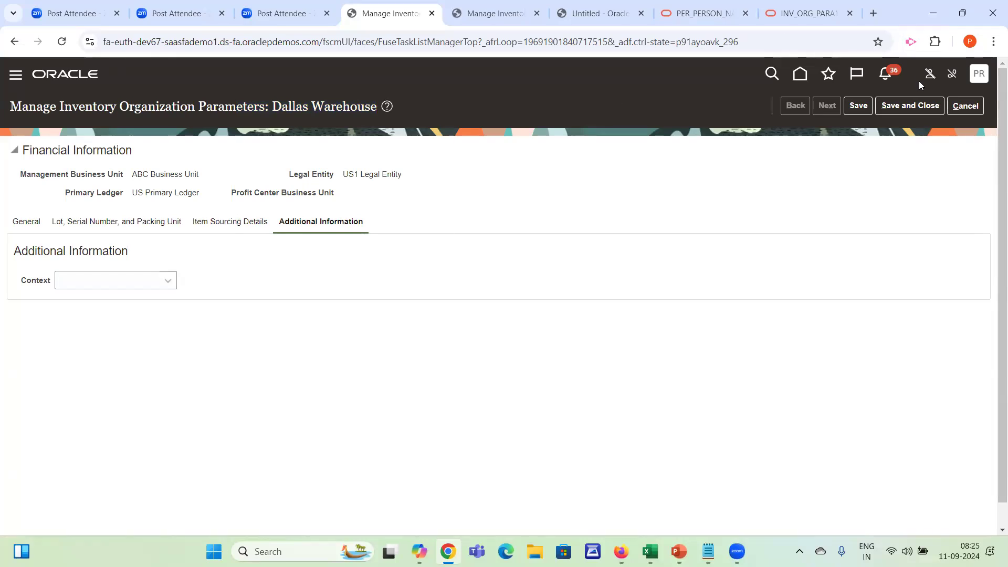
{"action": "left_click", "coordinate": [975, 80]}
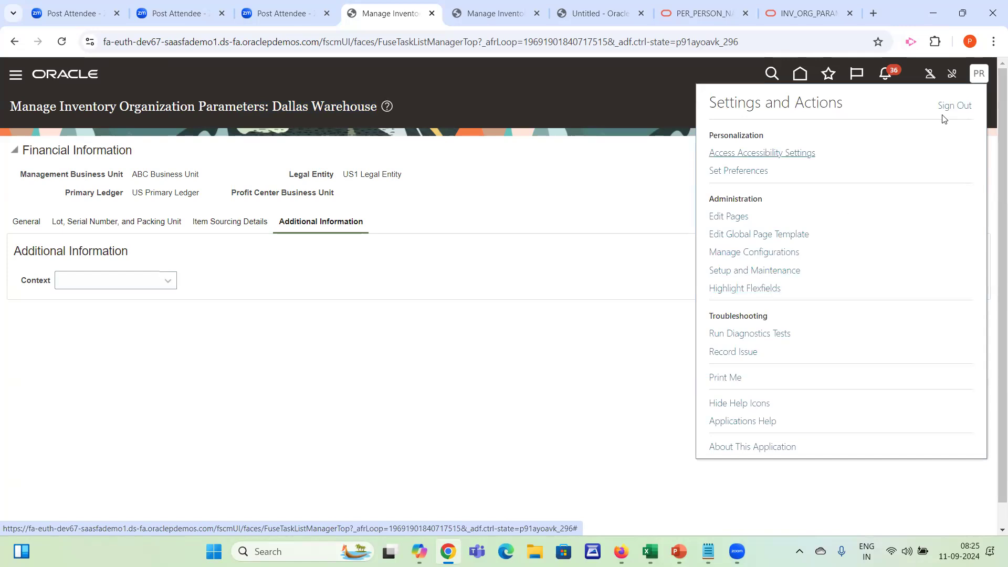
{"action": "left_click", "coordinate": [978, 78]}
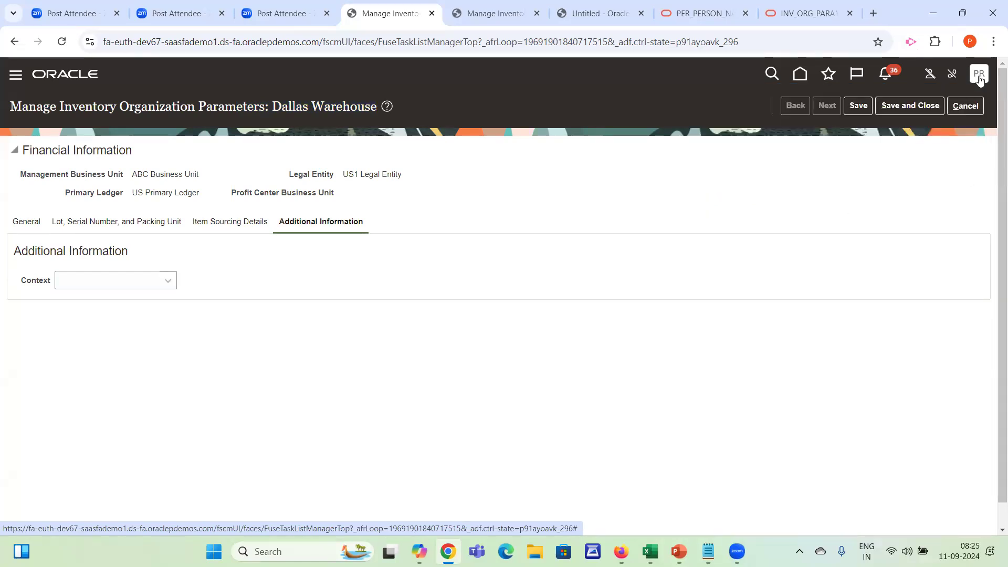
{"action": "left_click", "coordinate": [978, 78]}
{"action": "left_click", "coordinate": [744, 288]}
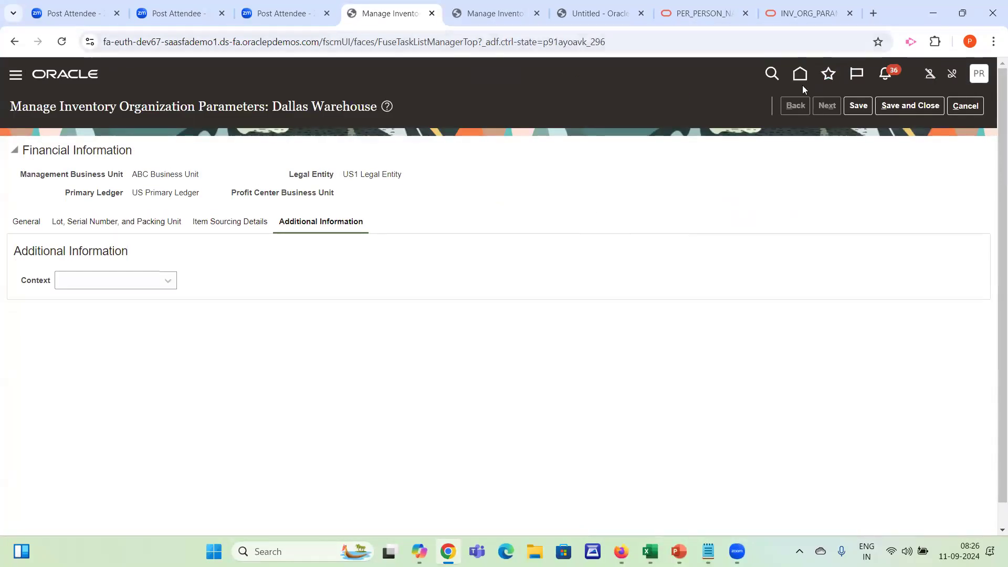
Go to the home page and open Setup and Maintenance
{"action": "left_click", "coordinate": [798, 76]}
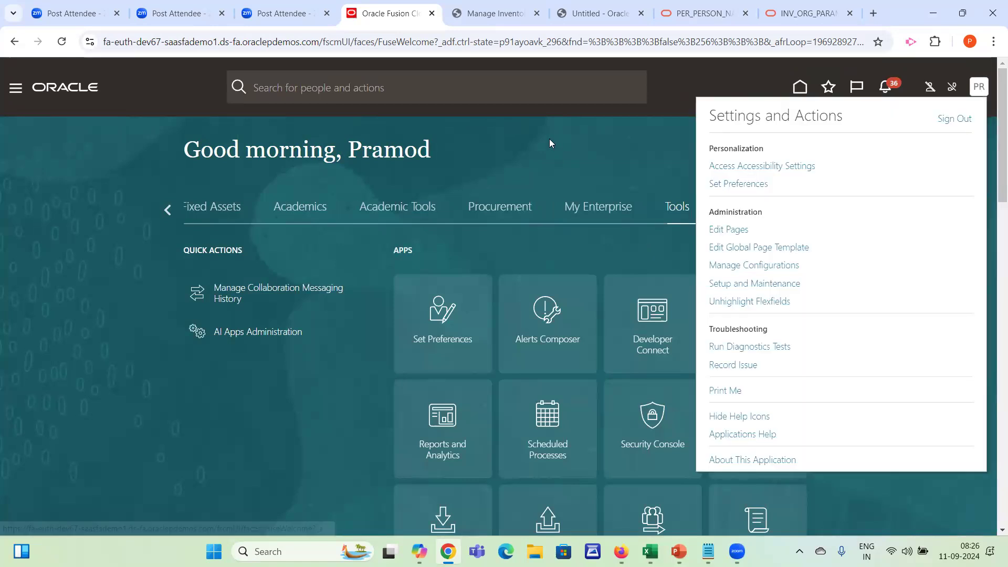
{"action": "left_click", "coordinate": [549, 138]}
{"action": "left_click", "coordinate": [979, 86]}
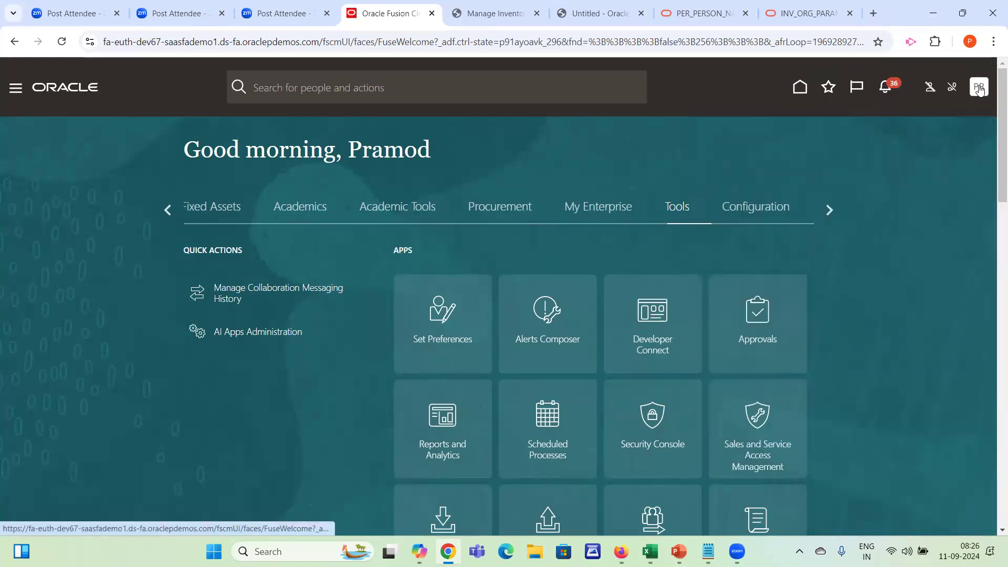
{"action": "left_click", "coordinate": [727, 284]}
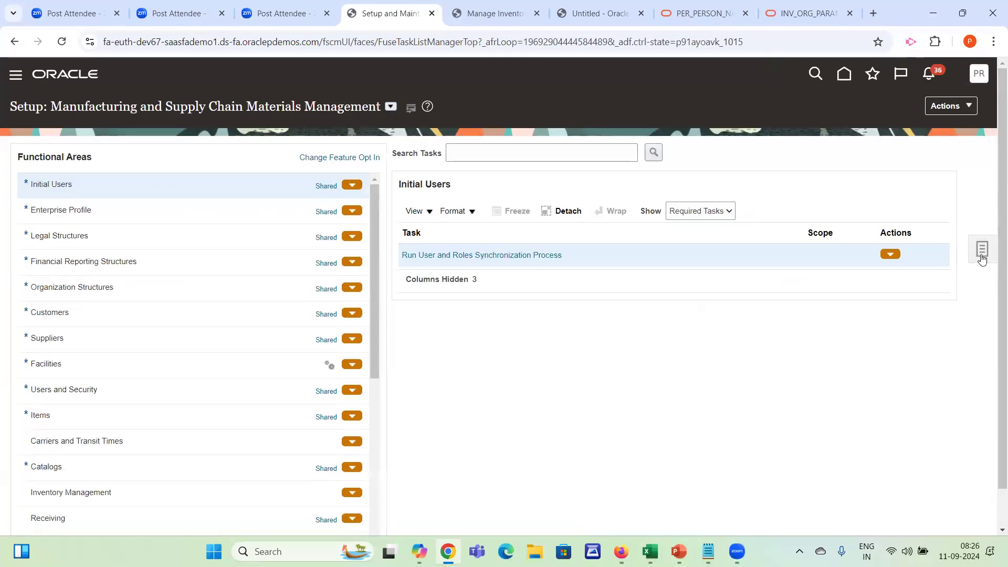
Search the setup tasks for "manage inventory org" and open the Manage Inventory Organizations task
{"action": "left_click", "coordinate": [981, 250]}
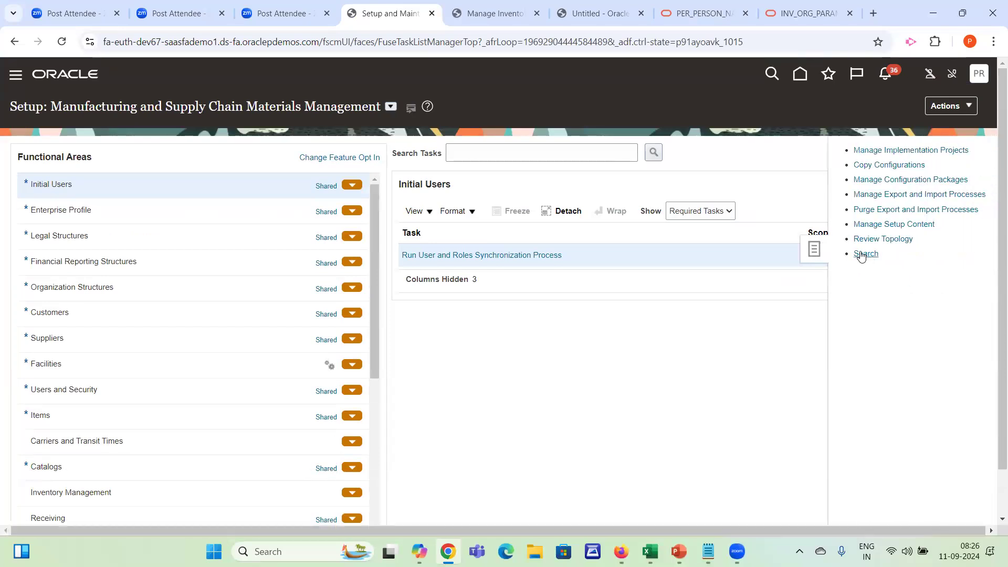
{"action": "left_click", "coordinate": [861, 255]}
{"action": "left_click", "coordinate": [262, 155]}
{"action": "type", "text": "manage inven"}
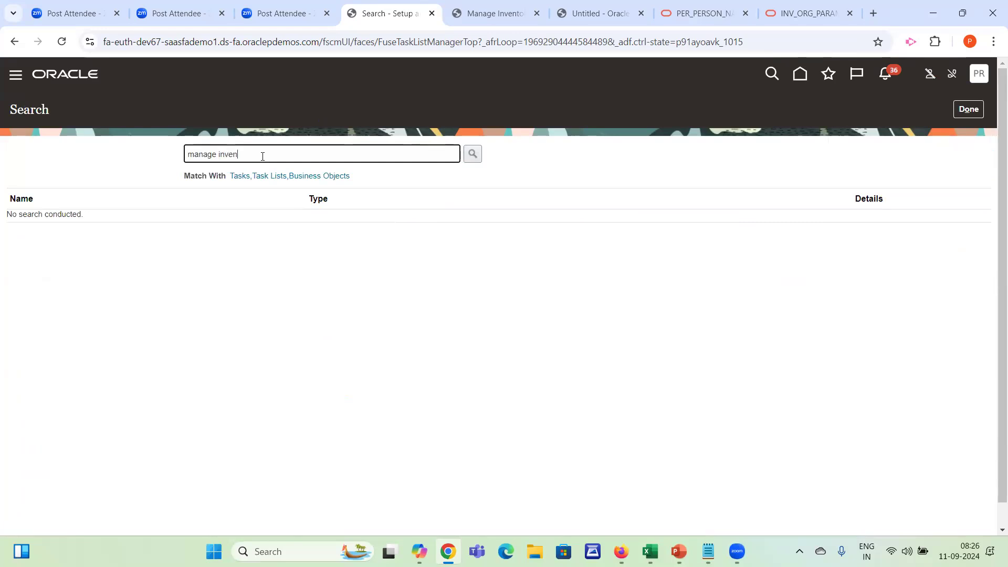
{"action": "type", "text": "tory org"}
{"action": "key", "text": "Return"}
{"action": "left_click", "coordinate": [60, 259]}
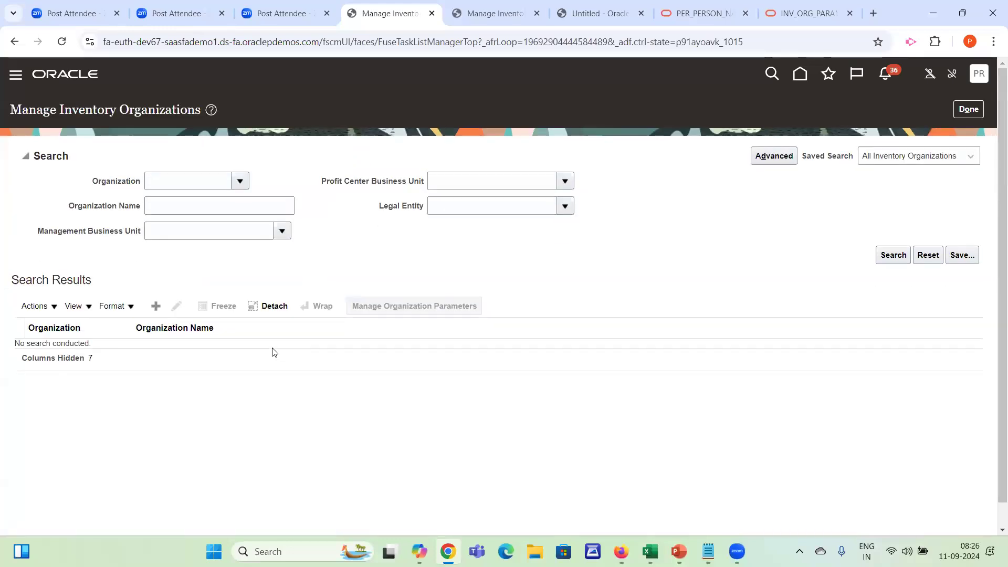
Search the inventory organizations by the organization name Dallas
{"action": "left_click", "coordinate": [191, 208]}
{"action": "type", "text": "Dala"}
{"action": "key", "text": "BackSpace"}
{"action": "type", "text": "l"}
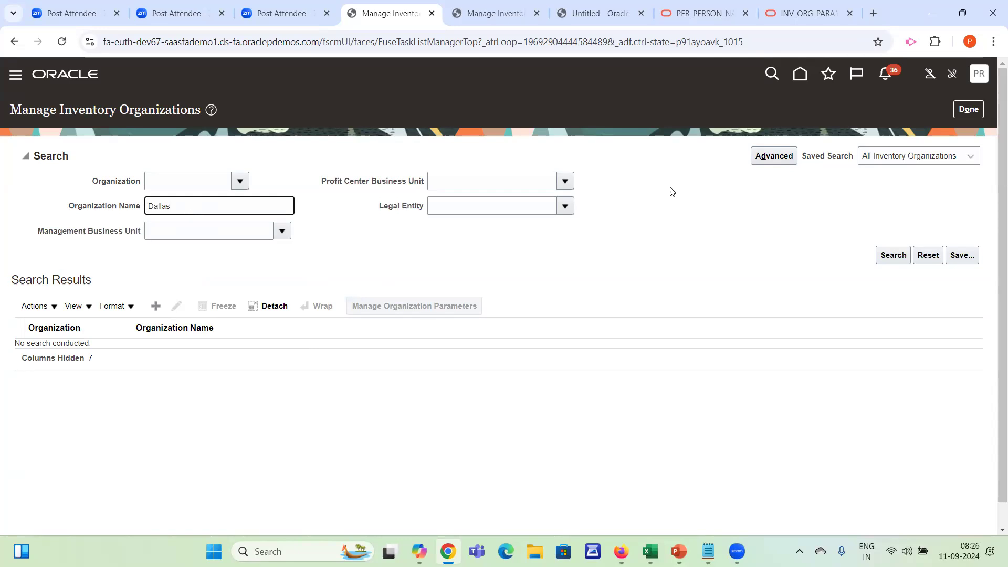
{"action": "type", "text": "as"}
{"action": "left_click", "coordinate": [892, 256]}
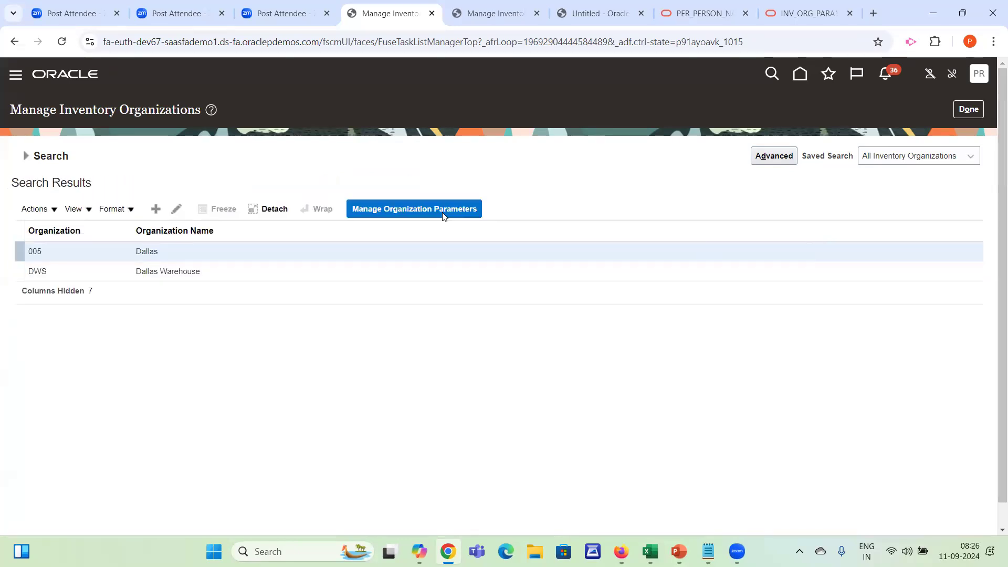
{"action": "left_click", "coordinate": [205, 267]}
{"action": "left_click", "coordinate": [399, 204]}
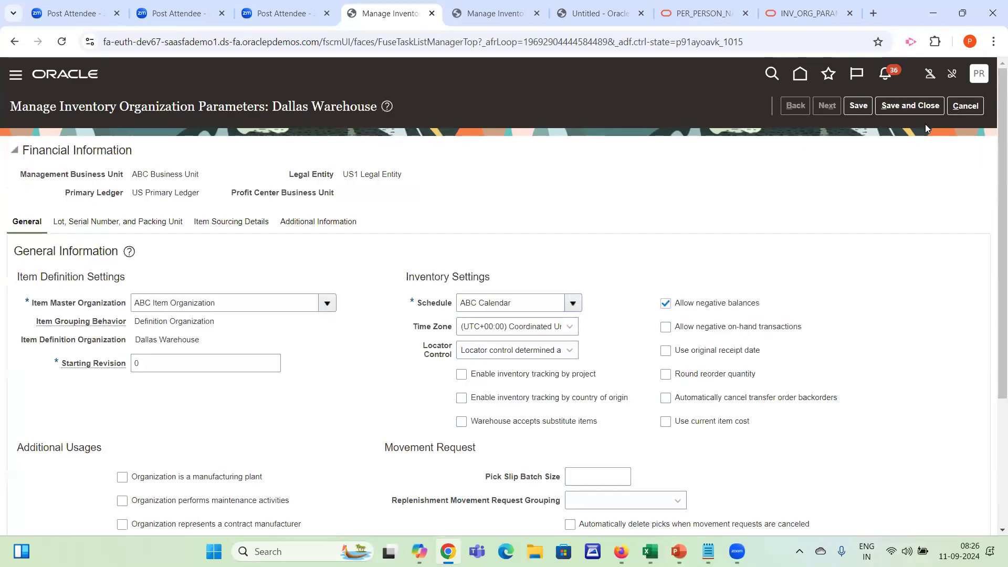
{"action": "left_click", "coordinate": [965, 105]}
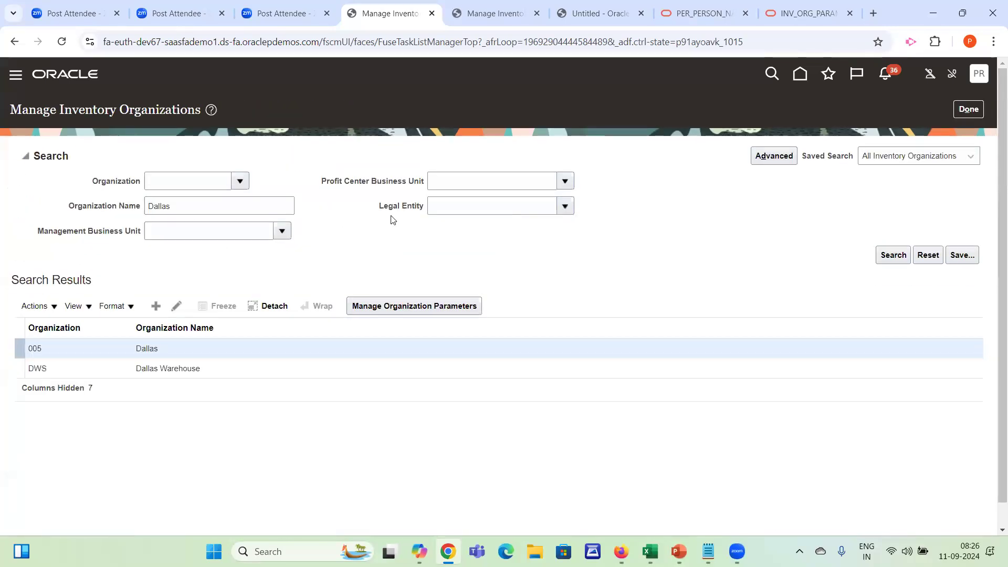
{"action": "left_click", "coordinate": [238, 367]}
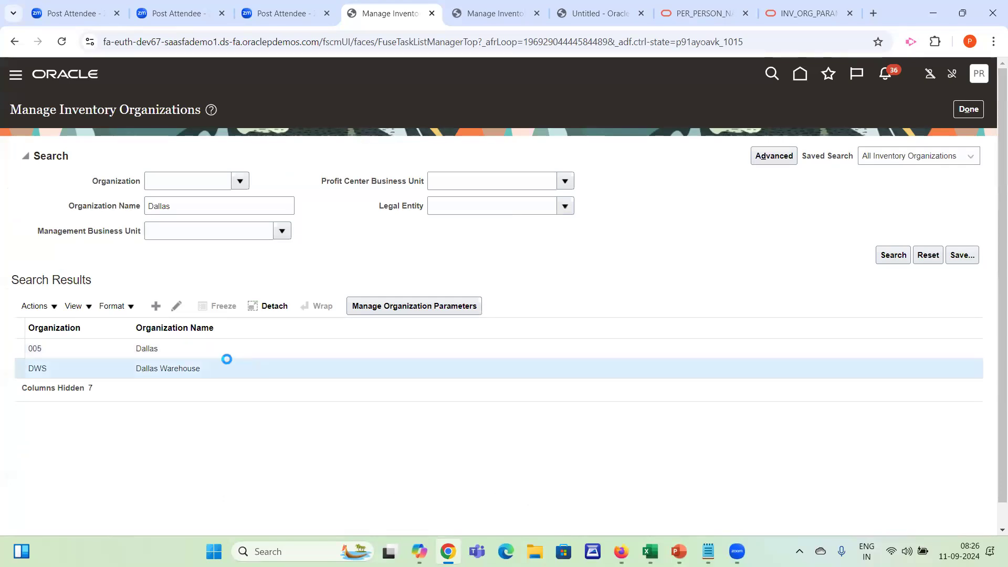
{"action": "left_click", "coordinate": [177, 306]}
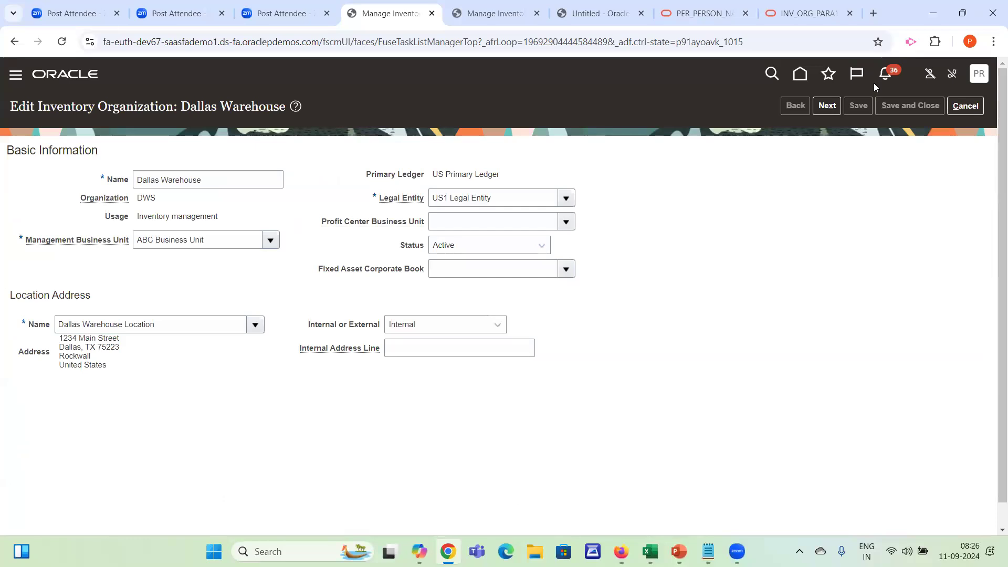
{"action": "left_click", "coordinate": [965, 106]}
Open the Dallas Warehouse organization parameters and inspect the Context field of the Additional Information section
{"action": "left_click", "coordinate": [395, 308]}
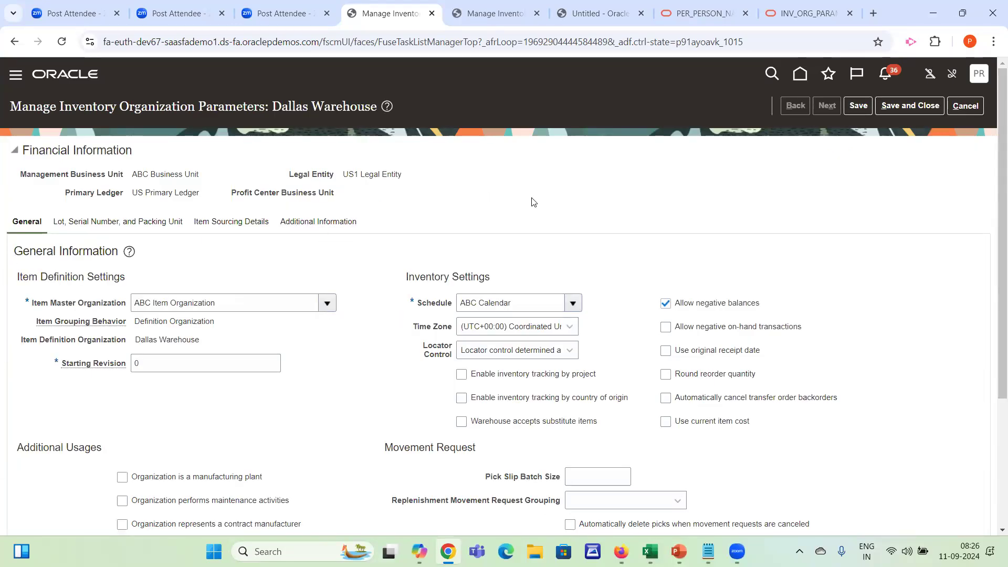
{"action": "left_click", "coordinate": [321, 220]}
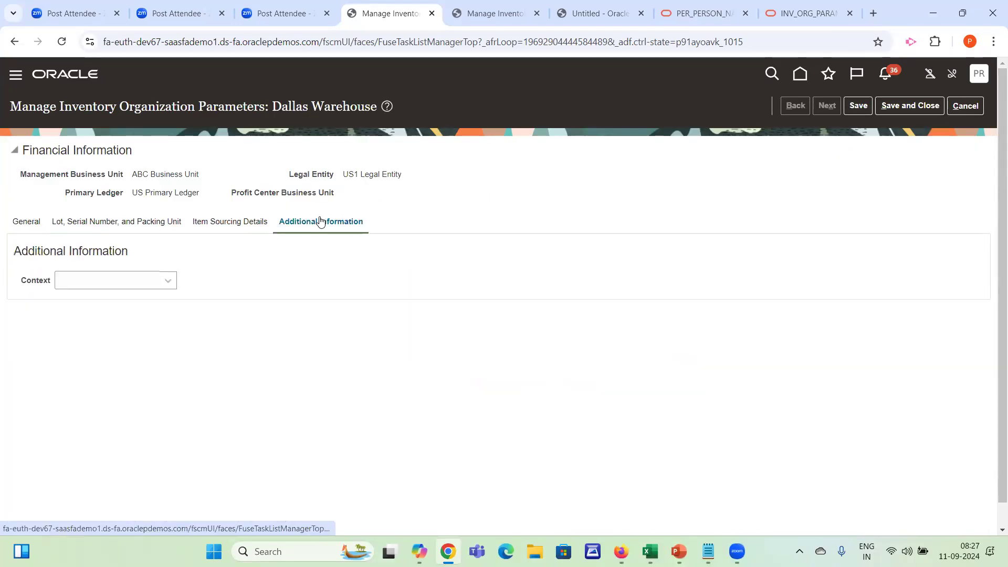
{"action": "left_click", "coordinate": [135, 279]}
{"action": "left_click", "coordinate": [378, 316]}
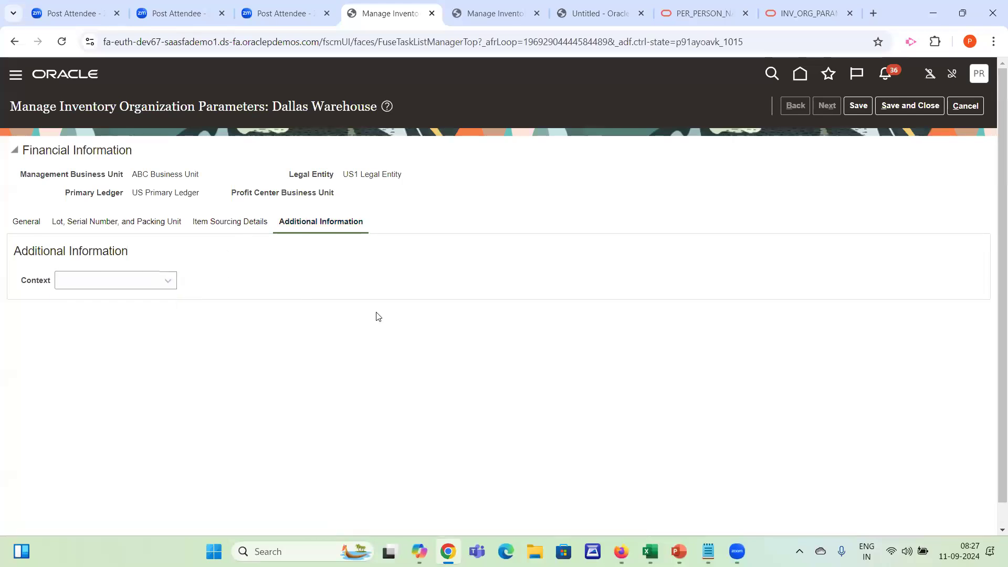
{"action": "left_click", "coordinate": [978, 74]}
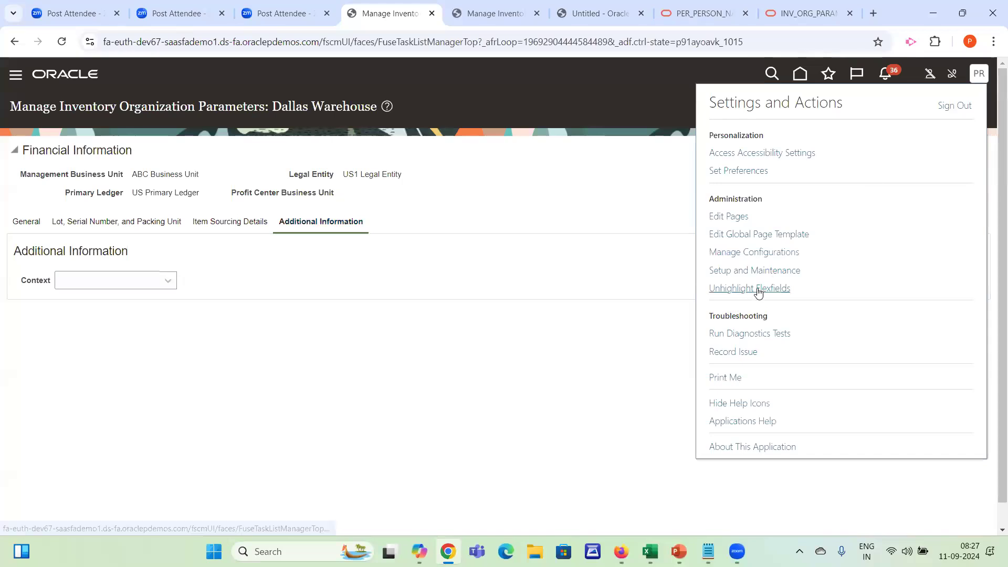
{"action": "left_click_drag", "start_coordinate": [12, 255], "coordinate": [167, 250]}
{"action": "left_click", "coordinate": [166, 250]}
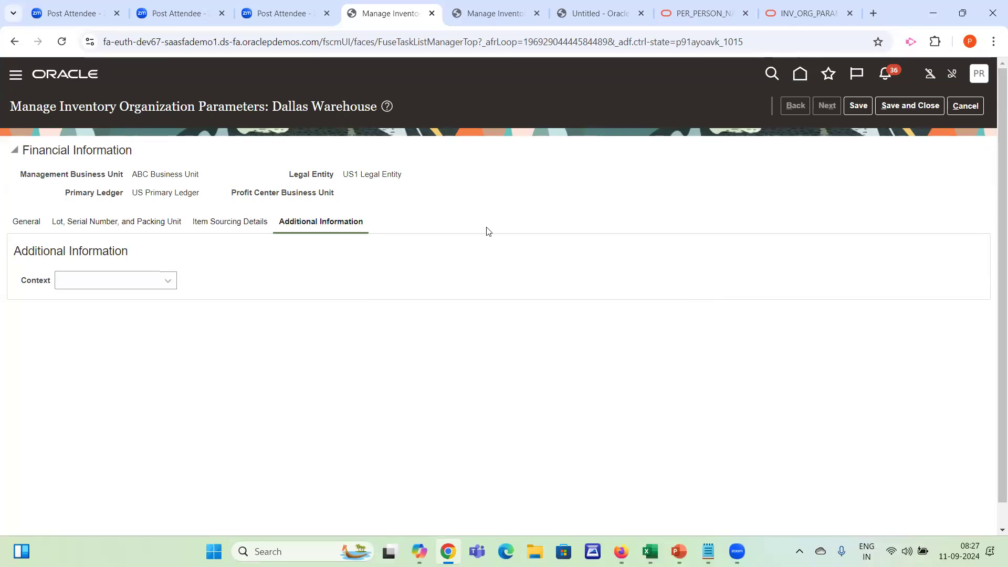
Open the Organization parameters descriptive flexfield (INV_ORG_PARAMETERS) for editing and start creating a global segment
{"action": "left_click", "coordinate": [595, 7]}
{"action": "left_click", "coordinate": [496, 12]}
{"action": "left_click", "coordinate": [95, 372]}
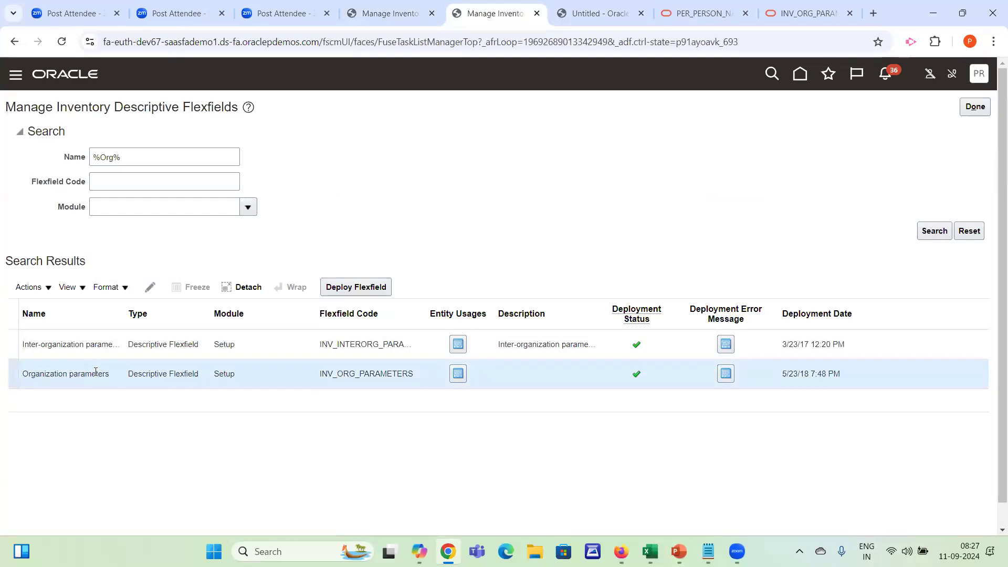
{"action": "left_click", "coordinate": [151, 289]}
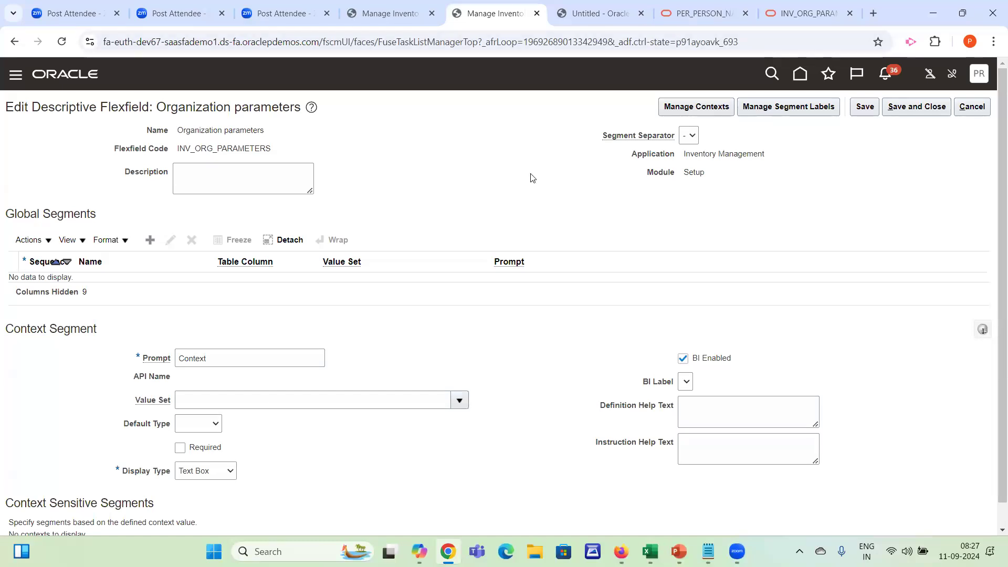
{"action": "left_click", "coordinate": [150, 240]}
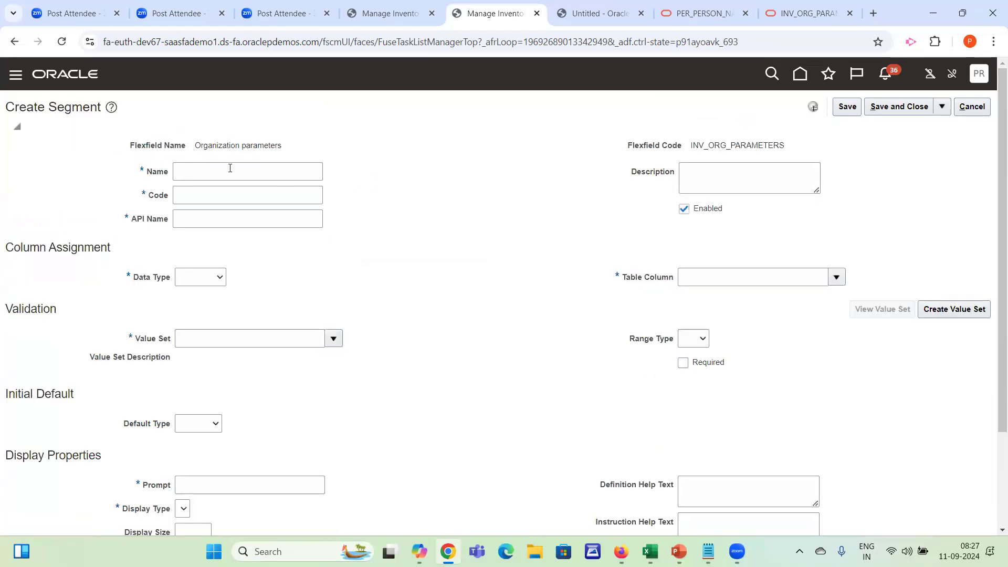
Switch to the Enterprise Structure workbook in Excel and copy the Inventory Type label in cell G56
{"action": "key", "text": "alt+Tab"}
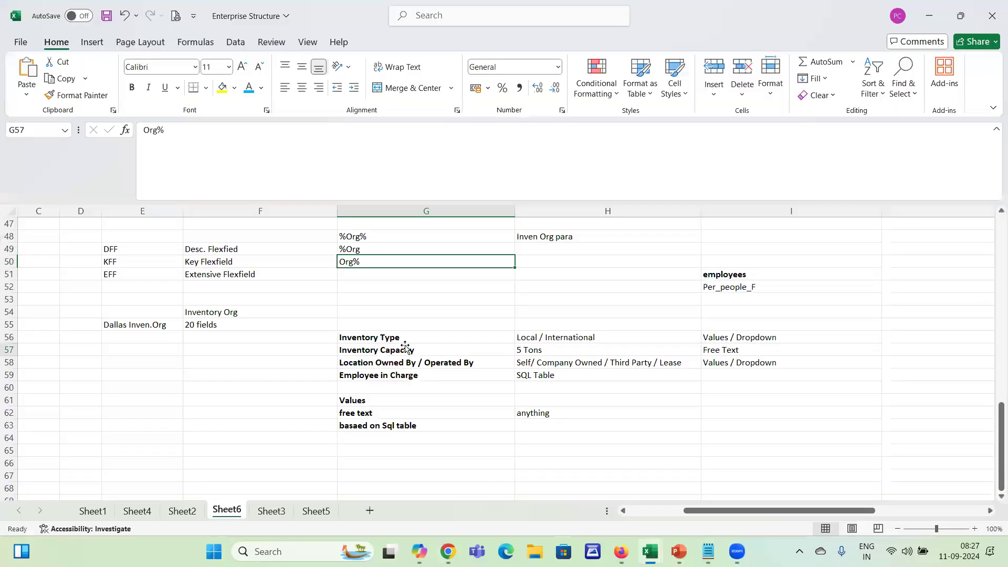
{"action": "left_click", "coordinate": [406, 346]}
{"action": "key", "text": "Up"}
{"action": "key", "text": "Down"}
{"action": "key", "text": "Down"}
{"action": "key", "text": "Down"}
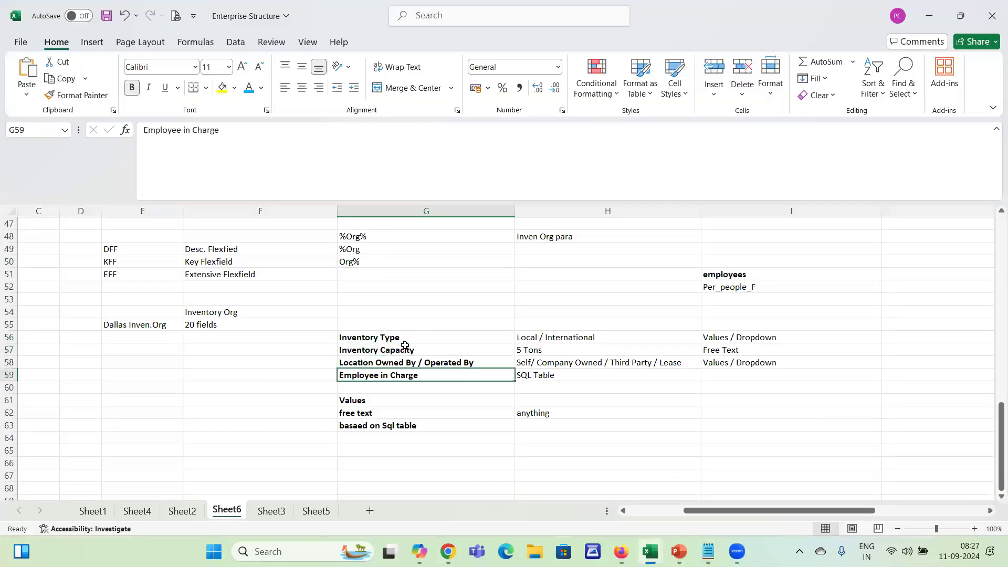
{"action": "key", "text": "Up"}
{"action": "key", "text": "Down"}
{"action": "key", "text": "Up"}
{"action": "key", "text": "Up"}
{"action": "key", "text": "Up"}
{"action": "key", "text": "Up"}
{"action": "key", "text": "Down"}
{"action": "key", "text": "Down"}
{"action": "key", "text": "Up"}
{"action": "key", "text": "ctrl+c"}
Return to the segment form in the browser and name the segment Inventory Type using the copied label
{"action": "key", "text": "alt+Tab"}
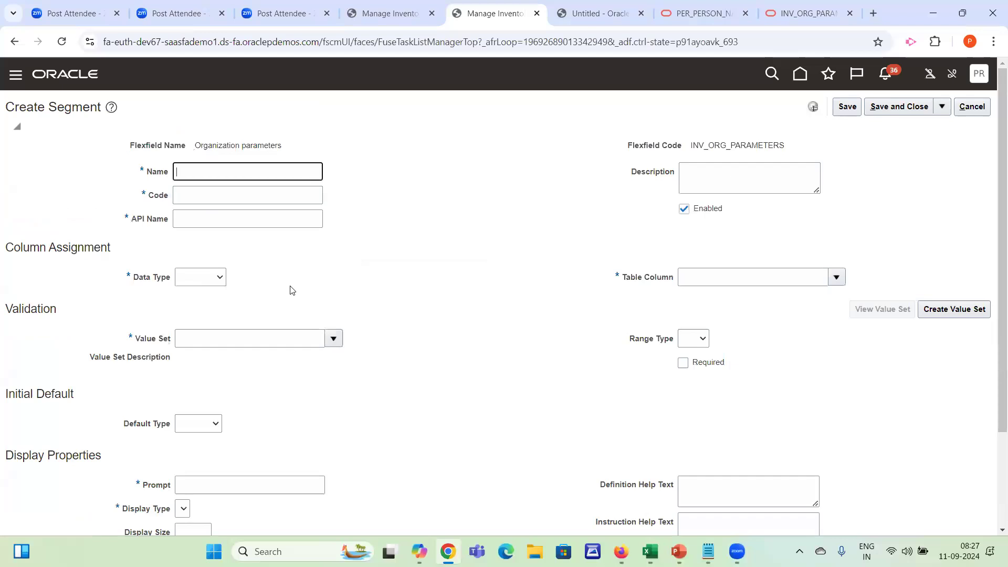
{"action": "key", "text": "ctrl+v"}
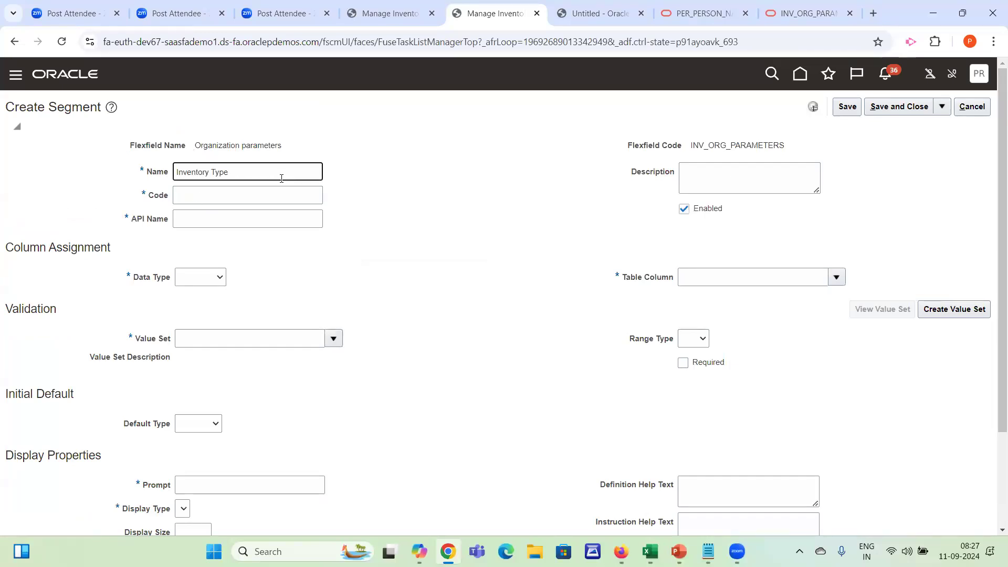
{"action": "key", "text": "Tab"}
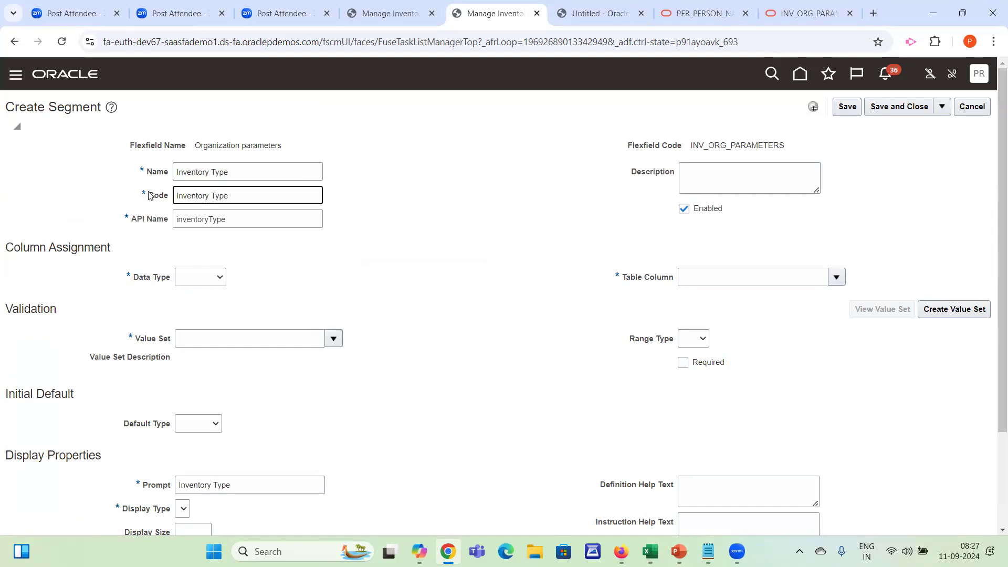
Remove the space from the segment's code so it reads InventoryType
{"action": "left_click", "coordinate": [150, 195]}
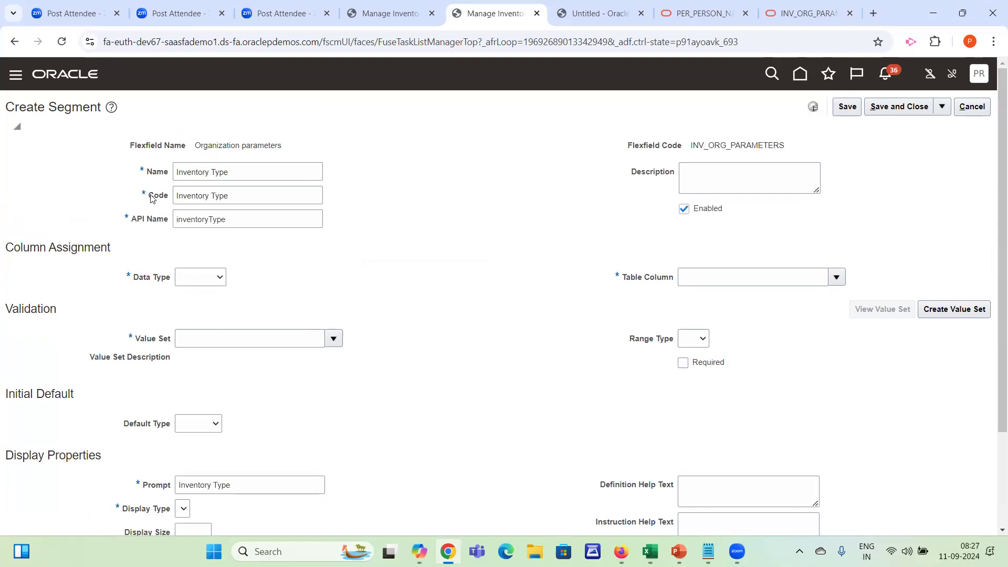
{"action": "left_click_drag", "start_coordinate": [151, 197], "coordinate": [169, 198]}
{"action": "left_click", "coordinate": [215, 196]}
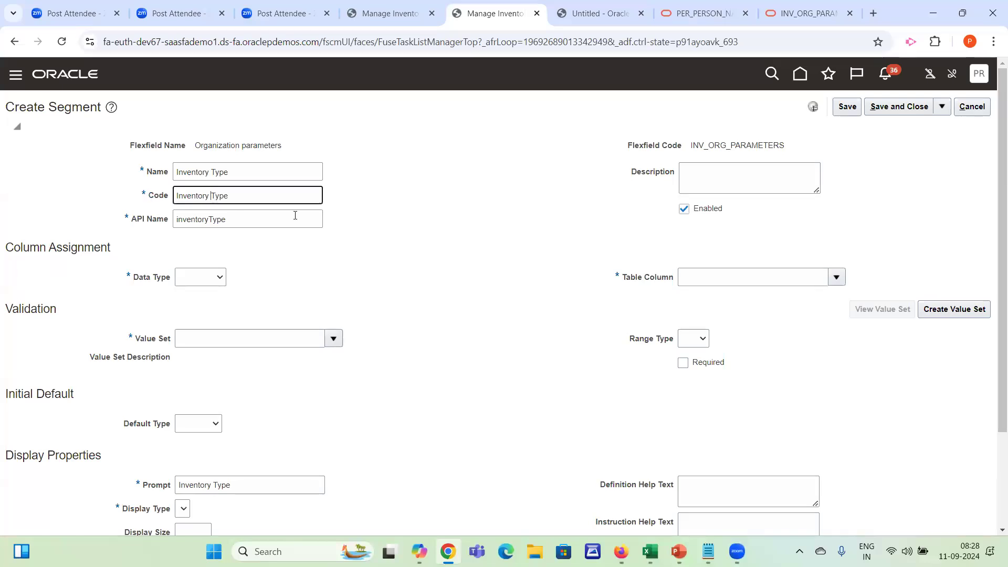
{"action": "key", "text": "BackSpace"}
{"action": "type", "text": "_"}
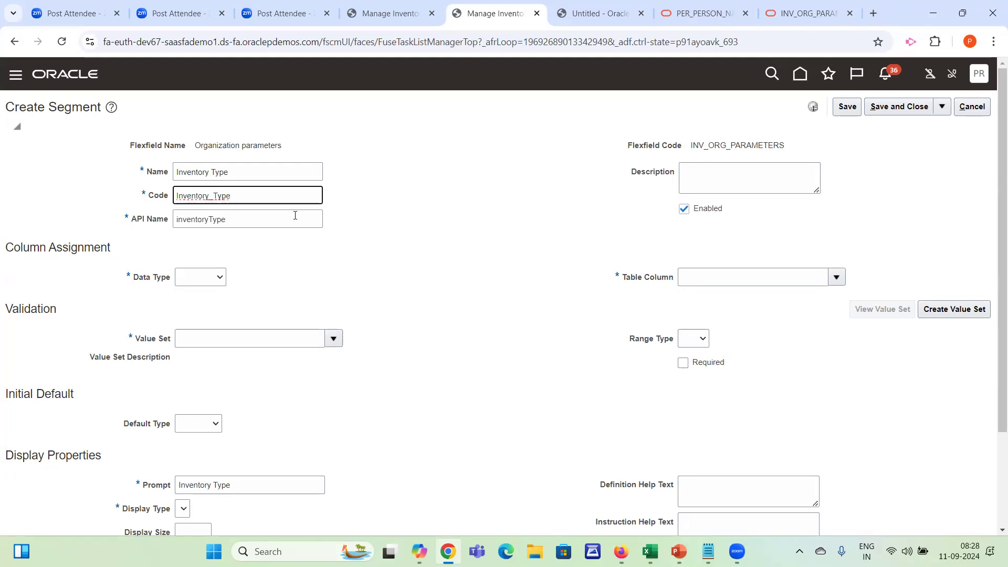
{"action": "key", "text": "BackSpace"}
Enter "To capture inventory organization type" as the segment's description
{"action": "left_click", "coordinate": [729, 185]}
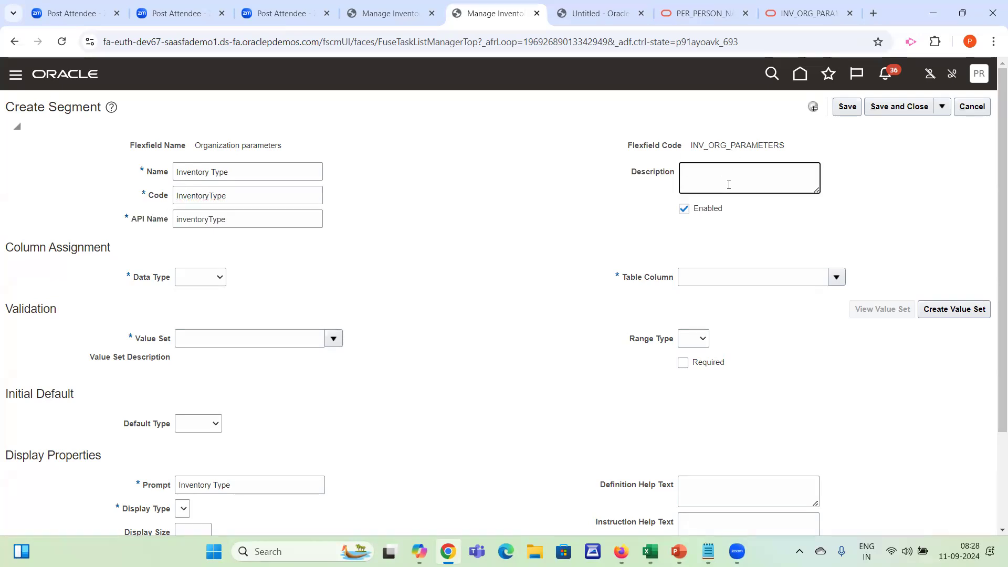
{"action": "left_click", "coordinate": [272, 174]}
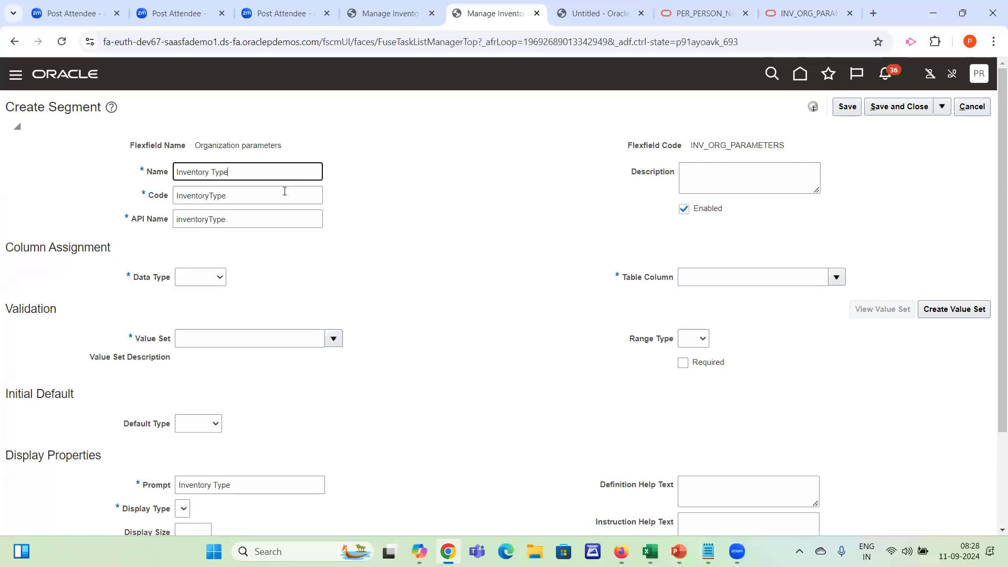
{"action": "left_click", "coordinate": [286, 193]}
{"action": "left_click", "coordinate": [736, 179]}
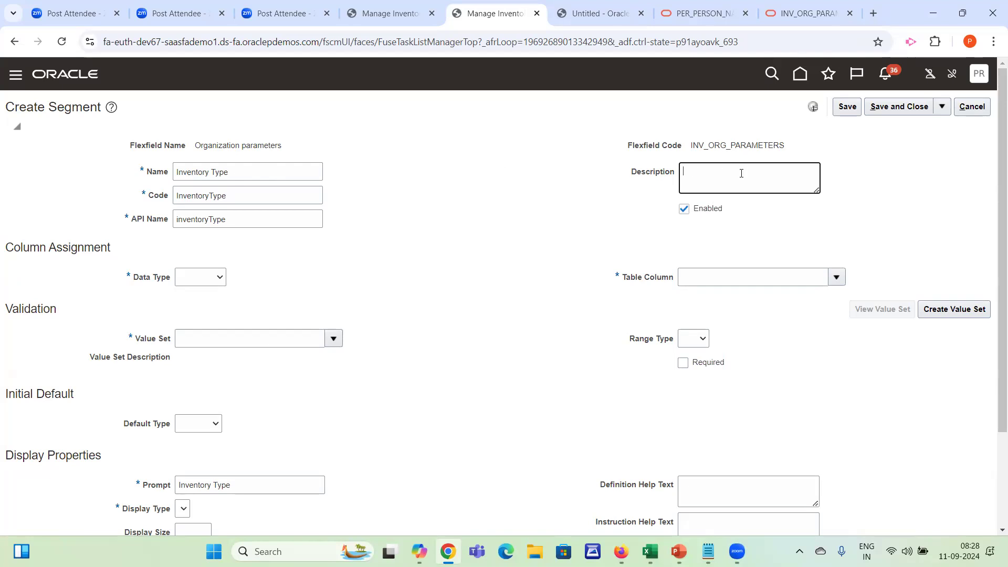
{"action": "type", "text": "To capture inventory organization type"}
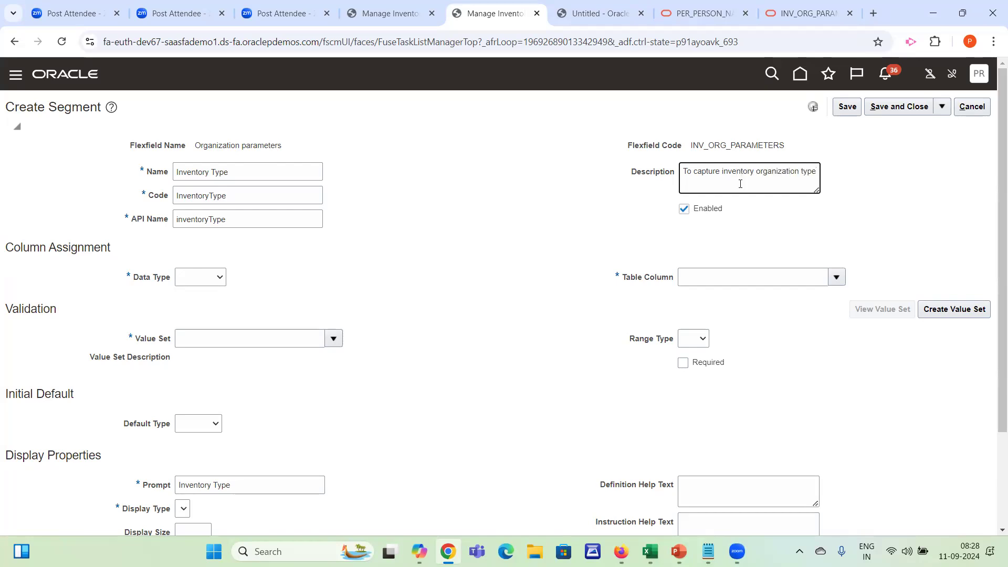
{"action": "left_click", "coordinate": [706, 212]}
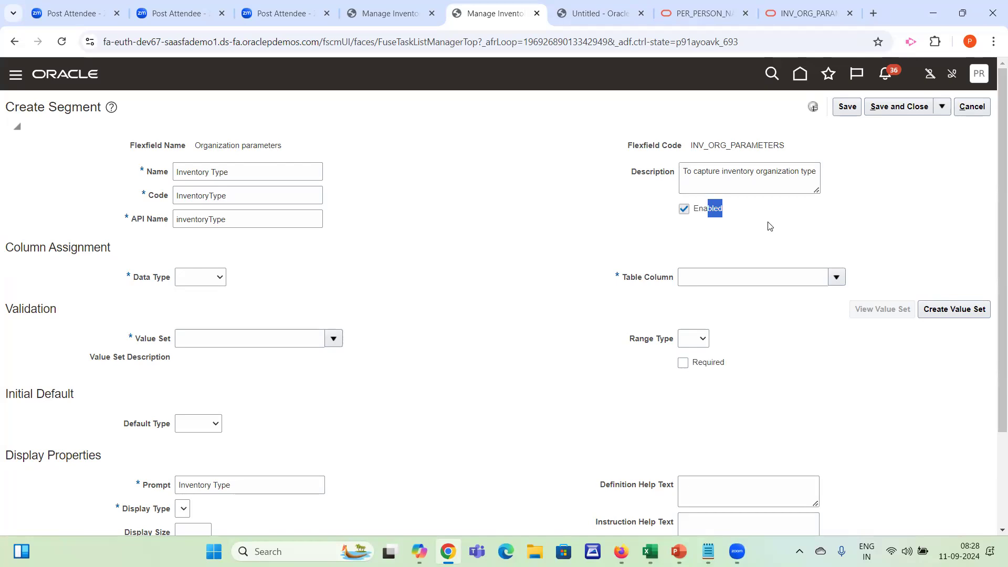
Set the segment's data type to Character and check its assigned table column
{"action": "left_click", "coordinate": [210, 278]}
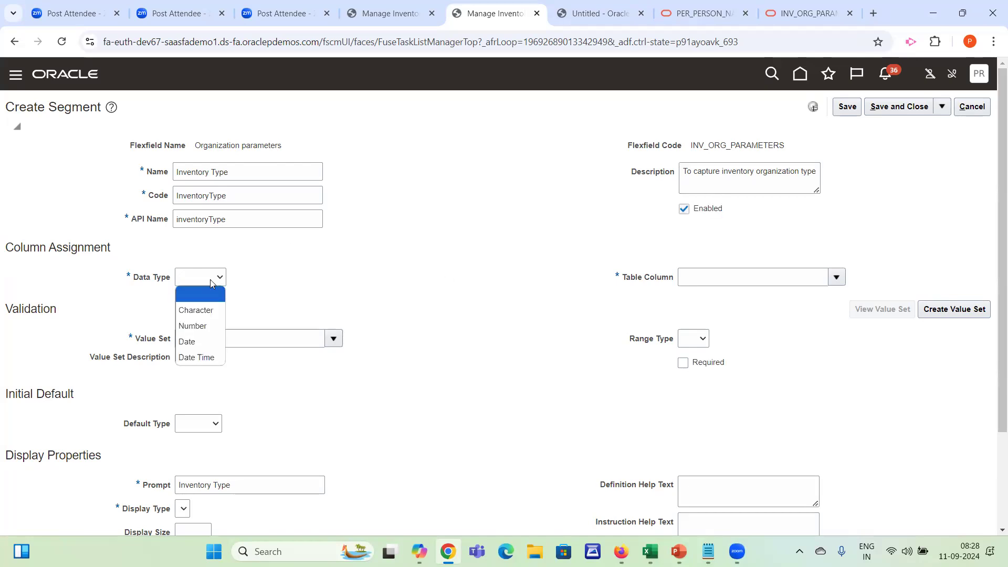
{"action": "left_click", "coordinate": [192, 311]}
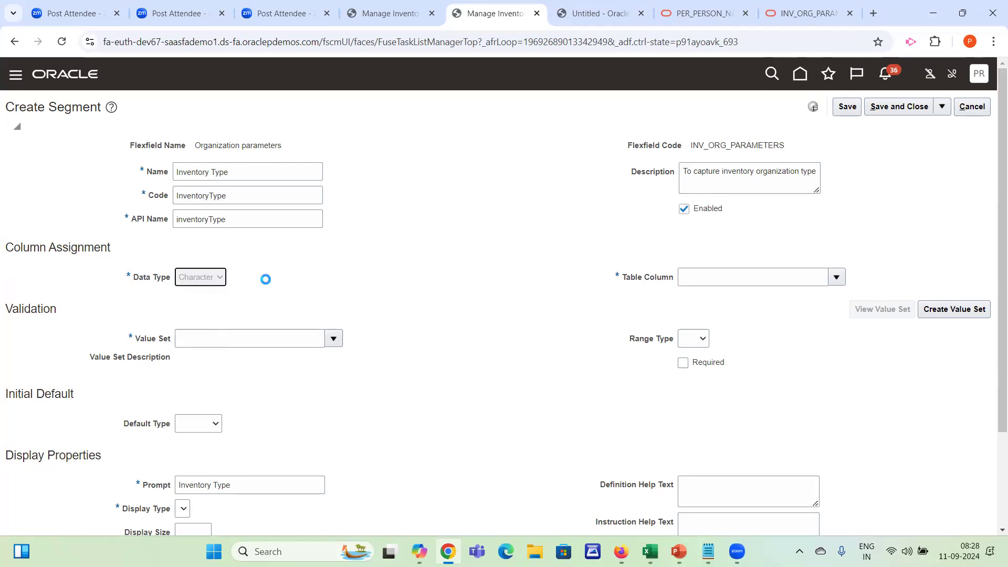
{"action": "key", "text": "alt+Tab"}
{"action": "key", "text": "Right"}
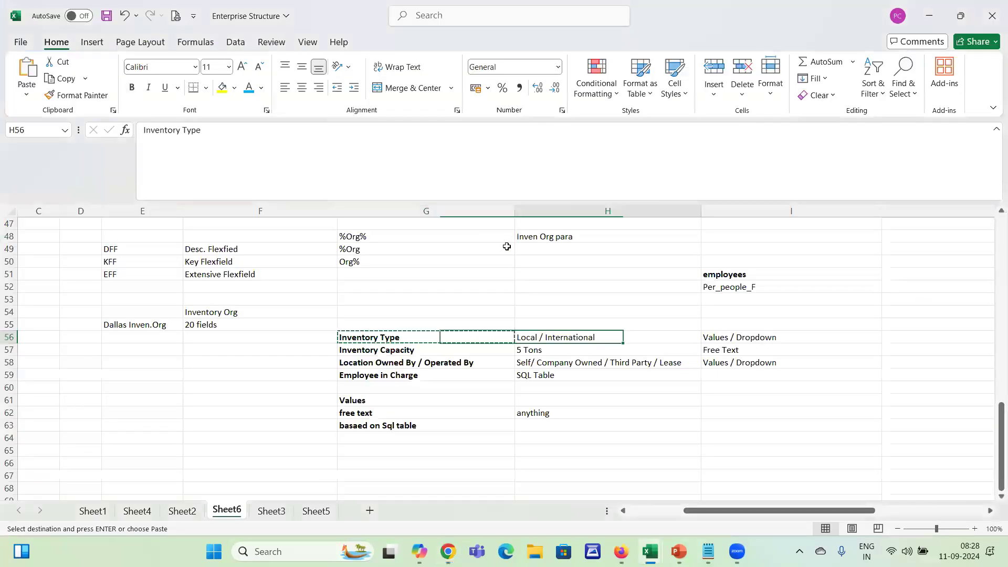
{"action": "key", "text": "alt+Tab"}
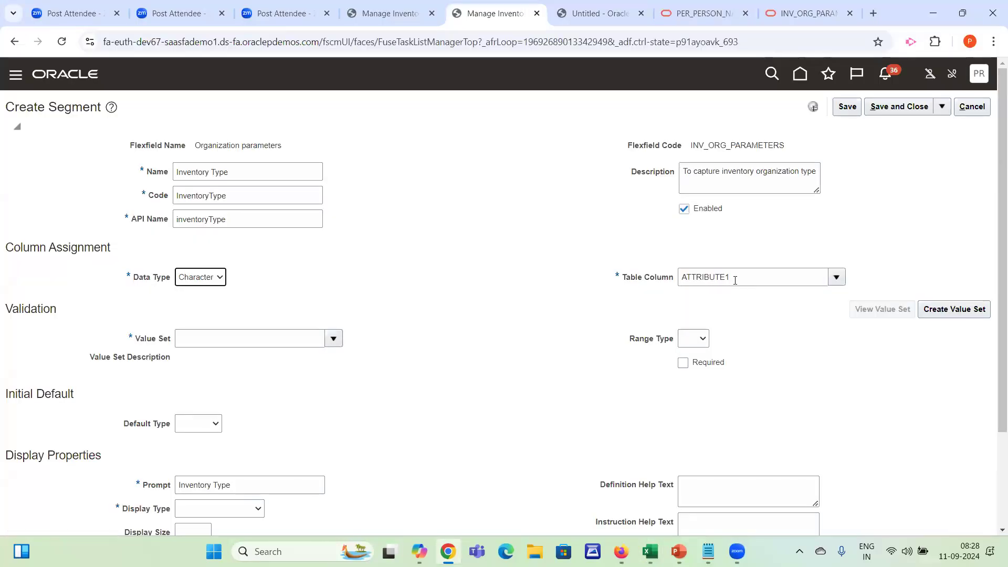
{"action": "left_click_drag", "start_coordinate": [735, 280], "coordinate": [648, 278]}
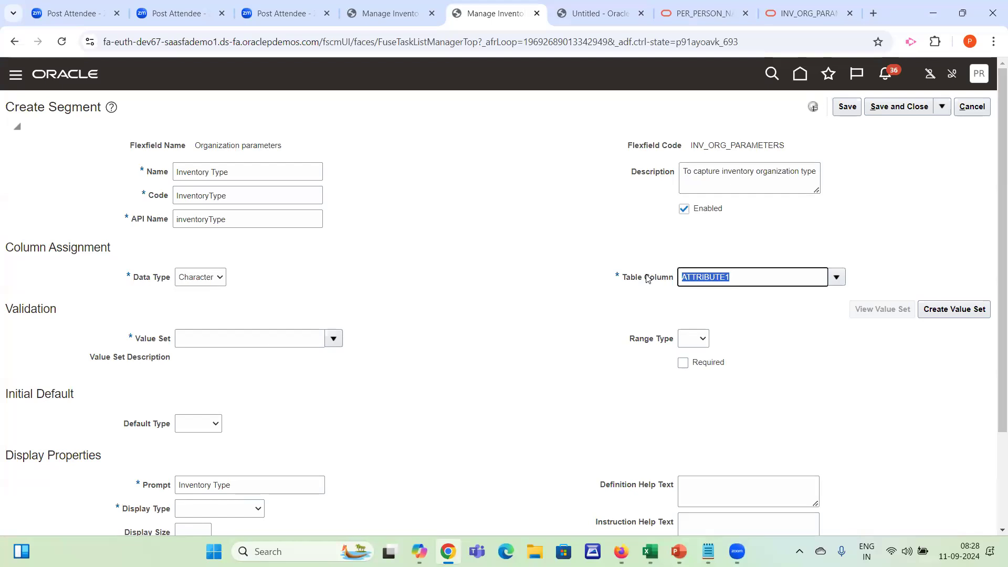
Switch to the Enterprise Structure workbook and review the planned segments from Inventory Type to Employee in Charge
{"action": "key", "text": "alt+Tab"}
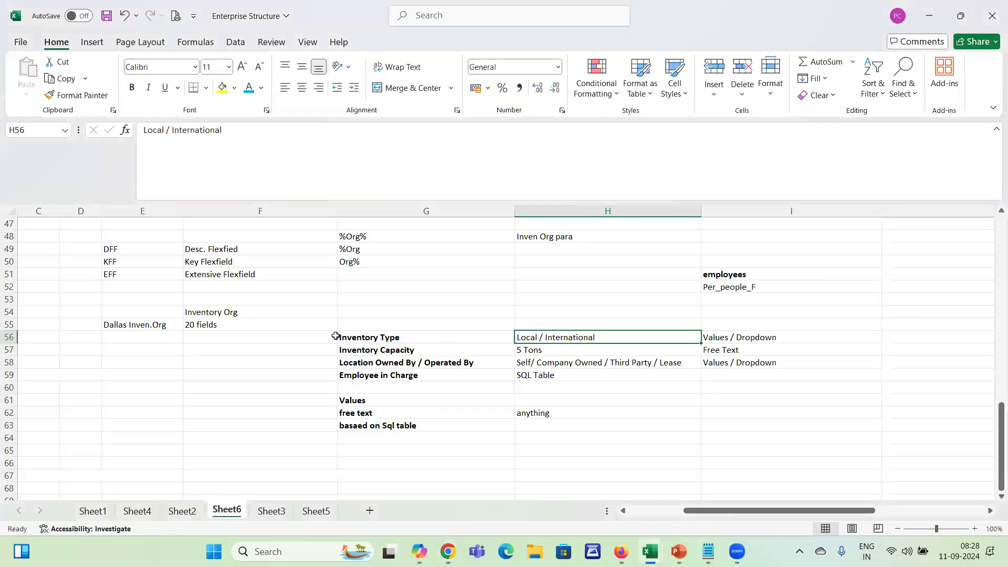
{"action": "left_click", "coordinate": [304, 336]}
{"action": "left_click", "coordinate": [363, 338]}
{"action": "left_click_drag", "start_coordinate": [364, 346], "coordinate": [365, 375]}
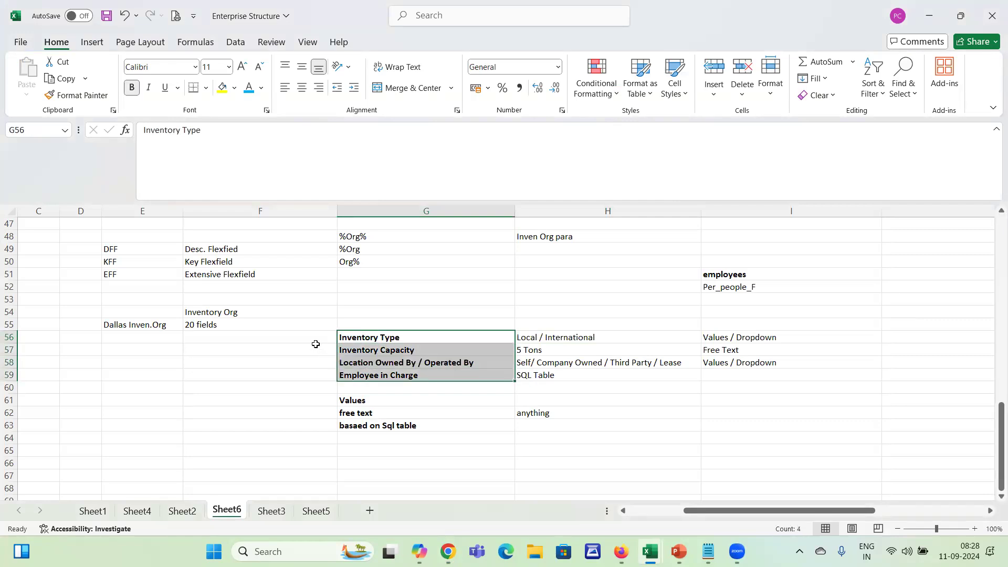
{"action": "left_click", "coordinate": [316, 343]}
{"action": "left_click", "coordinate": [357, 338]}
{"action": "left_click", "coordinate": [327, 336]}
{"action": "left_click", "coordinate": [360, 361]}
{"action": "left_click", "coordinate": [350, 386]}
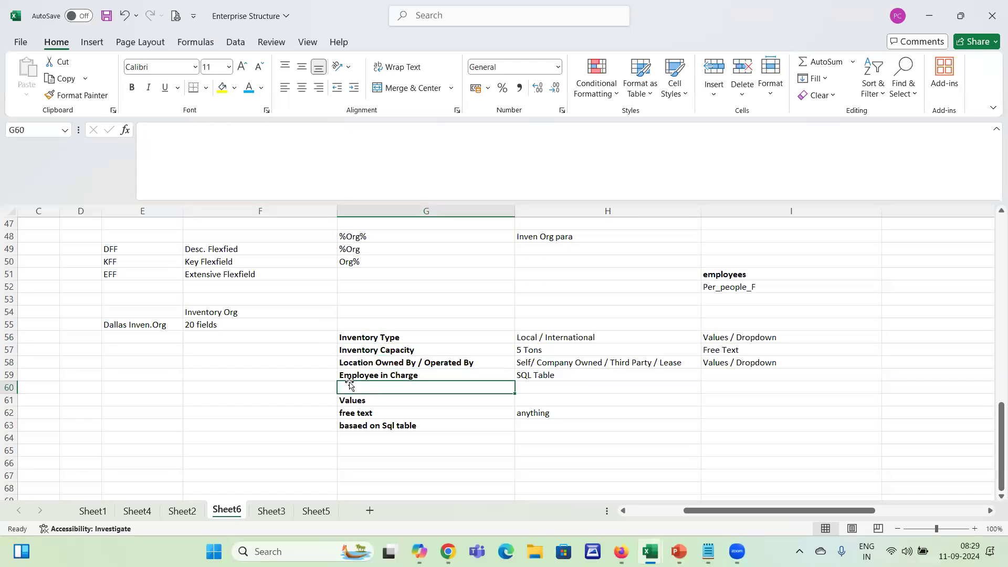
Clear the notes about value types in cells G61:H64 below the planned segments
{"action": "left_click_drag", "start_coordinate": [349, 399], "coordinate": [500, 434]}
{"action": "key", "text": "shift+Right"}
{"action": "key", "text": "ctrl+c"}
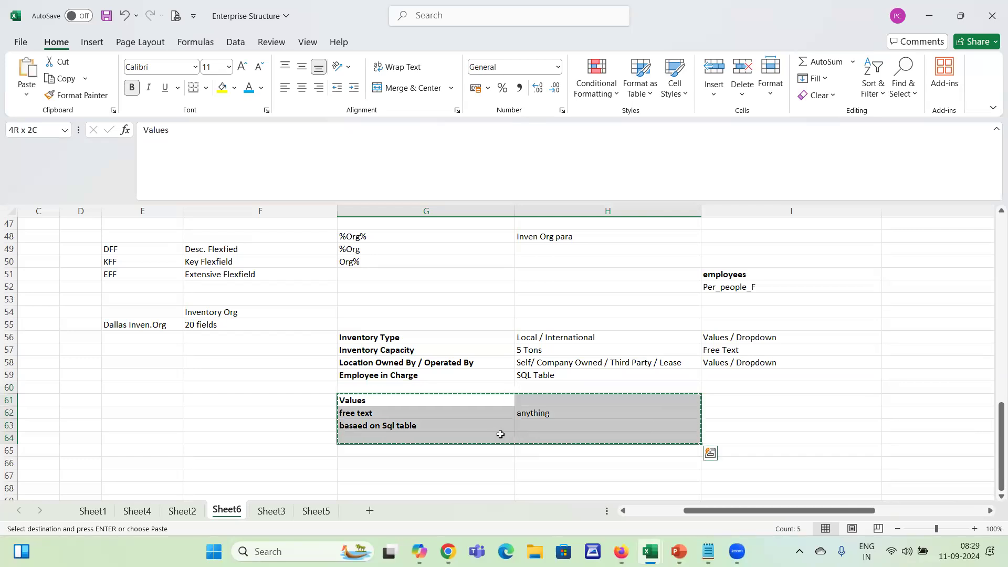
{"action": "key", "text": "Delete"}
{"action": "key", "text": "Up"}
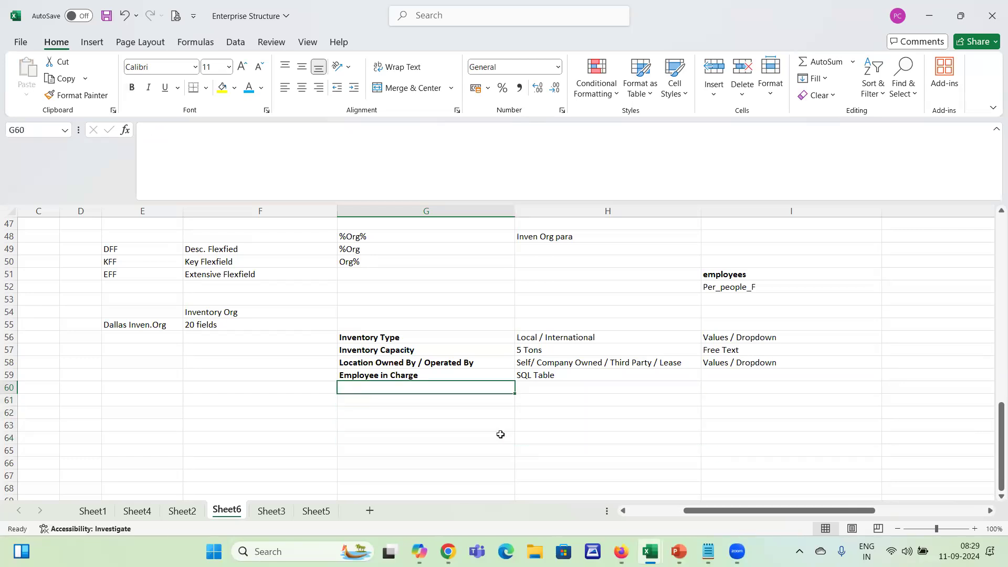
Add "Warehouse Establishment Date" in cell G60 as another planned segment below Employee in Charge
{"action": "type", "text": "Inv"}
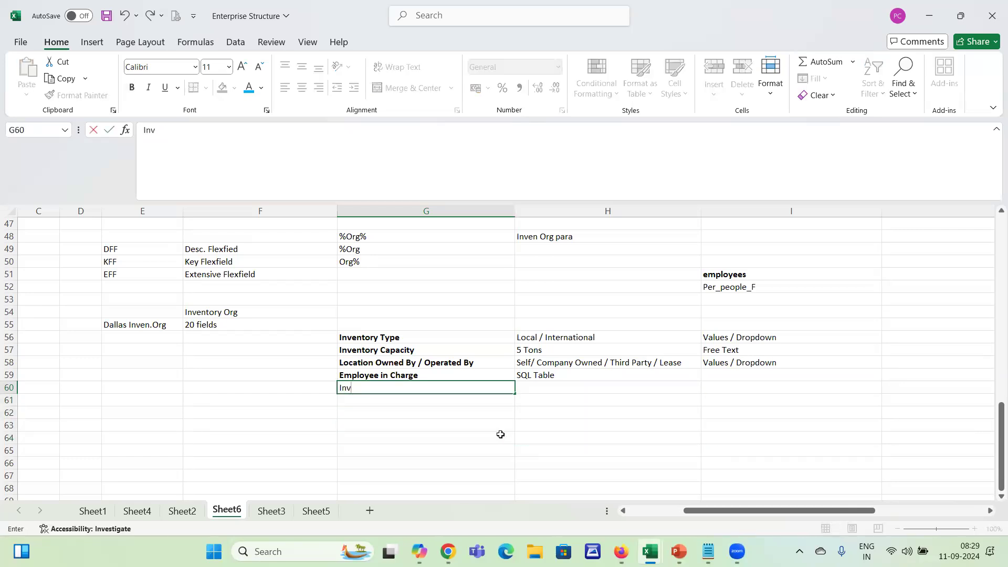
{"action": "type", "text": ".Org"}
{"action": "key", "text": "BackSpace"}
{"action": "key", "text": "BackSpace"}
{"action": "key", "text": "BackSpace"}
{"action": "key", "text": "BackSpace"}
{"action": "key", "text": "BackSpace"}
{"action": "key", "text": "BackSpace"}
{"action": "key", "text": "BackSpace"}
{"action": "type", "text": "Wareho"}
{"action": "key", "text": "BackSpace"}
{"action": "type", "text": "house Establishment Date"}
{"action": "key", "text": "Tab"}
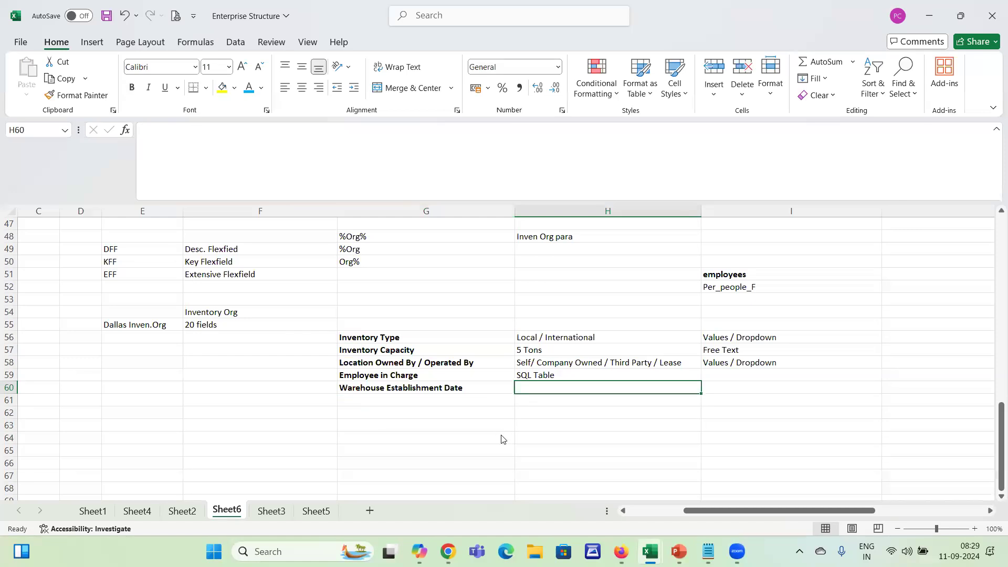
Enter "Date" in cell H60 as the value type of the Warehouse Establishment Date segment
{"action": "key", "text": "alt+Tab"}
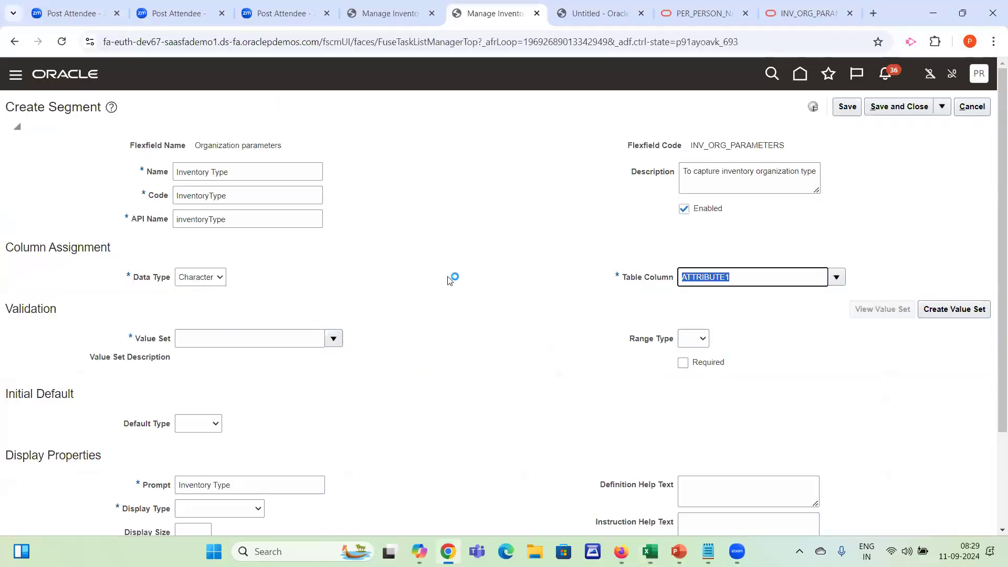
{"action": "key", "text": "alt+Tab"}
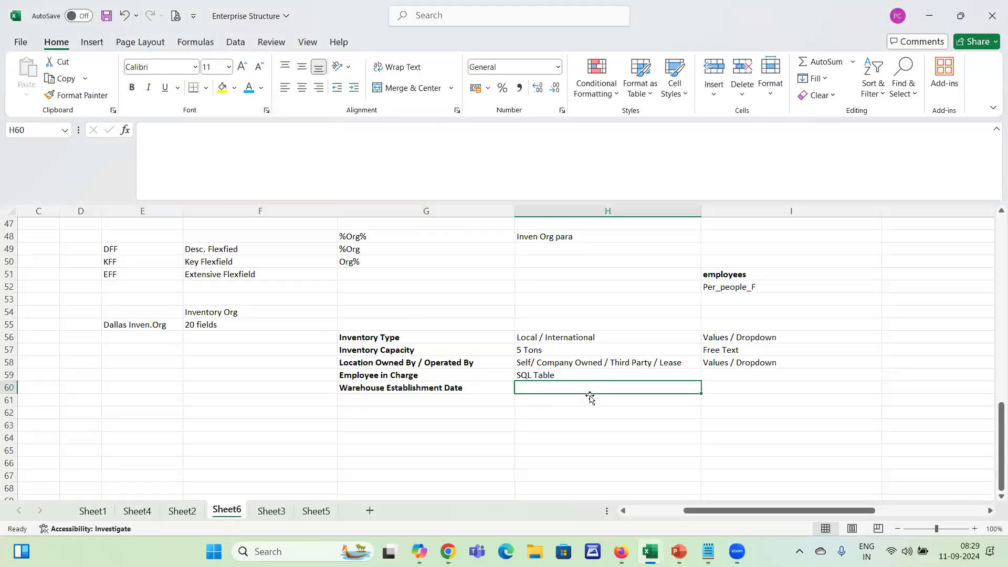
{"action": "type", "text": "Date"}
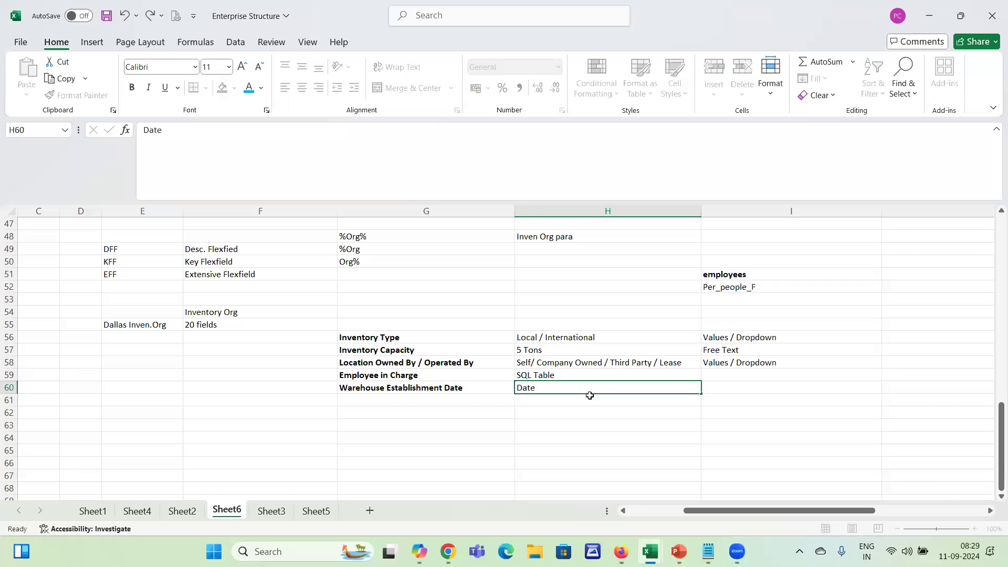
{"action": "key", "text": "Return"}
Switch to the Create Segment page in Oracle, set the data type to Date and check the assigned table column
{"action": "key", "text": "alt+Tab"}
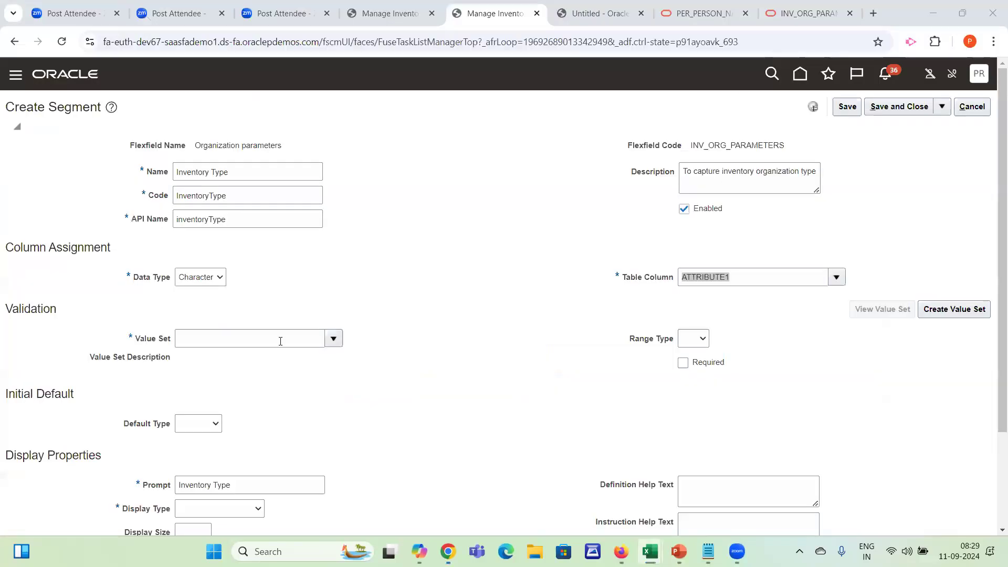
{"action": "left_click", "coordinate": [208, 283]}
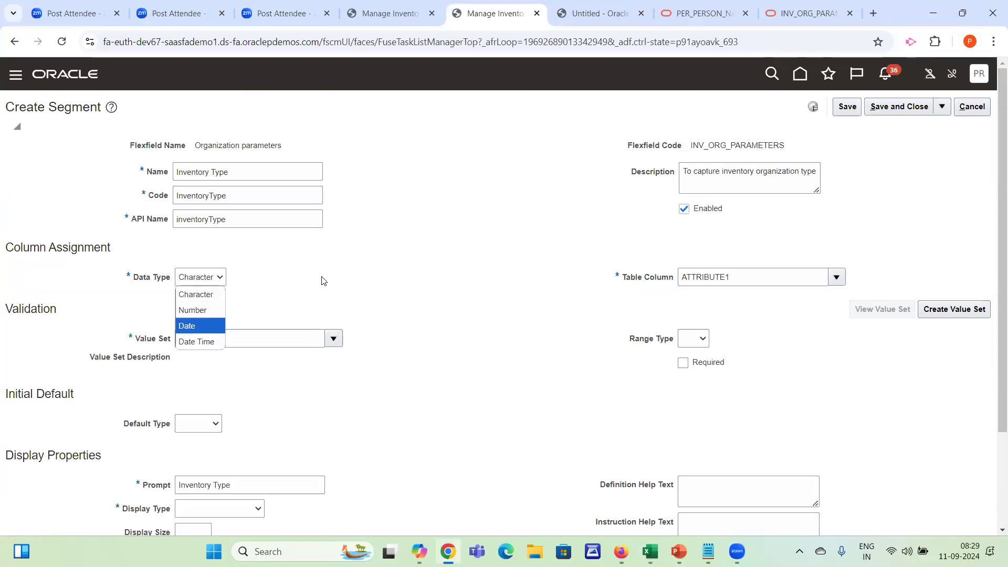
{"action": "key", "text": "Up"}
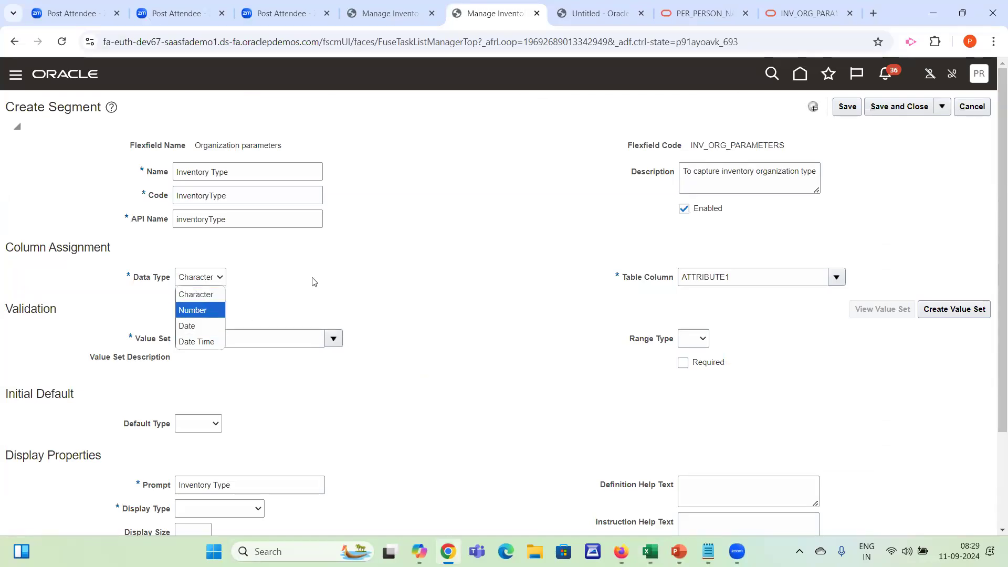
{"action": "left_click", "coordinate": [313, 282]}
{"action": "left_click", "coordinate": [181, 277]}
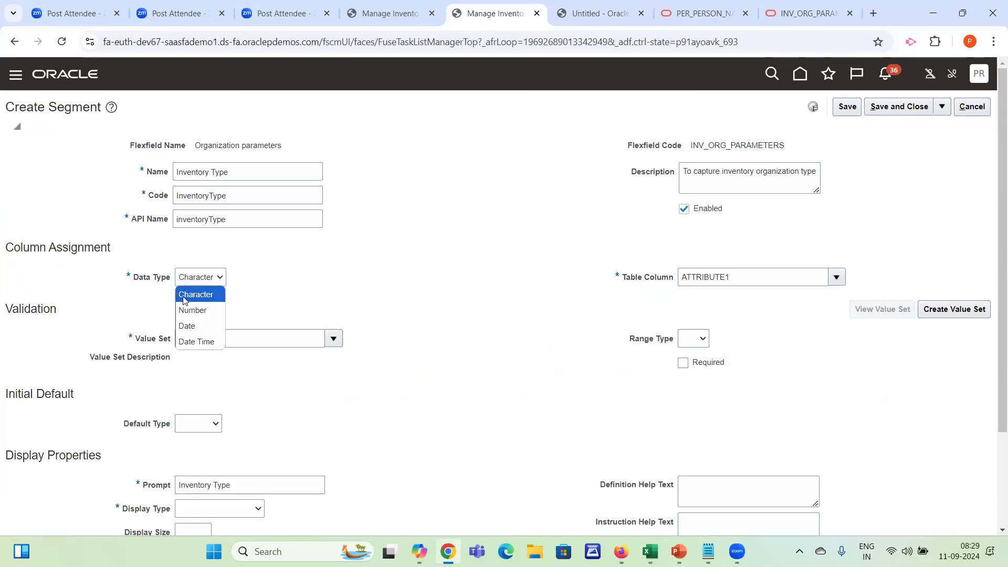
{"action": "left_click", "coordinate": [189, 327]}
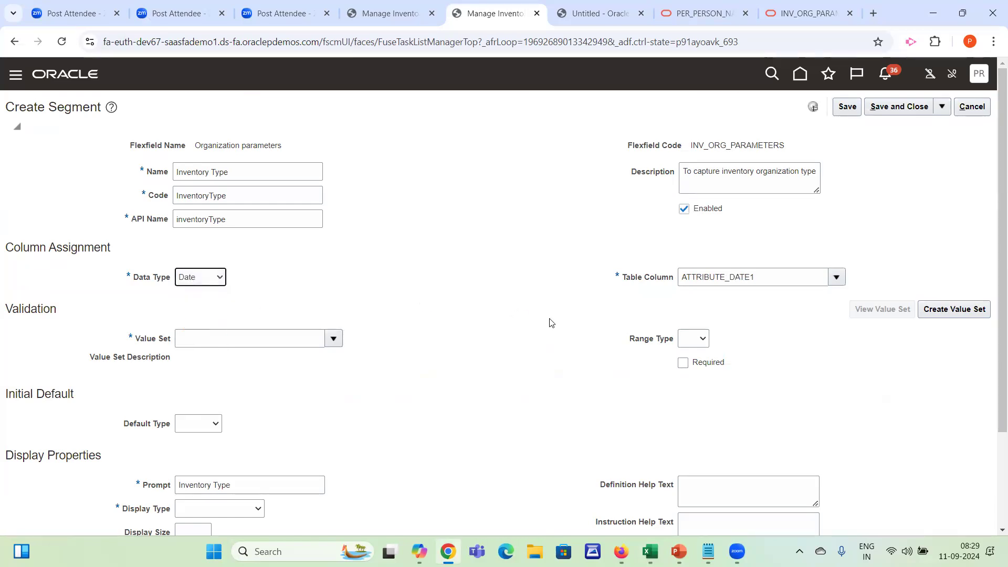
{"action": "left_click_drag", "start_coordinate": [769, 278], "coordinate": [667, 286]}
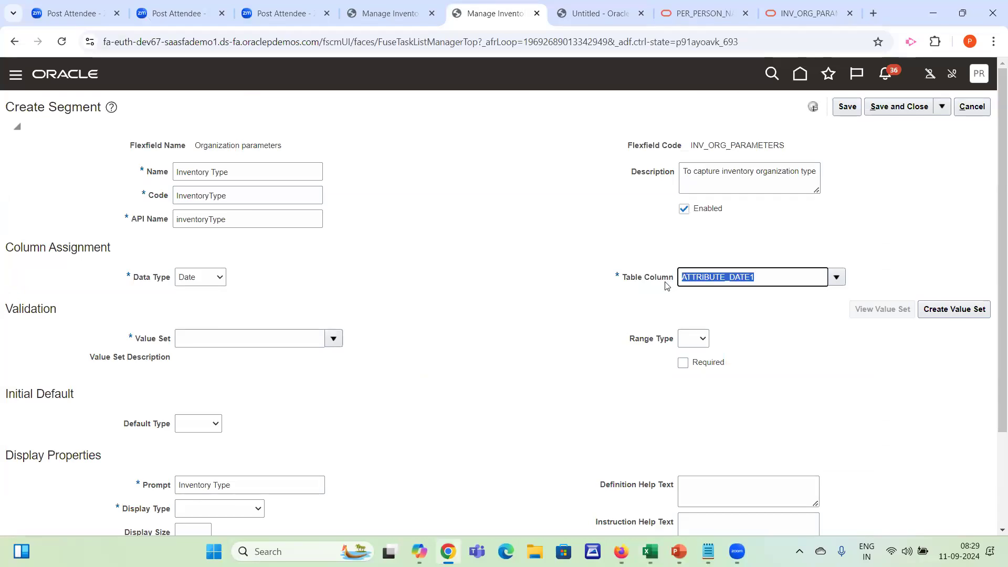
Switch to the Enterprise Structure workbook and enter "Date" in cell F60 beside Warehouse Establishment Date
{"action": "key", "text": "alt+Tab"}
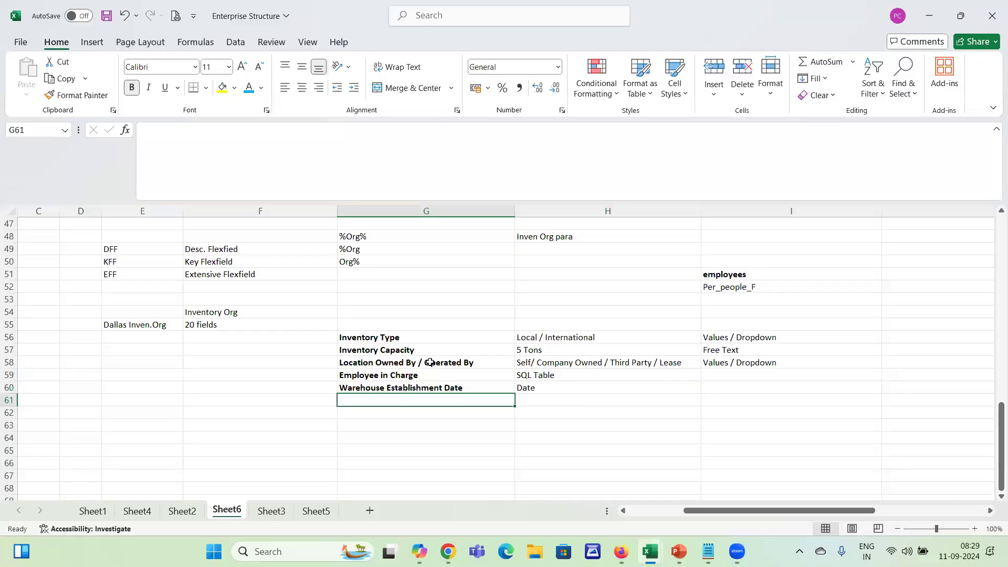
{"action": "left_click", "coordinate": [315, 340]}
{"action": "left_click_drag", "start_coordinate": [391, 338], "coordinate": [389, 388]}
{"action": "left_click", "coordinate": [321, 389]}
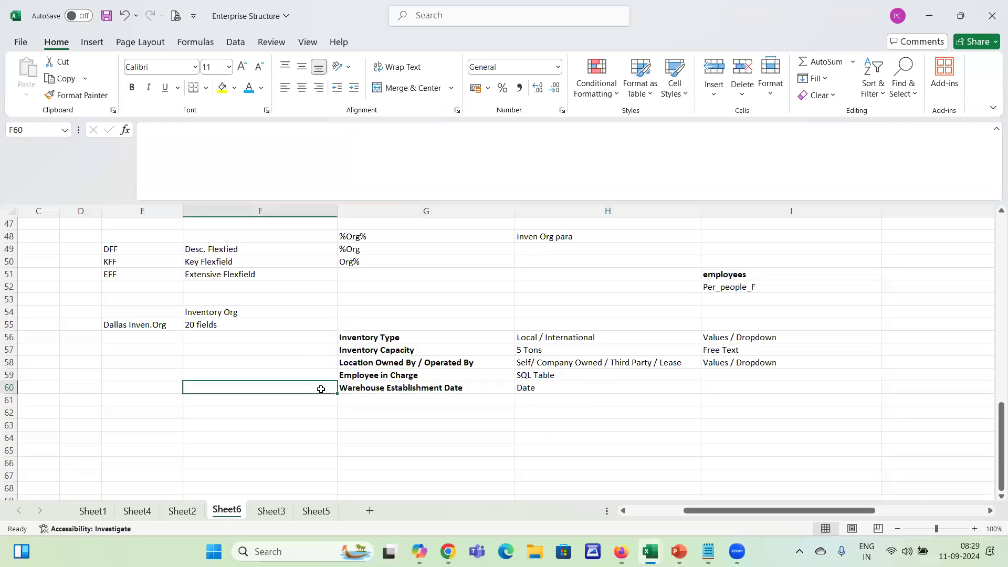
{"action": "type", "text": "Date"}
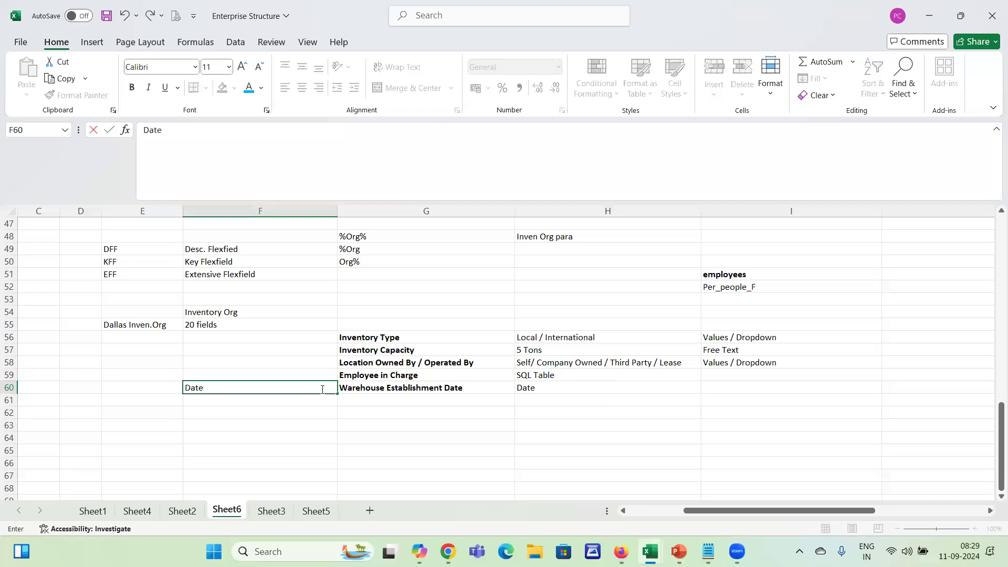
{"action": "key", "text": "Tab"}
{"action": "key", "text": "shift+Right"}
{"action": "key", "text": "shift+Right"}
{"action": "key", "text": "shift+Right"}
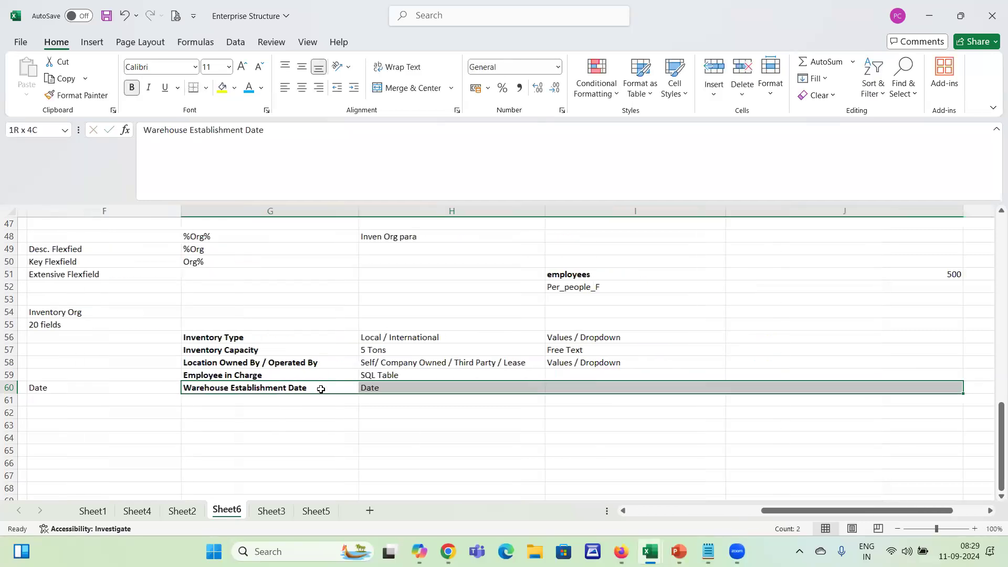
{"action": "key", "text": "Left"}
{"action": "key", "text": "Right"}
{"action": "key", "text": "Left"}
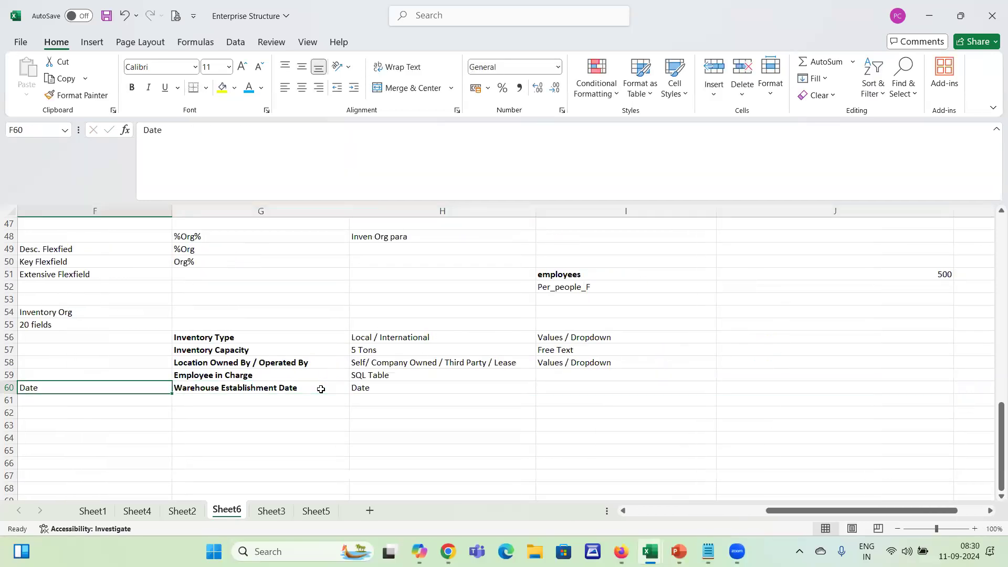
{"action": "key", "text": "Left"}
{"action": "key", "text": "Right"}
Switch back to the Create Segment page, set the data type to Number and check the assigned table column
{"action": "key", "text": "alt+Tab"}
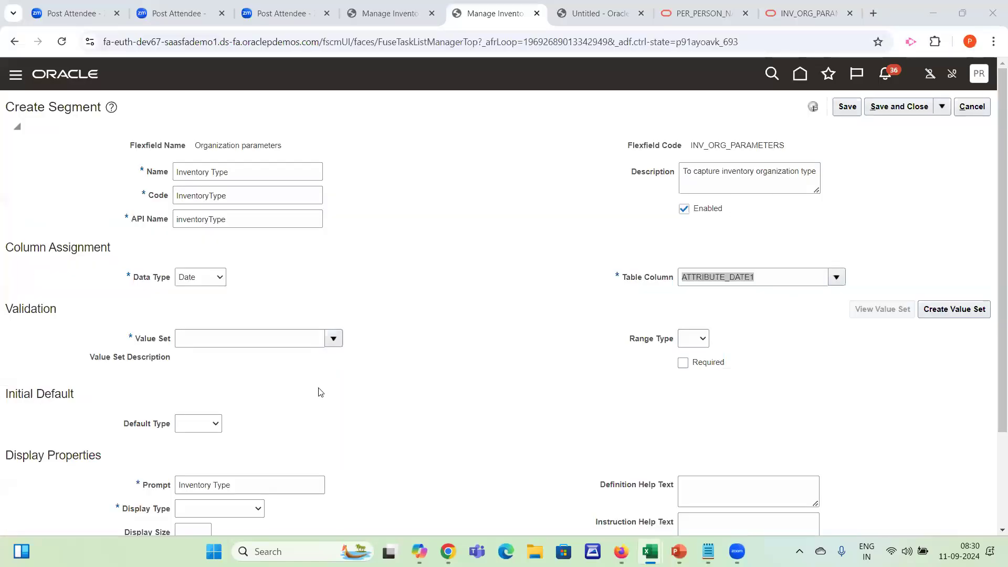
{"action": "left_click", "coordinate": [201, 280]}
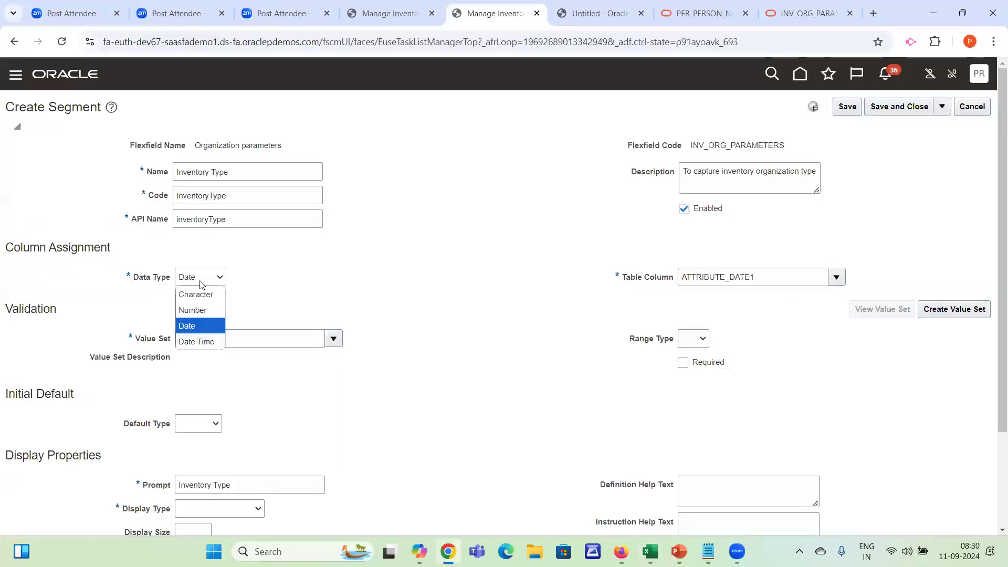
{"action": "left_click", "coordinate": [201, 310]}
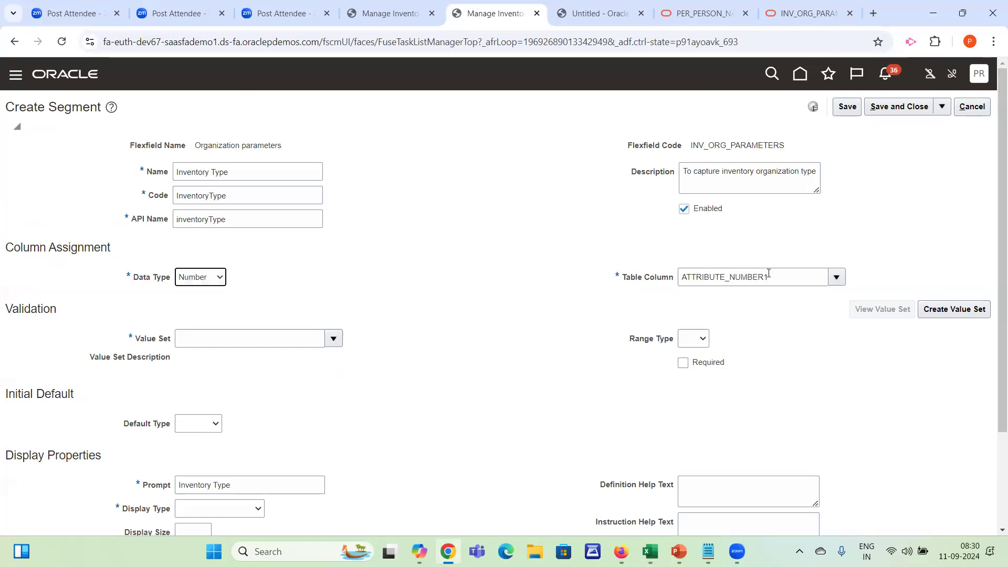
{"action": "left_click", "coordinate": [705, 271]}
{"action": "left_click_drag", "start_coordinate": [762, 273], "coordinate": [729, 277]}
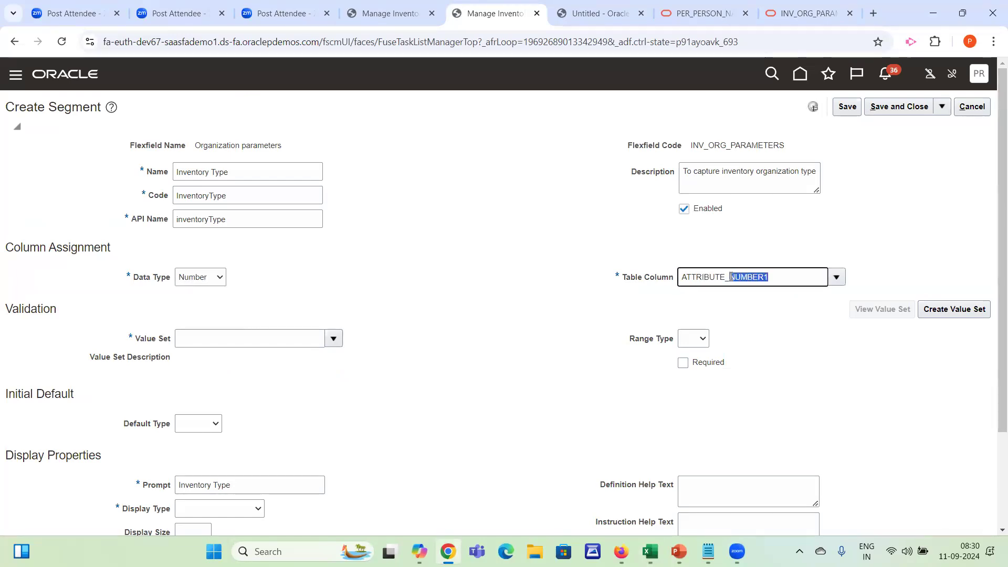
Set the segment's data type to Date Time and examine the assigned table column
{"action": "left_click", "coordinate": [208, 286]}
{"action": "left_click", "coordinate": [195, 326]}
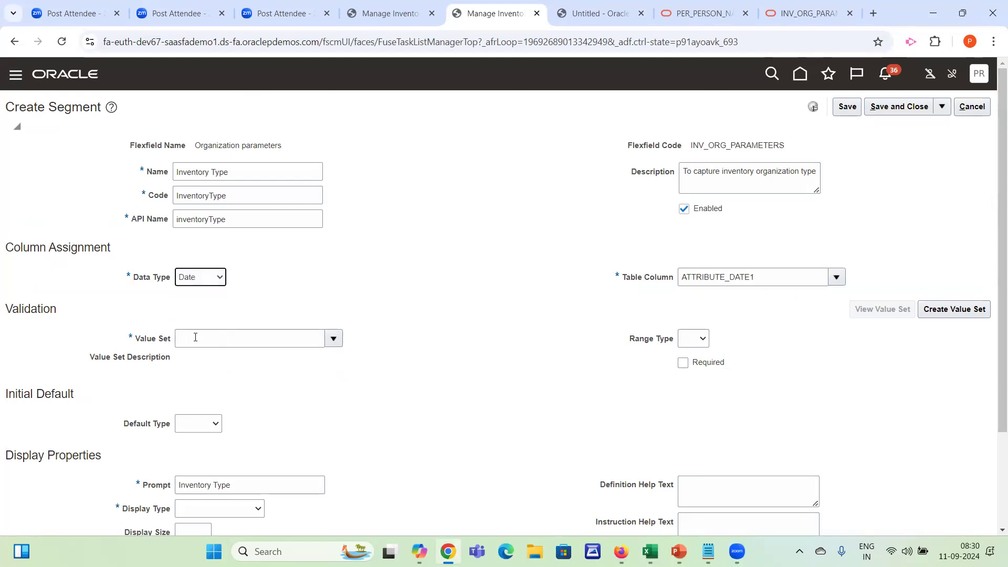
{"action": "key", "text": "Down"}
{"action": "left_click_drag", "start_coordinate": [769, 277], "coordinate": [652, 281]}
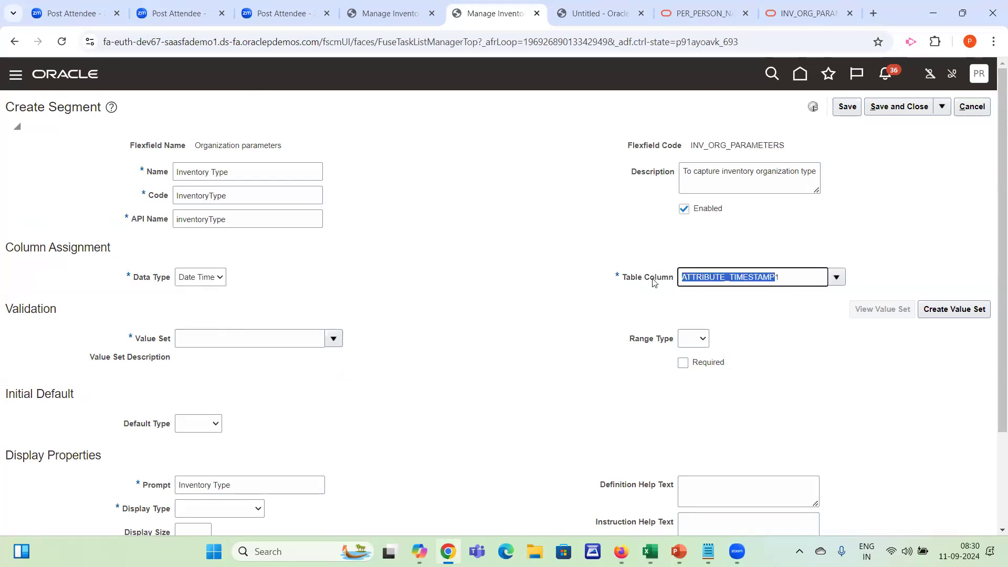
{"action": "key", "text": "alt+Tab"}
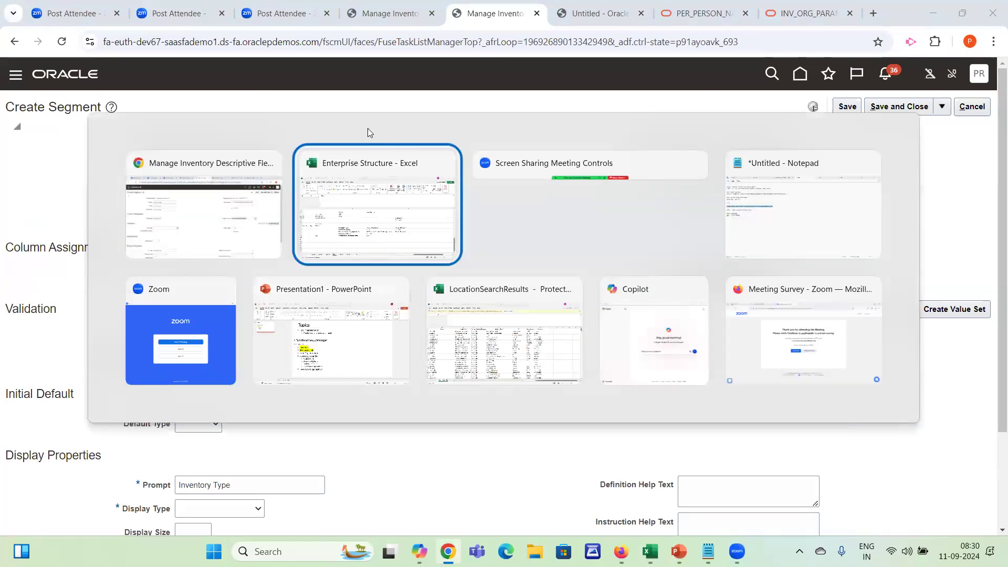
{"action": "key", "text": "Escape"}
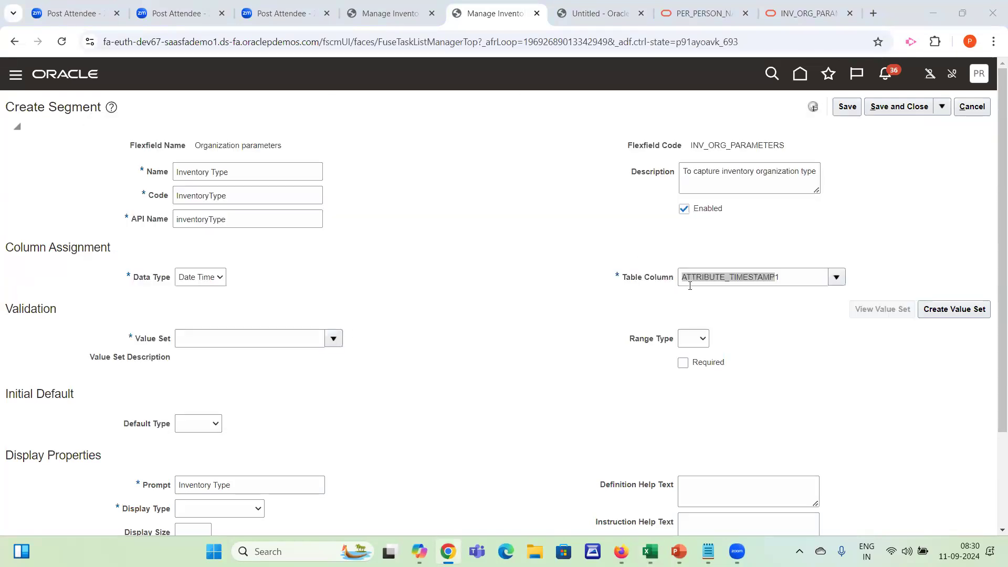
{"action": "left_click_drag", "start_coordinate": [623, 279], "coordinate": [669, 279]}
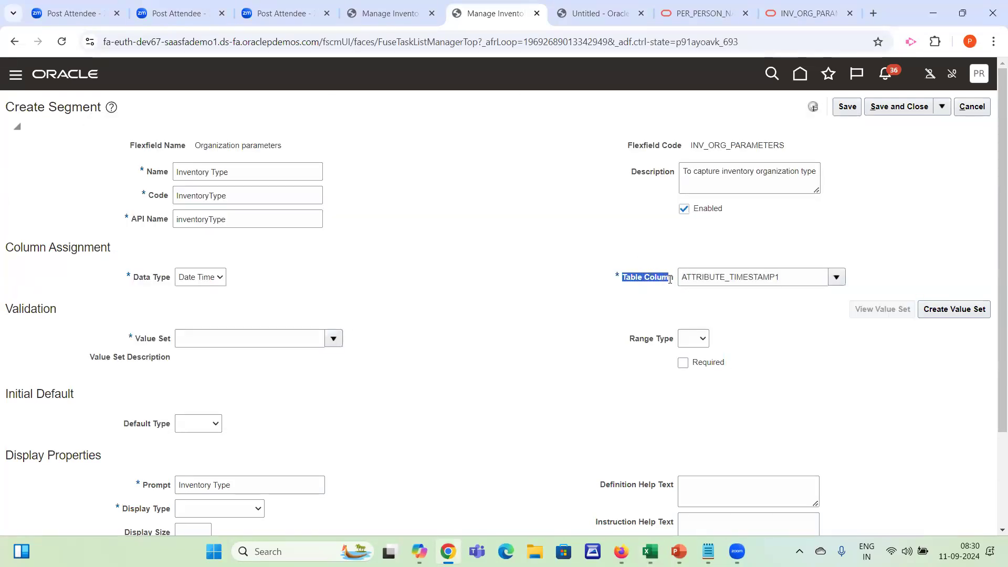
{"action": "left_click_drag", "start_coordinate": [807, 277], "coordinate": [680, 273]}
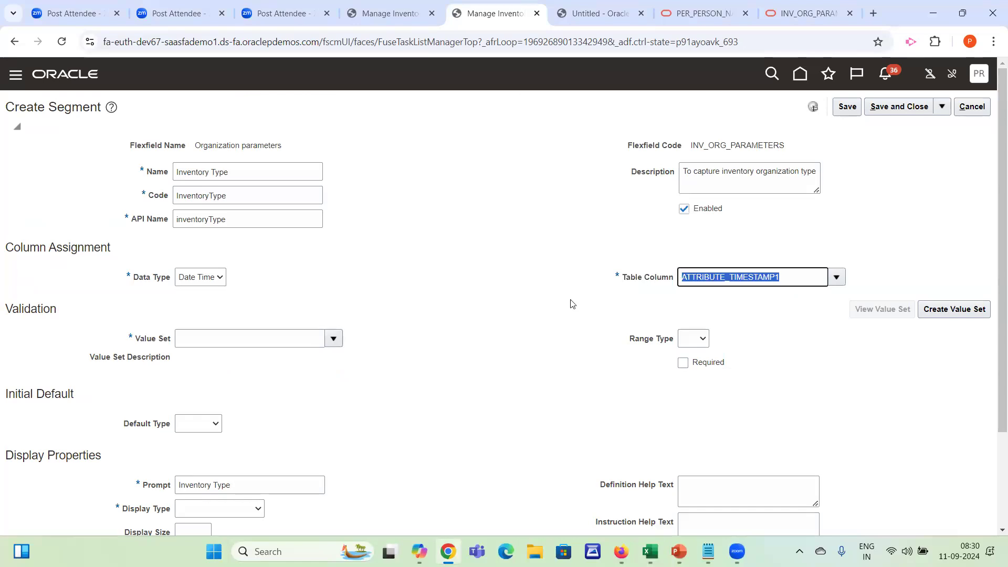
Set the data type of the Inventory Type segment to Character and check its name and table column
{"action": "left_click", "coordinate": [212, 283]}
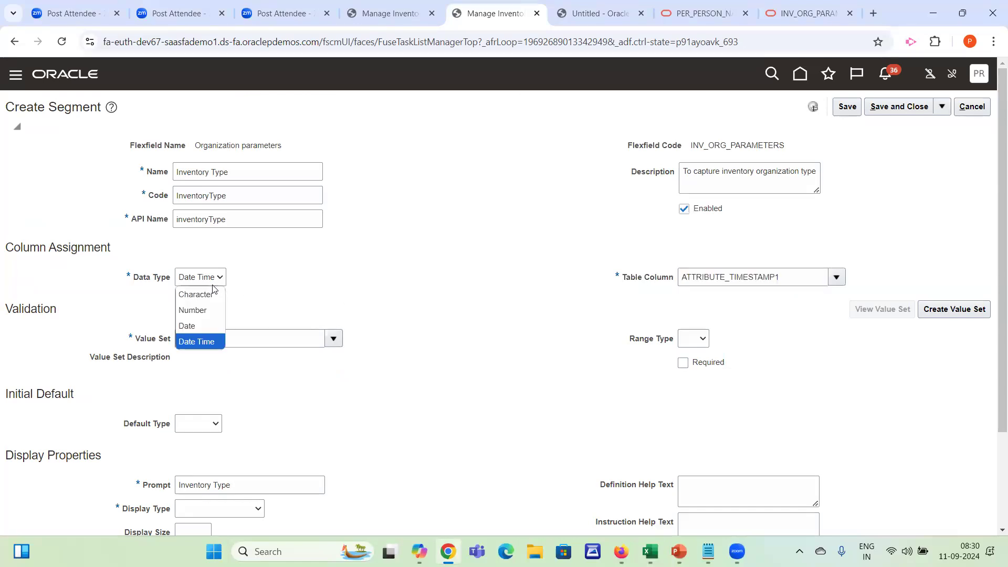
{"action": "left_click", "coordinate": [191, 296]}
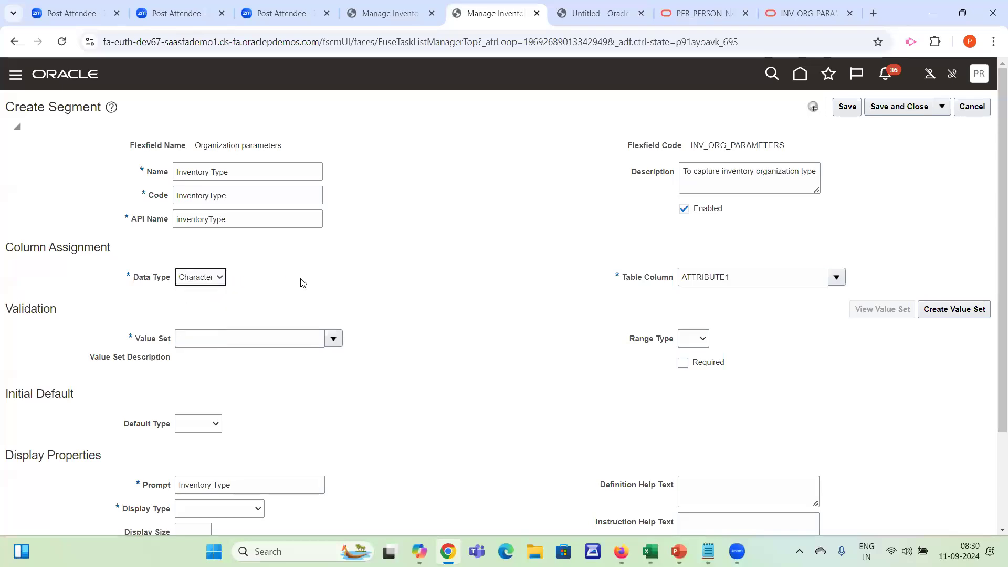
{"action": "left_click_drag", "start_coordinate": [226, 172], "coordinate": [141, 171]}
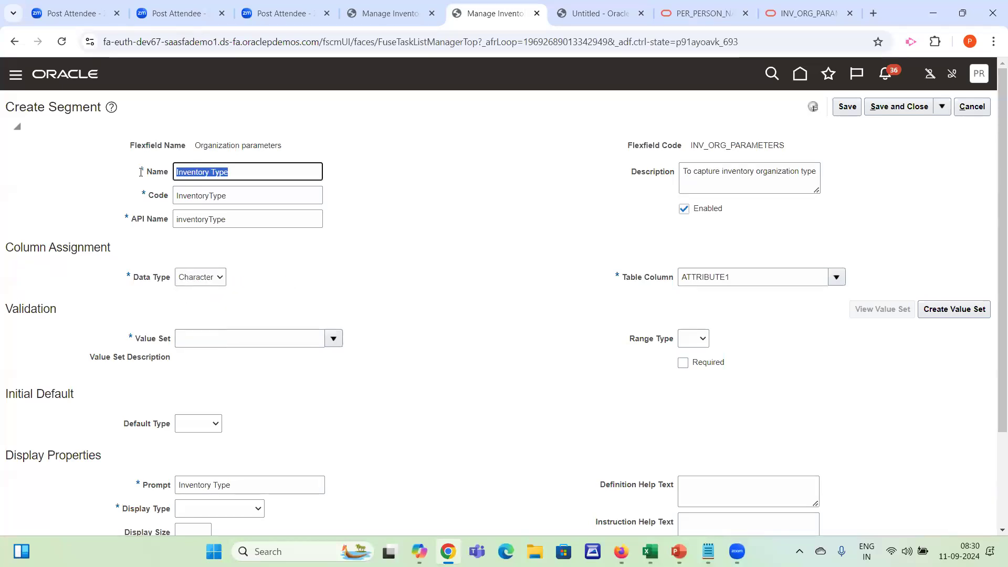
{"action": "left_click_drag", "start_coordinate": [260, 175], "coordinate": [173, 171]}
{"action": "left_click", "coordinate": [207, 281]}
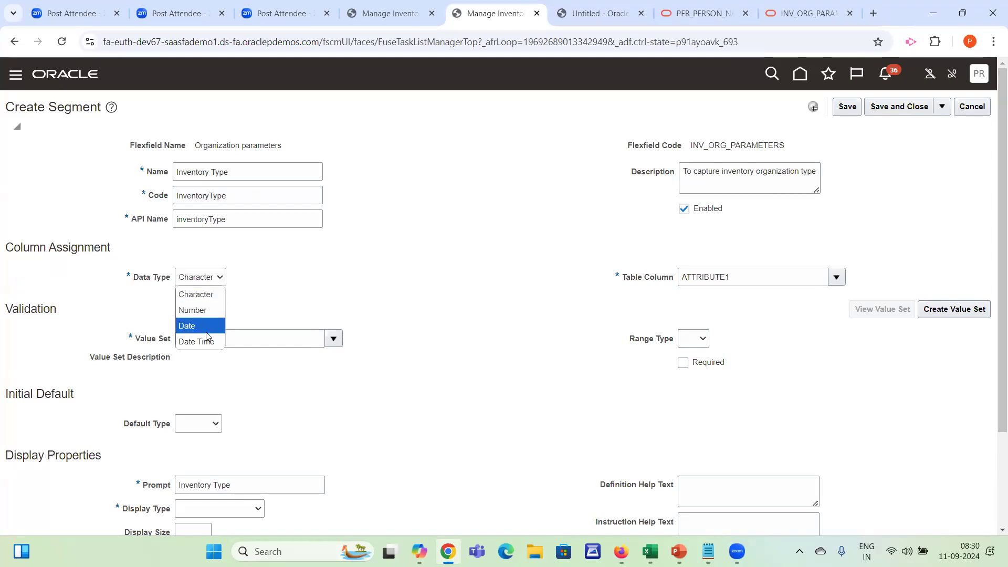
{"action": "left_click", "coordinate": [299, 276]}
{"action": "left_click", "coordinate": [699, 277]}
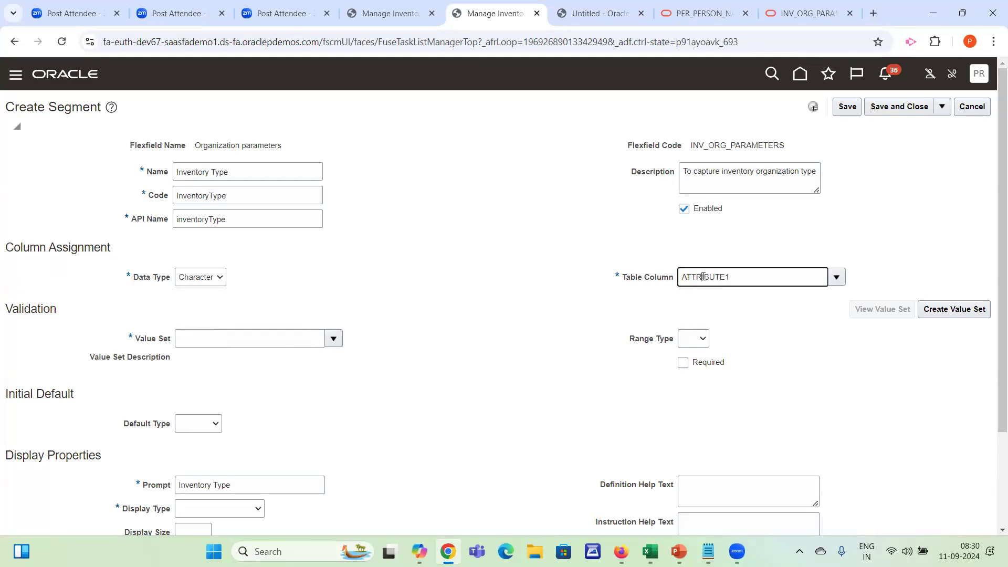
{"action": "left_click", "coordinate": [294, 333]}
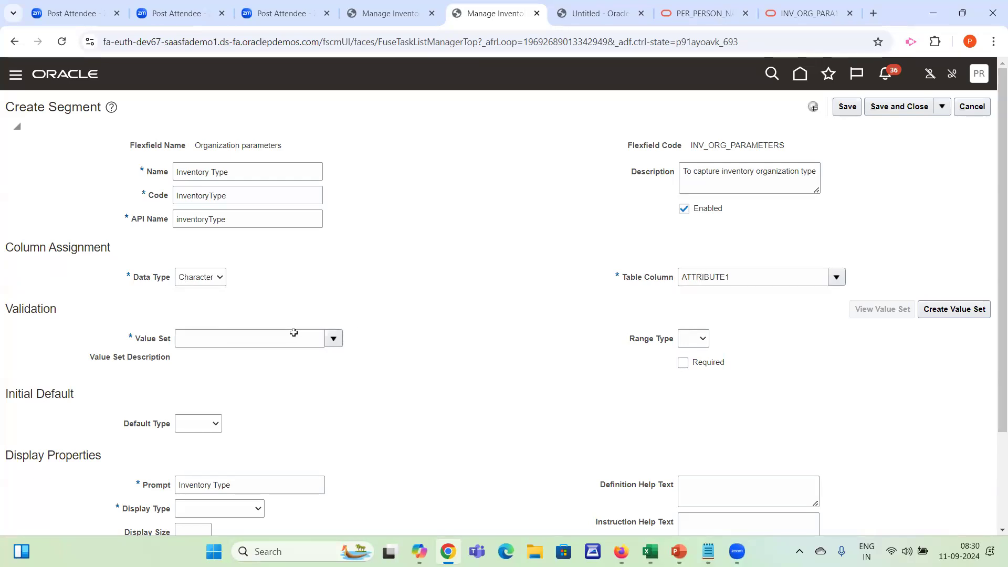
Switch to the Enterprise Structure workbook, clear cell F60 and select cell G62 below the planned segments
{"action": "key", "text": "alt+Tab"}
{"action": "key", "text": "Delete"}
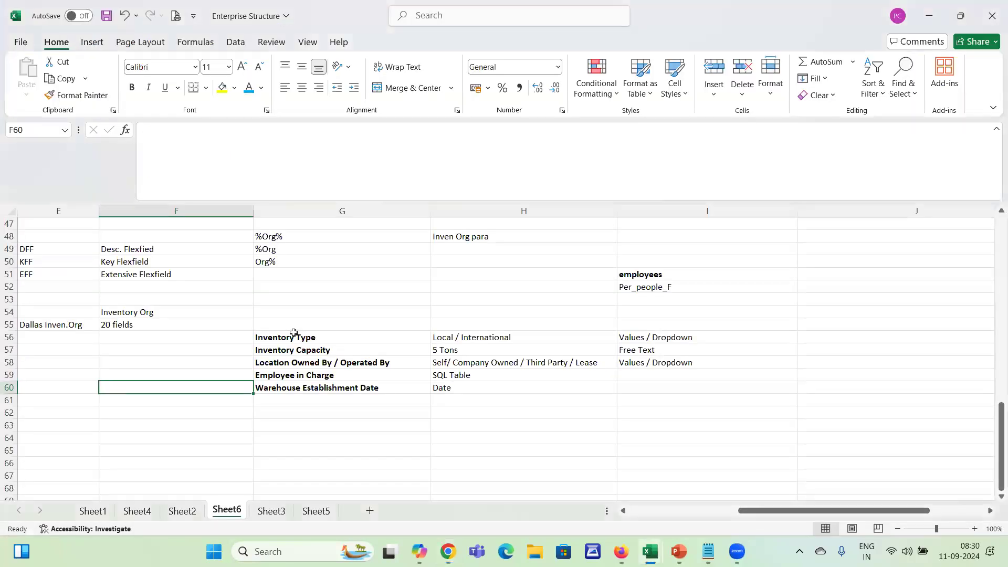
{"action": "key", "text": "Down"}
{"action": "key", "text": "Right"}
{"action": "key", "text": "Right"}
{"action": "key", "text": "Down"}
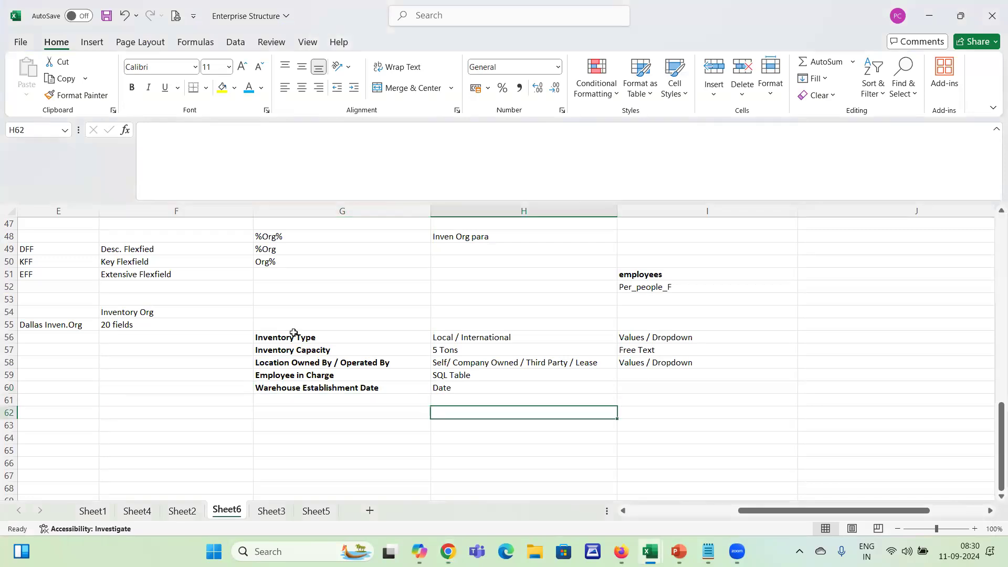
{"action": "key", "text": "Left"}
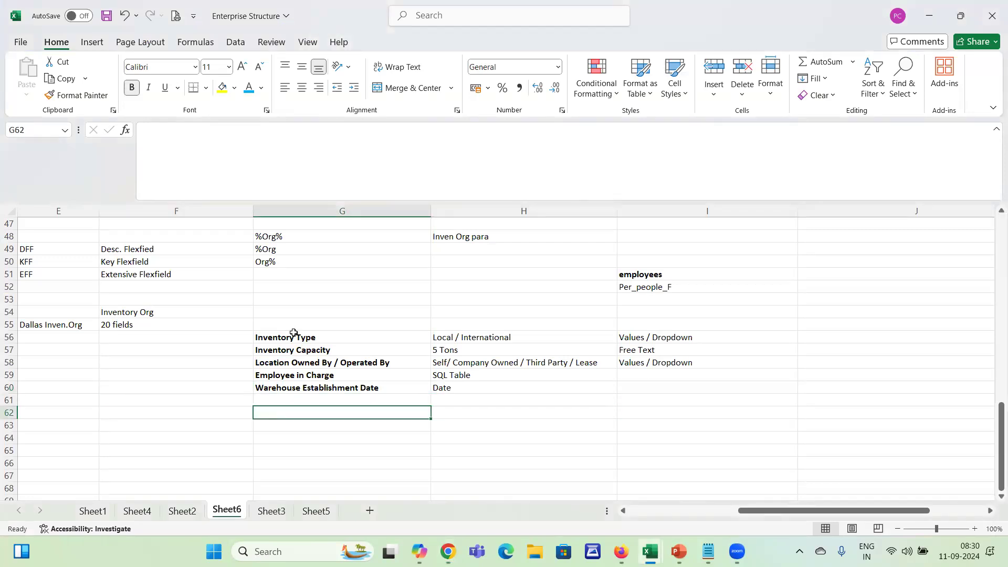
Fill the Inventory Type cell G56 with yellow and review its planned values and validation approach in the same row
{"action": "left_click", "coordinate": [279, 338]}
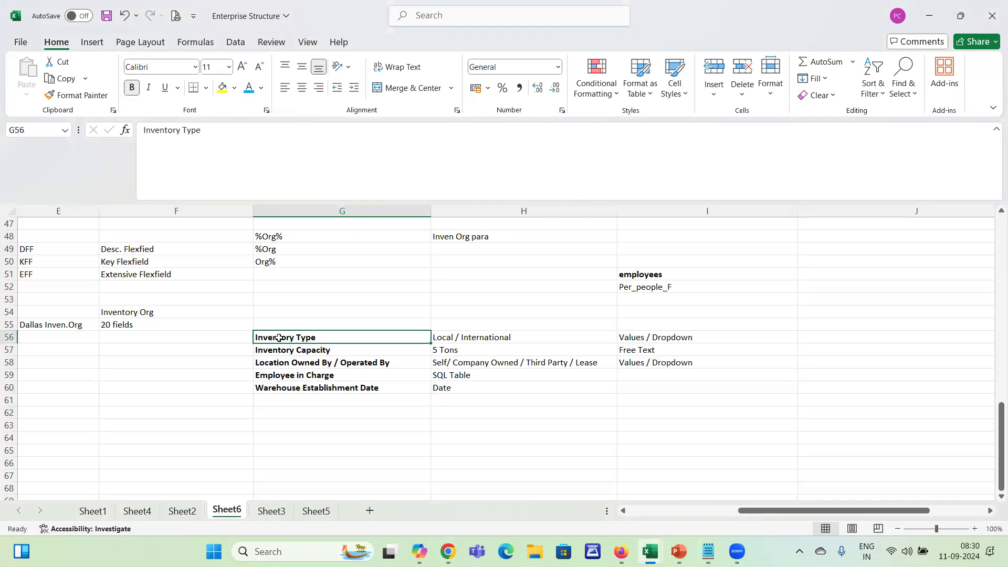
{"action": "left_click", "coordinate": [221, 87]}
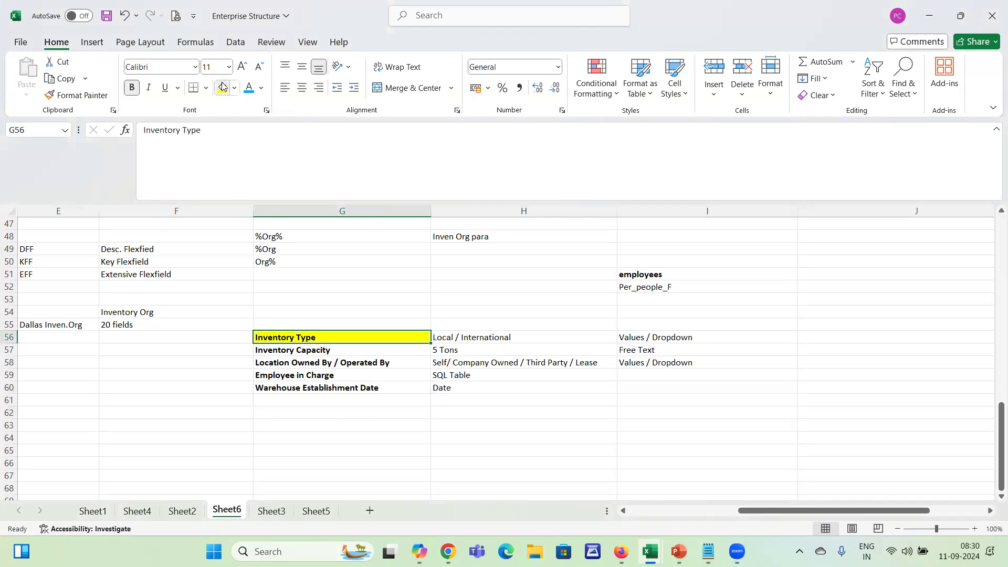
{"action": "left_click", "coordinate": [490, 336]}
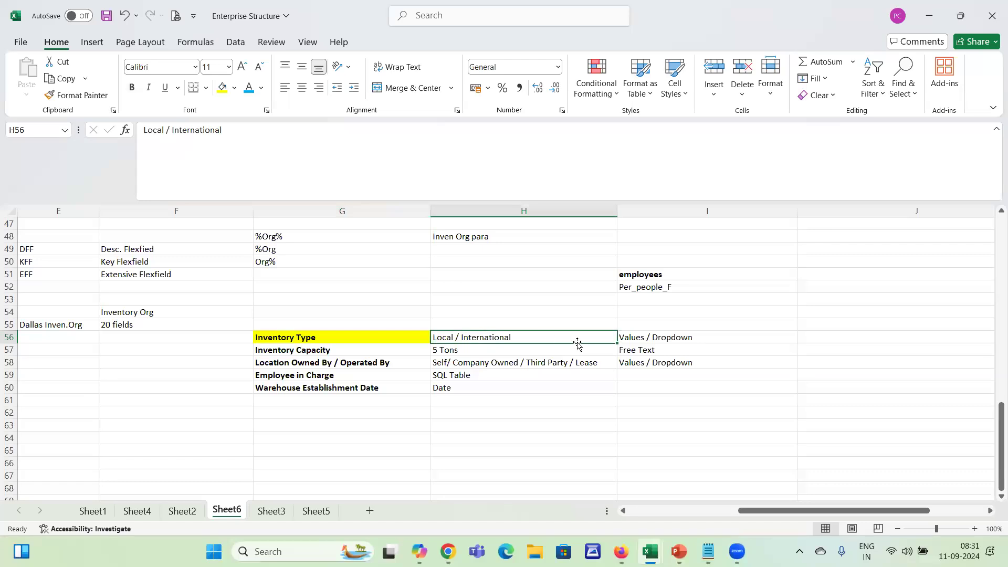
{"action": "left_click_drag", "start_coordinate": [675, 337], "coordinate": [660, 362]}
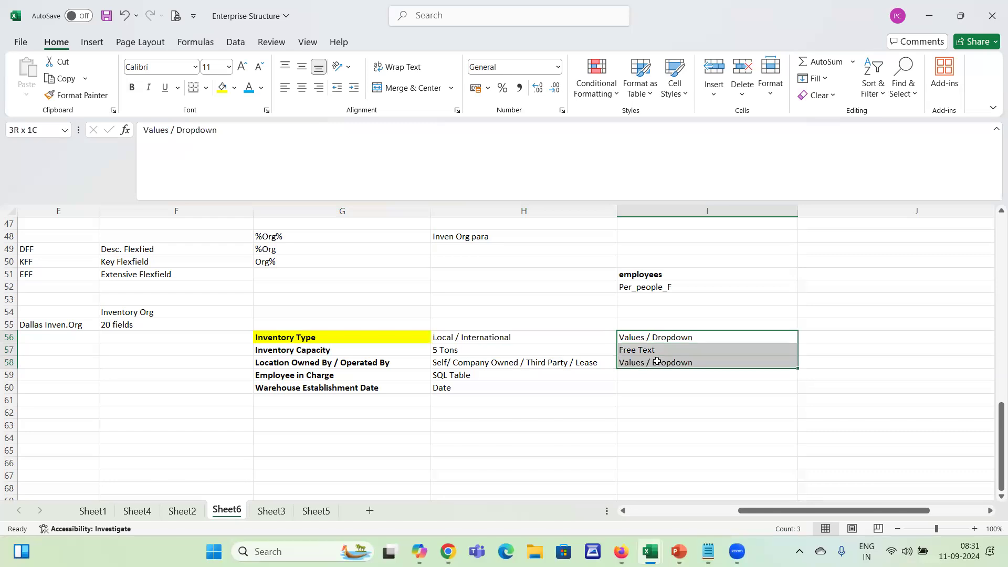
{"action": "left_click", "coordinate": [680, 336]}
Check the Create Segment page, return to the workbook and add a bold "value set" label in cell G64
{"action": "key", "text": "alt+Tab"}
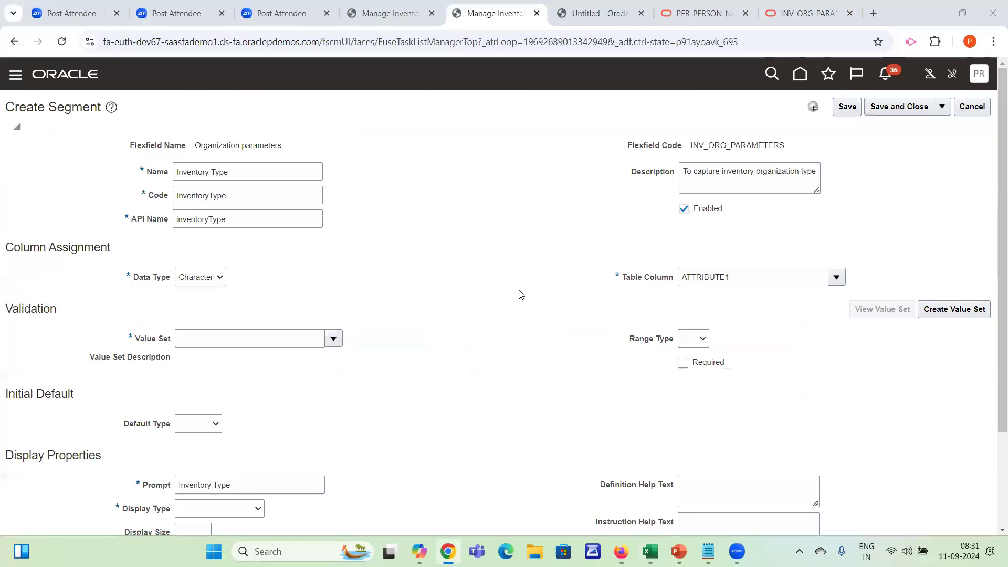
{"action": "key", "text": "alt+Tab"}
{"action": "left_click", "coordinate": [359, 435]}
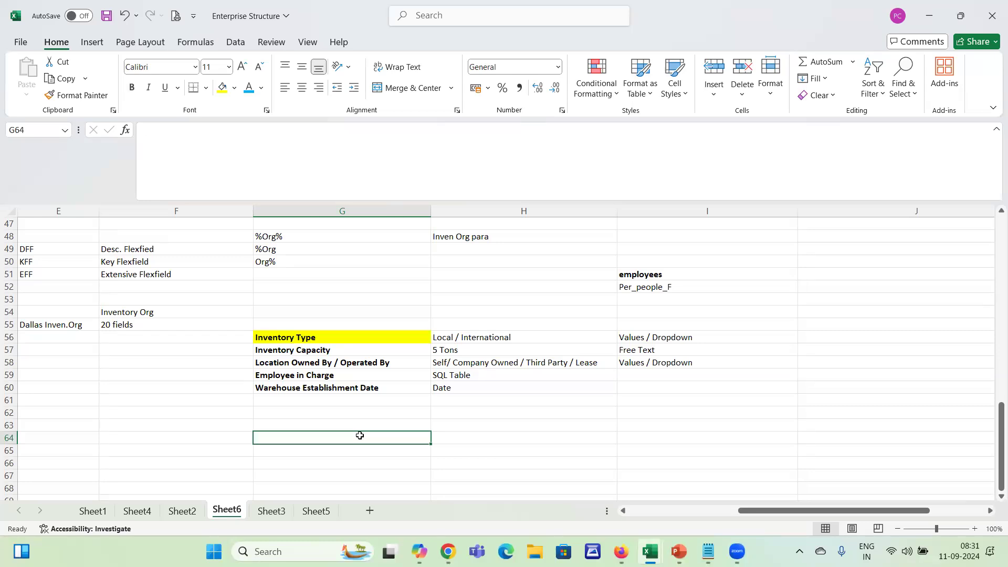
{"action": "type", "text": "value set"}
{"action": "key", "text": "Return"}
{"action": "left_click", "coordinate": [360, 435]}
{"action": "key", "text": "ctrl+b"}
{"action": "key", "text": "Down"}
{"action": "key", "text": "Up"}
{"action": "key", "text": "Right"}
{"action": "key", "text": "Left"}
{"action": "key", "text": "Right"}
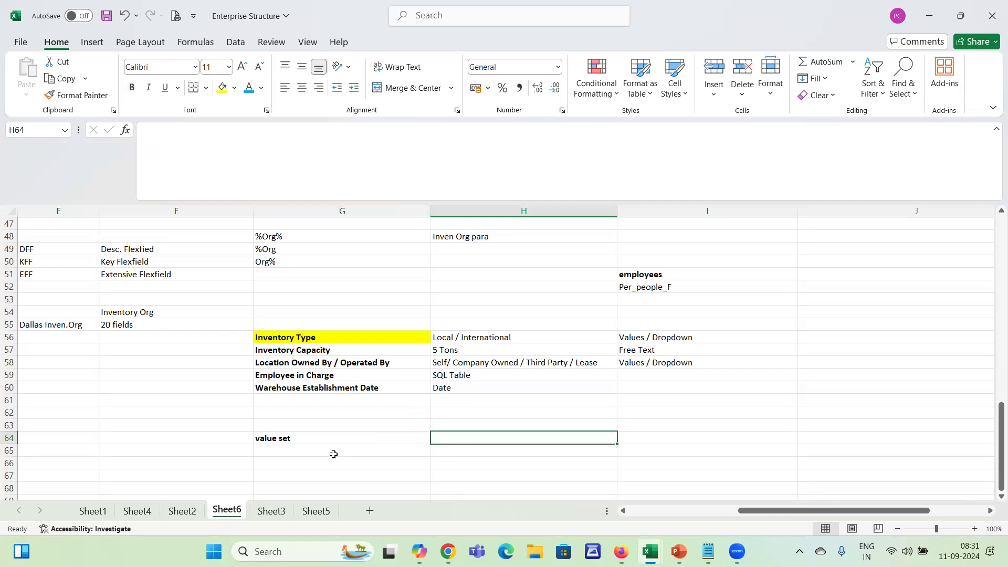
Review the Local / International values, switch to the Create Segment page and start creating a value set
{"action": "left_click", "coordinate": [336, 443]}
{"action": "left_click", "coordinate": [476, 337]}
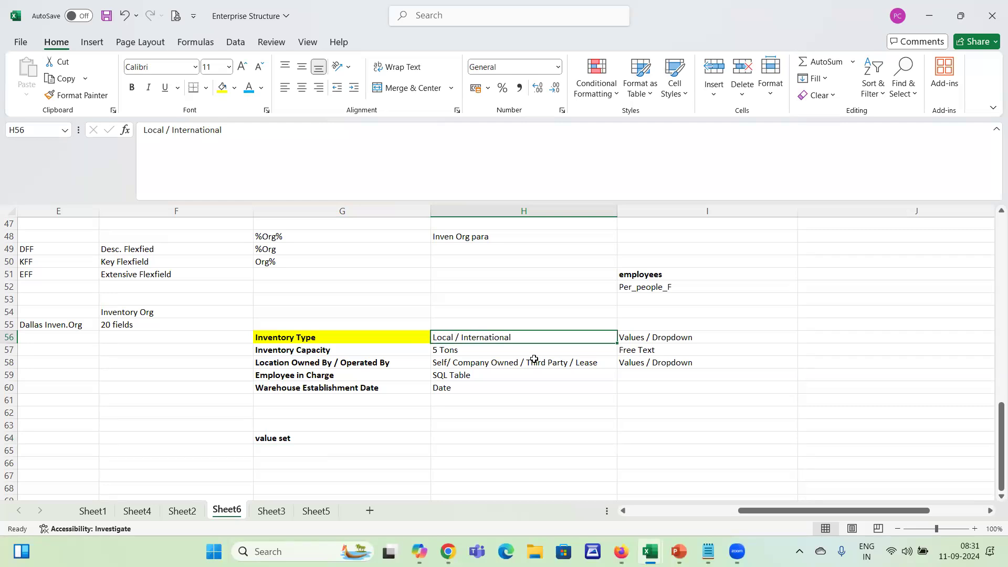
{"action": "left_click", "coordinate": [352, 445]}
{"action": "key", "text": "alt+Tab"}
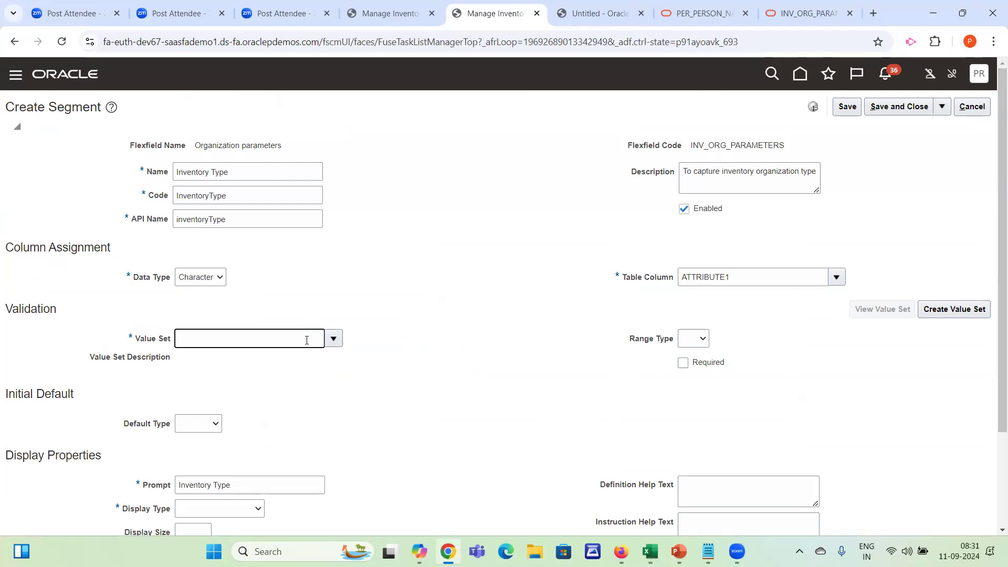
{"action": "left_click", "coordinate": [976, 310]}
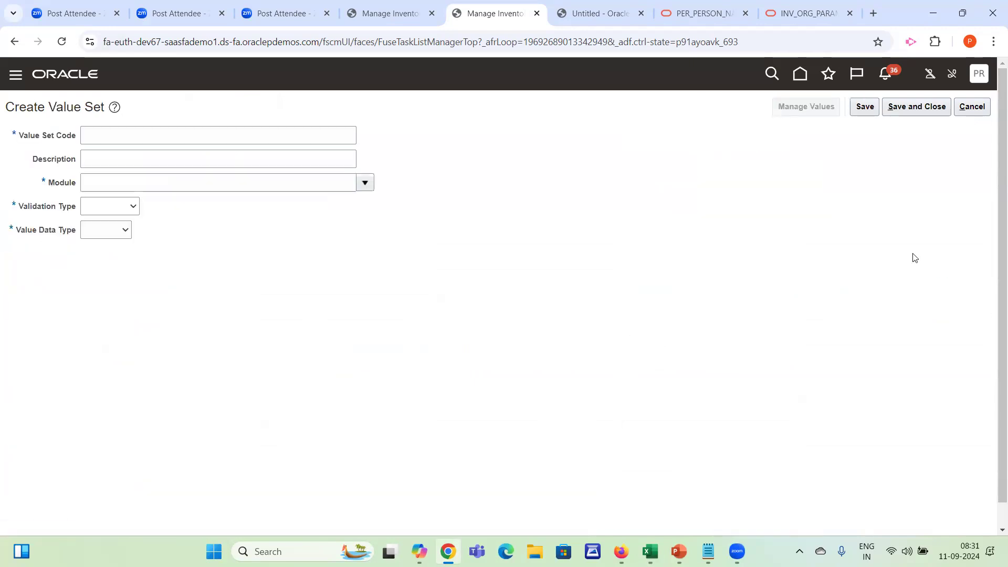
Enter "ABC Inventory Type" as both the code and the description of the new value set
{"action": "left_click", "coordinate": [230, 135]}
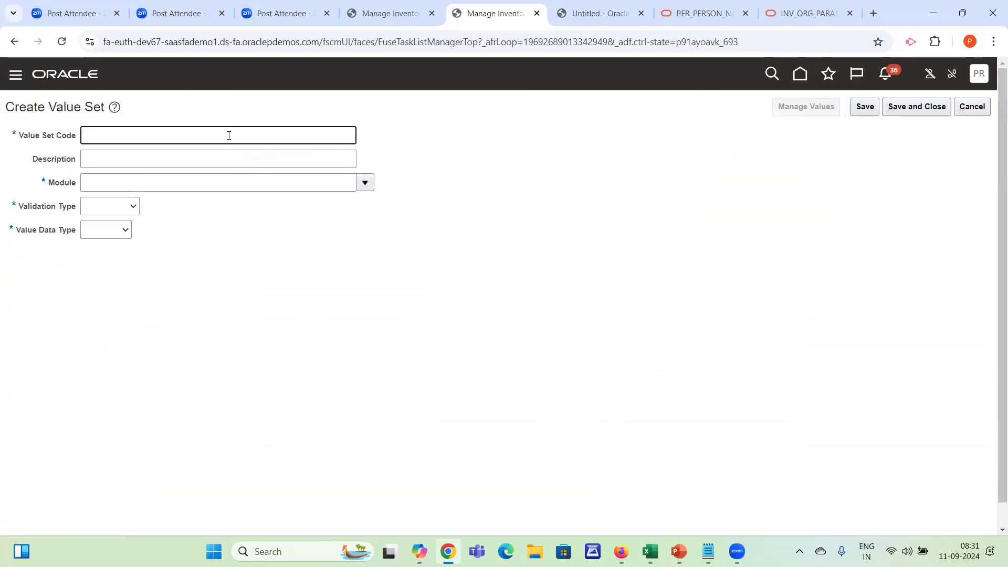
{"action": "type", "text": "ABC Inventory Type"}
{"action": "key", "text": "Tab"}
{"action": "key", "text": "shift+Tab"}
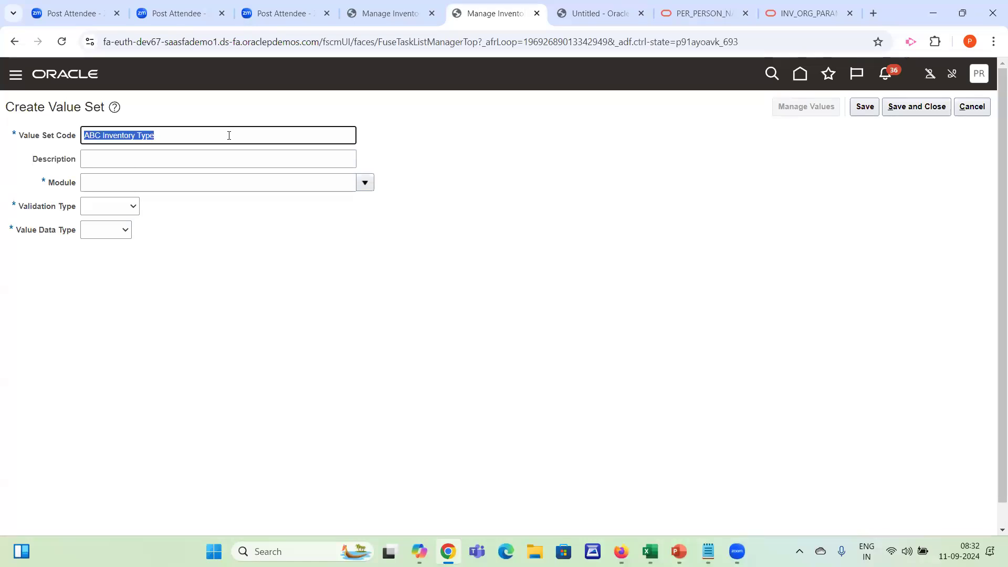
{"action": "key", "text": "ctrl+c"}
{"action": "key", "text": "Tab"}
{"action": "key", "text": "ctrl+v"}
{"action": "key", "text": "Tab"}
Search the modules for "inventory" and assign Inventory Management as the value set's module
{"action": "type", "text": "invent"}
{"action": "key", "text": "Tab"}
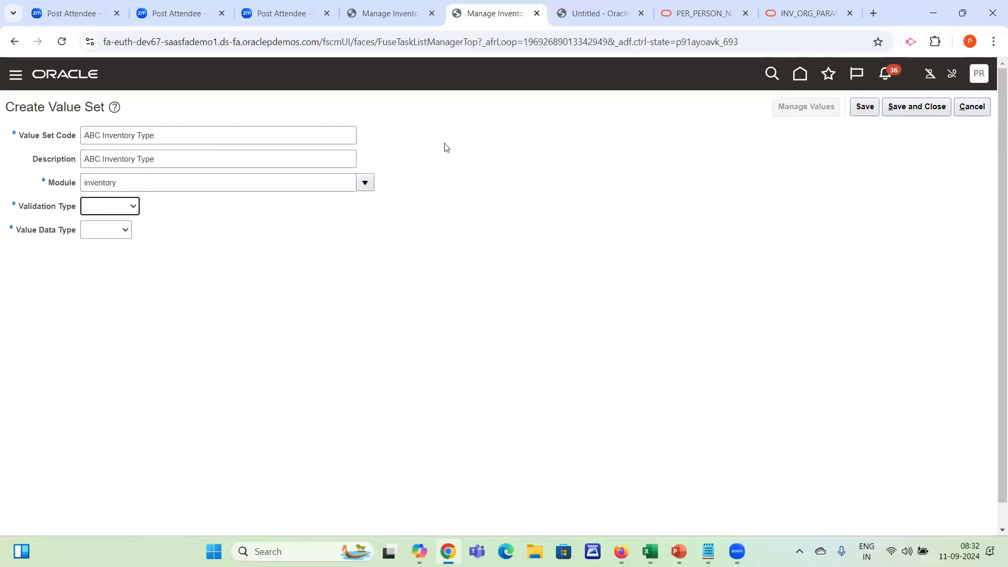
{"action": "left_click", "coordinate": [365, 183]}
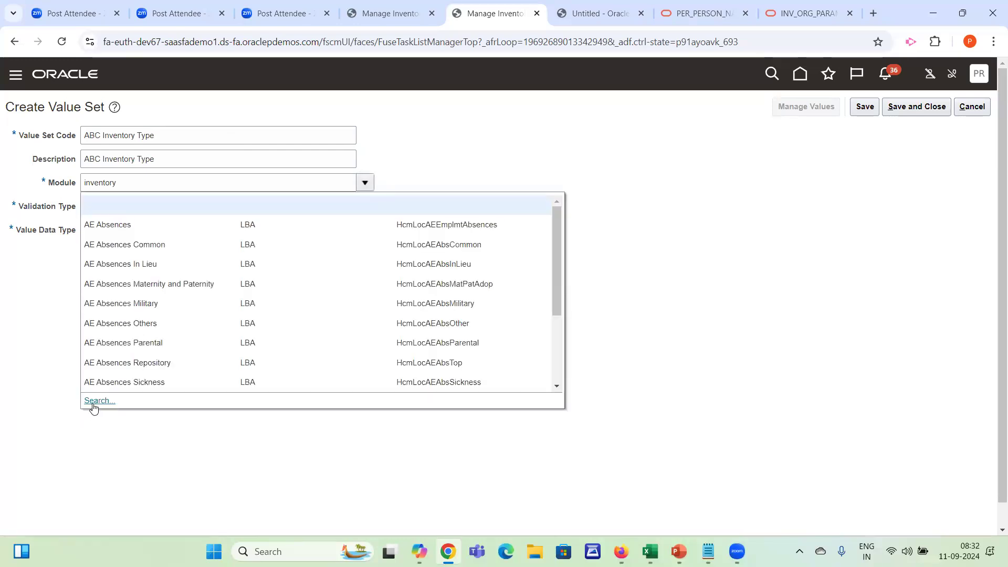
{"action": "left_click", "coordinate": [99, 400]}
{"action": "left_click", "coordinate": [417, 271]}
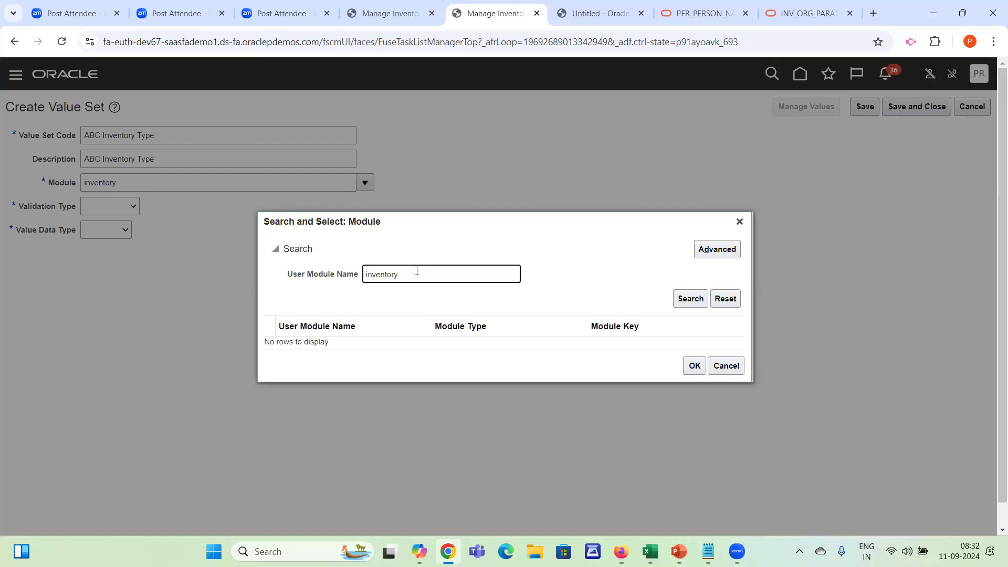
{"action": "left_click", "coordinate": [676, 299]}
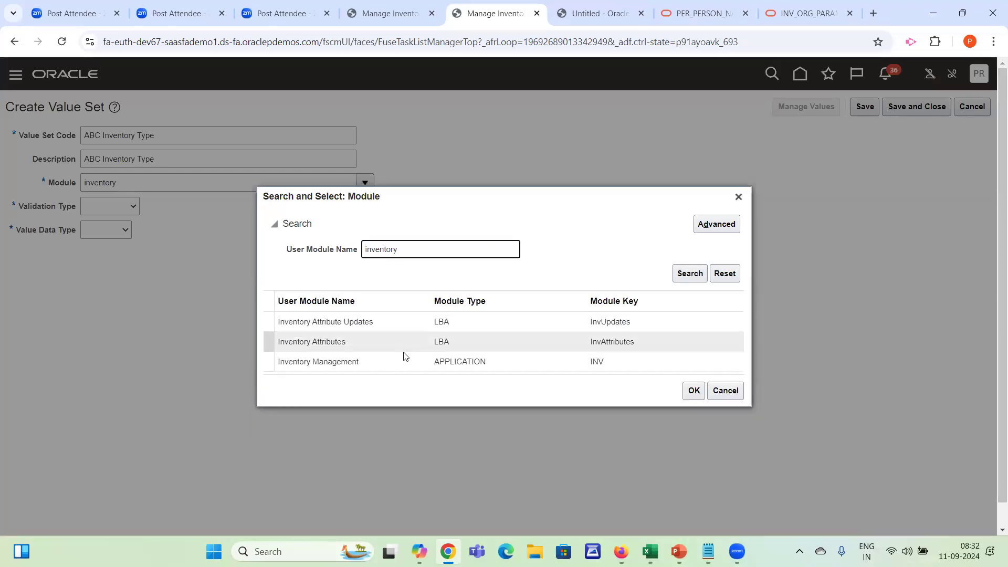
{"action": "double_click", "coordinate": [354, 361]}
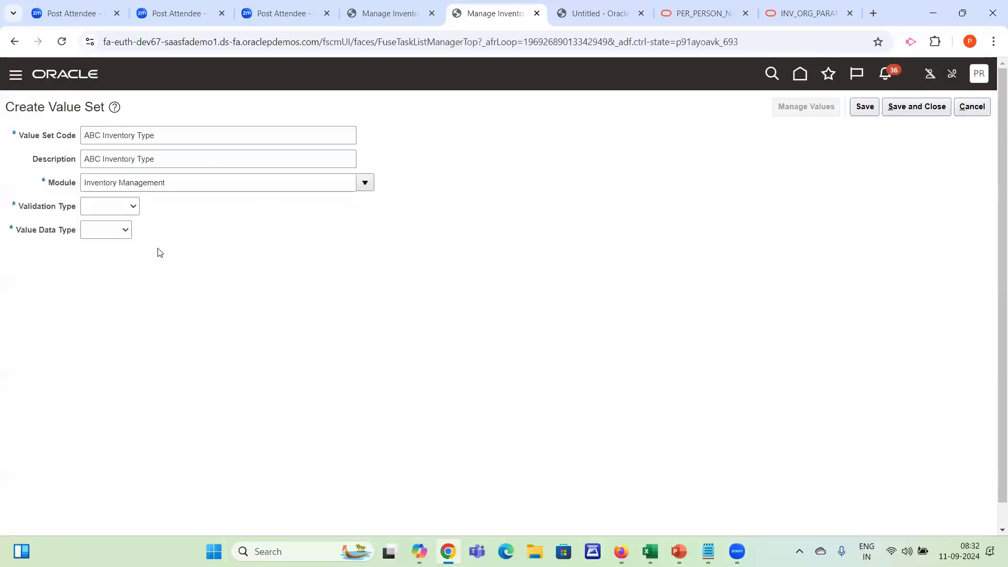
Try the Format Only validation type and compare it with the Inventory Capacity row in the Enterprise Structure workbook
{"action": "left_click", "coordinate": [92, 202]}
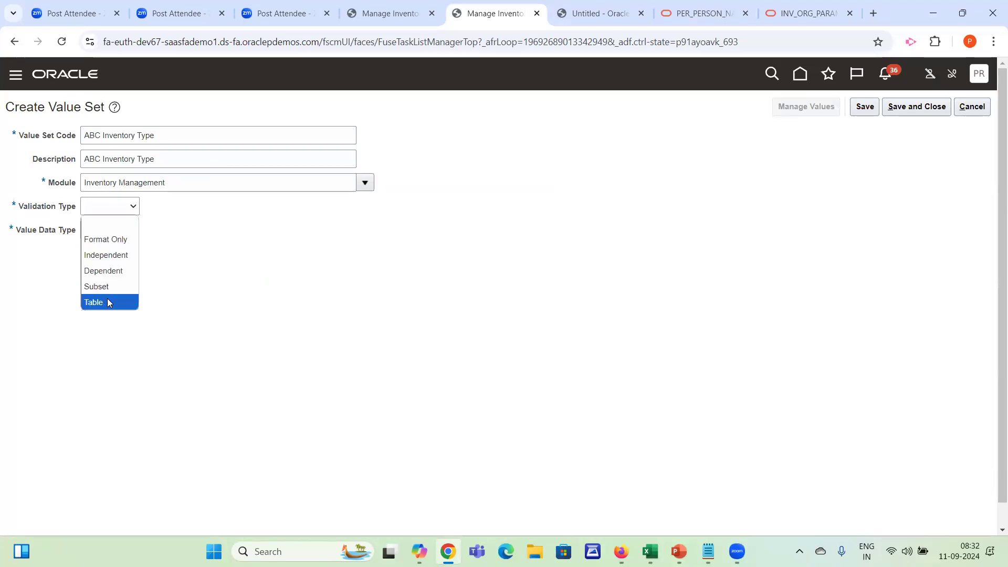
{"action": "left_click", "coordinate": [127, 239]}
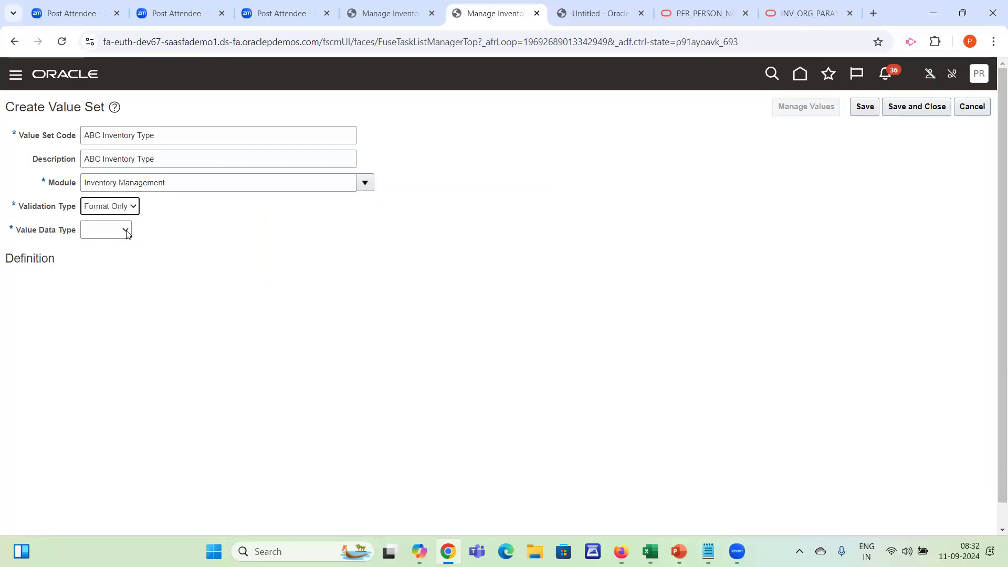
{"action": "left_click", "coordinate": [132, 209]}
{"action": "left_click", "coordinate": [306, 231]}
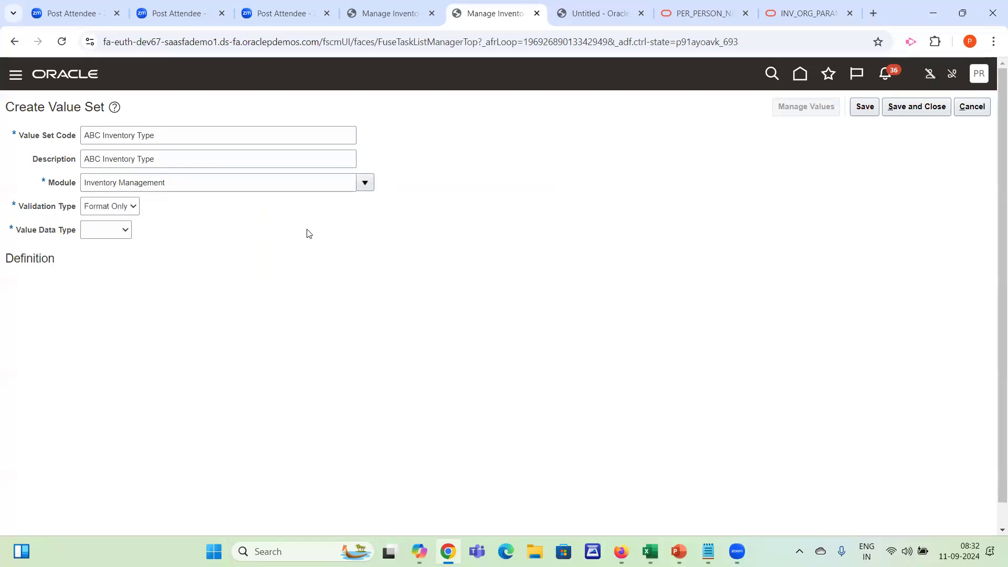
{"action": "key", "text": "alt+Tab"}
{"action": "left_click_drag", "start_coordinate": [453, 350], "coordinate": [342, 354]}
{"action": "left_click", "coordinate": [226, 353]}
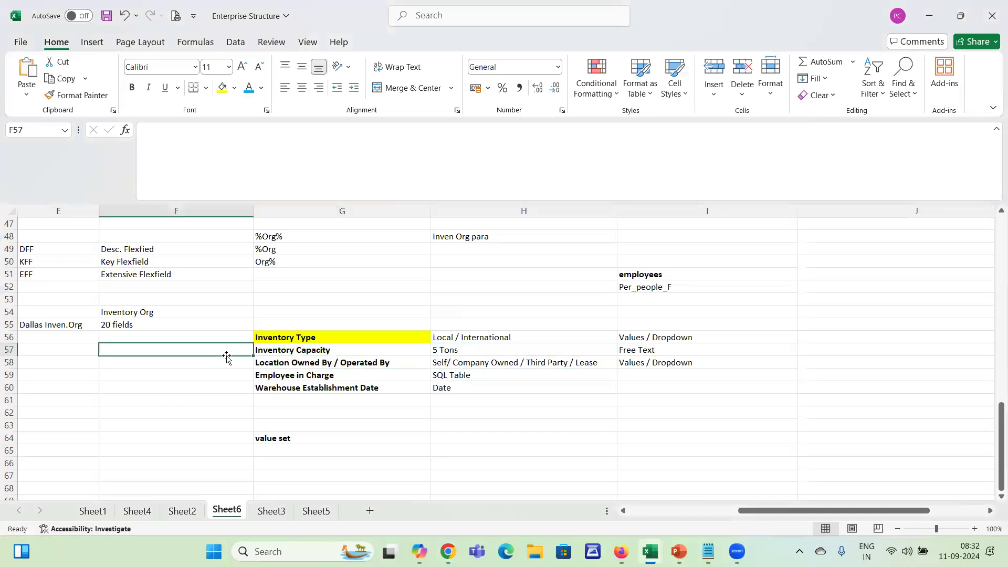
{"action": "key", "text": "alt+Tab"}
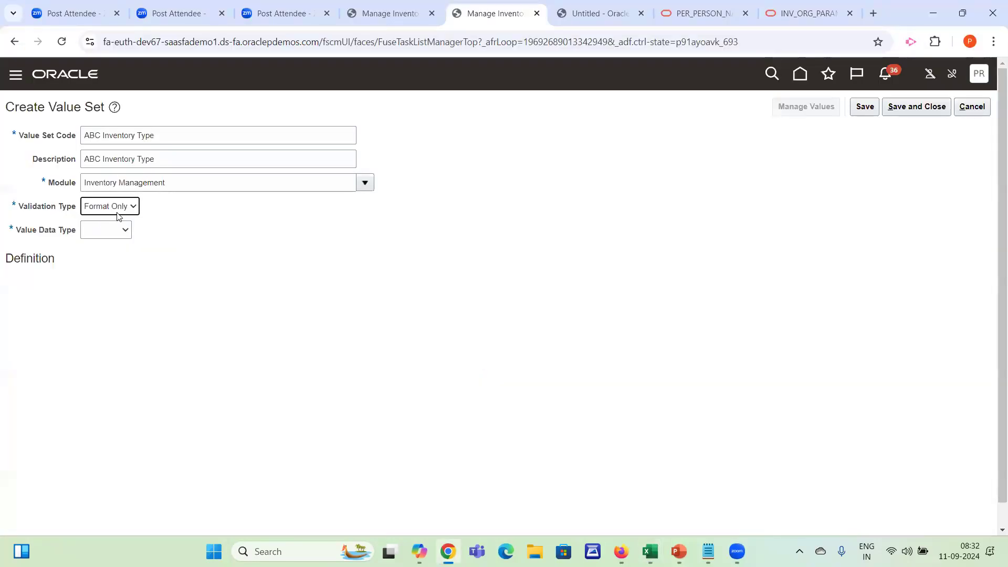
Set the value set's validation type to Independent and check it against the Local / International values in the workbook
{"action": "left_click", "coordinate": [122, 210]}
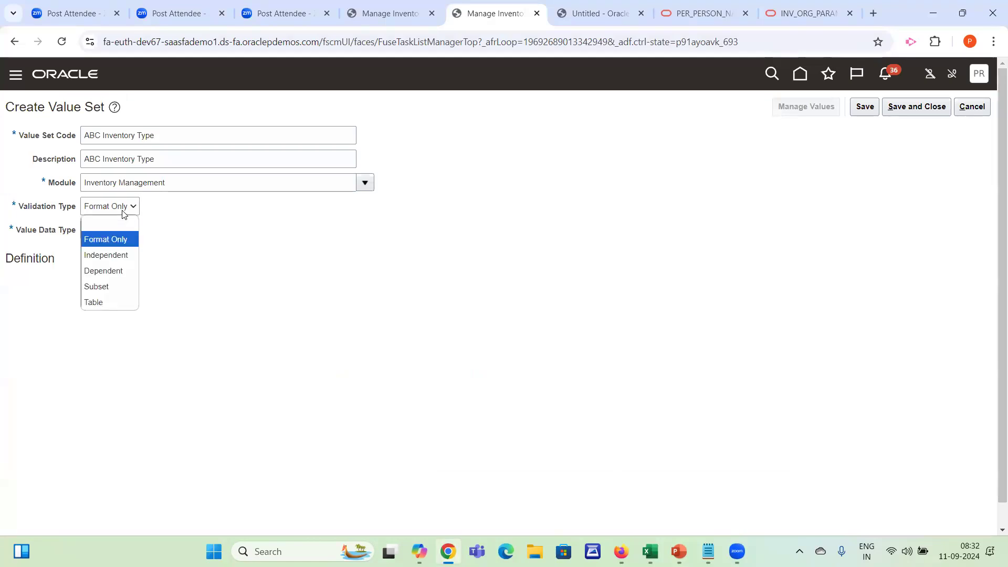
{"action": "left_click", "coordinate": [119, 260]}
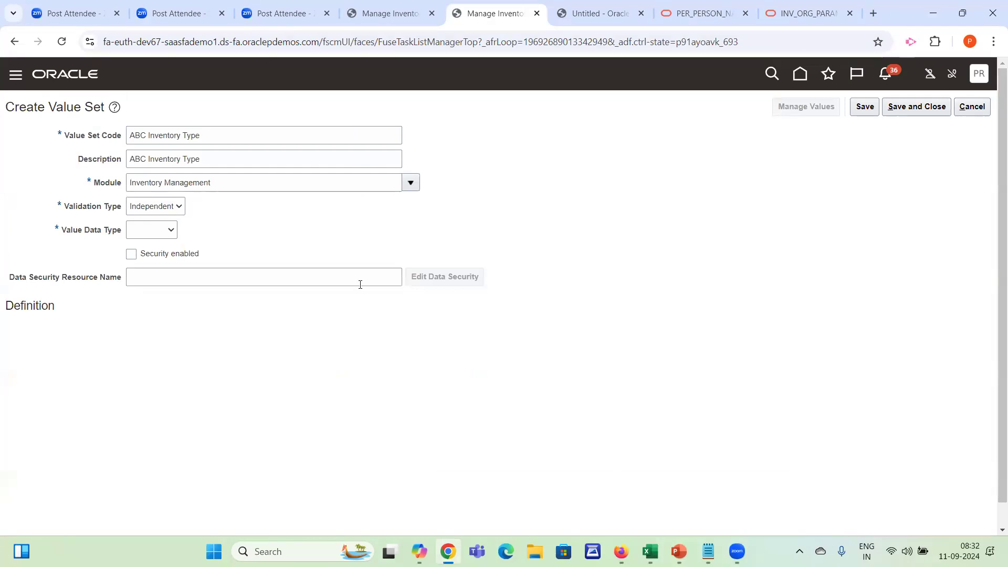
{"action": "key", "text": "alt+Tab"}
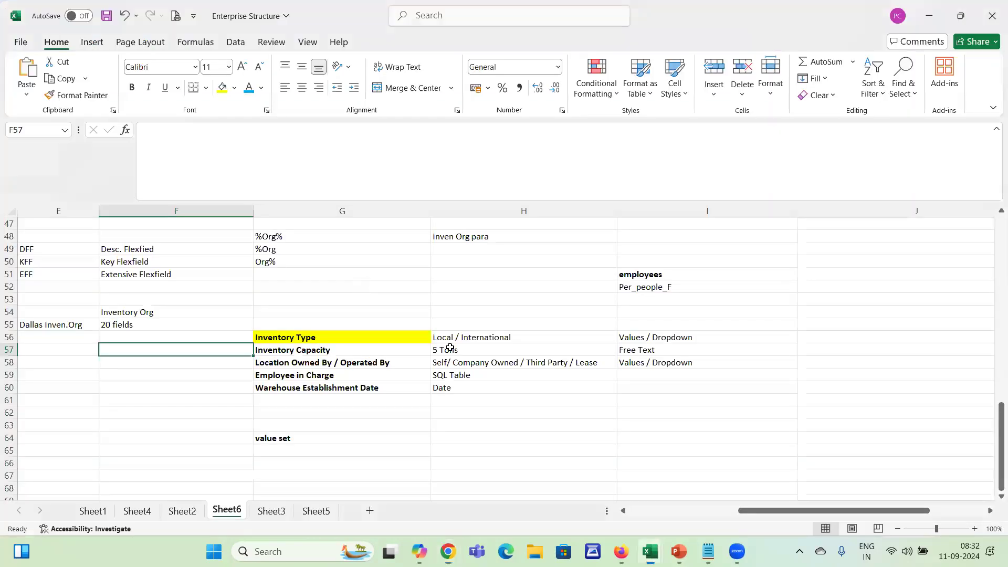
{"action": "left_click", "coordinate": [556, 335]}
{"action": "key", "text": "alt+Tab"}
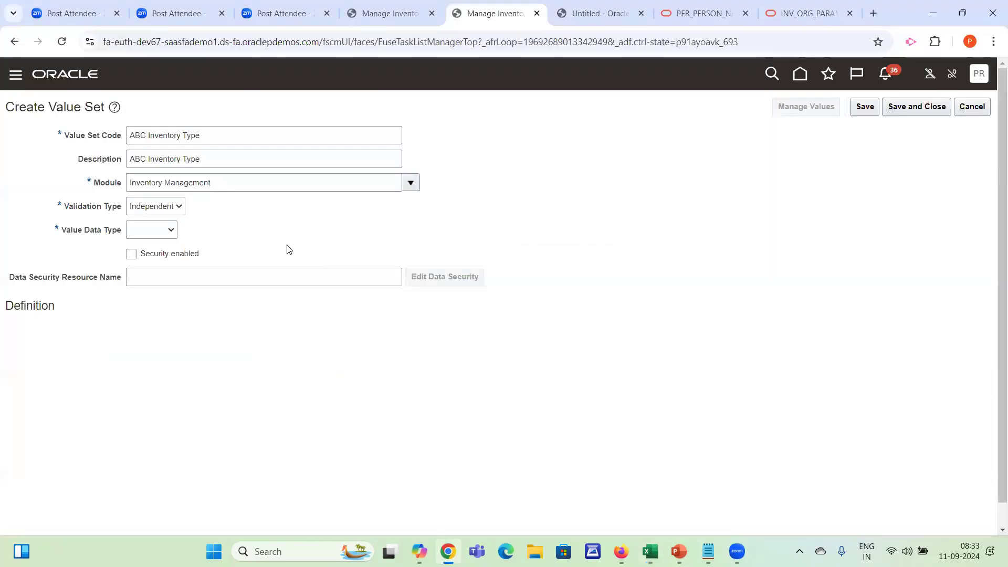
Set the value data type to Character and the value subtype to Text
{"action": "left_click", "coordinate": [150, 235]}
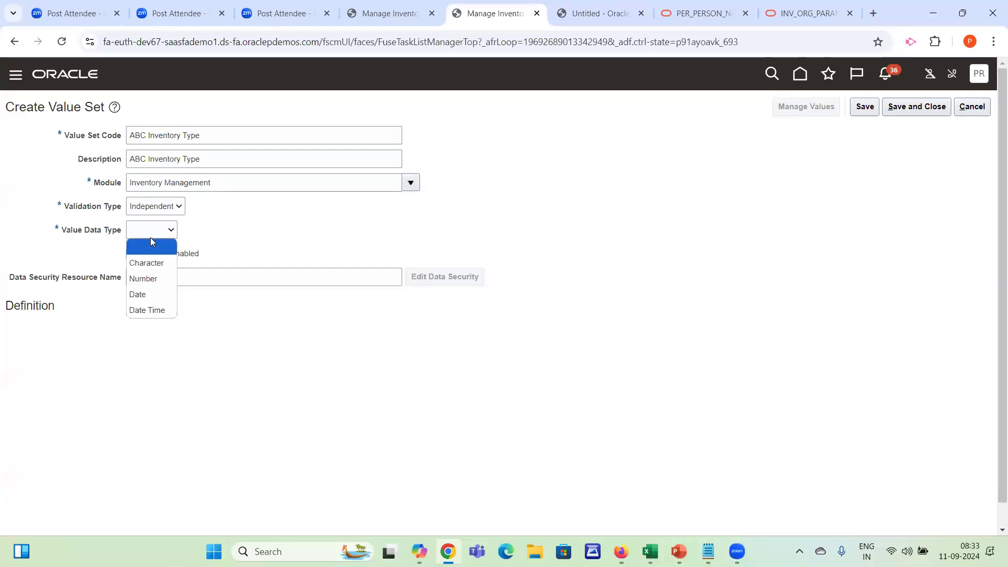
{"action": "left_click", "coordinate": [142, 262]}
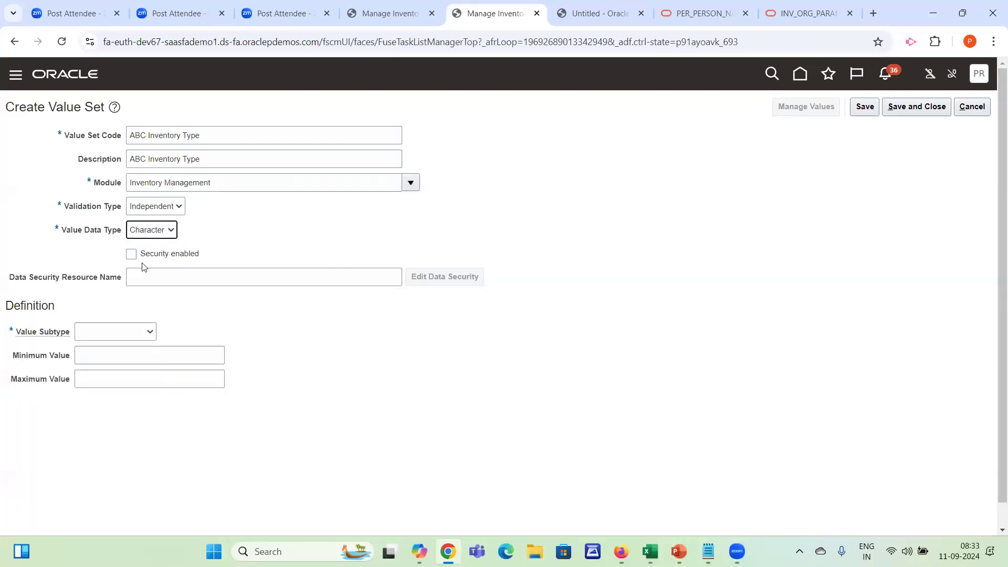
{"action": "left_click", "coordinate": [93, 335]}
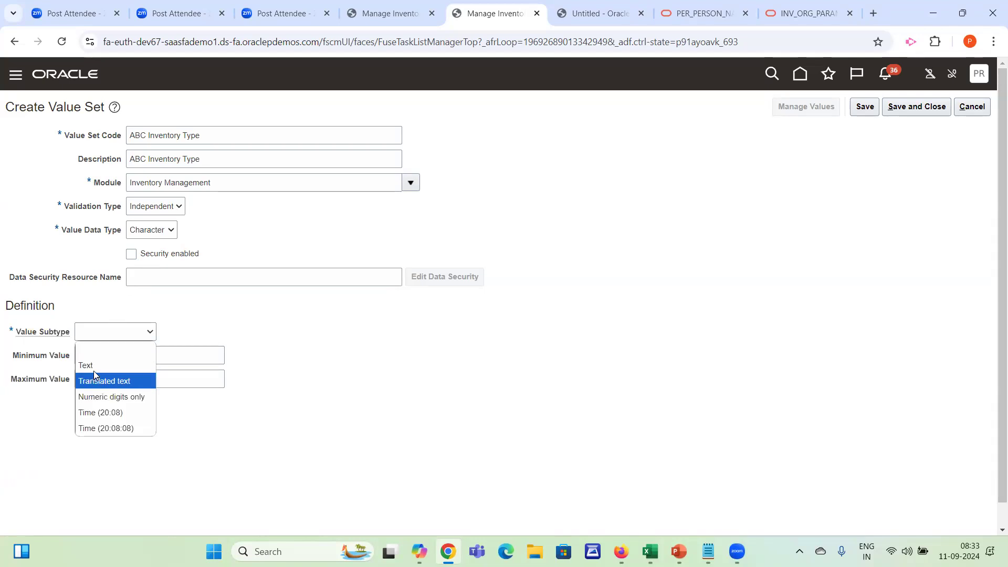
{"action": "left_click", "coordinate": [94, 366]}
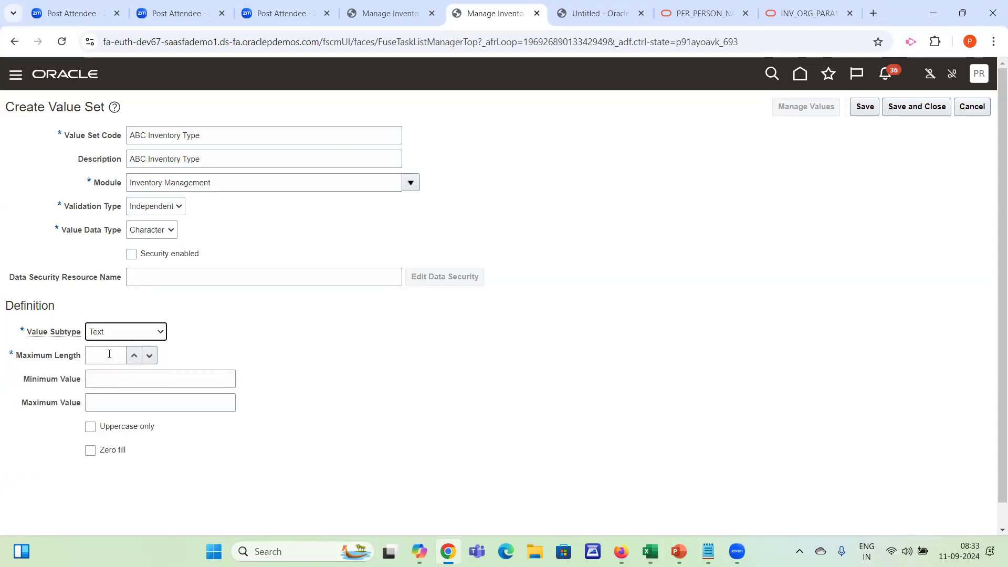
Consult the planned segments in the workbook, set the value set's maximum length to 20 and switch back to the workbook
{"action": "left_click", "coordinate": [649, 552]}
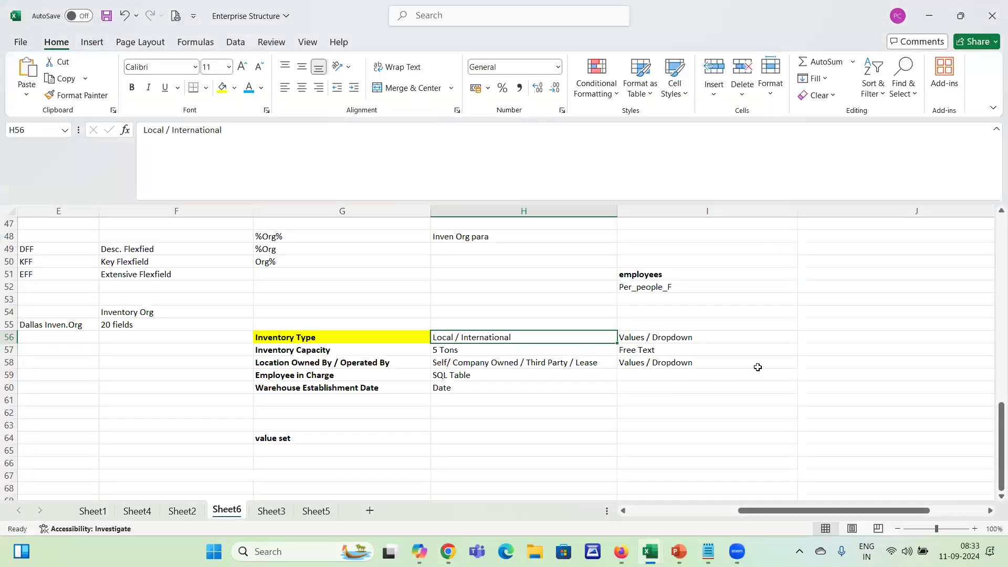
{"action": "left_click", "coordinate": [496, 436]}
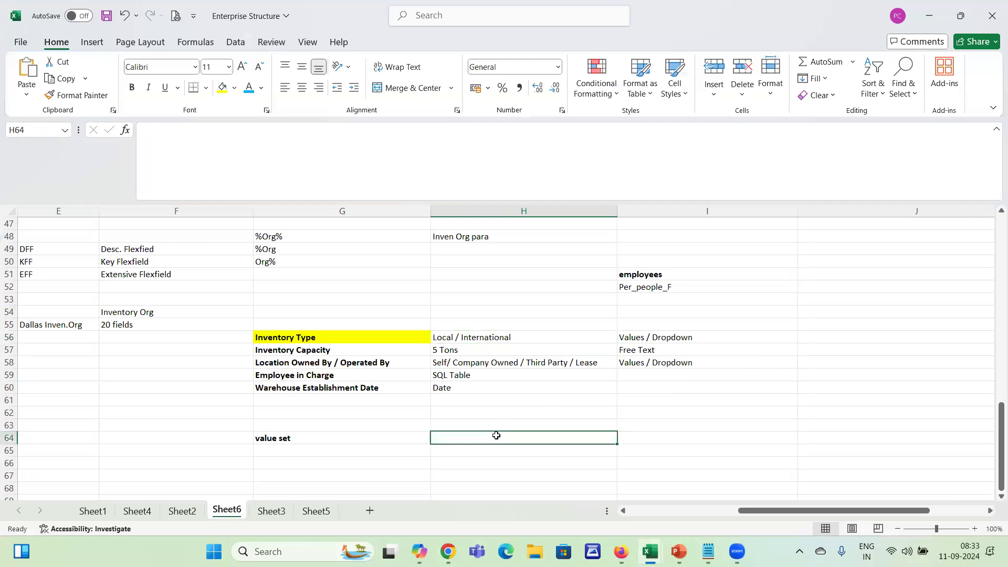
{"action": "key", "text": "alt+Tab"}
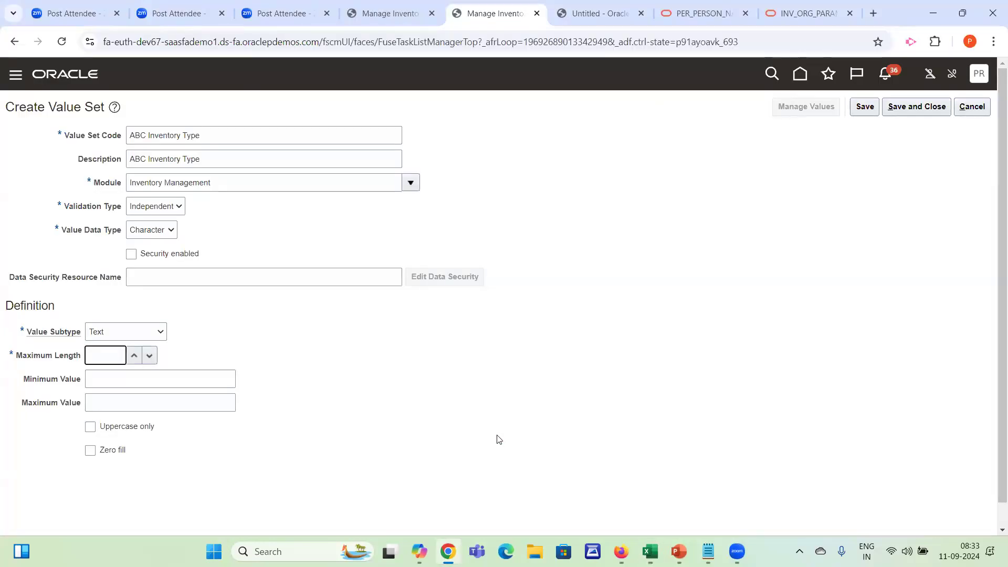
{"action": "key", "text": "Tab"}
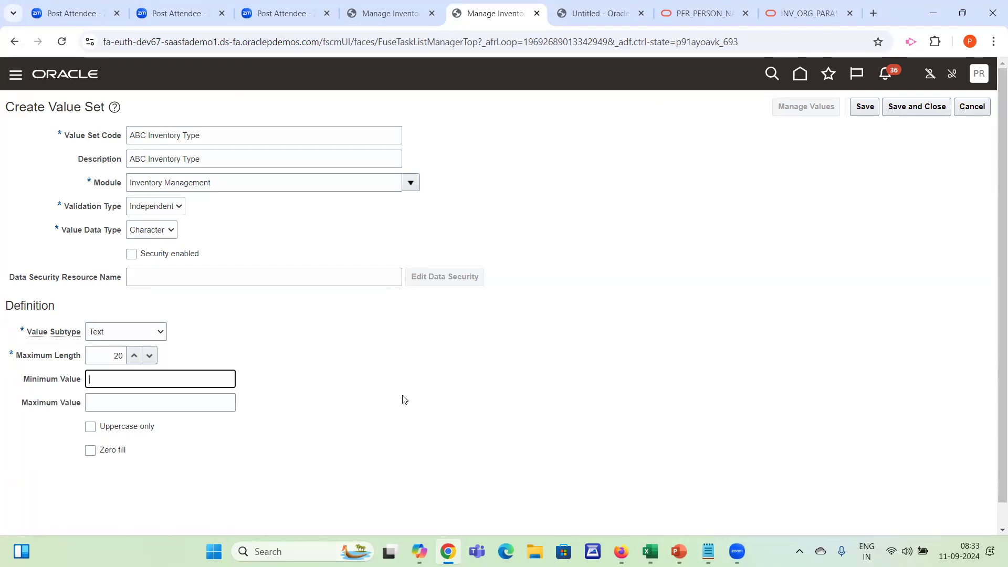
{"action": "key", "text": "alt+Tab"}
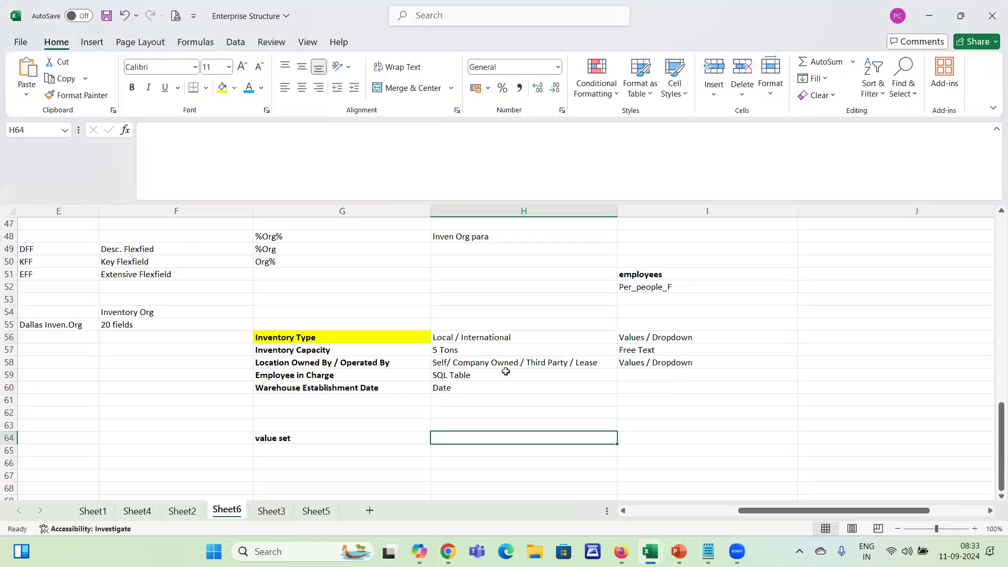
{"action": "double_click", "coordinate": [451, 422]}
{"action": "type", "text": "d"}
{"action": "key", "text": "BackSpace"}
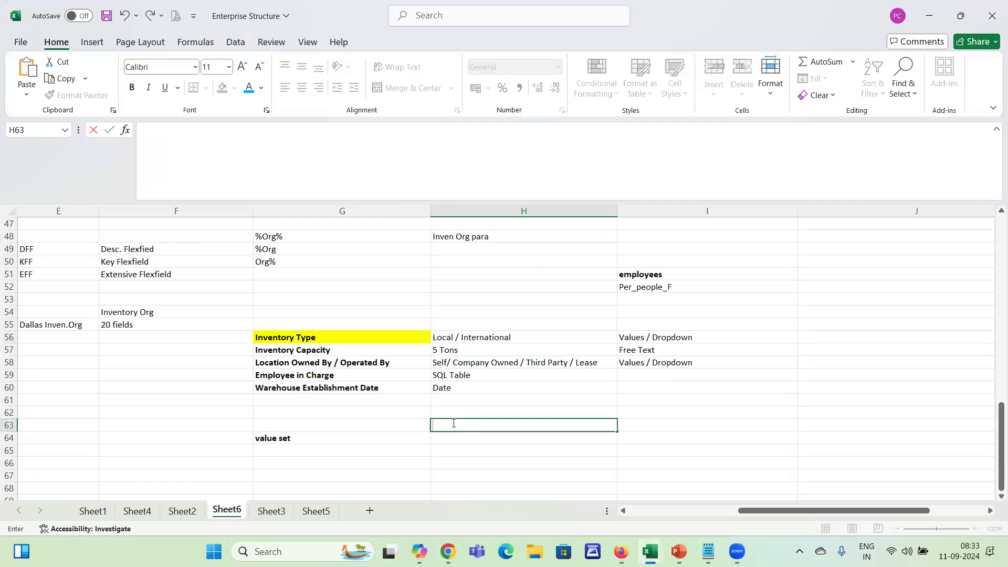
Switch to Oracle Fusion, save the ABC Inventory Type value set and open its values for management
{"action": "key", "text": "alt+Tab"}
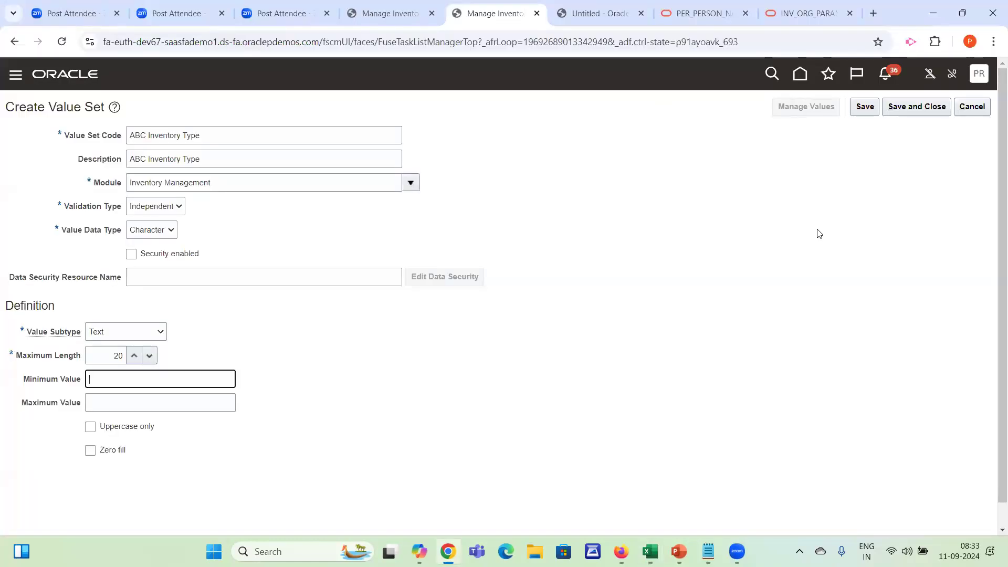
{"action": "left_click", "coordinate": [865, 107]}
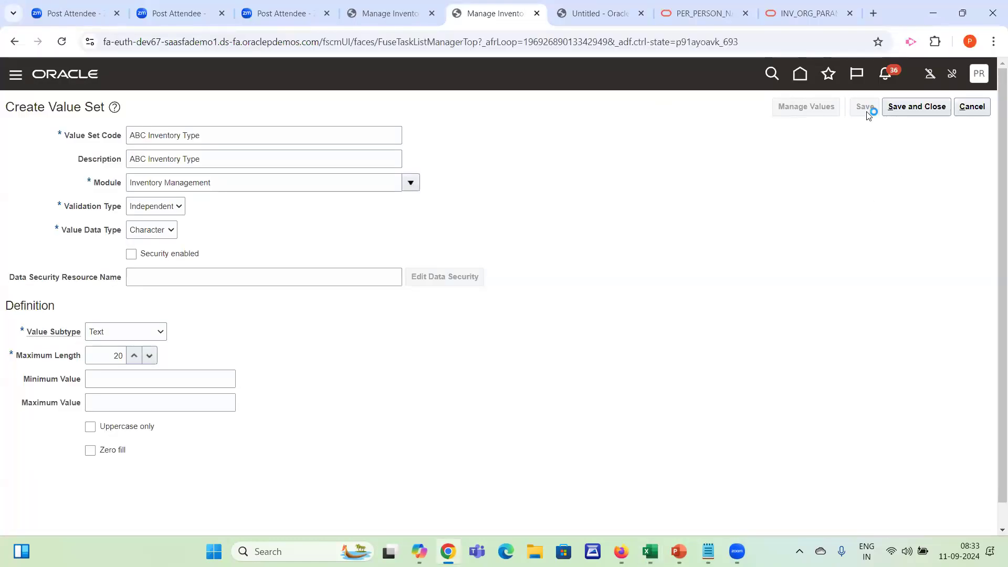
{"action": "left_click", "coordinate": [808, 108]}
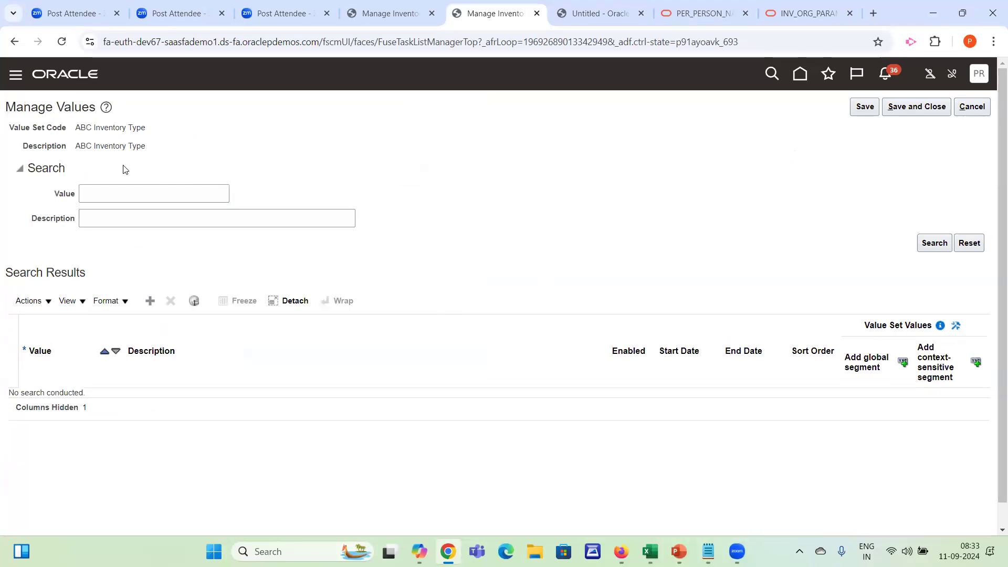
{"action": "left_click_drag", "start_coordinate": [80, 127], "coordinate": [175, 134]}
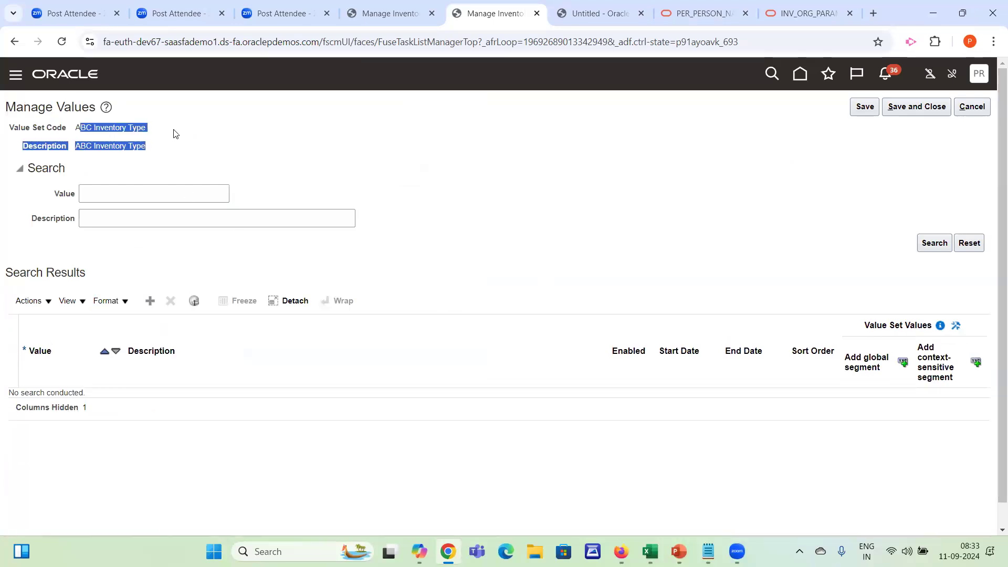
{"action": "left_click", "coordinate": [86, 124]}
{"action": "left_click_drag", "start_coordinate": [76, 125], "coordinate": [149, 129]}
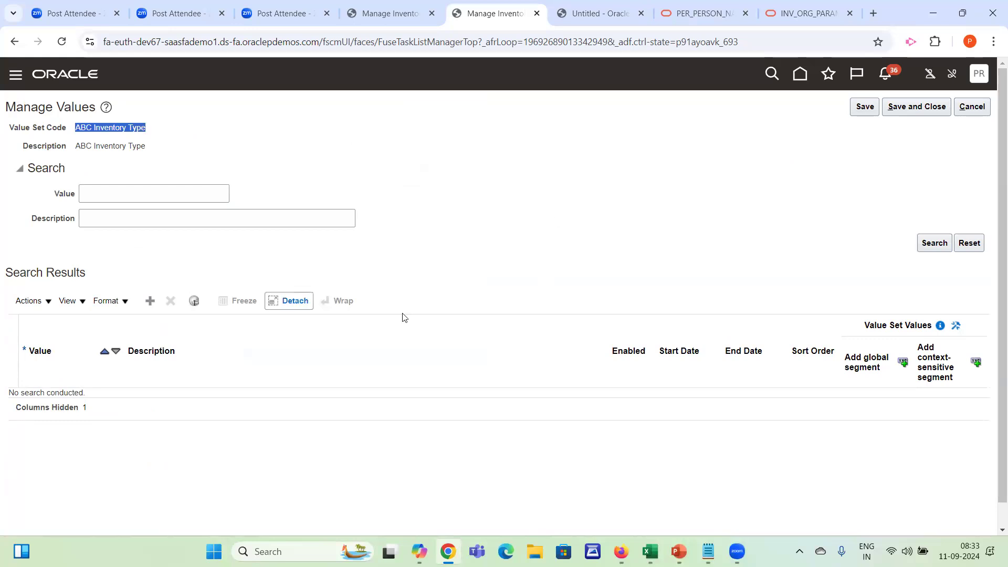
Add the value Local with the description Local Organization to the ABC Inventory Type value set
{"action": "left_click", "coordinate": [157, 306]}
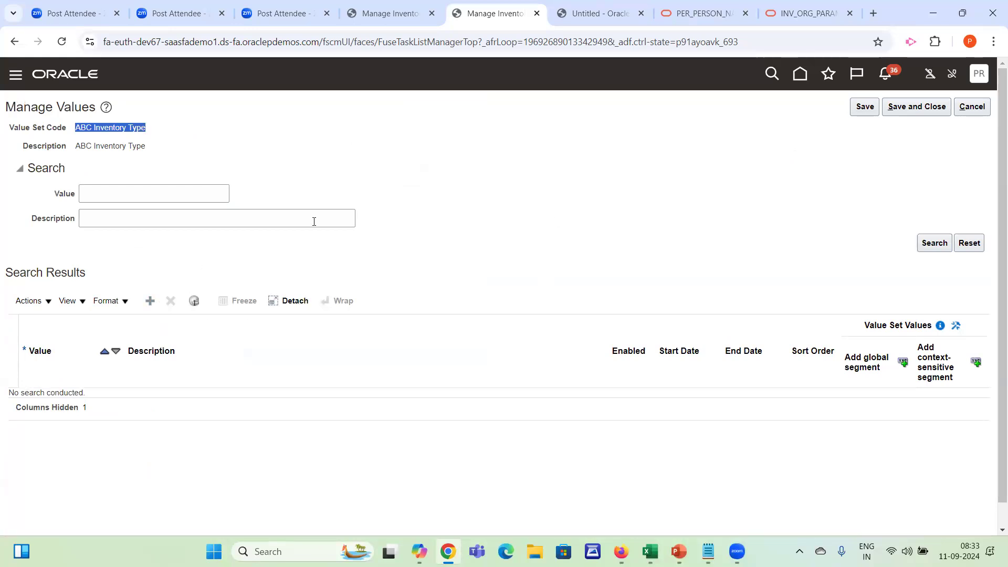
{"action": "left_click", "coordinate": [80, 399]}
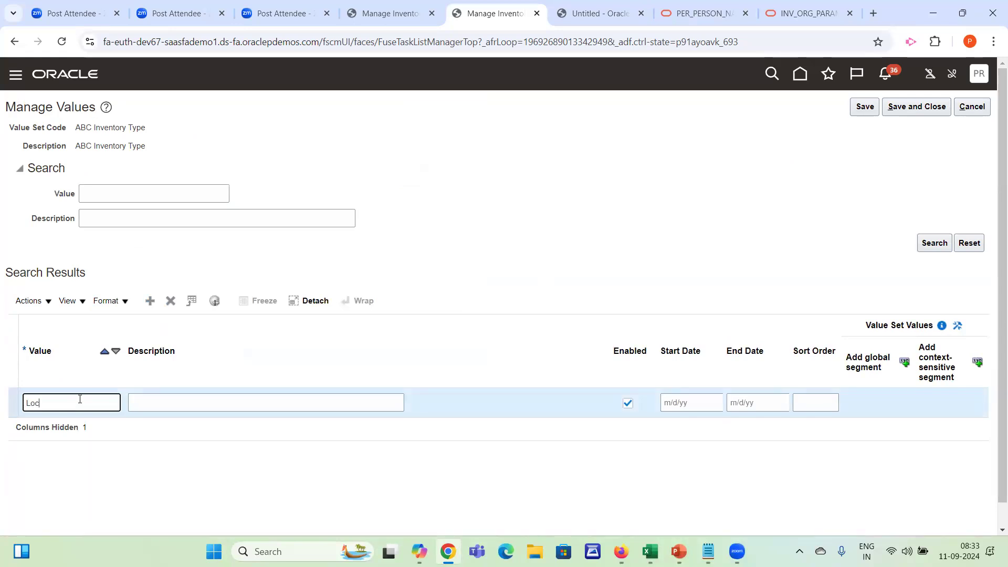
{"action": "key", "text": "Tab"}
{"action": "key", "text": "alt+Tab"}
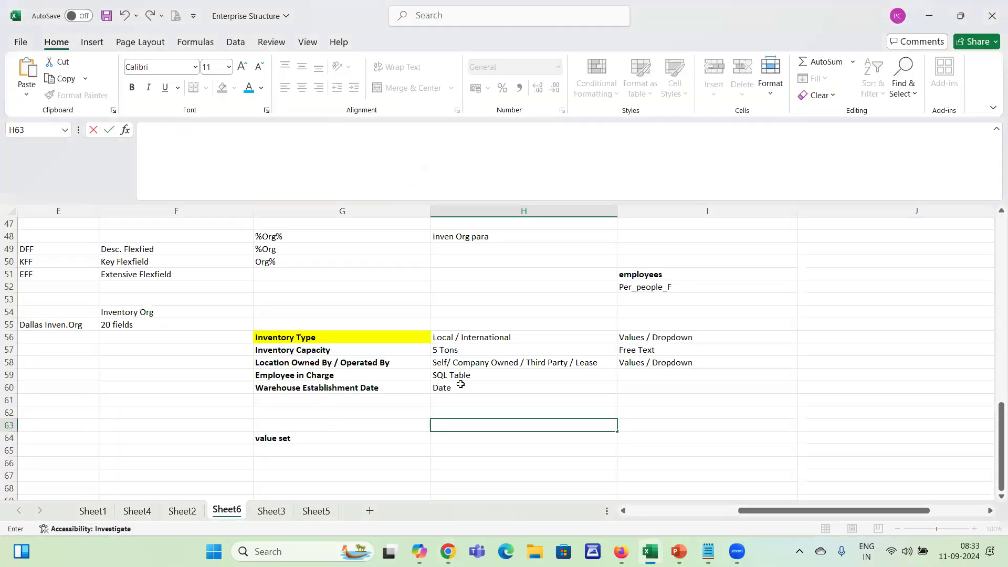
{"action": "key", "text": "alt+Tab"}
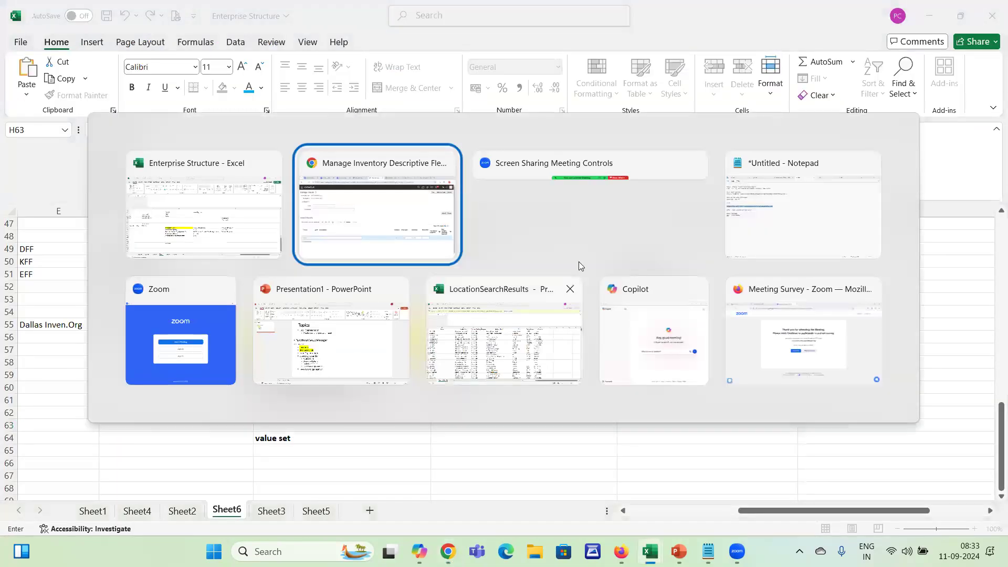
{"action": "left_click", "coordinate": [432, 222]}
{"action": "type", "text": "Local DE"}
{"action": "key", "text": "BackSpace"}
{"action": "key", "text": "BackSpace"}
{"action": "key", "text": "BackSpace"}
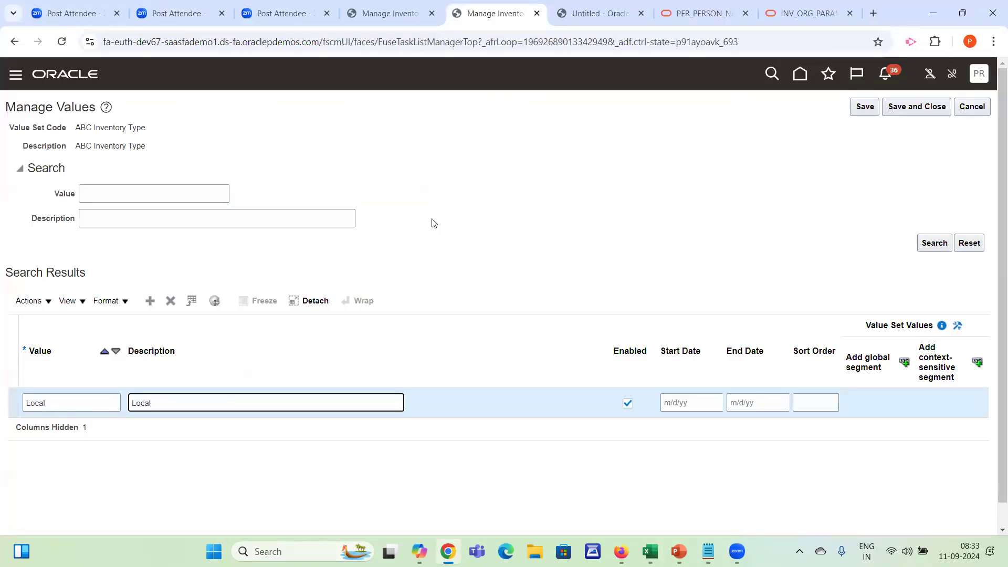
{"action": "type", "text": "Organization"}
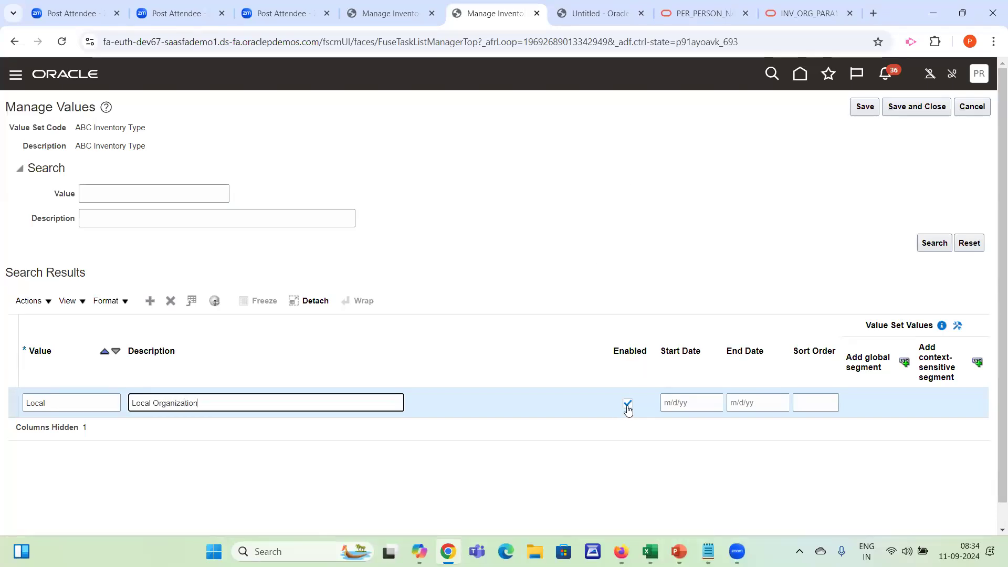
Add the value International with the description International Org, then save and return to the segment form
{"action": "left_click", "coordinate": [150, 300]}
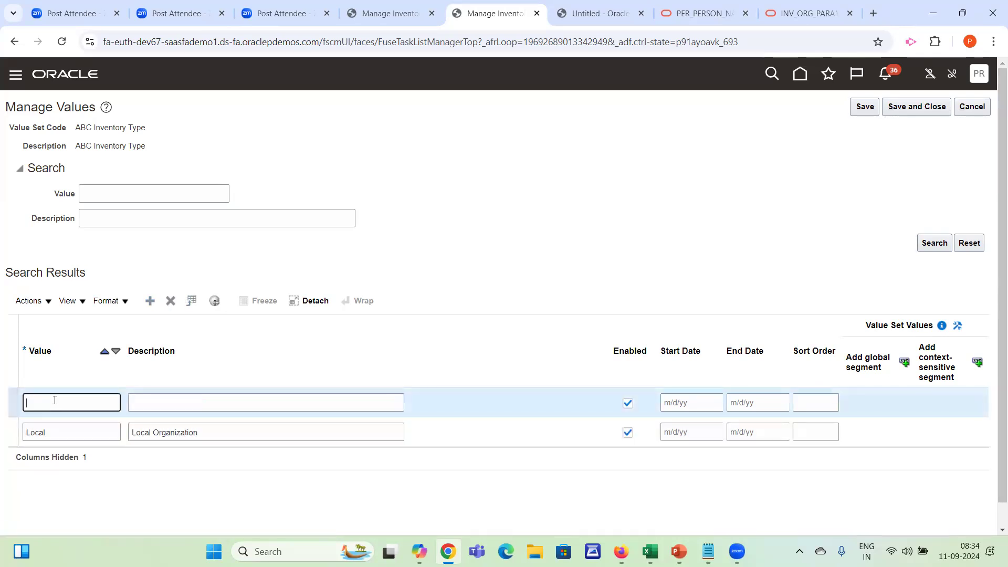
{"action": "type", "text": "Ineernational"}
{"action": "key", "text": "Tab"}
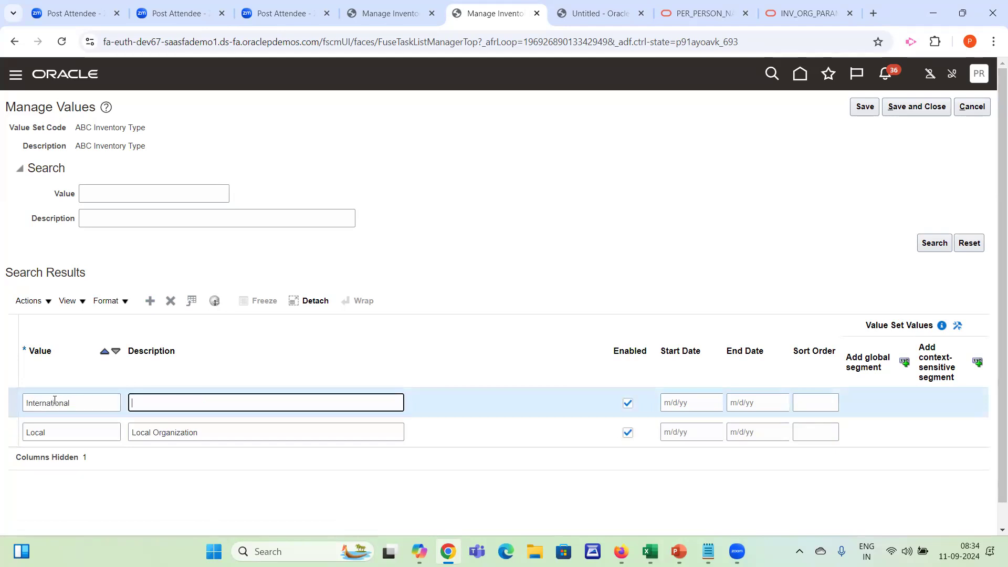
{"action": "type", "text": "International Org"}
{"action": "left_click", "coordinate": [903, 105]}
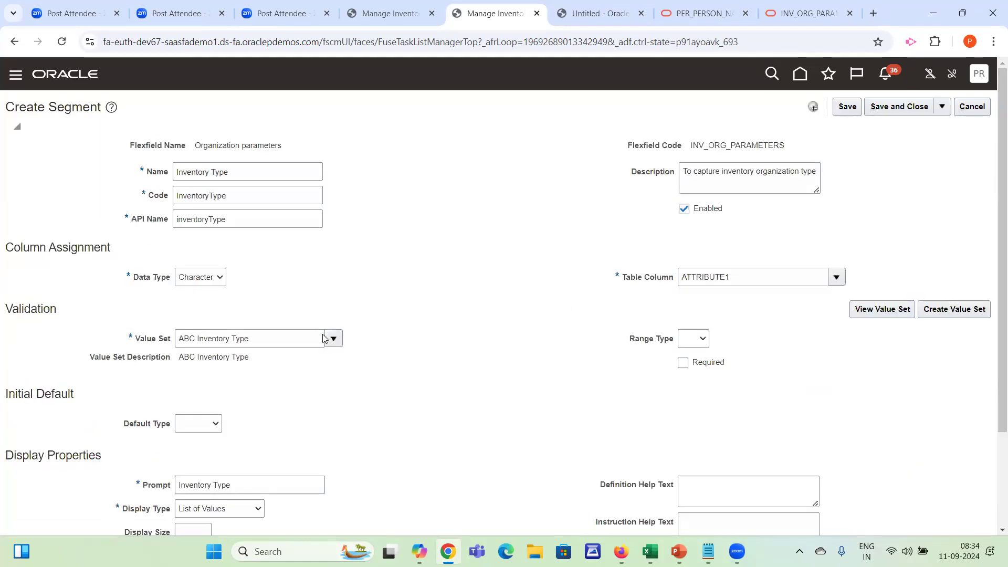
Review the value set assigned to the Inventory Type segment and the list of planned segments in the Enterprise Structure workbook
{"action": "left_click", "coordinate": [236, 192]}
{"action": "left_click", "coordinate": [254, 336]}
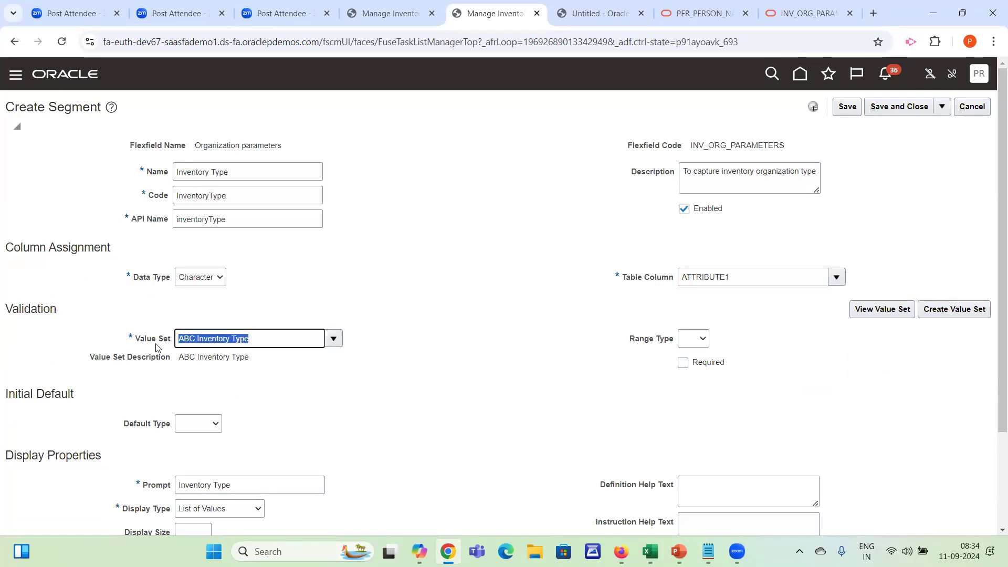
{"action": "left_click", "coordinate": [265, 334]}
{"action": "triple_click", "coordinate": [222, 335]}
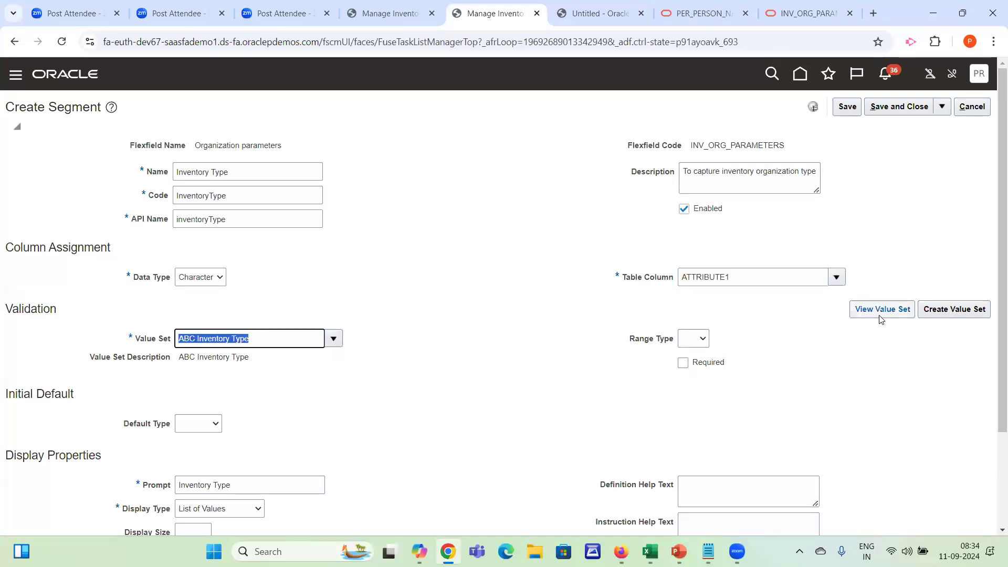
{"action": "left_click", "coordinate": [307, 335]}
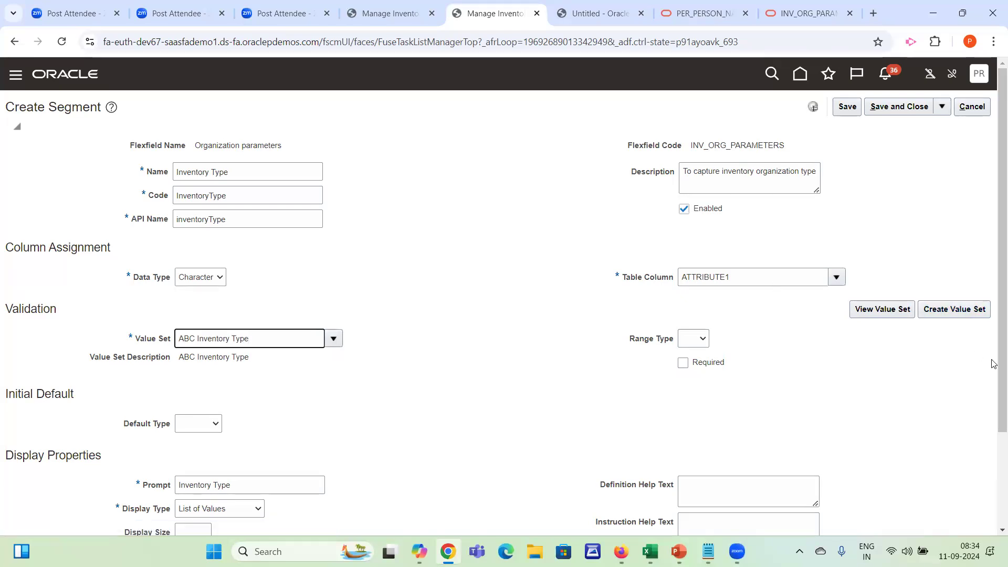
{"action": "scroll", "coordinate": [994, 448], "scroll_direction": "down", "scroll_amount": 2}
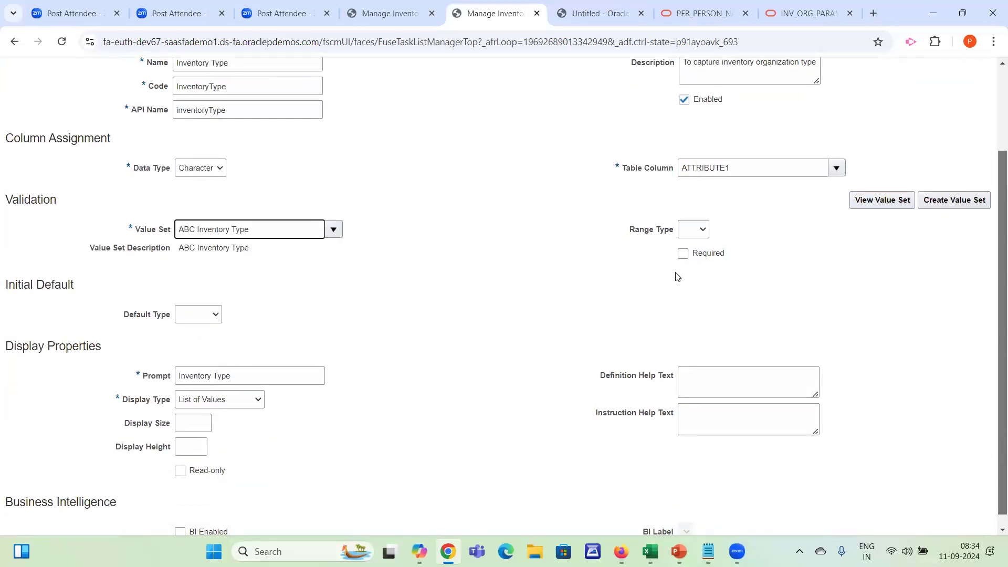
{"action": "key", "text": "alt+Tab"}
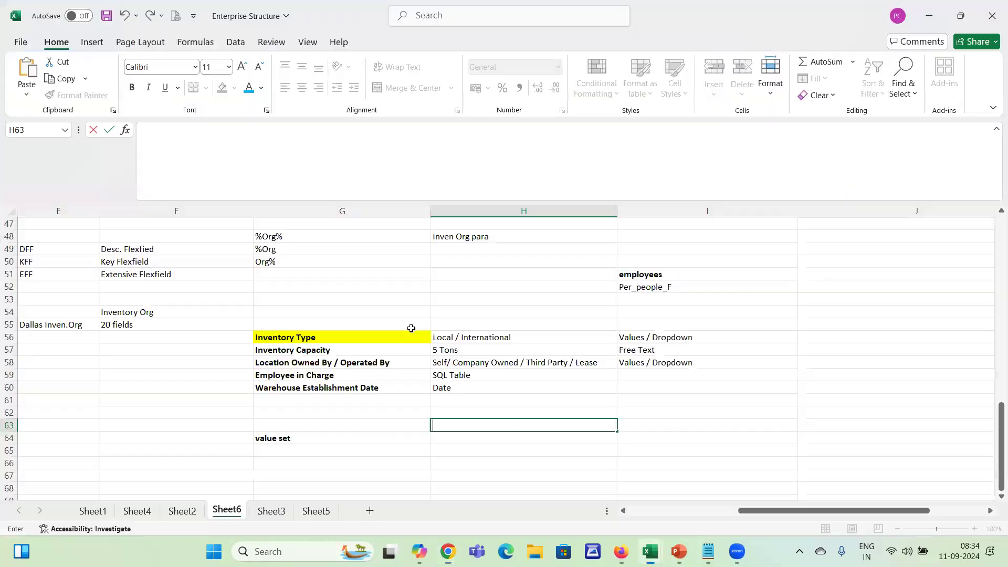
{"action": "left_click", "coordinate": [292, 337]}
{"action": "left_click_drag", "start_coordinate": [292, 337], "coordinate": [290, 387]}
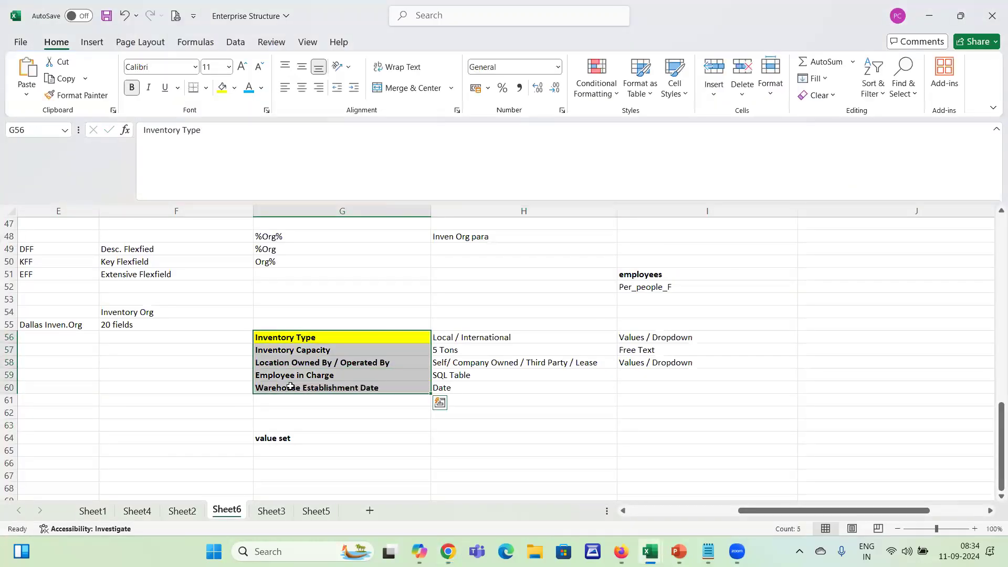
{"action": "left_click", "coordinate": [318, 346]}
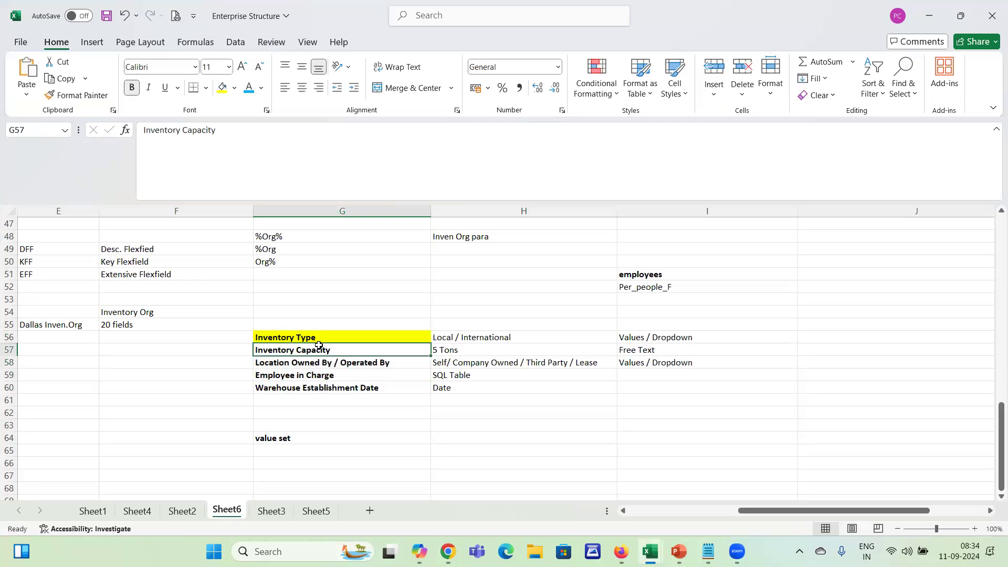
{"action": "key", "text": "alt+Tab"}
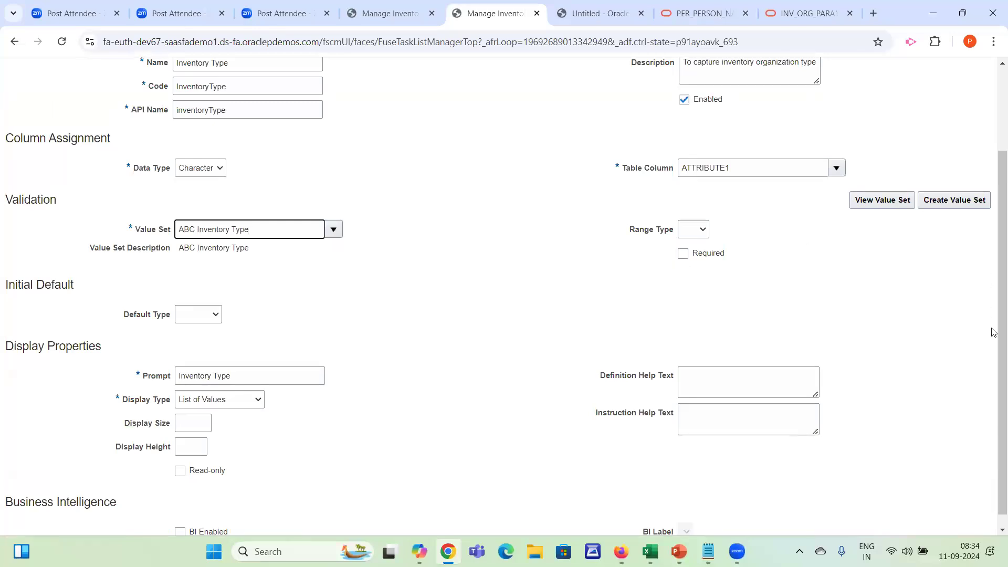
Examine the segment's default type options, its prompt and the available display types
{"action": "scroll", "coordinate": [995, 386], "scroll_direction": "down", "scroll_amount": 1}
{"action": "left_click", "coordinate": [199, 303]}
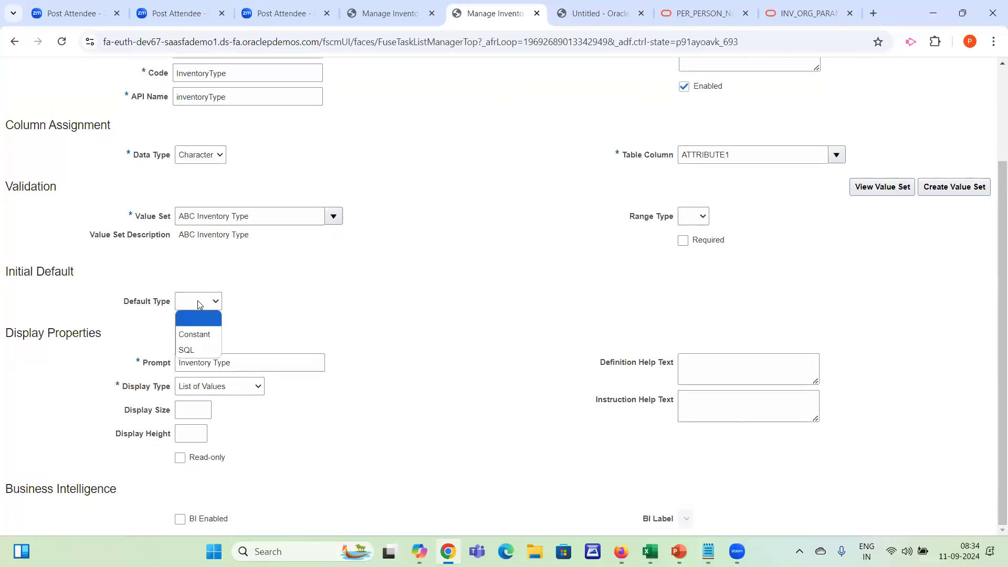
{"action": "left_click", "coordinate": [355, 322]}
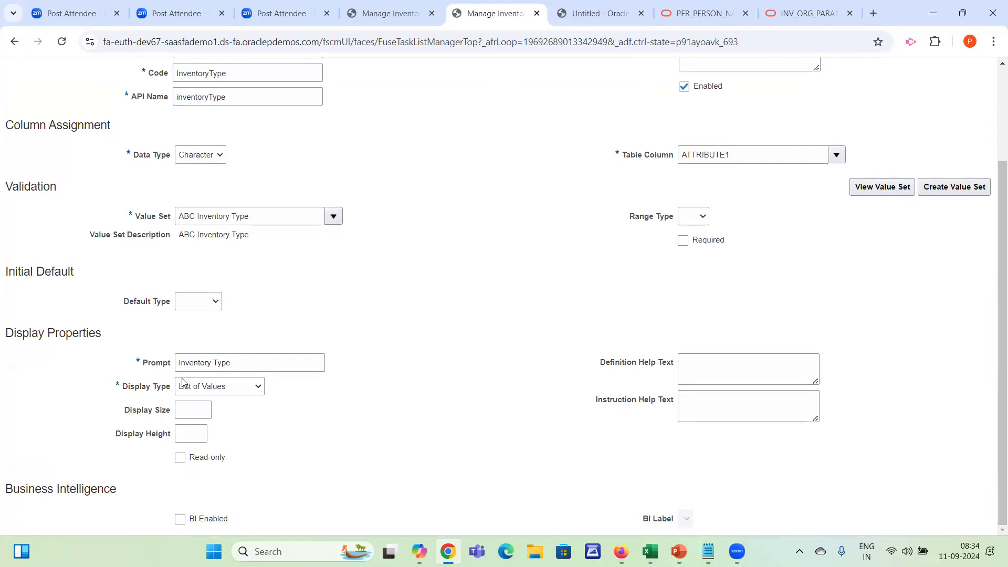
{"action": "left_click_drag", "start_coordinate": [245, 359], "coordinate": [177, 360]}
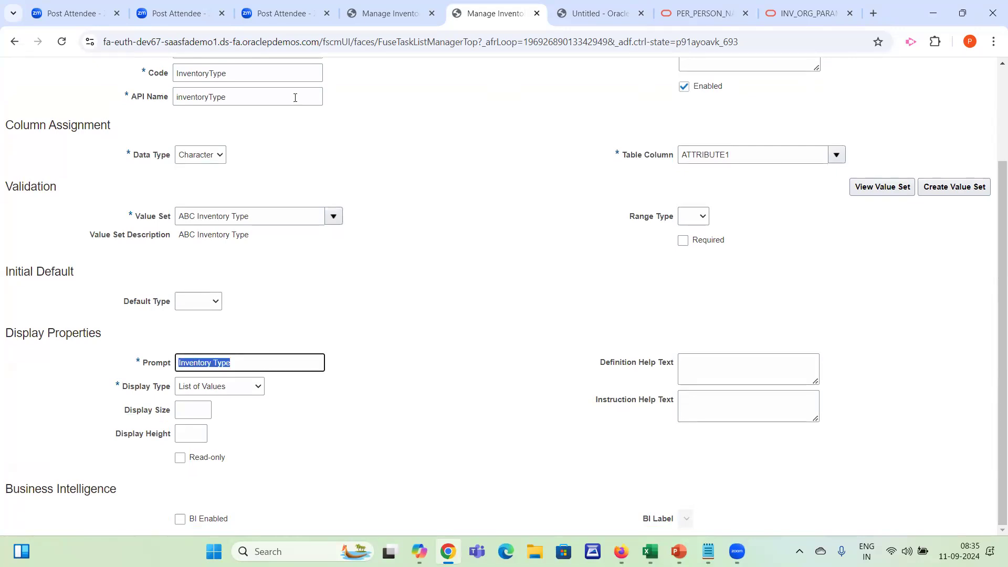
{"action": "left_click", "coordinate": [240, 69]}
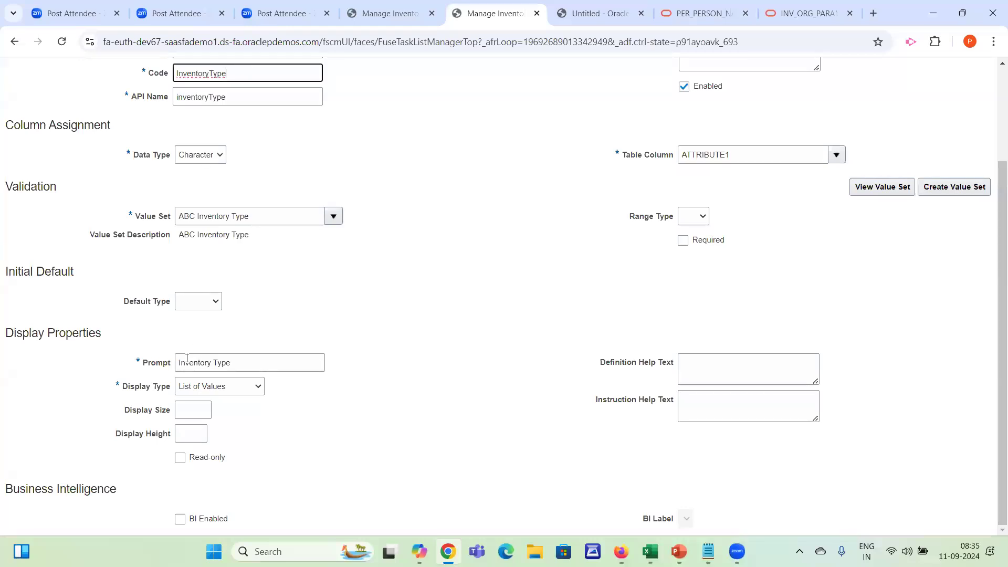
{"action": "left_click_drag", "start_coordinate": [138, 361], "coordinate": [215, 365]}
{"action": "left_click", "coordinate": [249, 358]}
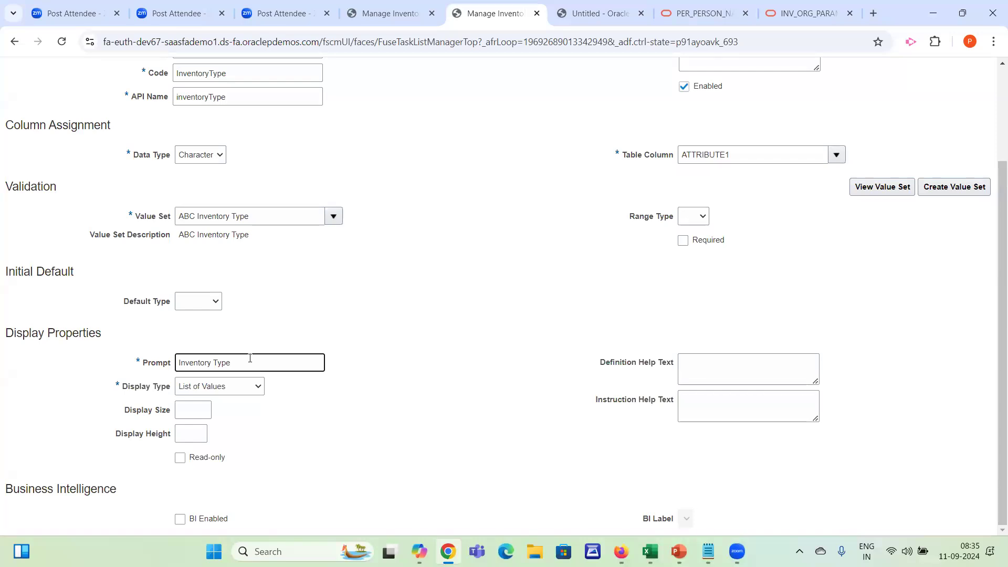
{"action": "left_click_drag", "start_coordinate": [224, 358], "coordinate": [165, 357]}
{"action": "left_click", "coordinate": [279, 363]}
{"action": "left_click", "coordinate": [252, 391]}
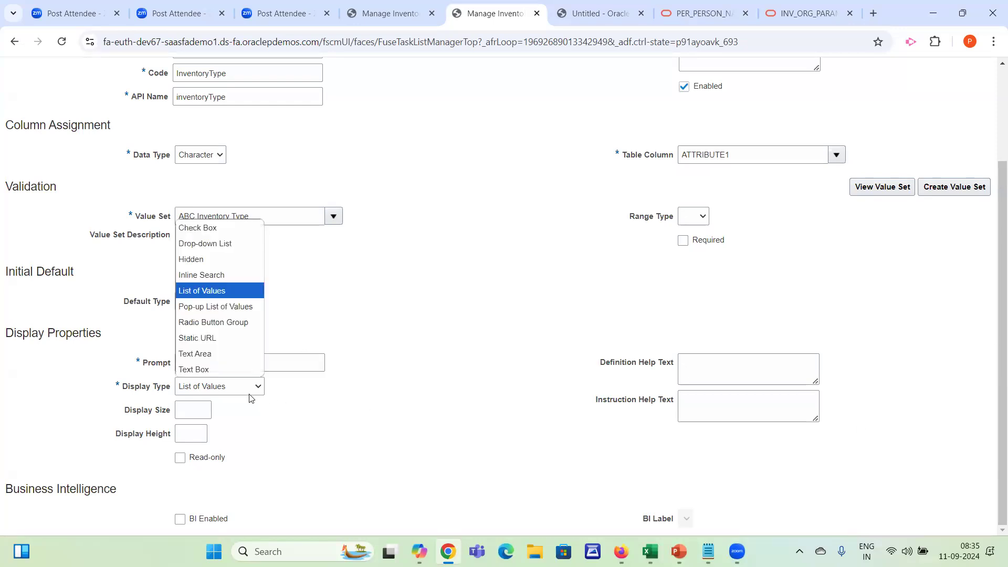
{"action": "left_click", "coordinate": [389, 223]}
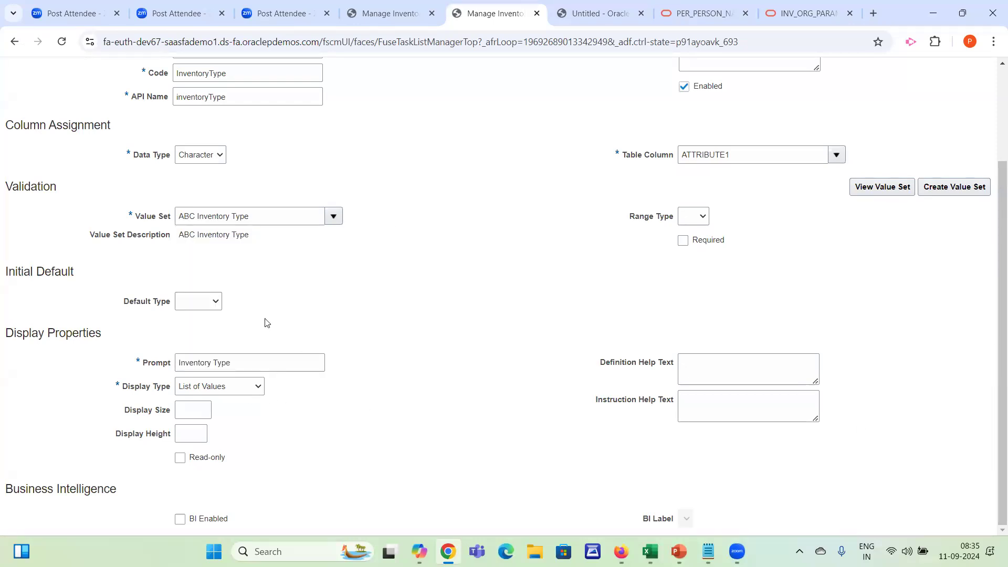
Check the Inventory Type entry in the workbook and enter the segment's display size
{"action": "left_click", "coordinate": [198, 404]}
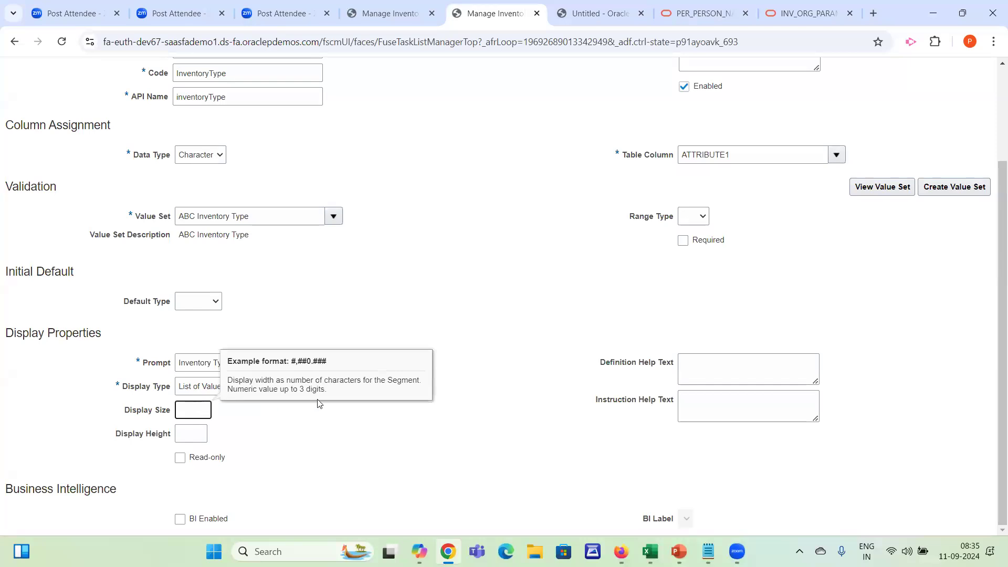
{"action": "key", "text": "alt+Tab"}
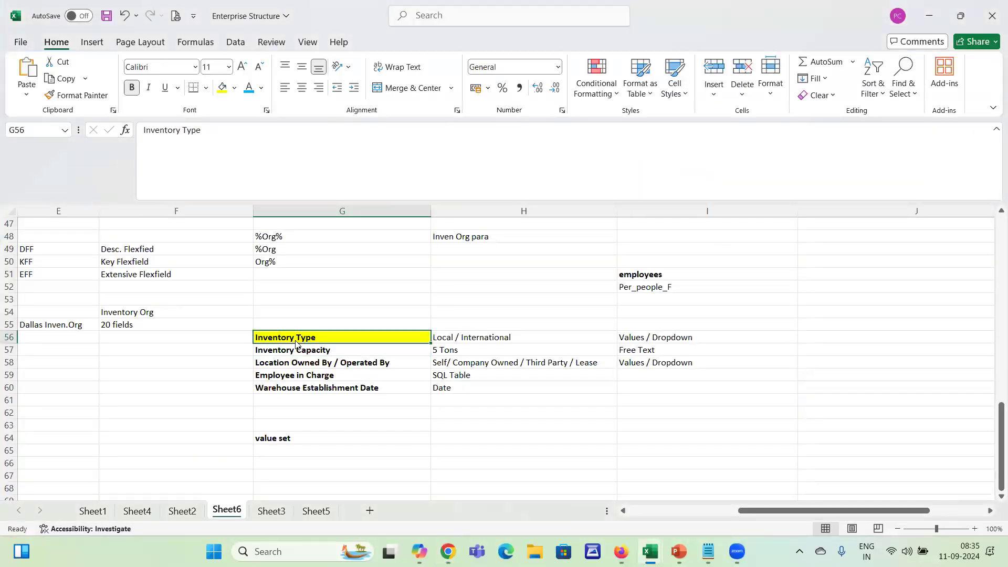
{"action": "key", "text": "alt+Tab"}
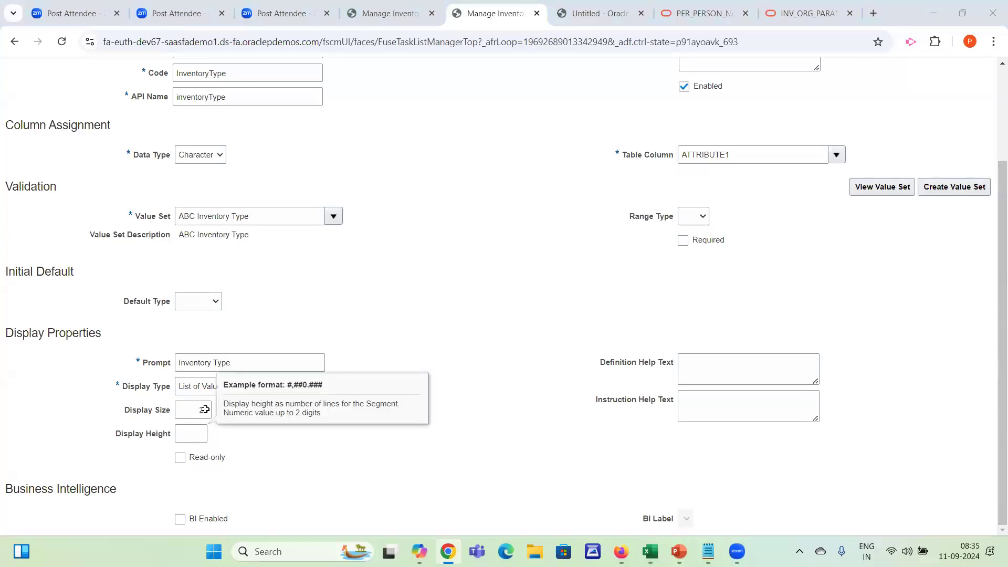
Switch to the Enterprise Structure workbook and calculate the character count of the Inventory Type label with =LEN(G56) in cell F56
{"action": "key", "text": "alt+Tab"}
{"action": "left_click", "coordinate": [337, 411]}
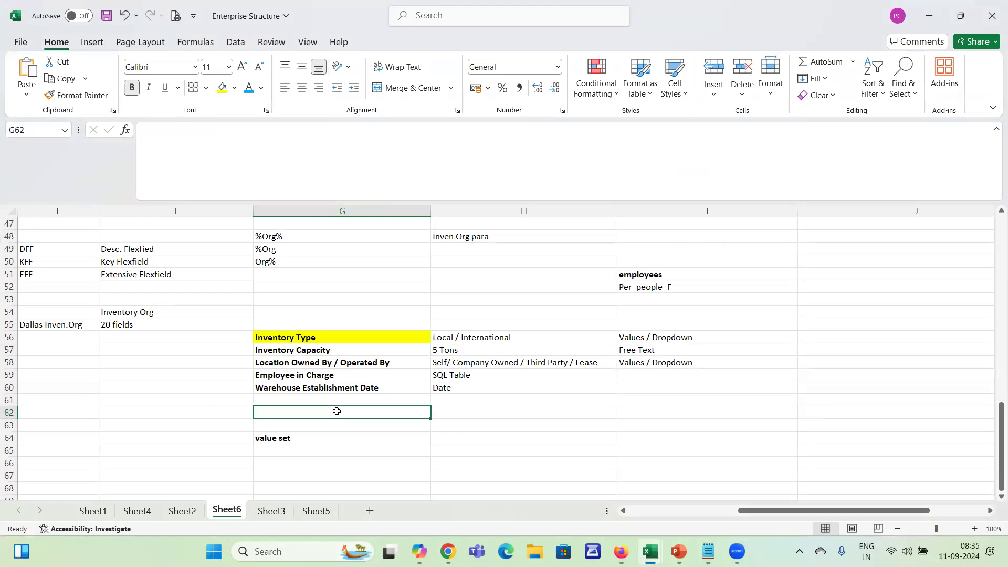
{"action": "left_click", "coordinate": [226, 338]}
{"action": "type", "text": "=len("}
{"action": "key", "text": "Right"}
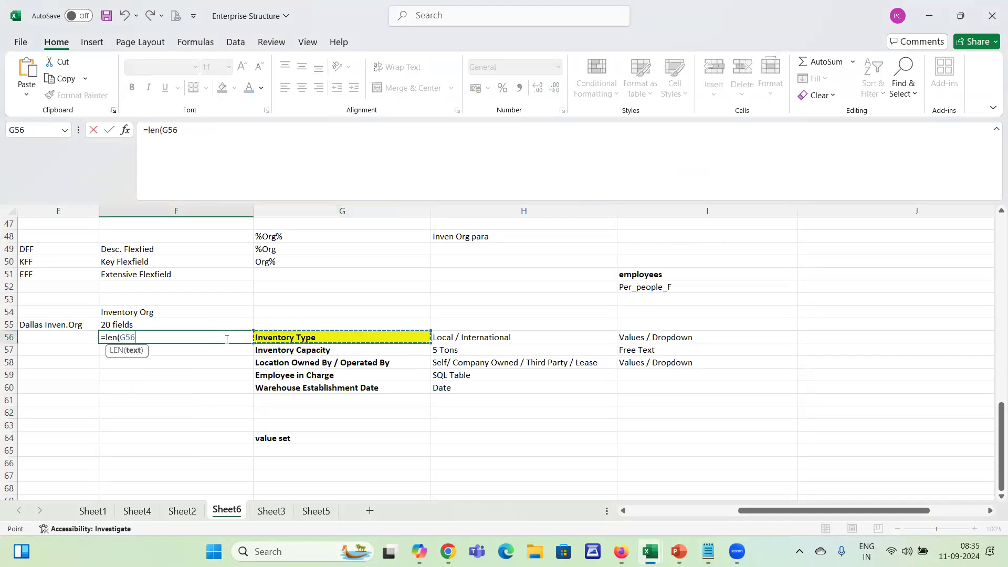
{"action": "key", "text": "Return"}
{"action": "left_click", "coordinate": [226, 338]}
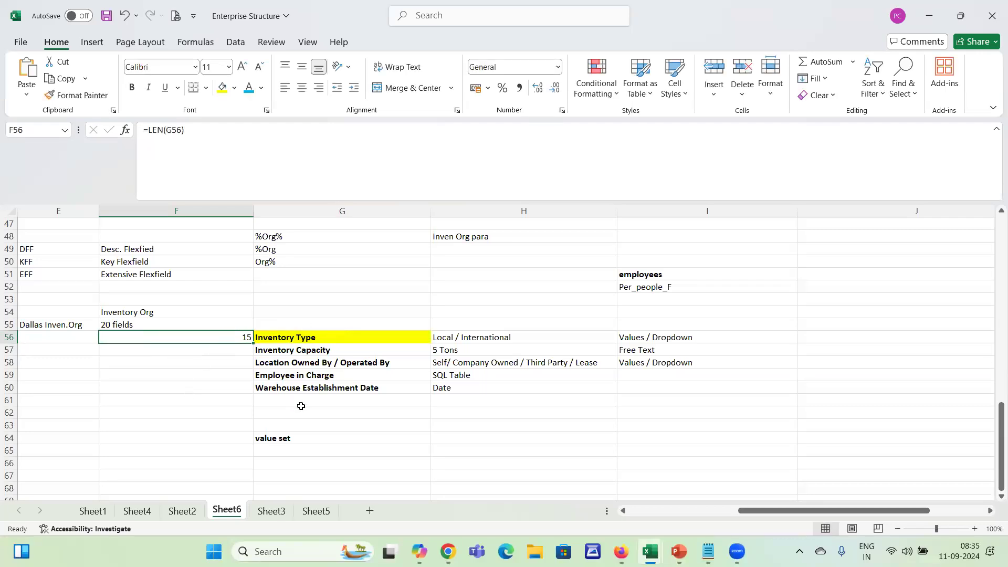
Clear the field-type notes in cells I56 to I58 beside the Inventory Type, Inventory Capacity and Location Owned By rows
{"action": "left_click", "coordinate": [490, 338]}
{"action": "left_click_drag", "start_coordinate": [675, 333], "coordinate": [669, 363]}
{"action": "key", "text": "Delete"}
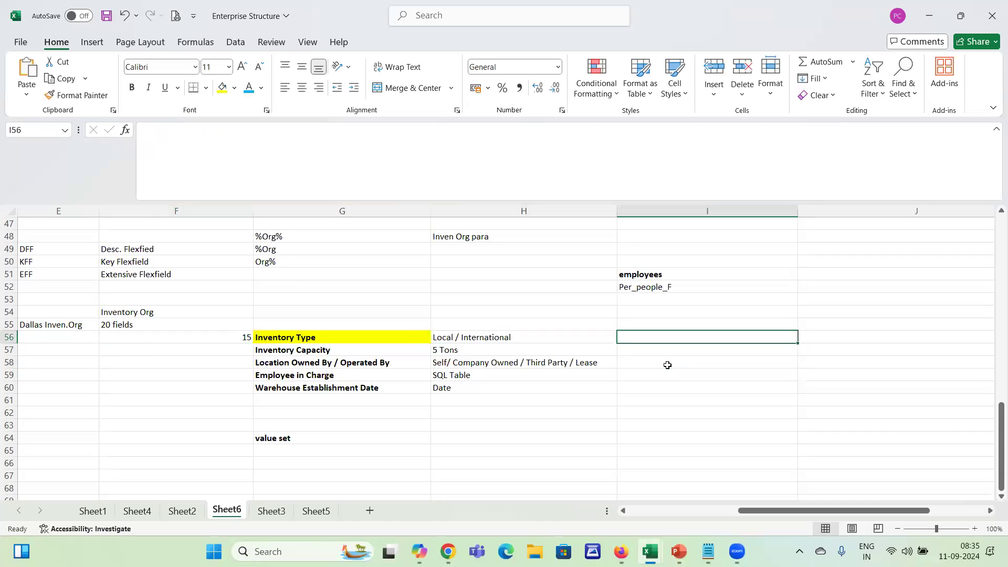
{"action": "type", "text": "=I"}
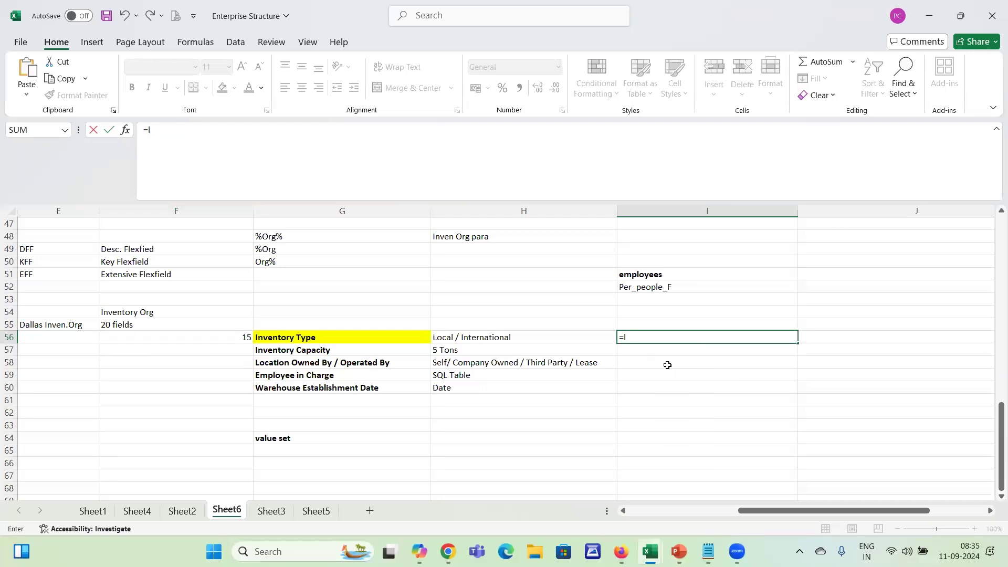
{"action": "key", "text": "Escape"}
{"action": "key", "text": "Down"}
{"action": "key", "text": "Up"}
{"action": "key", "text": "Left"}
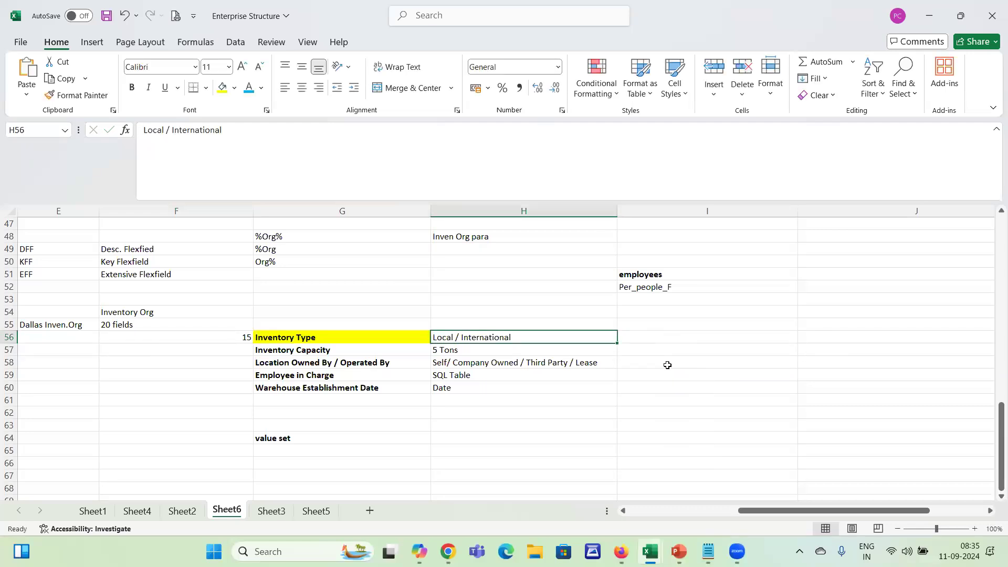
Enter International in cell I56 and calculate its character count with =LEN(I56) in cell J56
{"action": "key", "text": "Right"}
{"action": "type", "text": "Intern"}
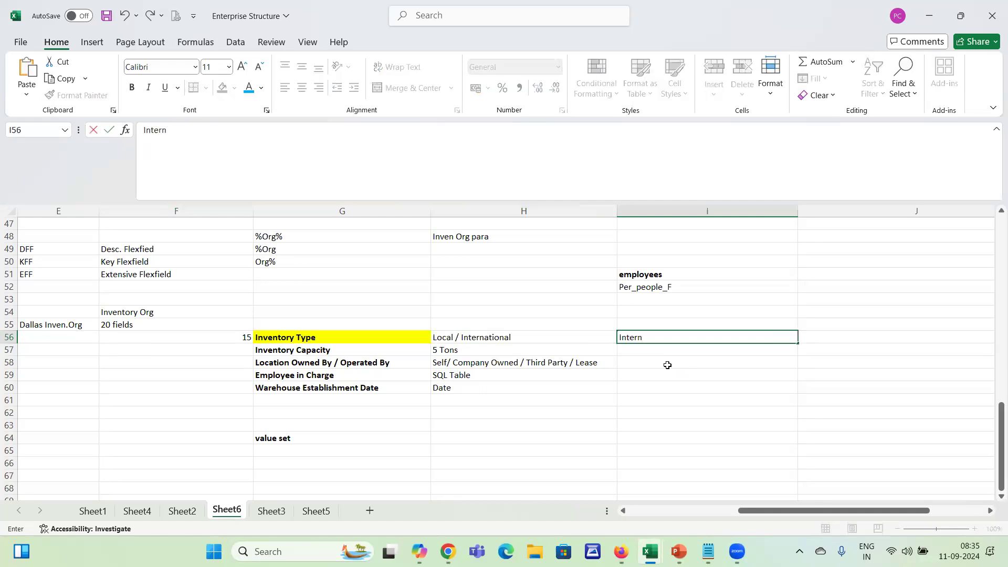
{"action": "type", "text": "ational"}
{"action": "key", "text": "Tab"}
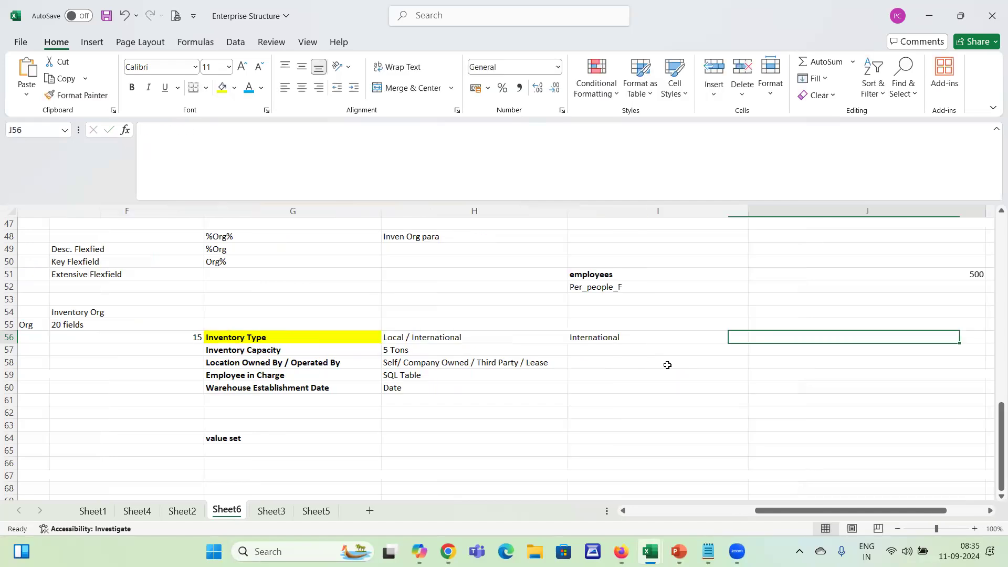
{"action": "type", "text": "=len(i56"}
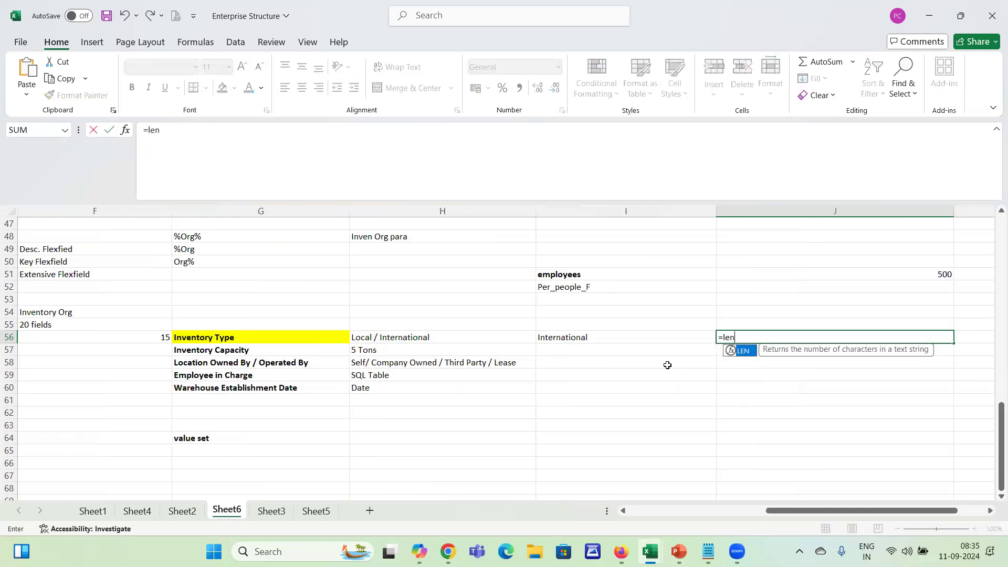
{"action": "key", "text": "Return"}
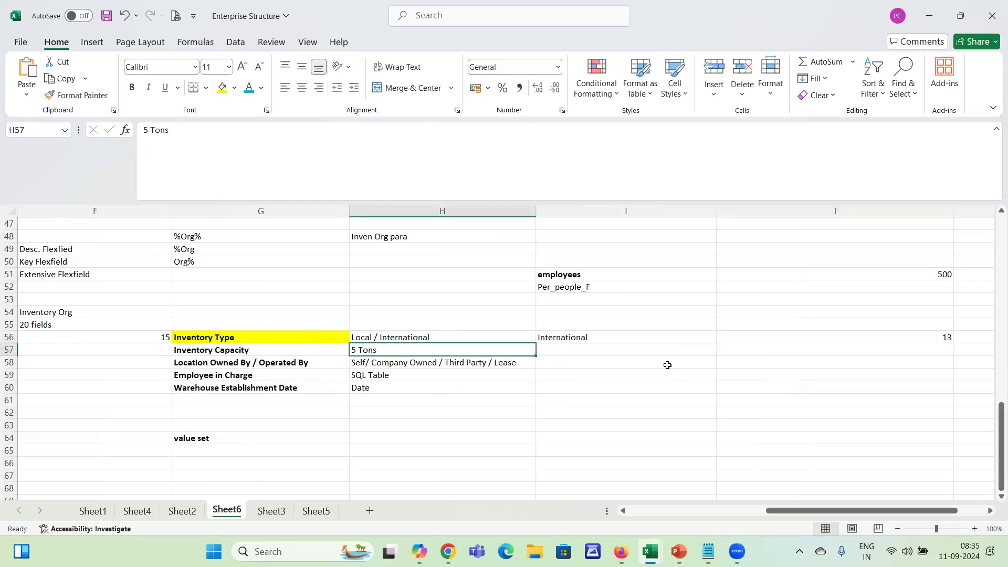
Return to the segment form in Chrome and set the Inventory Type segment's display size to 15, leaving the display height blank
{"action": "key", "text": "alt+Tab"}
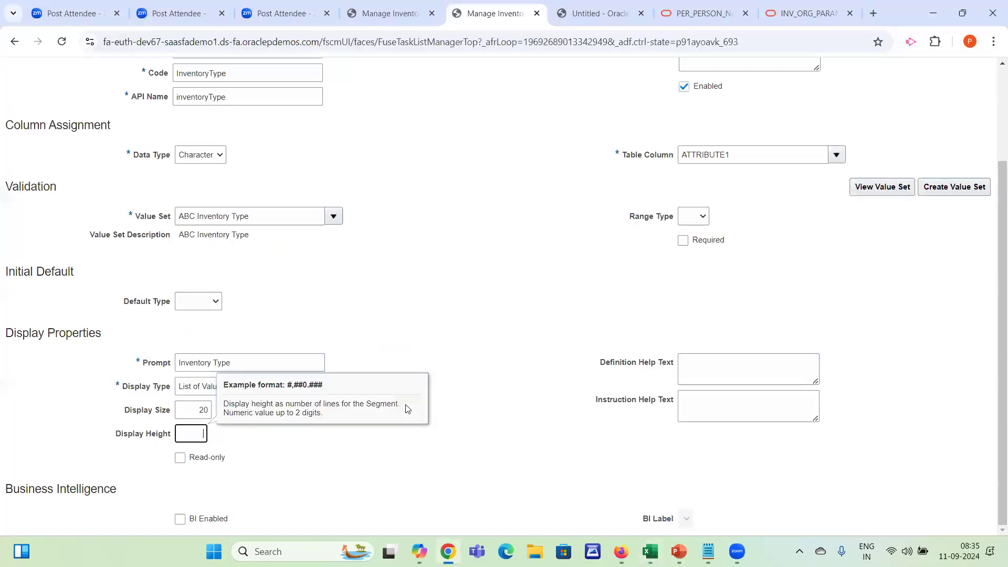
{"action": "type", "text": "5"}
{"action": "key", "text": "shift+Tab"}
{"action": "type", "text": "5"}
{"action": "key", "text": "Tab"}
{"action": "left_click", "coordinate": [558, 279]}
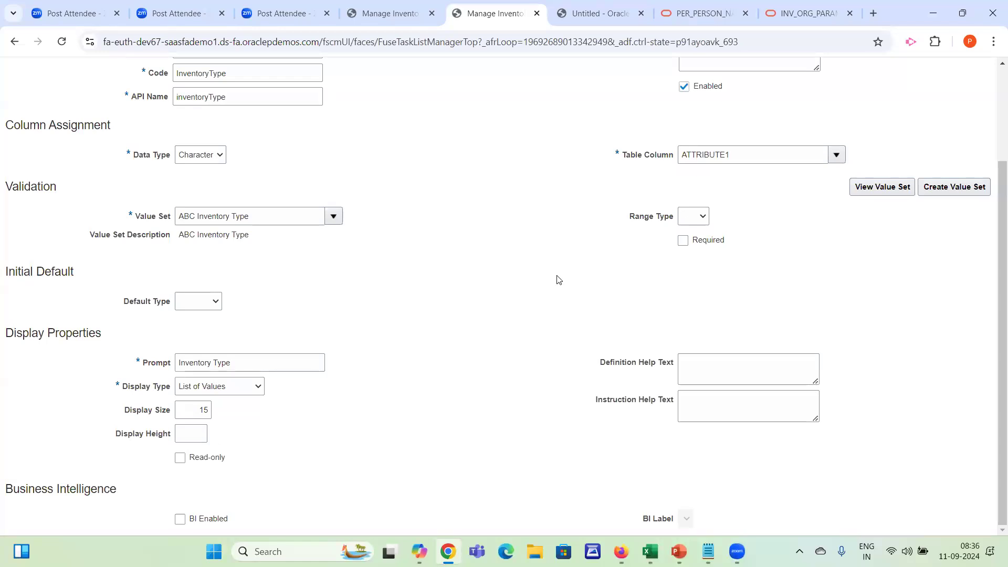
Enable business intelligence for the Inventory Type segment, then save and close it
{"action": "left_click", "coordinate": [180, 520]}
{"action": "scroll", "coordinate": [994, 200], "scroll_direction": "up", "scroll_amount": 3}
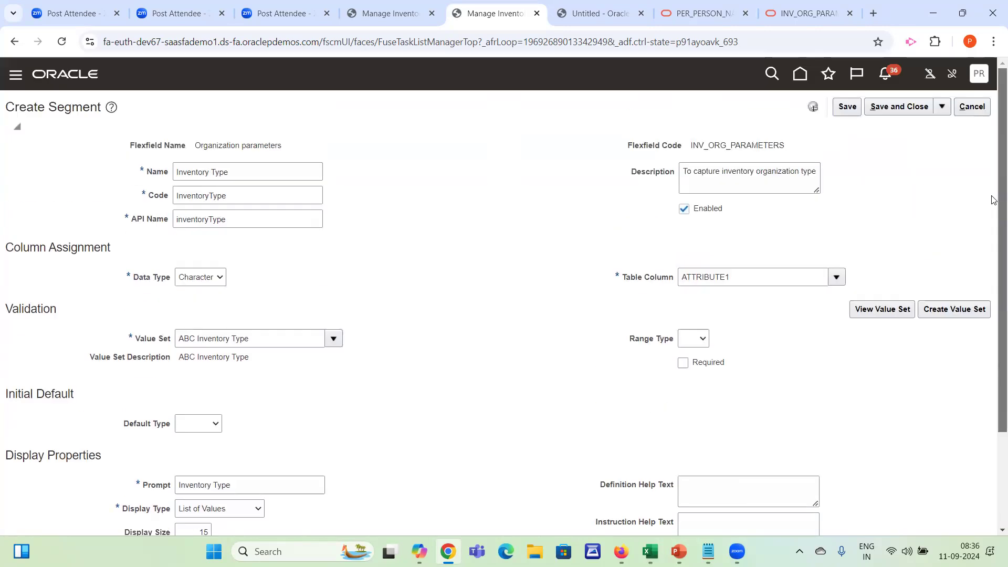
{"action": "left_click", "coordinate": [877, 117]}
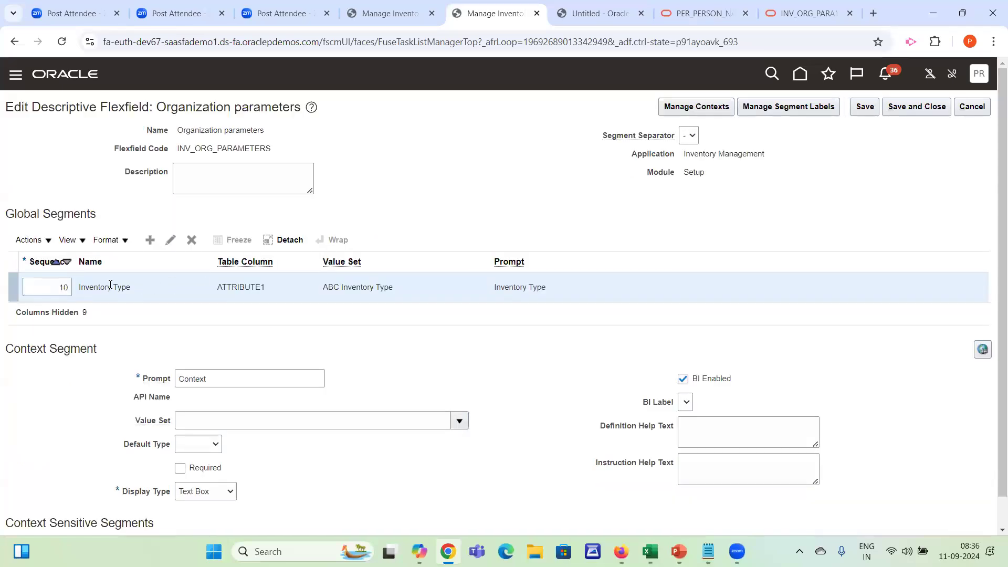
Create another global segment and name it Inventory Capacity, copying the name from the Enterprise Structure workbook
{"action": "left_click", "coordinate": [150, 243]}
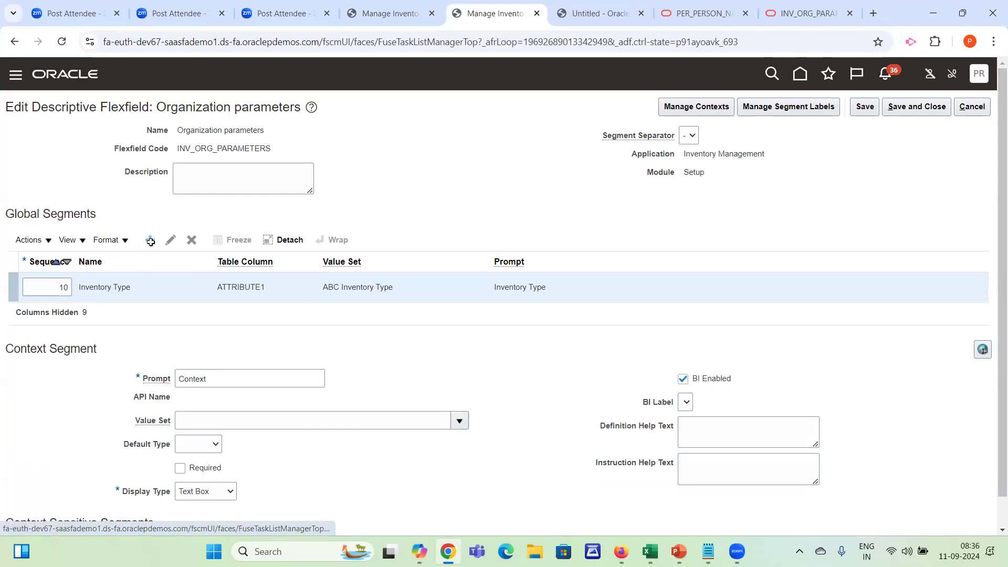
{"action": "key", "text": "alt+Tab"}
{"action": "key", "text": "Left"}
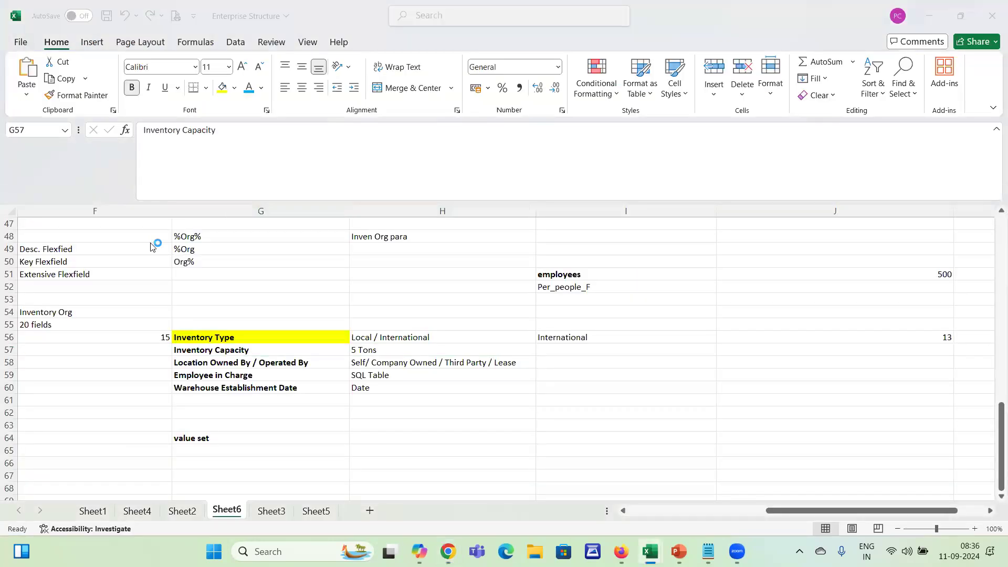
{"action": "key", "text": "alt+Tab"}
{"action": "left_click", "coordinate": [221, 171]}
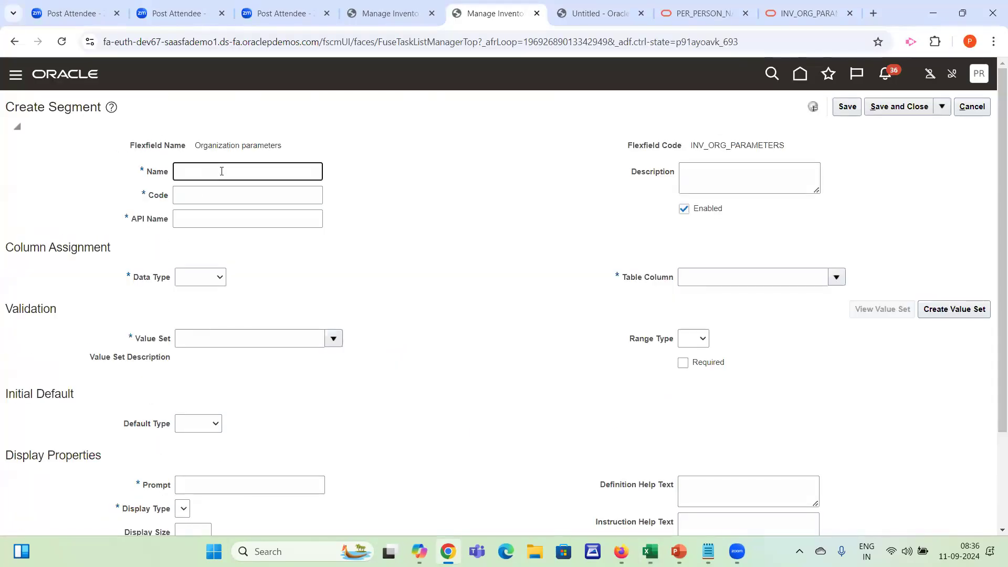
{"action": "key", "text": "alt+Tab"}
{"action": "key", "text": "ctrl+c"}
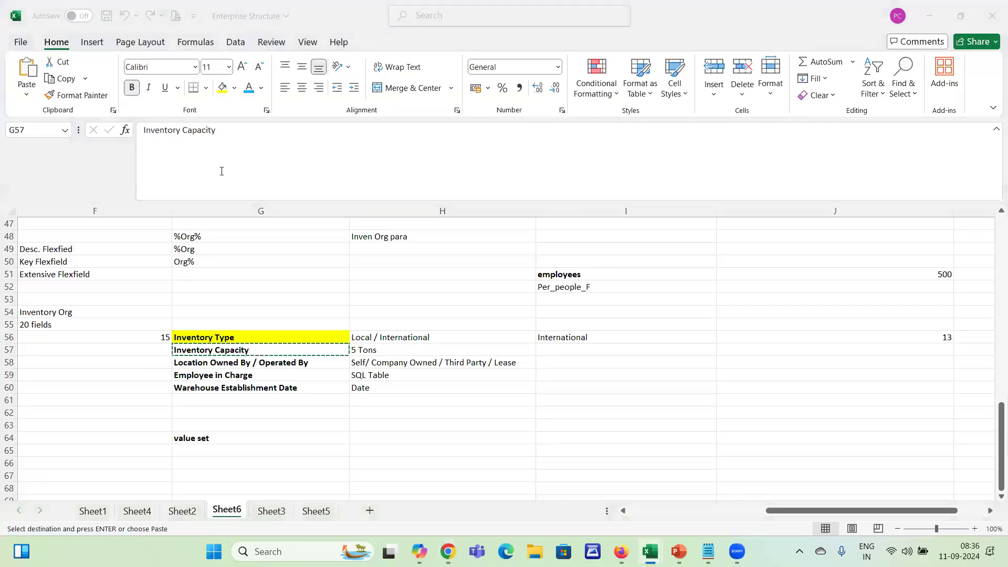
{"action": "key", "text": "alt+Tab"}
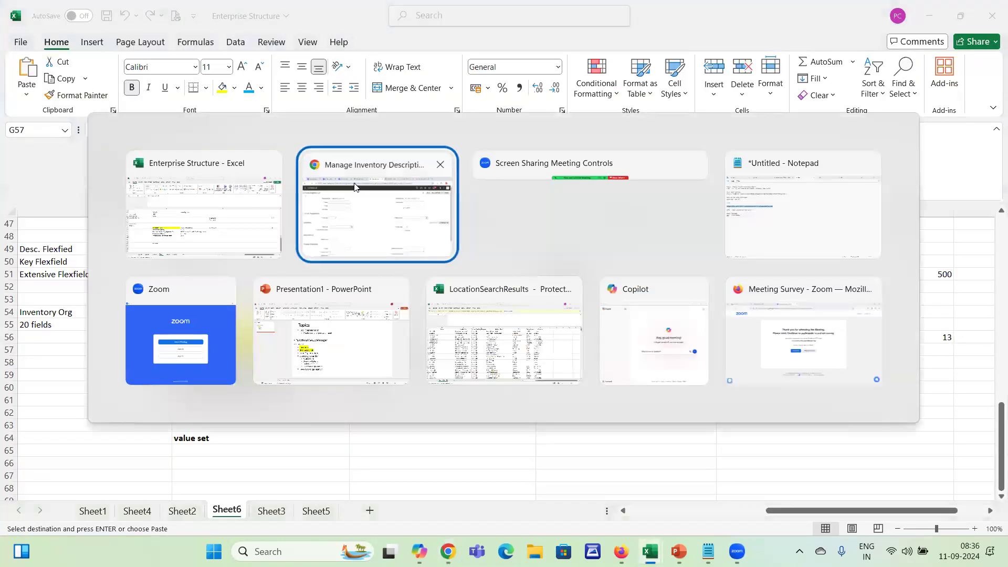
{"action": "key", "text": "ctrl+v"}
{"action": "key", "text": "Tab"}
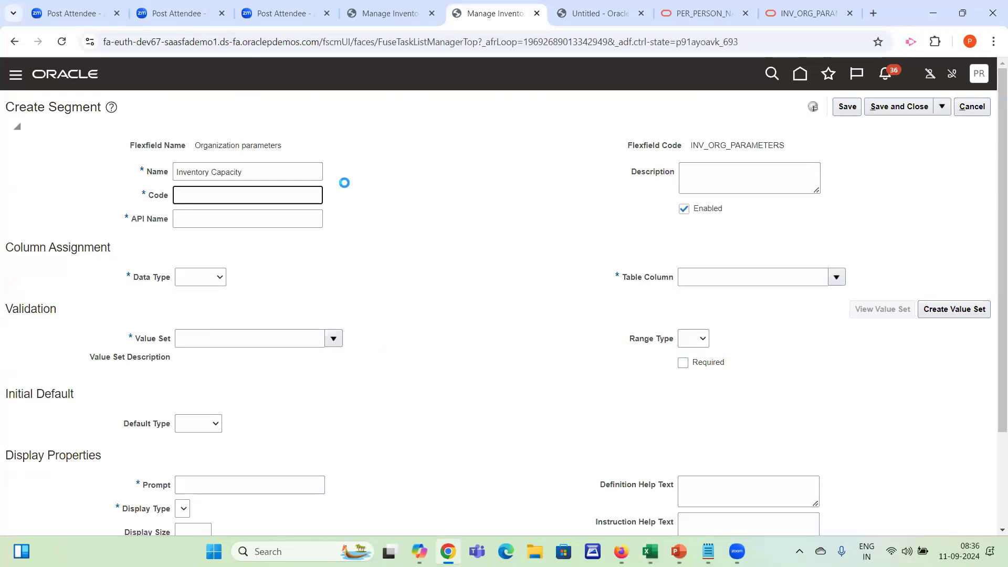
Change the new segment's code to Inventory_Capacity and set its data type to Number
{"action": "left_click", "coordinate": [212, 192]}
{"action": "key", "text": "BackSpace"}
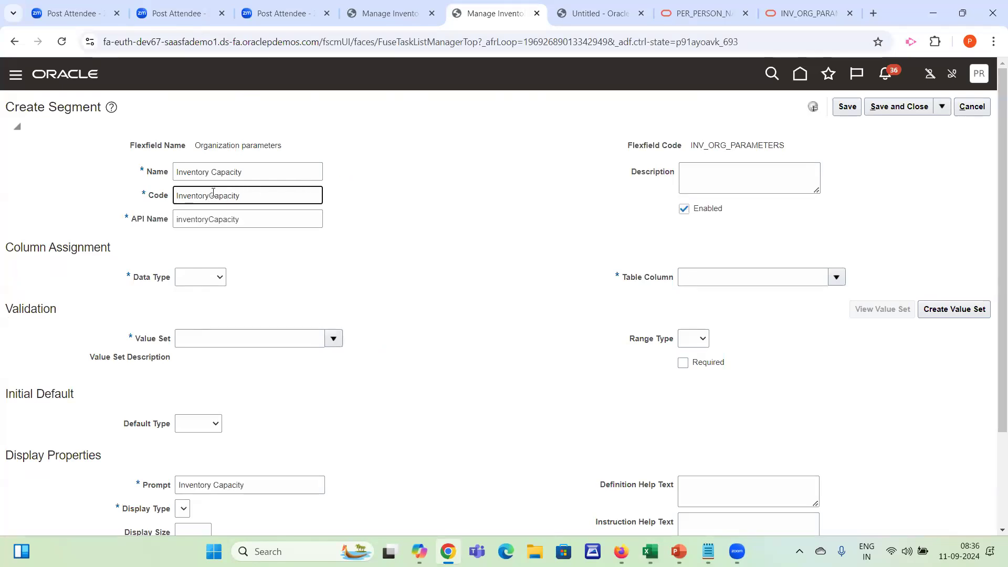
{"action": "type", "text": "_"}
{"action": "left_click", "coordinate": [203, 284]}
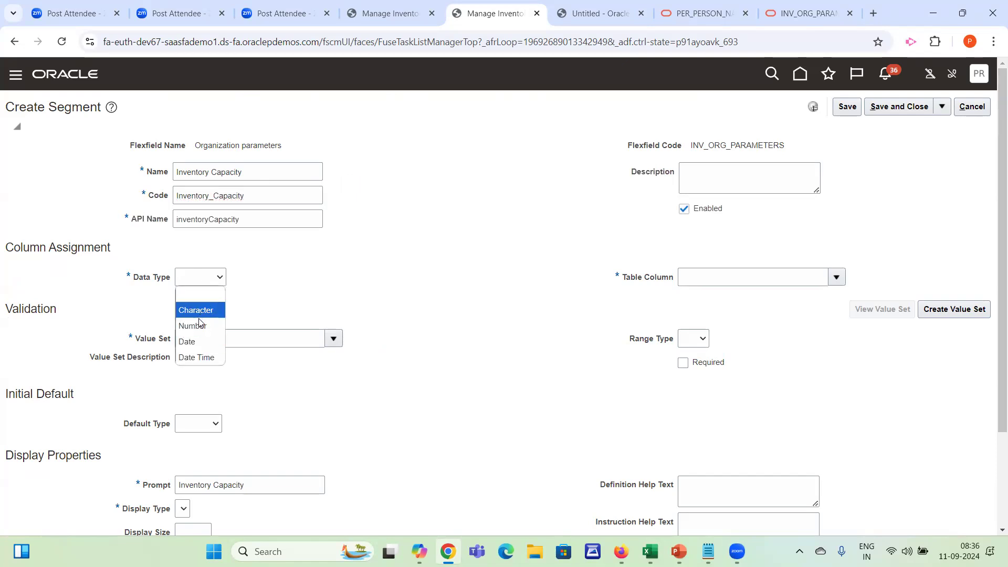
{"action": "left_click", "coordinate": [198, 323]}
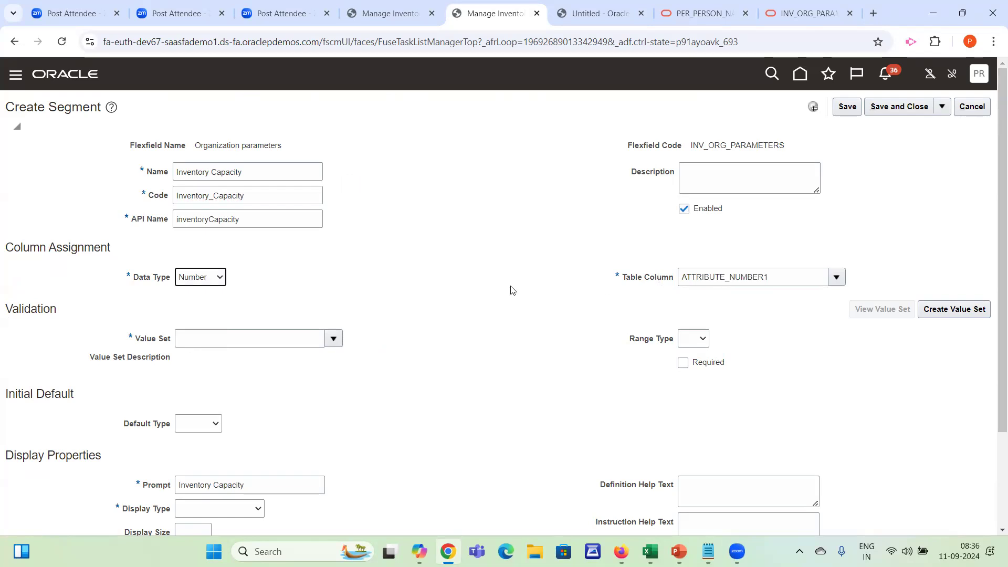
Start creating a value set for the segment with the code ABC Inventory Capacity
{"action": "left_click", "coordinate": [262, 338]}
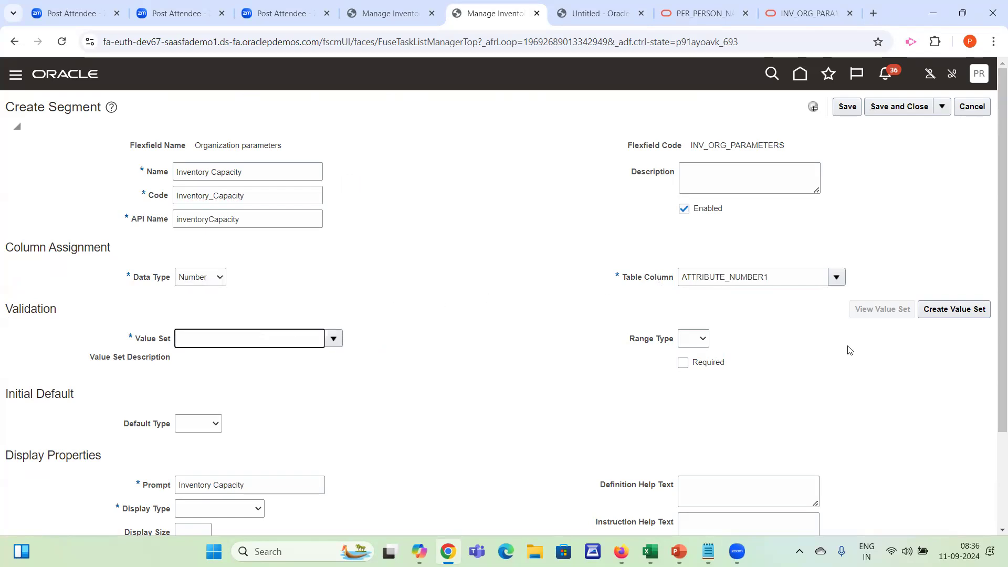
{"action": "left_click", "coordinate": [960, 319]}
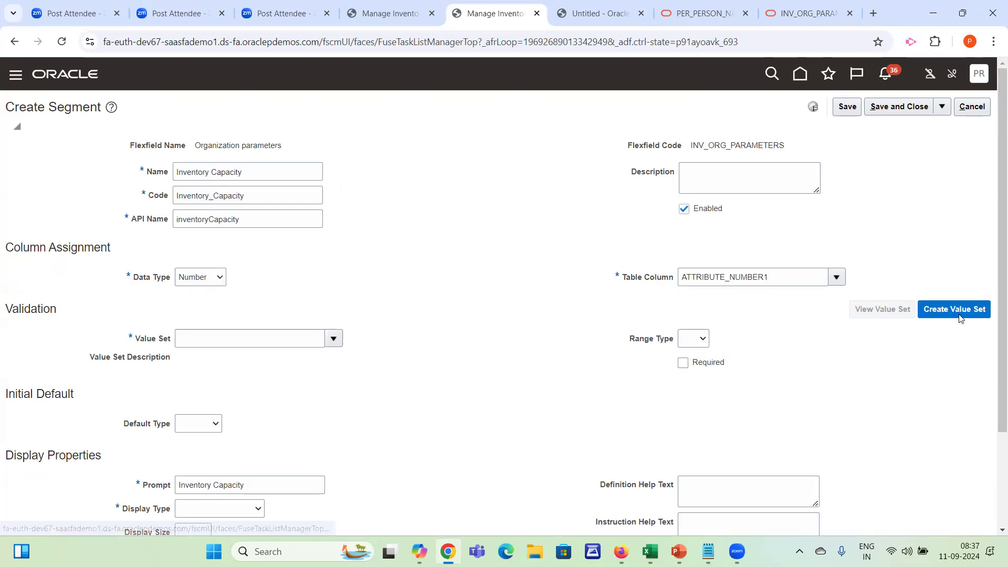
{"action": "left_click", "coordinate": [116, 137]}
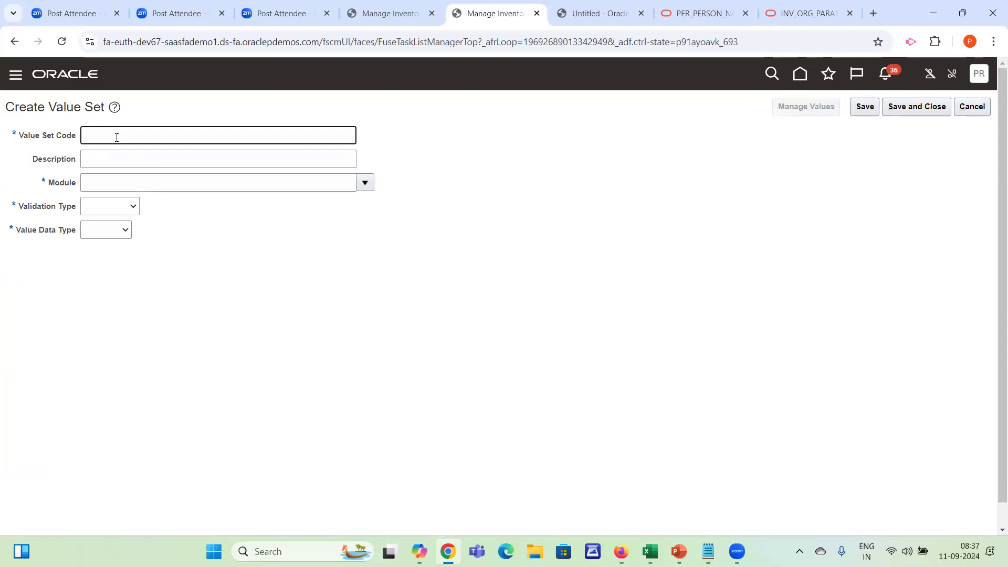
{"action": "type", "text": "ABC IN"}
{"action": "type", "text": "ventory"}
{"action": "type", "text": "Ca"}
{"action": "type", "text": "pactit"}
{"action": "type", "text": "ty"}
Assign the value set to the Inventory Management module
{"action": "key", "text": "Tab"}
{"action": "key", "text": "Tab"}
{"action": "key", "text": "Tab"}
{"action": "key", "text": "shift+Tab"}
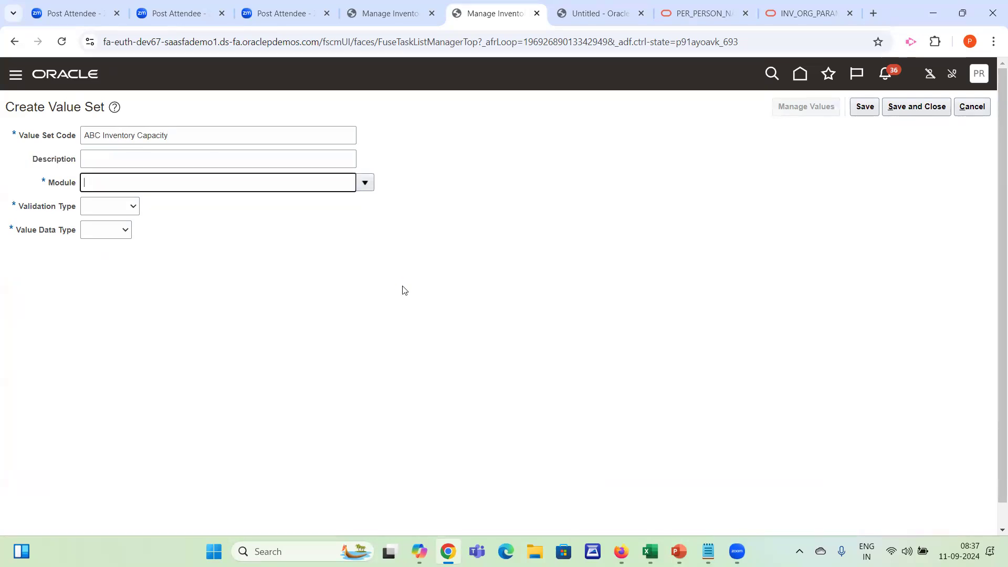
{"action": "type", "text": "Inventory"}
{"action": "key", "text": "Tab"}
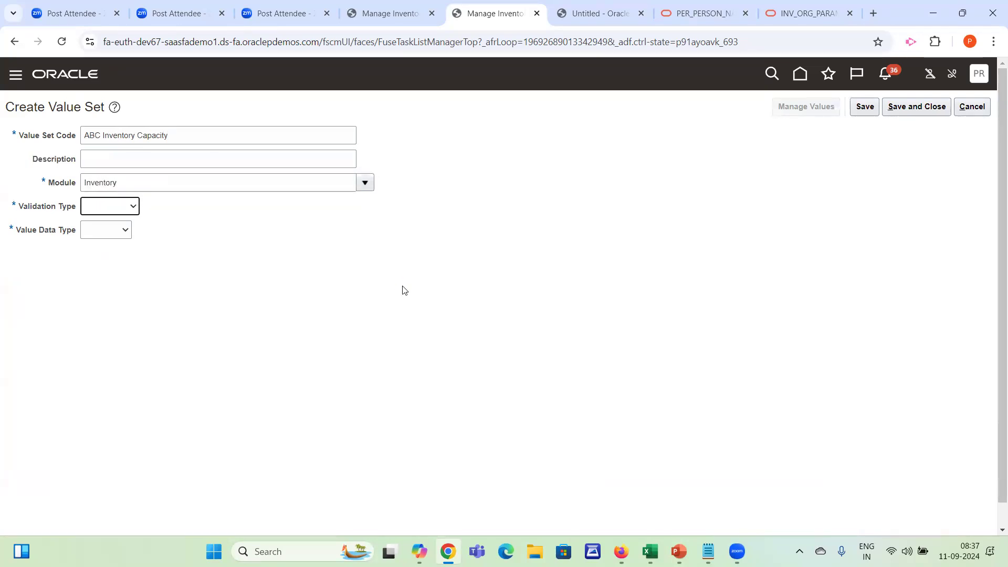
{"action": "left_click", "coordinate": [365, 183]}
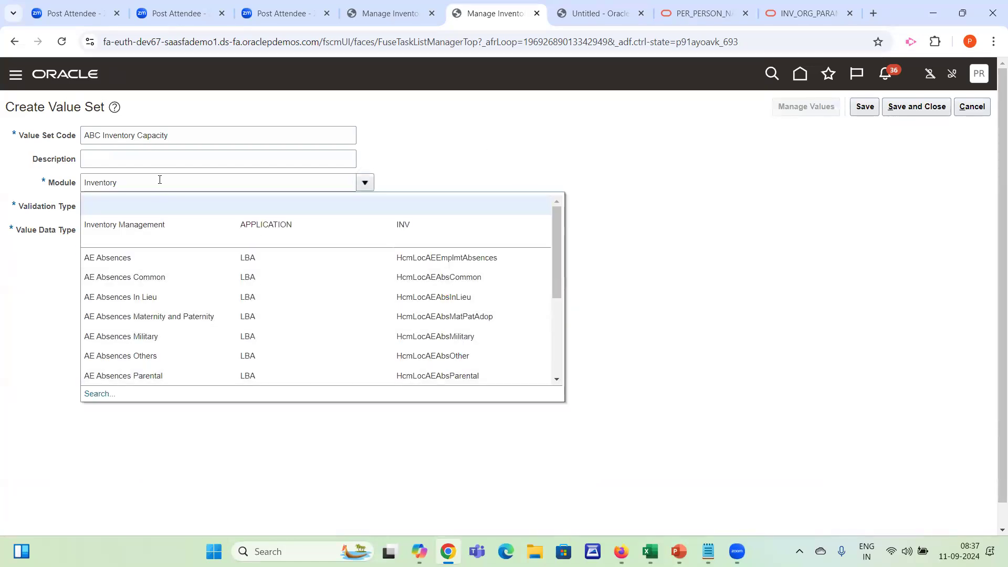
{"action": "left_click", "coordinate": [135, 225]}
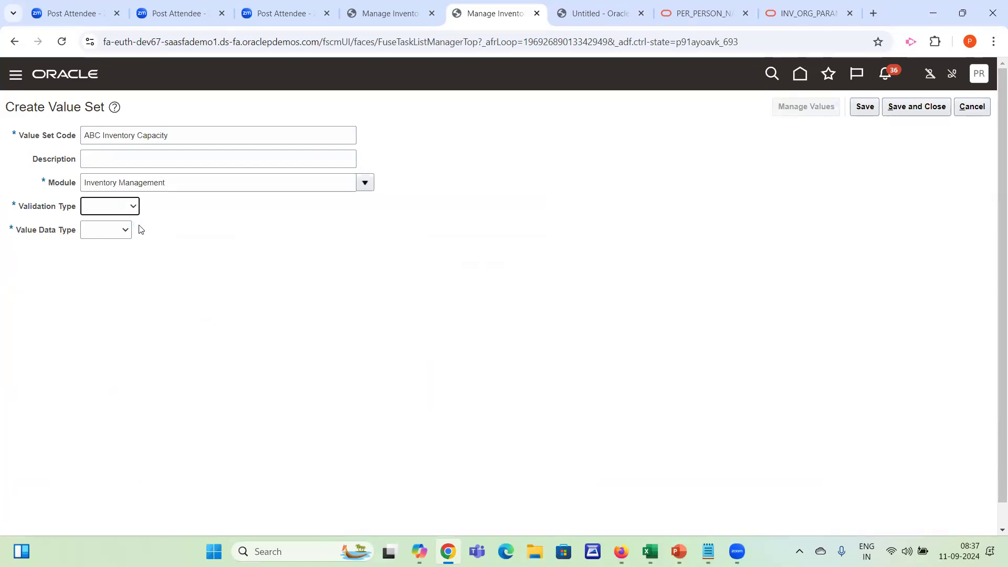
Set the value set's validation type to Format Only and its value data type to Number, then save and close it
{"action": "left_click", "coordinate": [116, 213]}
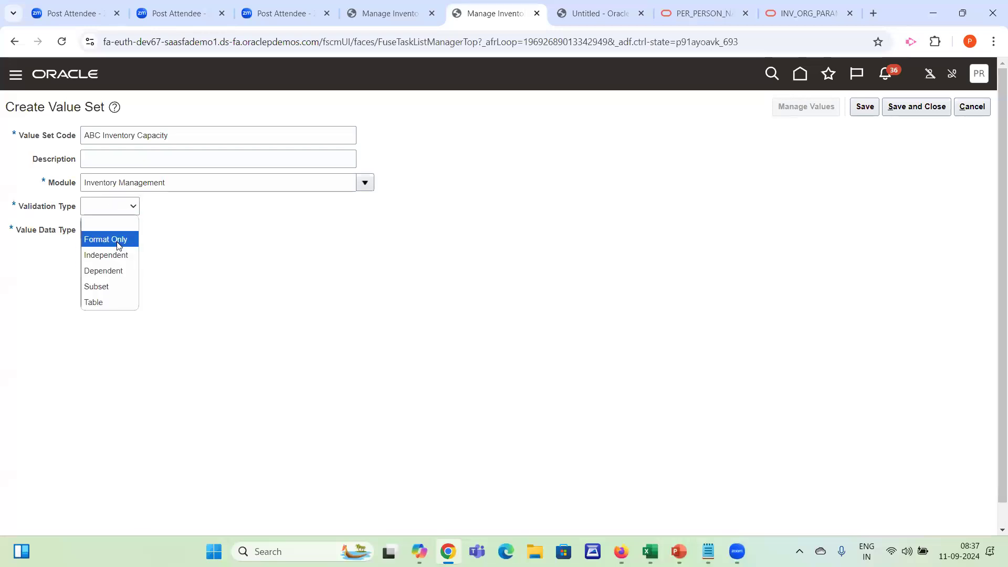
{"action": "left_click", "coordinate": [118, 241]}
{"action": "left_click", "coordinate": [110, 234]}
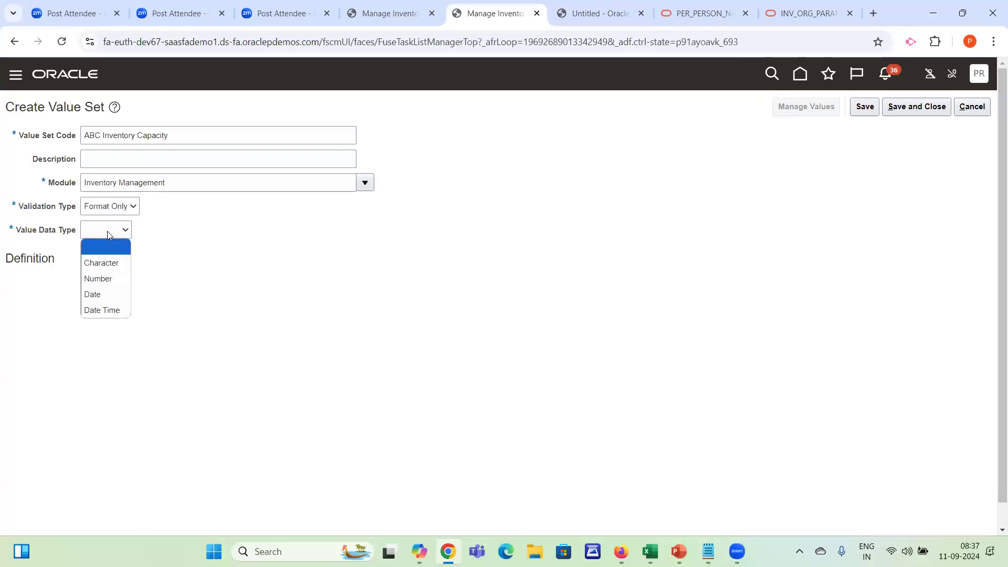
{"action": "left_click", "coordinate": [104, 280]}
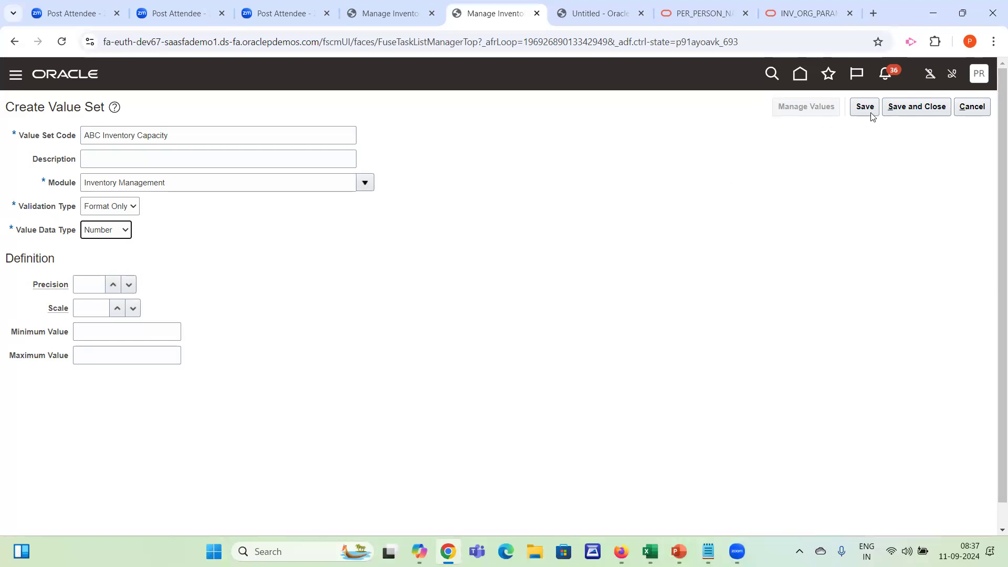
{"action": "left_click", "coordinate": [899, 112]}
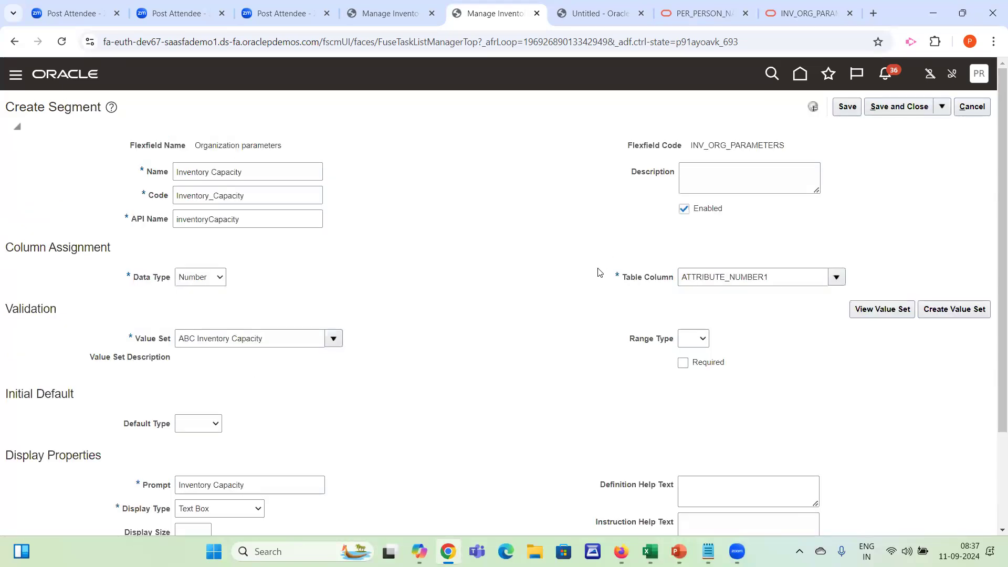
Append "in TONS" to the Inventory Capacity segment's code
{"action": "scroll", "coordinate": [993, 336], "scroll_direction": "down", "scroll_amount": 3}
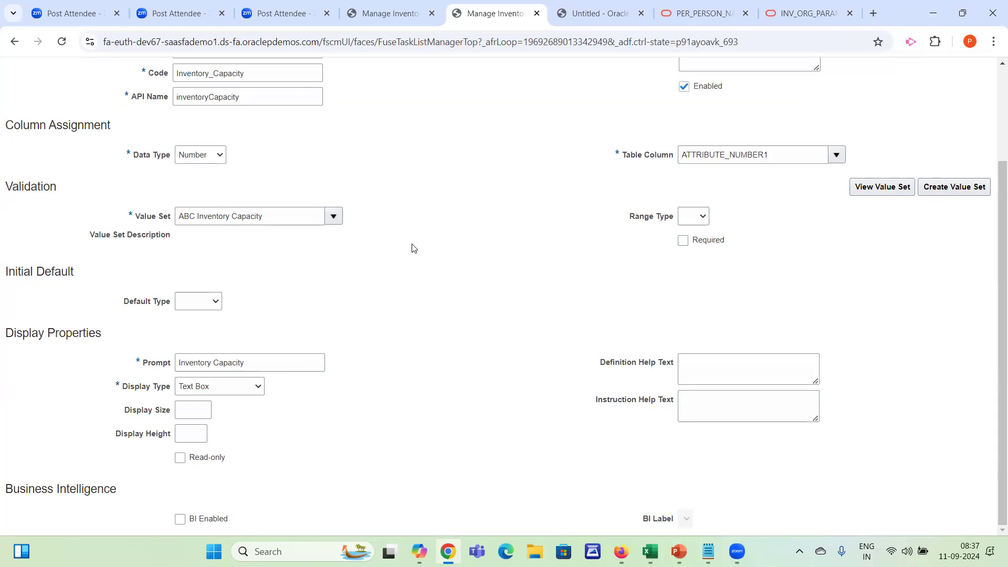
{"action": "left_click", "coordinate": [285, 75]}
{"action": "type", "text": "in TONS"}
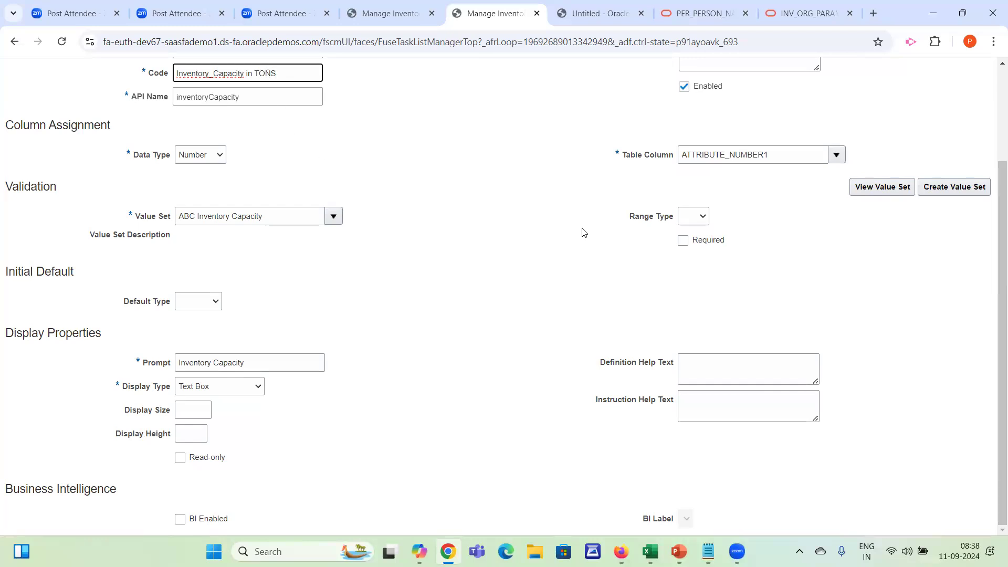
Change the Inventory Capacity segment's prompt to Inventory Capacity(Tons)
{"action": "left_click", "coordinate": [289, 361]}
{"action": "type", "text": "(Tons"}
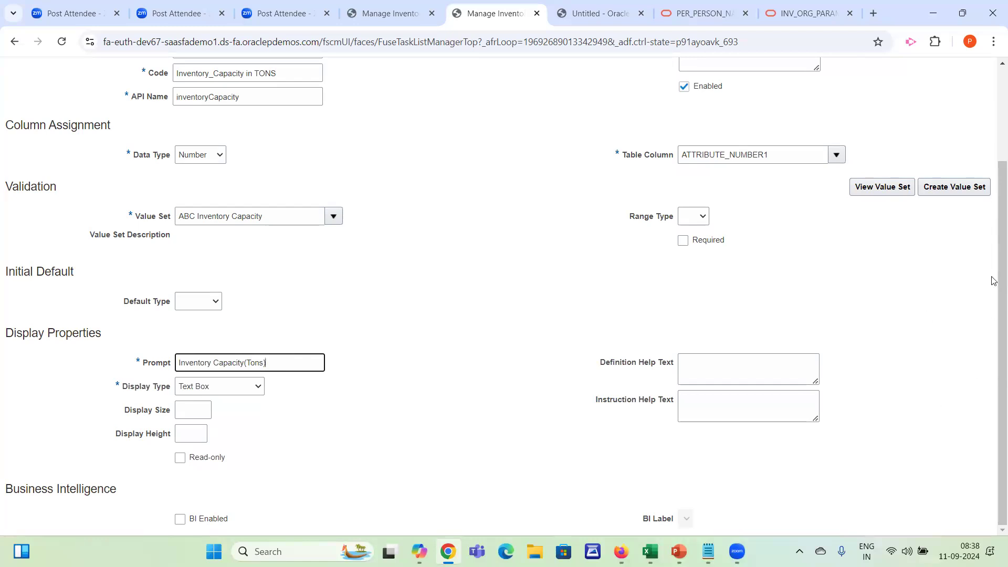
Remove "in TONS" from the segment's code so it reads Inventory_Capacity, and save and close the segment
{"action": "scroll", "coordinate": [994, 263], "scroll_direction": "up", "scroll_amount": 3}
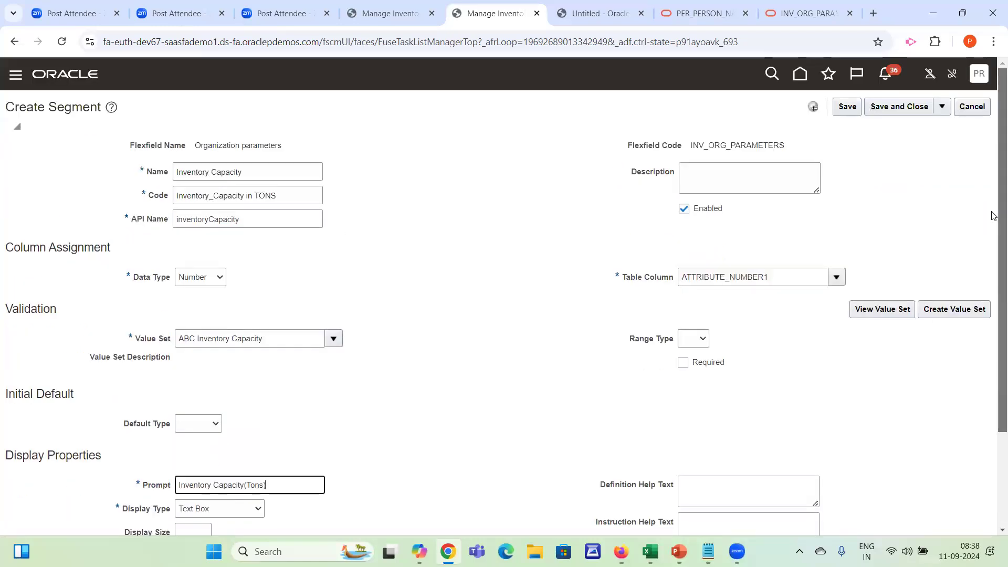
{"action": "left_click", "coordinate": [242, 195]}
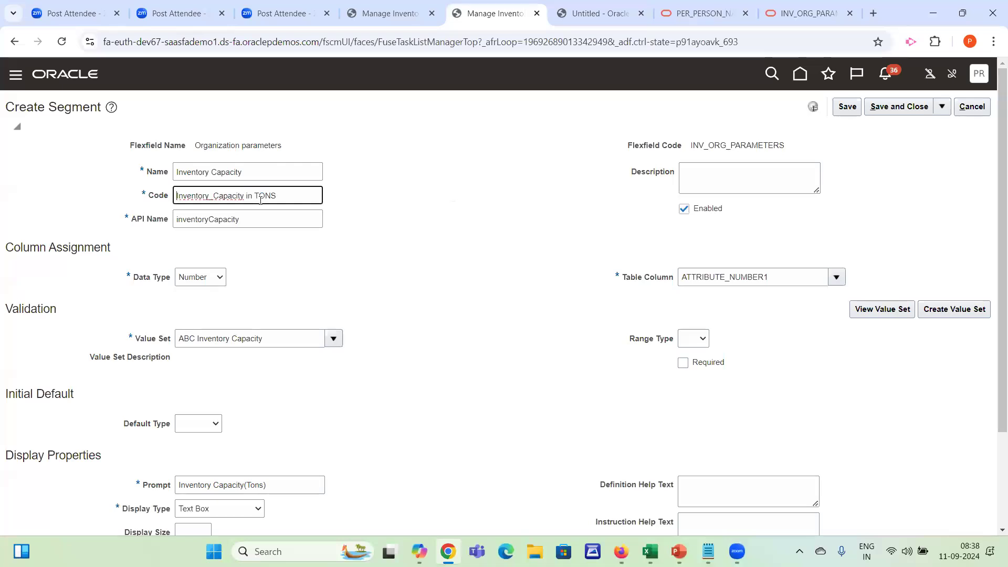
{"action": "key", "text": "BackSpace"}
{"action": "key", "text": "BackSpace"}
{"action": "key", "text": "BackSpace"}
{"action": "key", "text": "BackSpace"}
{"action": "key", "text": "BackSpace"}
{"action": "key", "text": "BackSpace"}
{"action": "key", "text": "BackSpace"}
{"action": "left_click", "coordinate": [288, 171]}
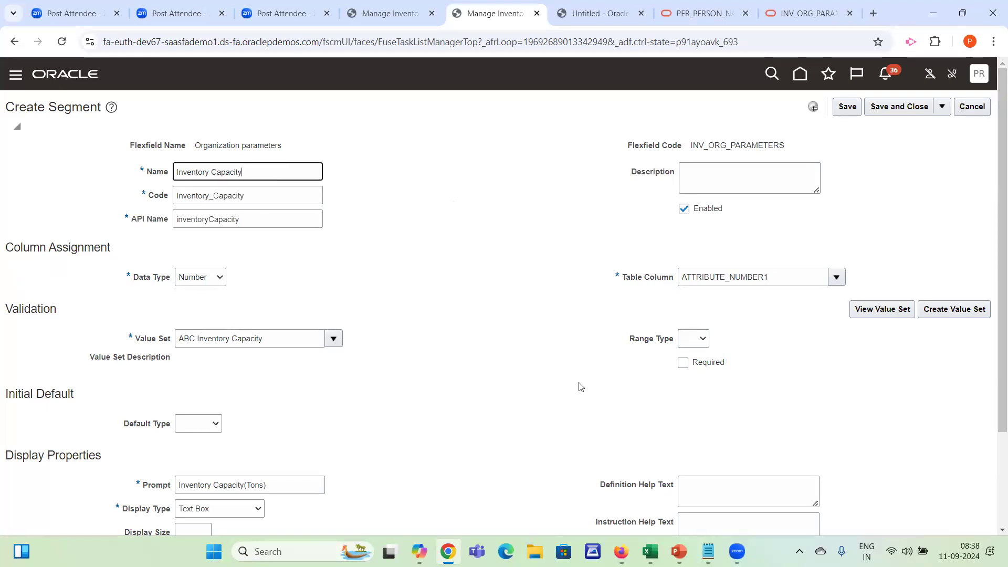
{"action": "left_click_drag", "start_coordinate": [200, 485], "coordinate": [281, 485]}
{"action": "left_click", "coordinate": [281, 485]}
{"action": "left_click", "coordinate": [889, 108]}
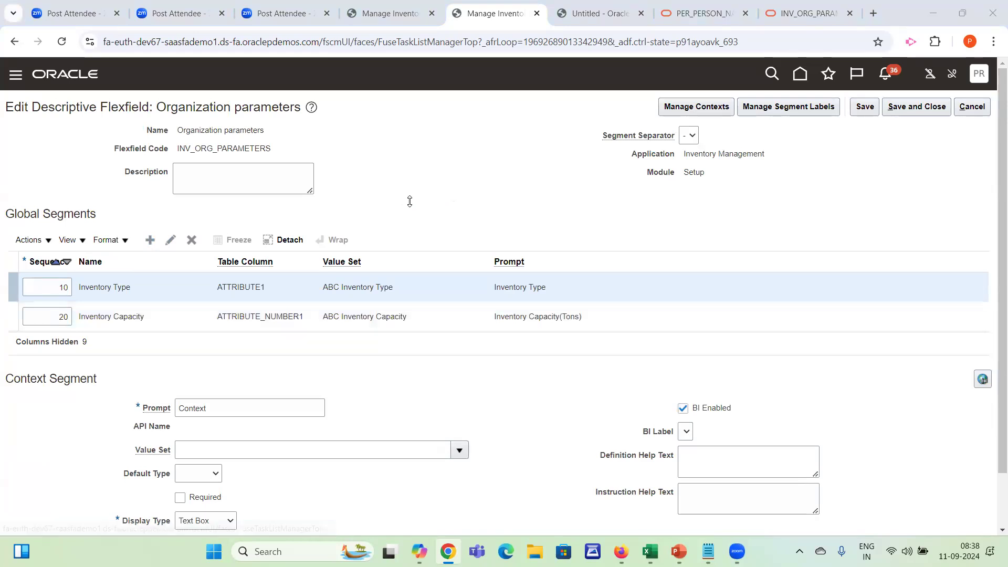
Switch to Excel and review the planned inventory organization fields and their sample values in Sheet6
{"action": "key", "text": "alt+Tab"}
{"action": "key", "text": "Down"}
{"action": "key", "text": "Escape"}
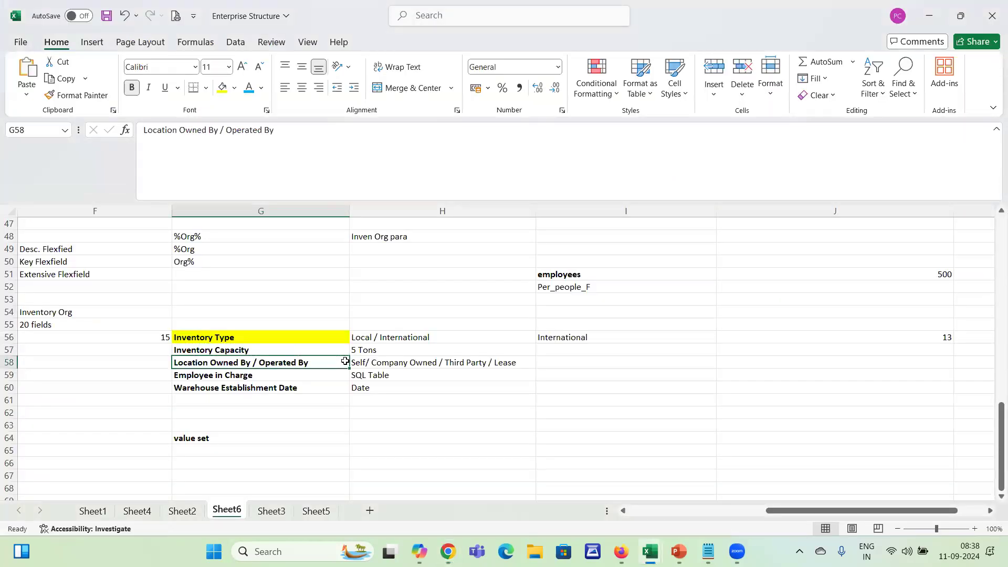
{"action": "key", "text": "Down"}
{"action": "key", "text": "Up"}
{"action": "key", "text": "Down"}
{"action": "key", "text": "Down"}
{"action": "key", "text": "Up"}
{"action": "key", "text": "Up"}
{"action": "key", "text": "ctrl+c"}
{"action": "key", "text": "Escape"}
{"action": "key", "text": "Down"}
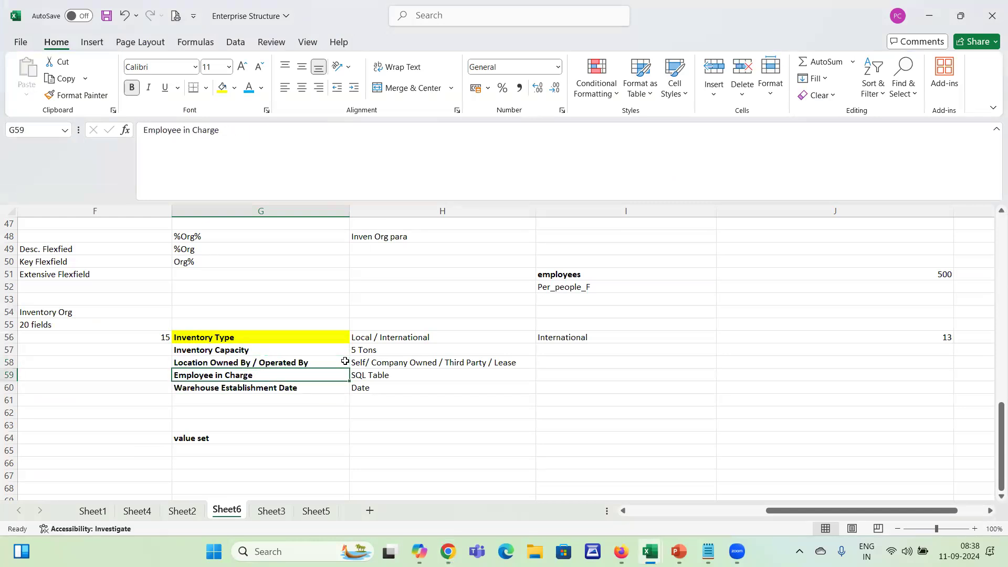
{"action": "key", "text": "Up"}
{"action": "key", "text": "shift+Right"}
{"action": "key", "text": "shift+Up"}
{"action": "key", "text": "shift+Up"}
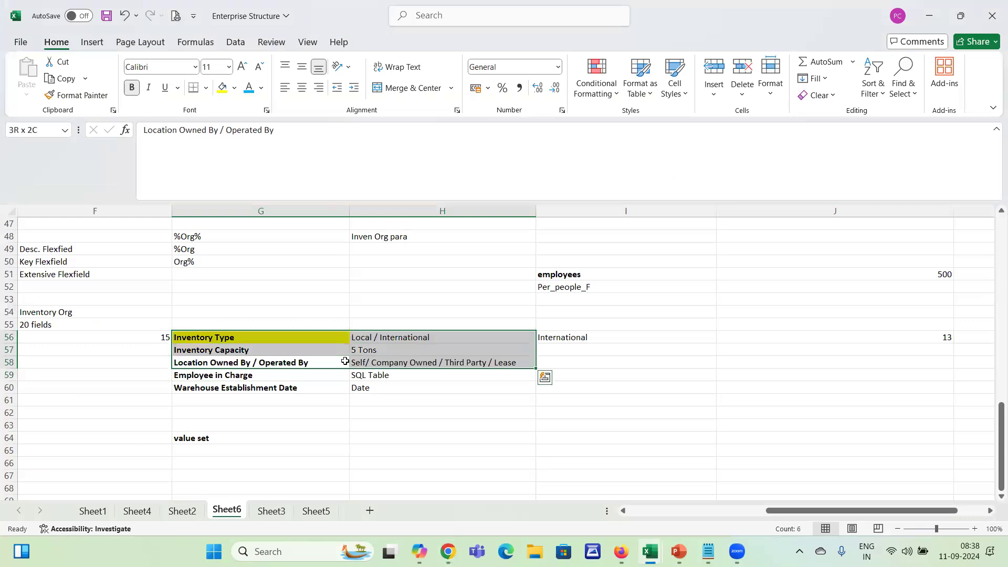
Copy the Location Owned By / Operated By cell from the planned field list
{"action": "key", "text": "Down"}
{"action": "key", "text": "Up"}
{"action": "key", "text": "ctrl+c"}
Switch back to Oracle and start a new global segment, entering Inventory Location O as its name
{"action": "key", "text": "alt+Tab"}
{"action": "left_click", "coordinate": [151, 239]}
{"action": "left_click", "coordinate": [204, 176]}
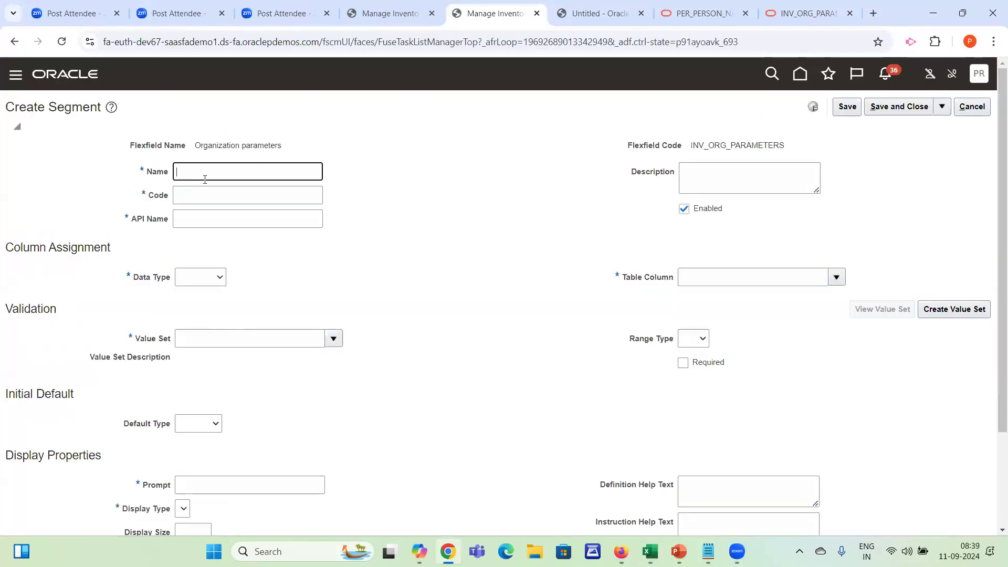
{"action": "type", "text": "Inventory Location O"}
Replace the new segment's name with the copied text Location Owned By / Operated By
{"action": "key", "text": "alt+Tab"}
{"action": "key", "text": "alt+Tab"}
{"action": "key", "text": "alt+Tab"}
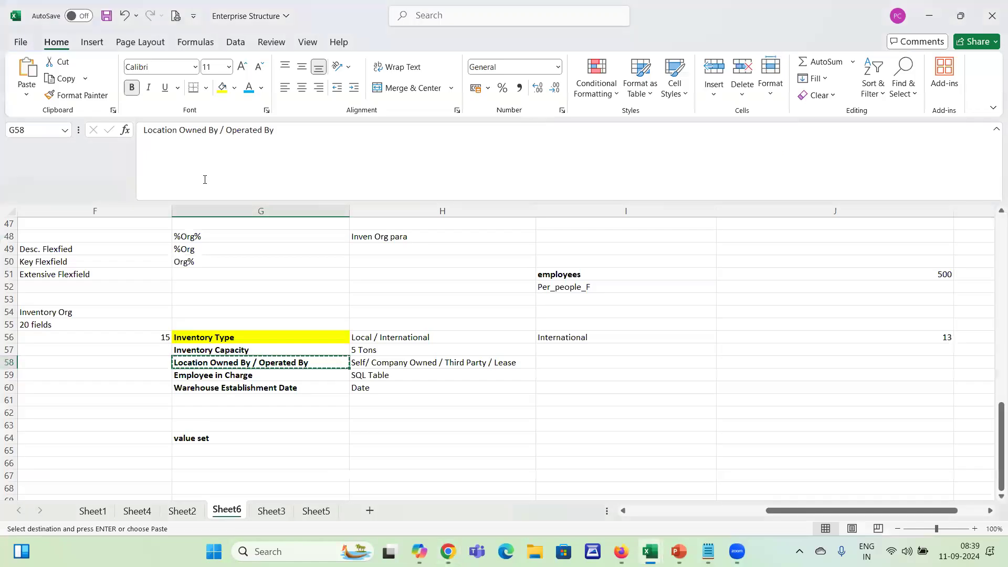
{"action": "key", "text": "alt+Tab"}
{"action": "key", "text": "ctrl+a"}
{"action": "key", "text": "ctrl+v"}
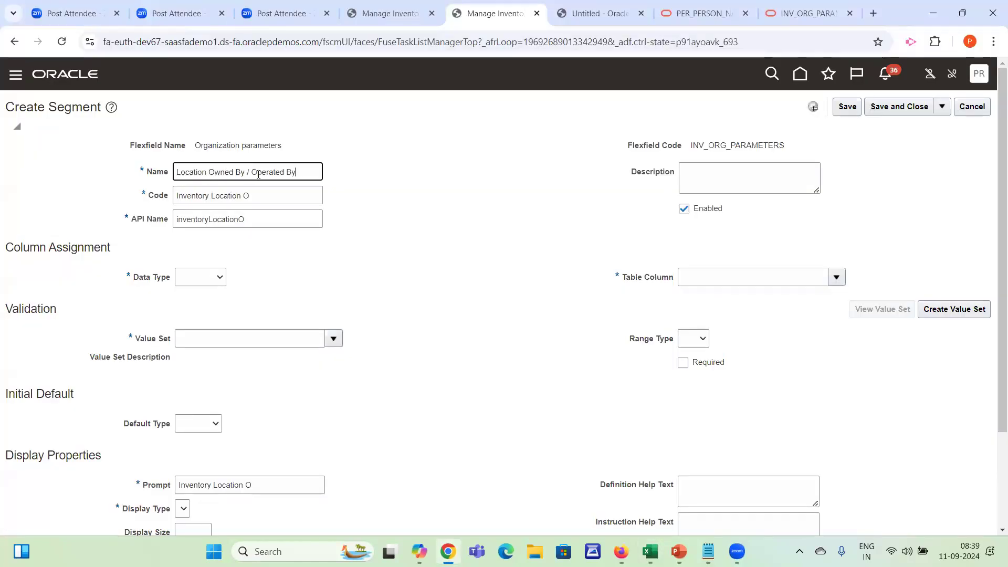
Set the segment's code to Location_OWNED and its API name to inventoryLocation
{"action": "key", "text": "Tab"}
{"action": "left_click", "coordinate": [315, 196]}
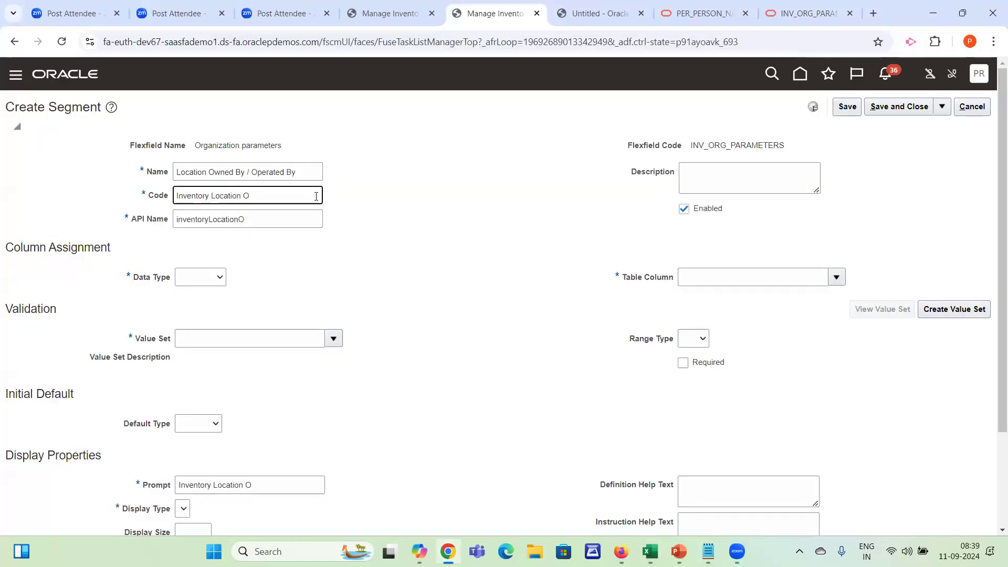
{"action": "key", "text": "ctrl+a"}
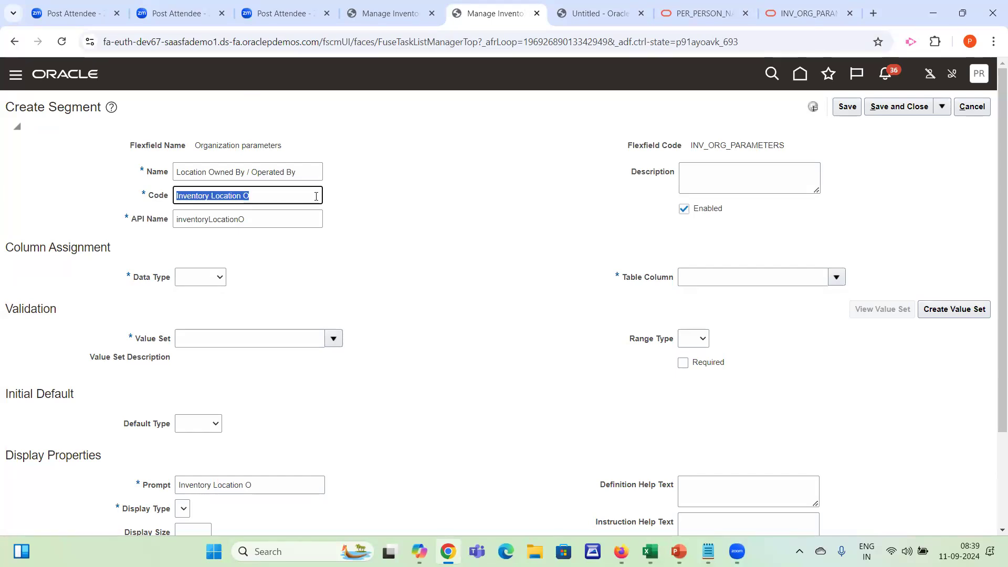
{"action": "type", "text": "Loc"}
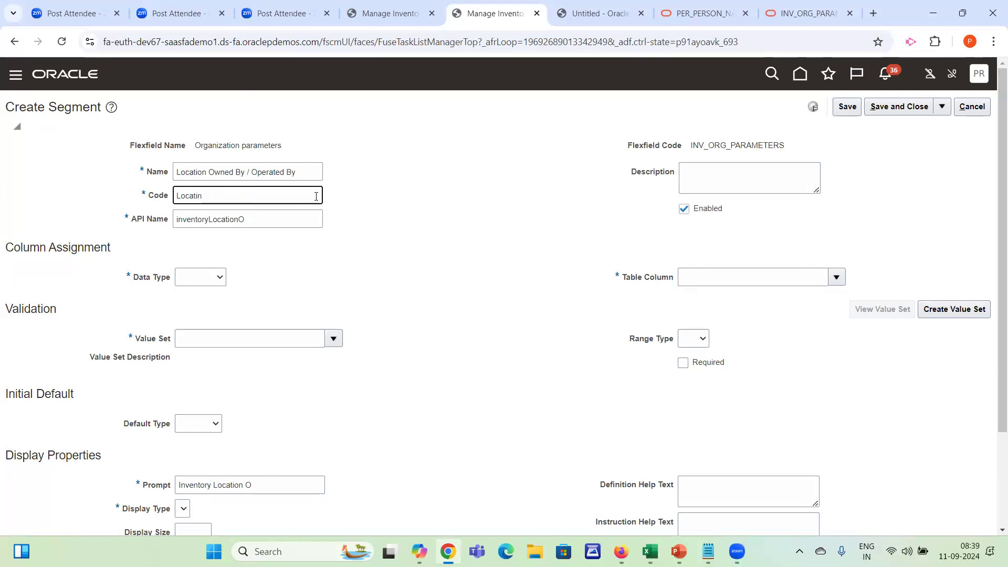
{"action": "type", "text": "ation_OWNED"}
{"action": "key", "text": "Tab"}
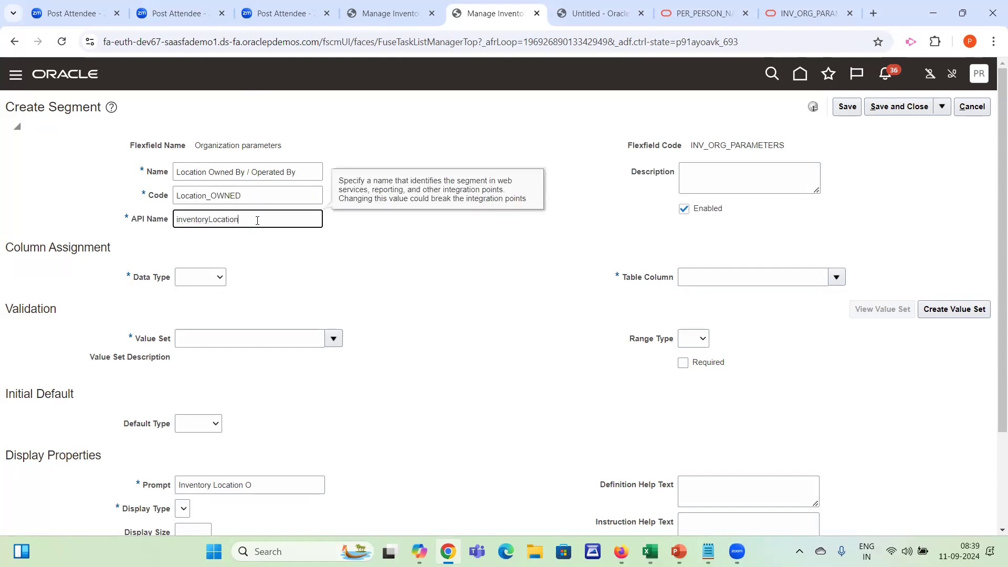
Delete the first letter of the segment's code and set its data type to Character
{"action": "key", "text": "shift+Tab"}
{"action": "key", "text": "Home"}
{"action": "key", "text": "Delete"}
{"action": "key", "text": "Tab"}
{"action": "key", "text": "Tab"}
{"action": "key", "text": "Tab"}
{"action": "key", "text": "Down"}
{"action": "key", "text": "Tab"}
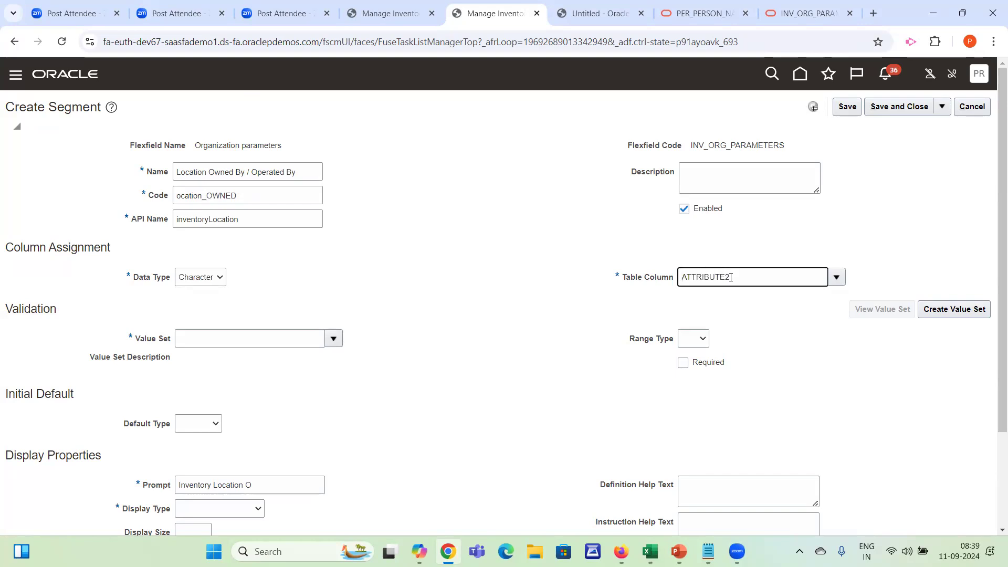
Start creating a value set for the segment with the code ABC Location Owned By
{"action": "key", "text": "alt+Tab"}
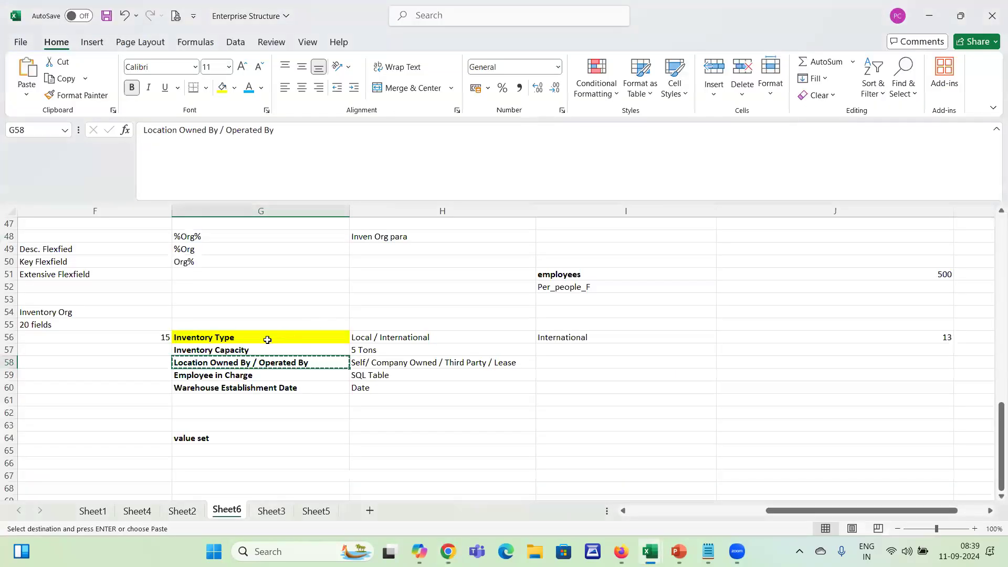
{"action": "left_click", "coordinate": [267, 340]}
{"action": "key", "text": "alt+Tab"}
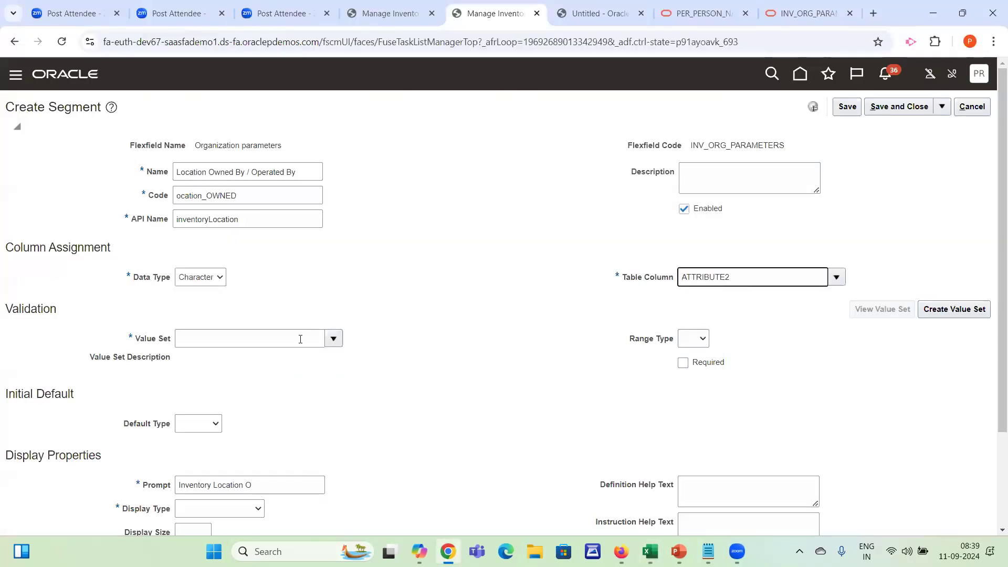
{"action": "left_click", "coordinate": [926, 310]}
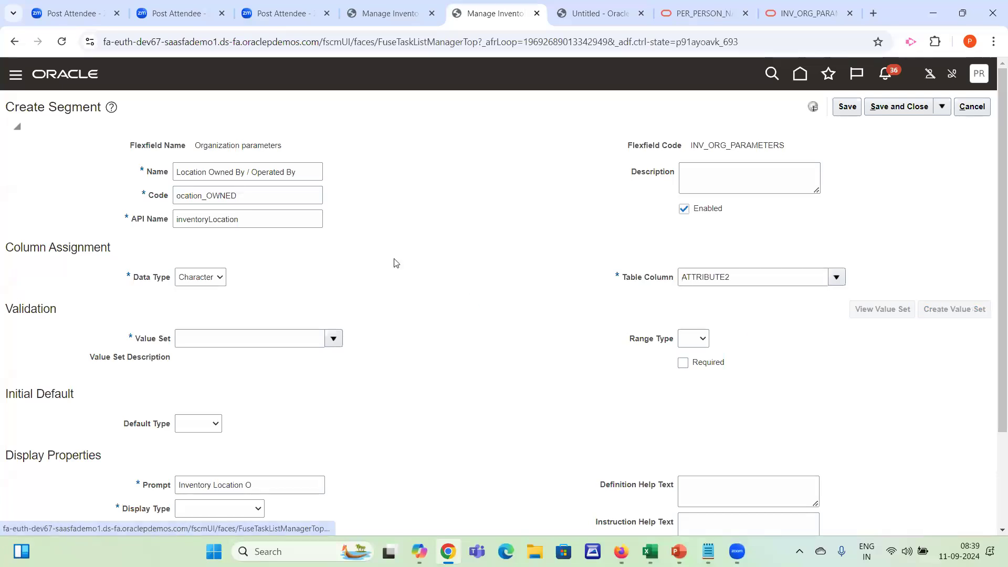
{"action": "left_click", "coordinate": [109, 132]}
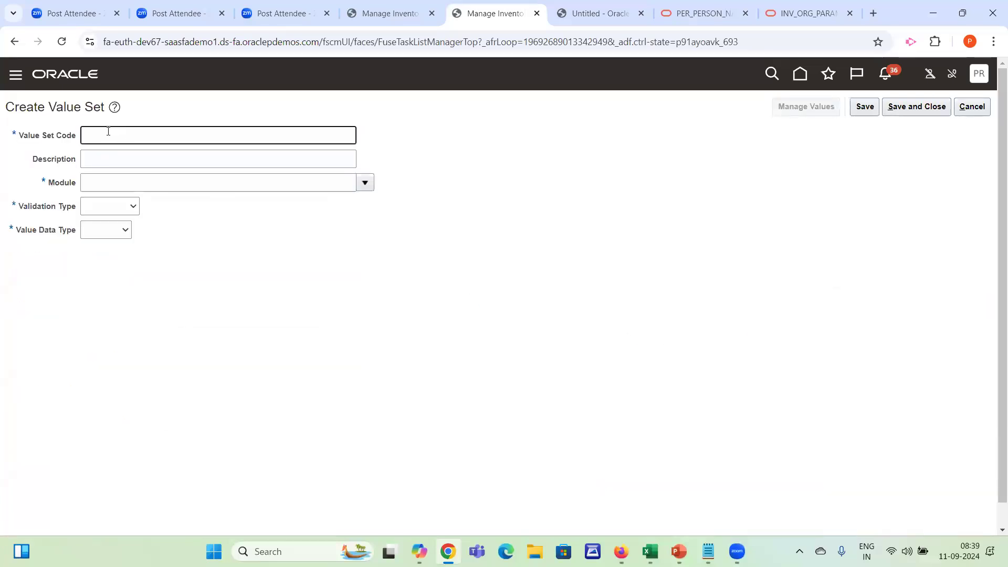
{"action": "type", "text": "ABC"}
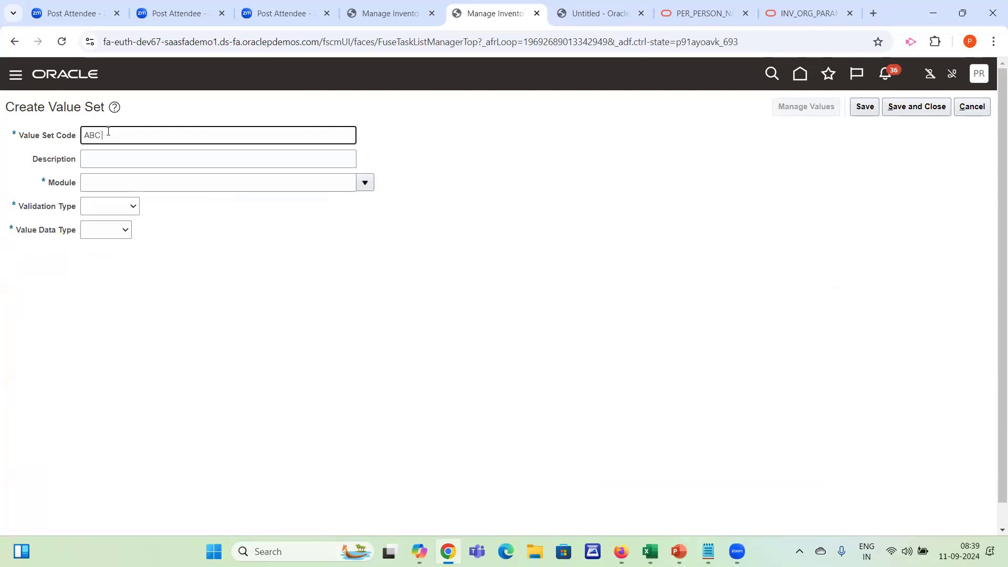
{"action": "key", "text": "ctrl+v"}
{"action": "key", "text": "BackSpace"}
{"action": "key", "text": "BackSpace"}
{"action": "key", "text": "BackSpace"}
{"action": "key", "text": "BackSpace"}
{"action": "key", "text": "BackSpace"}
{"action": "key", "text": "BackSpace"}
{"action": "key", "text": "BackSpace"}
{"action": "key", "text": "BackSpace"}
{"action": "key", "text": "BackSpace"}
{"action": "key", "text": "BackSpace"}
{"action": "key", "text": "BackSpace"}
{"action": "key", "text": "BackSpace"}
{"action": "key", "text": "Tab"}
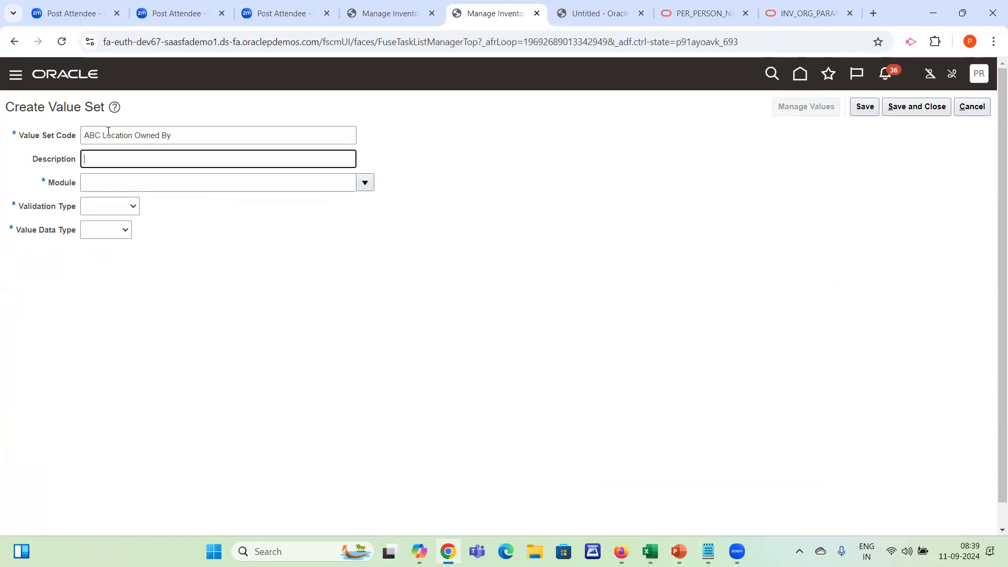
Assign the ABC Location Owned By value set to the Inventory Management module
{"action": "key", "text": "Tab"}
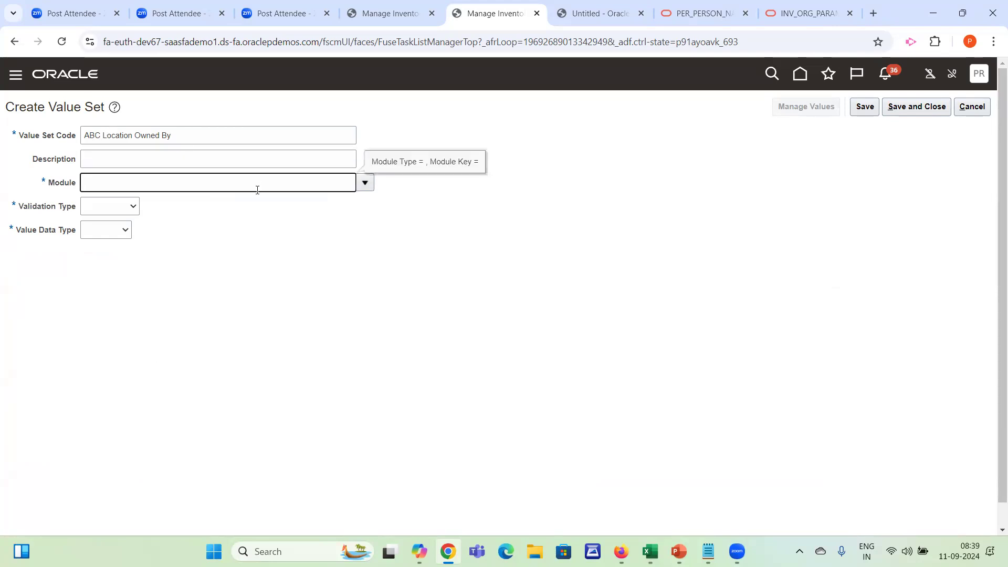
{"action": "left_click", "coordinate": [365, 183]}
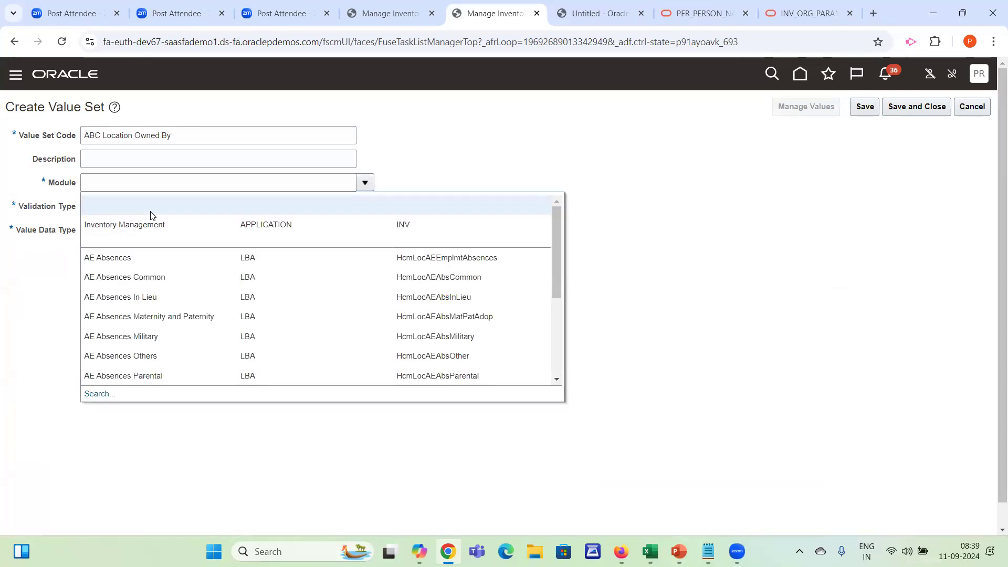
{"action": "left_click", "coordinate": [142, 225]}
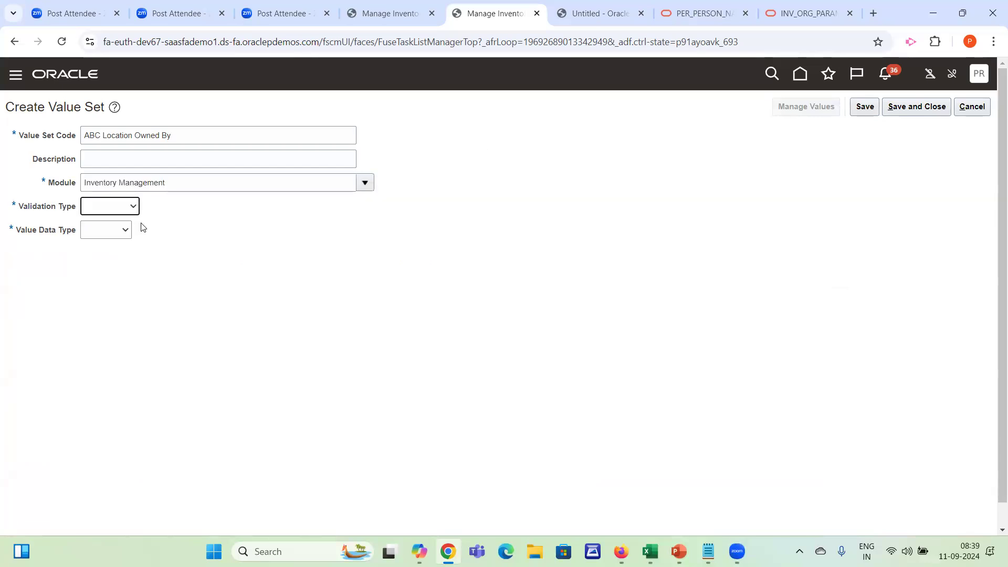
Set the value set's validation type to Independent and its value data type to Character
{"action": "left_click", "coordinate": [97, 205]}
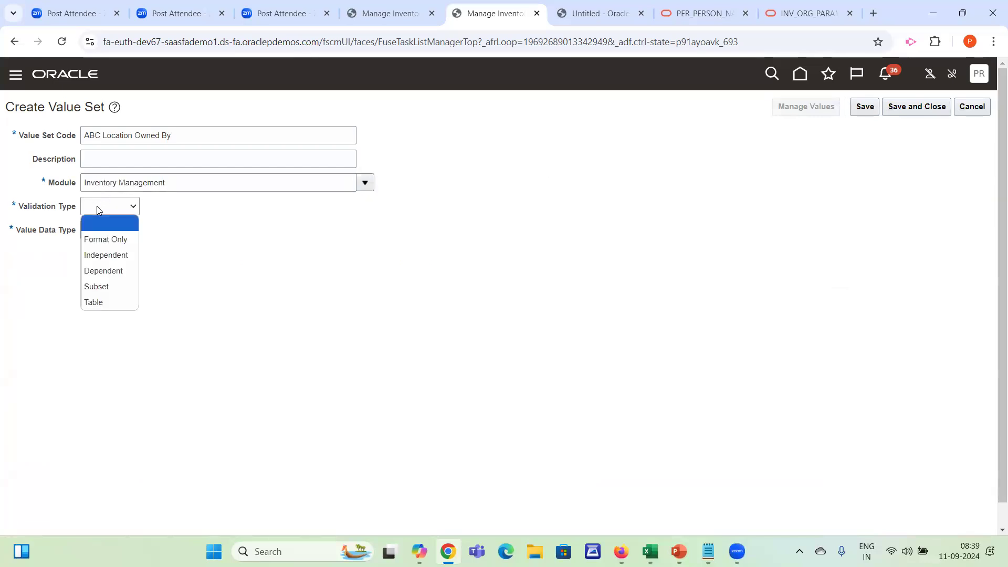
{"action": "left_click", "coordinate": [98, 256]}
{"action": "left_click", "coordinate": [140, 230]}
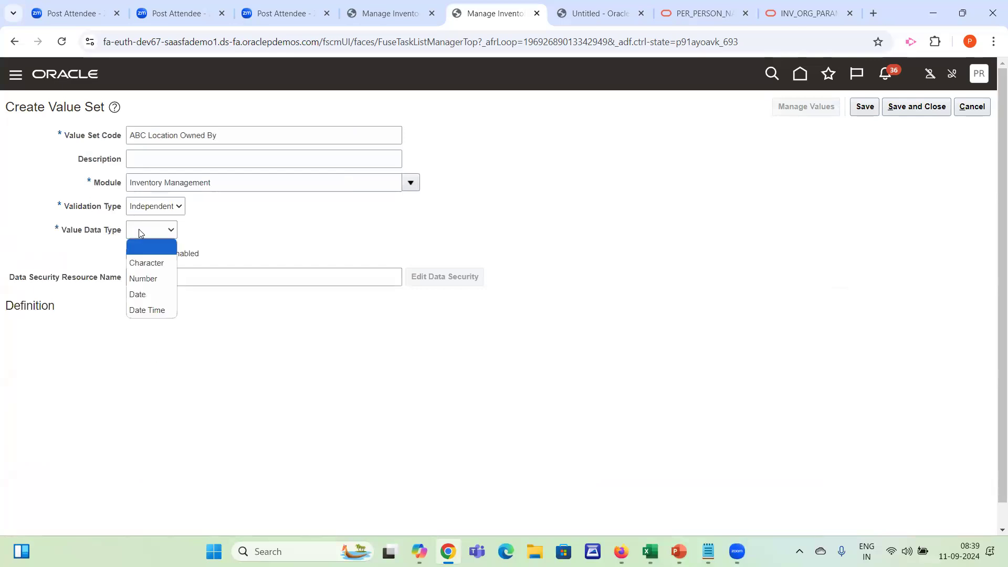
{"action": "left_click", "coordinate": [150, 262]}
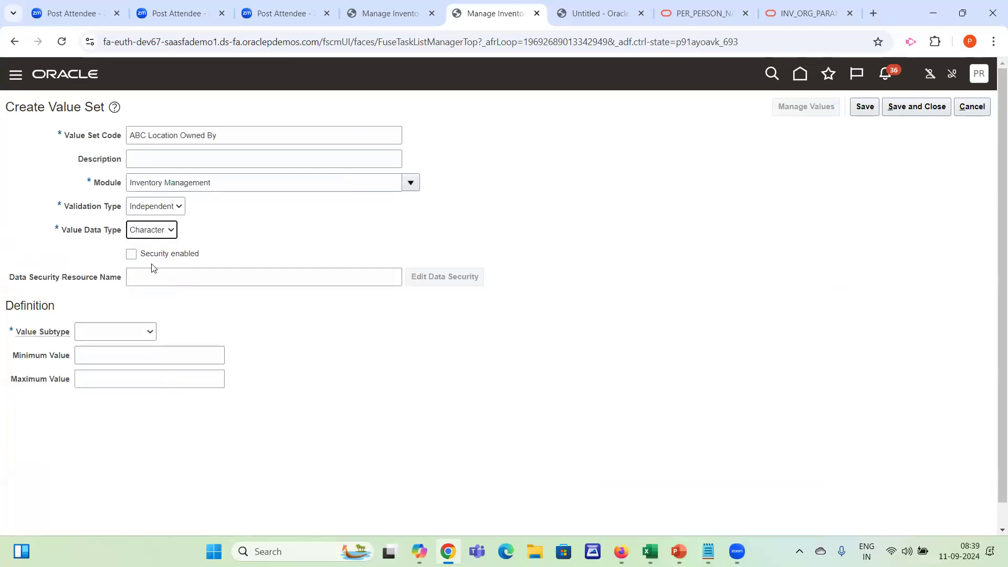
Set the value subtype to Text with a maximum length of 50
{"action": "left_click", "coordinate": [96, 335]}
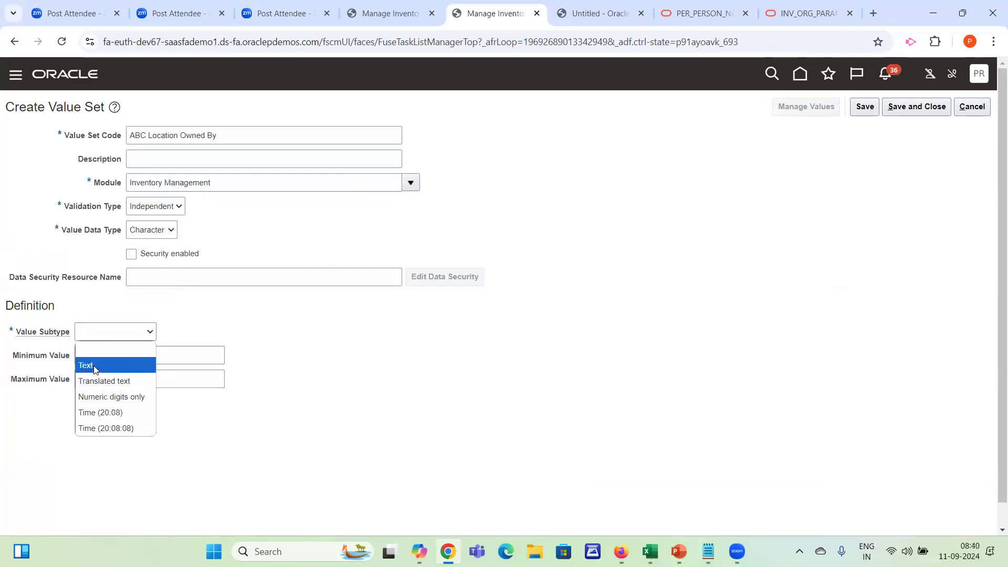
{"action": "left_click", "coordinate": [95, 367]}
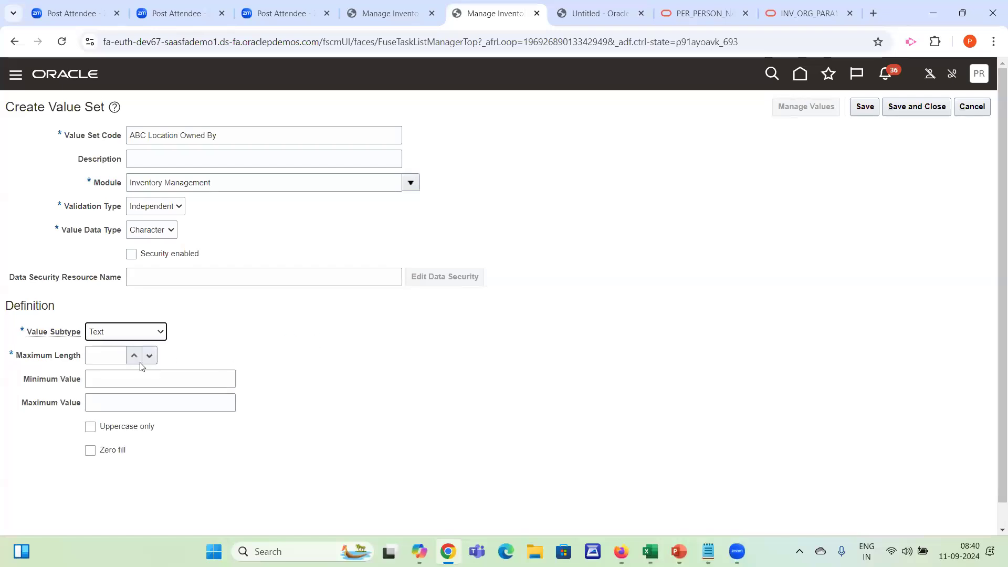
{"action": "left_click", "coordinate": [115, 356]}
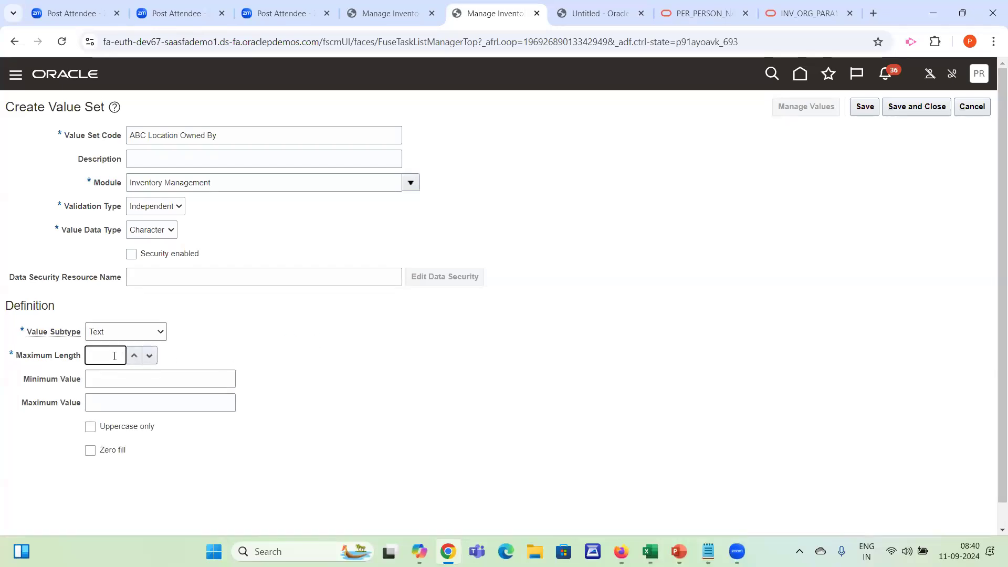
{"action": "key", "text": "Tab"}
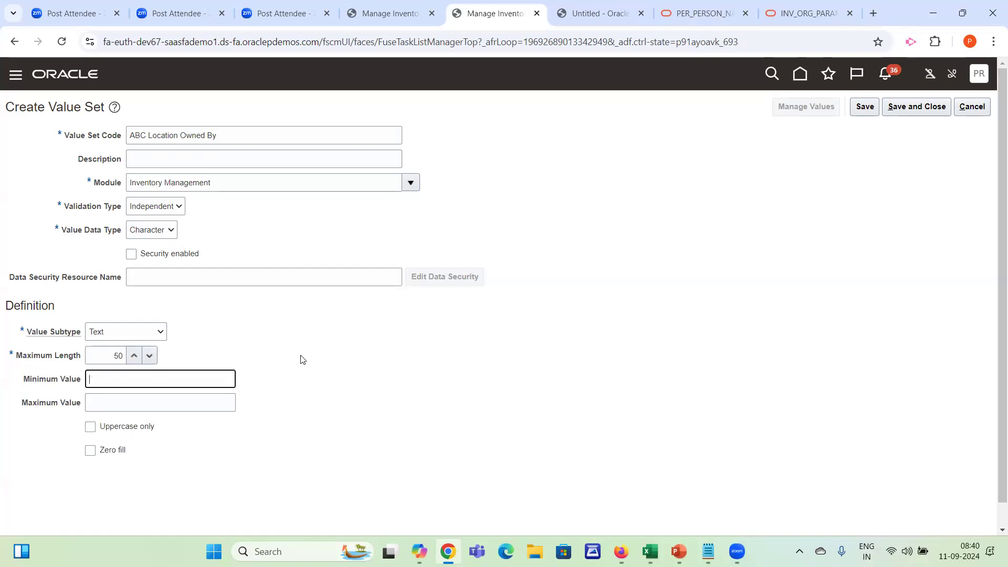
Check the planned field list in Excel, and change the value set's maximum length to 90
{"action": "key", "text": "alt+Tab"}
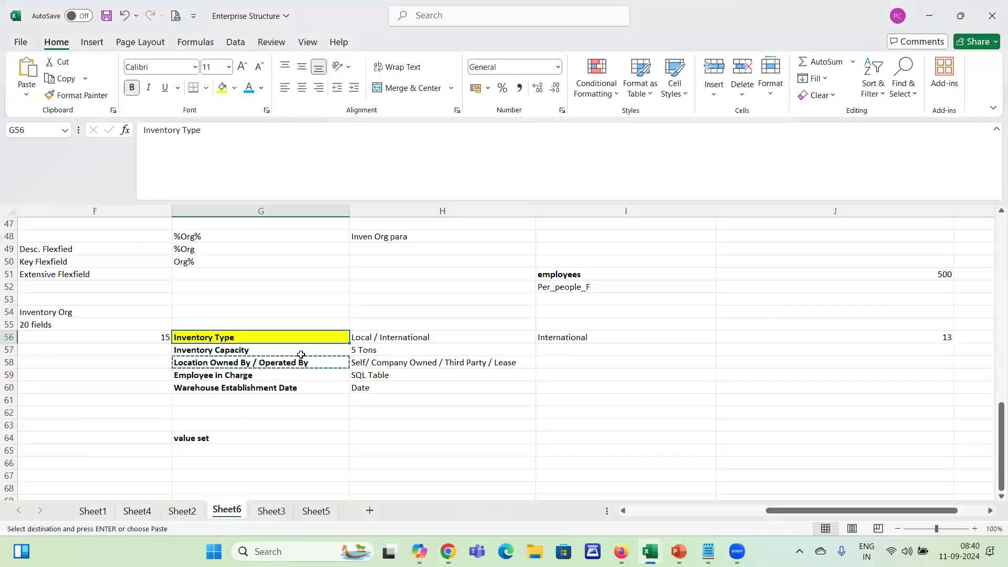
{"action": "key", "text": "alt+Tab"}
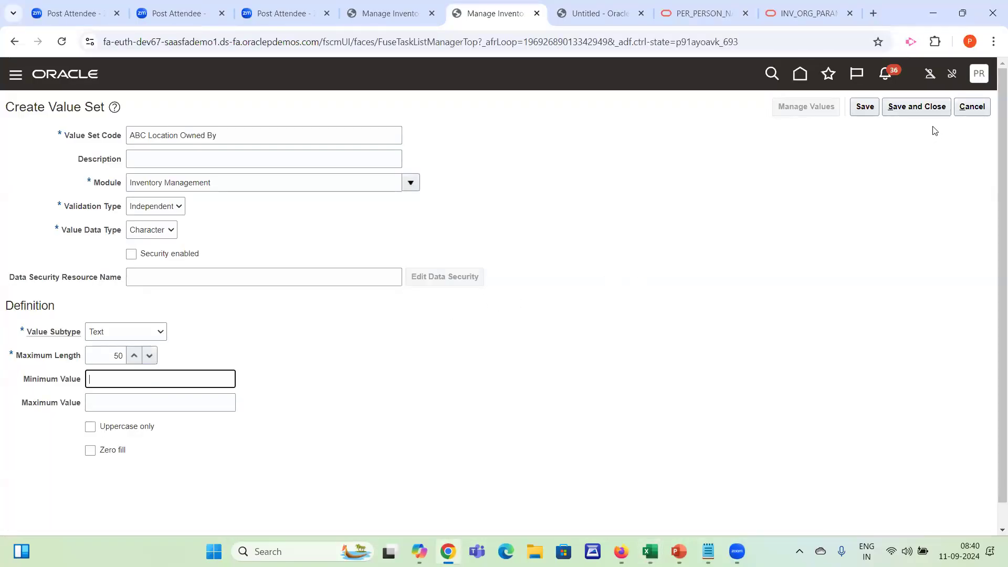
{"action": "left_click", "coordinate": [114, 355]}
{"action": "key", "text": "ctrl+a"}
{"action": "type", "text": "90"}
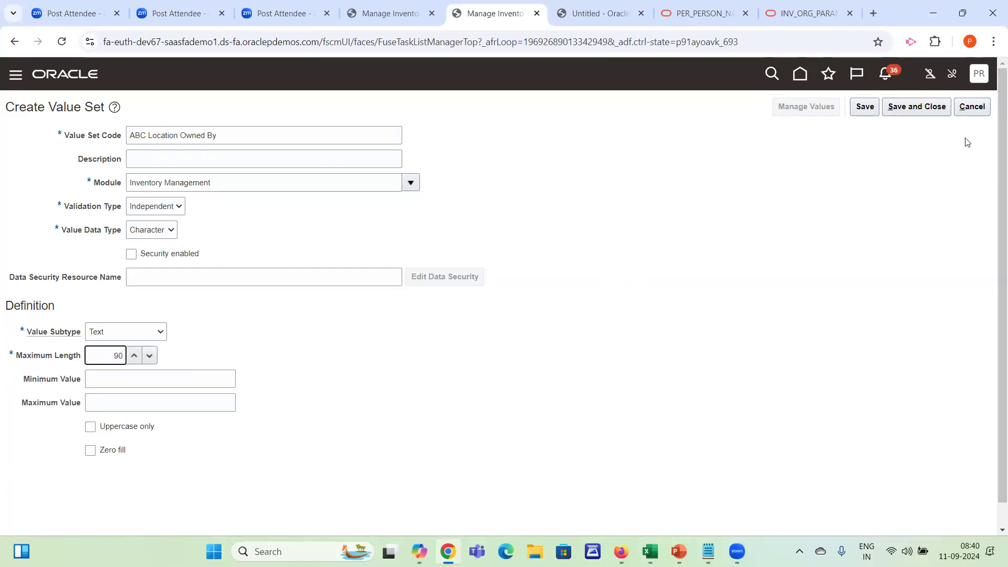
Save the ABC Location Owned By value set and add the value Self with the description Self Owned
{"action": "left_click", "coordinate": [864, 107]}
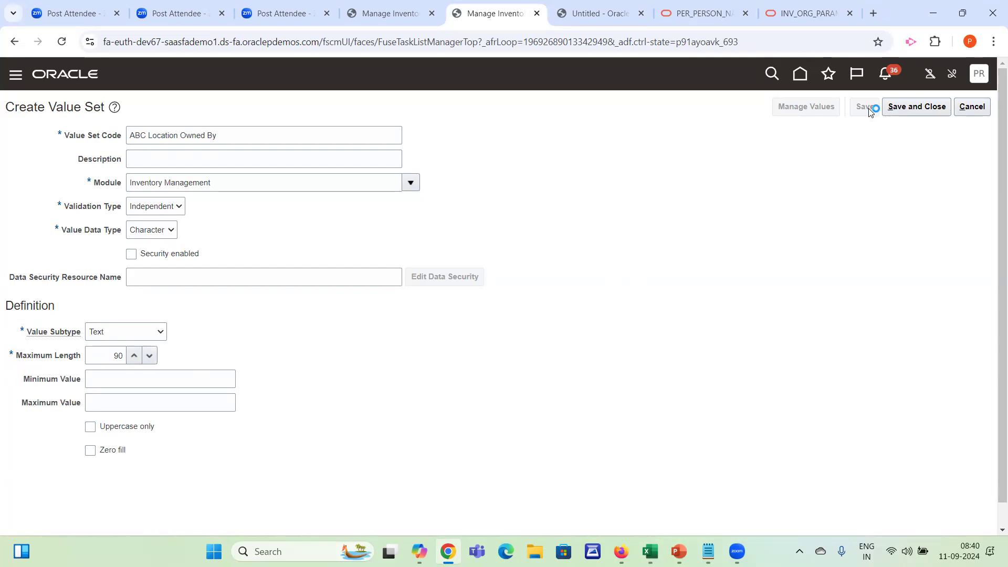
{"action": "left_click", "coordinate": [796, 105]}
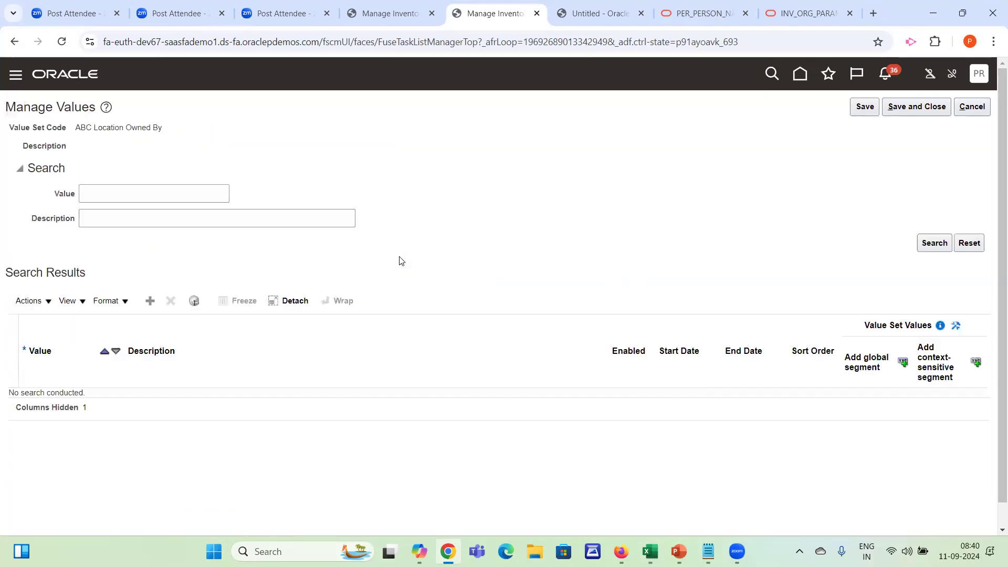
{"action": "left_click", "coordinate": [151, 302]}
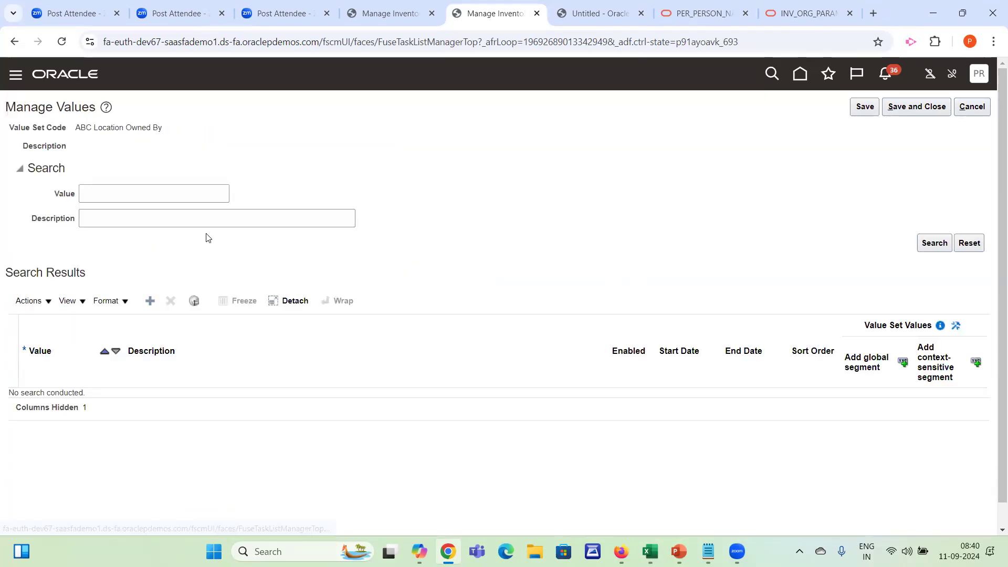
{"action": "left_click", "coordinate": [86, 407]}
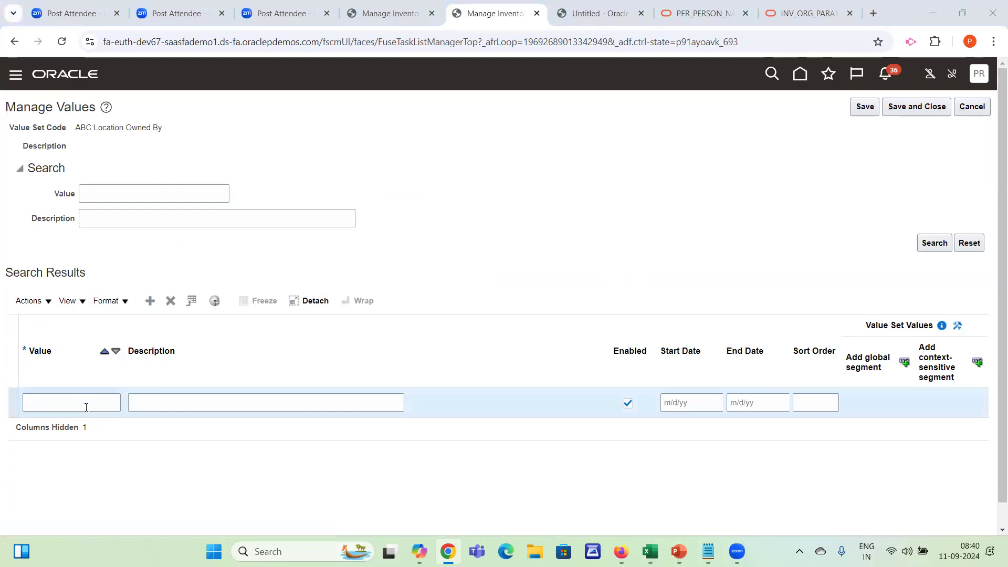
{"action": "key", "text": "alt+Tab"}
{"action": "key", "text": "alt+Tab"}
{"action": "type", "text": "S"}
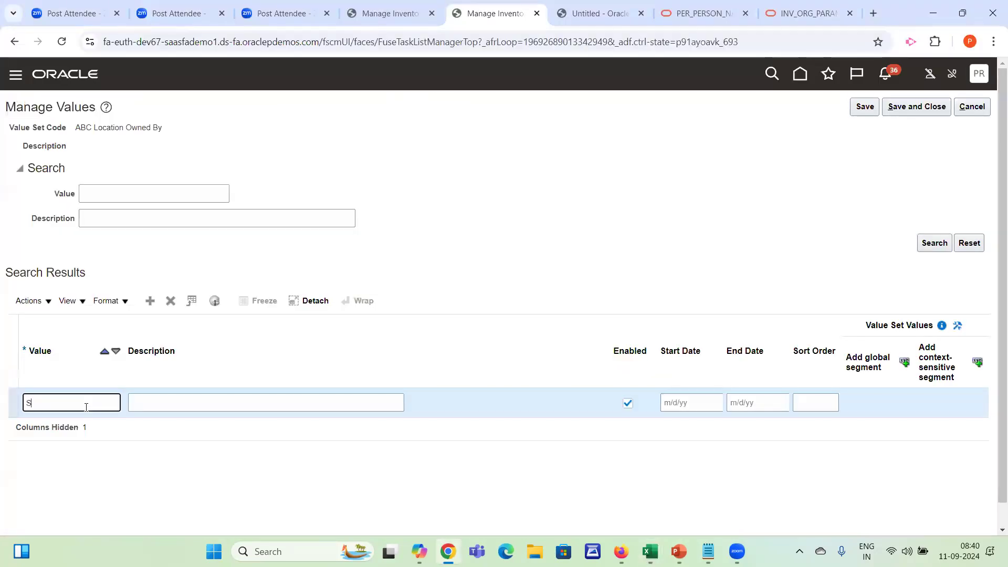
{"action": "key", "text": "Tab"}
{"action": "type", "text": "Se"}
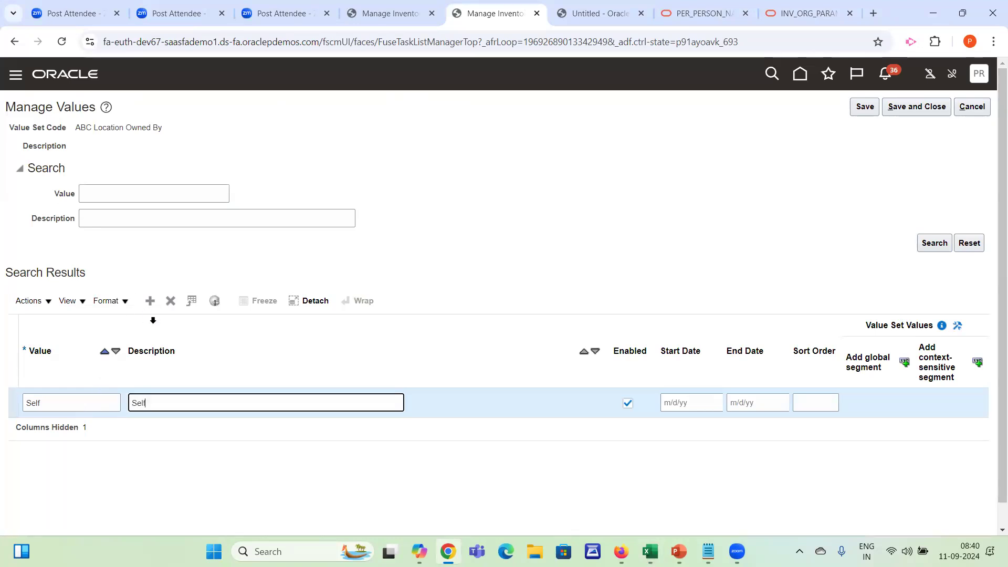
{"action": "type", "text": "lf Owned"}
Add the value Company with the description Company Owned to the value set
{"action": "left_click", "coordinate": [150, 301]}
{"action": "left_click", "coordinate": [87, 405]}
{"action": "type", "text": "COmpan"}
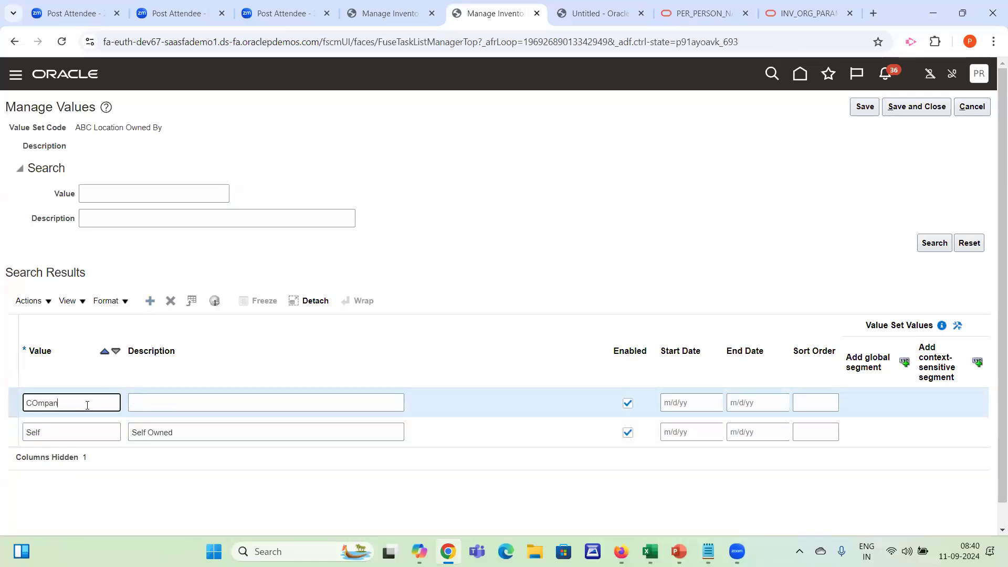
{"action": "key", "text": "BackSpace"}
{"action": "type", "text": "ompany Owned"}
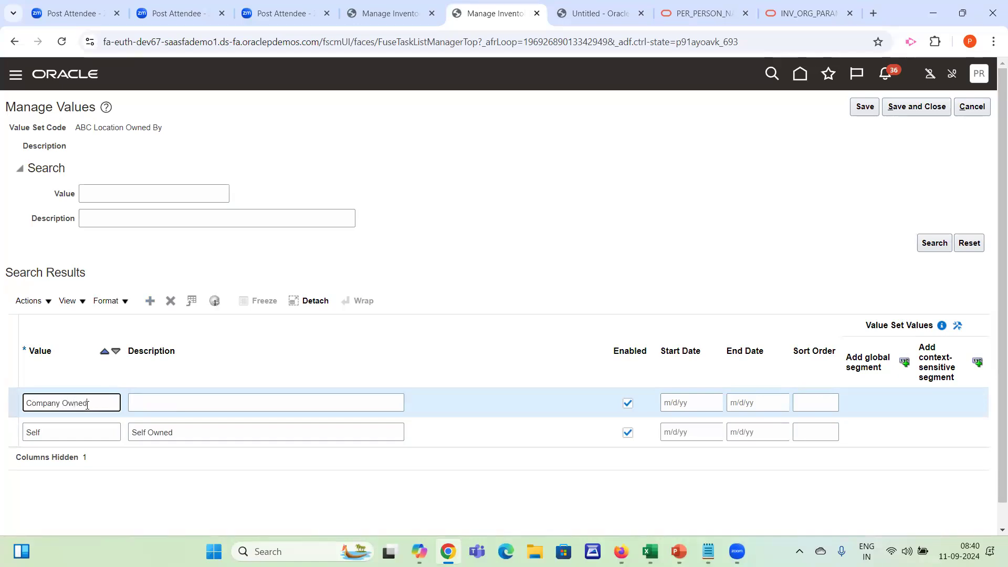
{"action": "key", "text": "Tab"}
{"action": "type", "text": "C"}
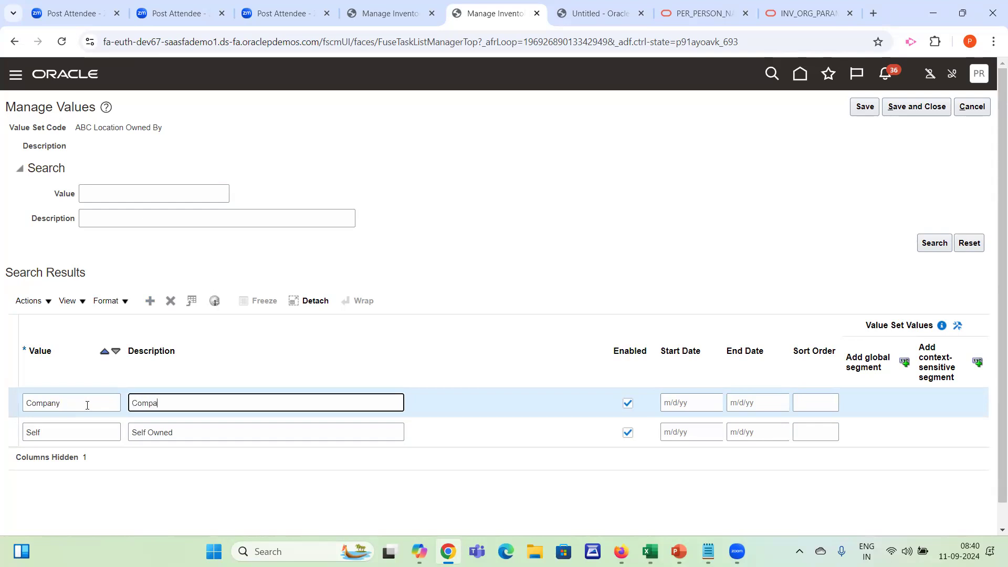
{"action": "type", "text": "ompany Owned"}
Check the planned values in Excel, add the value Lease with the description On lease, and save and close the value set
{"action": "key", "text": "alt+Tab"}
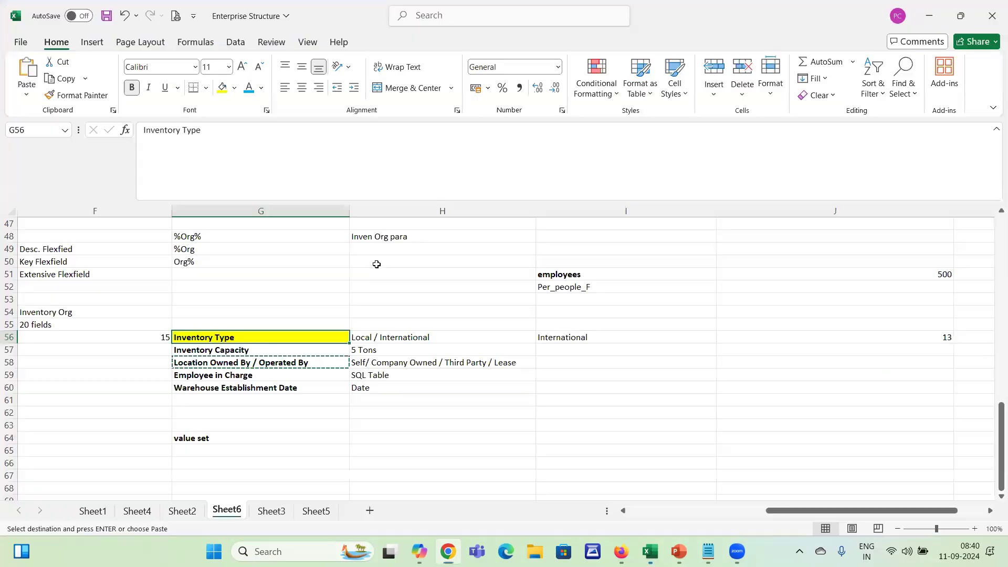
{"action": "key", "text": "alt+Tab"}
{"action": "left_click", "coordinate": [99, 403]}
{"action": "type", "text": "Lease"}
{"action": "key", "text": "Tab"}
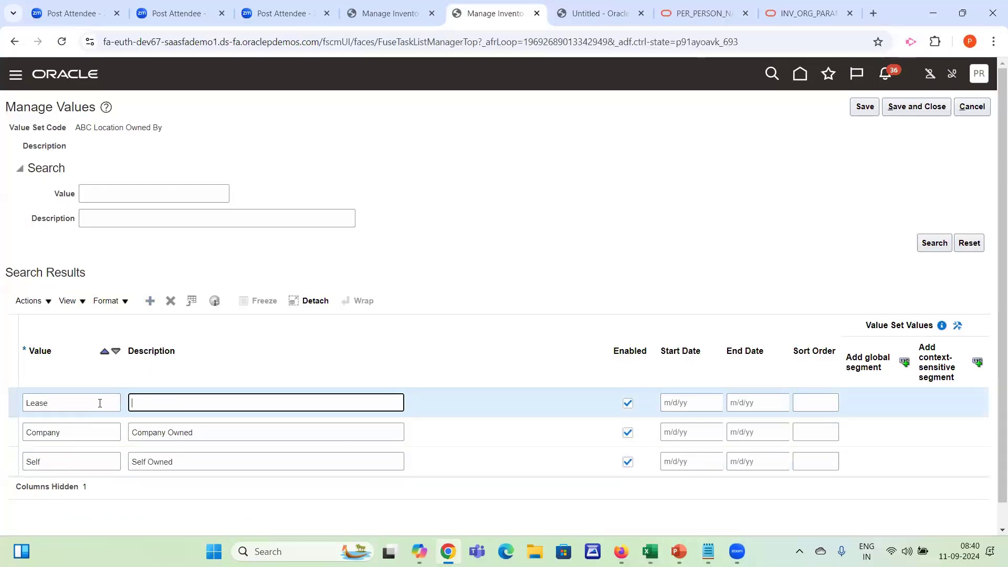
{"action": "type", "text": "Leased"}
{"action": "key", "text": "BackSpace"}
{"action": "key", "text": "BackSpace"}
{"action": "key", "text": "BackSpace"}
{"action": "key", "text": "BackSpace"}
{"action": "key", "text": "BackSpace"}
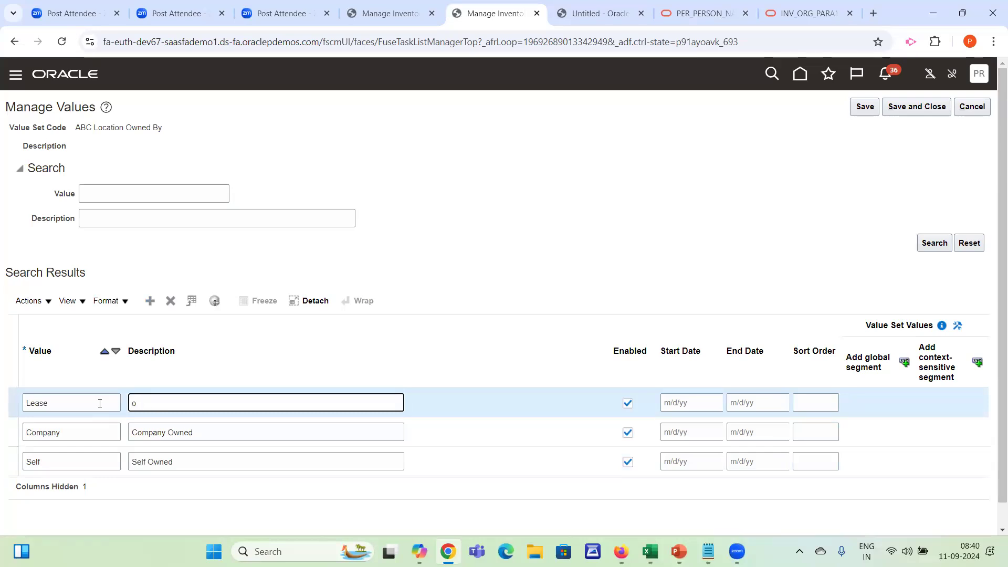
{"action": "type", "text": "On leasease"}
{"action": "left_click", "coordinate": [913, 108]}
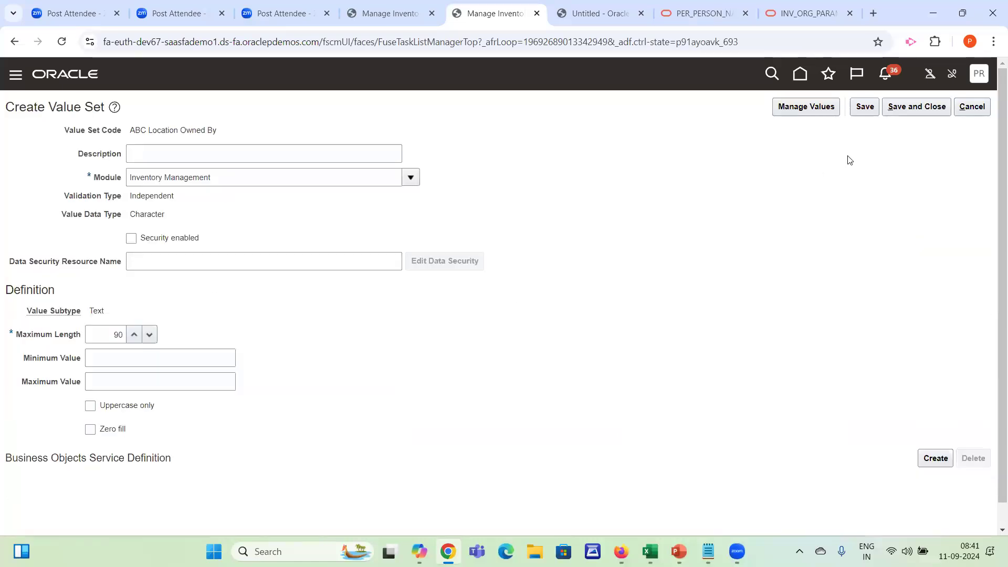
{"action": "left_click", "coordinate": [913, 107]}
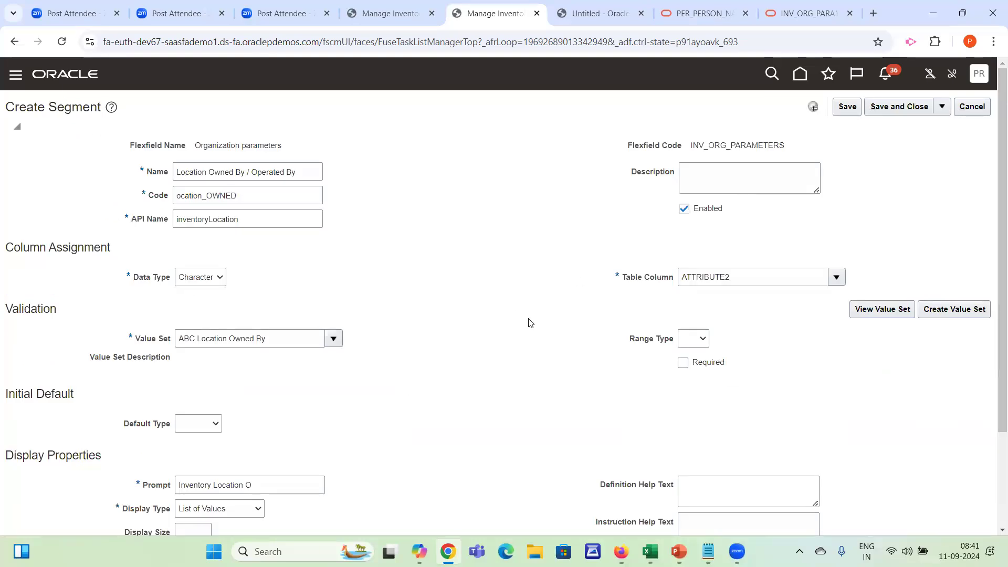
Set the segment's prompt to Location Owned By, and save and close the segment
{"action": "scroll", "coordinate": [982, 496], "scroll_direction": "down", "scroll_amount": 3}
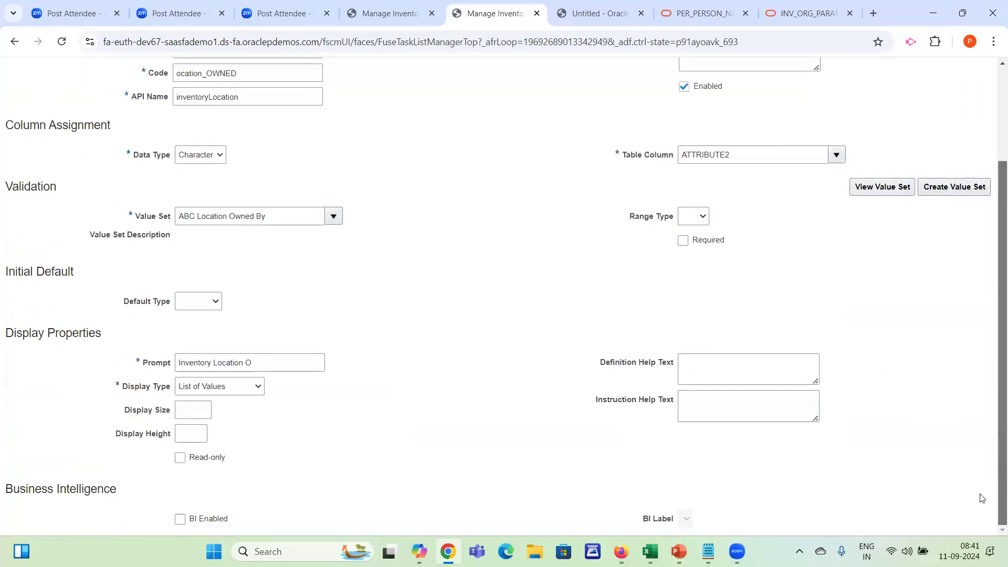
{"action": "left_click", "coordinate": [309, 365]}
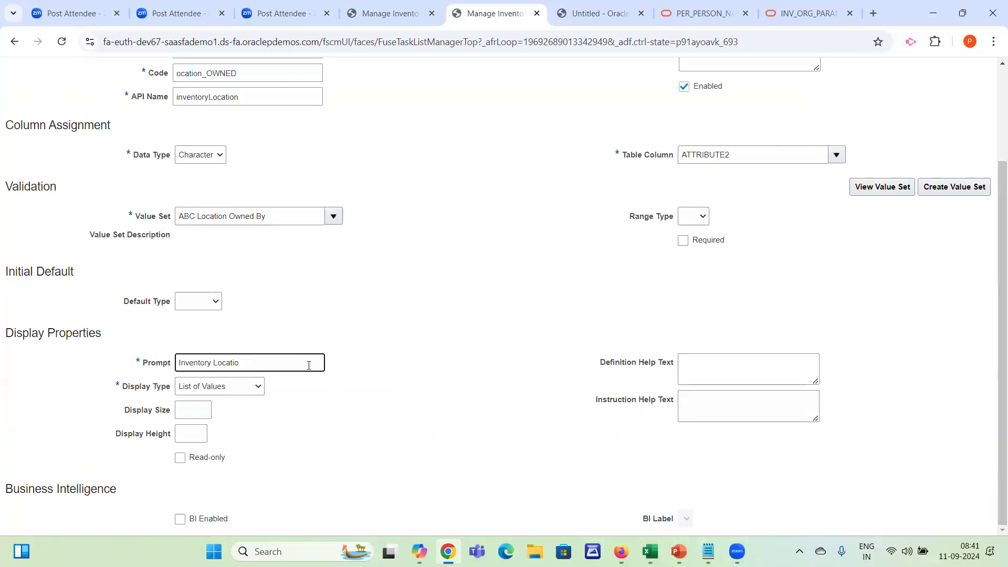
{"action": "key", "text": "BackSpace"}
{"action": "key", "text": "ctrl+a"}
{"action": "type", "text": "Location Owne"}
{"action": "left_click_drag", "start_coordinate": [994, 190], "coordinate": [994, 99]}
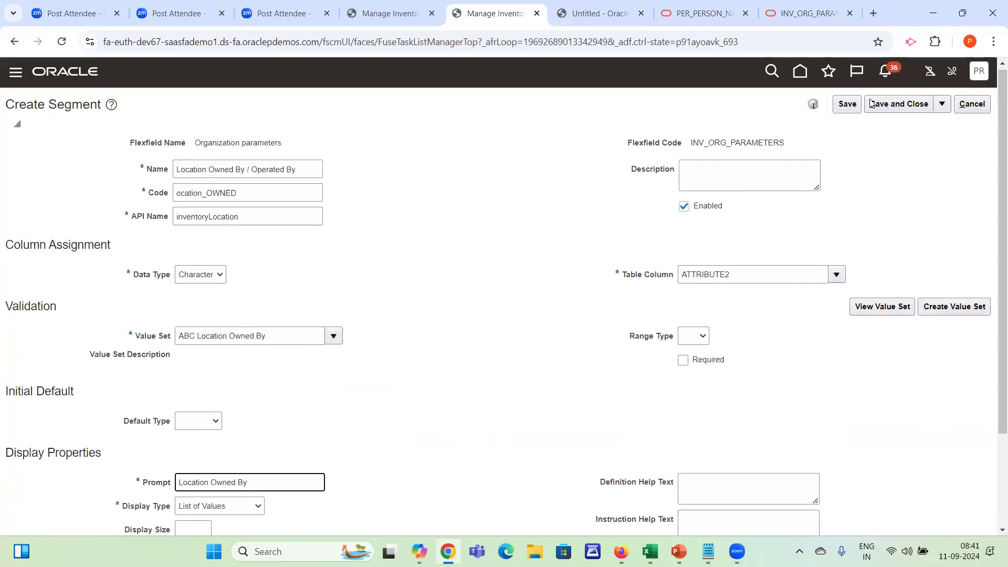
{"action": "left_click", "coordinate": [898, 103]}
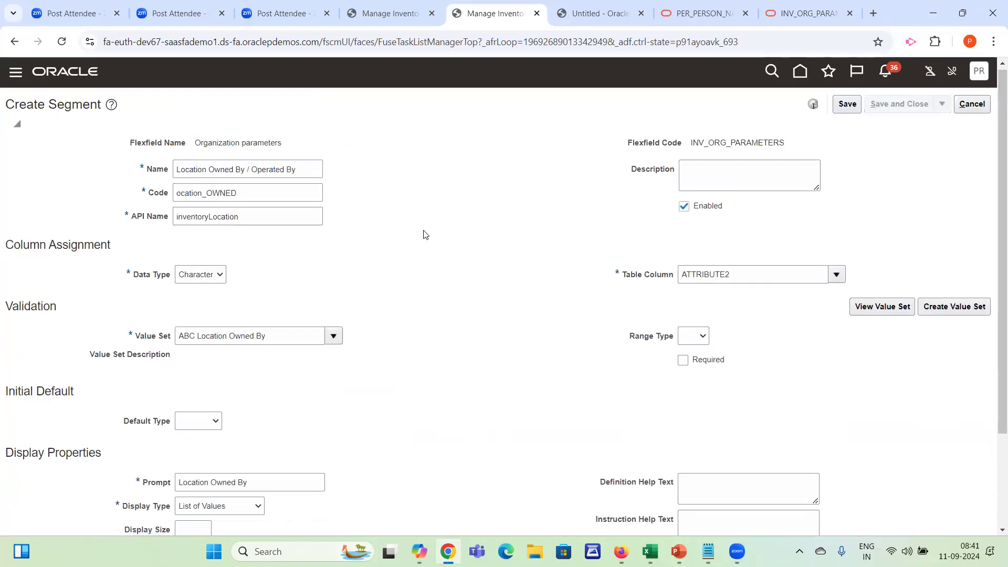
Copy Warehouse Establishment Date from the Excel field list and create a new global segment with that name
{"action": "key", "text": "alt+Tab"}
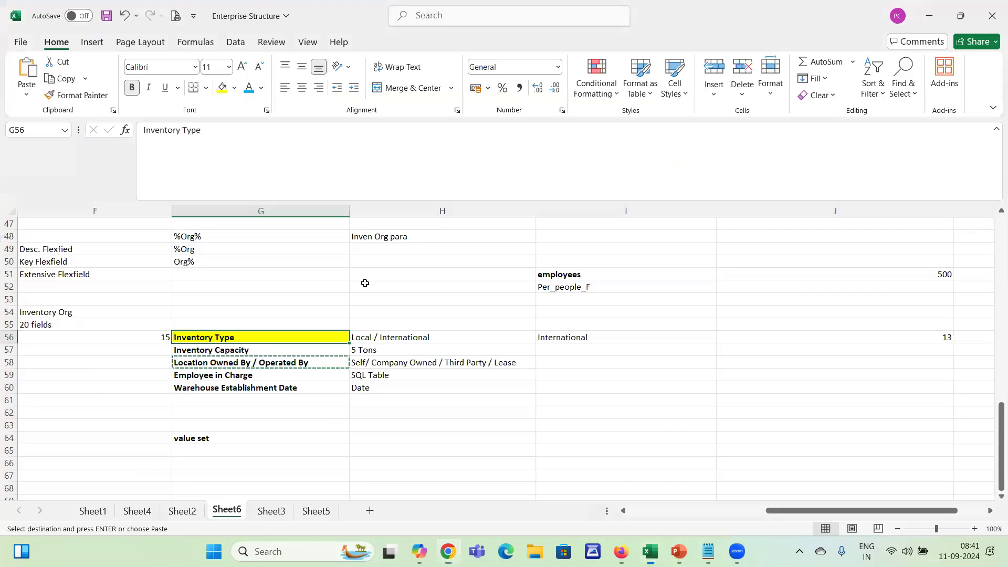
{"action": "left_click", "coordinate": [282, 382]}
{"action": "key", "text": "ctrl+c"}
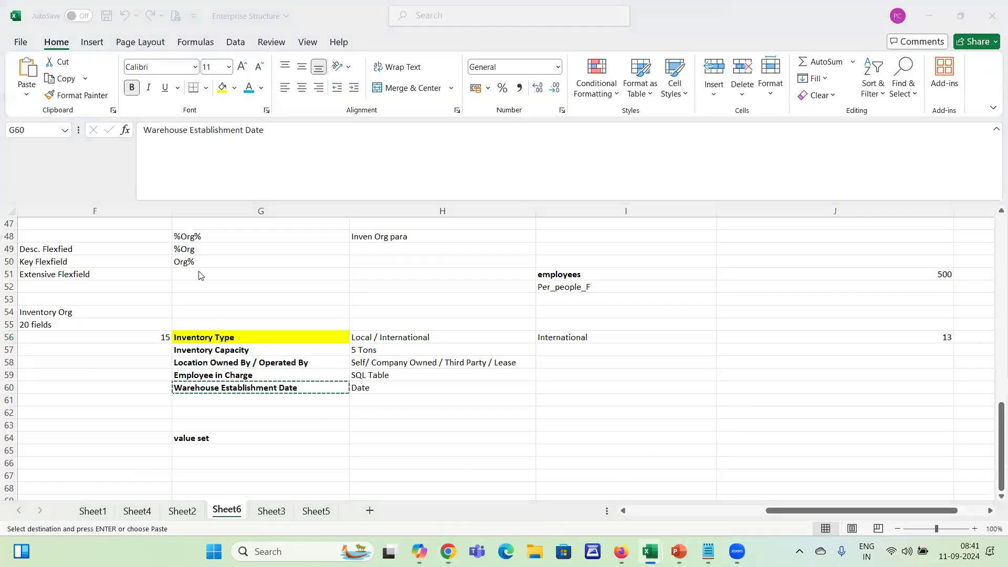
{"action": "key", "text": "alt+Tab"}
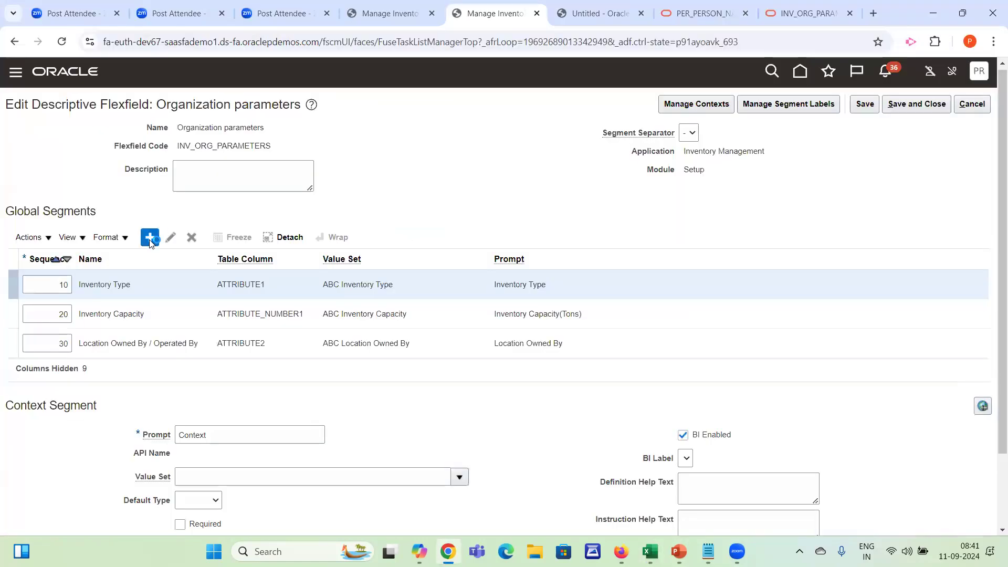
{"action": "left_click", "coordinate": [150, 236]}
{"action": "left_click", "coordinate": [232, 163]}
{"action": "key", "text": "ctrl+v"}
{"action": "key", "text": "Tab"}
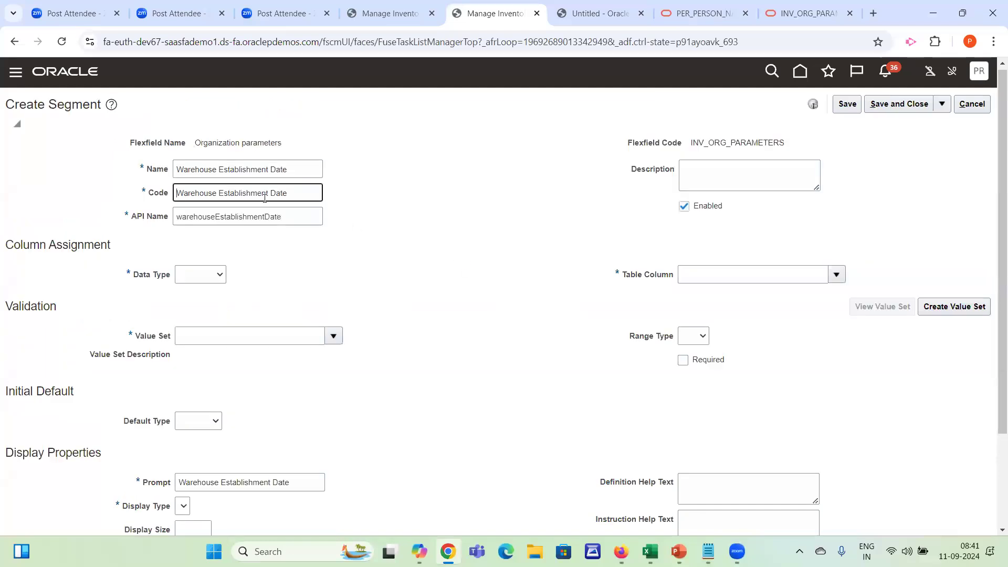
Remove the spaces from the segment code to make it WarehouseEstablishmentDate, and set the data type to Date
{"action": "key", "text": "BackSpace"}
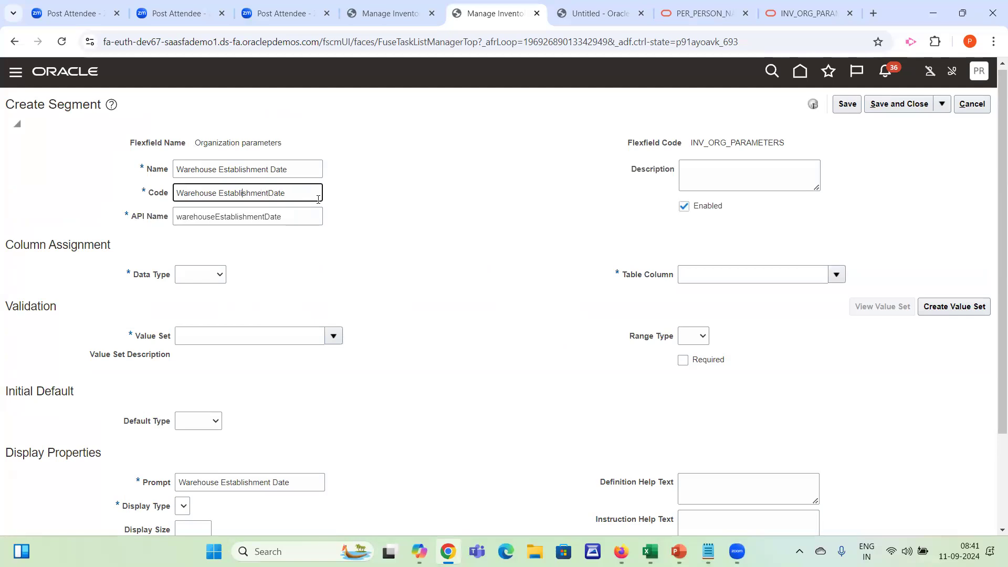
{"action": "key", "text": "BackSpace"}
{"action": "key", "text": "Tab"}
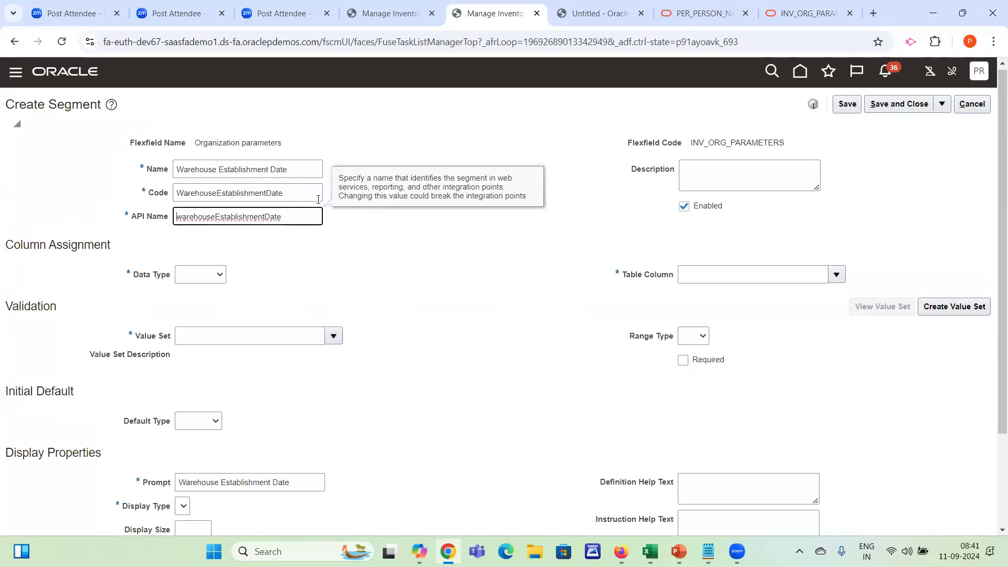
{"action": "key", "text": "Tab"}
{"action": "key", "text": "d"}
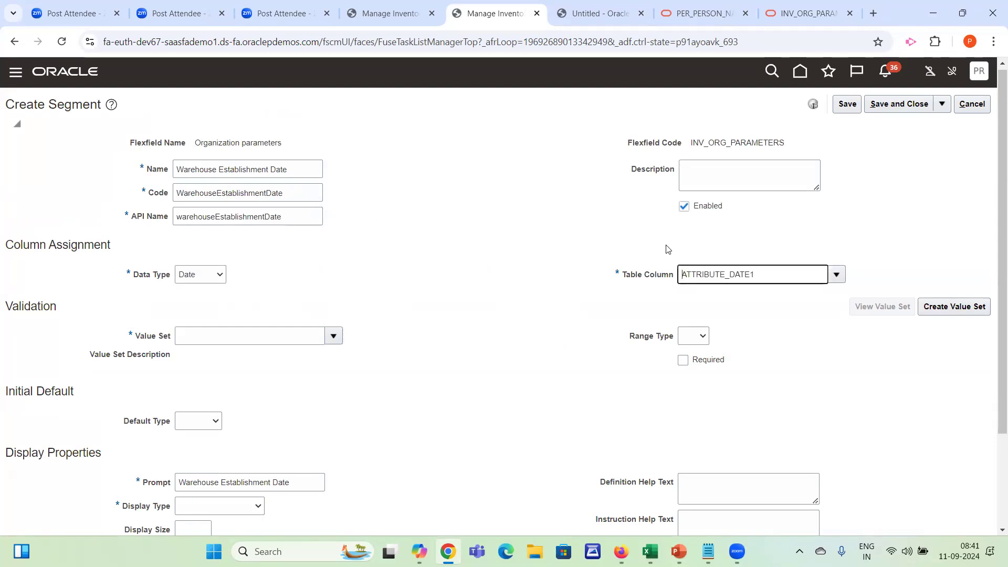
Create a value set with the code ABC Warehouse Establishment Date in the Inventory Management module
{"action": "left_click", "coordinate": [249, 344]}
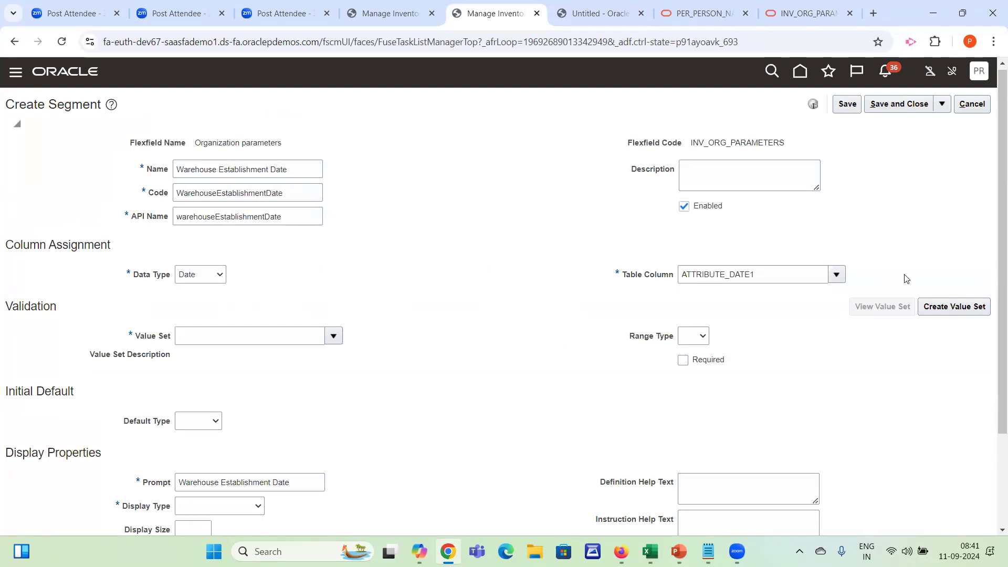
{"action": "left_click", "coordinate": [969, 311]}
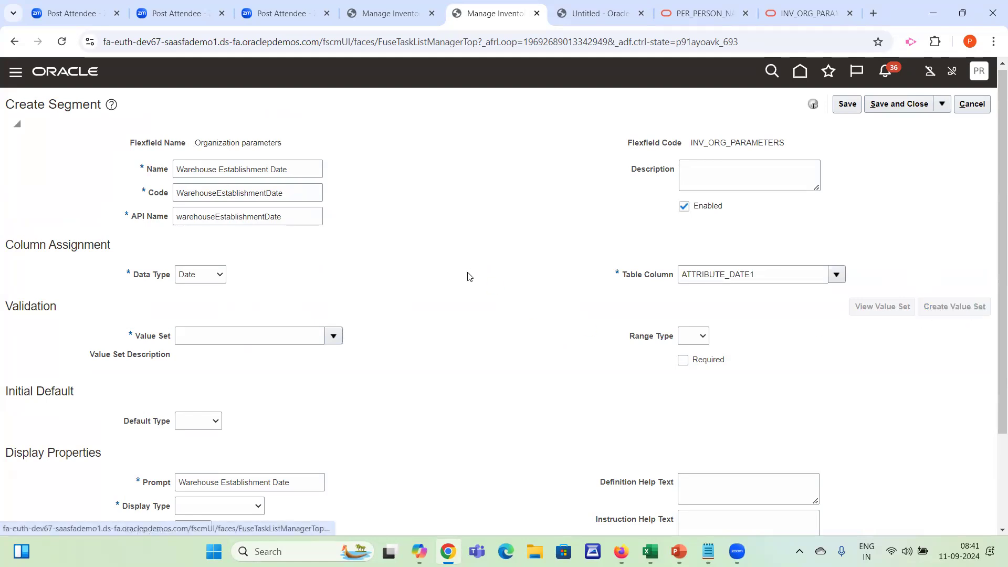
{"action": "left_click", "coordinate": [173, 141]}
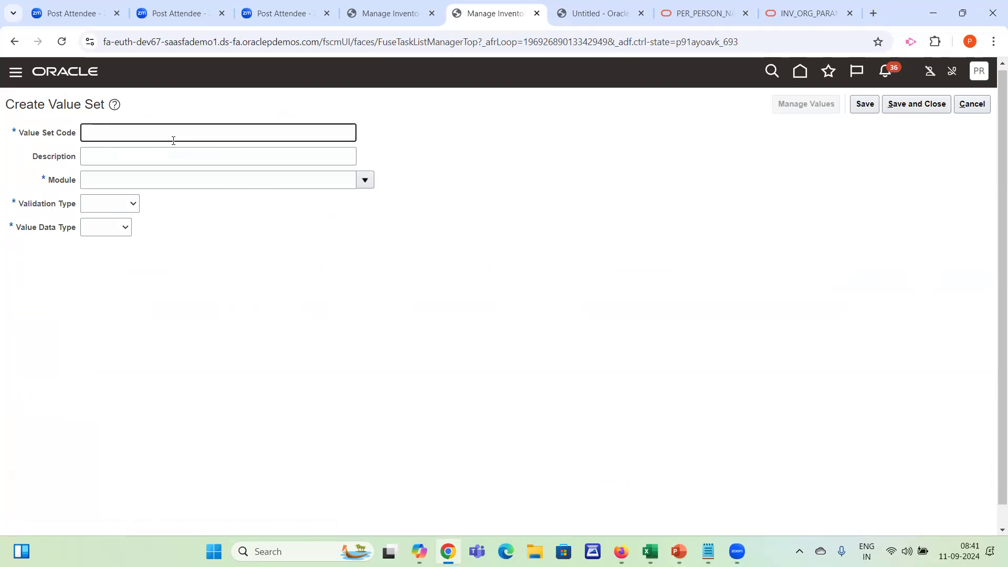
{"action": "type", "text": "ABC Warehouse Establishment Date"}
{"action": "key", "text": "Tab"}
{"action": "key", "text": "Tab"}
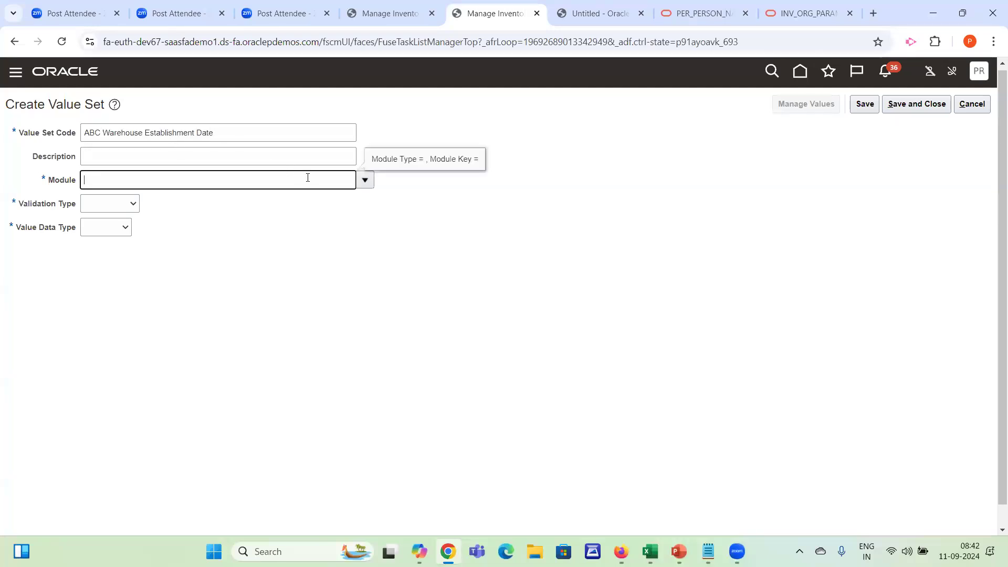
{"action": "left_click", "coordinate": [365, 180]}
{"action": "left_click", "coordinate": [135, 221]}
Set the value set's validation to Format Only and data type to Date, then save and close it and the segment
{"action": "left_click", "coordinate": [109, 208]}
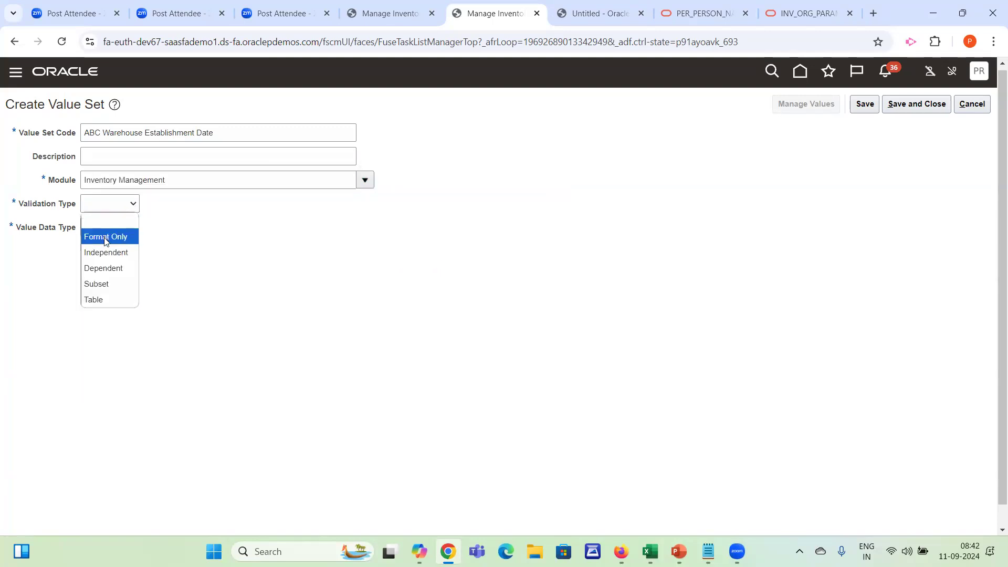
{"action": "left_click", "coordinate": [105, 239]}
{"action": "left_click", "coordinate": [121, 235]}
{"action": "left_click", "coordinate": [109, 291]}
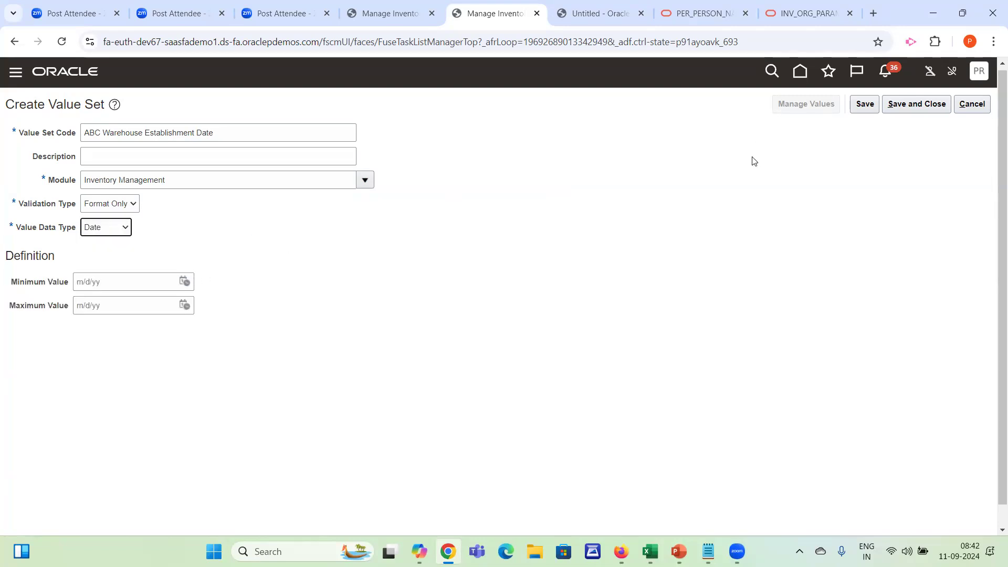
{"action": "left_click", "coordinate": [927, 107]}
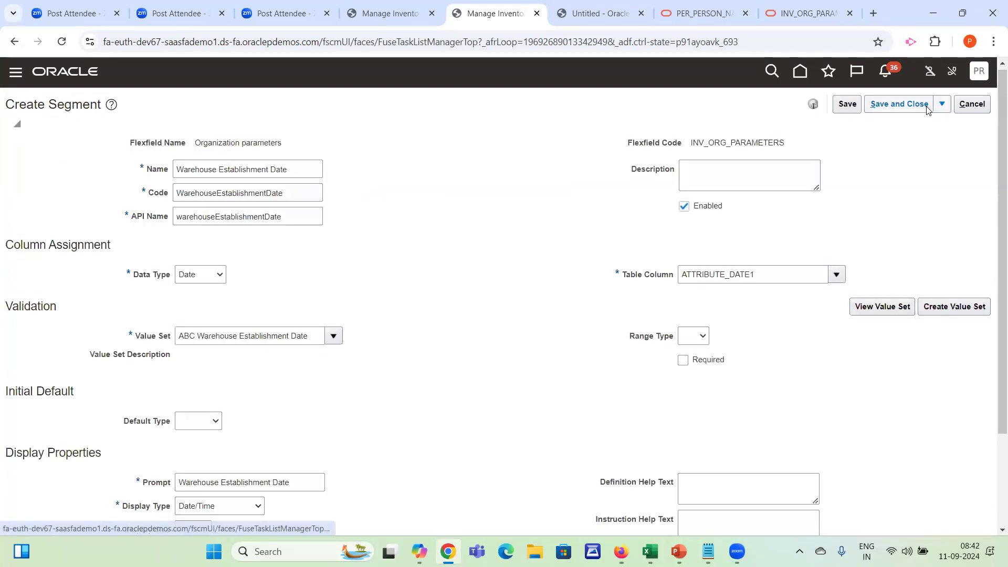
{"action": "left_click", "coordinate": [912, 111]}
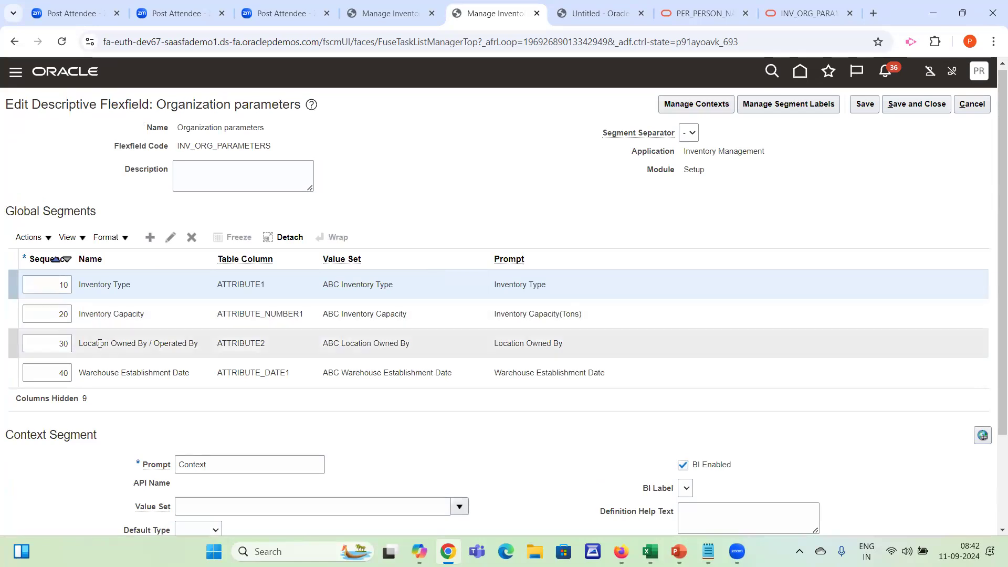
Copy Employee in Charge from the Excel field list and create a new global segment with that name
{"action": "key", "text": "alt+Tab"}
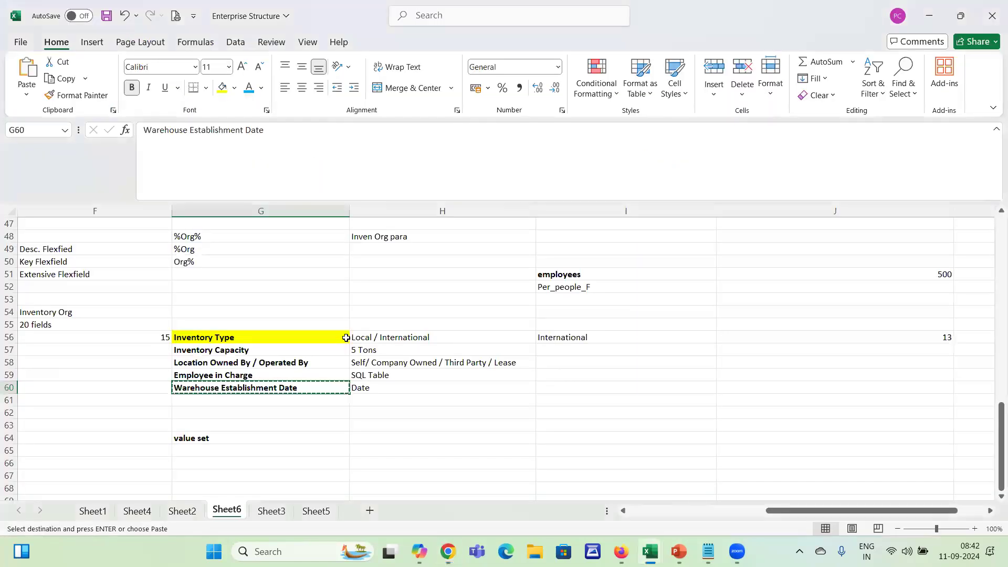
{"action": "key", "text": "Escape"}
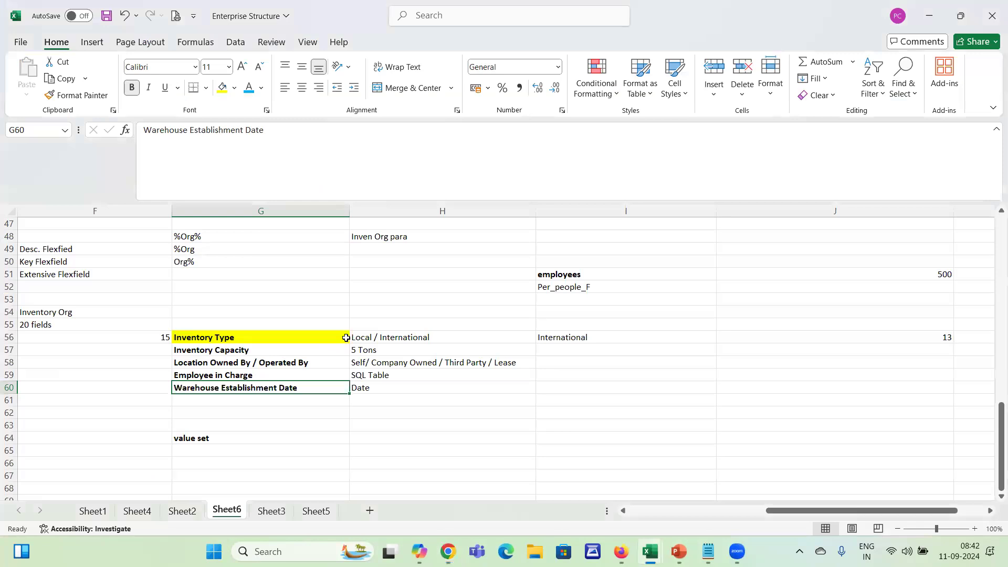
{"action": "key", "text": "Up"}
{"action": "key", "text": "ctrl+c"}
{"action": "key", "text": "alt+Tab"}
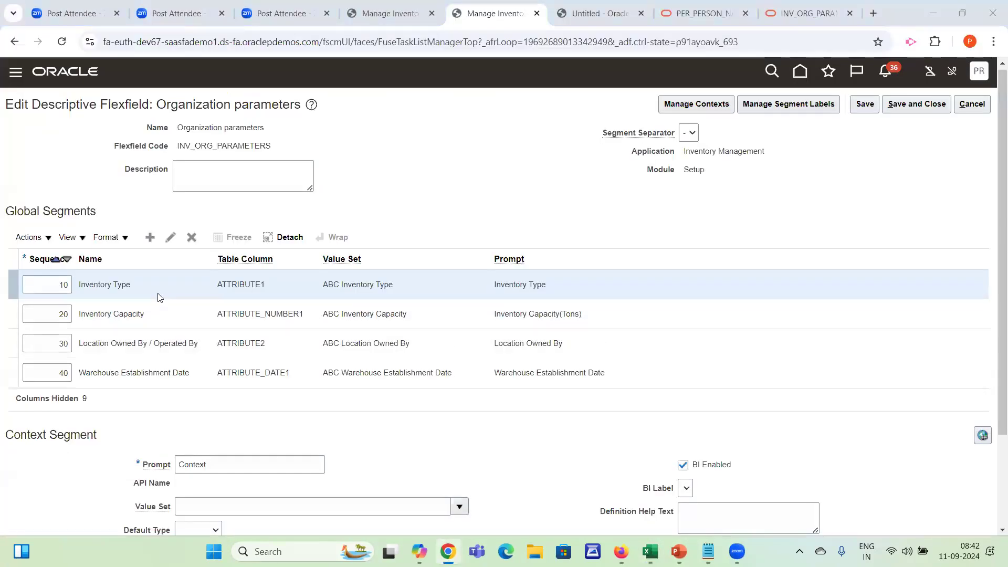
{"action": "key", "text": "alt+Tab"}
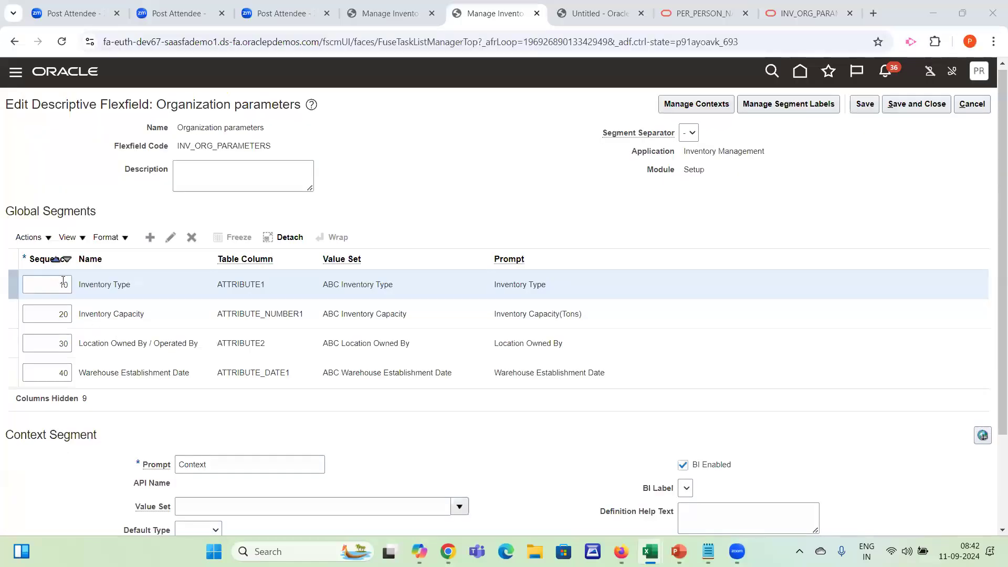
{"action": "key", "text": "alt+Tab"}
{"action": "left_click", "coordinate": [150, 237]}
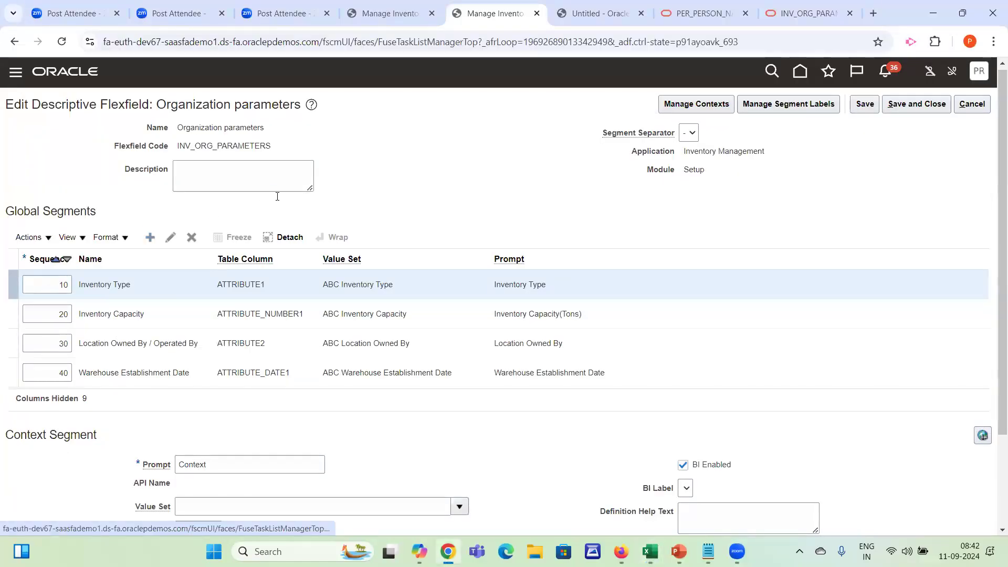
{"action": "left_click", "coordinate": [204, 170]}
{"action": "key", "text": "ctrl+v"}
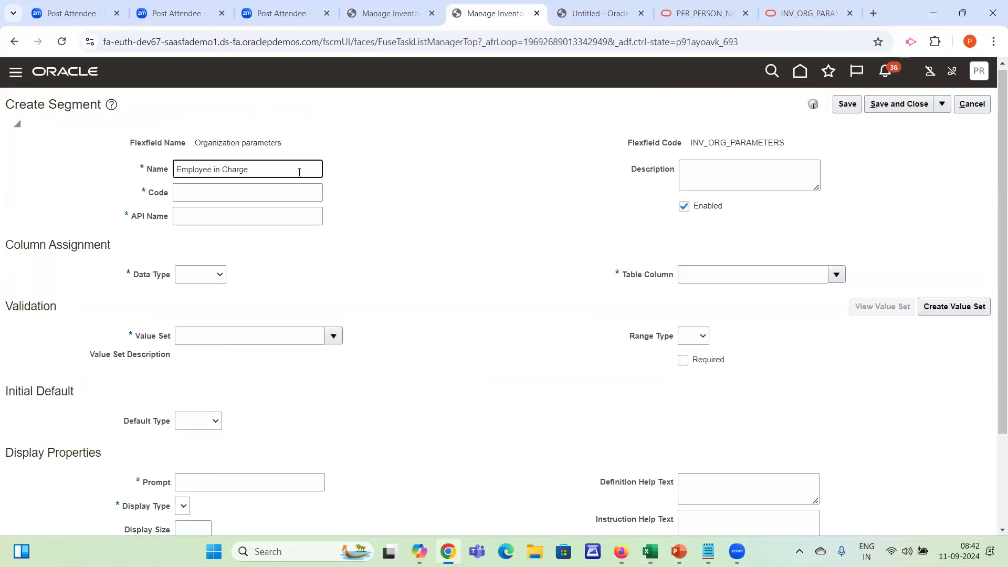
Remove the spaces from the segment code to make it EmployeeinCharge, and set the data type to Character
{"action": "key", "text": "Tab"}
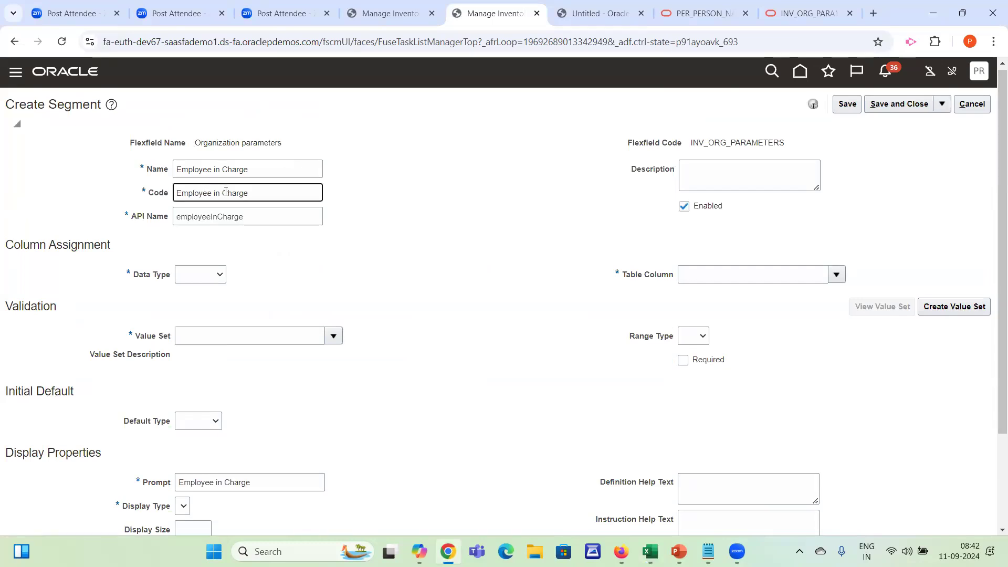
{"action": "key", "text": "BackSpace"}
{"action": "key", "text": "Left"}
{"action": "key", "text": "Left"}
{"action": "key", "text": "BackSpace"}
{"action": "left_click", "coordinate": [206, 274]}
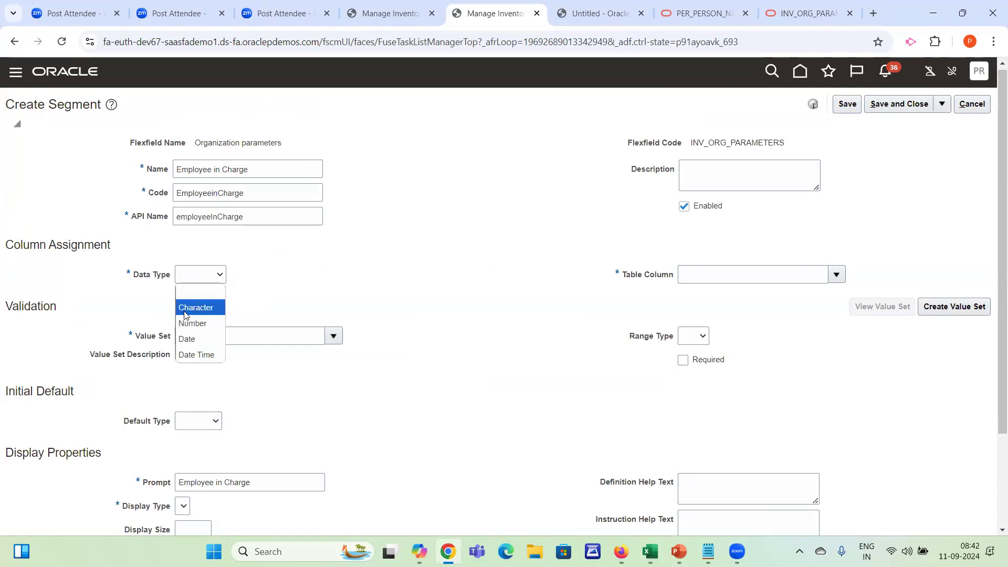
{"action": "left_click", "coordinate": [185, 309]}
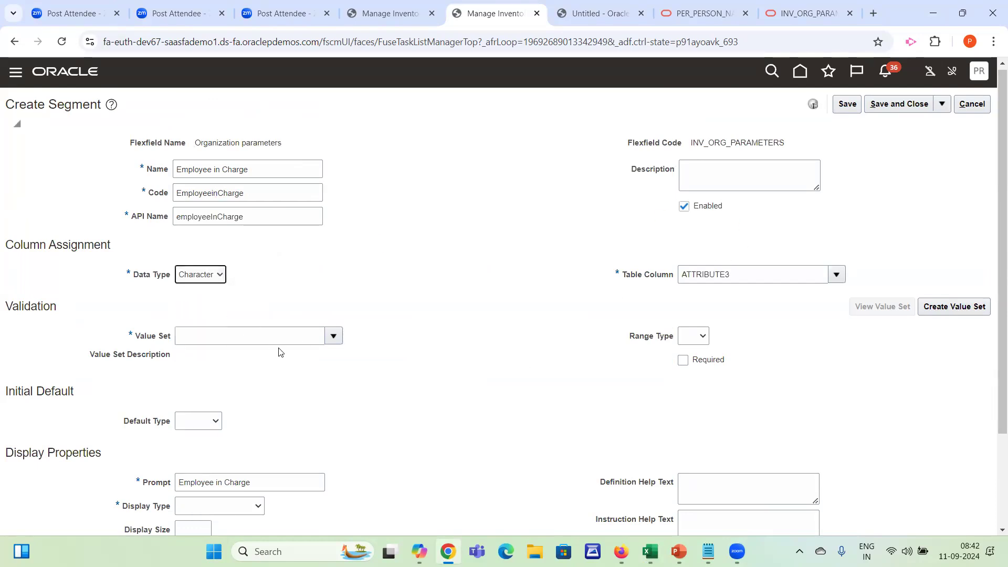
Create a value set with the code ABC EMployee In Charge in the Inventory Management module
{"action": "left_click", "coordinate": [945, 307]}
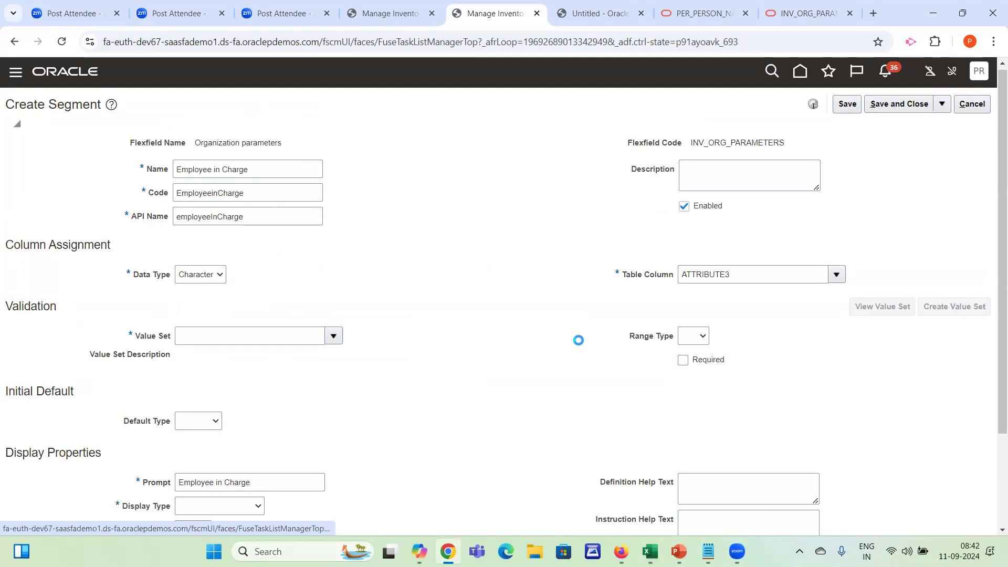
{"action": "left_click", "coordinate": [112, 135]}
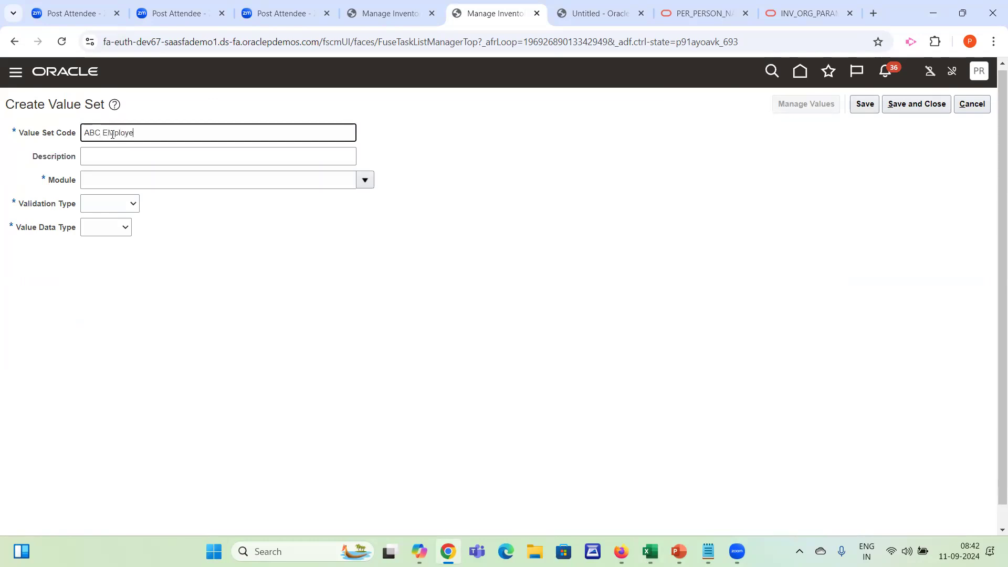
{"action": "type", "text": "ABC EMployee In Charge"}
{"action": "left_click", "coordinate": [226, 176]}
{"action": "left_click", "coordinate": [366, 181]}
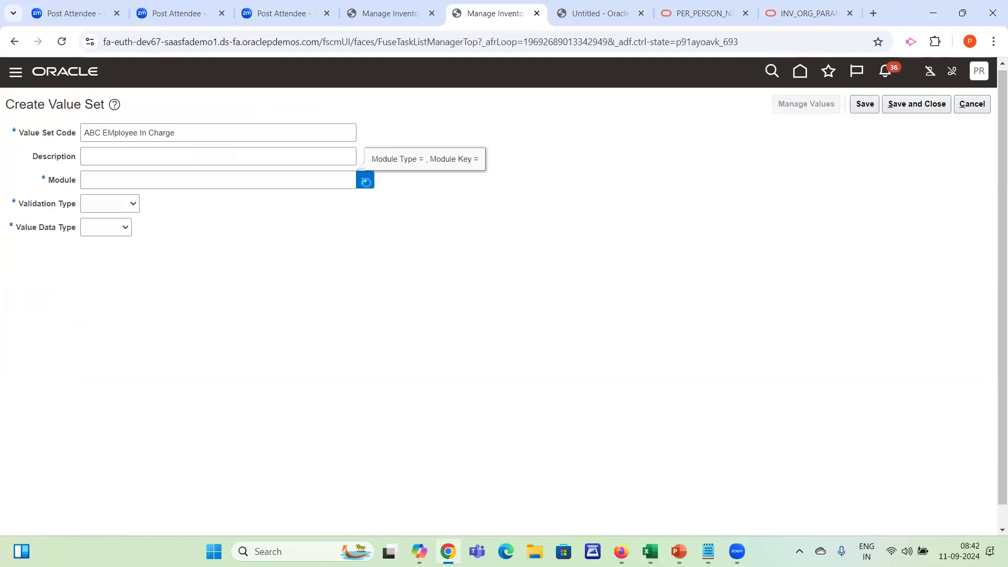
{"action": "left_click", "coordinate": [190, 217]}
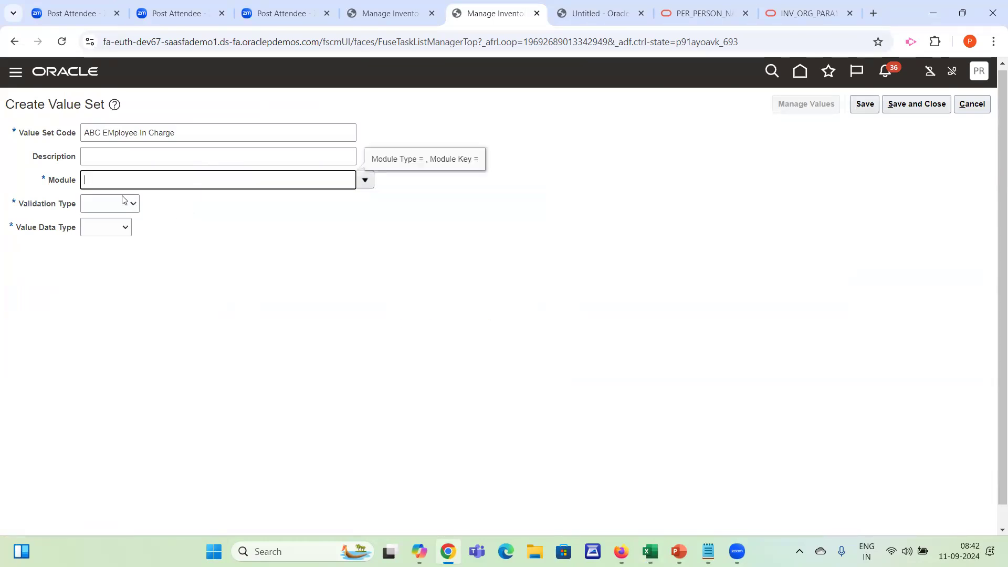
Set the value set's validation type to Table and its value data type to Character
{"action": "left_click", "coordinate": [114, 202]}
{"action": "left_click", "coordinate": [100, 302]}
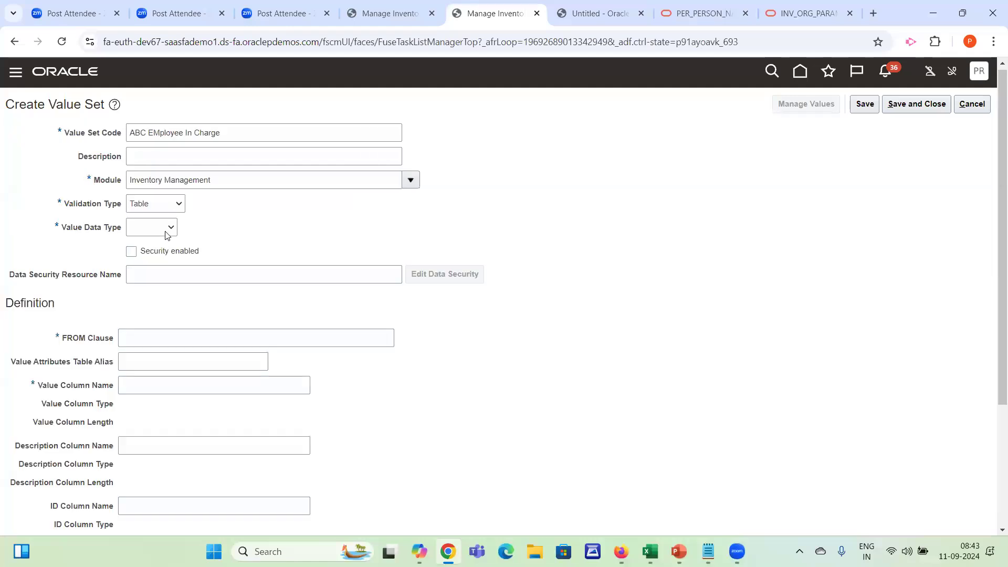
{"action": "left_click", "coordinate": [166, 232]}
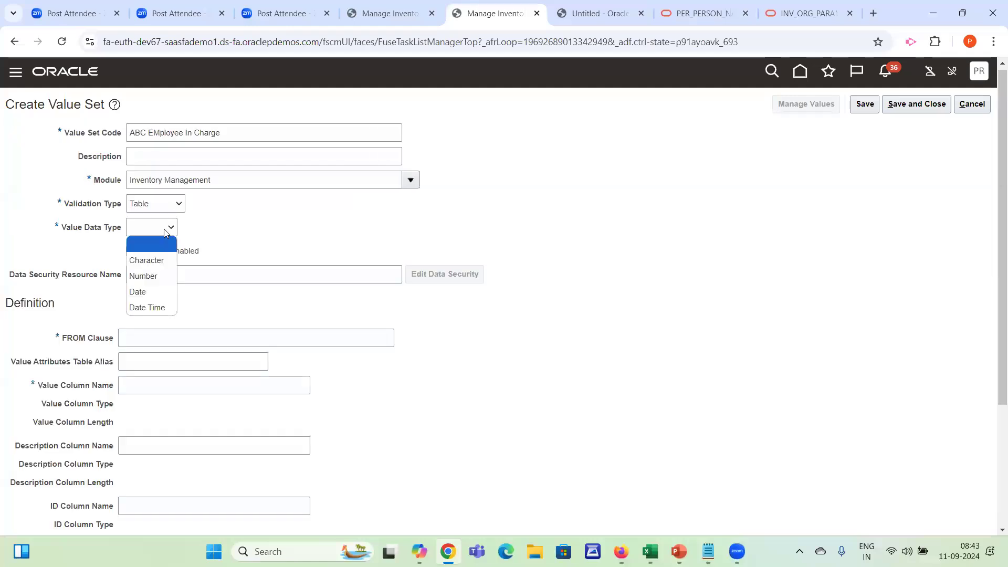
{"action": "left_click", "coordinate": [158, 261]}
Open the person data set's SQL query in the data model and put select, * from and the table name on separate lines
{"action": "left_click_drag", "start_coordinate": [994, 200], "coordinate": [994, 307]}
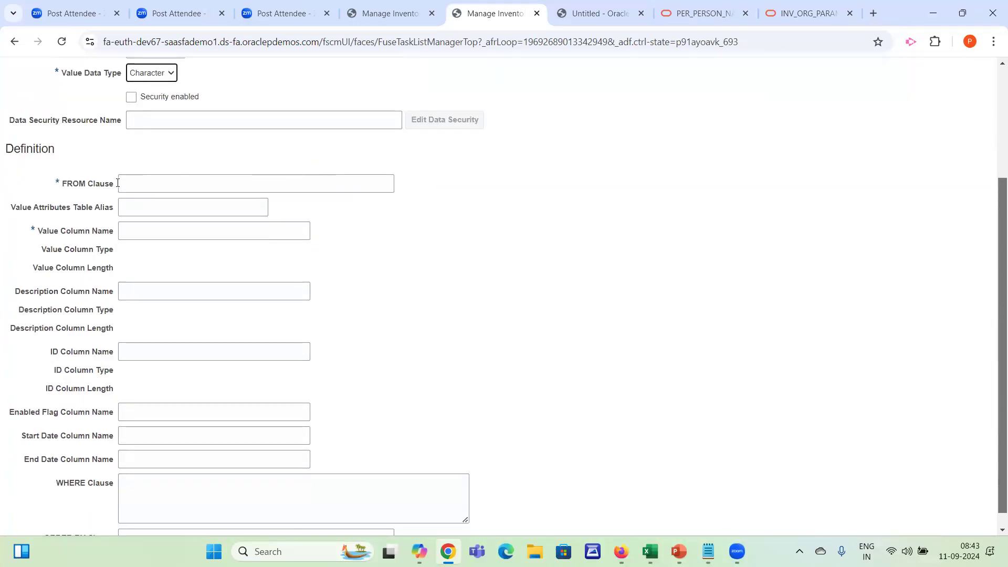
{"action": "left_click_drag", "start_coordinate": [52, 187], "coordinate": [111, 186]}
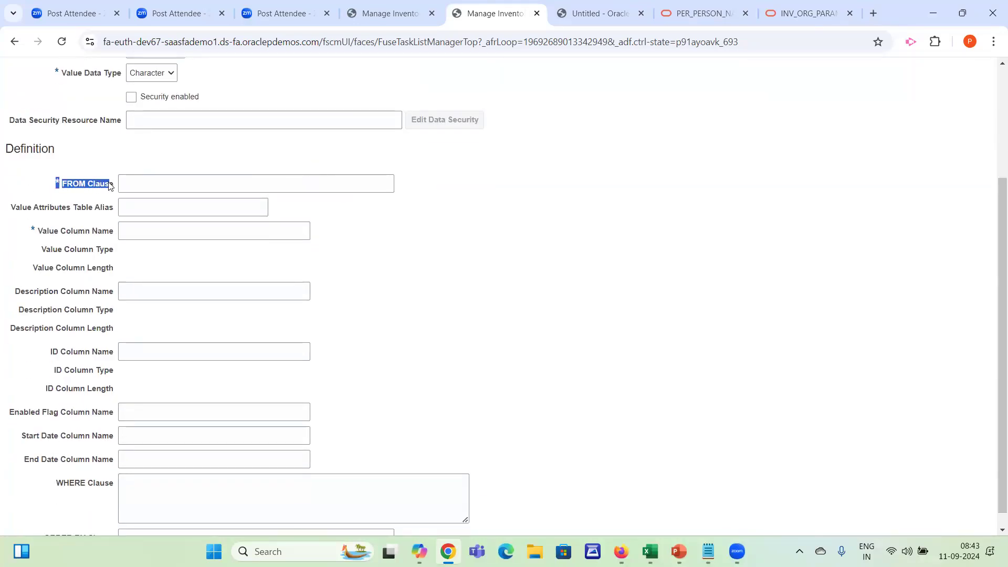
{"action": "left_click", "coordinate": [594, 14]}
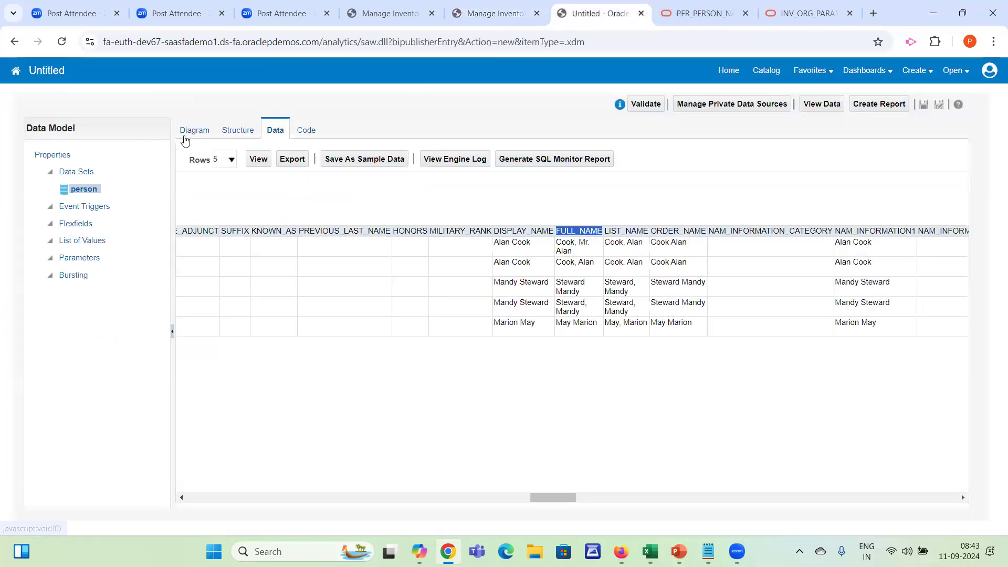
{"action": "left_click", "coordinate": [184, 137]}
{"action": "left_click", "coordinate": [225, 150]}
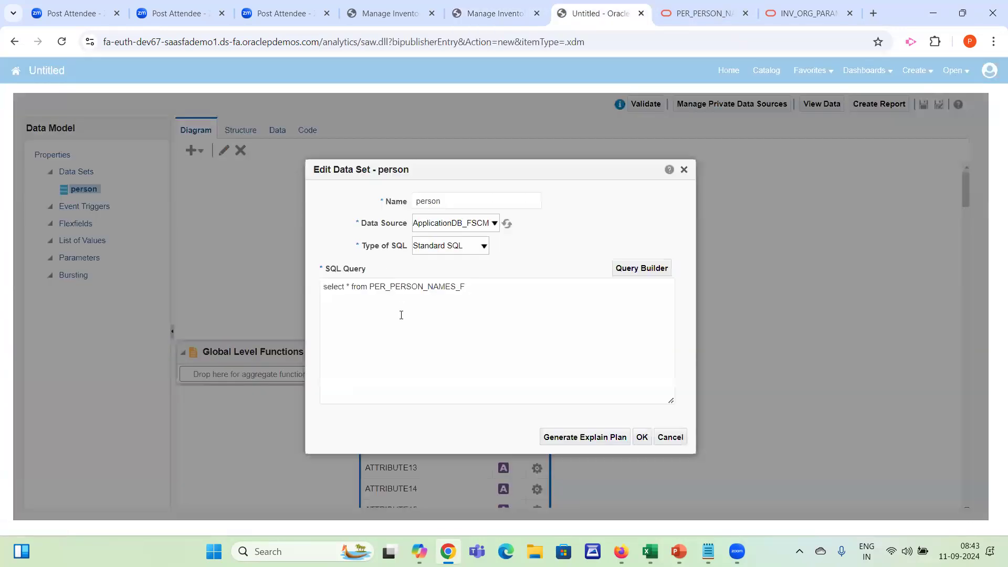
{"action": "left_click", "coordinate": [344, 285]}
{"action": "key", "text": "Return"}
{"action": "key", "text": "Return"}
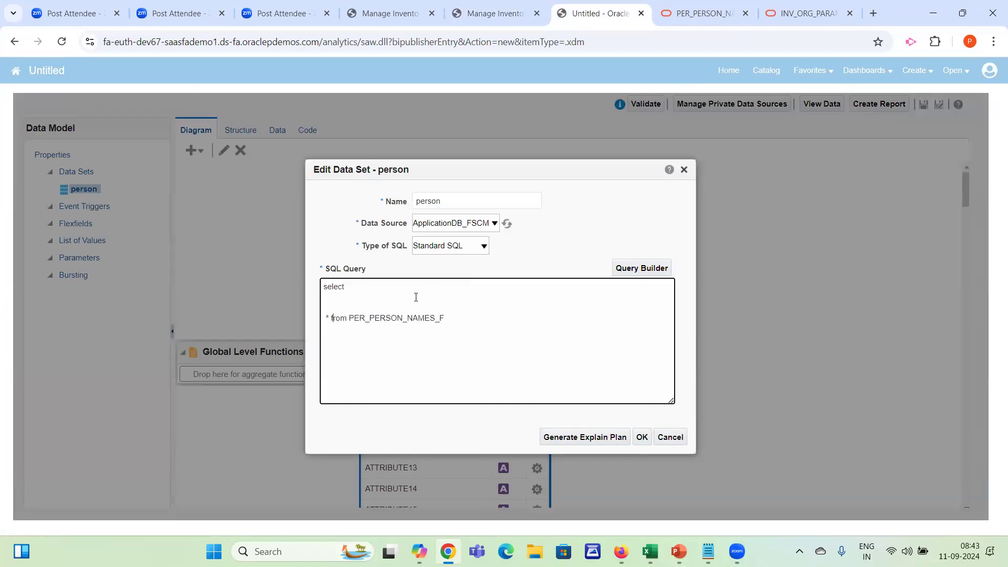
{"action": "key", "text": "Return"}
{"action": "key", "text": "Return"}
{"action": "key", "text": "Return"}
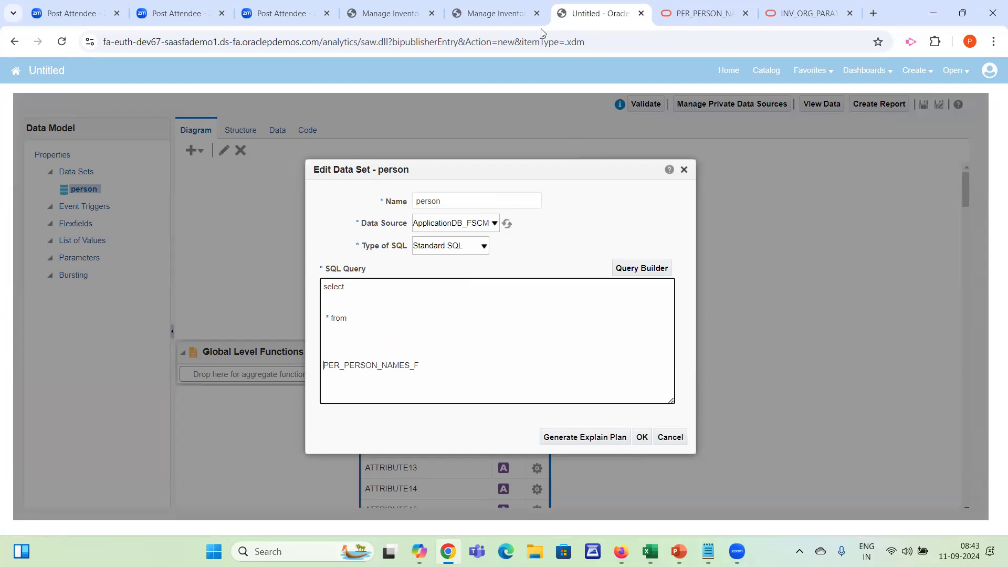
Copy the table name PER_PERSON_NAMES_F from the query into the value set's FROM clause
{"action": "left_click_drag", "start_coordinate": [417, 367], "coordinate": [345, 358]}
{"action": "key", "text": "ctrl+c"}
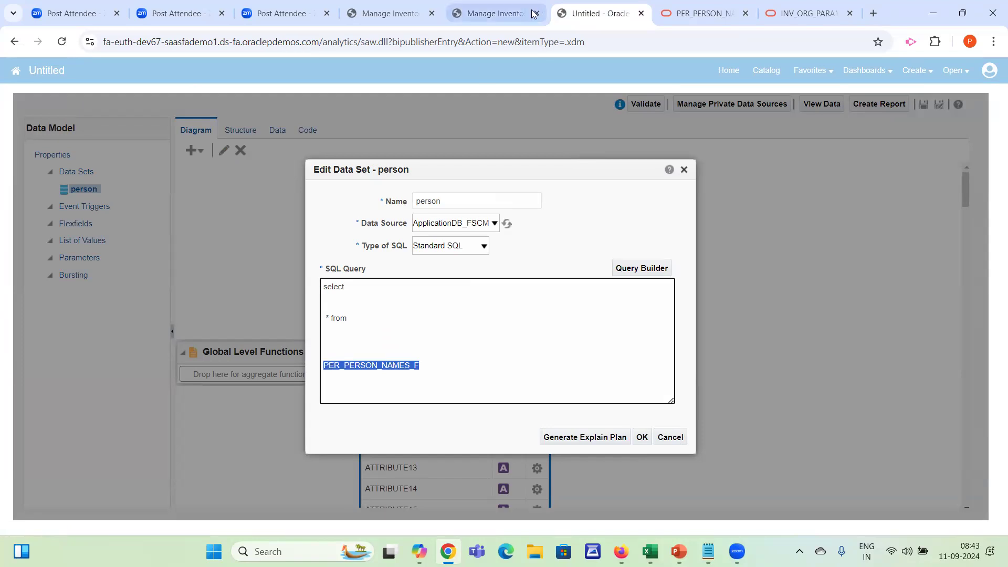
{"action": "left_click", "coordinate": [493, 13]}
{"action": "left_click", "coordinate": [139, 177]}
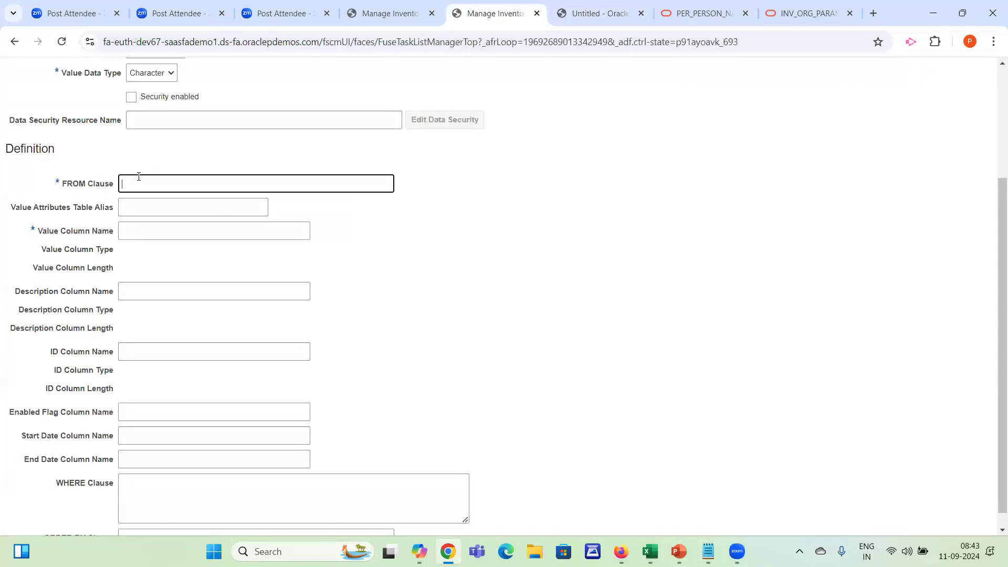
{"action": "key", "text": "ctrl+v"}
{"action": "key", "text": "Tab"}
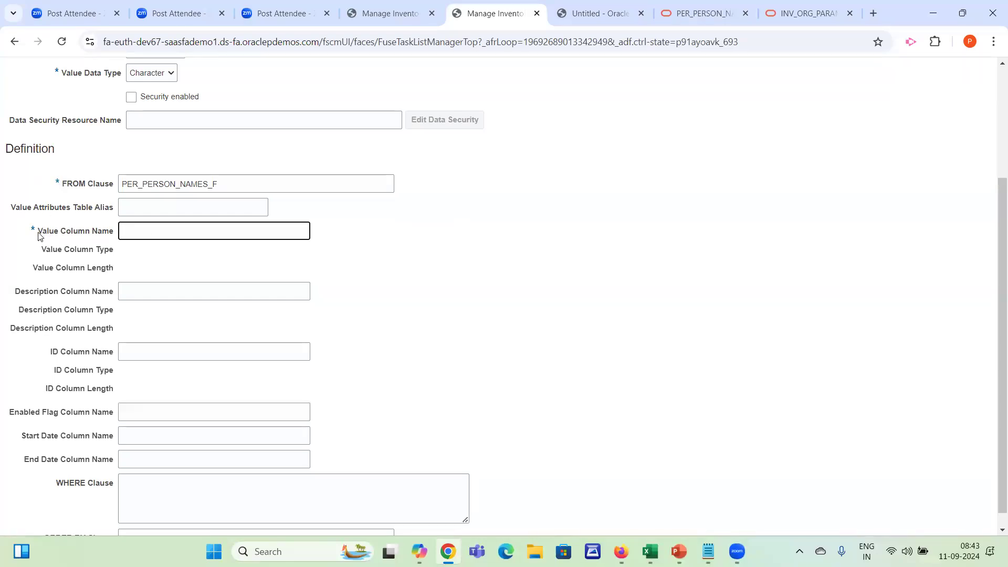
Confirm the person data set's query and run the data view to look up its columns
{"action": "left_click", "coordinate": [594, 13]}
{"action": "left_click", "coordinate": [641, 436]}
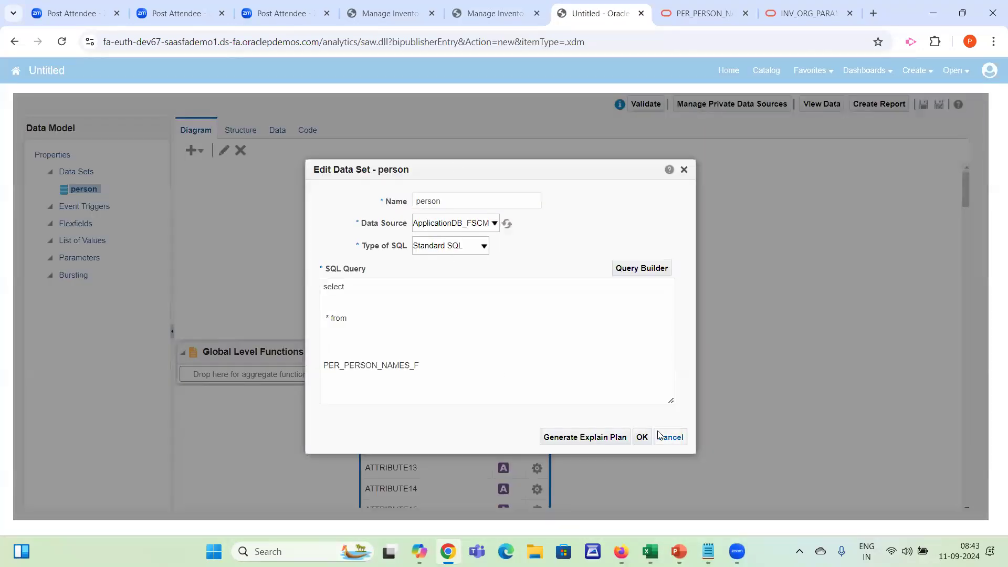
{"action": "left_click", "coordinate": [278, 135]}
{"action": "left_click", "coordinate": [257, 159]}
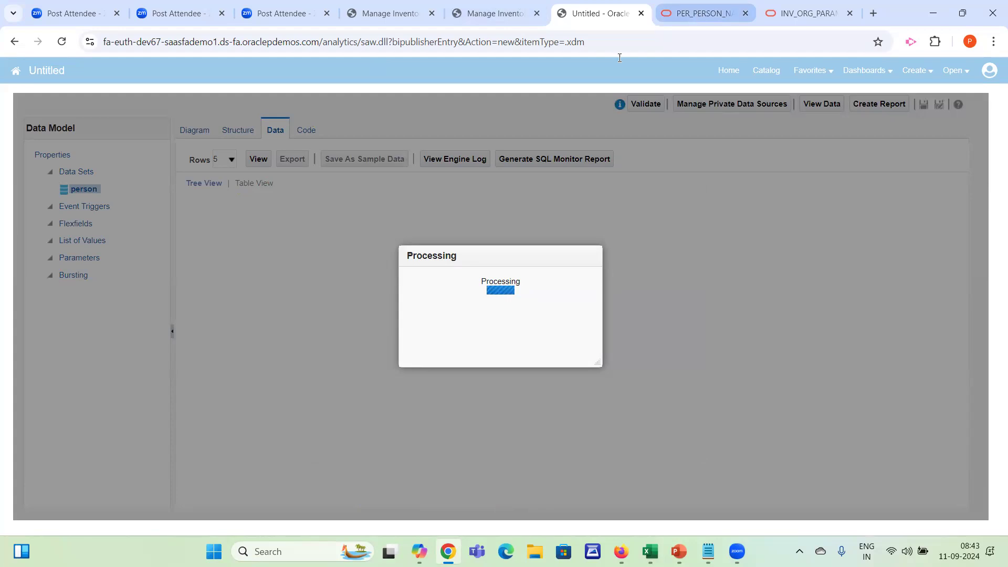
Search the PER_PERSON_NAMES_F documentation page for "full" and select the FULL_NAME column name
{"action": "left_click", "coordinate": [696, 14]}
{"action": "left_click", "coordinate": [467, 291]}
{"action": "key", "text": "ctrl+f"}
{"action": "type", "text": "full"}
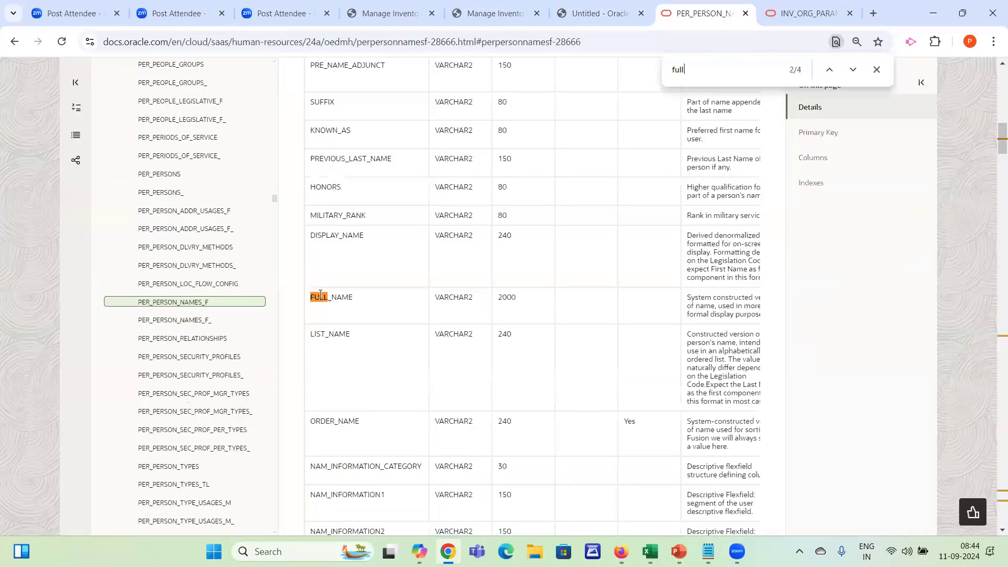
{"action": "double_click", "coordinate": [323, 295]}
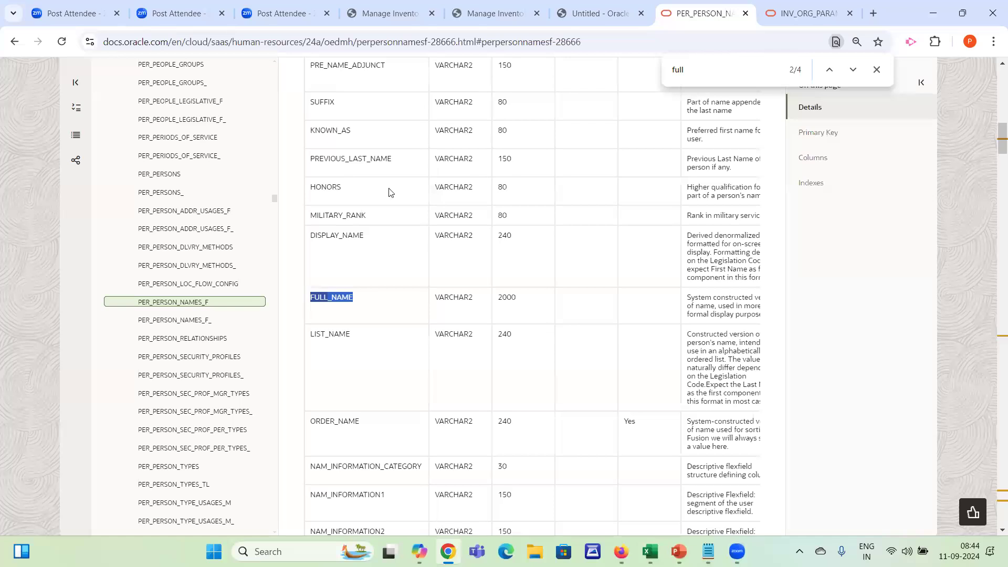
Reload the data model page and start a new SQL query data set with "select * from"
{"action": "left_click", "coordinate": [584, 13]}
{"action": "key", "text": "ctrl+l"}
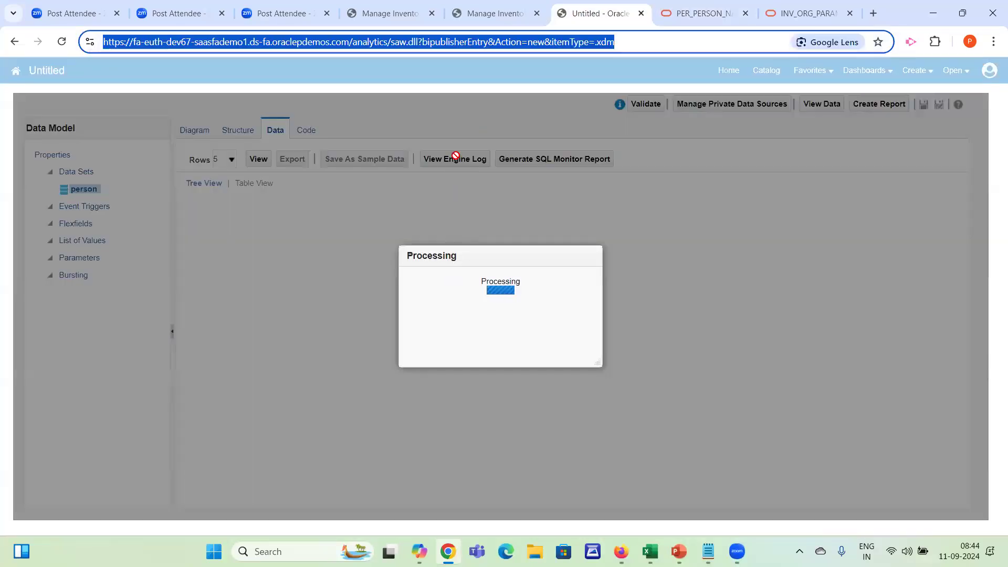
{"action": "key", "text": "Return"}
{"action": "left_click", "coordinate": [568, 124]}
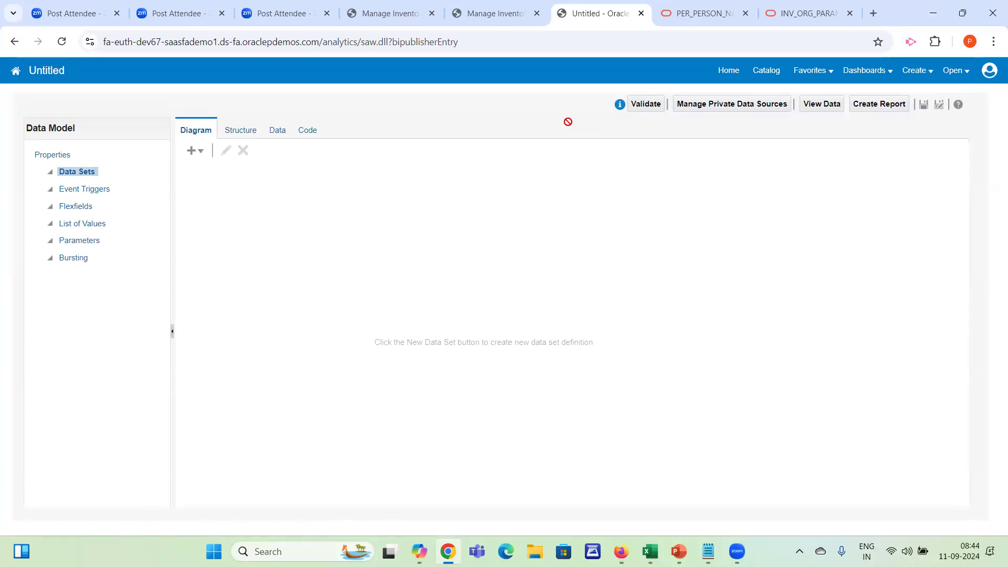
{"action": "left_click", "coordinate": [193, 150]}
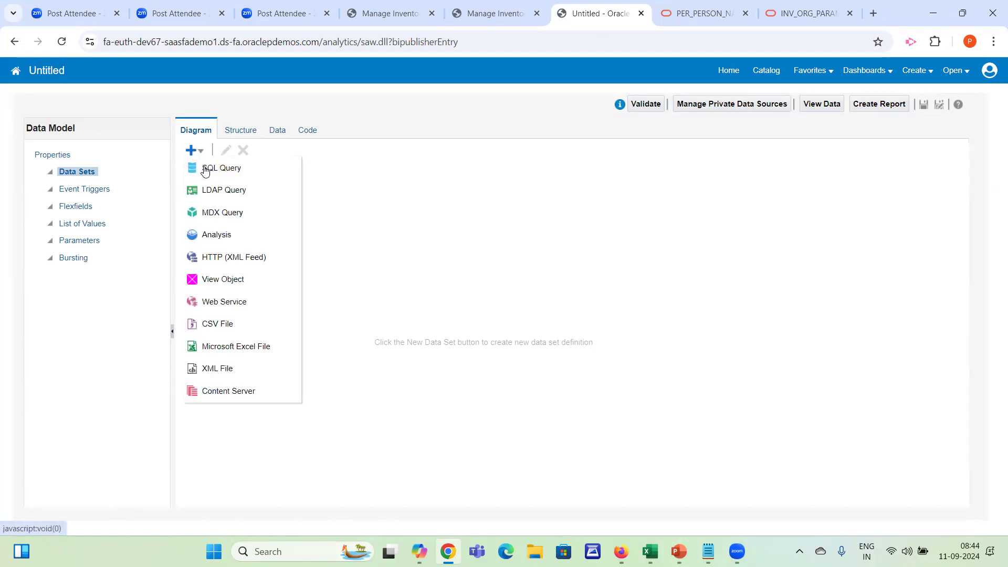
{"action": "left_click", "coordinate": [204, 169]}
{"action": "left_click", "coordinate": [371, 310]}
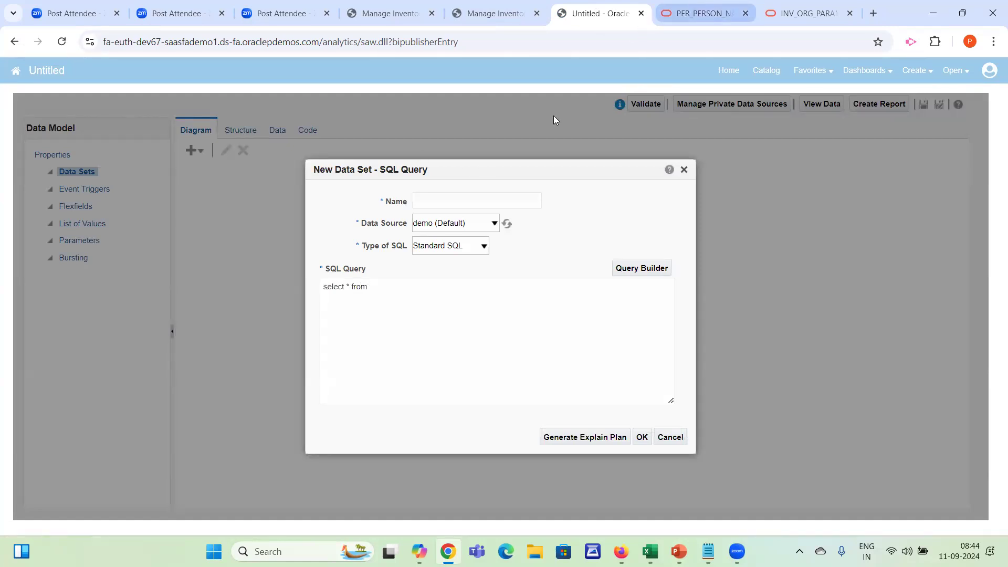
Complete the query with the table name PER_PERSON_NAMES_F copied from its documentation page, and name the data set names
{"action": "left_click", "coordinate": [695, 13]}
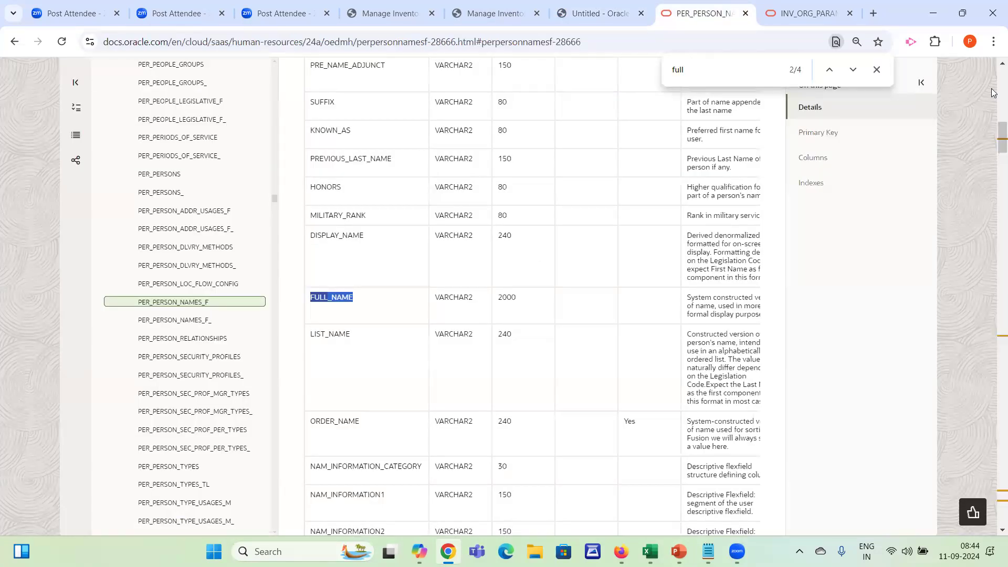
{"action": "scroll", "coordinate": [994, 94], "scroll_direction": "up", "scroll_amount": 4}
{"action": "scroll", "coordinate": [450, 251], "scroll_direction": "up", "scroll_amount": 9}
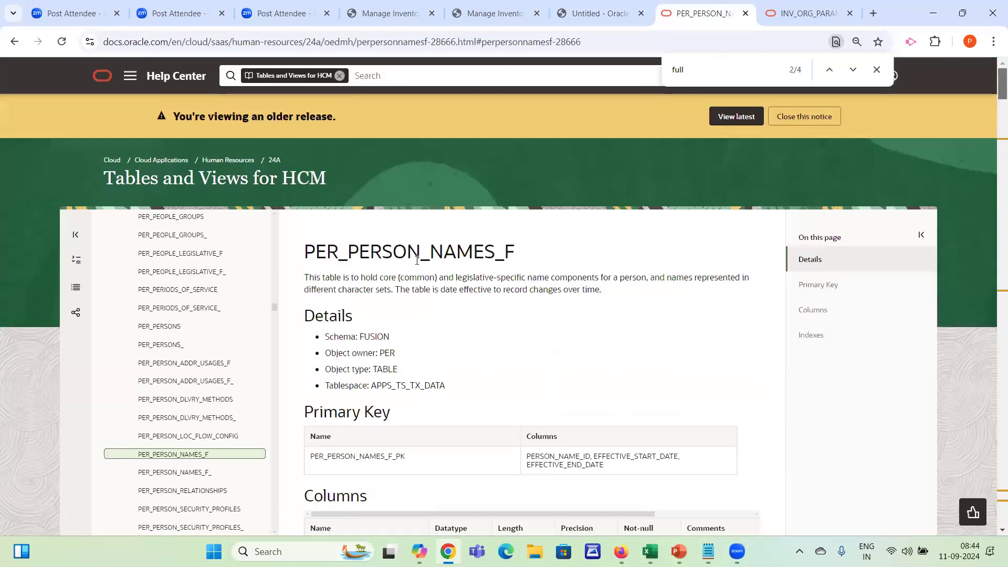
{"action": "double_click", "coordinate": [417, 260]}
{"action": "key", "text": "ctrl+c"}
{"action": "left_click", "coordinate": [598, 13]}
{"action": "key", "text": "ctrl+v"}
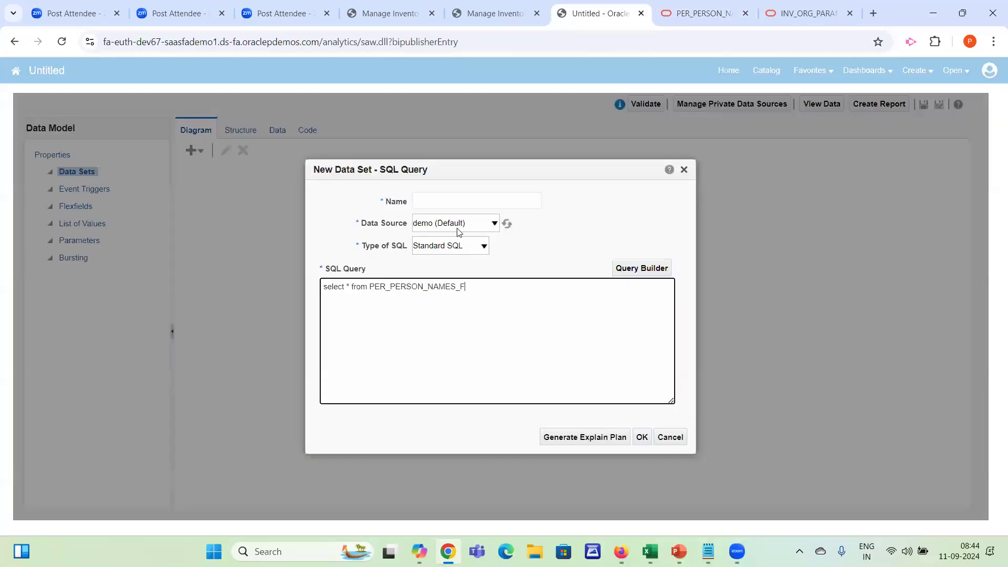
{"action": "left_click", "coordinate": [458, 201]}
{"action": "type", "text": "names"}
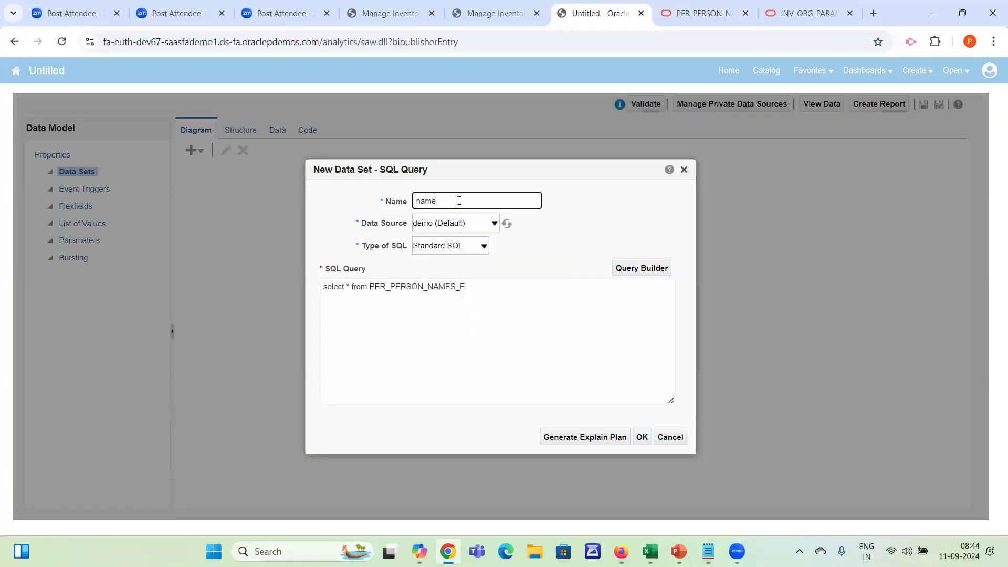
Set the data source to ApplicationDB_FSCM, save the names data set and display its data
{"action": "key", "text": "Tab"}
{"action": "key", "text": "Down"}
{"action": "left_click", "coordinate": [641, 441]}
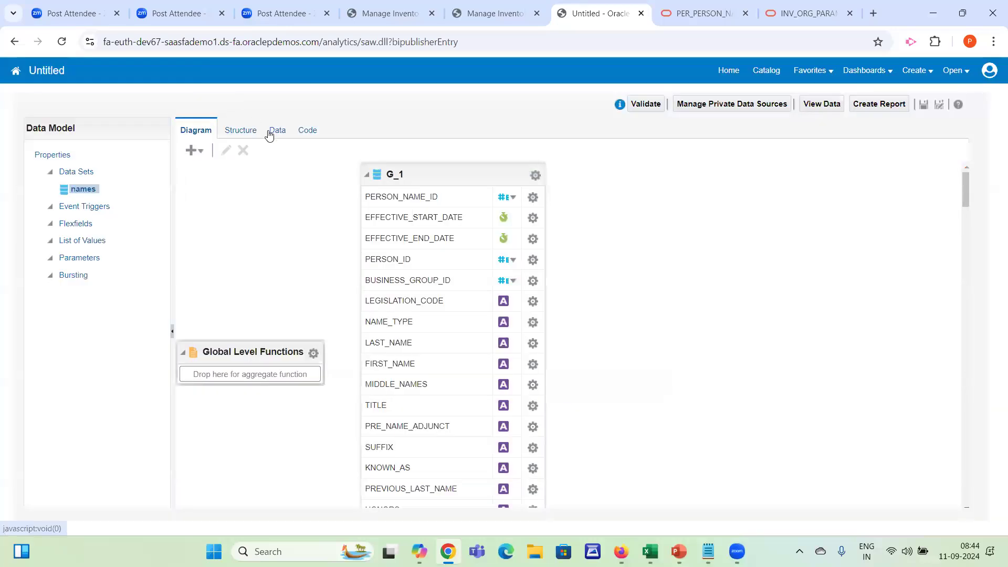
{"action": "left_click", "coordinate": [269, 133]}
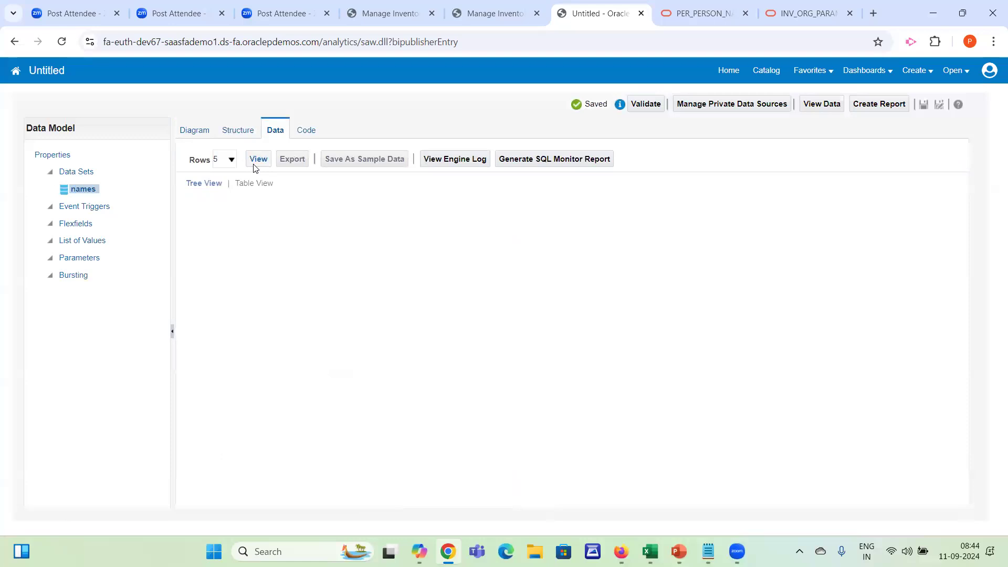
{"action": "left_click", "coordinate": [258, 159]}
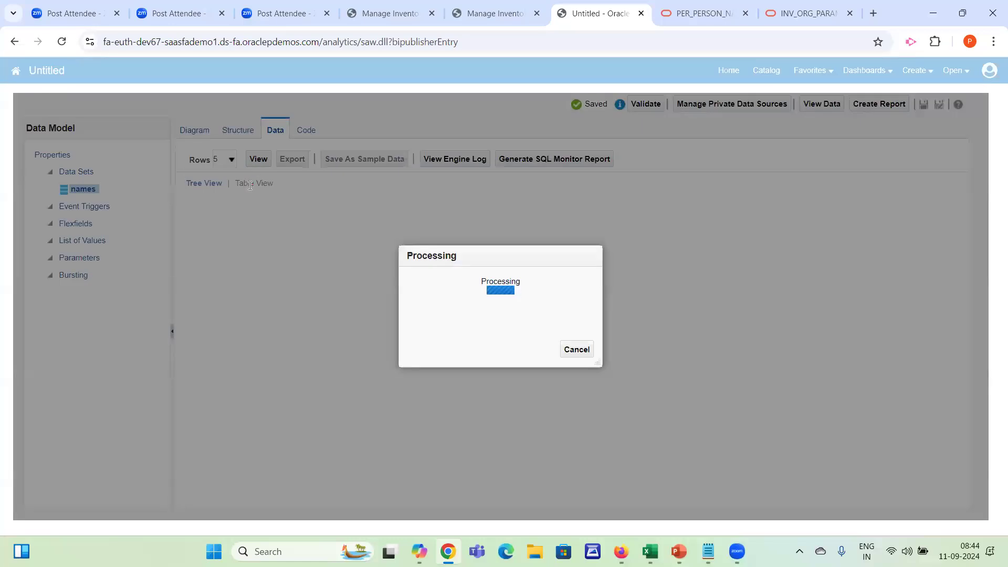
Search the data table for "full" and copy the FULL_NAME column heading
{"action": "key", "text": "ctrl+f"}
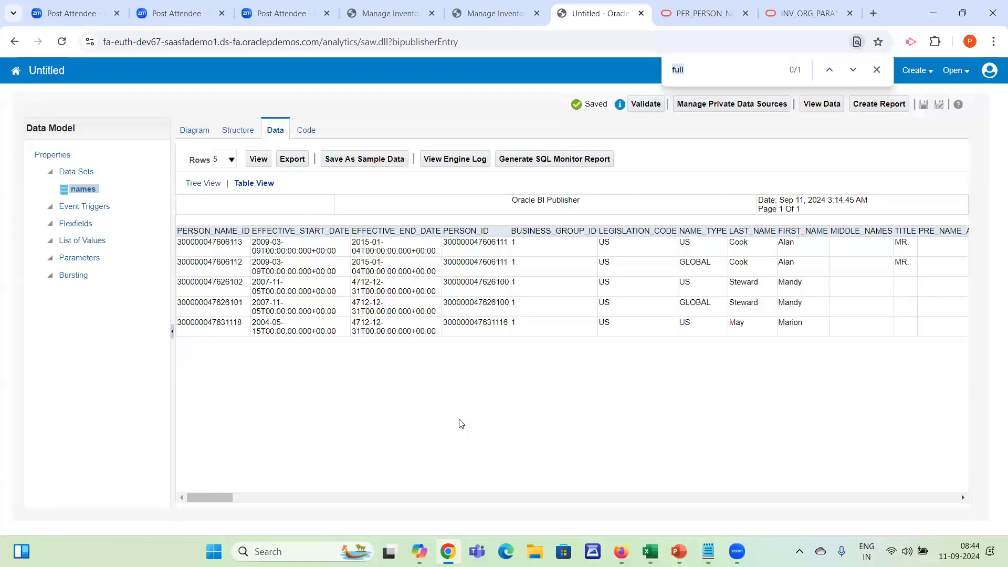
{"action": "type", "text": "full"}
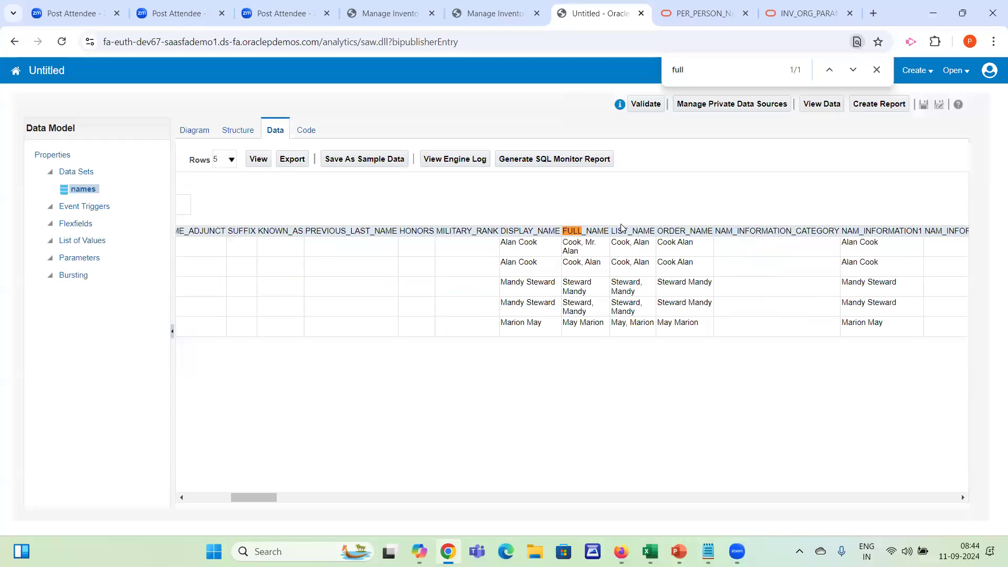
{"action": "double_click", "coordinate": [587, 232]}
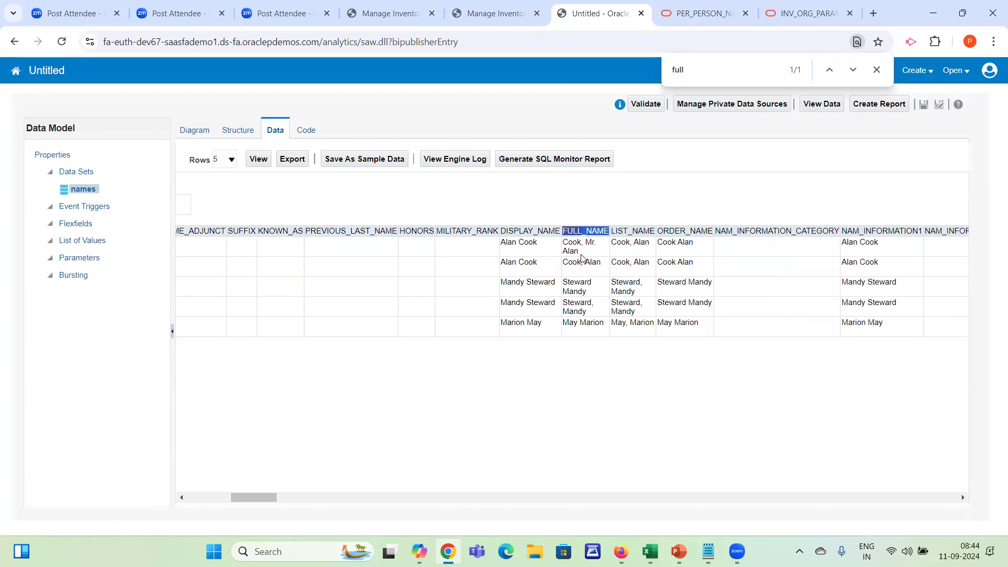
In the value set form, enter FULL_NAME as the Value Column Name and leave the optional column fields blank
{"action": "left_click", "coordinate": [487, 22]}
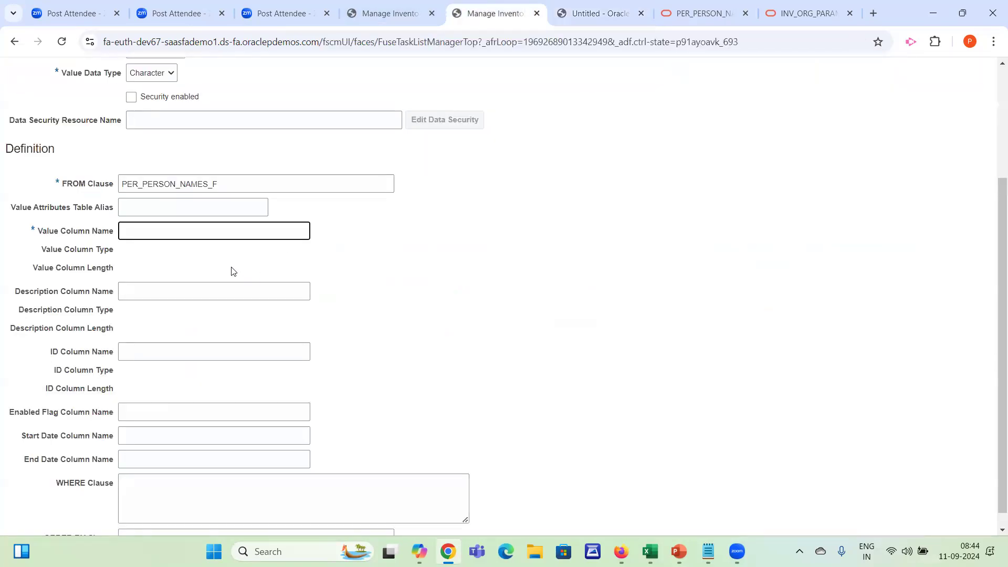
{"action": "key", "text": "ctrl+v"}
{"action": "key", "text": "Tab"}
{"action": "key", "text": "Tab"}
{"action": "key", "text": "Tab"}
{"action": "key", "text": "Tab"}
{"action": "key", "text": "Tab"}
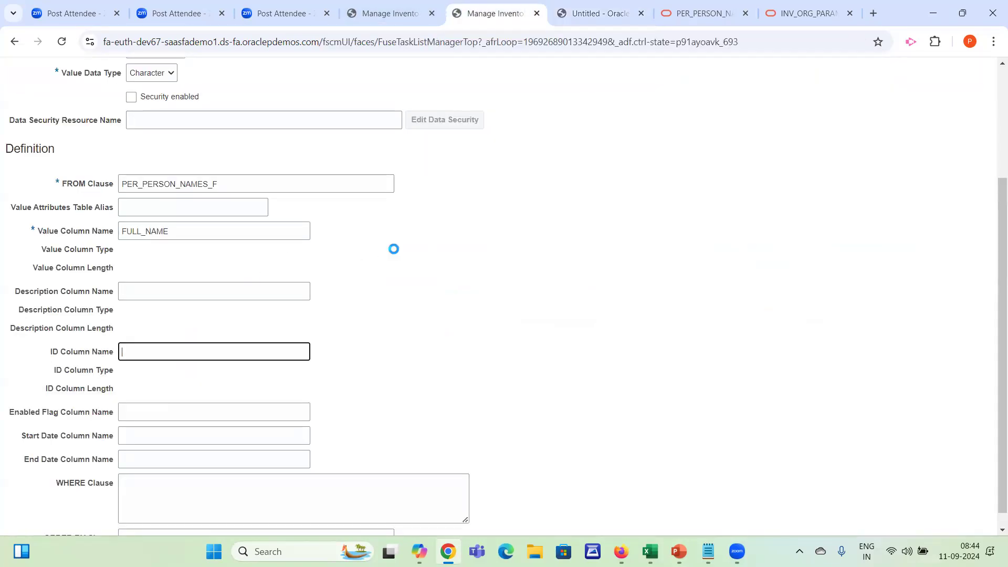
{"action": "key", "text": "Tab"}
{"action": "key", "text": "Tab"}
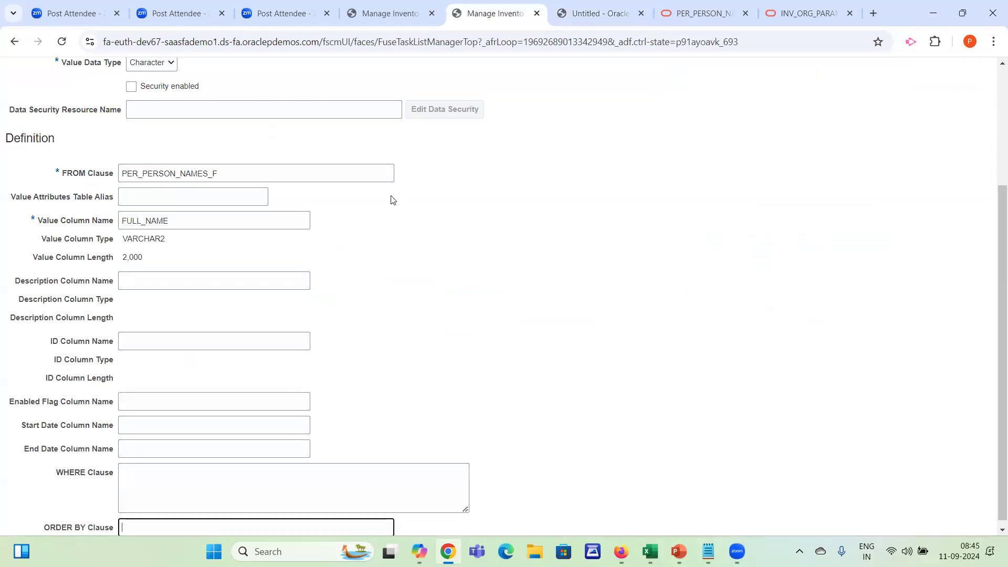
Return to the names data, examine the NAME_TYPE column and copy the PERSON_ID value of the first row
{"action": "left_click", "coordinate": [590, 21]}
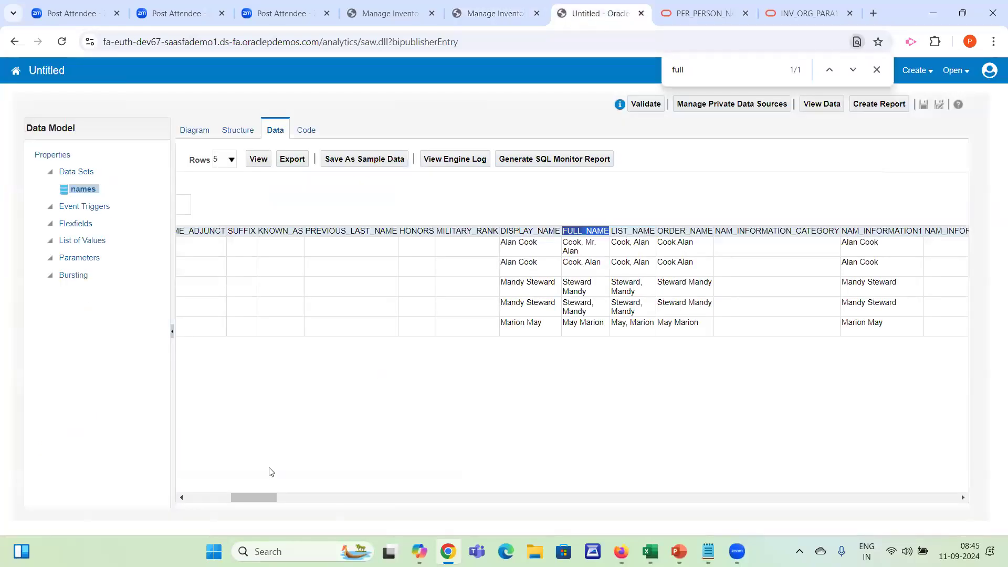
{"action": "left_click_drag", "start_coordinate": [248, 501], "coordinate": [181, 503]}
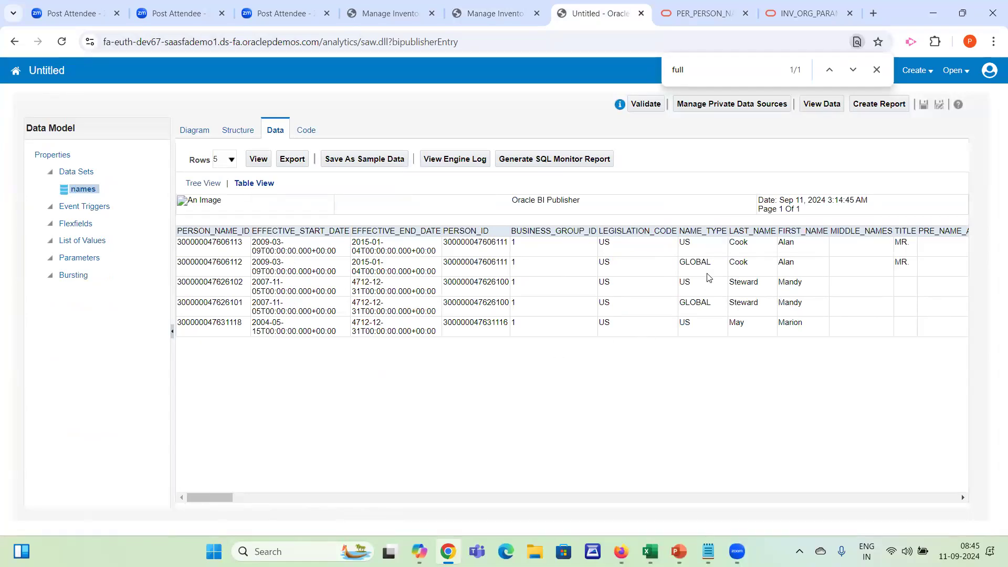
{"action": "mouse_move", "coordinate": [218, 499]}
{"action": "left_mouse_down"}
{"action": "mouse_move", "coordinate": [241, 500]}
{"action": "mouse_move", "coordinate": [229, 500]}
{"action": "left_mouse_up"}
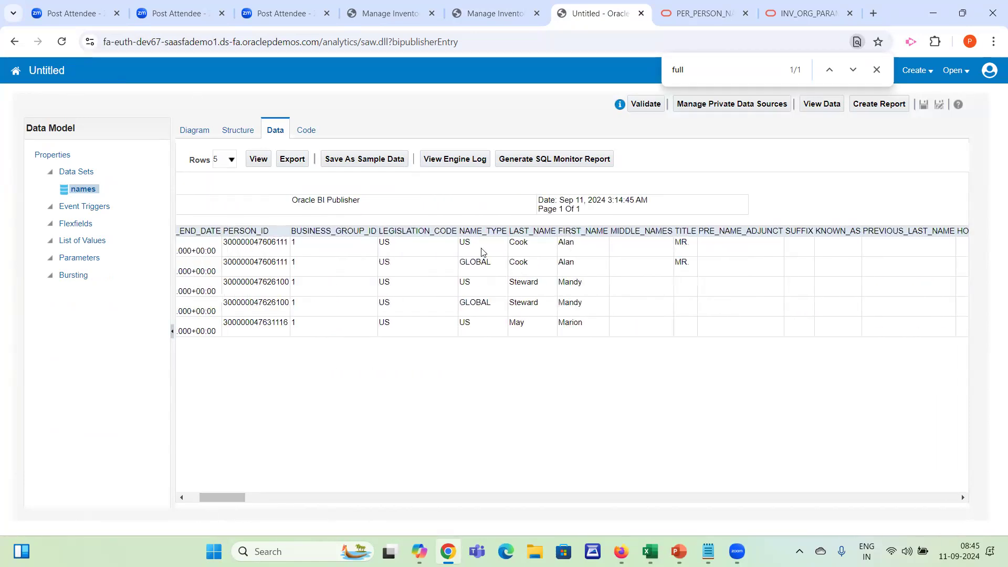
{"action": "double_click", "coordinate": [484, 232]}
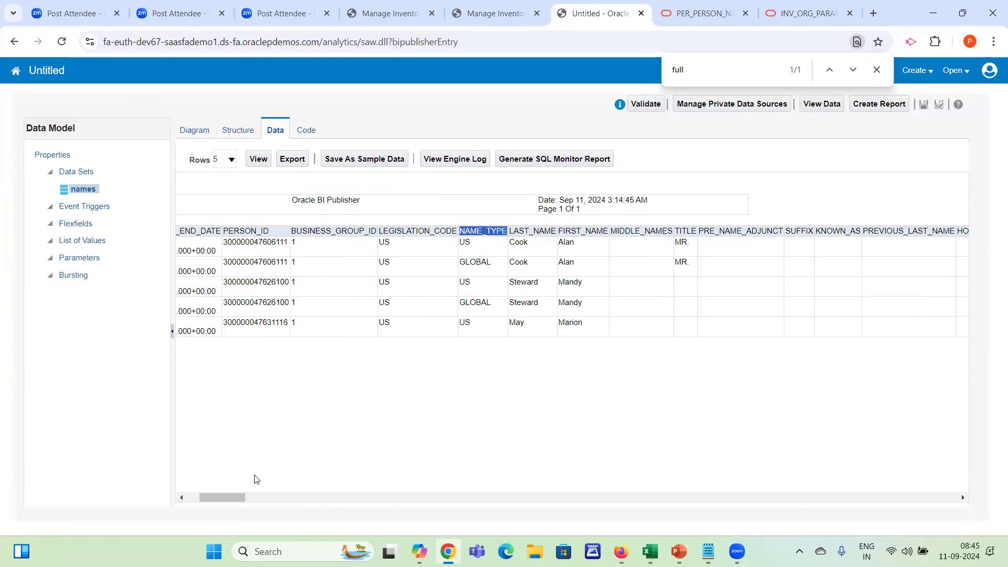
{"action": "left_click_drag", "start_coordinate": [225, 497], "coordinate": [165, 497]}
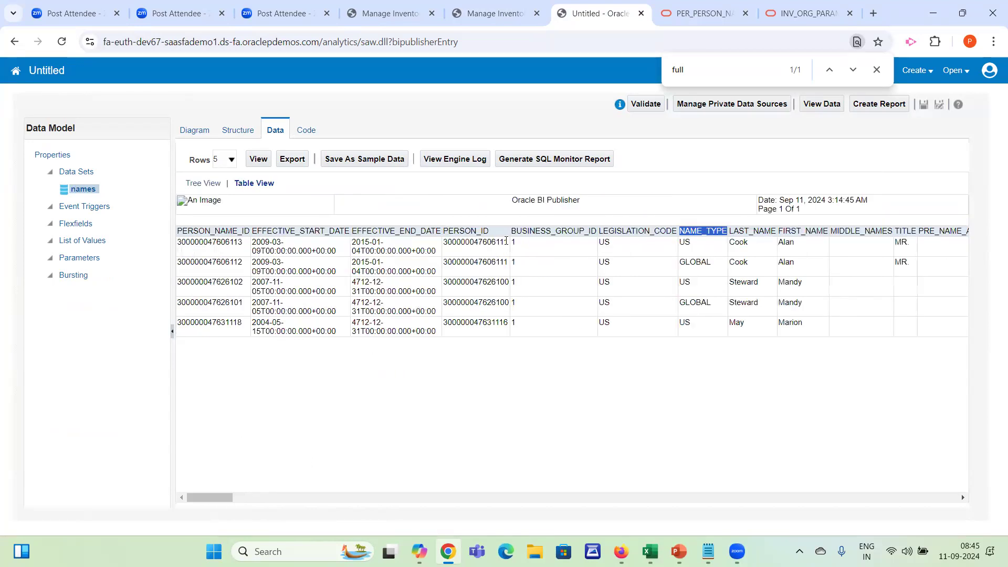
{"action": "double_click", "coordinate": [493, 242]}
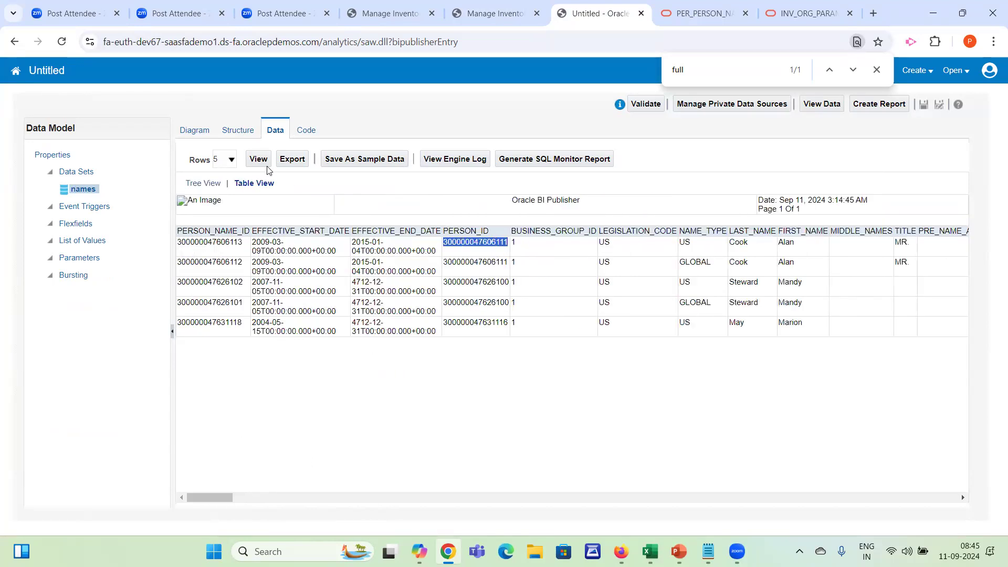
Add a where condition to the names query that limits person_ID to the copied person ID, and save it
{"action": "left_click", "coordinate": [195, 131]}
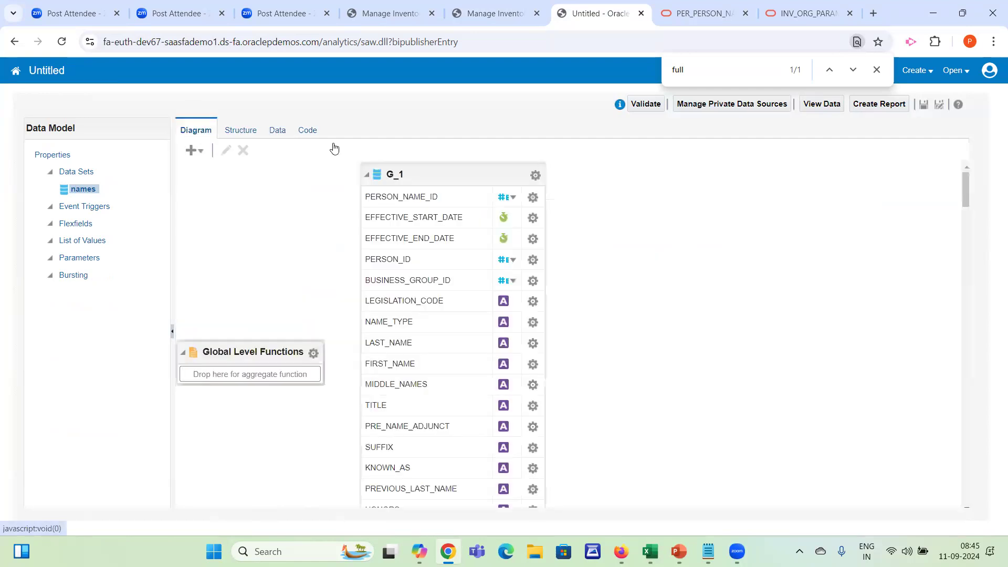
{"action": "left_click", "coordinate": [422, 175]}
{"action": "left_click", "coordinate": [225, 151]}
{"action": "left_click", "coordinate": [510, 290]}
{"action": "type", "text": "where person_ID = 300000047606111"}
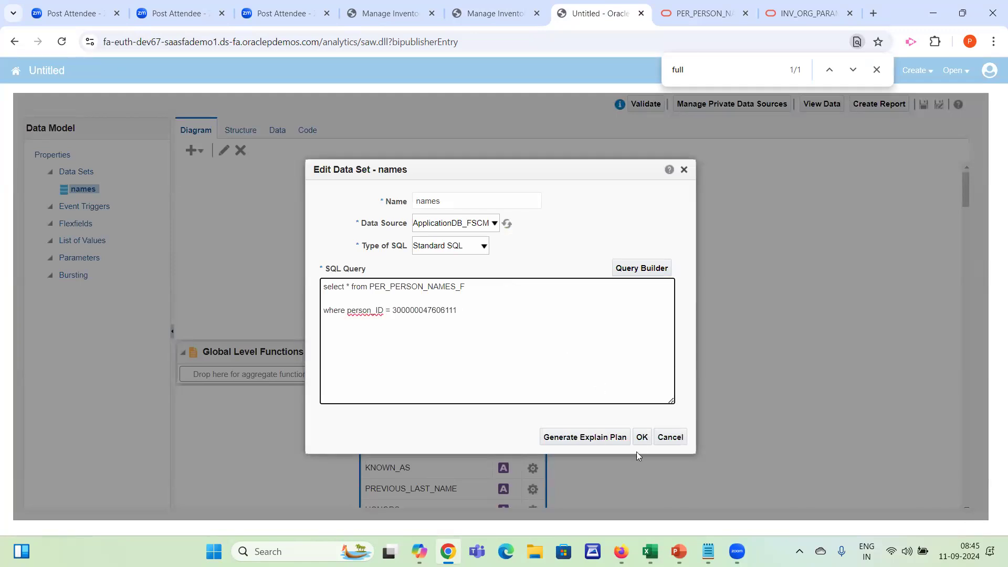
{"action": "left_click", "coordinate": [642, 437]}
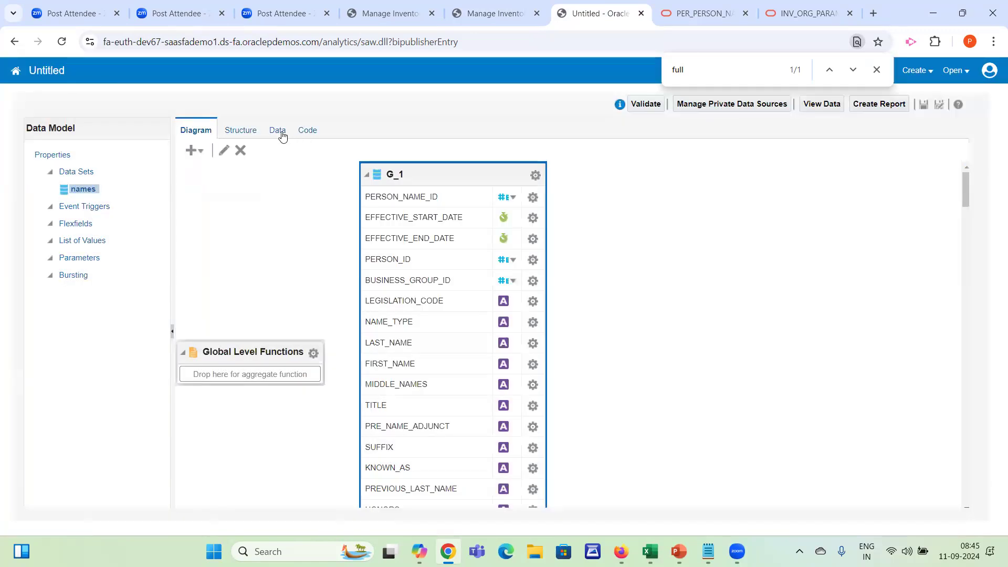
View the filtered names data as a table with the row limit set to 200
{"action": "left_click", "coordinate": [277, 130]}
{"action": "left_click", "coordinate": [258, 161]}
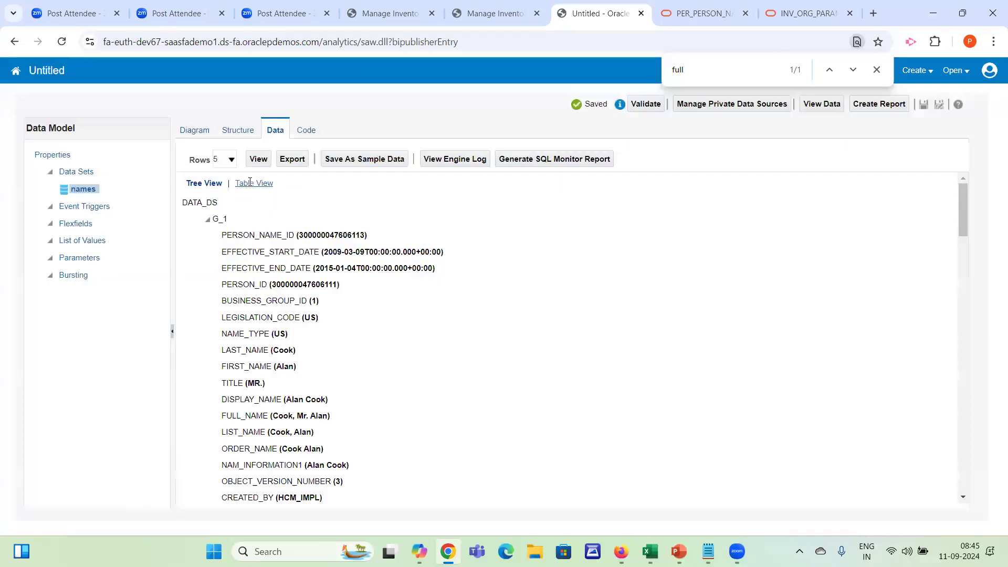
{"action": "left_click", "coordinate": [250, 183]}
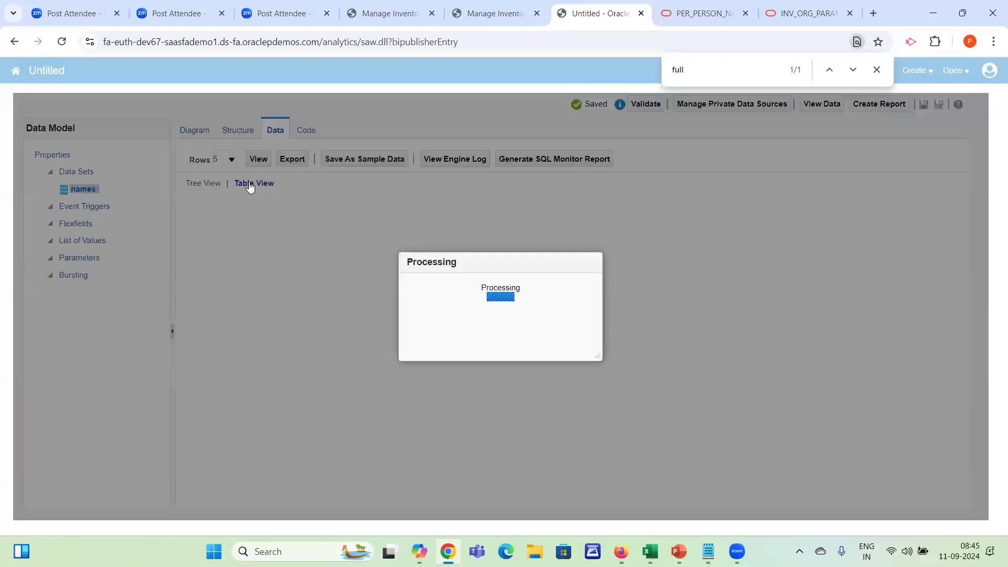
{"action": "left_click", "coordinate": [223, 164]}
{"action": "left_click", "coordinate": [222, 236]}
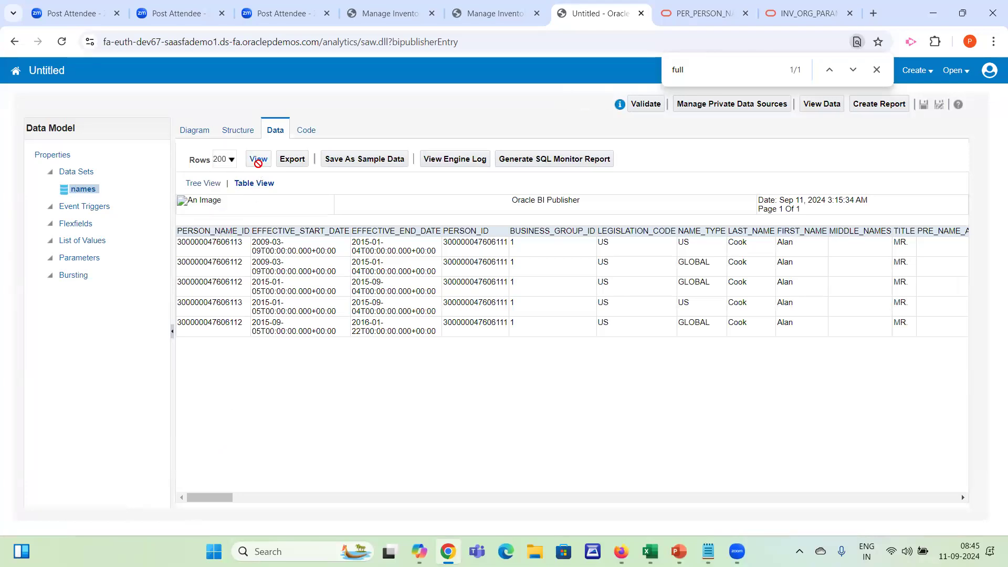
{"action": "left_click", "coordinate": [258, 160]}
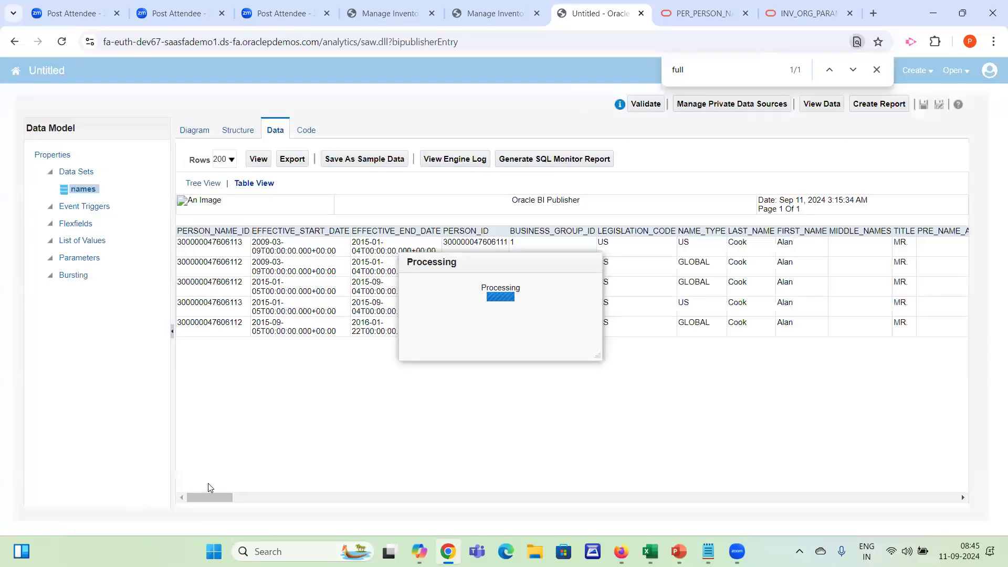
Compare the name types across the person's records and copy the NAME_TYPE column heading
{"action": "mouse_move", "coordinate": [206, 498]}
{"action": "left_mouse_down"}
{"action": "mouse_move", "coordinate": [226, 499]}
{"action": "mouse_move", "coordinate": [195, 495]}
{"action": "left_mouse_up"}
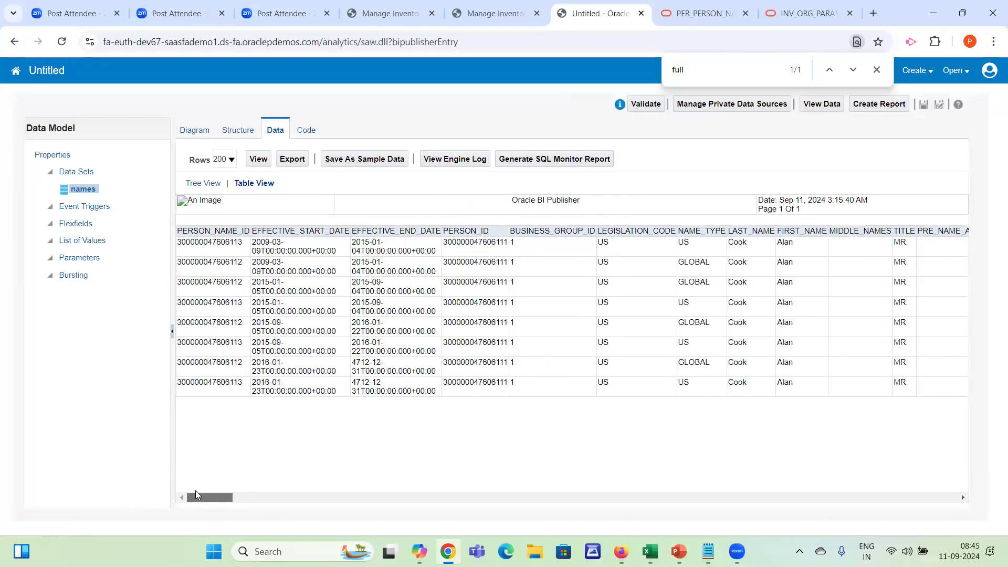
{"action": "left_click_drag", "start_coordinate": [689, 253], "coordinate": [682, 361]}
{"action": "double_click", "coordinate": [685, 361]}
{"action": "left_click_drag", "start_coordinate": [214, 500], "coordinate": [990, 478]}
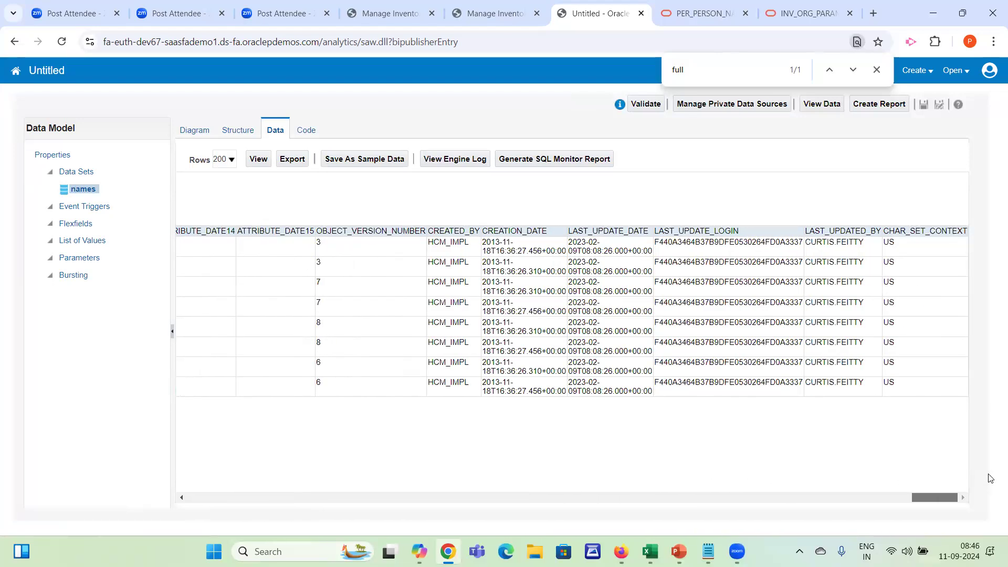
{"action": "left_click_drag", "start_coordinate": [973, 480], "coordinate": [219, 482]}
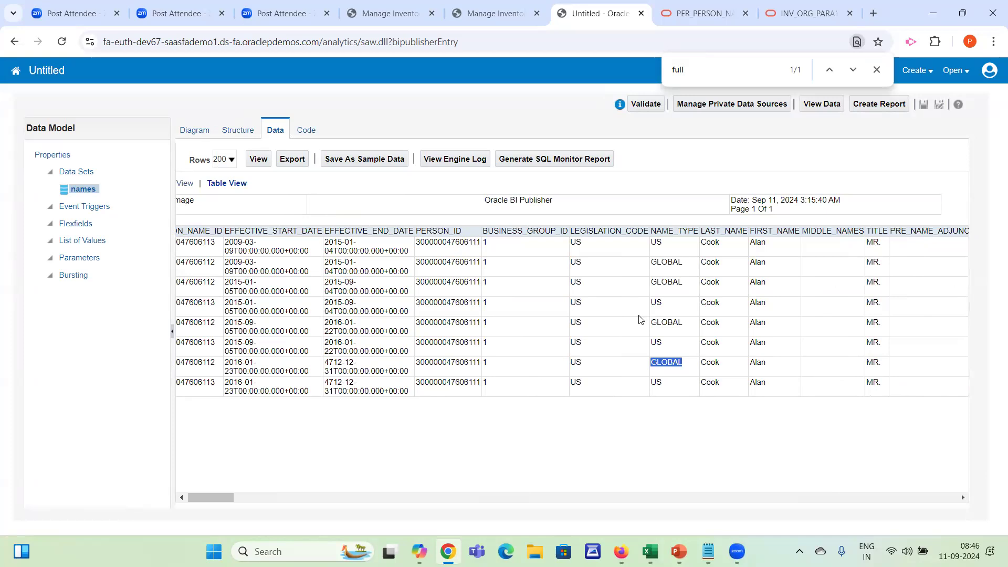
{"action": "double_click", "coordinate": [675, 232]}
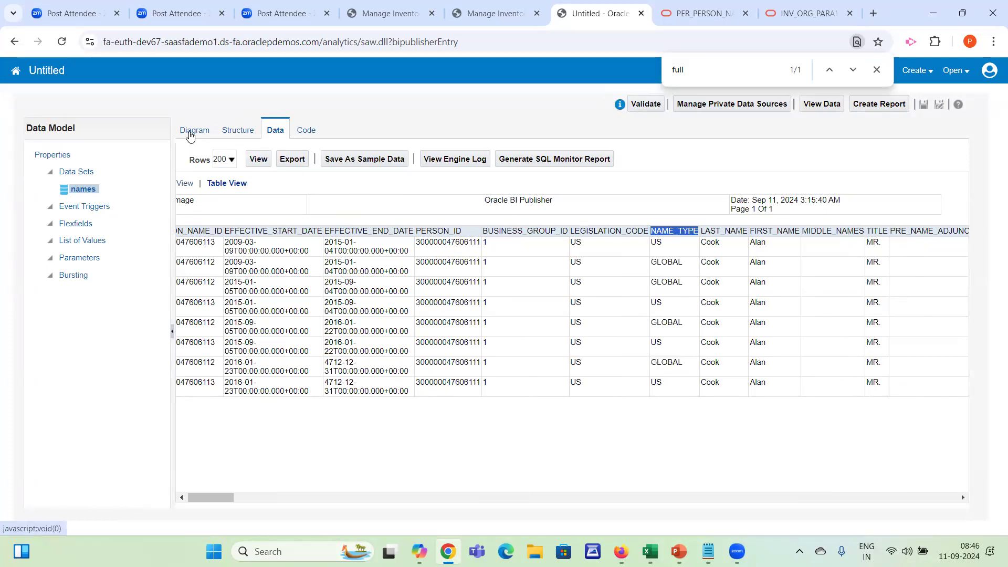
Extend the names query with the condition and NAME_TYPE = 'GLOBAL', and save it
{"action": "left_click", "coordinate": [192, 132]}
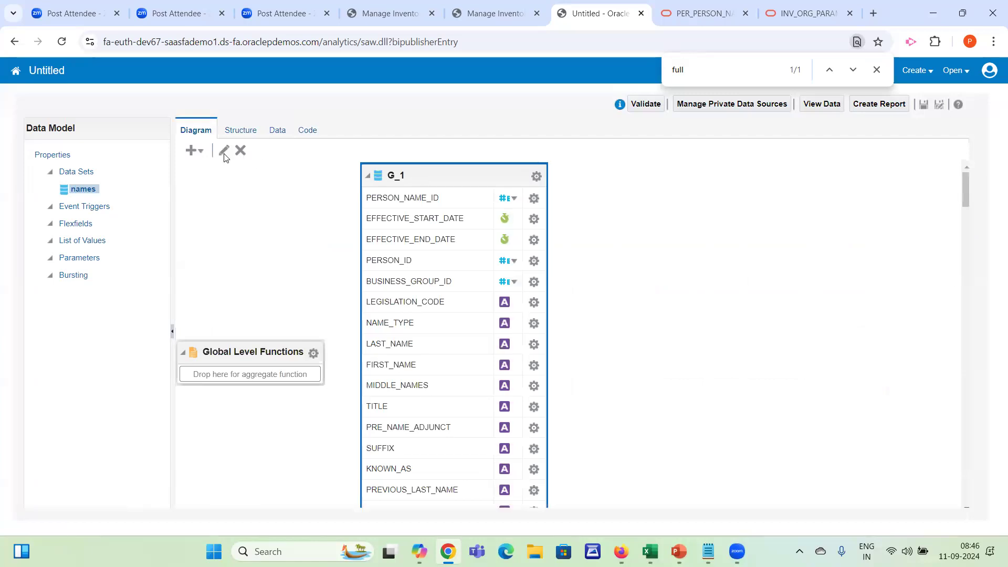
{"action": "left_click", "coordinate": [224, 151]}
{"action": "left_click", "coordinate": [489, 300]}
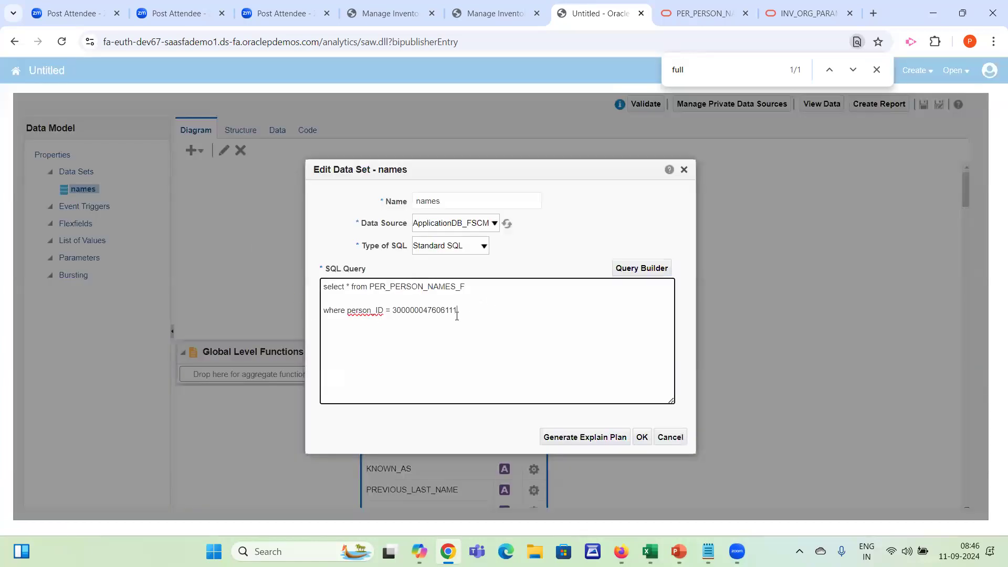
{"action": "type", "text": "NAME_TYPE = 'GLOBAL"}
{"action": "left_click", "coordinate": [642, 437]}
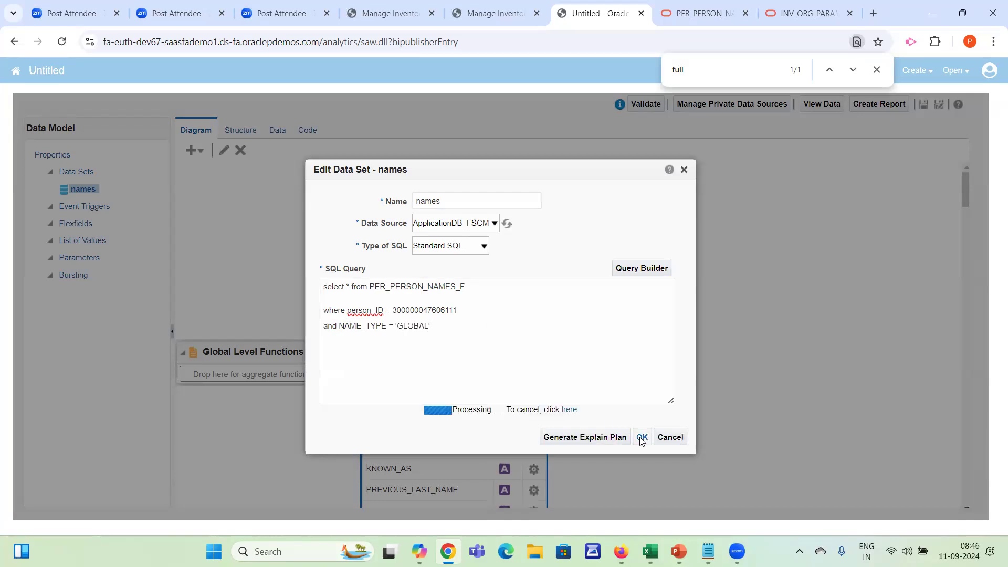
View the GLOBAL name records as a table with the row limit set to 50
{"action": "left_click", "coordinate": [285, 132]}
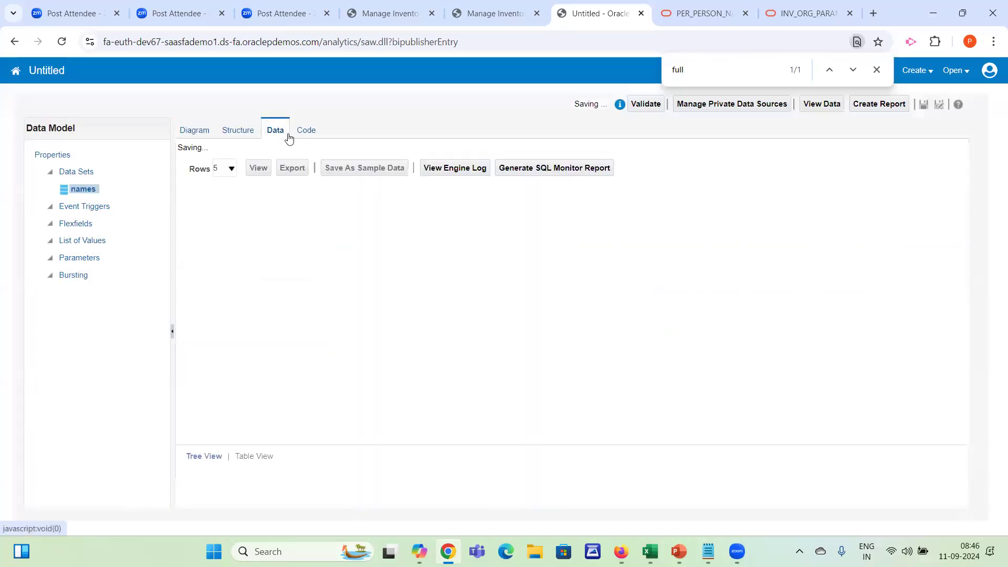
{"action": "left_click", "coordinate": [251, 160]}
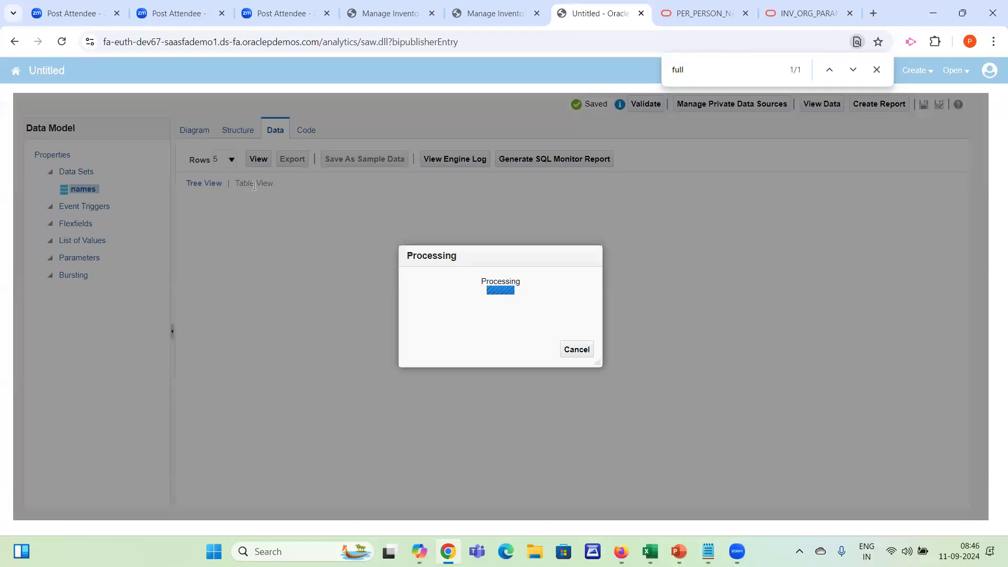
{"action": "left_click", "coordinate": [253, 183]}
{"action": "left_click", "coordinate": [232, 159]}
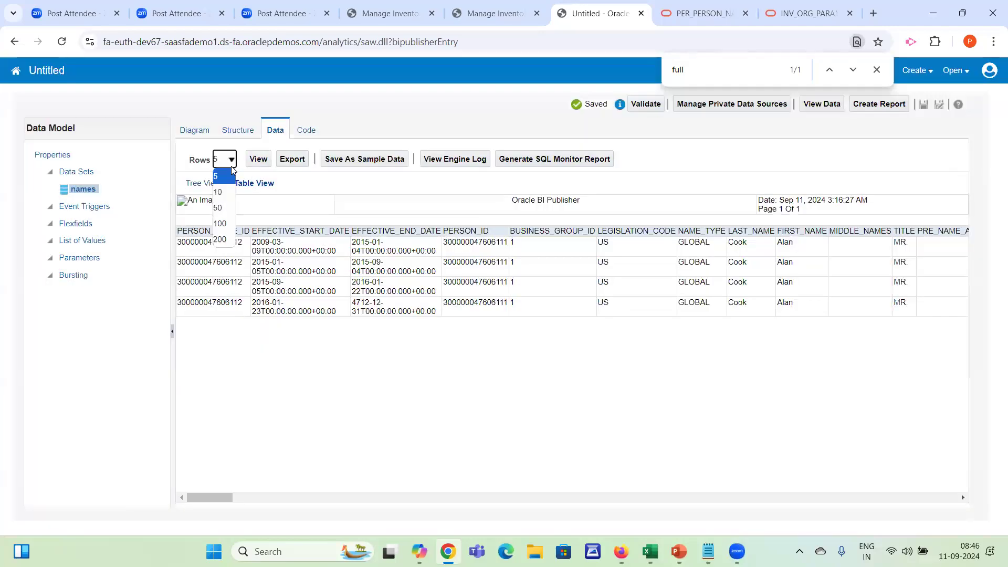
{"action": "left_click", "coordinate": [233, 214]}
{"action": "left_click", "coordinate": [257, 159]}
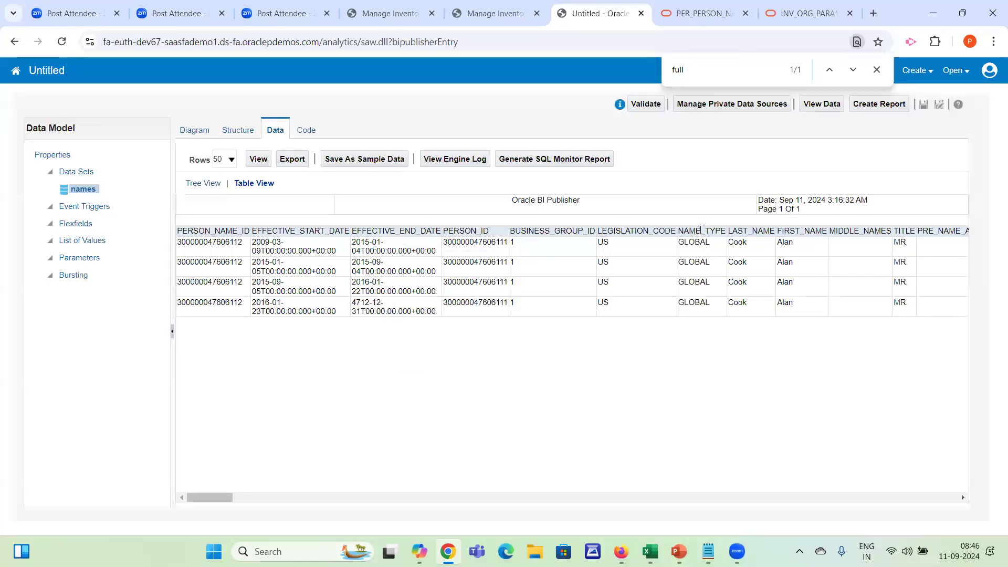
Copy the condition NAME_TYPE = 'GLOBAL' from the names data set query into the value set's WHERE clause
{"action": "double_click", "coordinate": [700, 230]}
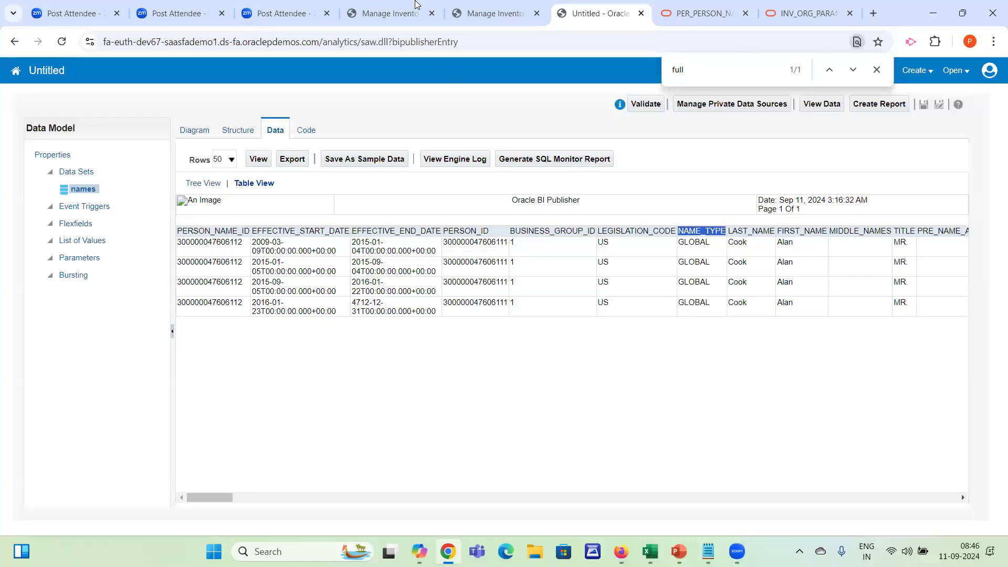
{"action": "left_click", "coordinate": [496, 14]}
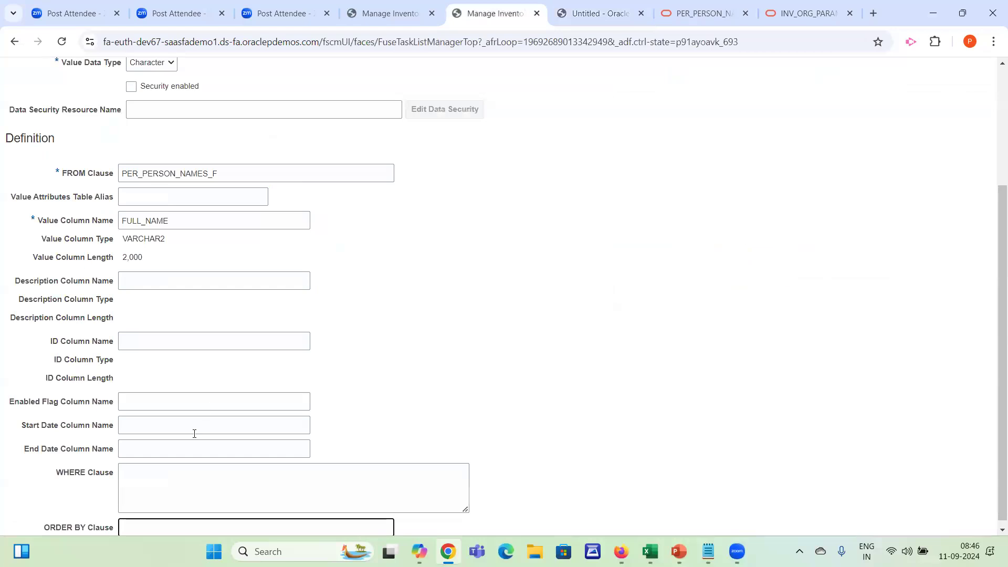
{"action": "left_click", "coordinate": [174, 479]}
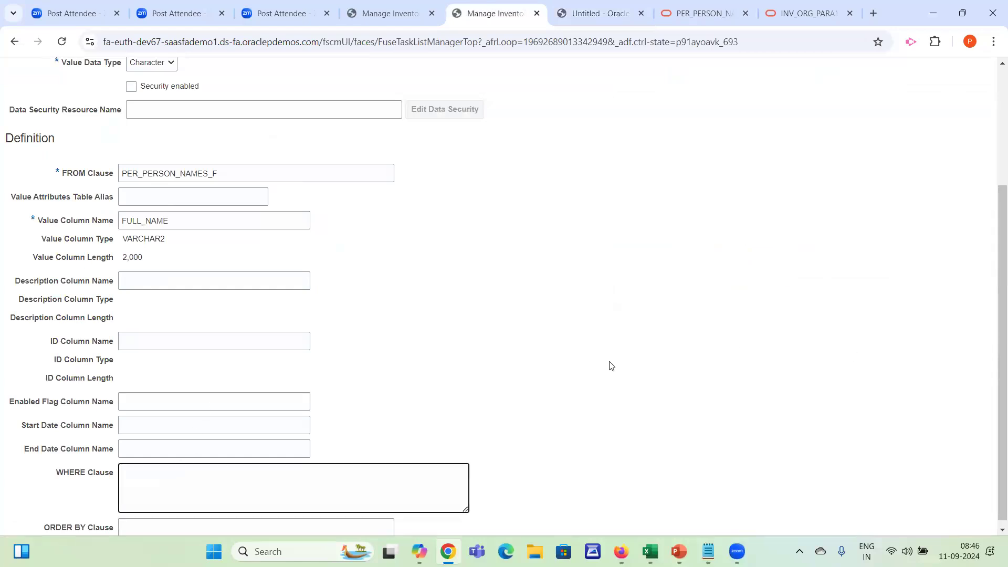
{"action": "left_click", "coordinate": [183, 528]}
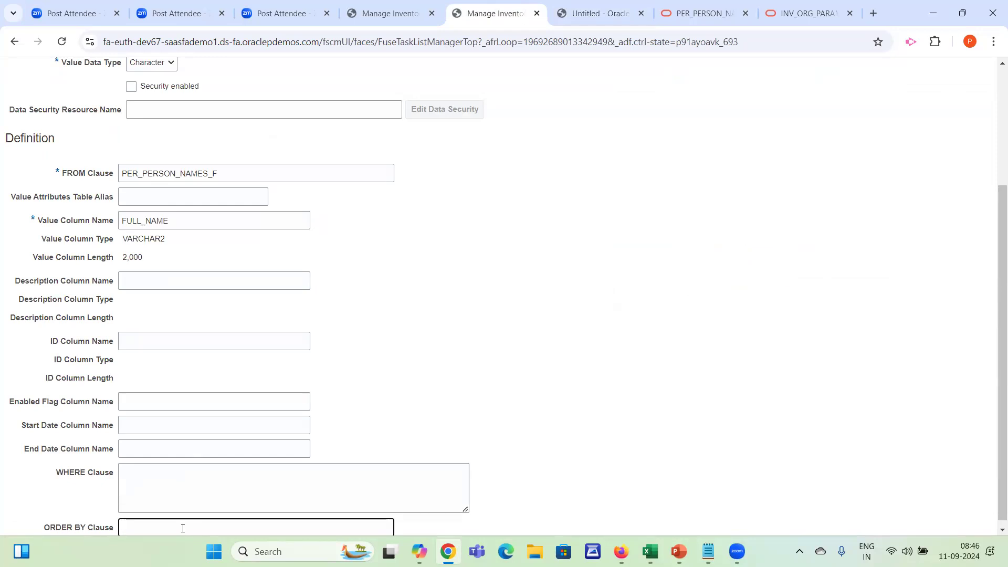
{"action": "left_click", "coordinate": [196, 487]}
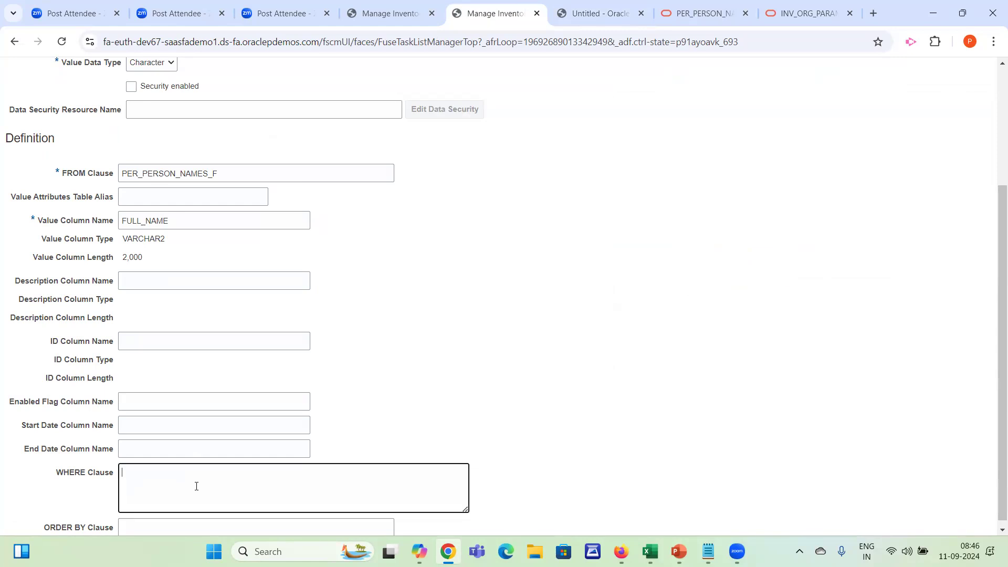
{"action": "left_click", "coordinate": [602, 15]}
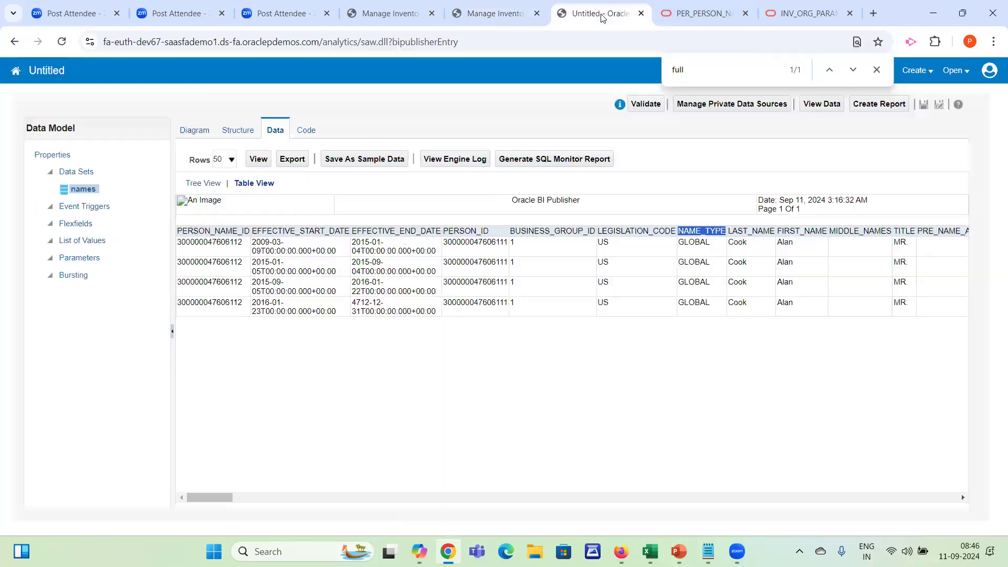
{"action": "left_click", "coordinate": [207, 135]}
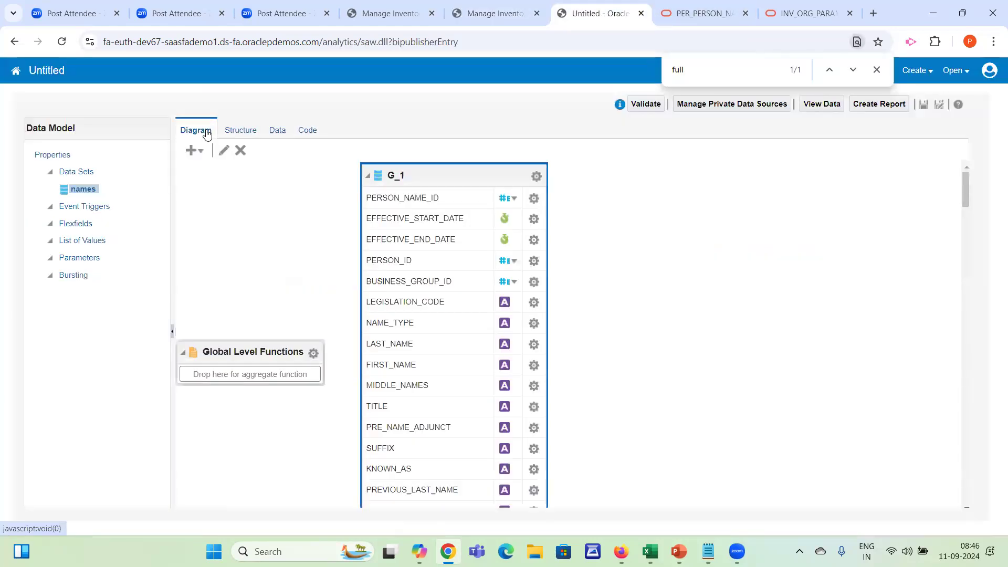
{"action": "left_click", "coordinate": [224, 151]}
{"action": "left_click_drag", "start_coordinate": [434, 326], "coordinate": [335, 332]}
{"action": "key", "text": "ctrl+c"}
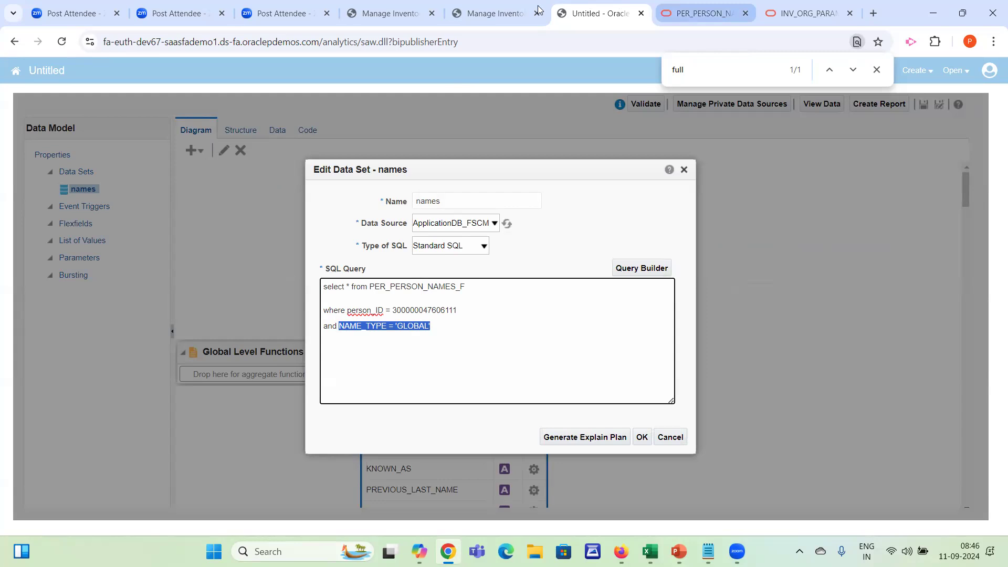
{"action": "left_click", "coordinate": [493, 13]}
{"action": "key", "text": "ctrl+v"}
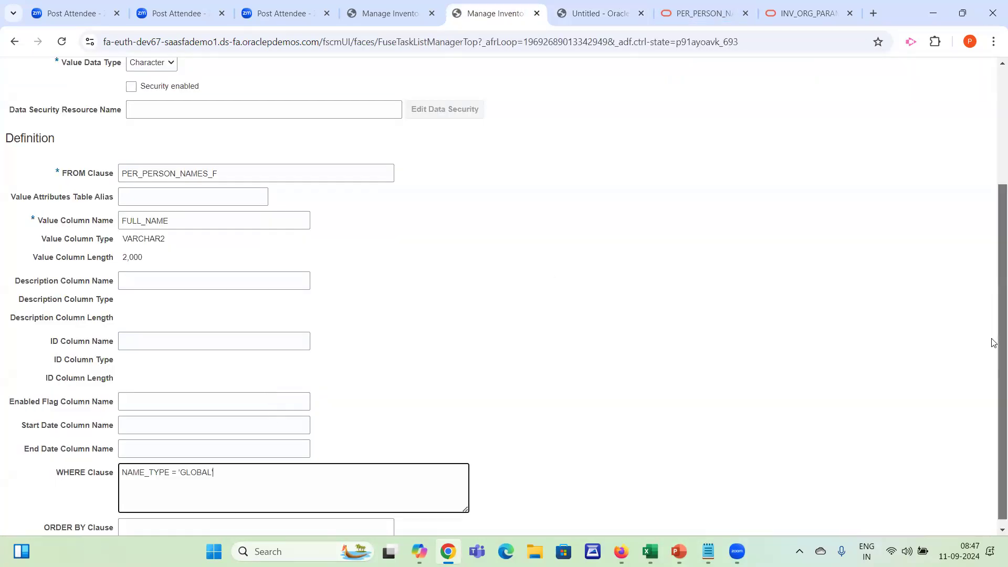
Set the value set's ORDER BY clause to FULL_NAME, and save and close the value set
{"action": "scroll", "coordinate": [993, 378], "scroll_direction": "down", "scroll_amount": 1}
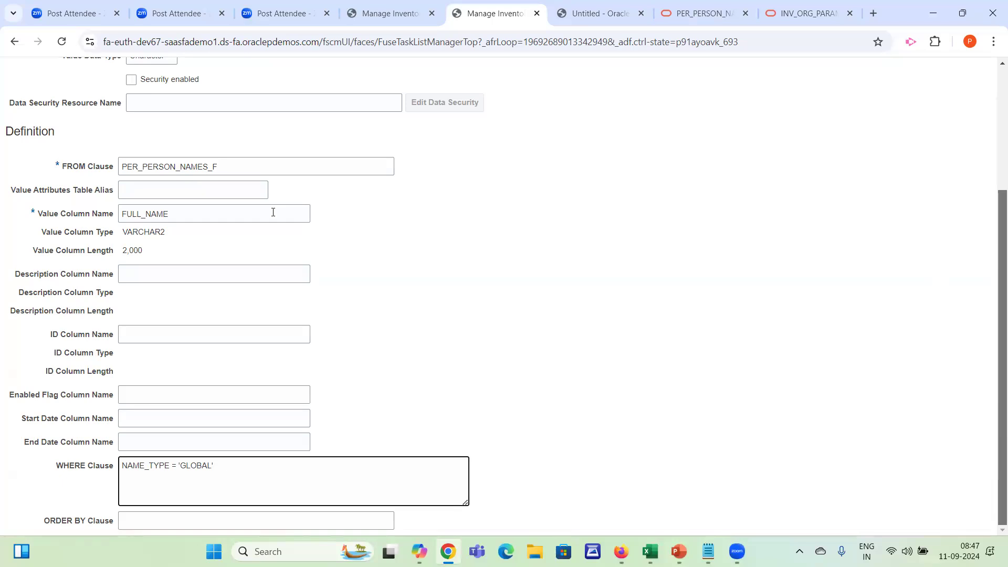
{"action": "left_click_drag", "start_coordinate": [273, 212], "coordinate": [52, 211]}
{"action": "key", "text": "ctrl+c"}
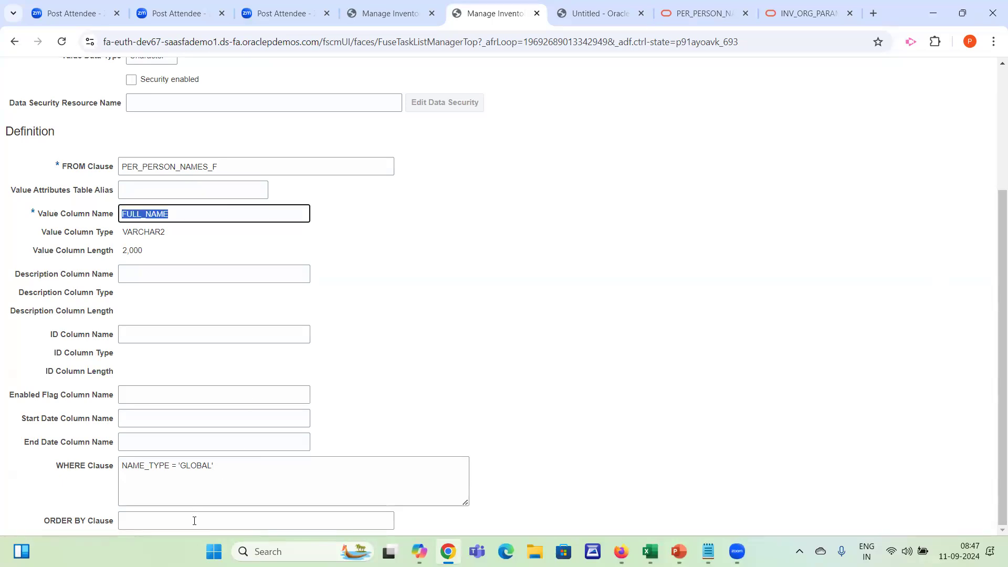
{"action": "left_click", "coordinate": [195, 521]}
{"action": "key", "text": "ctrl+v"}
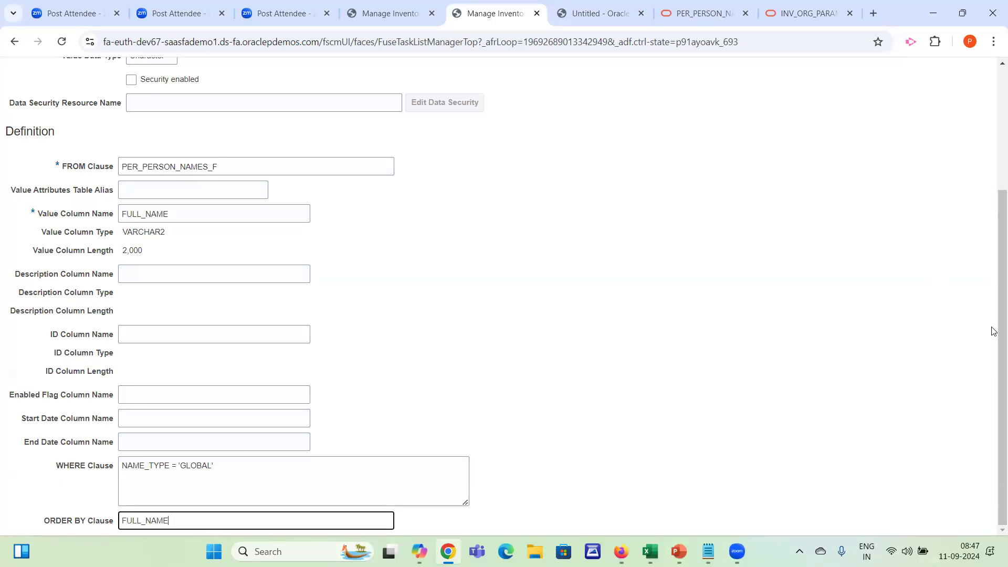
{"action": "scroll", "coordinate": [994, 184], "scroll_direction": "up", "scroll_amount": 4}
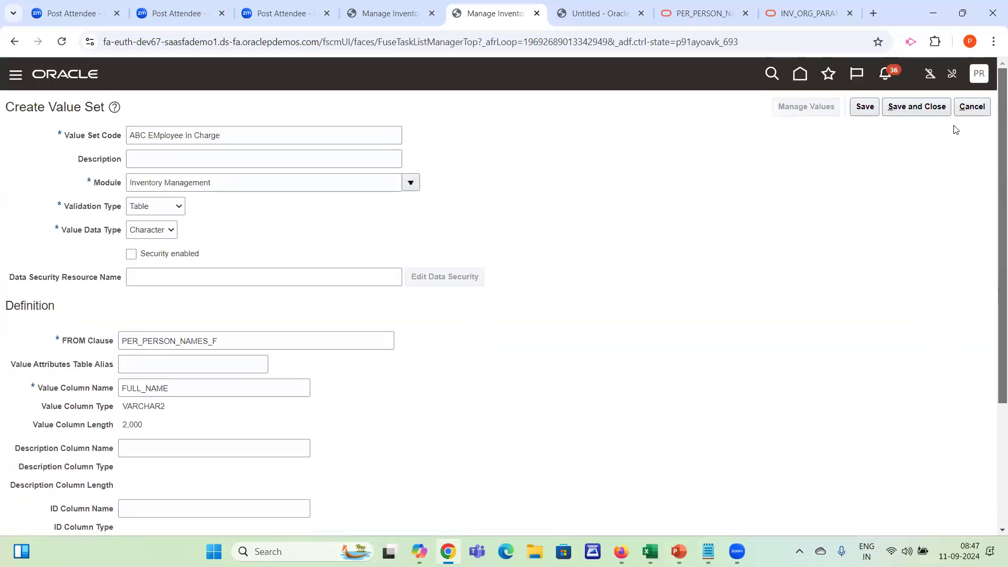
{"action": "left_click", "coordinate": [917, 109]}
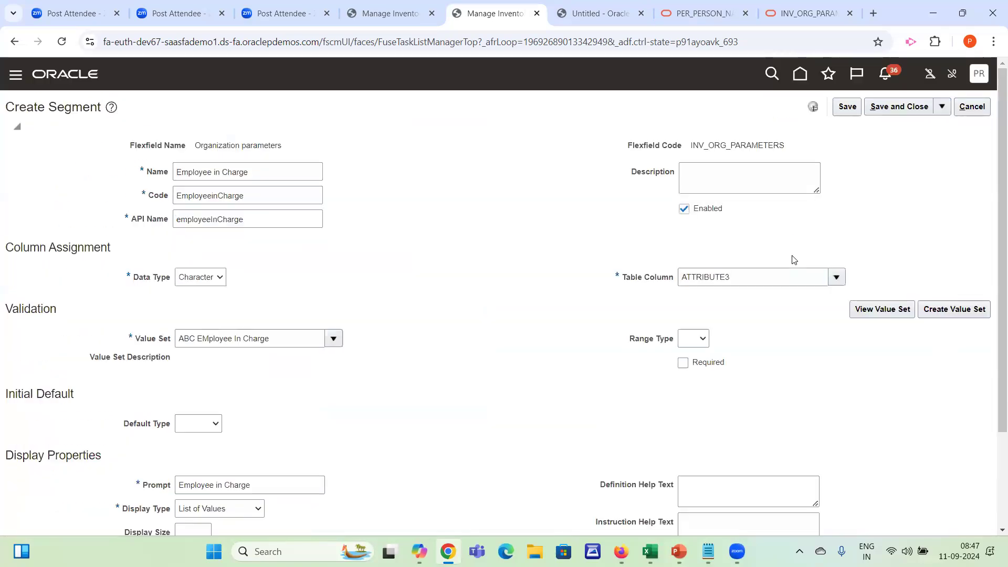
Try to save and close the Employee in Charge segment with the value set ABC EMployee In Charge assigned
{"action": "left_click", "coordinate": [887, 107]}
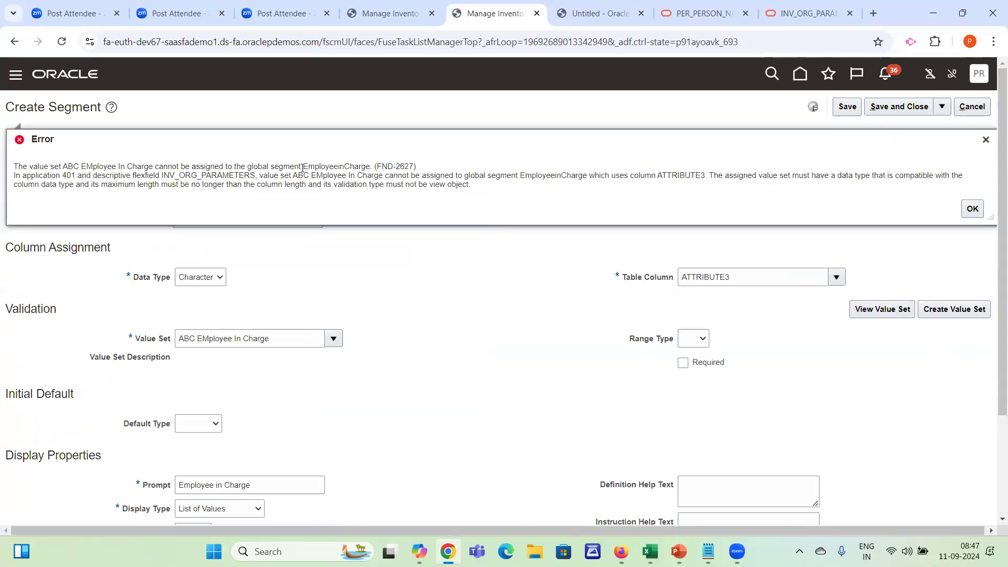
{"action": "left_click_drag", "start_coordinate": [311, 172], "coordinate": [336, 188]}
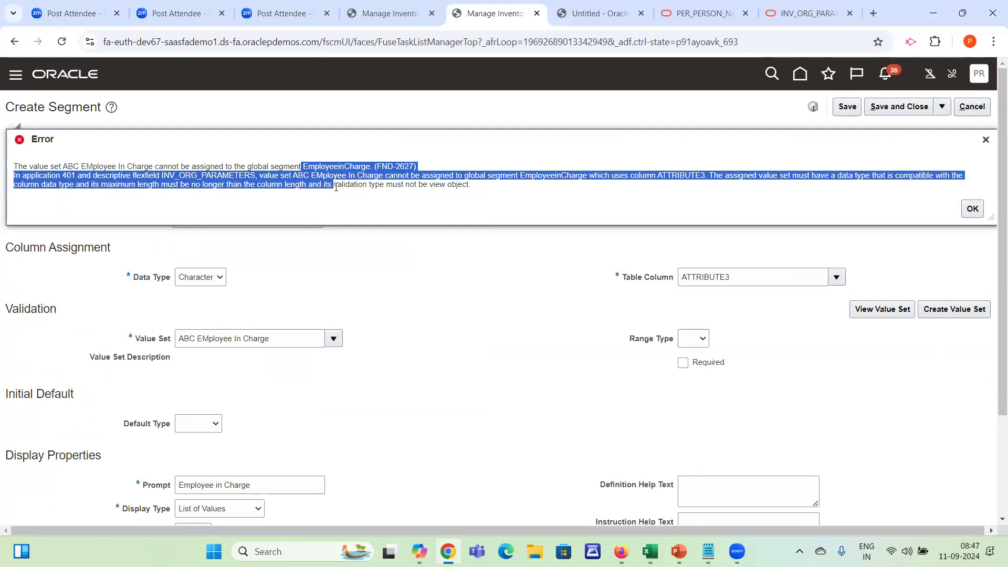
{"action": "left_click", "coordinate": [336, 187]}
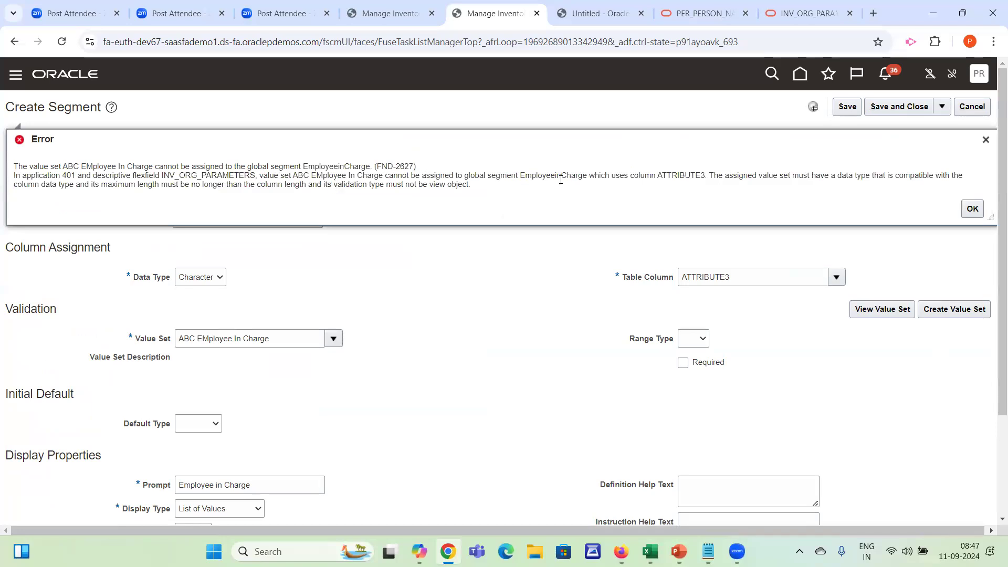
{"action": "left_click", "coordinate": [985, 139]}
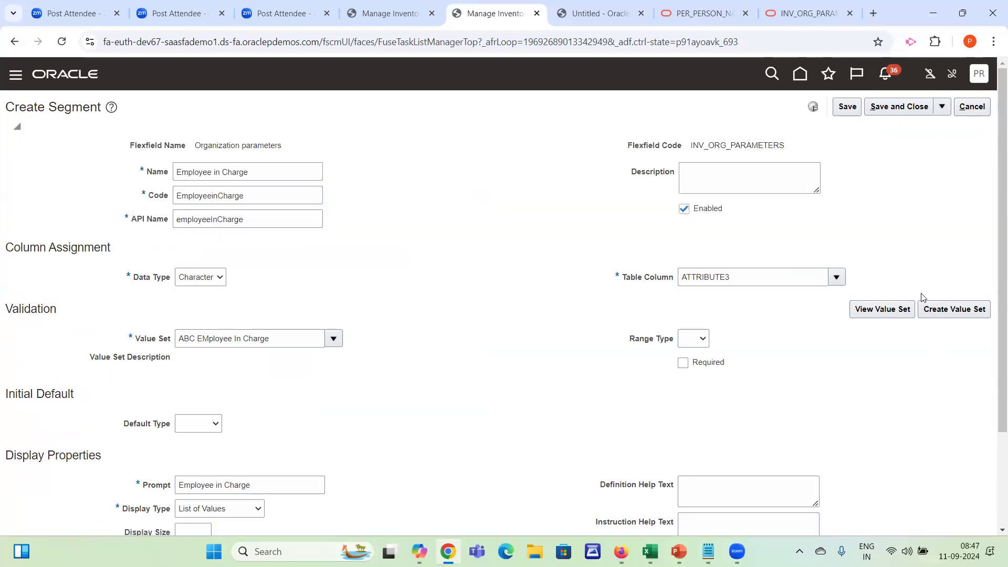
Try to view the details of the value set assigned to the Employee in Charge segment
{"action": "left_click", "coordinate": [887, 311]}
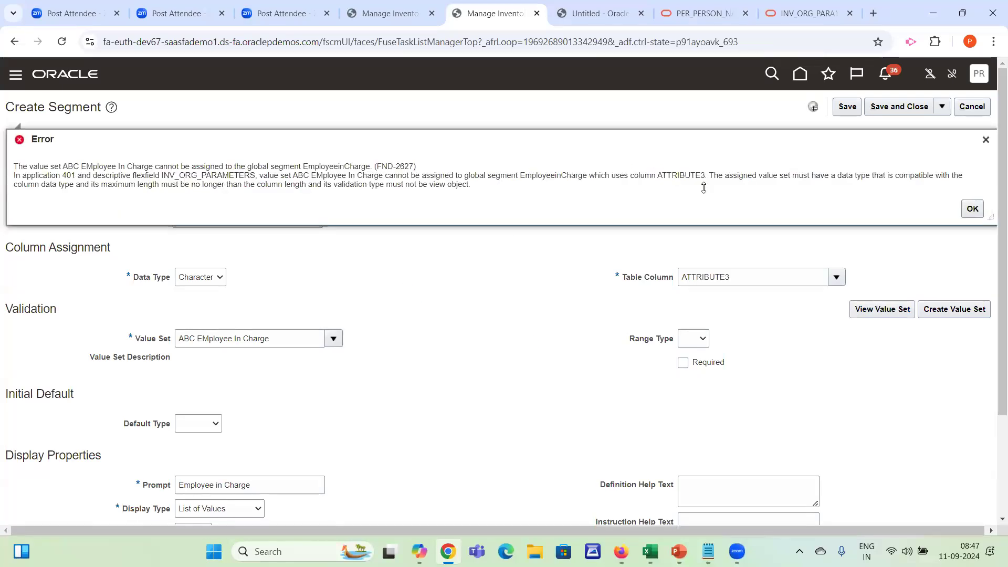
{"action": "left_click", "coordinate": [985, 140]}
{"action": "left_click", "coordinate": [873, 310]}
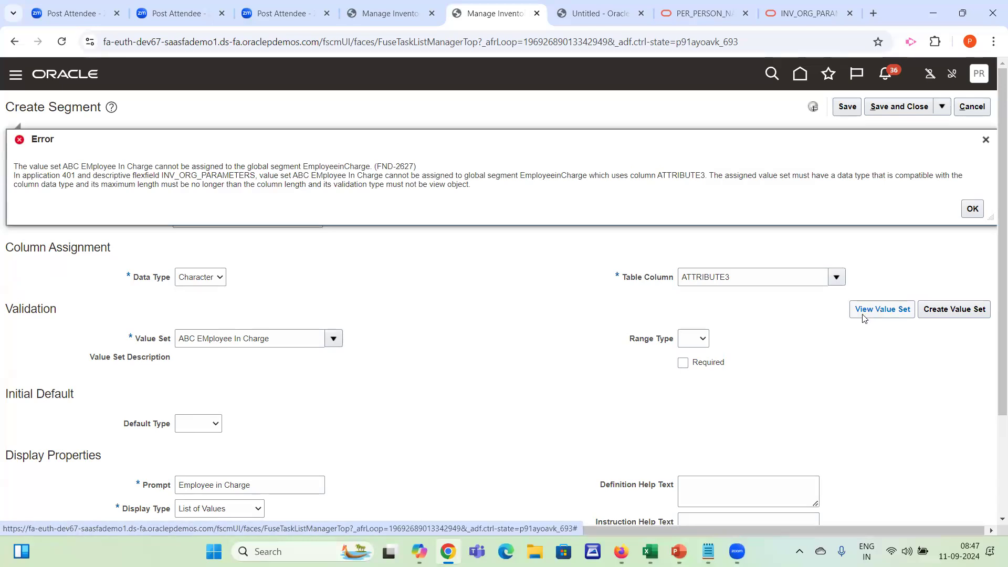
{"action": "key", "text": "Return"}
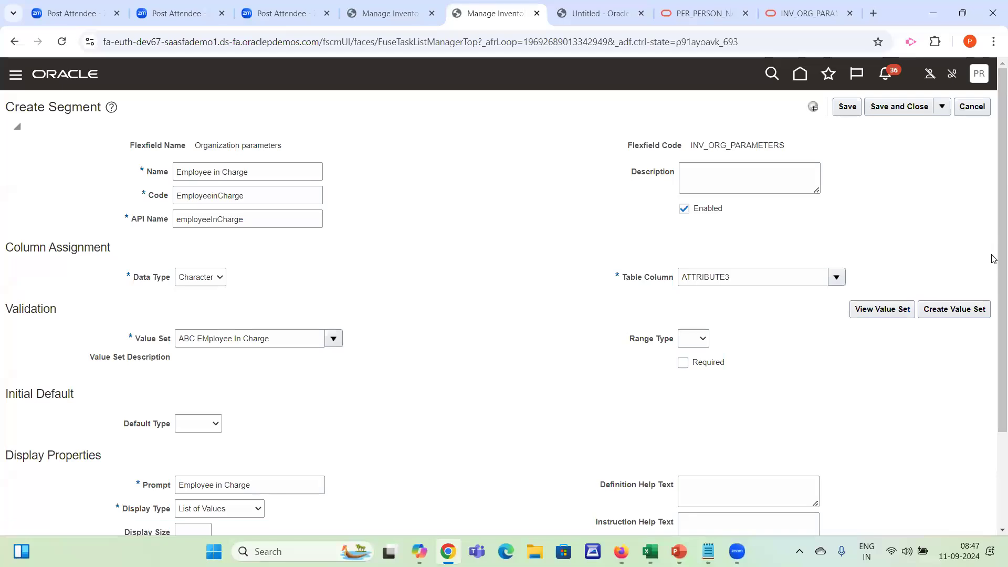
Clear the segment's Value Set field and try to open the value set view without a value
{"action": "scroll", "coordinate": [993, 346], "scroll_direction": "down", "scroll_amount": 3}
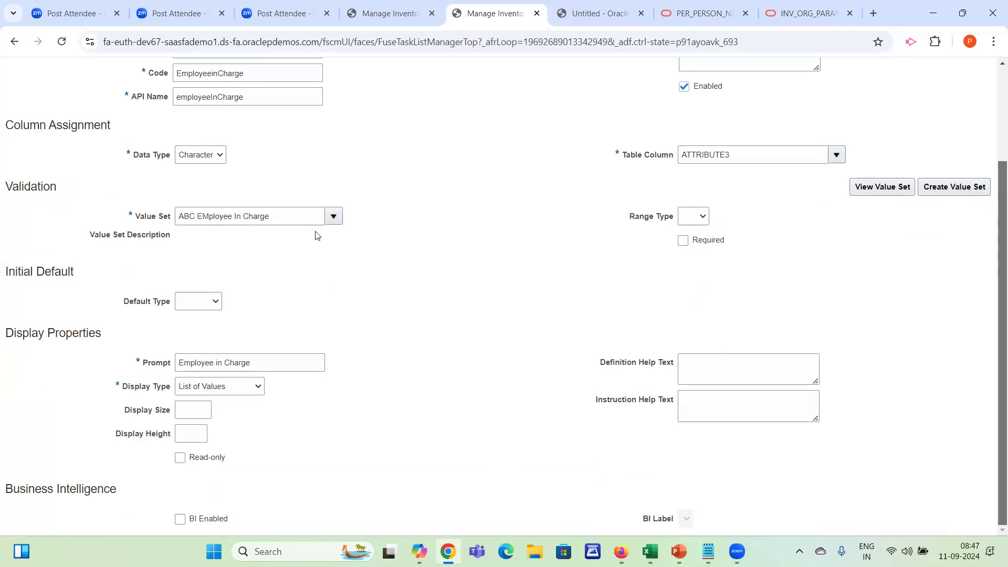
{"action": "left_click_drag", "start_coordinate": [304, 218], "coordinate": [30, 207]}
{"action": "key", "text": "BackSpace"}
{"action": "key", "text": "Tab"}
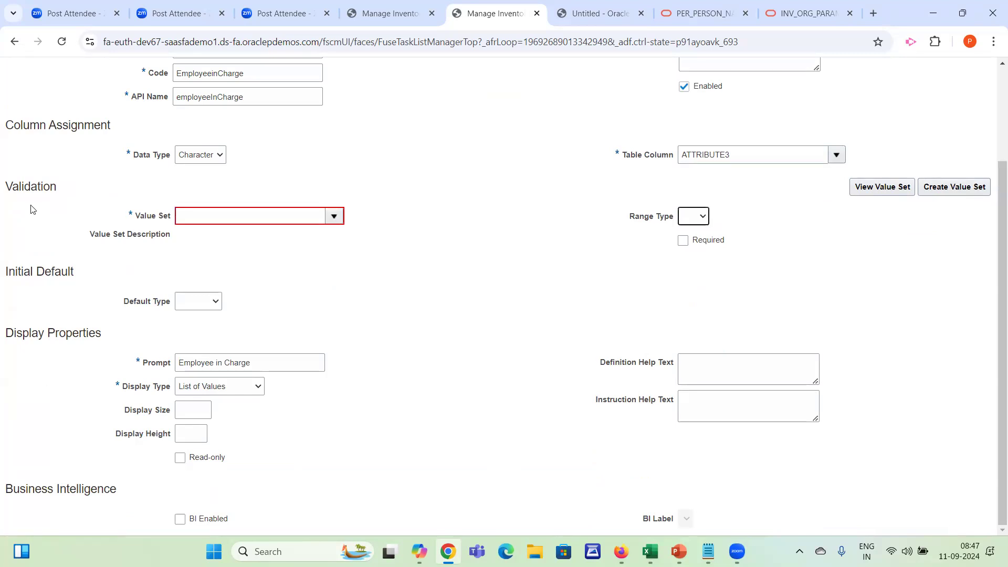
{"action": "left_click", "coordinate": [882, 187]}
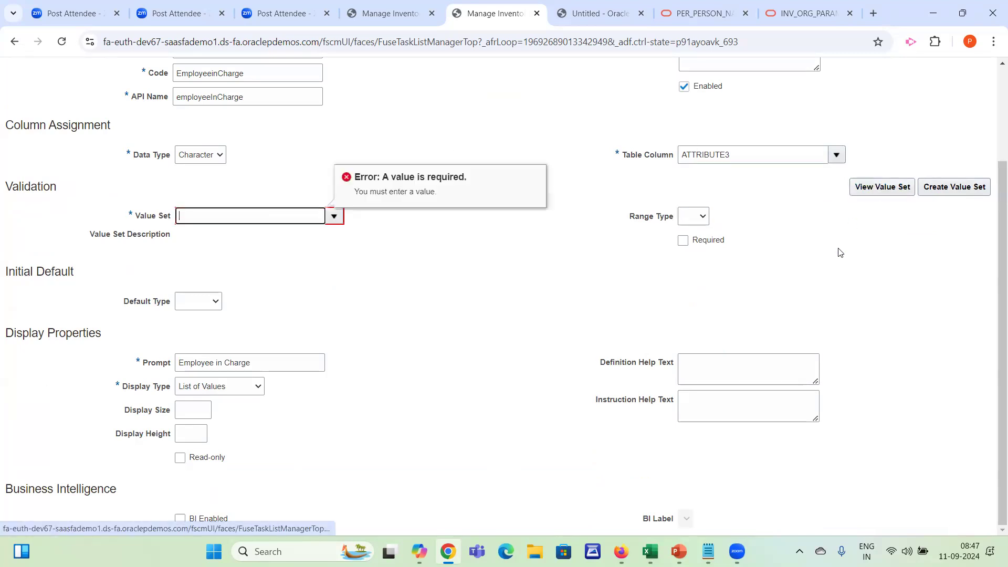
Search the value sets for ABC and assign ABC EMployee In Charge to the segment
{"action": "left_click", "coordinate": [333, 216]}
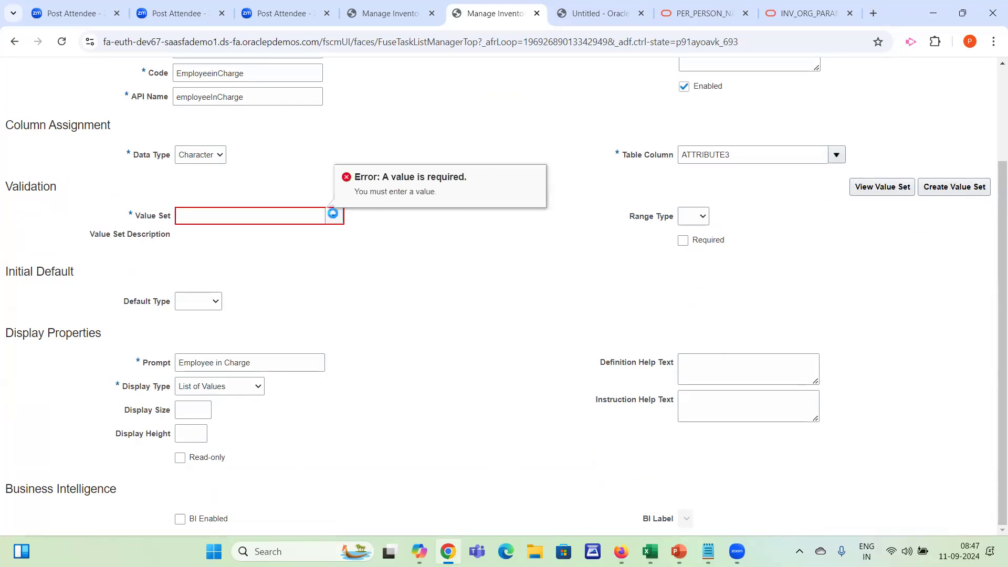
{"action": "left_click", "coordinate": [193, 435]}
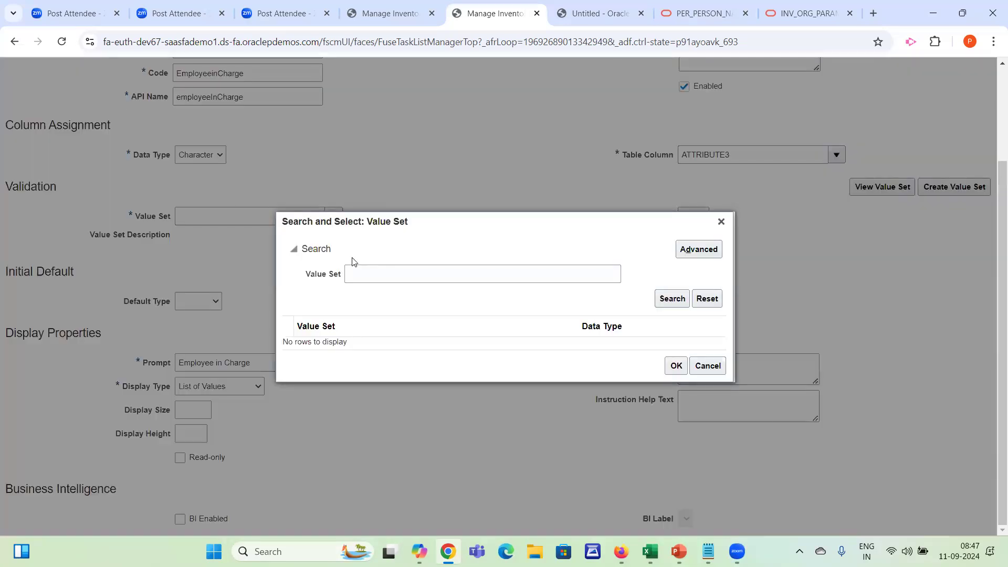
{"action": "left_click", "coordinate": [368, 269]}
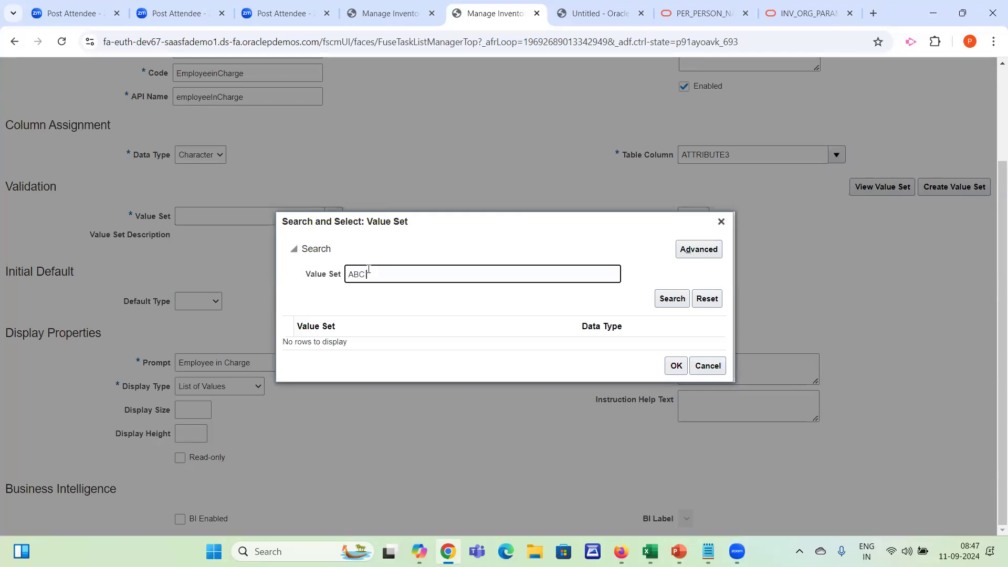
{"action": "key", "text": "Return"}
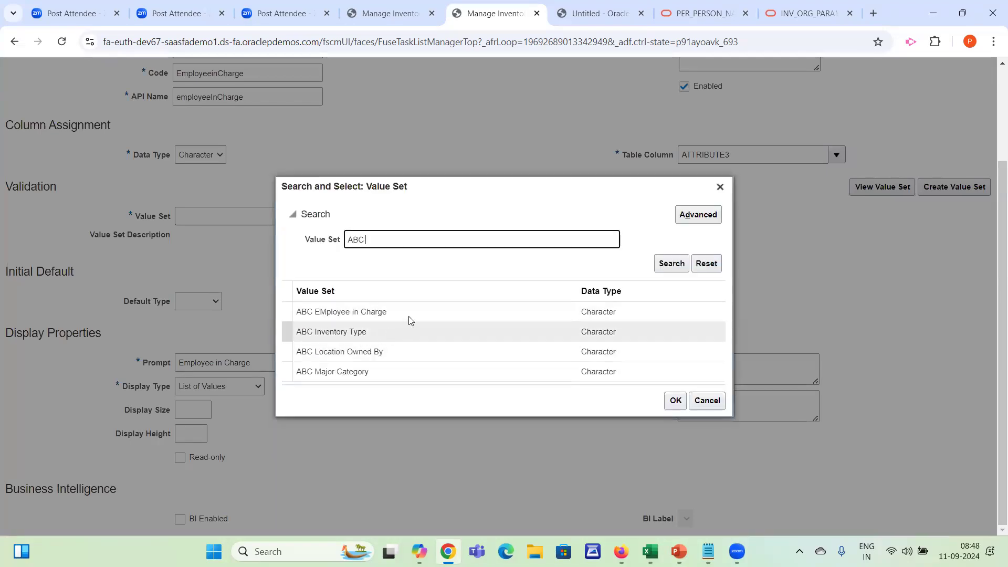
{"action": "left_click", "coordinate": [420, 314]}
{"action": "double_click", "coordinate": [419, 314]}
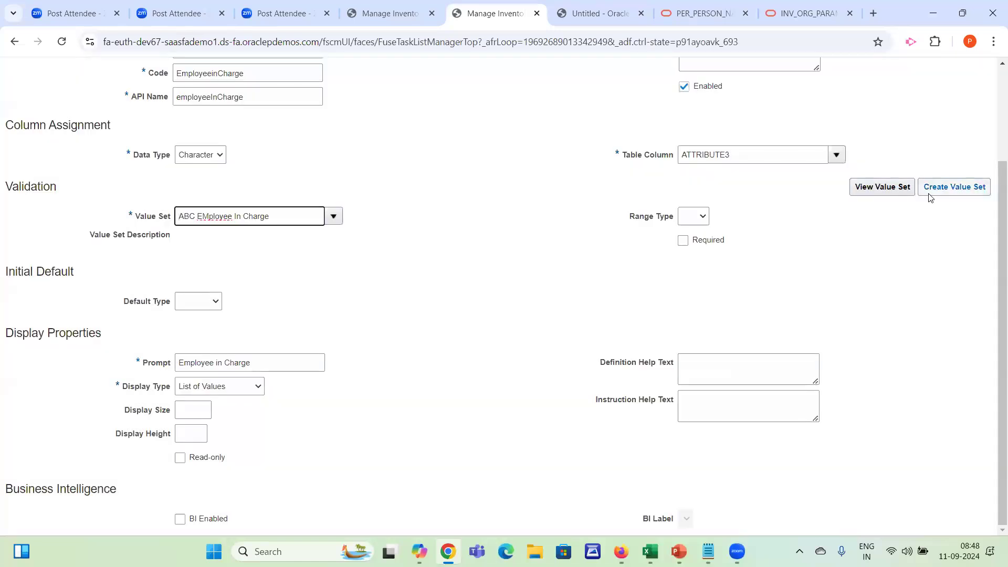
Try to view the reassigned value set again, and try to start a new value set from the segment
{"action": "left_click", "coordinate": [865, 190]}
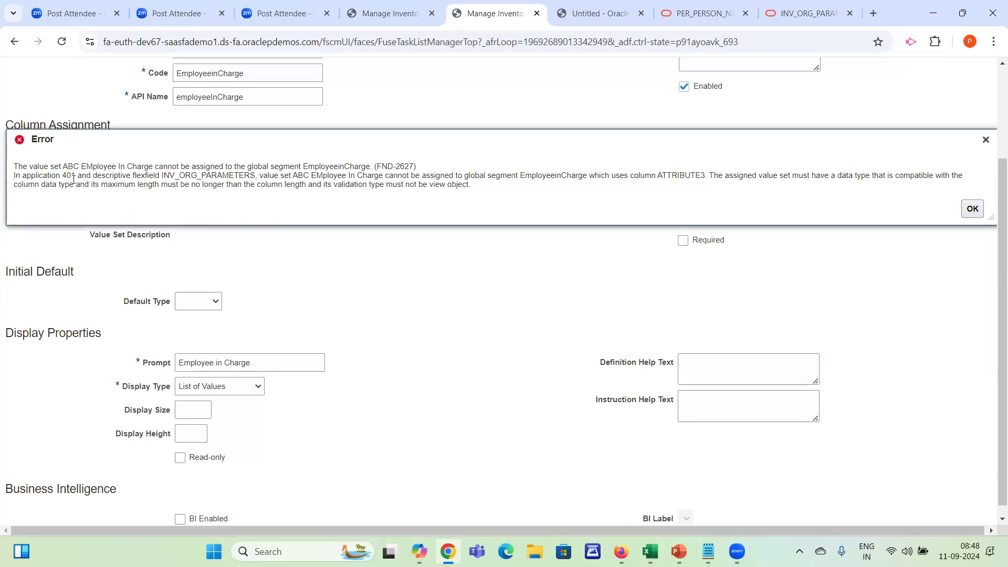
{"action": "left_click_drag", "start_coordinate": [35, 186], "coordinate": [159, 185]}
{"action": "left_click", "coordinate": [158, 185]}
{"action": "left_click", "coordinate": [972, 209]}
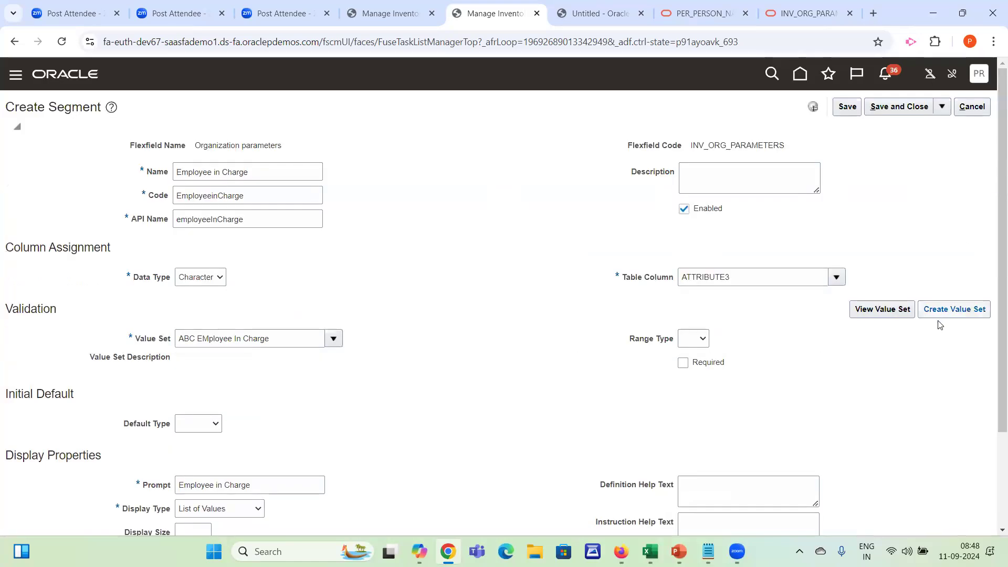
{"action": "left_click", "coordinate": [947, 308]}
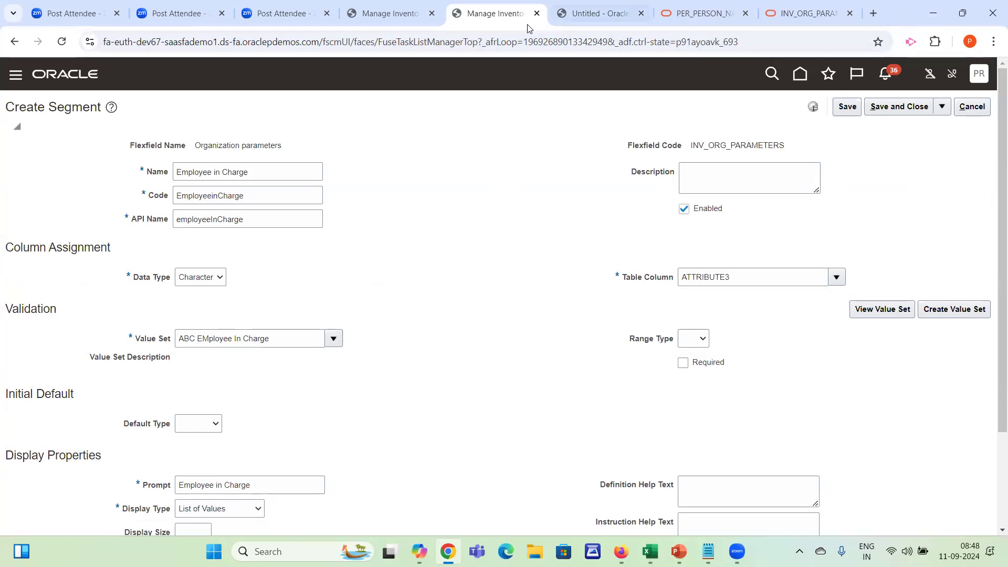
Duplicate the segment's browser tab and return to the original Create Segment page
{"action": "right_click", "coordinate": [547, 13]}
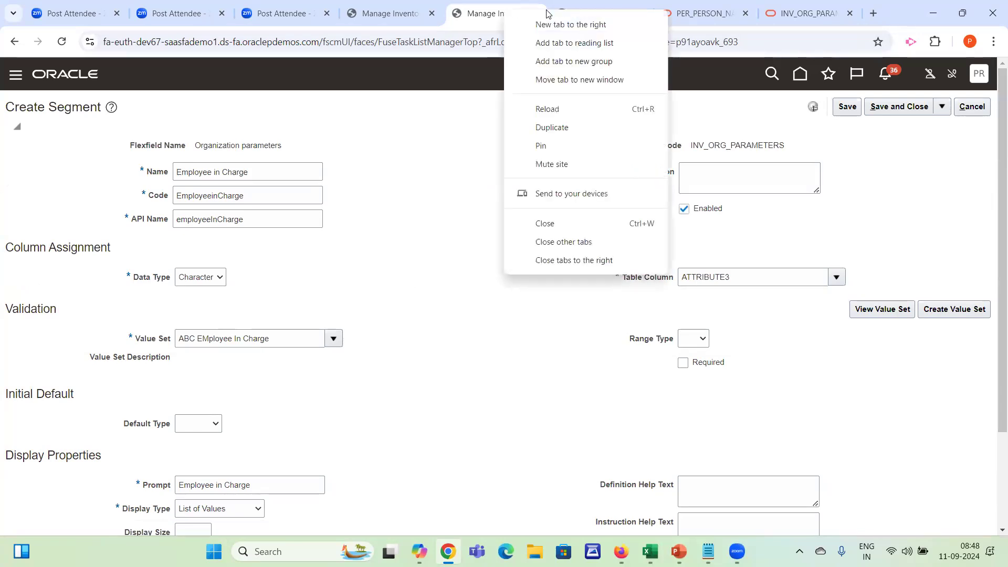
{"action": "left_click", "coordinate": [558, 127]}
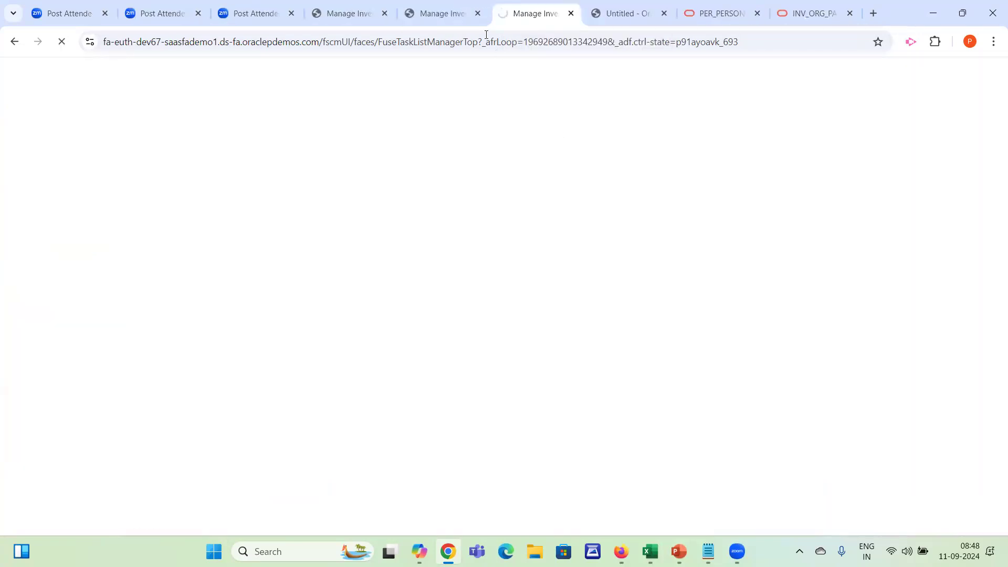
{"action": "left_click", "coordinate": [446, 14]}
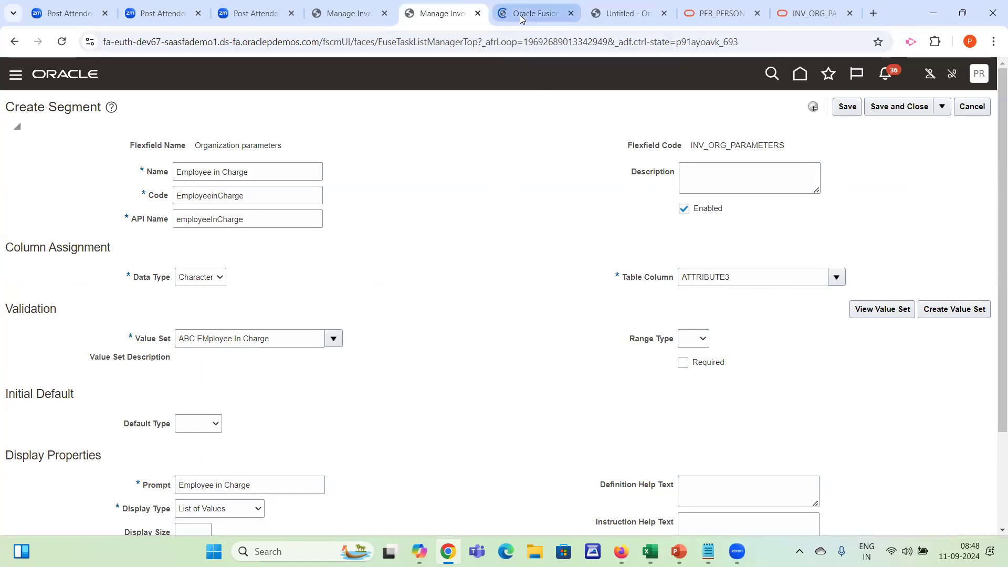
Open Setup and Maintenance in the duplicated tab and bring up the setup task search
{"action": "left_click", "coordinate": [520, 16]}
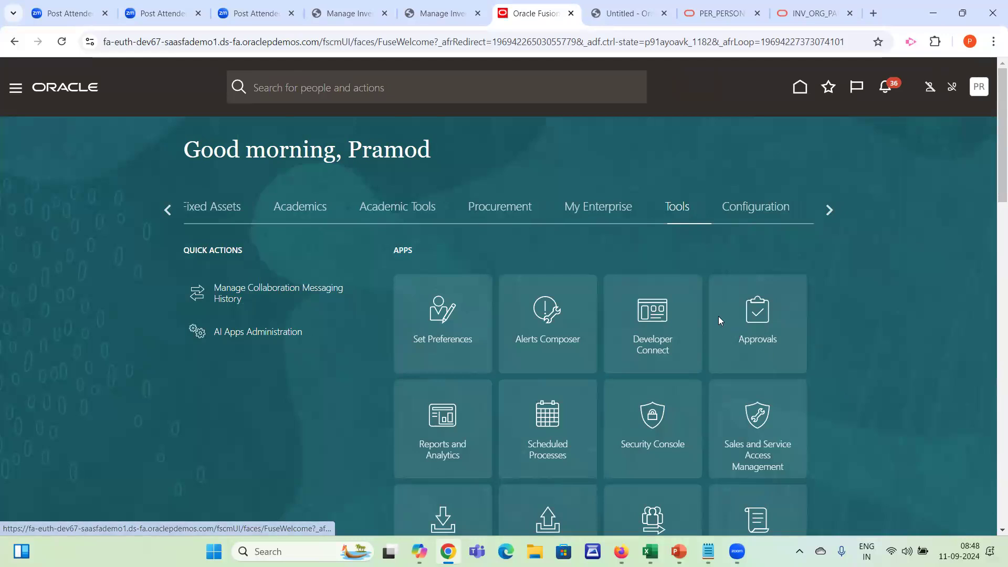
{"action": "left_click", "coordinate": [770, 287]}
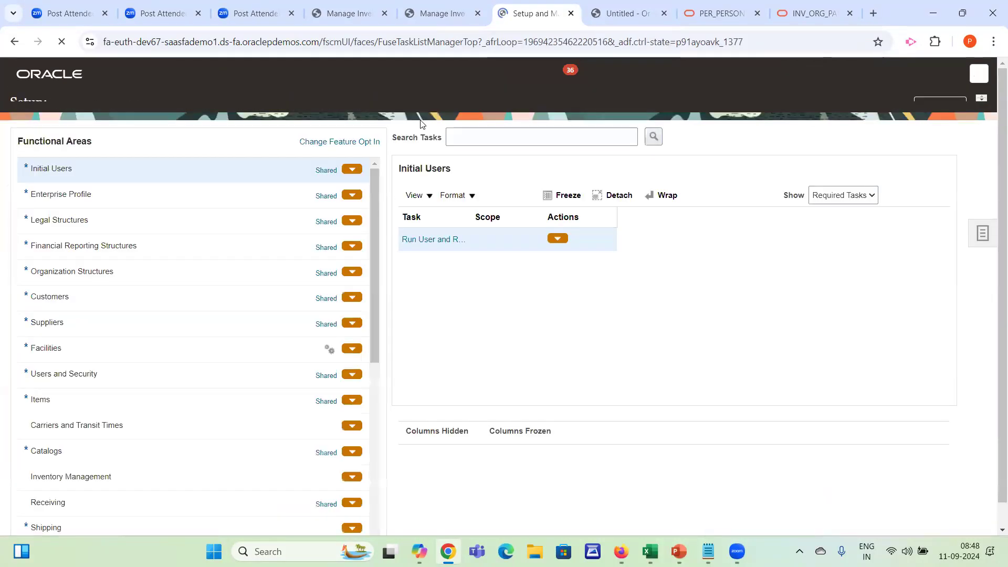
{"action": "left_click", "coordinate": [992, 257]}
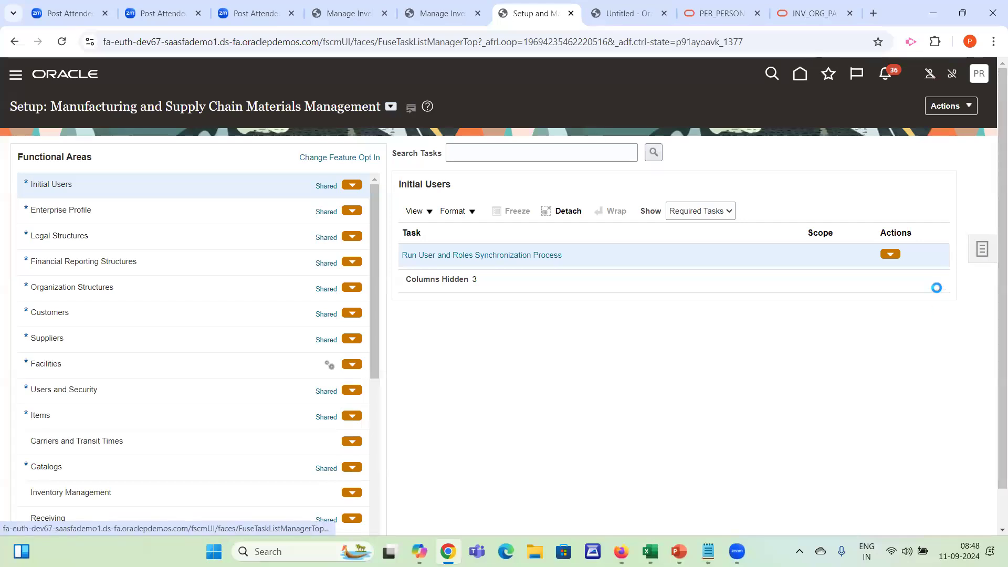
{"action": "left_click", "coordinate": [864, 256]}
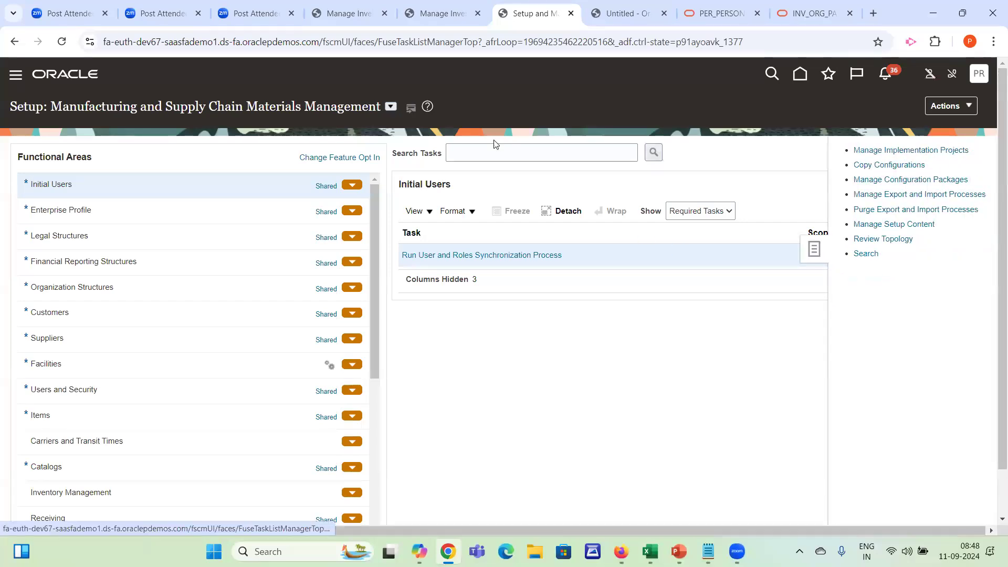
Check the available Data Type options for the Employee in Charge segment on the Create Segment page
{"action": "left_click", "coordinate": [441, 13]}
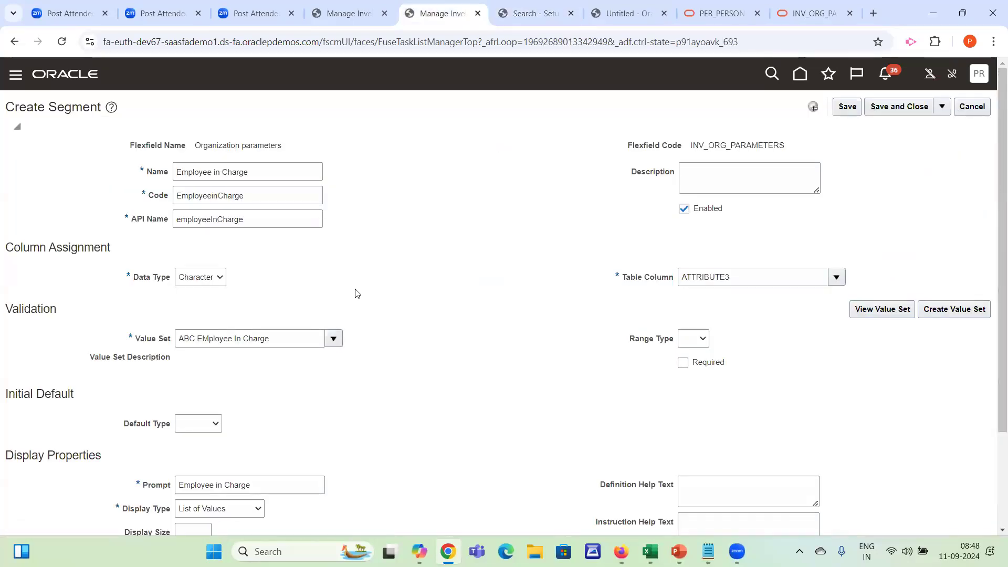
{"action": "left_click", "coordinate": [210, 283]}
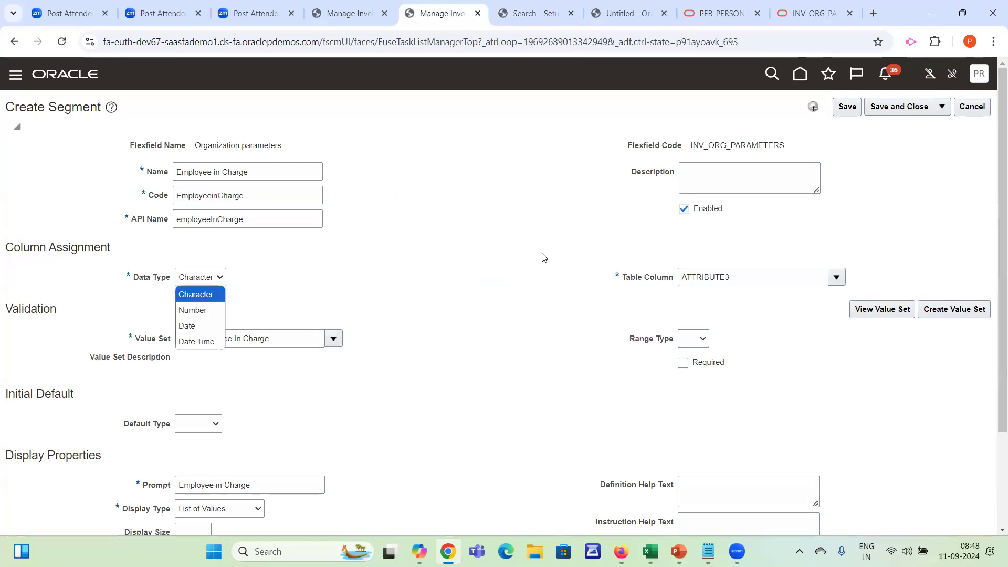
{"action": "left_click", "coordinate": [556, 322]}
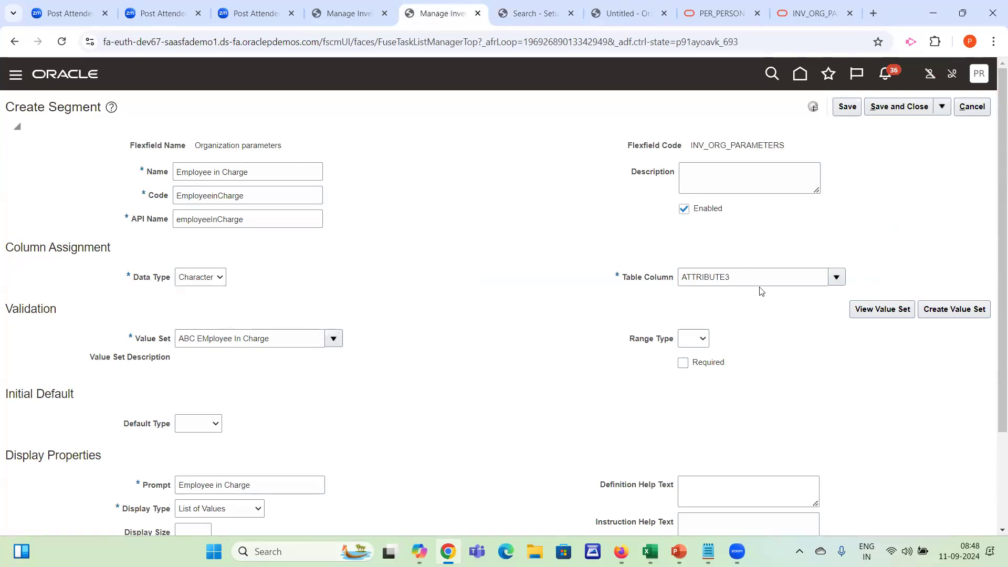
Search the setup tasks for mana%inven%Value and try to open Manage Inventory Value Sets
{"action": "left_click", "coordinate": [525, 13]}
{"action": "left_click", "coordinate": [223, 148]}
{"action": "type", "text": "mana%o"}
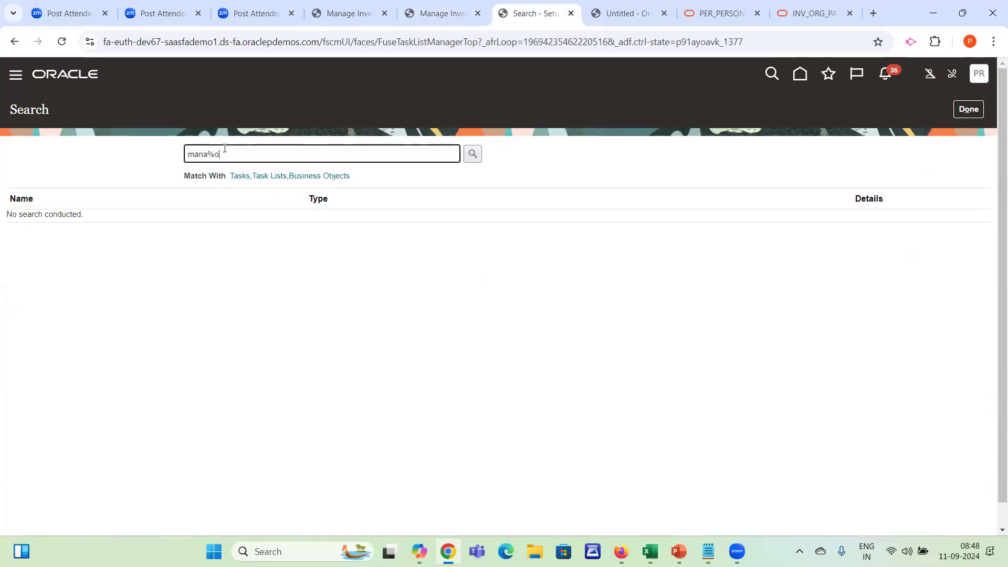
{"action": "key", "text": "BackSpace"}
{"action": "type", "text": "inven%Value"}
{"action": "key", "text": "Return"}
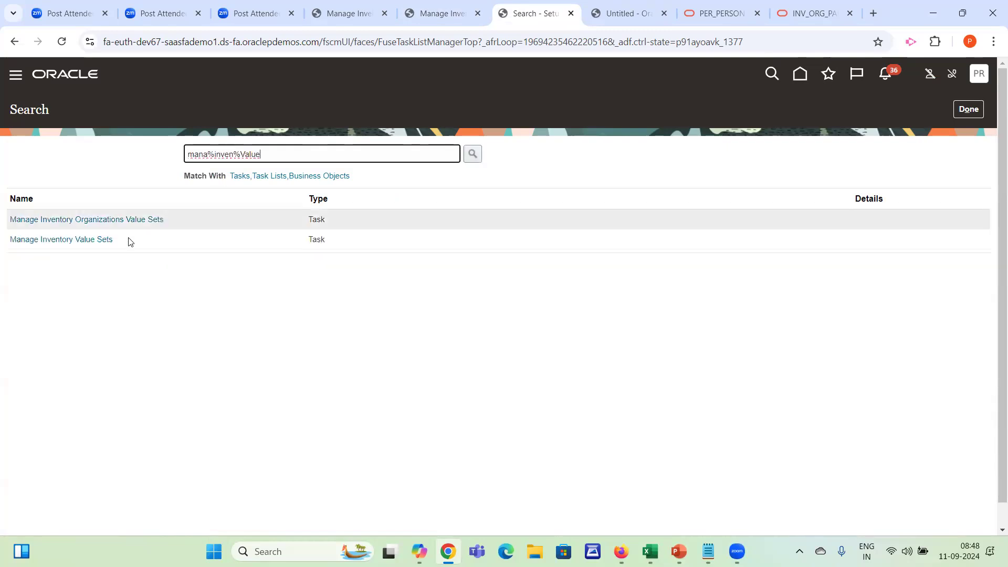
{"action": "left_click", "coordinate": [101, 240]}
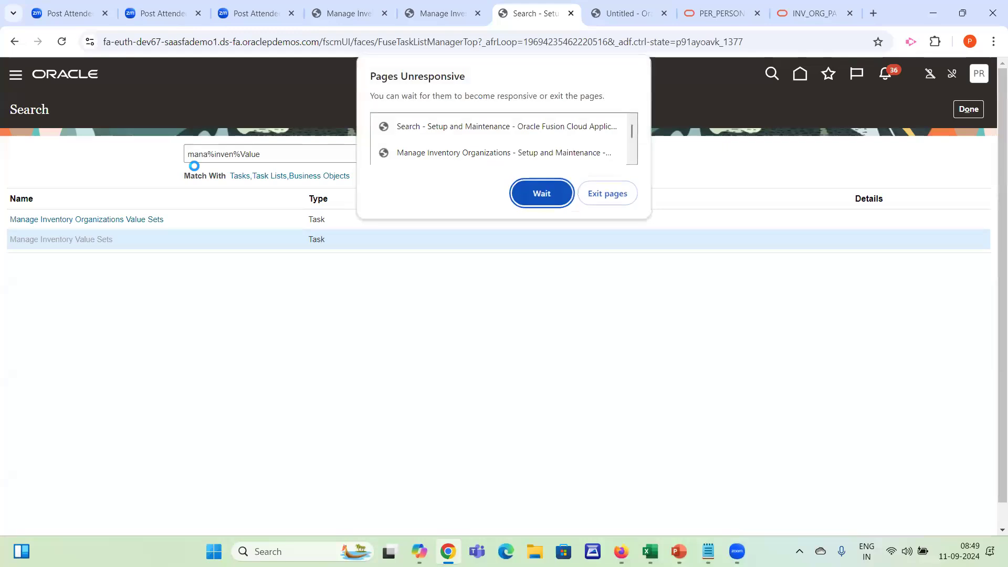
{"action": "left_click", "coordinate": [542, 194]}
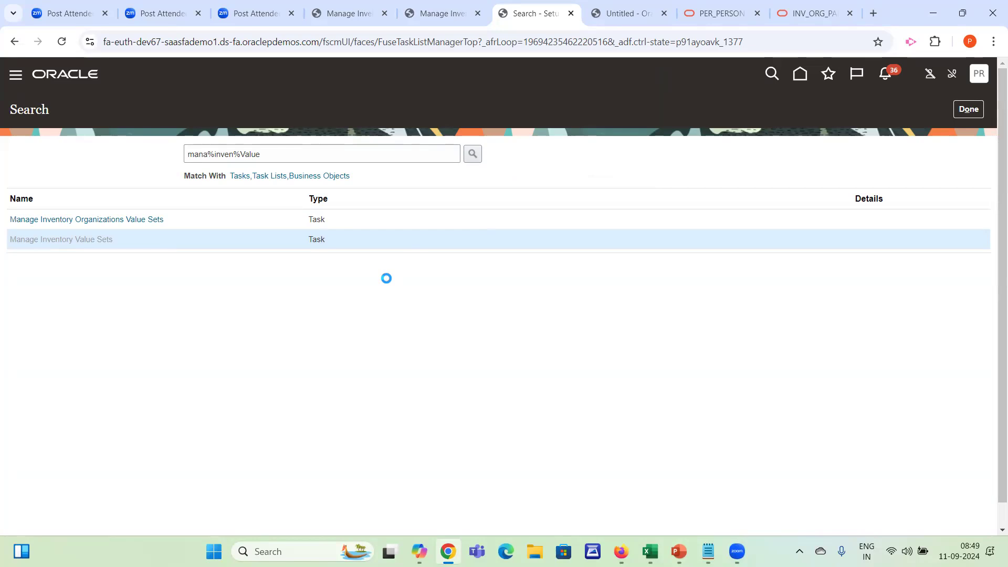
{"action": "left_click", "coordinate": [442, 14]}
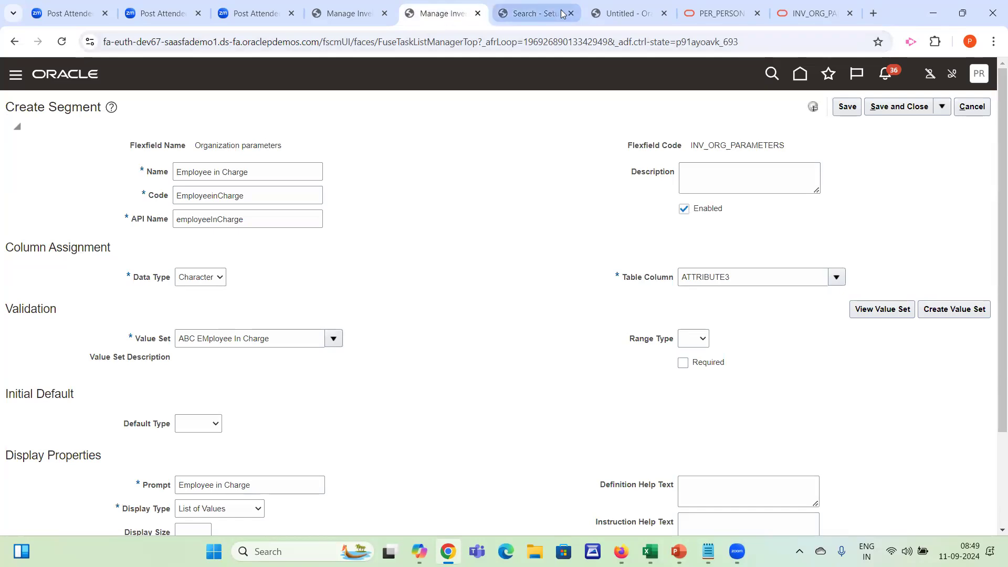
{"action": "left_click", "coordinate": [535, 14]}
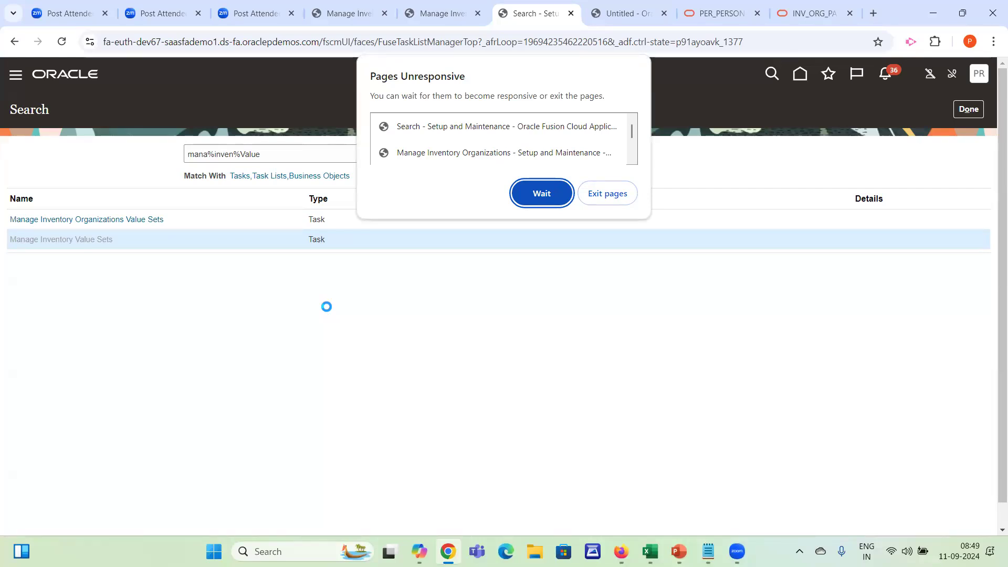
{"action": "left_click", "coordinate": [528, 190]}
{"action": "left_click", "coordinate": [441, 13]}
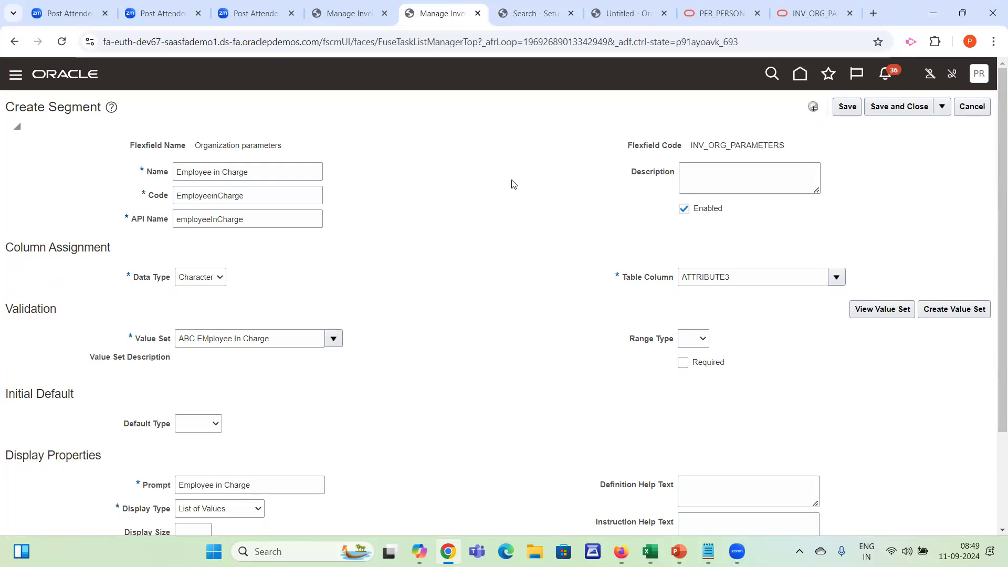
Try to reload the Create Segment page and the setup task search page
{"action": "left_click", "coordinate": [405, 41]}
{"action": "key", "text": "Return"}
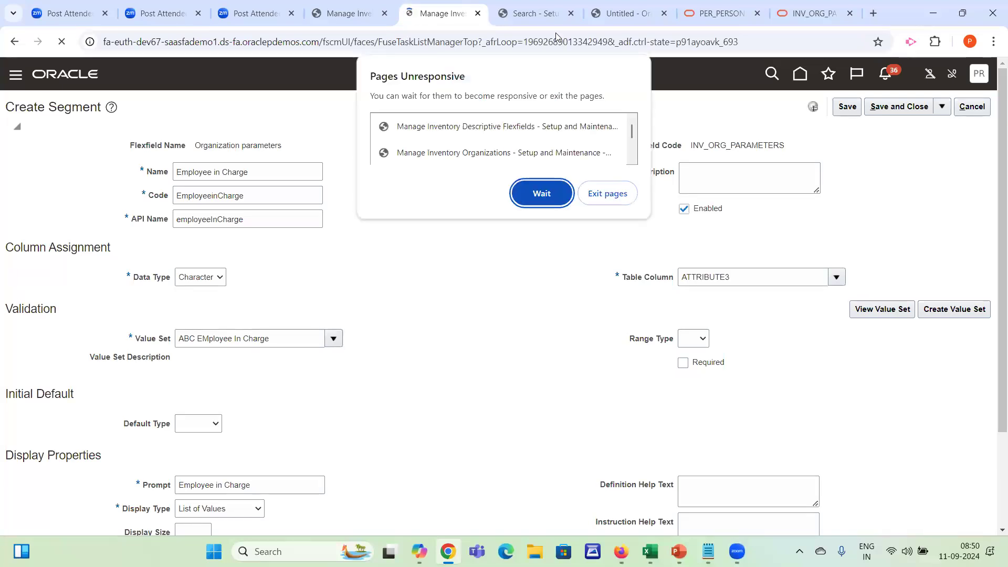
{"action": "left_click", "coordinate": [540, 194]}
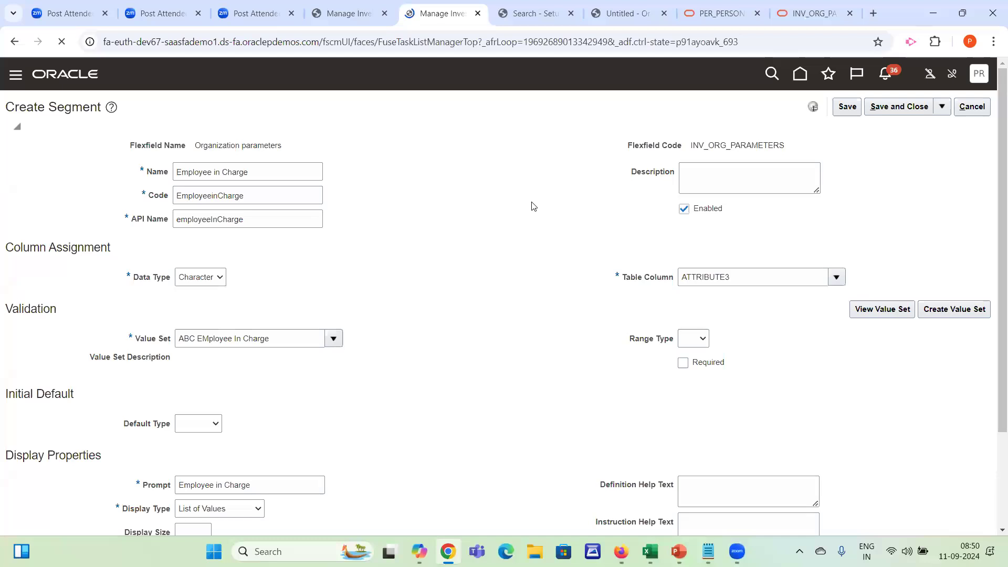
{"action": "left_click", "coordinate": [532, 15]}
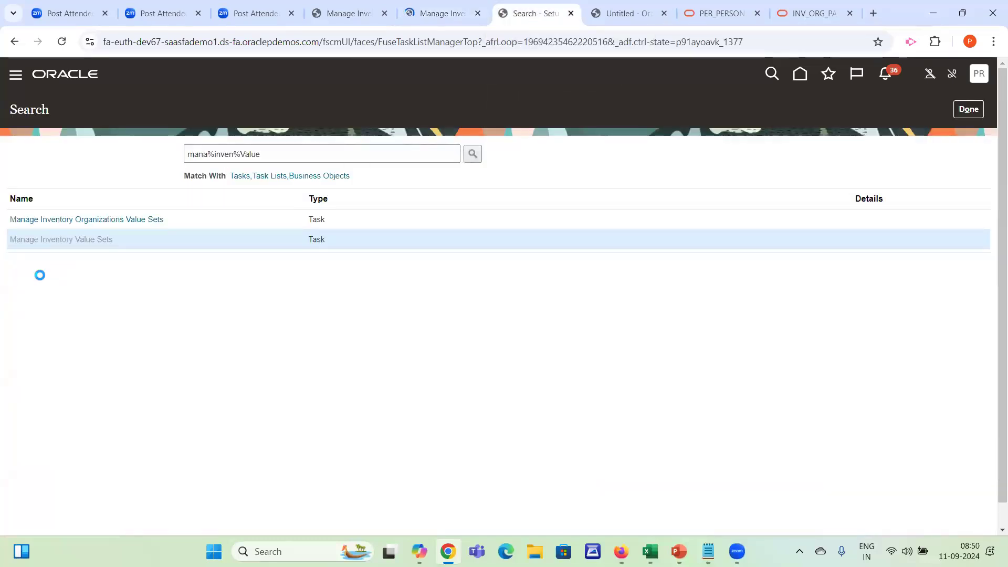
{"action": "left_click", "coordinate": [304, 44]}
{"action": "key", "text": "Return"}
{"action": "left_click", "coordinate": [444, 13]}
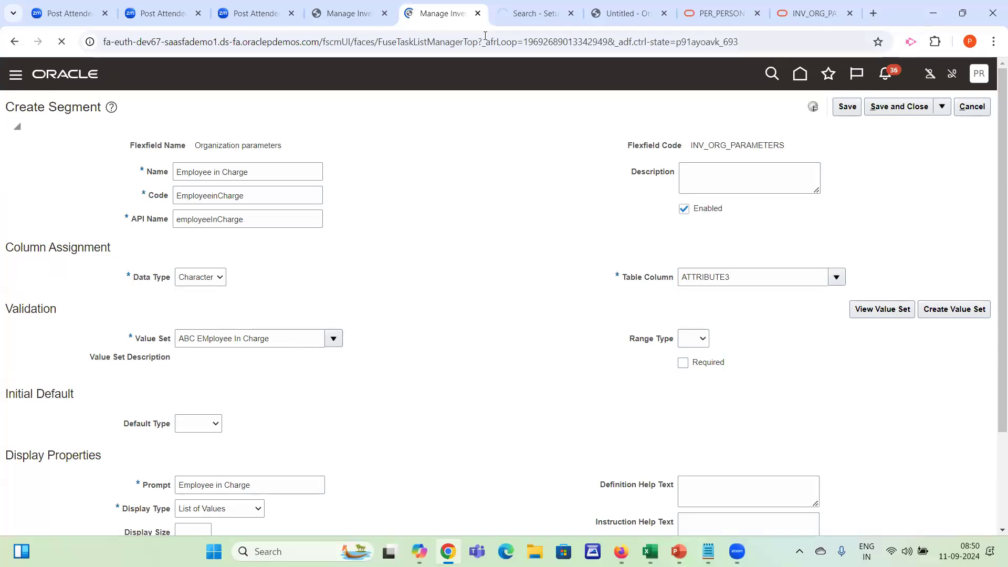
{"action": "left_click", "coordinate": [518, 14]}
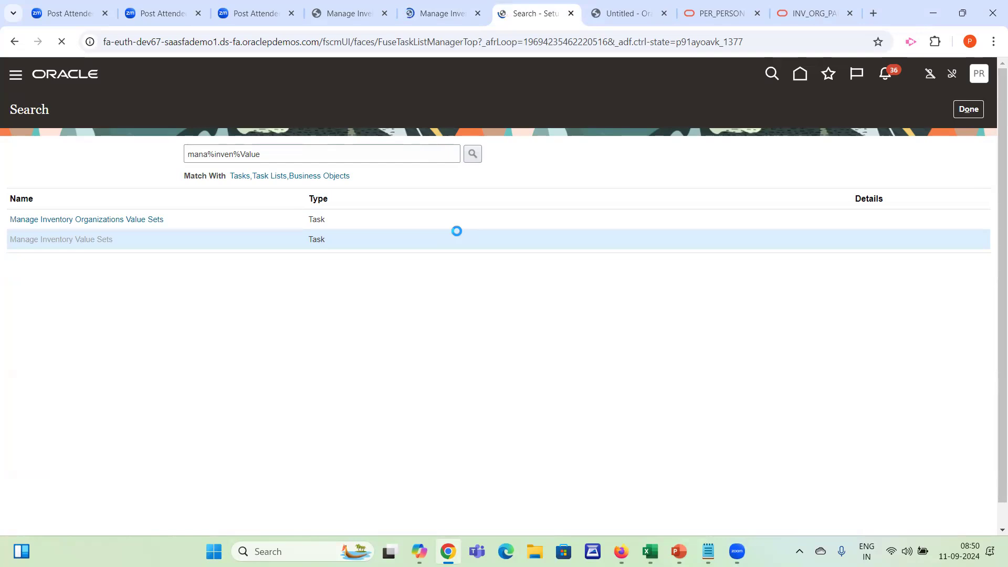
{"action": "left_click", "coordinate": [437, 7]}
{"action": "left_click", "coordinate": [525, 8]}
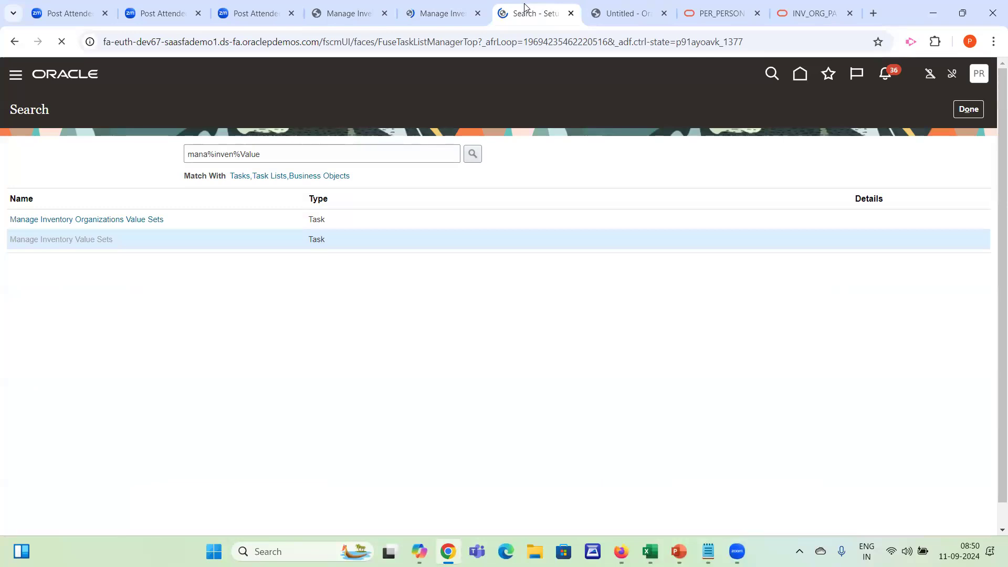
Try to reload the blank Manage Inventory Organizations page
{"action": "left_click", "coordinate": [344, 14]}
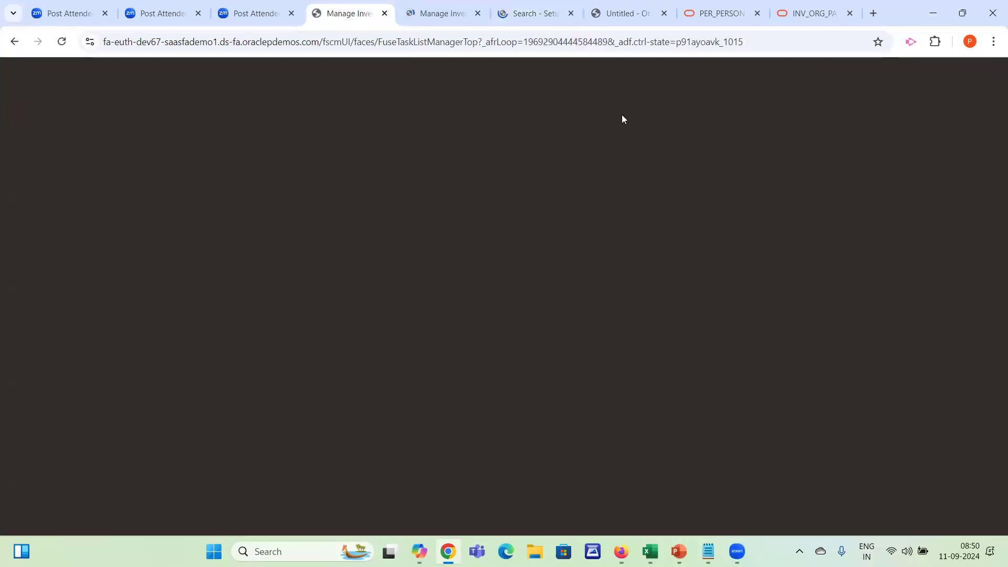
{"action": "left_click", "coordinate": [511, 40]}
{"action": "key", "text": "Return"}
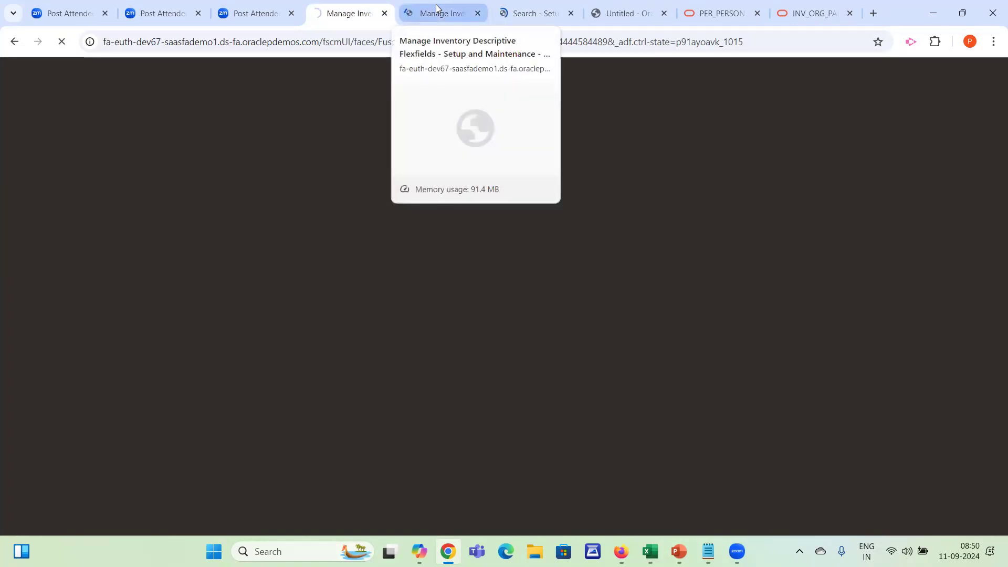
{"action": "left_click_drag", "start_coordinate": [322, 42], "coordinate": [61, 45]}
{"action": "key", "text": "ctrl+c"}
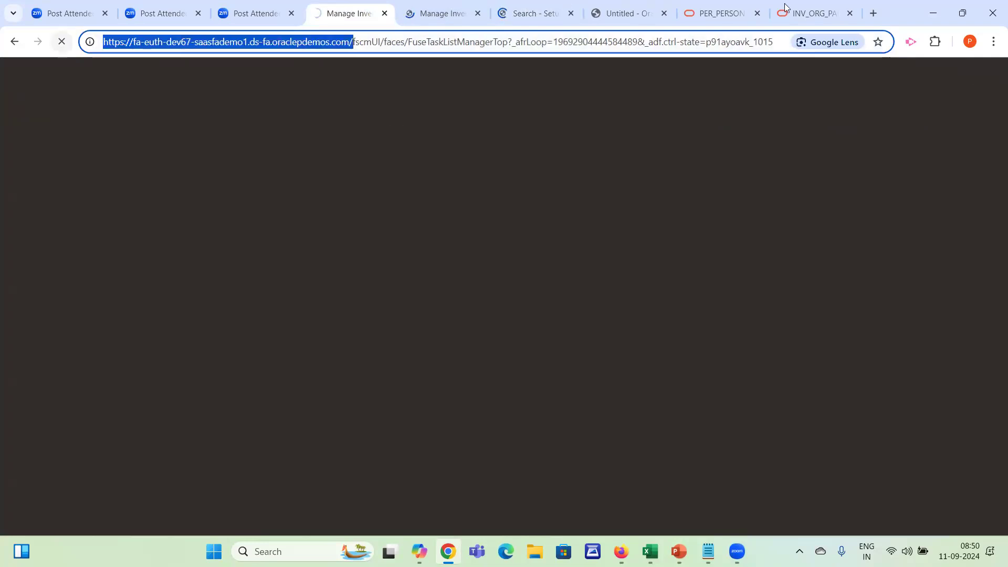
{"action": "left_click", "coordinate": [873, 13]}
{"action": "key", "text": "ctrl+v"}
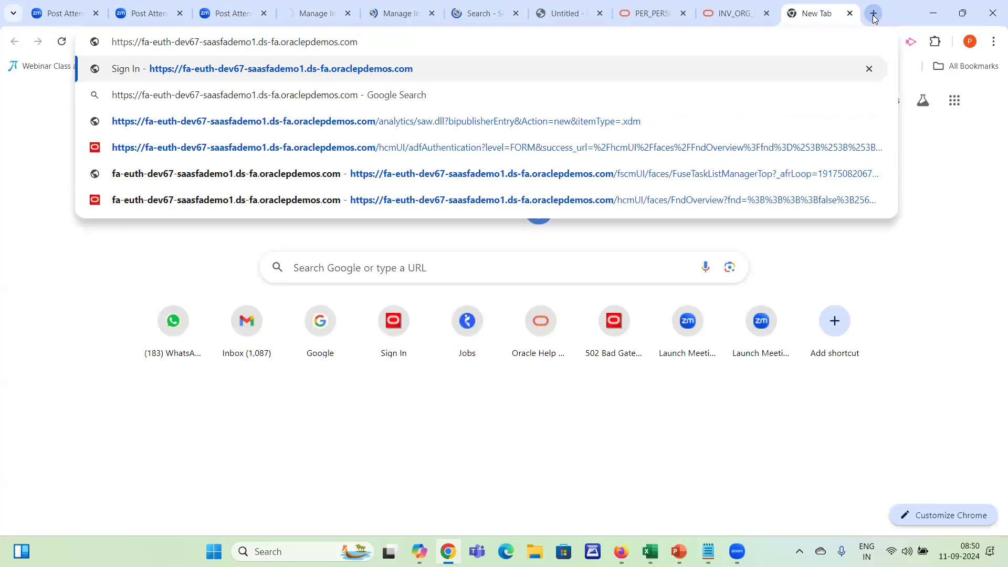
{"action": "key", "text": "Return"}
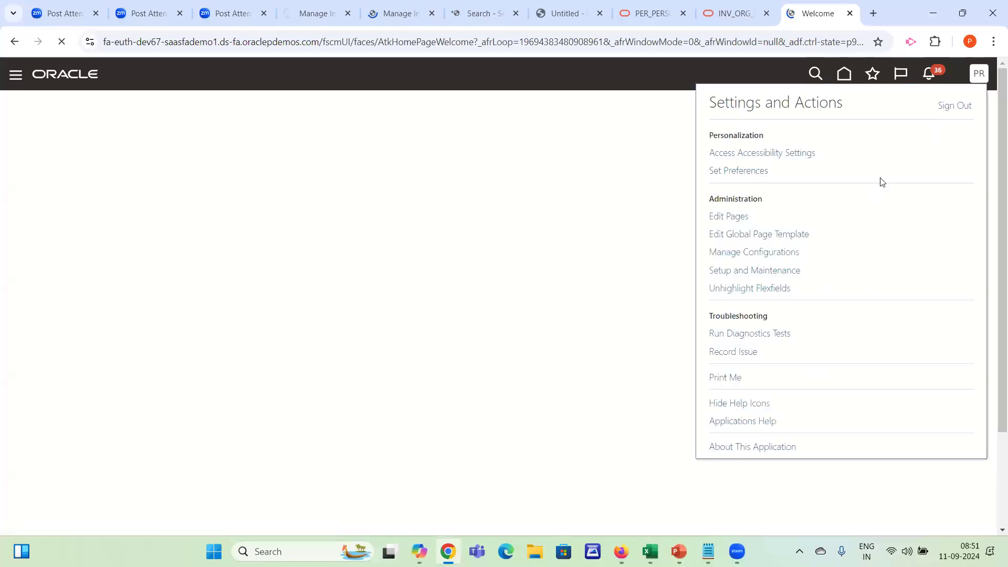
{"action": "left_click", "coordinate": [743, 274]}
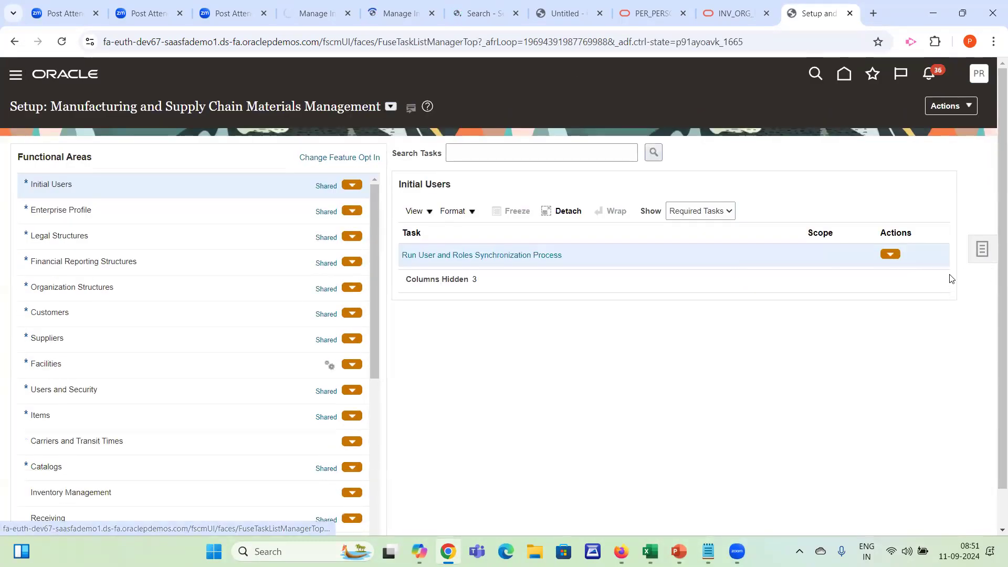
Search the setup tasks for mana%Inv%Des and open the Manage Inventory Descriptive Flexfields task
{"action": "left_click", "coordinate": [982, 250]}
{"action": "left_click", "coordinate": [871, 257]}
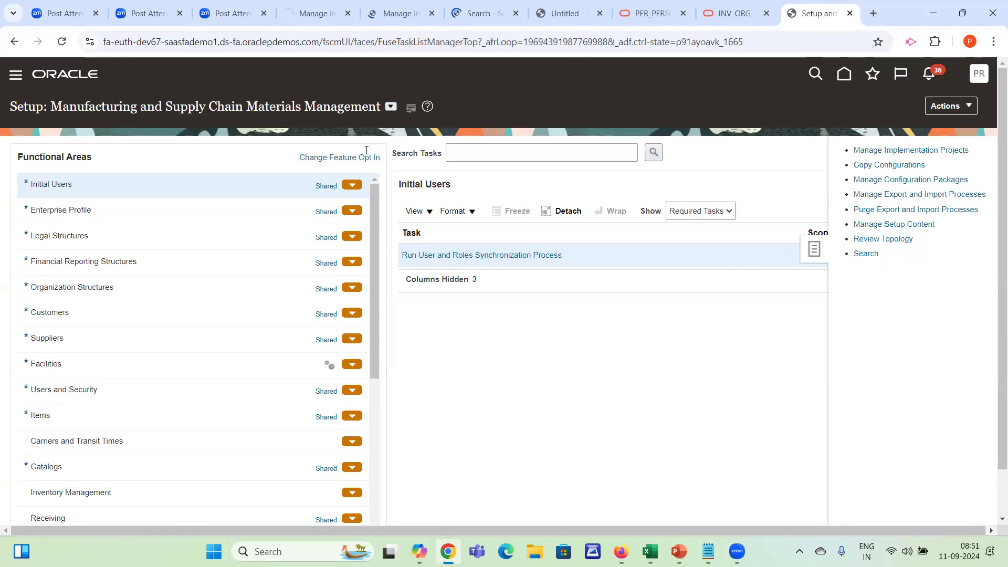
{"action": "type", "text": "mana%"}
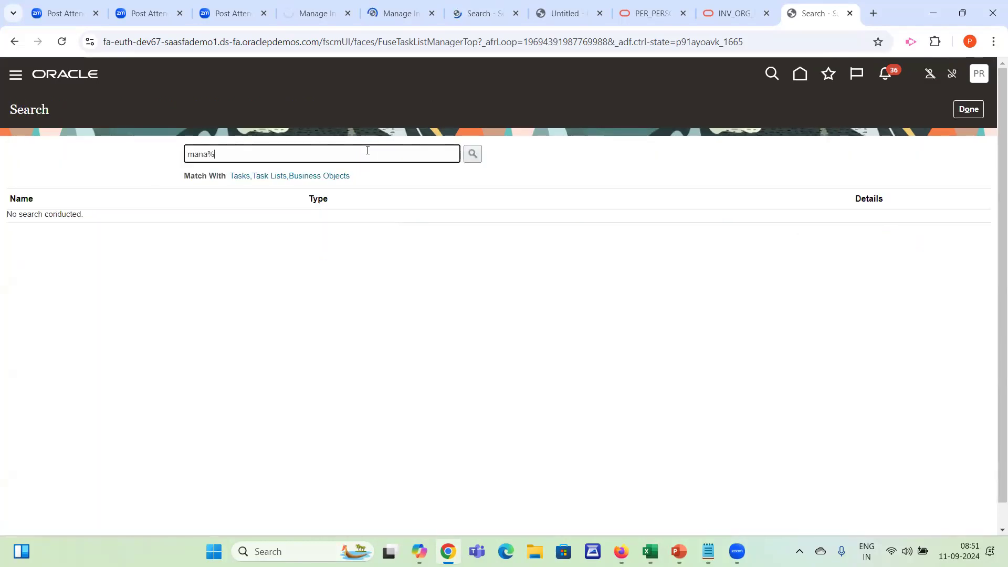
{"action": "type", "text": "invn%"}
{"action": "type", "text": "%Invn%"}
{"action": "key", "text": "BackSpace"}
{"action": "key", "text": "BackSpace"}
{"action": "type", "text": "%"}
{"action": "key", "text": "Return"}
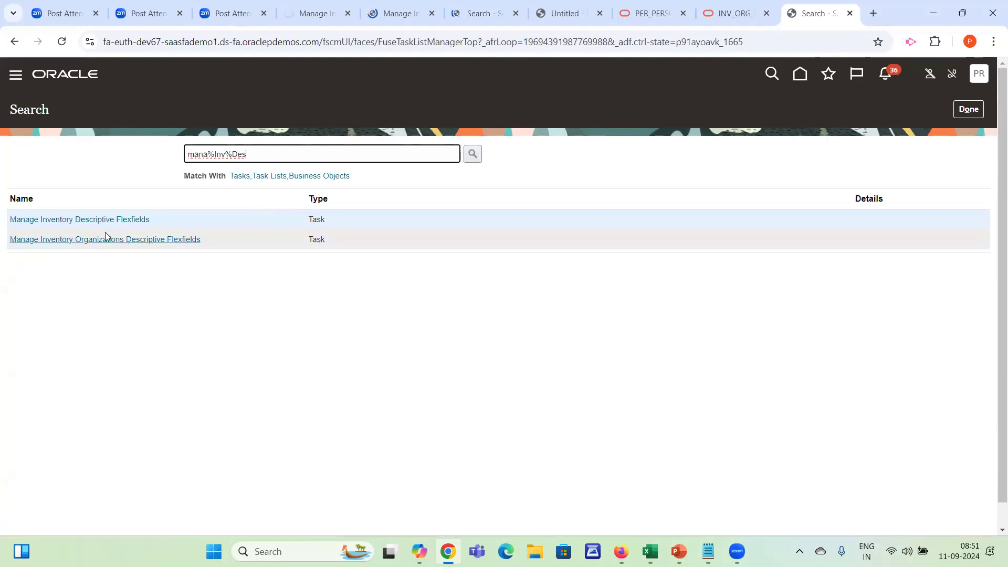
{"action": "left_click", "coordinate": [65, 220]}
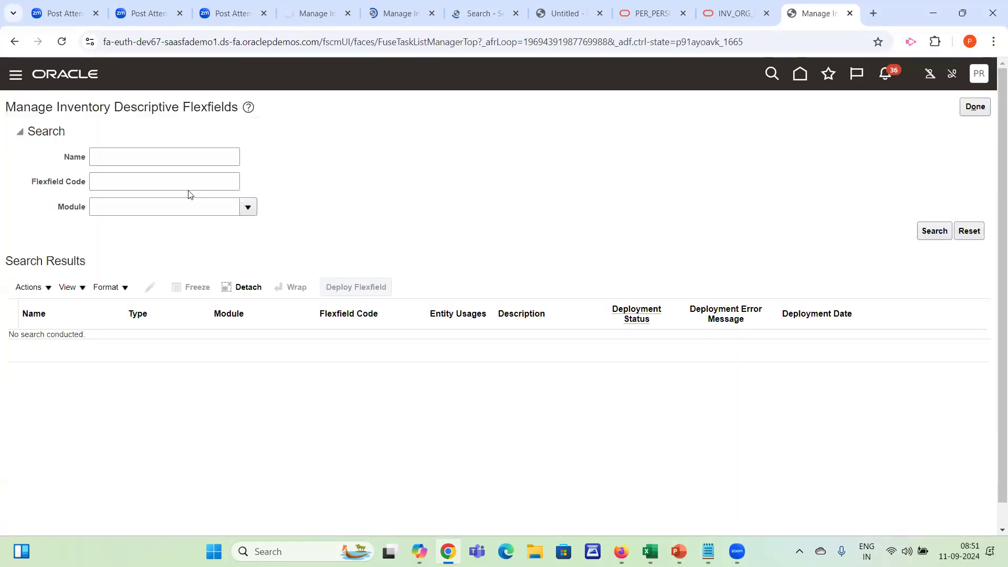
Find the Organization parameters flexfield with the name filter %Org% and open it for editing
{"action": "left_click", "coordinate": [112, 150]}
{"action": "type", "text": "%Org%"}
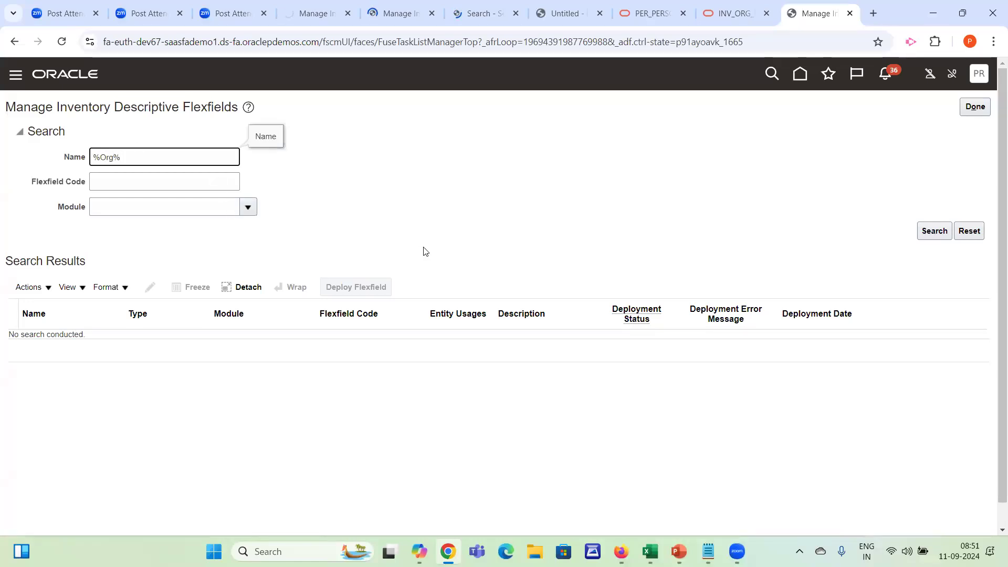
{"action": "left_click", "coordinate": [933, 233]}
{"action": "left_click", "coordinate": [932, 234]}
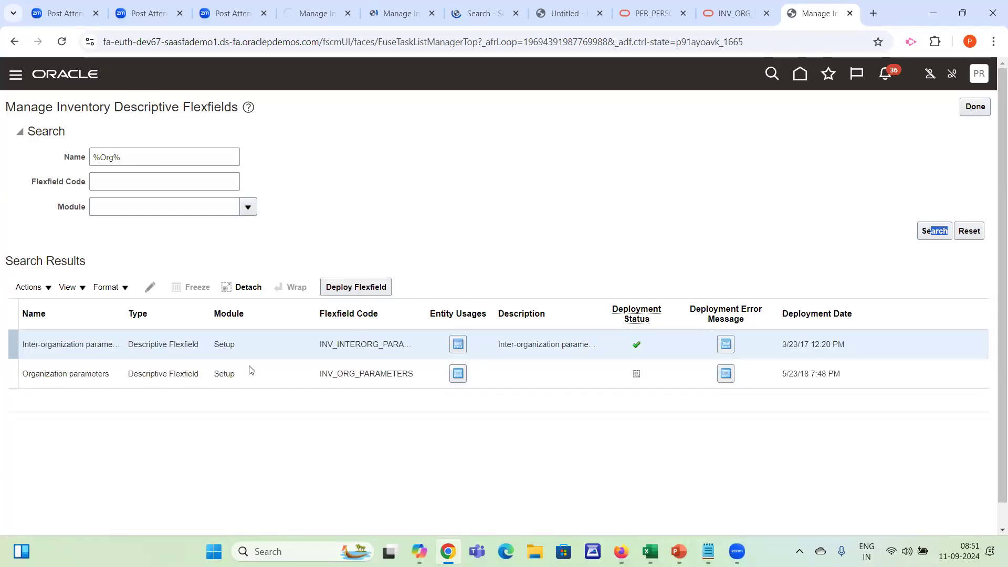
{"action": "left_click", "coordinate": [189, 370]}
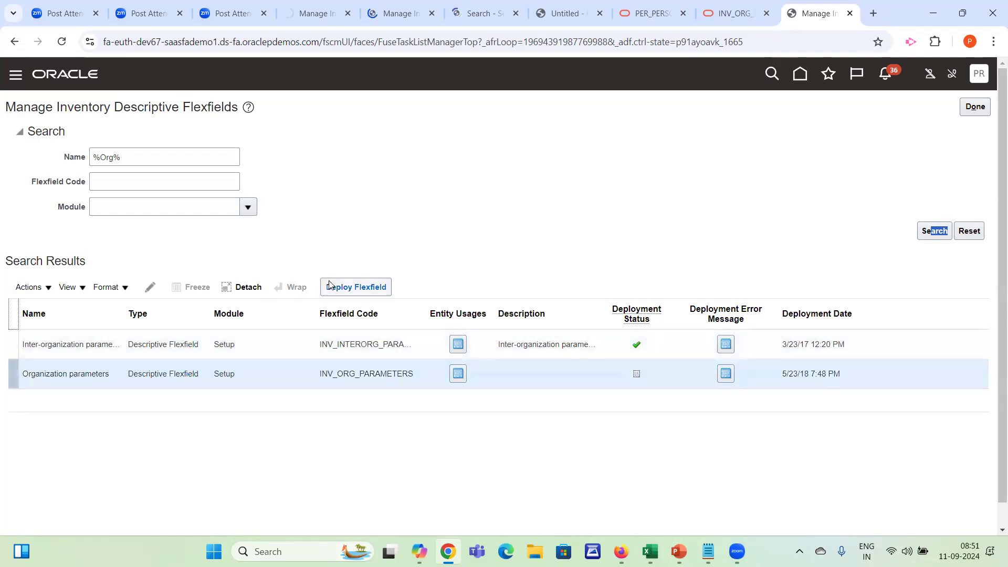
{"action": "left_click", "coordinate": [149, 287]}
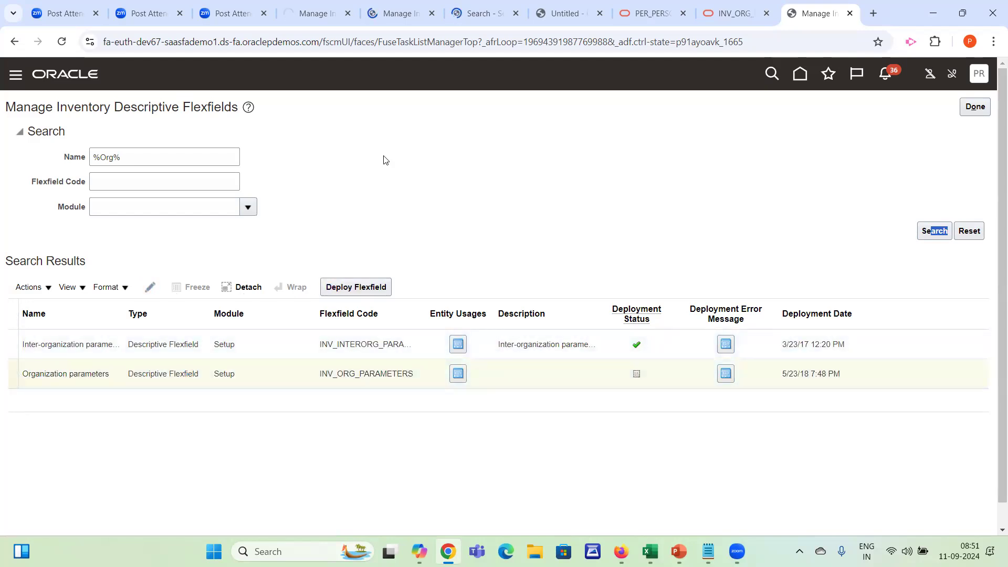
{"action": "left_click", "coordinate": [178, 379]}
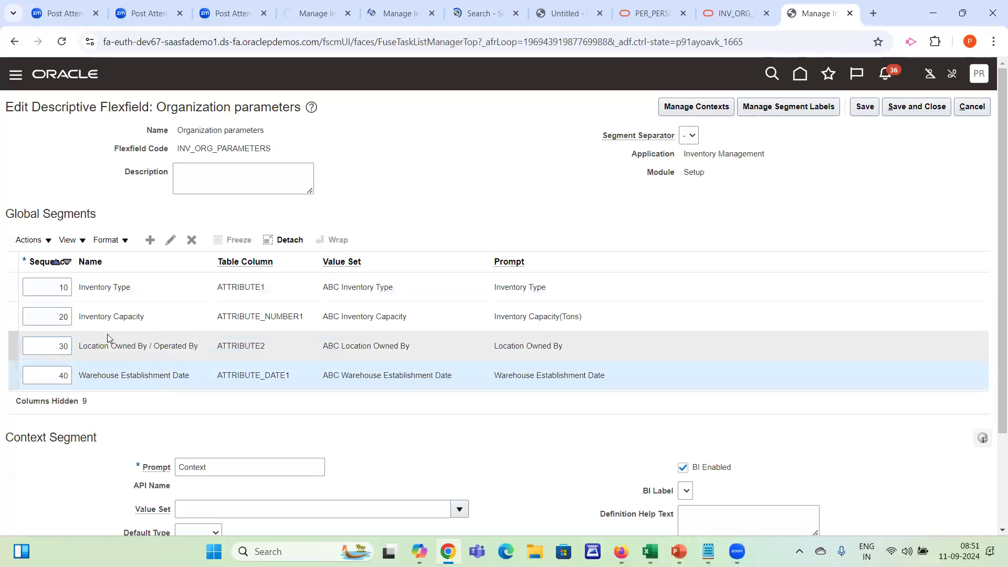
Create a new global segment for the Organization parameters flexfield and name it Employee in Charge
{"action": "left_click", "coordinate": [150, 239]}
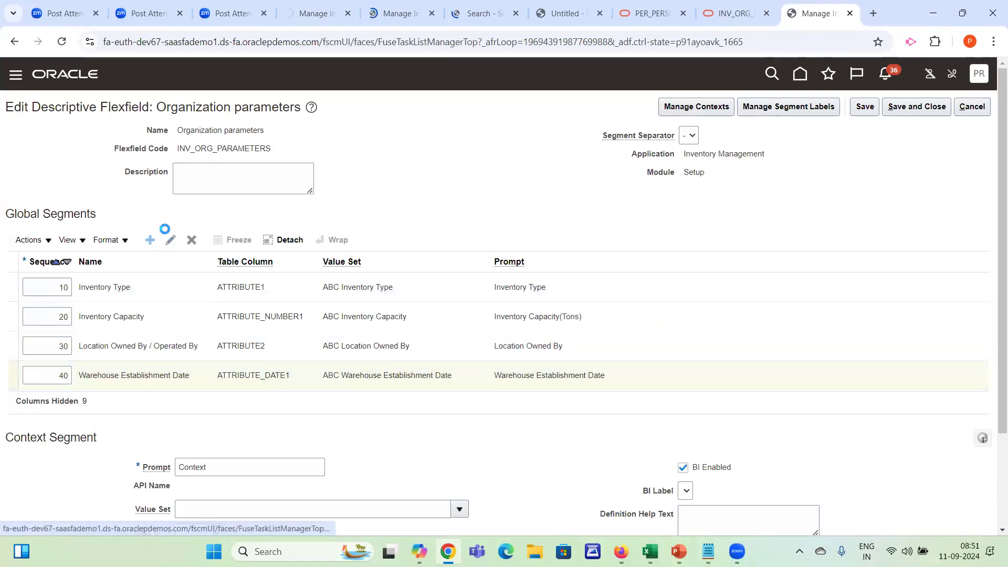
{"action": "left_click", "coordinate": [240, 173]}
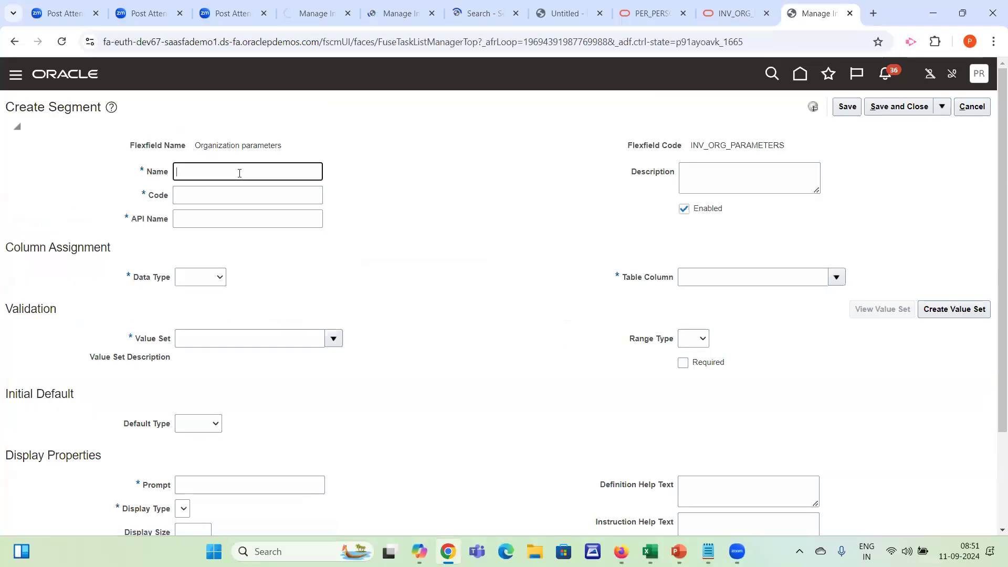
{"action": "type", "text": "Emplo"}
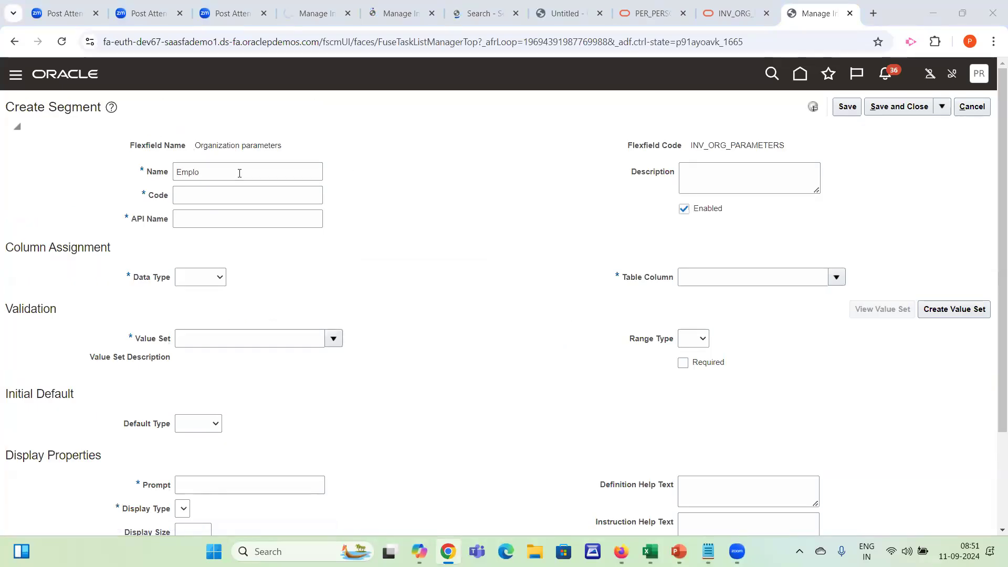
{"action": "key", "text": "alt+Tab"}
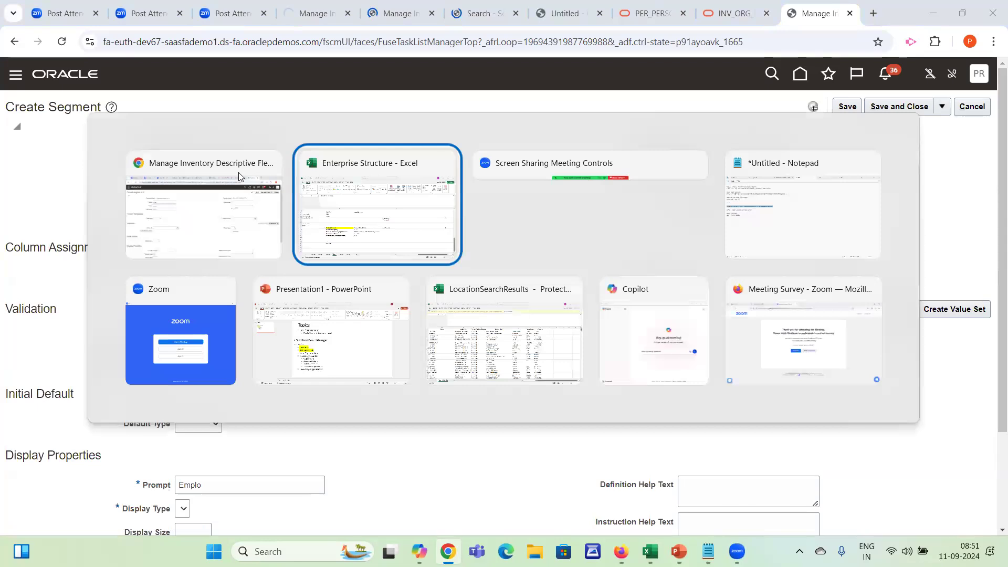
{"action": "key", "text": "ctrl+c"}
{"action": "double_click", "coordinate": [239, 173]}
{"action": "type", "text": "Employee in Charge"}
{"action": "key", "text": "Tab"}
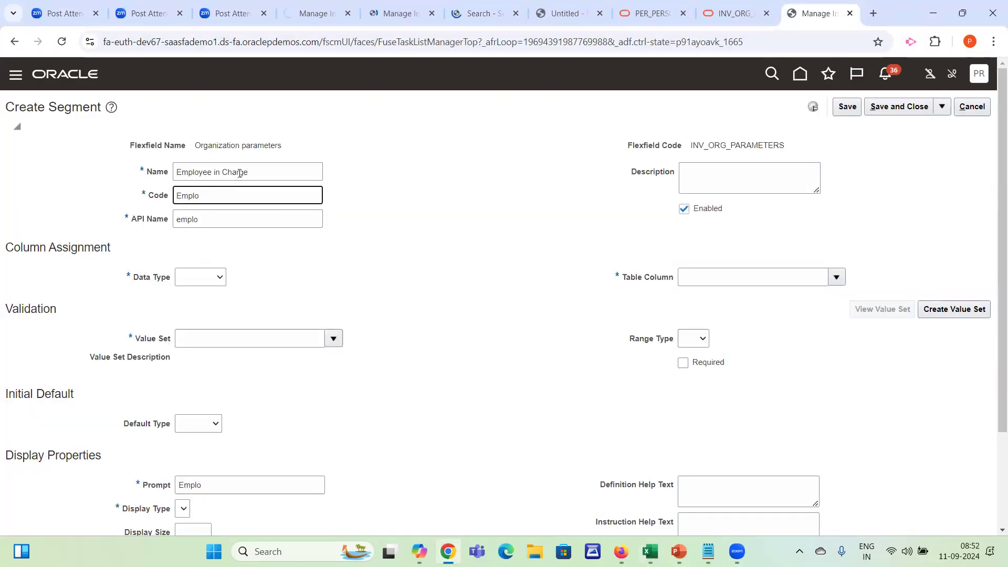
Set the segment's code to EMP_CHARGE, its data type to Character and its table column to ATTRIBUTE3
{"action": "type", "text": "EMP_CHARGE"}
{"action": "key", "text": "Tab"}
{"action": "key", "text": "Tab"}
{"action": "key", "text": "Tab"}
{"action": "key", "text": "Tab"}
{"action": "key", "text": "Tab"}
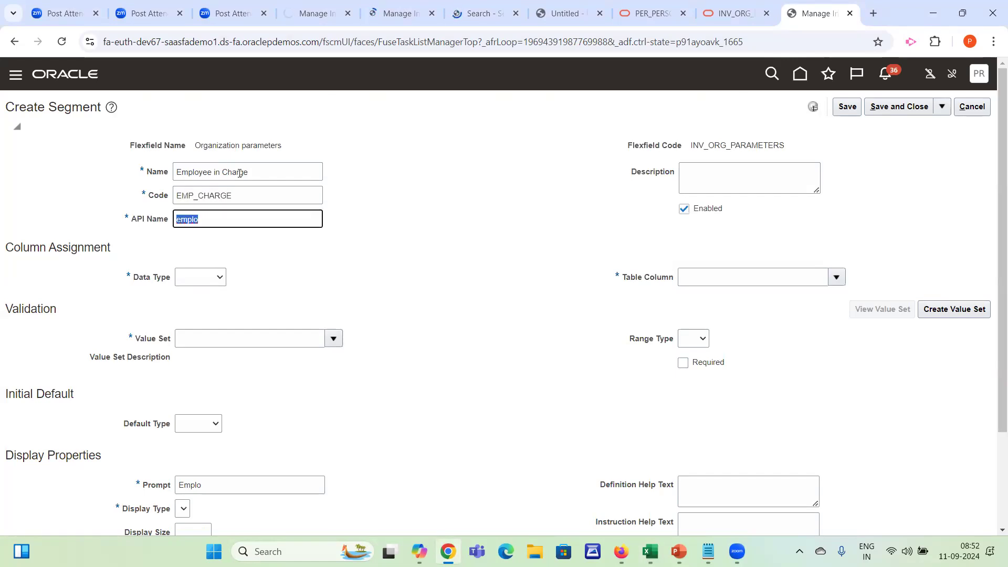
{"action": "key", "text": "shift+Tab"}
{"action": "key", "text": "Down"}
{"action": "key", "text": "Tab"}
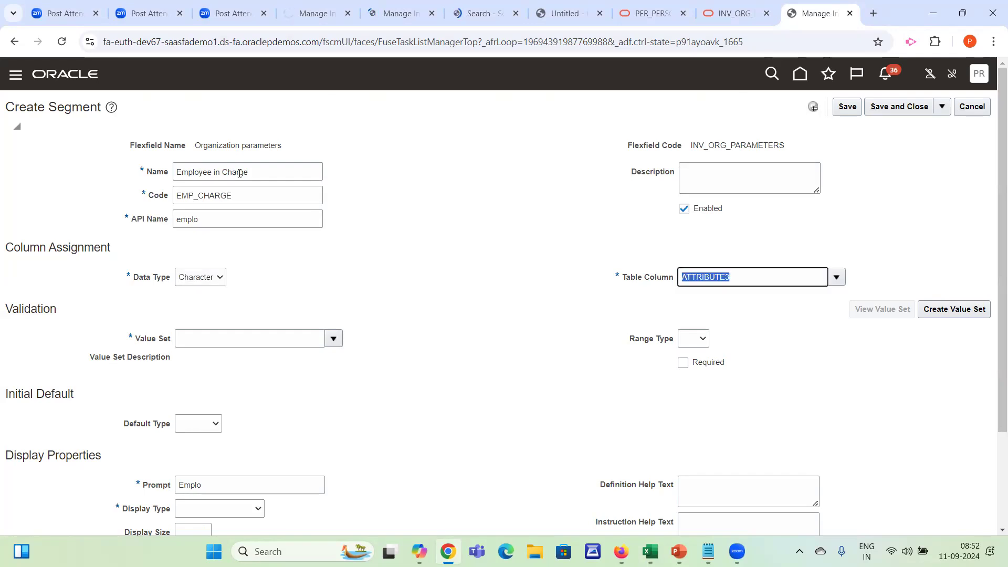
{"action": "key", "text": "Tab"}
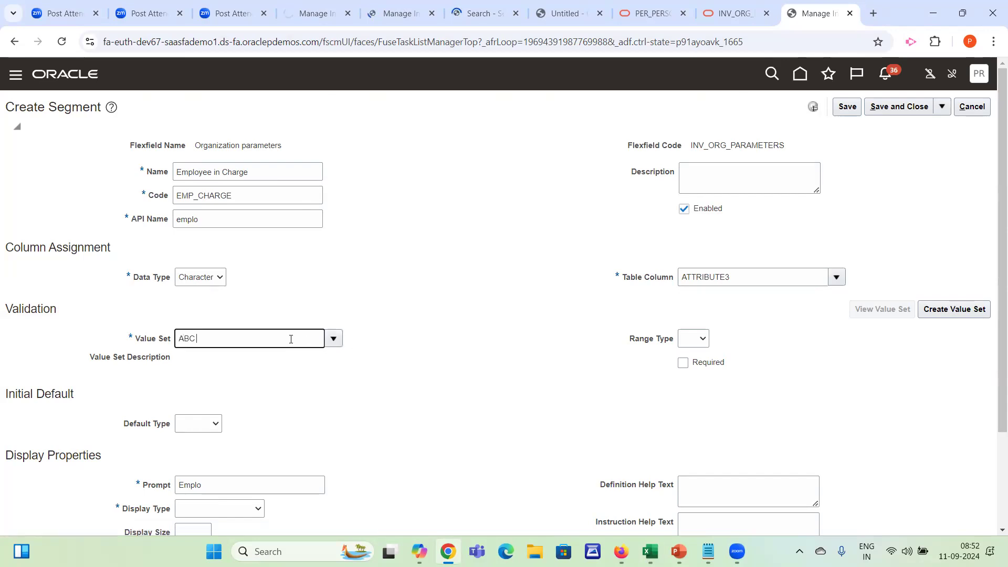
Find value sets matching ABC, assign ABC EMployee In Charge to the segment, and try to view that value set
{"action": "key", "text": "Tab"}
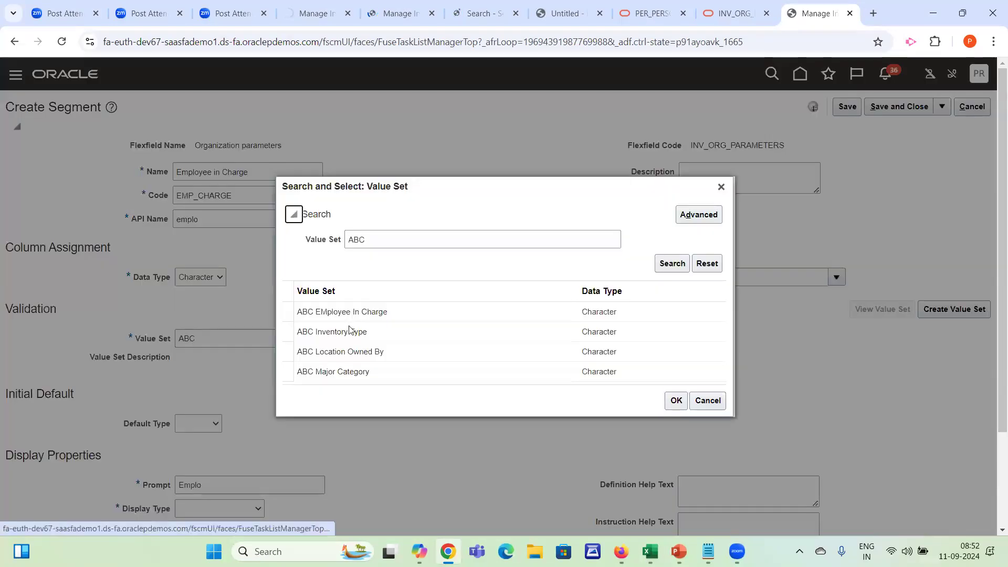
{"action": "left_click", "coordinate": [387, 312]}
{"action": "double_click", "coordinate": [386, 312]}
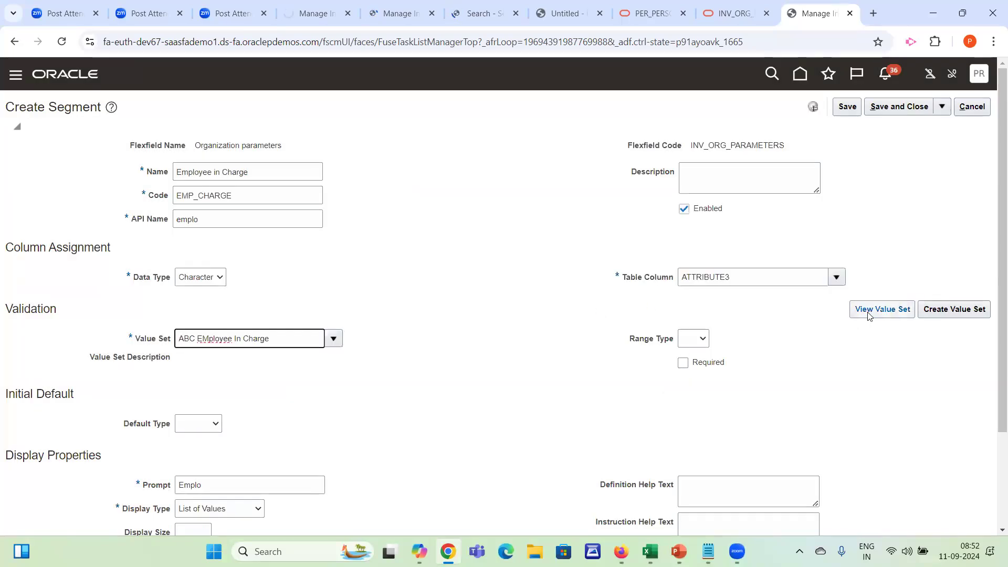
{"action": "left_click", "coordinate": [868, 314]}
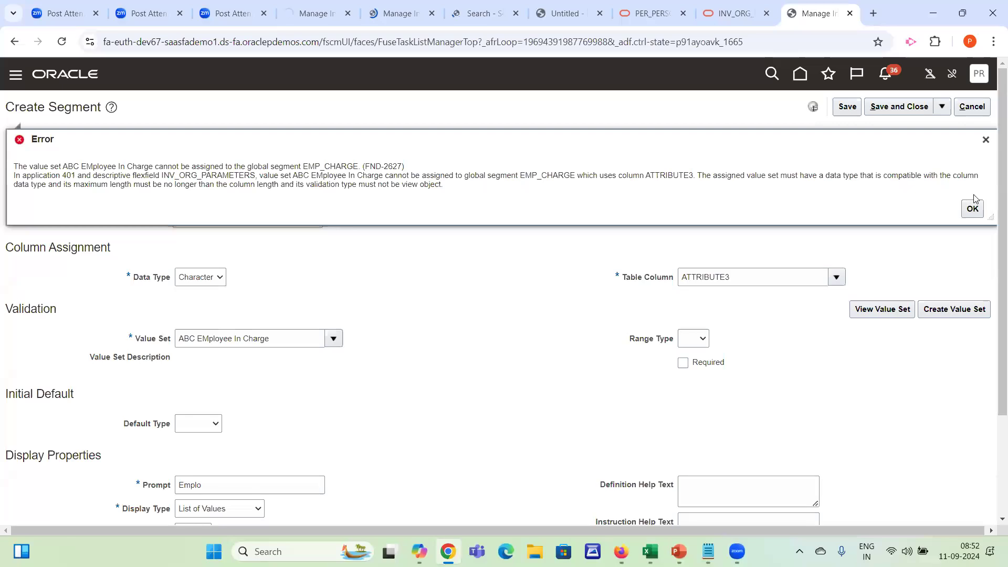
{"action": "left_click", "coordinate": [985, 140]}
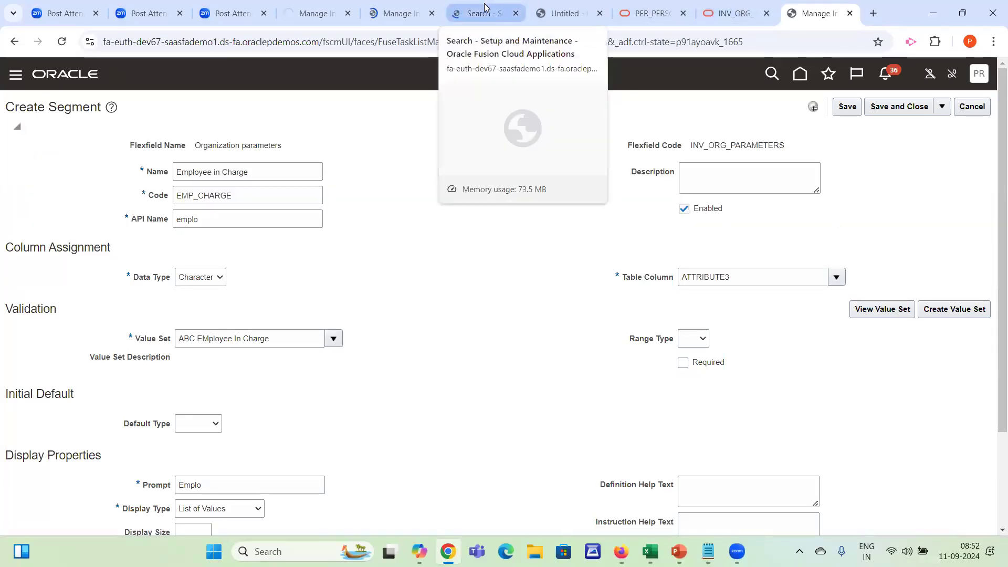
{"action": "left_click", "coordinate": [289, 340]}
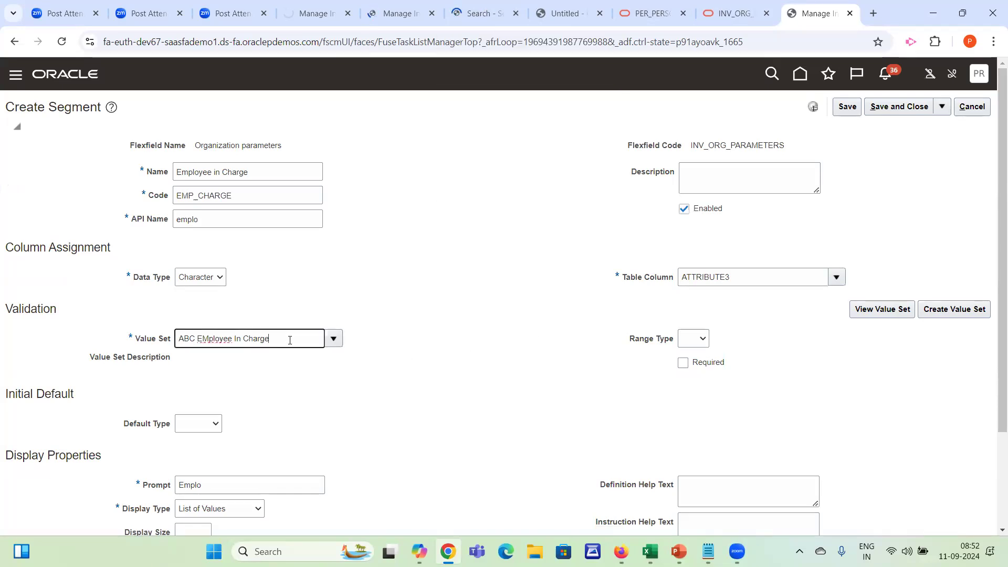
{"action": "left_click_drag", "start_coordinate": [289, 339], "coordinate": [156, 347]}
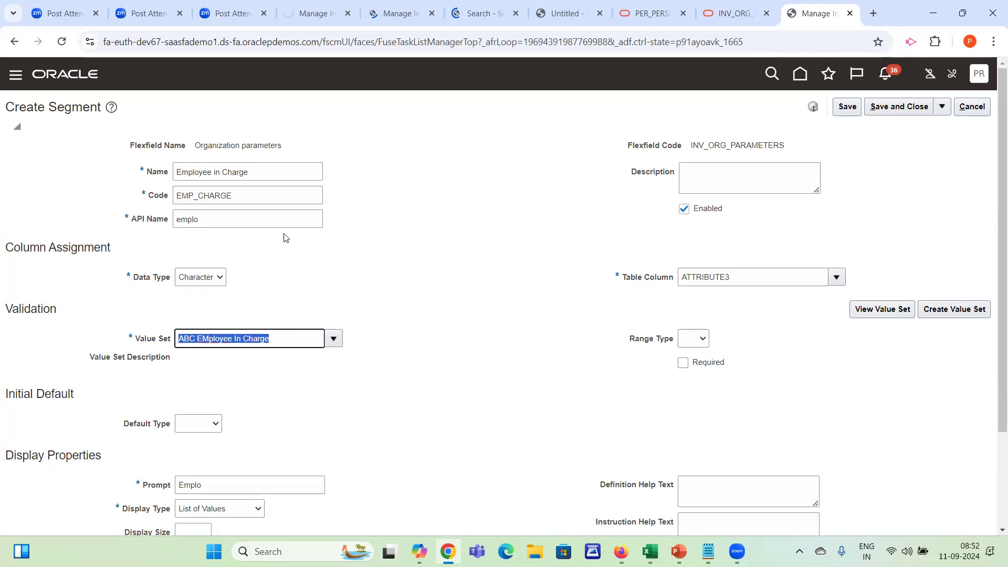
{"action": "left_click", "coordinate": [250, 204]}
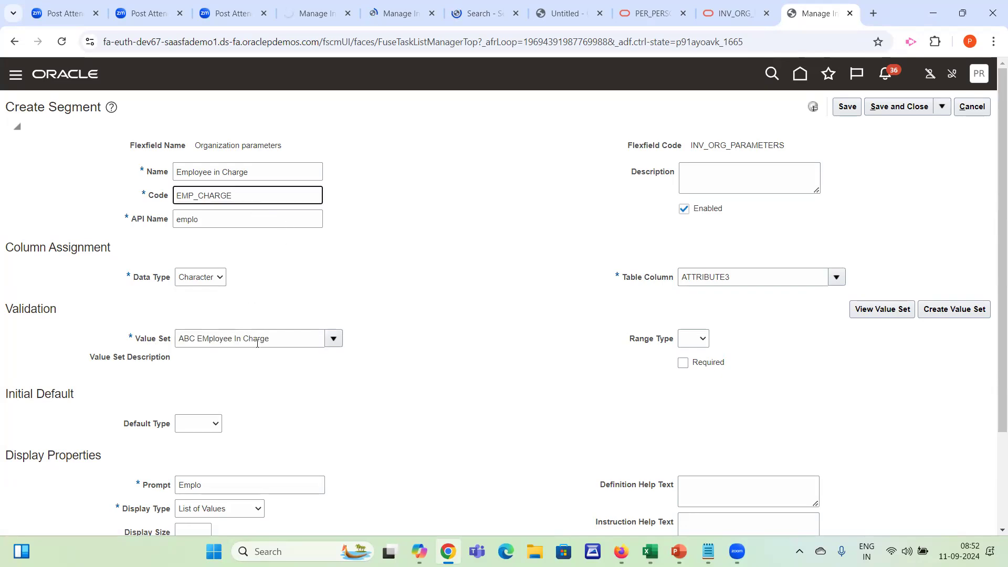
{"action": "left_click_drag", "start_coordinate": [274, 338], "coordinate": [119, 338]}
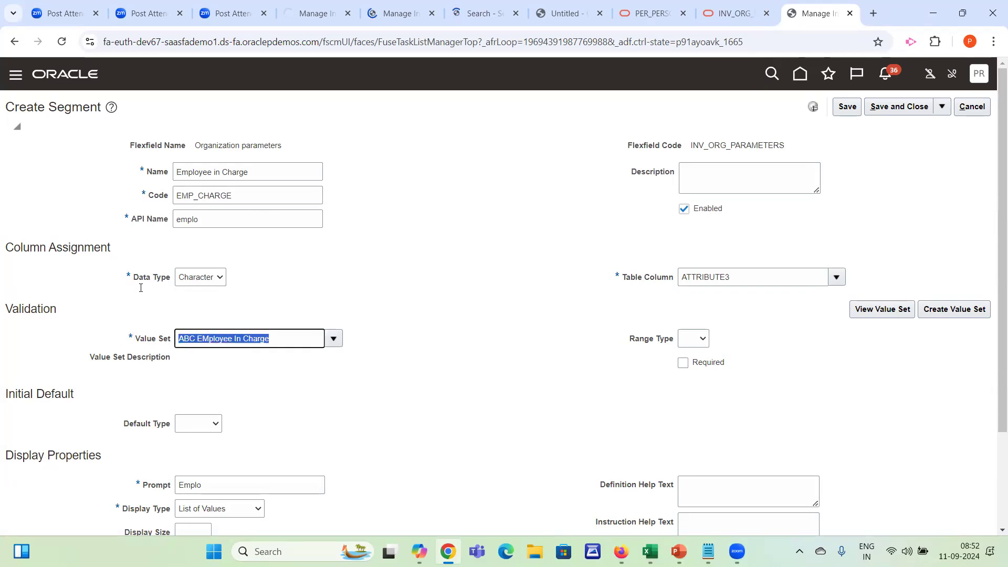
{"action": "left_click", "coordinate": [253, 195]}
{"action": "left_click_drag", "start_coordinate": [254, 196], "coordinate": [160, 198]}
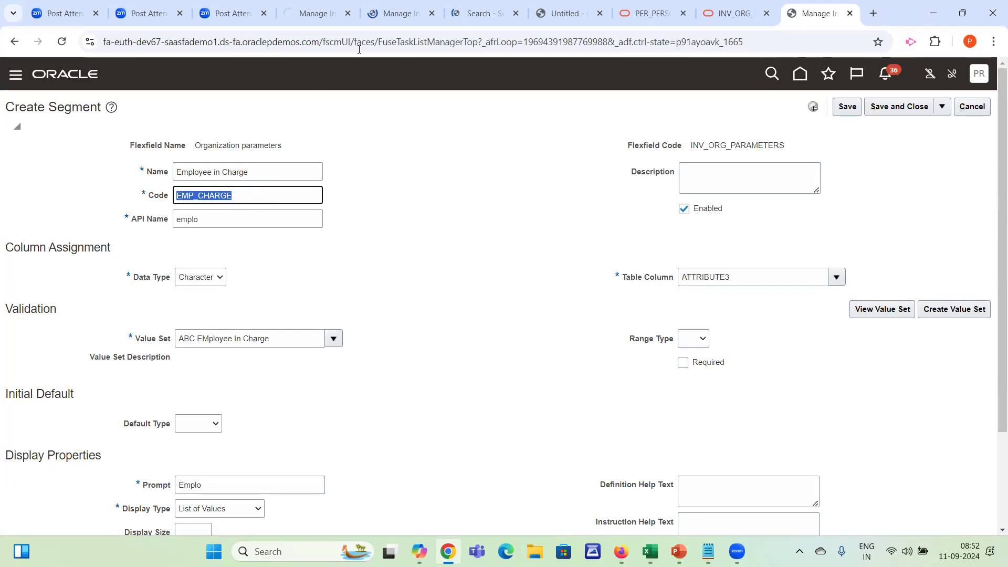
Duplicate the Create Segment browser tab and open the Setup and Maintenance task search page in the copy
{"action": "left_click", "coordinate": [479, 13]}
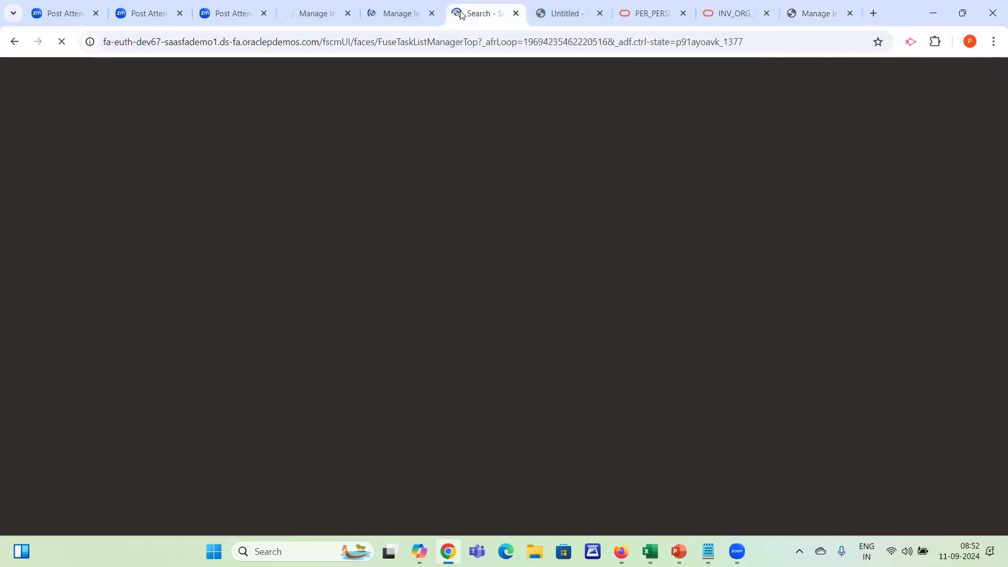
{"action": "left_click", "coordinate": [816, 13]}
{"action": "right_click", "coordinate": [816, 13]}
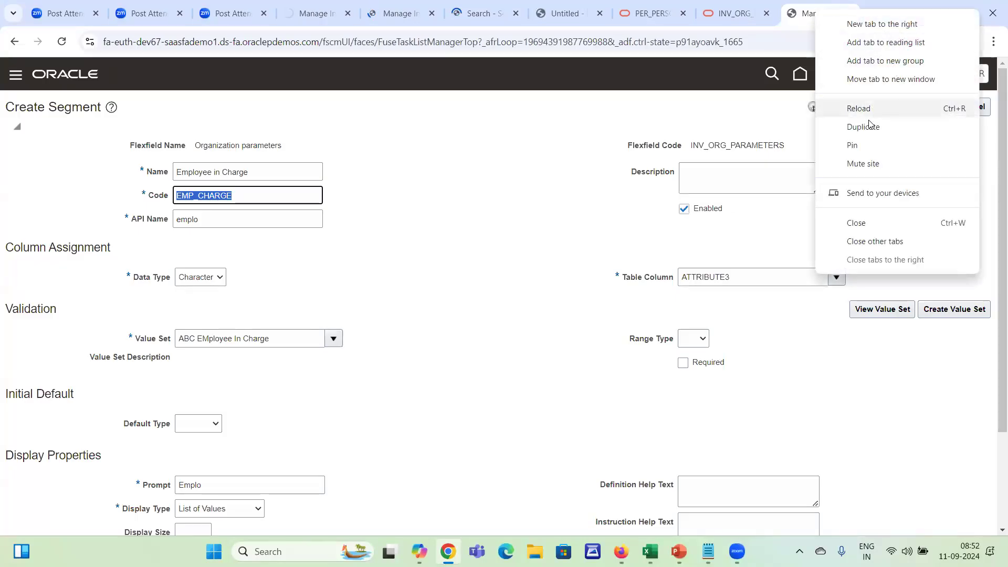
{"action": "key", "text": "Escape"}
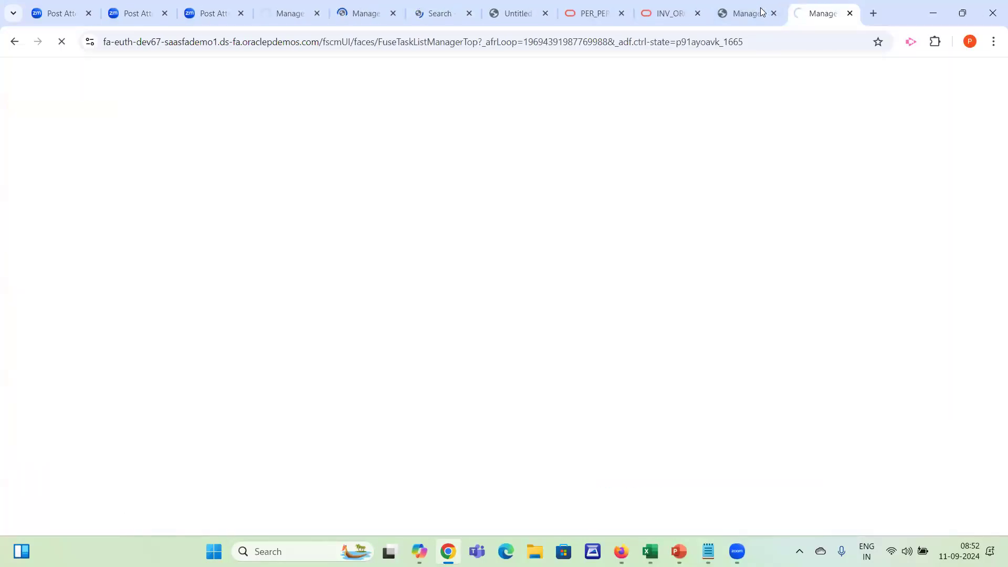
{"action": "left_click", "coordinate": [745, 13]}
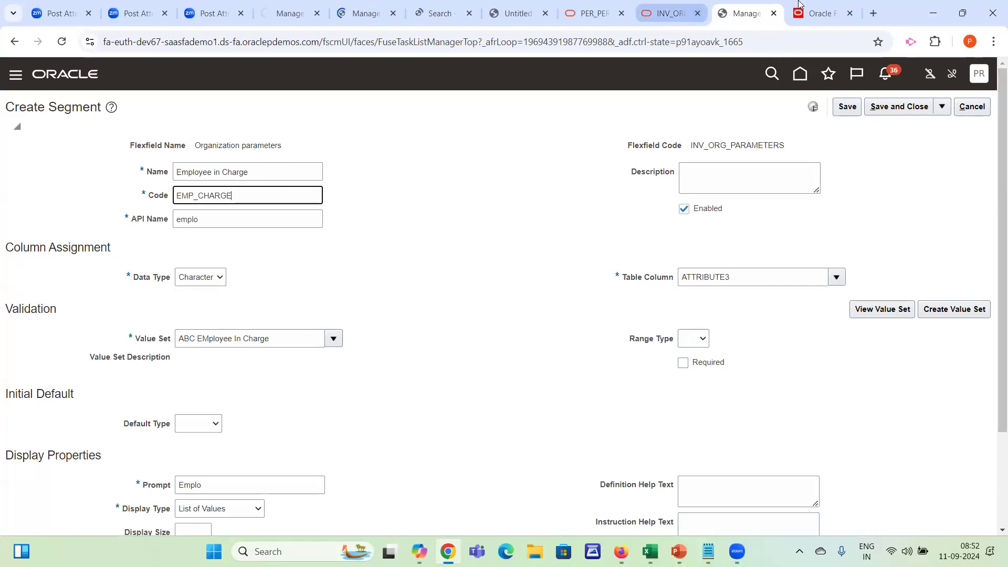
{"action": "left_click", "coordinate": [814, 13]}
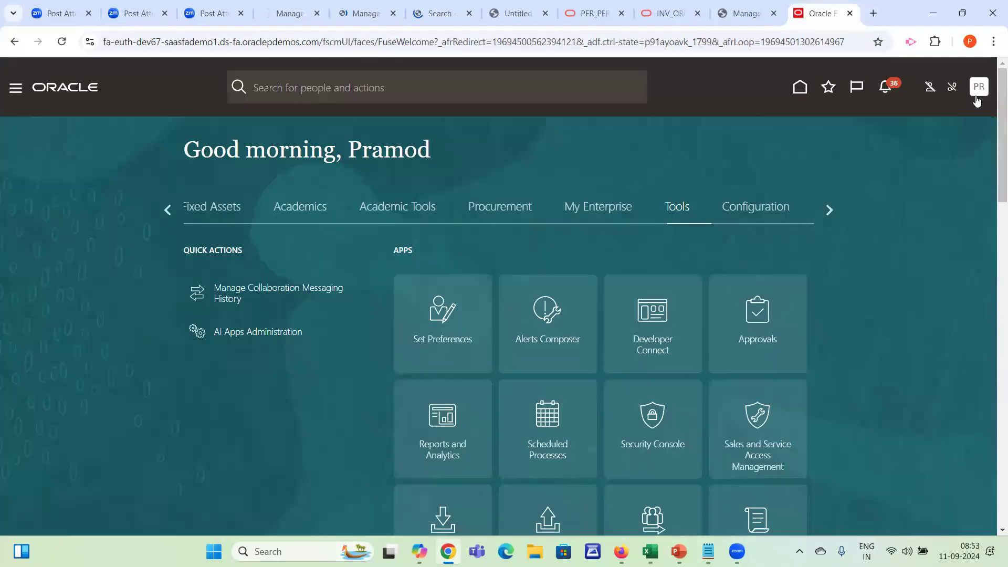
{"action": "left_click", "coordinate": [979, 86]}
{"action": "left_click", "coordinate": [754, 283]}
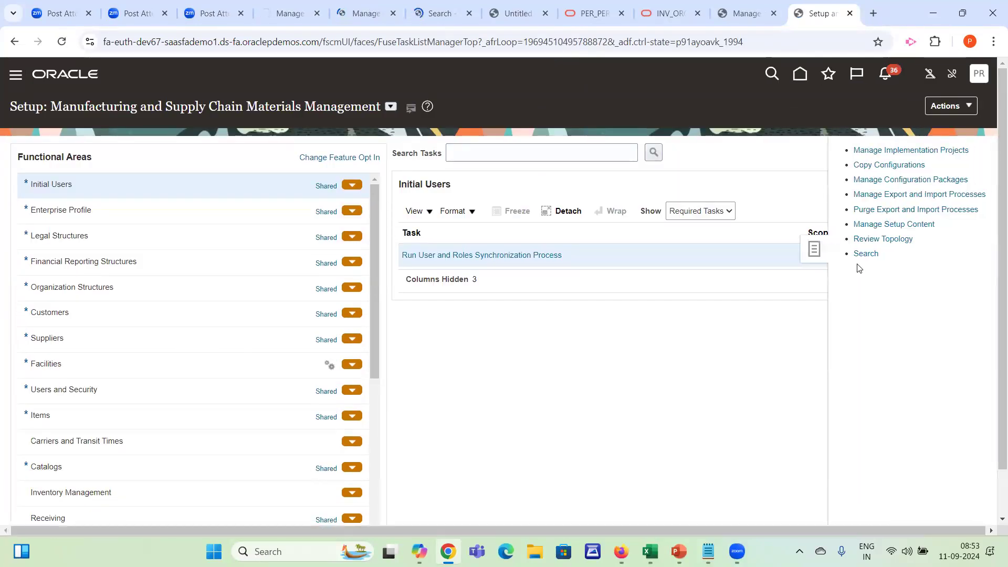
{"action": "left_click", "coordinate": [865, 253]}
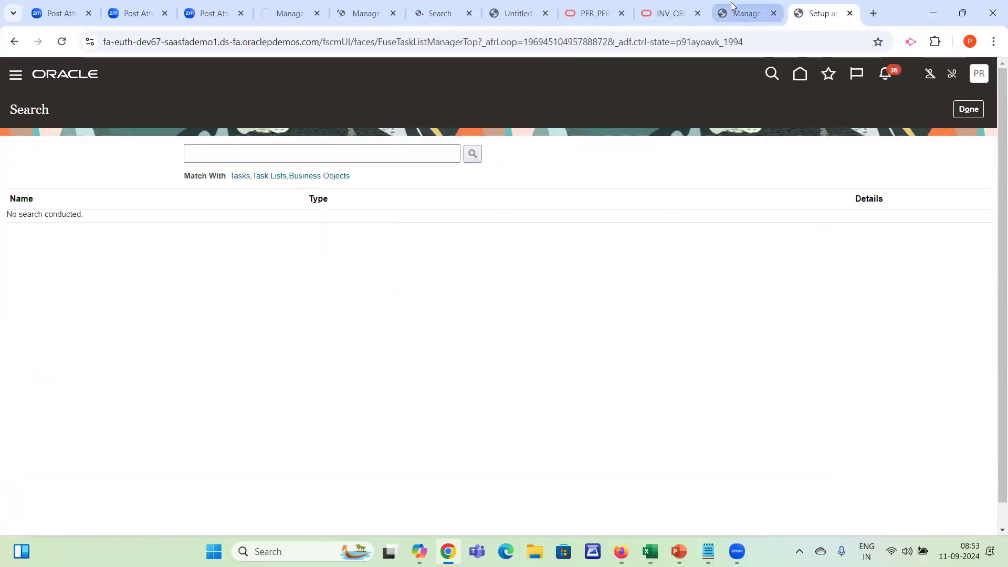
Look up the length of the FULL_NAME column in the PER_PERSON_NAMES_F documentation and return to the Create Segment page
{"action": "left_click", "coordinate": [740, 14]}
{"action": "left_click", "coordinate": [664, 277]}
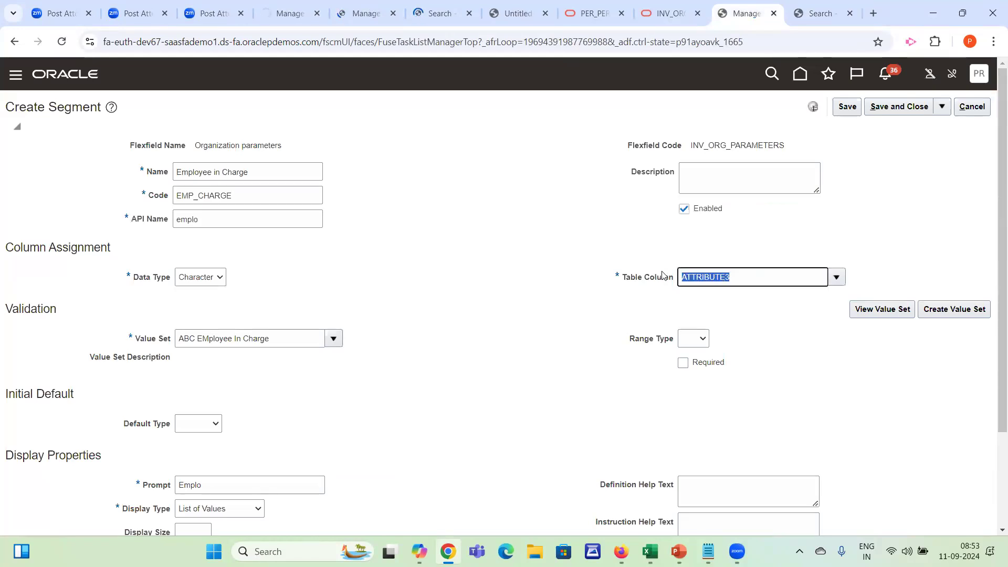
{"action": "left_click", "coordinate": [614, 11]}
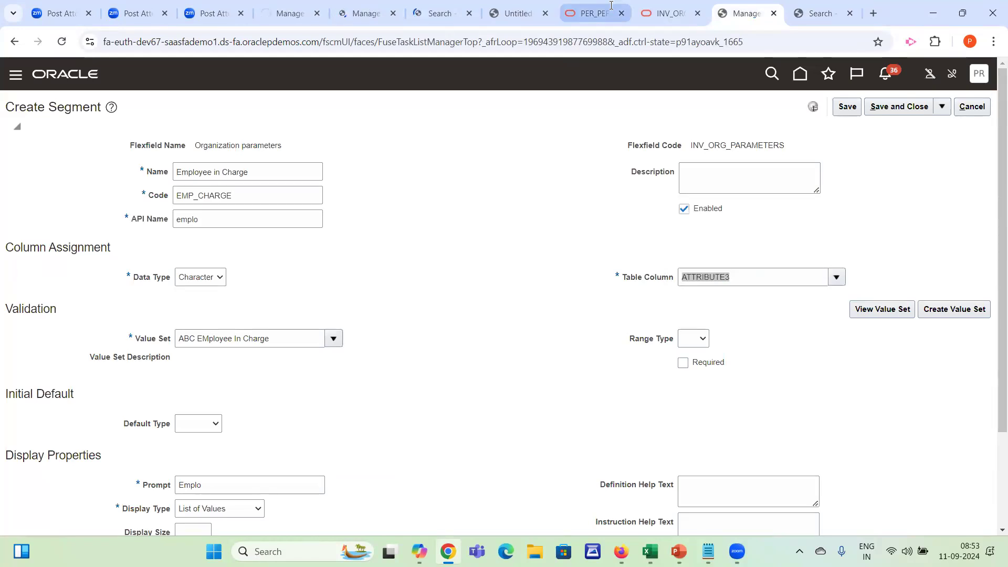
{"action": "key", "text": "ctrl+f"}
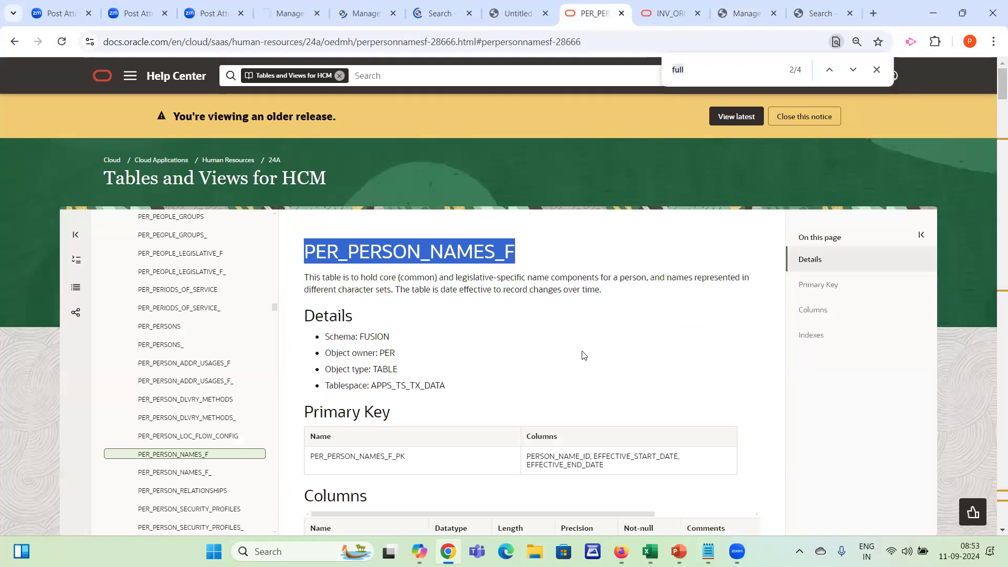
{"action": "type", "text": "FULL_"}
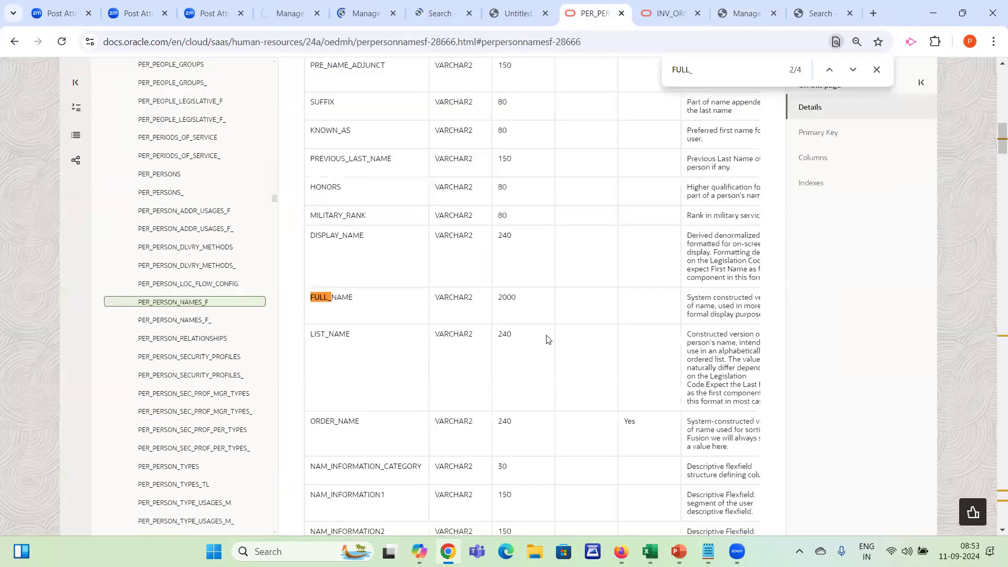
{"action": "double_click", "coordinate": [509, 301]}
{"action": "left_click", "coordinate": [748, 15]}
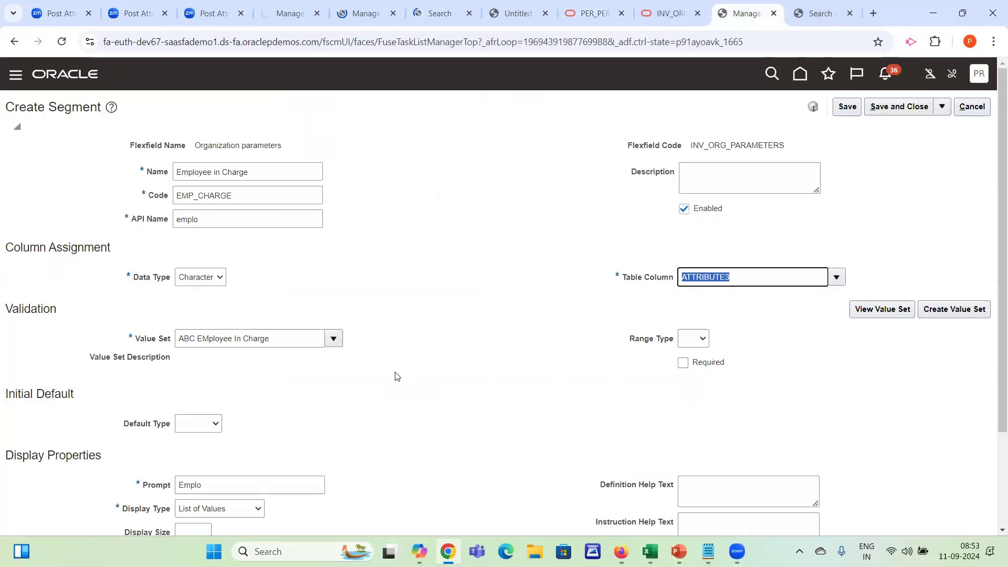
{"action": "left_click", "coordinate": [505, 372]}
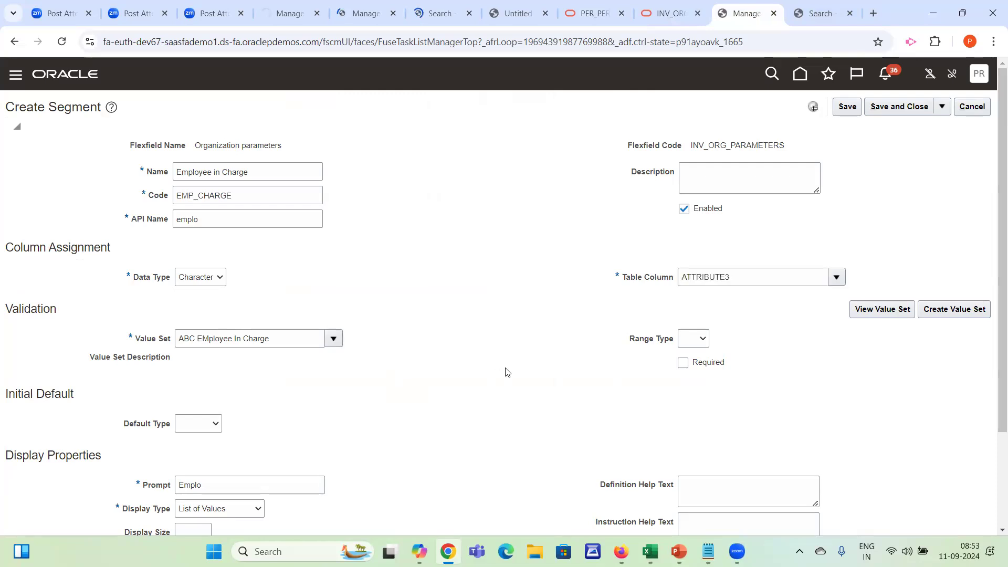
Switch to the untitled BI Publisher browser tab
{"action": "left_click", "coordinate": [826, 5]}
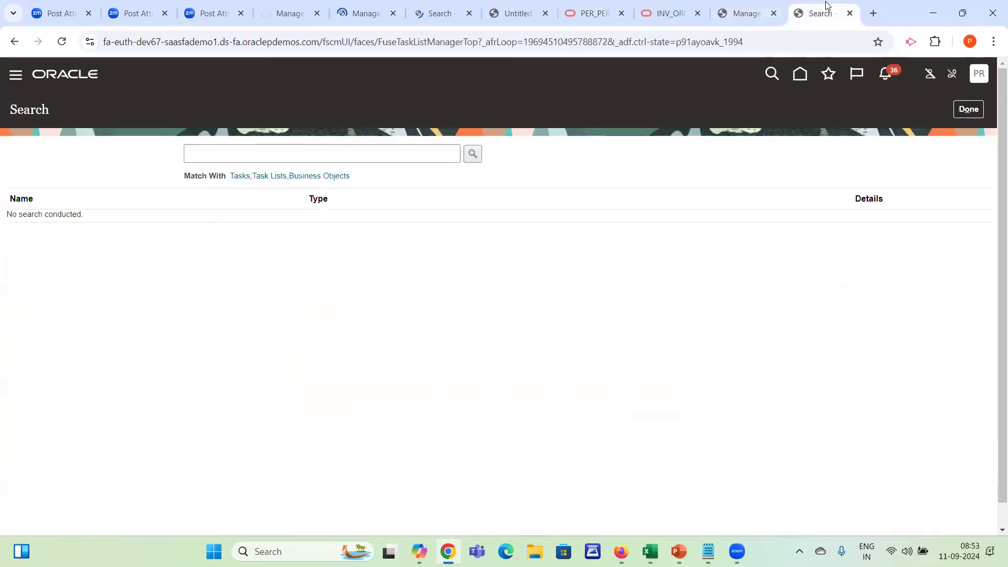
{"action": "left_click", "coordinate": [518, 13]}
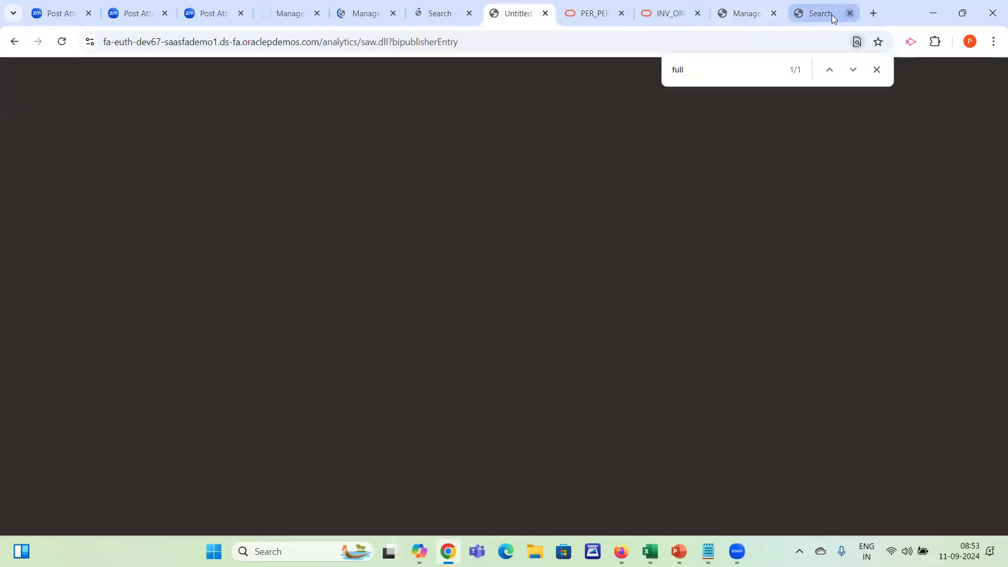
{"action": "left_click", "coordinate": [588, 5]}
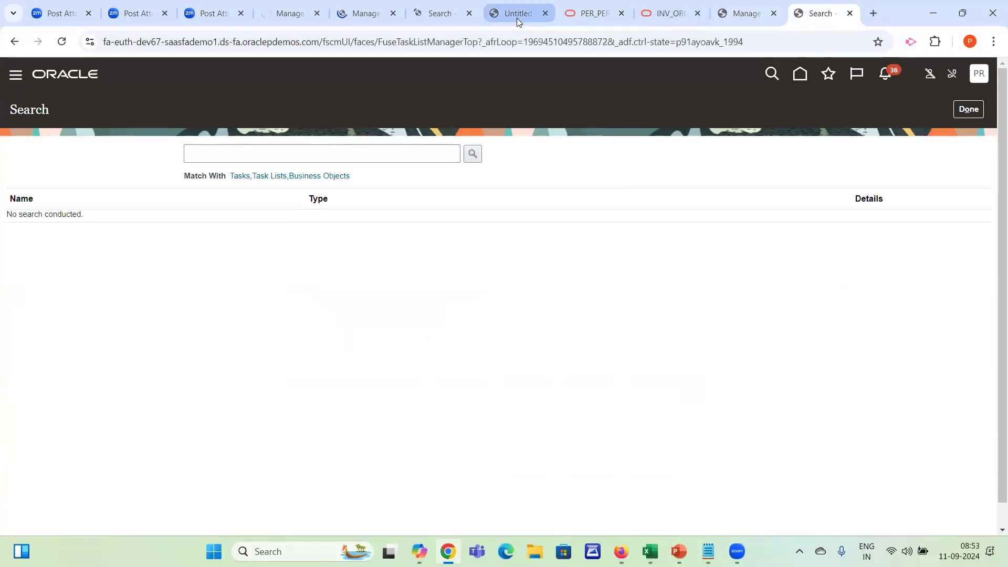
{"action": "left_click", "coordinate": [516, 16]}
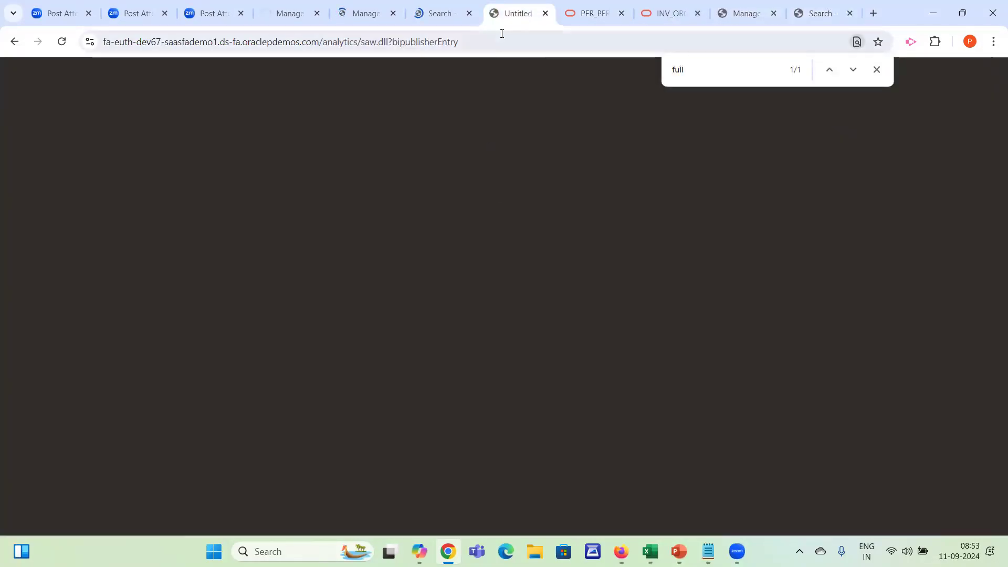
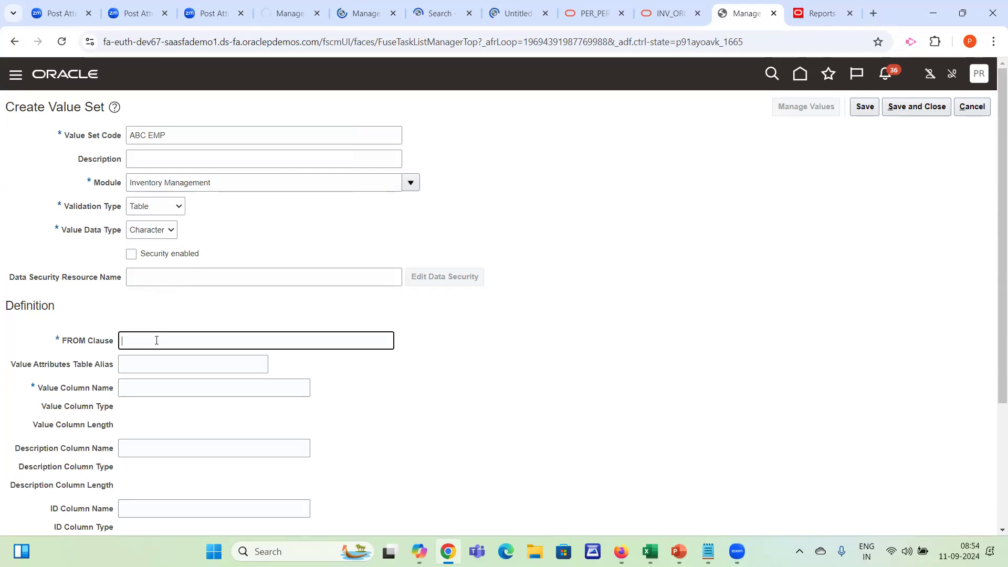
Set the ABC EMP value set's Value Column Name to FIRST_NAME and return to the FROM Clause
{"action": "left_click", "coordinate": [153, 395]}
{"action": "type", "text": "FIRST_NAME"}
{"action": "key", "text": "shift+Tab"}
{"action": "key", "text": "shift+Tab"}
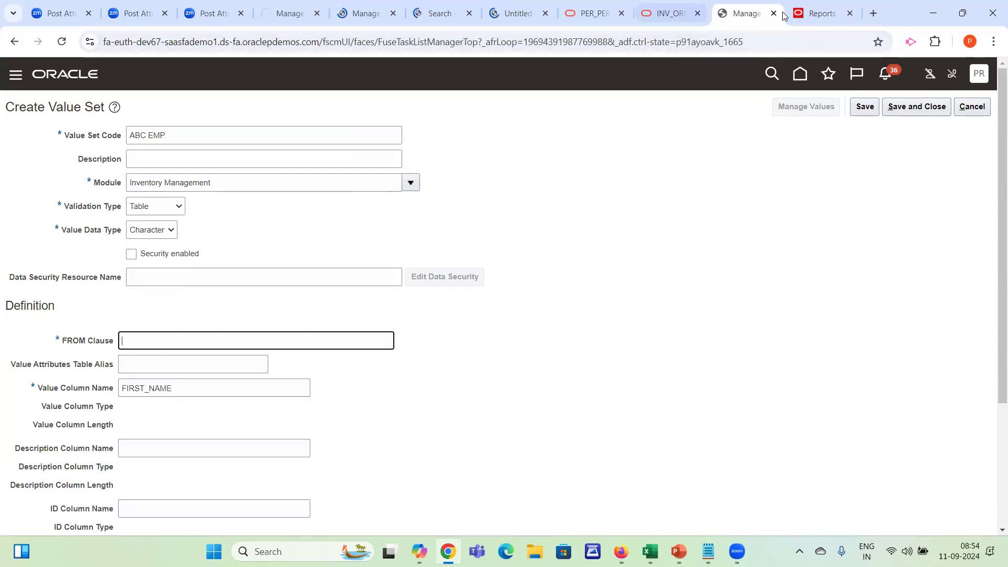
Copy the table name PER_PERSON_NAMES_F from the Oracle documentation and enter it as the value set's FROM Clause
{"action": "left_click", "coordinate": [655, 9]}
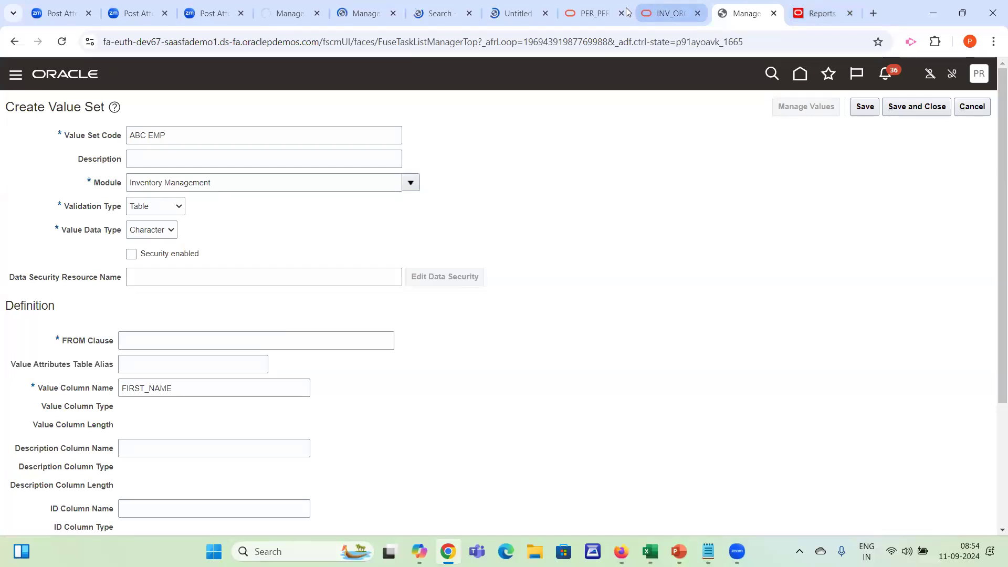
{"action": "left_click", "coordinate": [610, 12]}
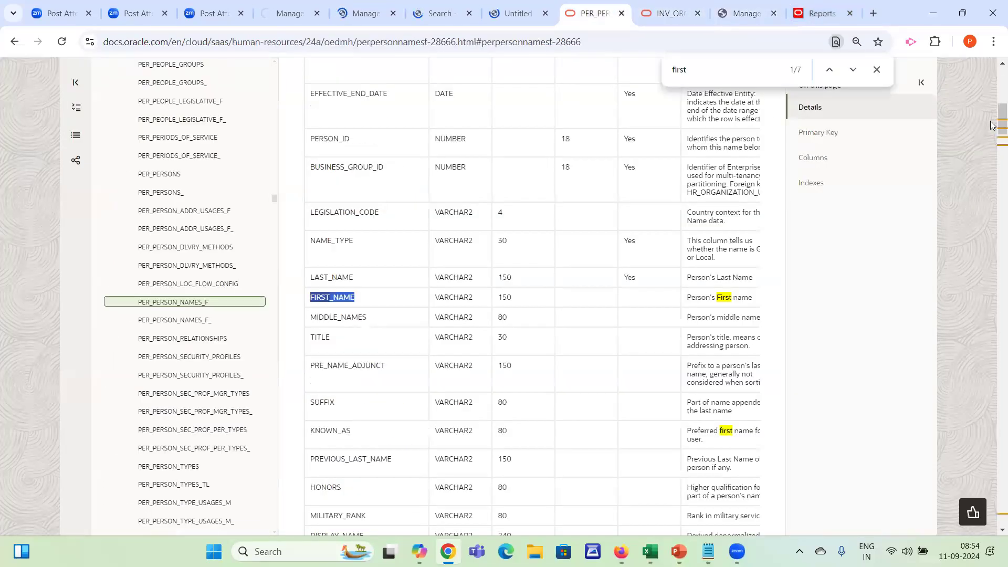
{"action": "left_click_drag", "start_coordinate": [1001, 125], "coordinate": [992, 68]}
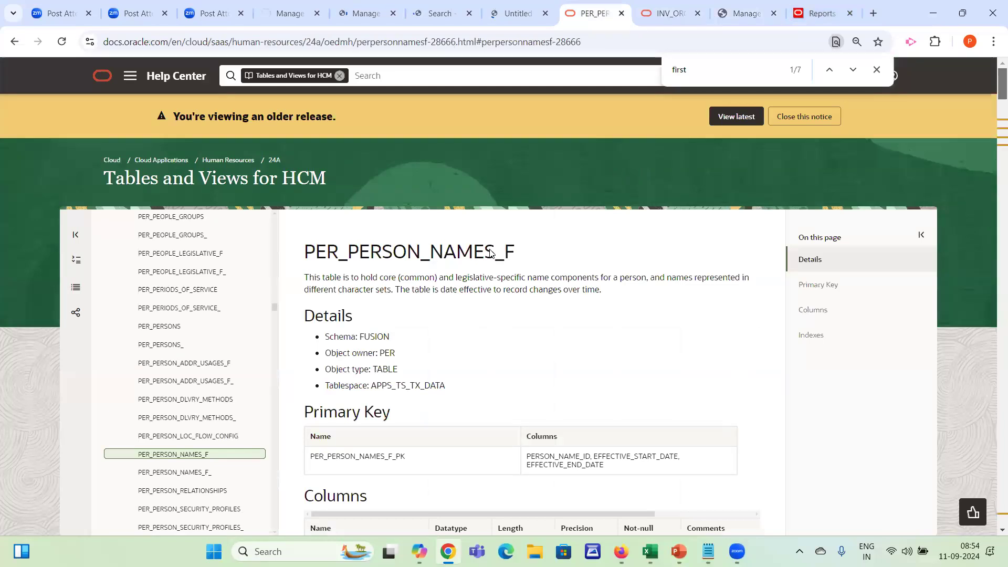
{"action": "double_click", "coordinate": [431, 248]}
{"action": "key", "text": "ctrl+c"}
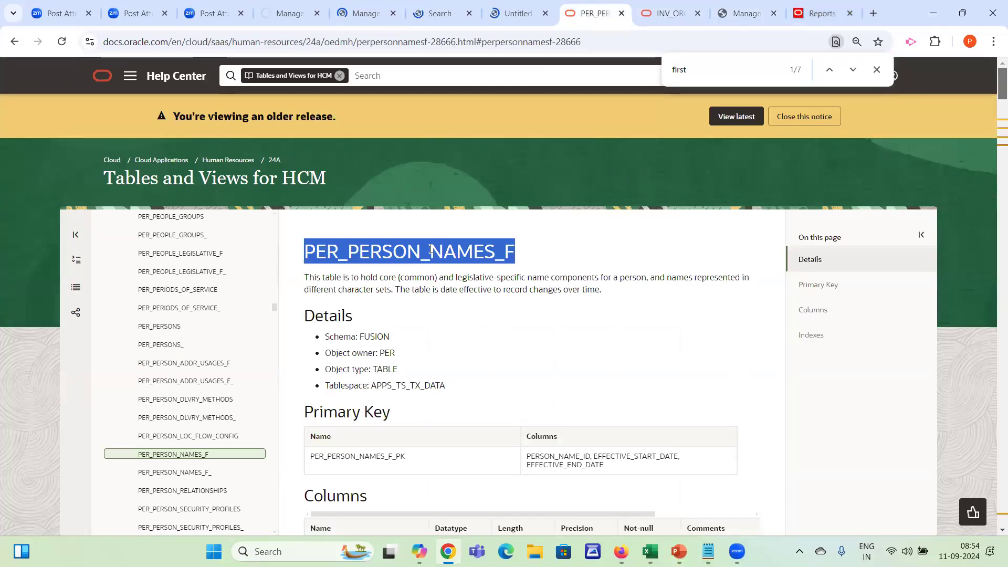
{"action": "left_click", "coordinate": [726, 9]}
{"action": "key", "text": "ctrl+v"}
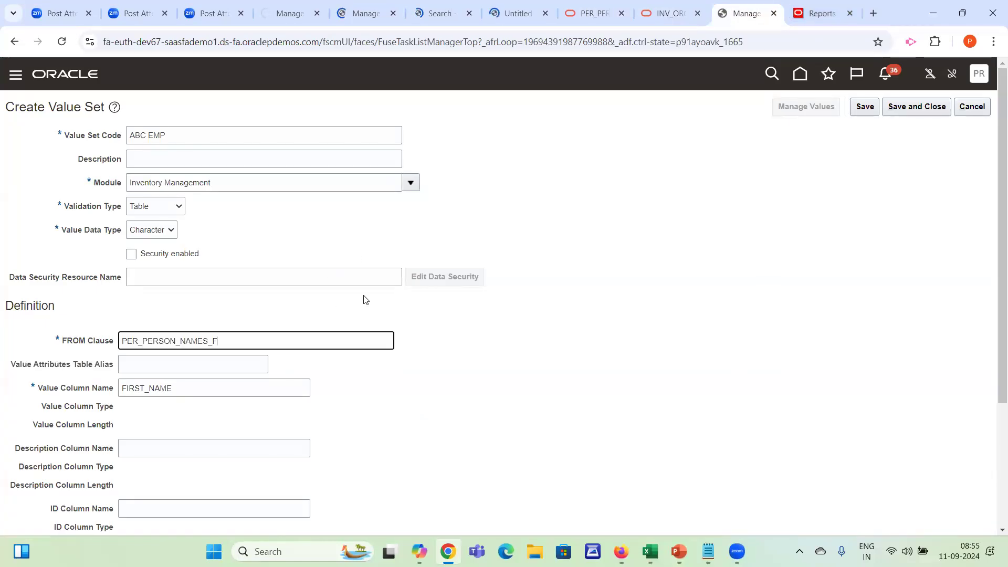
Save and close the ABC EMP value set, the Employee in Charge segment and the Organization parameters flexfield
{"action": "left_click", "coordinate": [906, 107]}
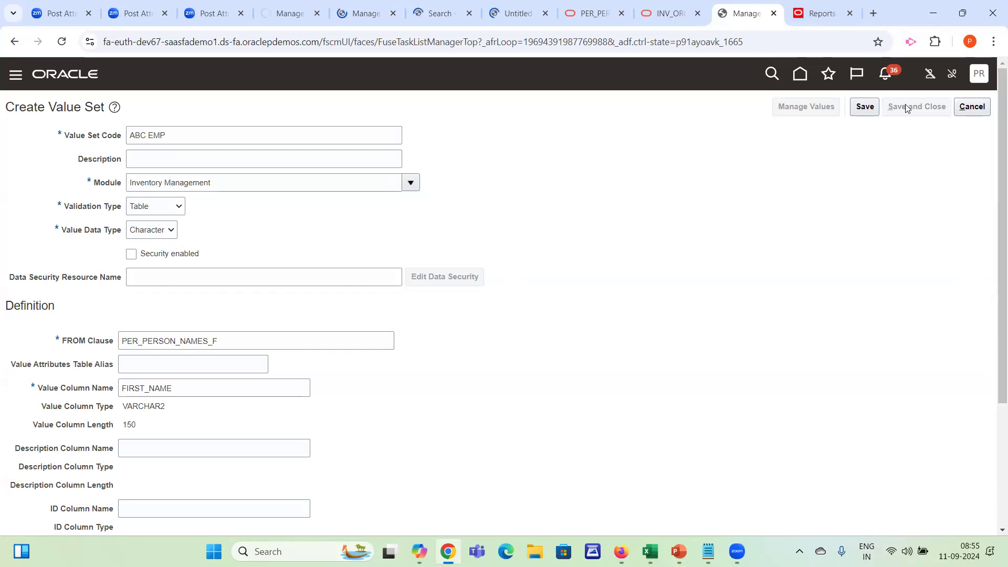
{"action": "left_click", "coordinate": [907, 107]}
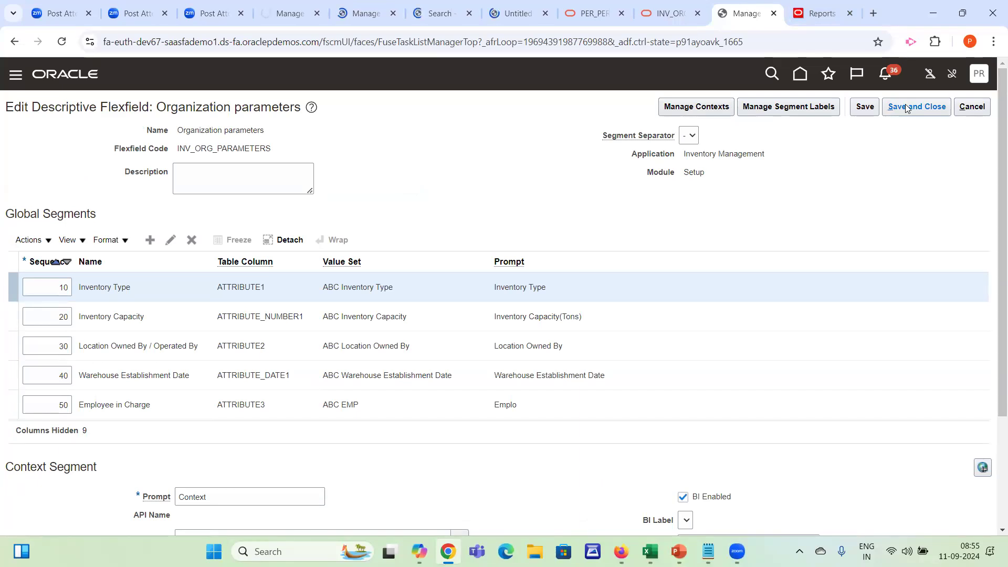
{"action": "left_click", "coordinate": [333, 402]}
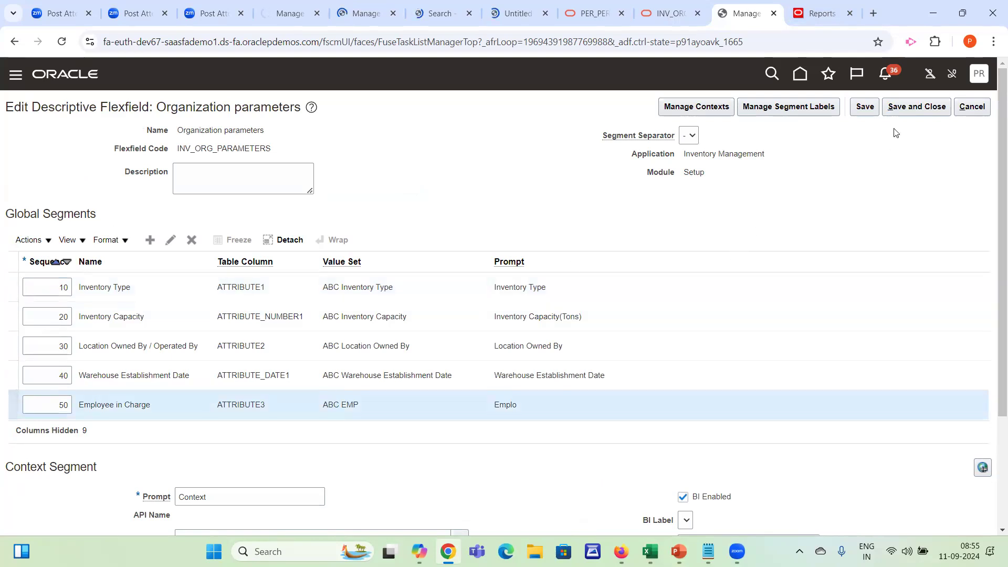
{"action": "left_click", "coordinate": [907, 111]}
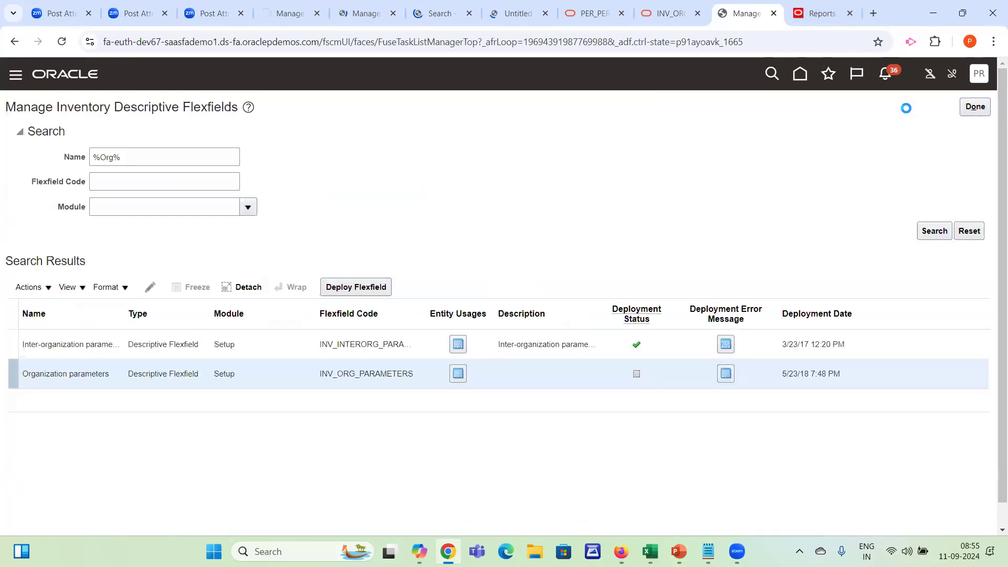
Switch to the Enterprise Structure Excel workbook and enter DFF in H62 and Create DFF in H63
{"action": "key", "text": "alt+Tab"}
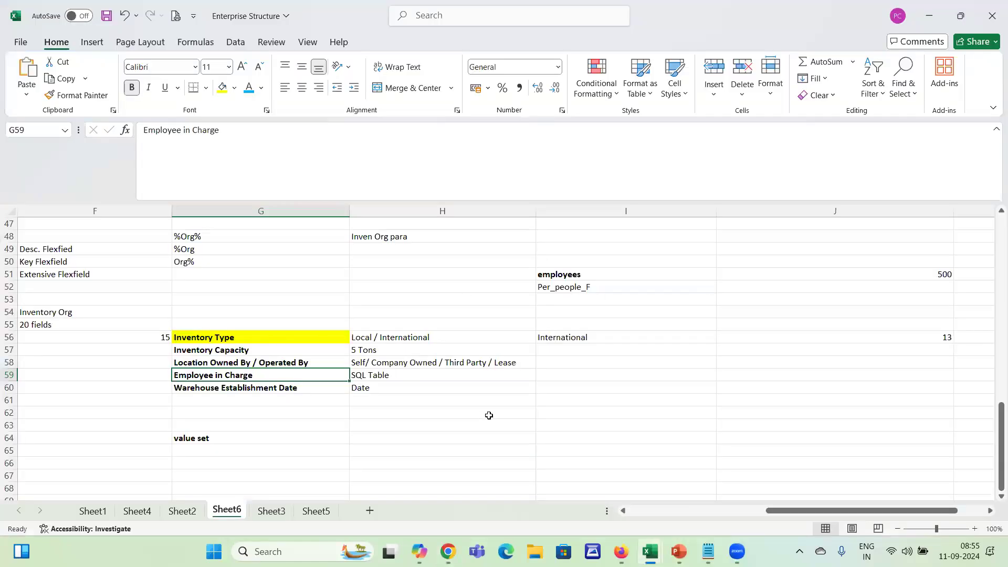
{"action": "left_click", "coordinate": [488, 416]}
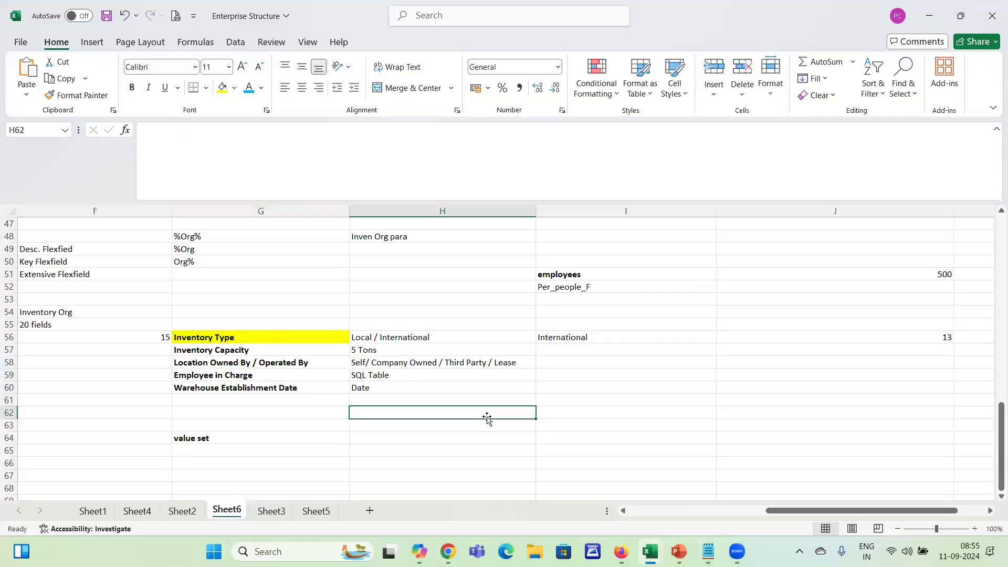
{"action": "type", "text": "DFF"}
{"action": "key", "text": "Return"}
{"action": "type", "text": "Create D"}
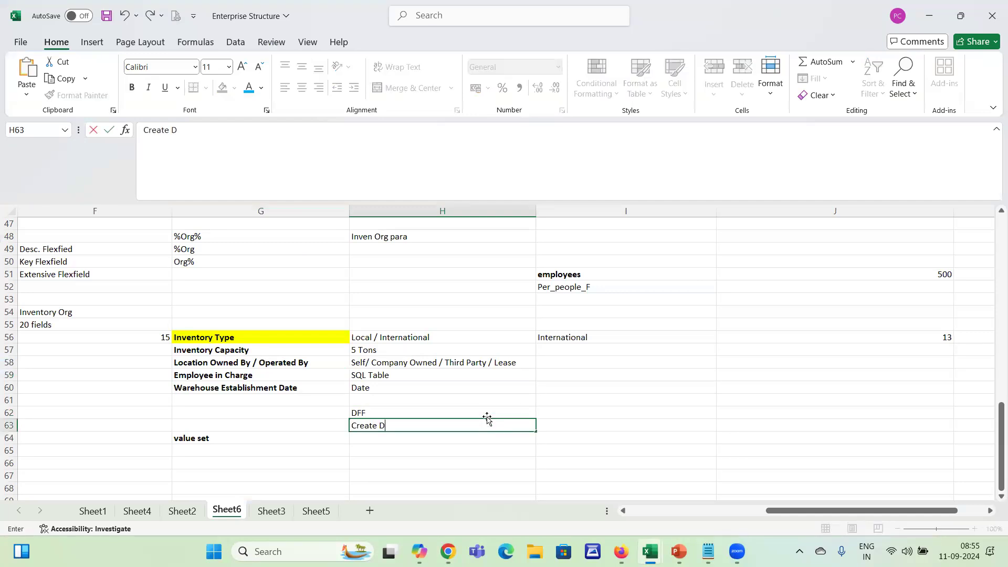
{"action": "key", "text": "Return"}
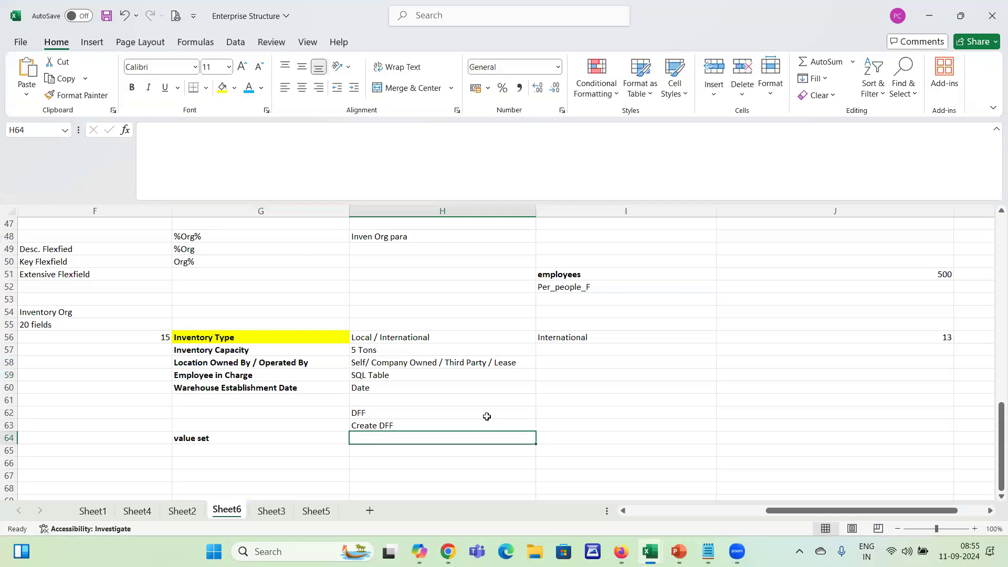
Enter the note "Value Set - Values / Free Text / Table Based" in cell I63
{"action": "left_click", "coordinate": [560, 424]}
{"action": "type", "text": "Value Set"}
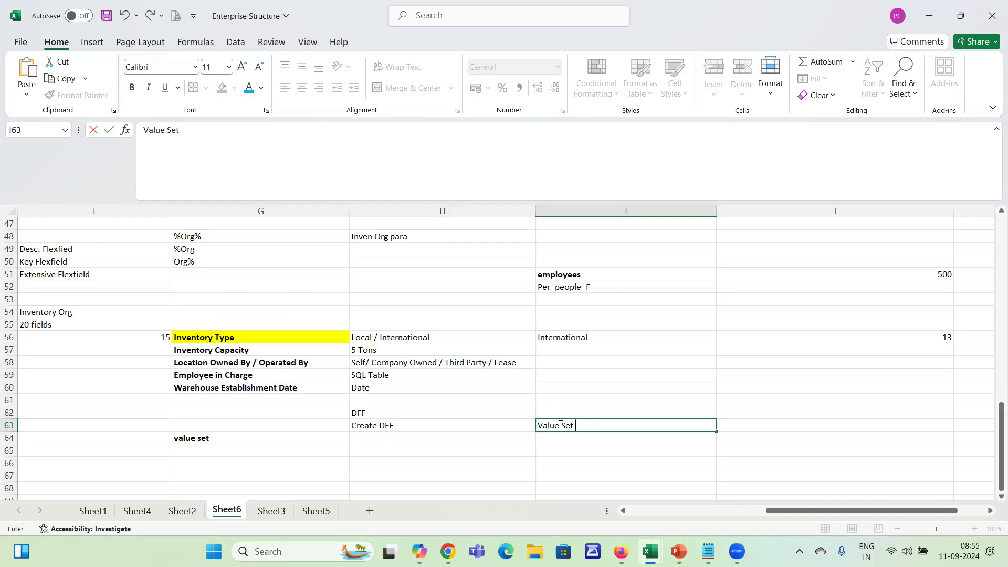
{"action": "type", "text": " - Values / Free  Tex"}
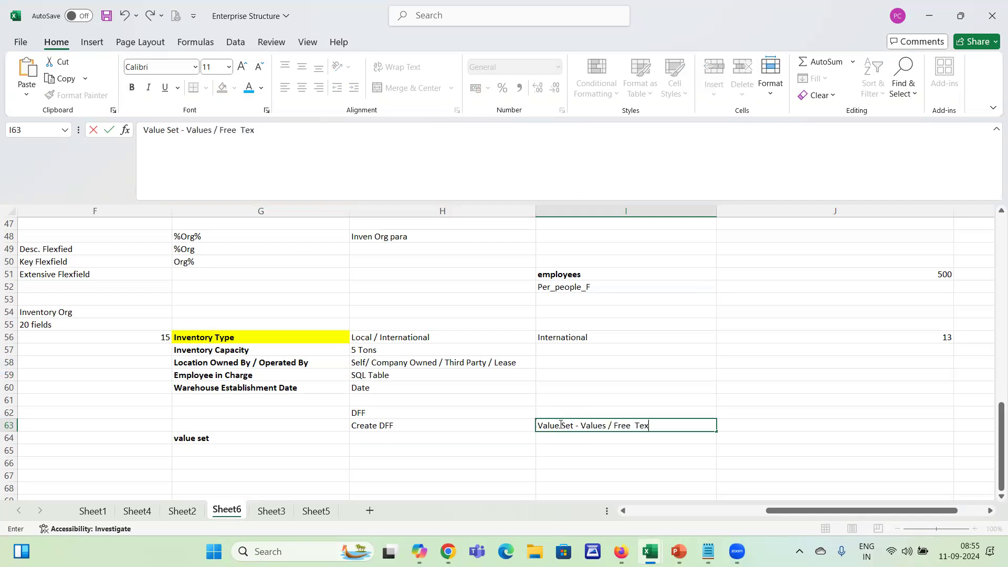
{"action": "type", "text": "t / Table Based"}
{"action": "key", "text": "Return"}
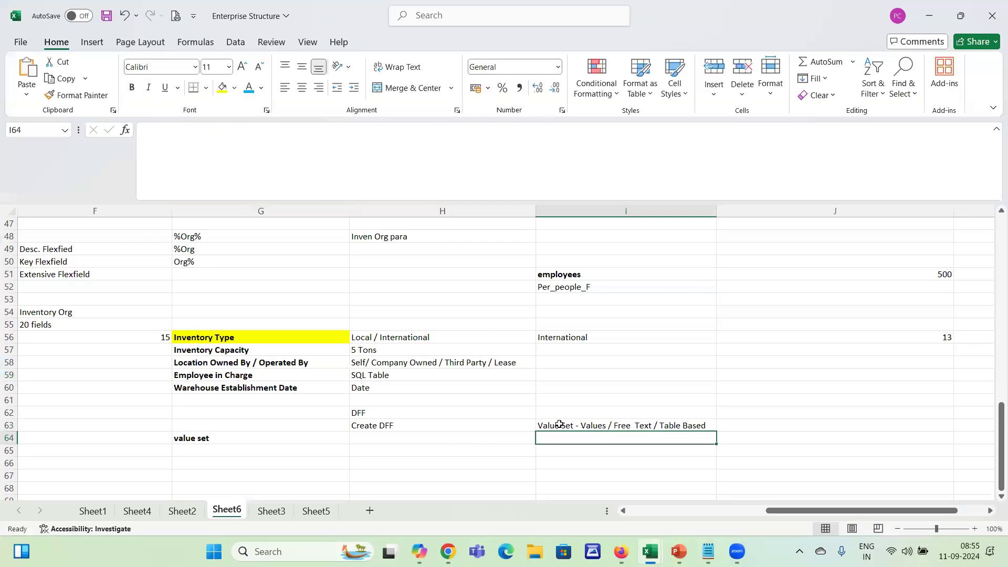
Enter Deploy DFF in cell H64
{"action": "key", "text": "Left"}
{"action": "type", "text": "Deploy"}
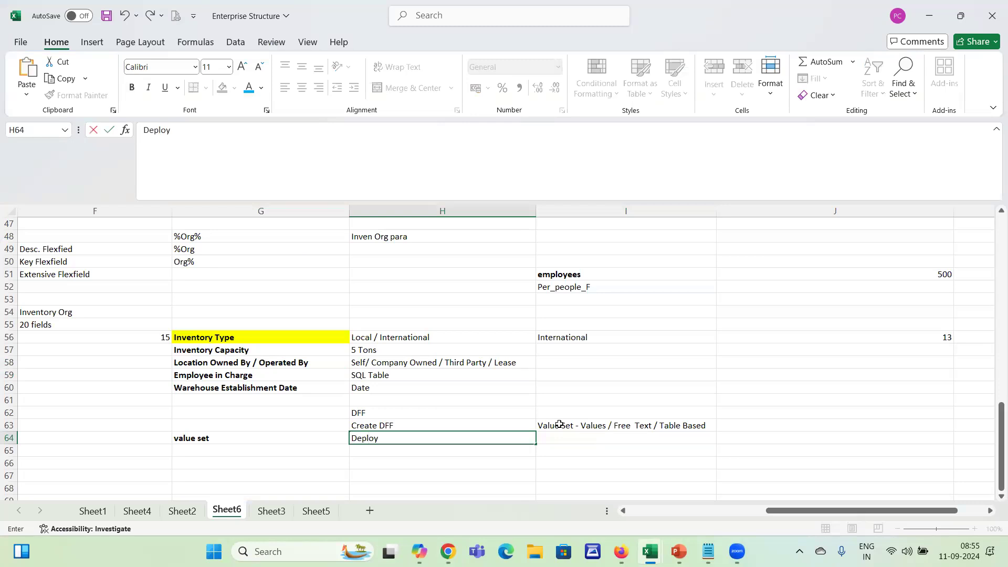
{"action": "type", "text": "e"}
{"action": "key", "text": "BackSpace"}
{"action": "type", "text": "DFF"}
{"action": "key", "text": "Return"}
Switch back to Chrome, deploy the Organization parameters flexfield, review its deployment details and close the confirmation
{"action": "key", "text": "alt+Tab"}
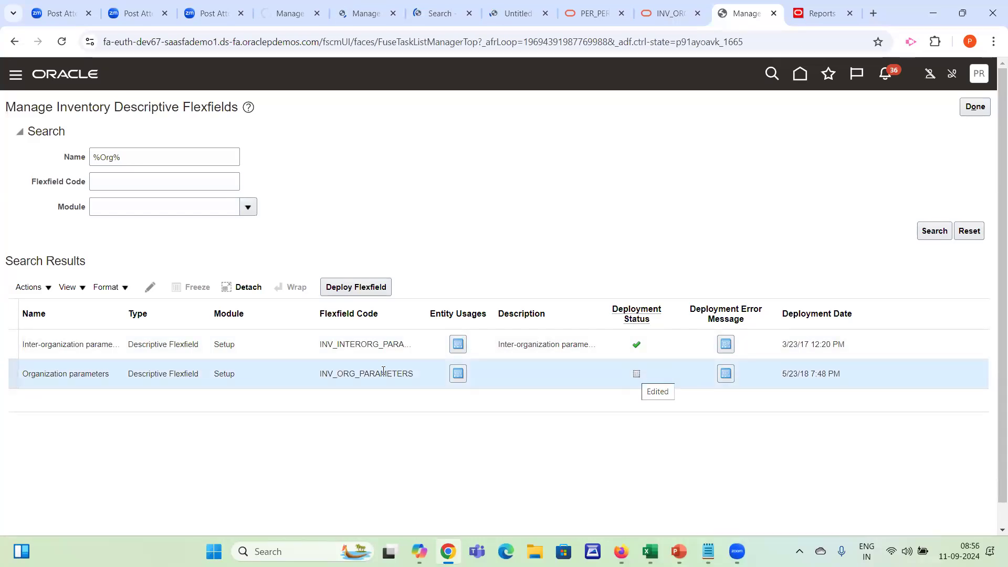
{"action": "left_click", "coordinate": [42, 289]}
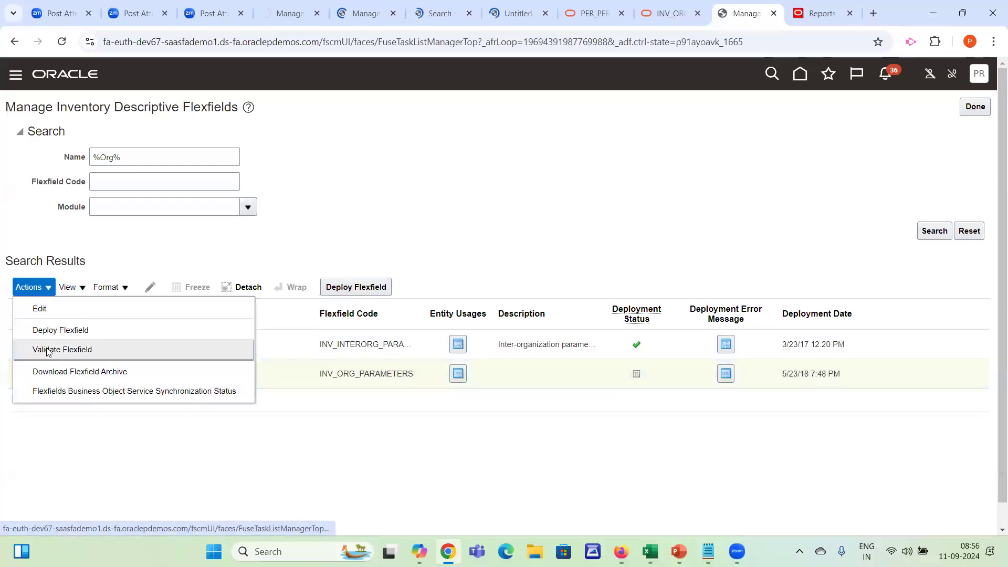
{"action": "left_click", "coordinate": [331, 297]}
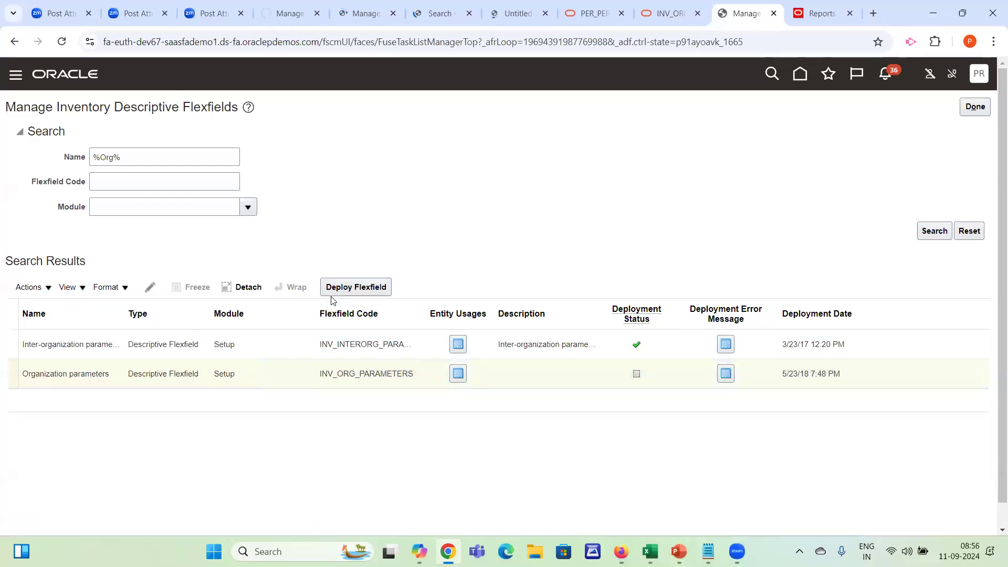
{"action": "left_click", "coordinate": [340, 292]}
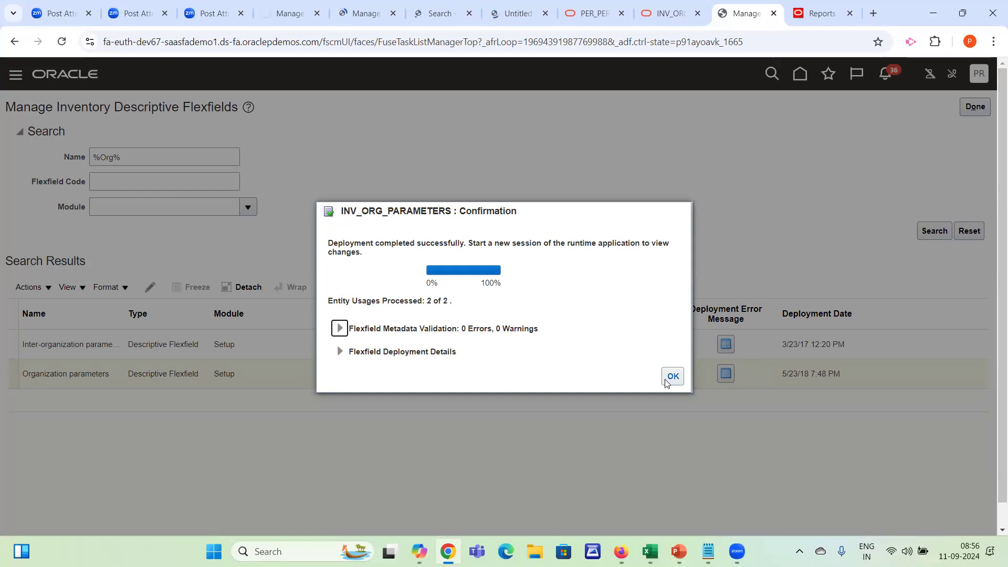
{"action": "left_click", "coordinate": [339, 353]}
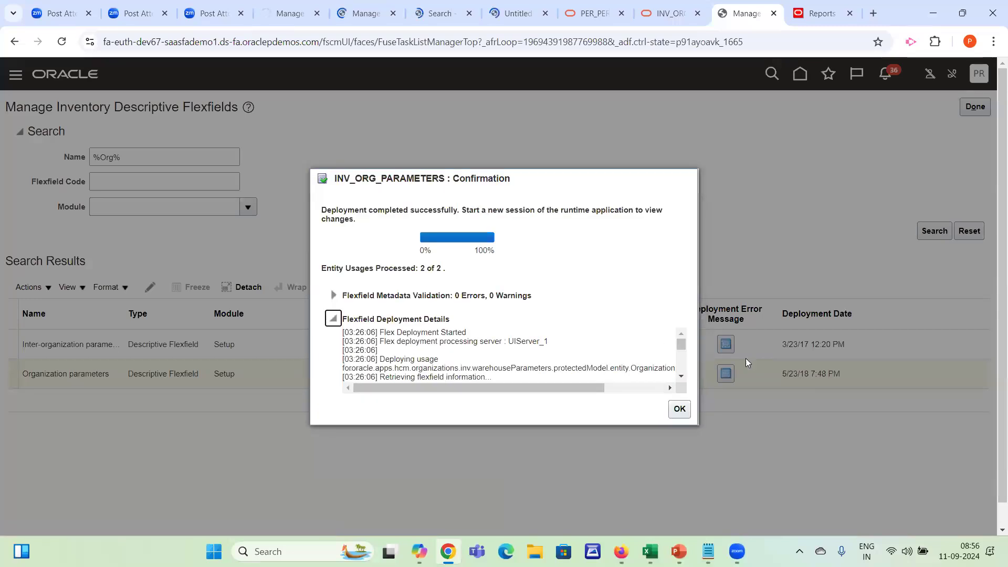
{"action": "left_click_drag", "start_coordinate": [677, 371], "coordinate": [664, 398]}
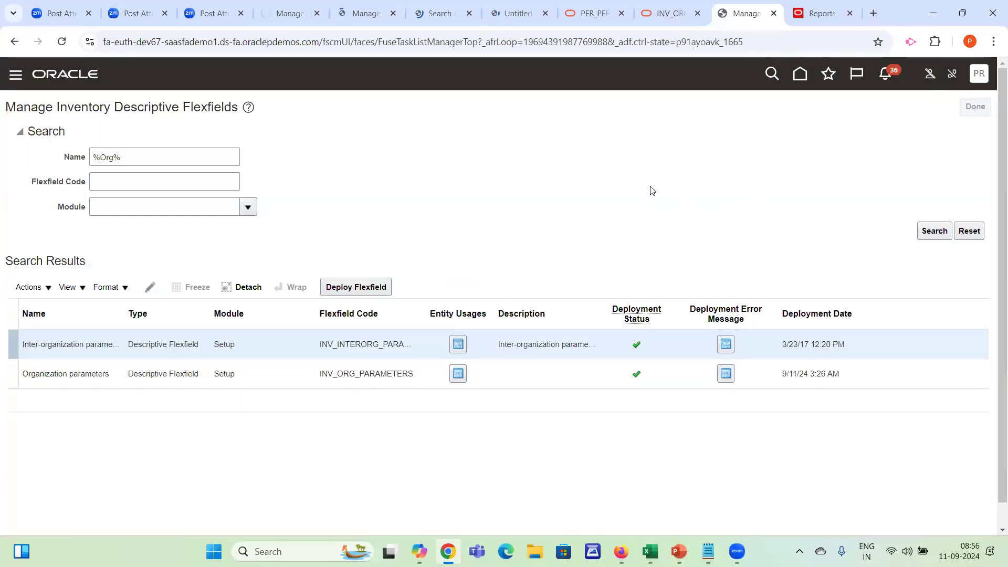
Search the setup tasks for mana%Inv%Org and open Manage Inventory Organizations
{"action": "triple_click", "coordinate": [283, 153]}
{"action": "type", "text": "%Inv%Org"}
{"action": "key", "text": "Return"}
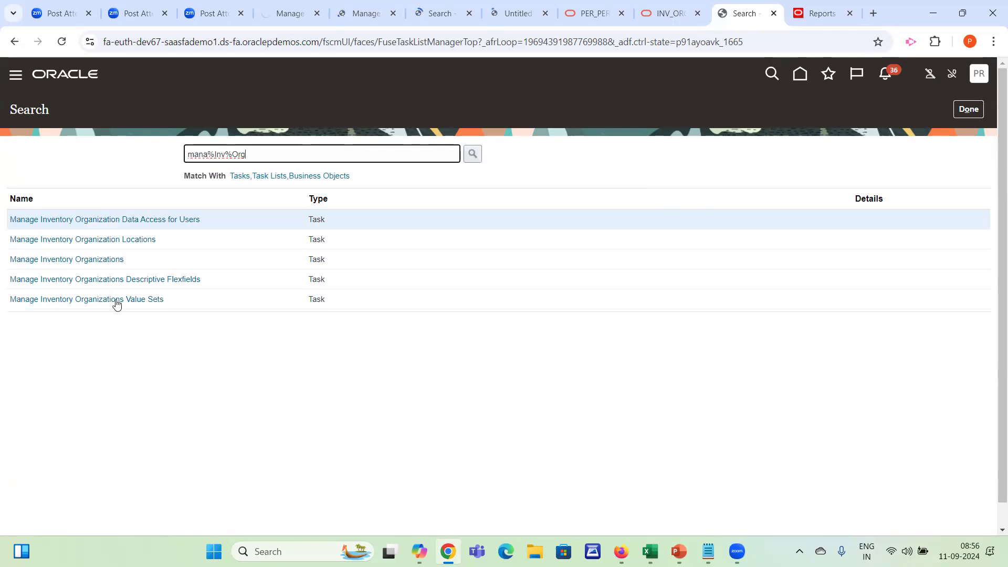
{"action": "left_click", "coordinate": [88, 257]}
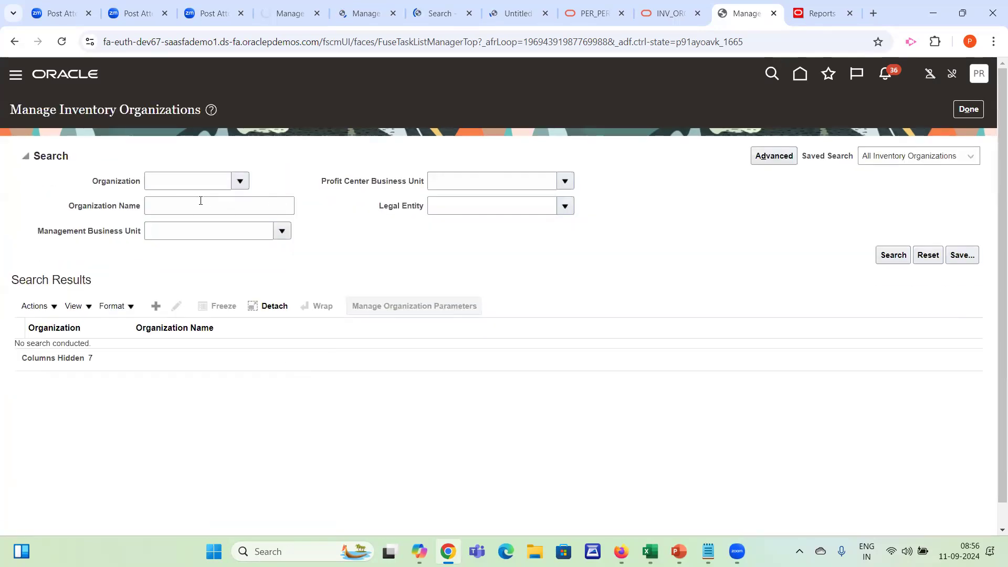
Search for organizations named Dallas and open the Additional Information in the Dallas Warehouse organization parameters
{"action": "left_click", "coordinate": [253, 202]}
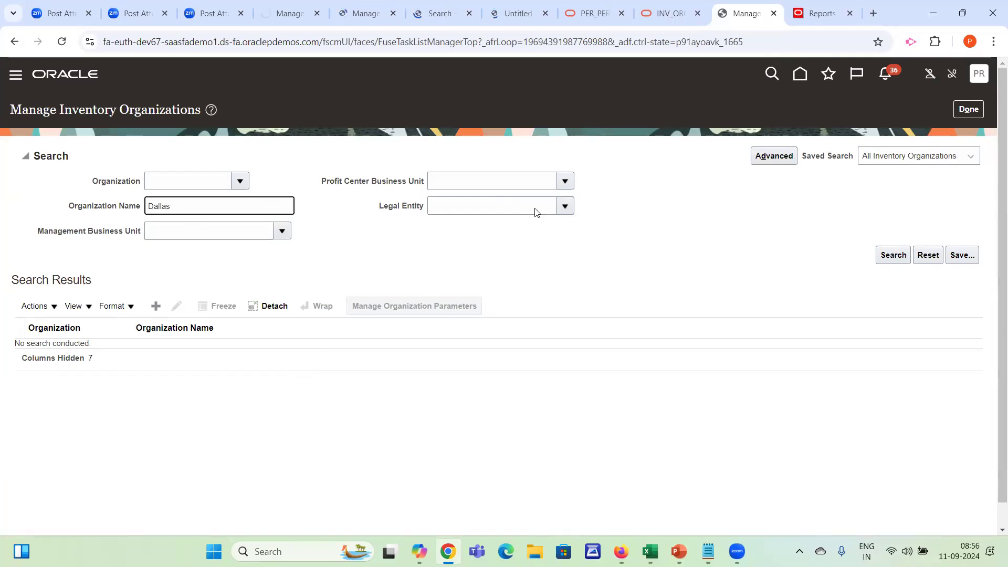
{"action": "key", "text": "Return"}
{"action": "left_click", "coordinate": [367, 276]}
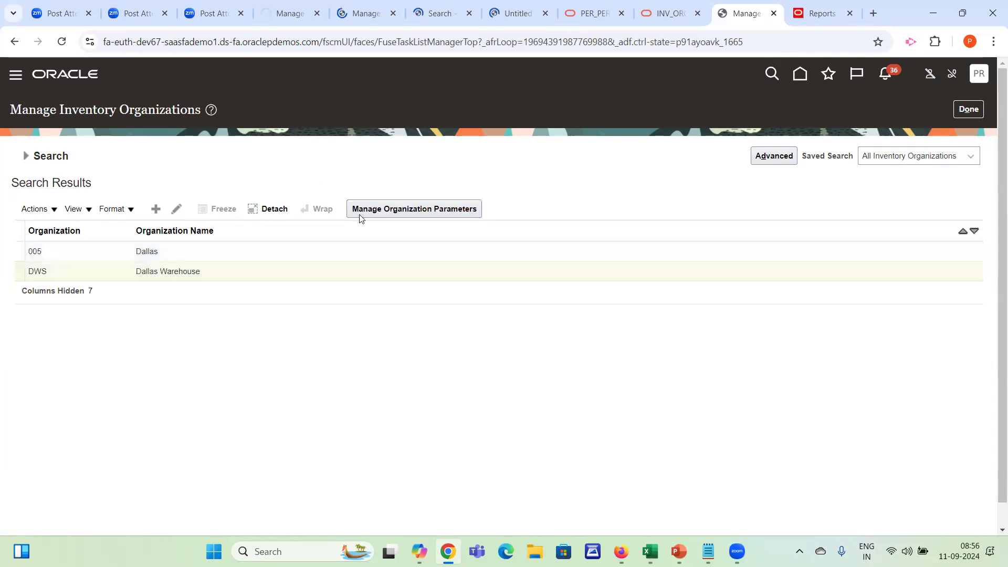
{"action": "left_click", "coordinate": [386, 215]}
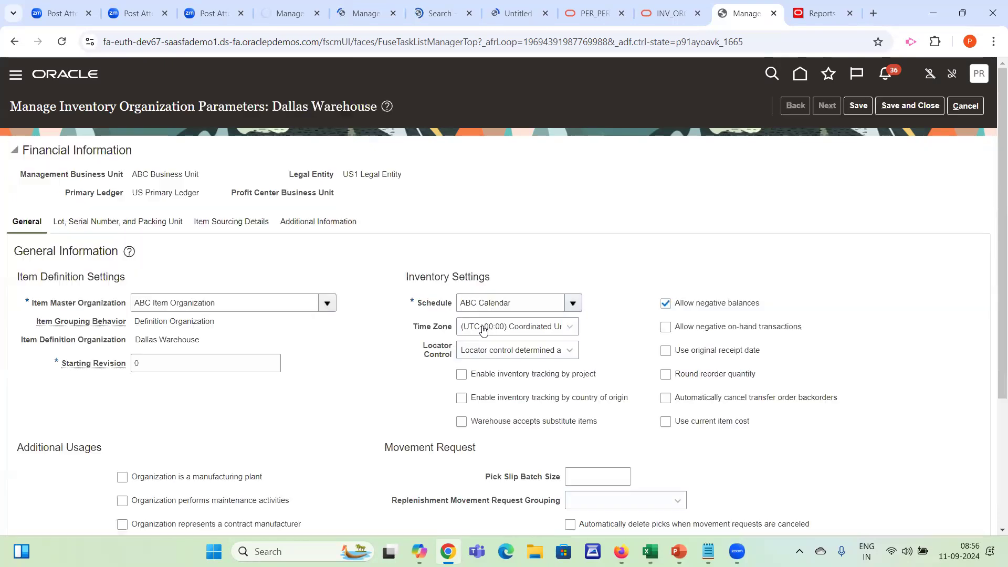
{"action": "left_click", "coordinate": [290, 223]}
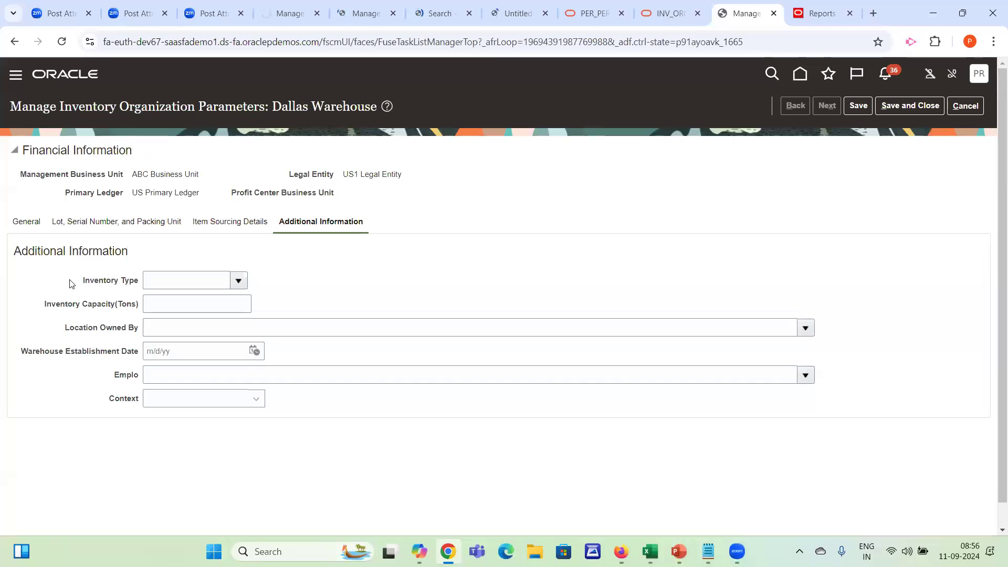
Set the Dallas Warehouse Inventory Type to International and its Inventory Capacity(Tons) to 11
{"action": "left_click_drag", "start_coordinate": [73, 284], "coordinate": [126, 410]}
{"action": "left_click", "coordinate": [278, 460]}
{"action": "left_click", "coordinate": [241, 281]}
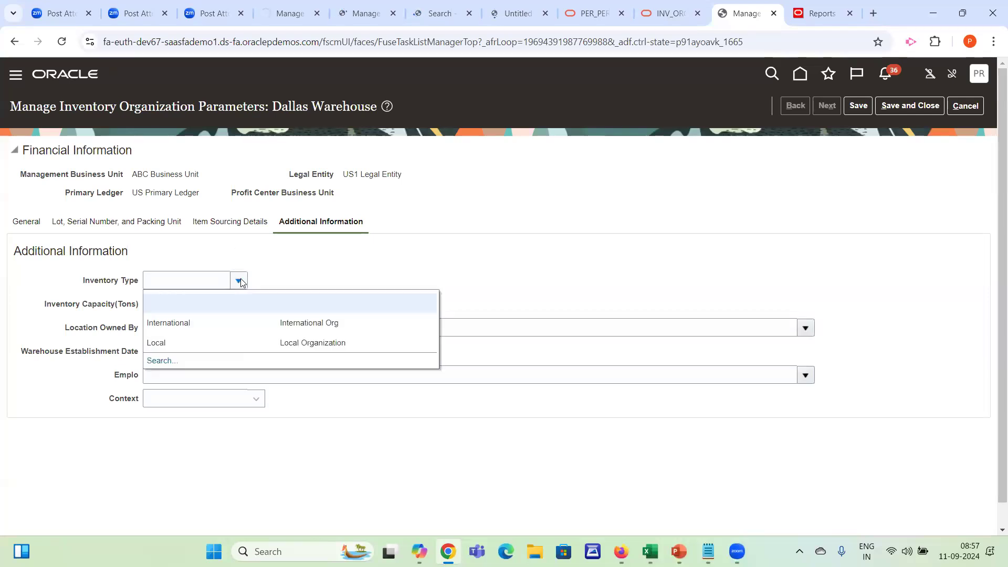
{"action": "left_click", "coordinate": [196, 323]}
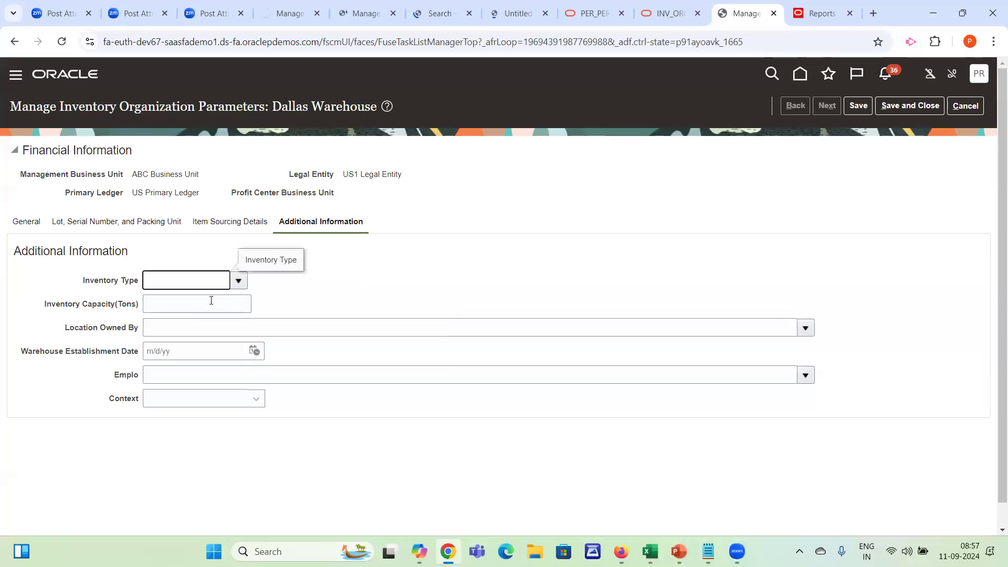
{"action": "left_click_drag", "start_coordinate": [11, 306], "coordinate": [165, 304]}
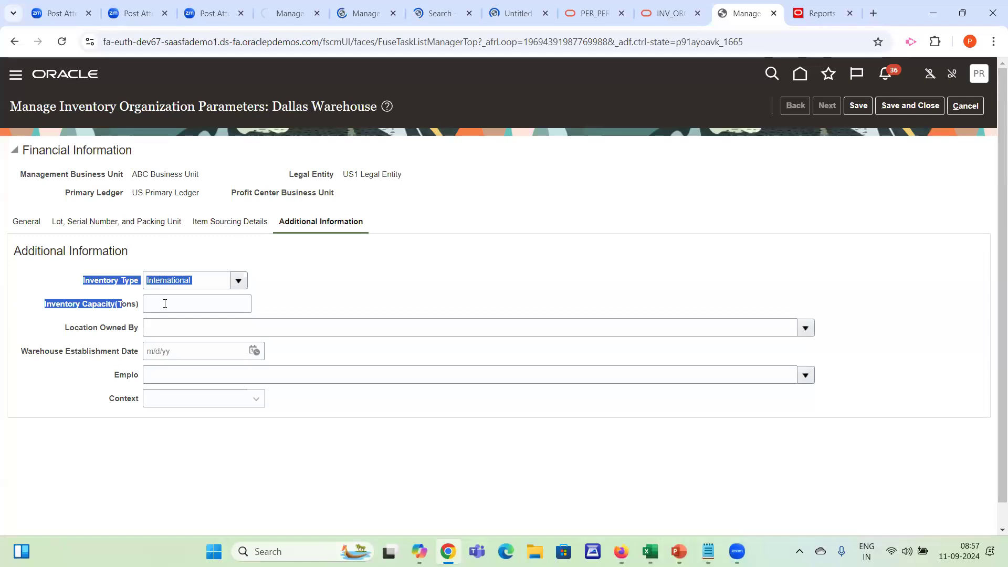
{"action": "left_click", "coordinate": [165, 303]}
{"action": "type", "text": "11"}
{"action": "key", "text": "Tab"}
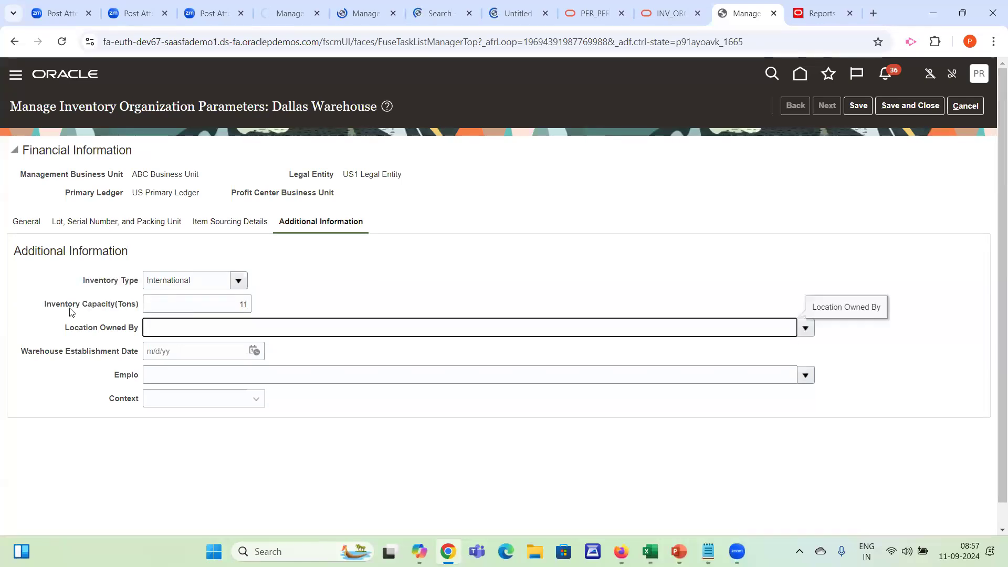
Set Location Owned By to Lease and the Warehouse Establishment Date to 9/7/23
{"action": "left_click", "coordinate": [804, 328]}
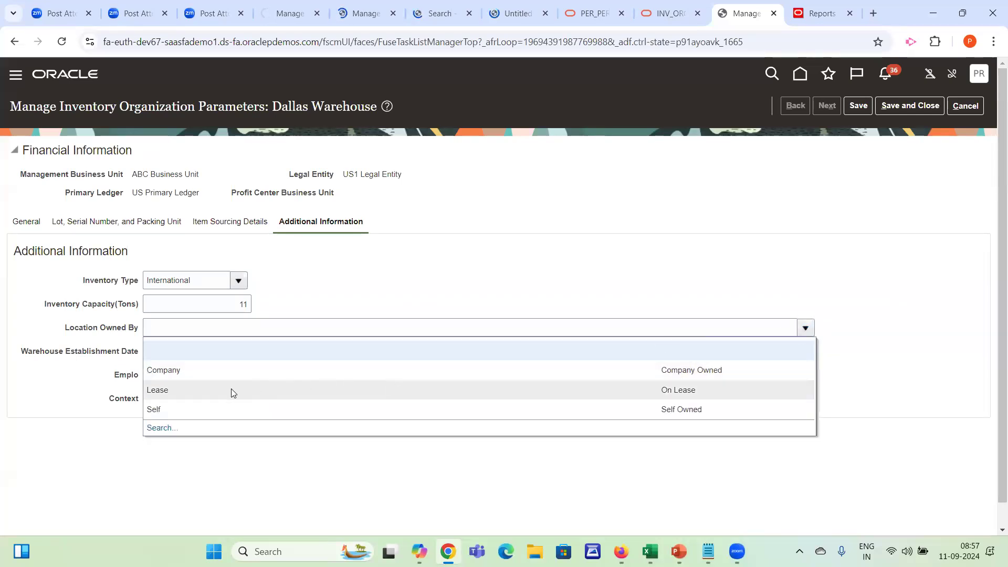
{"action": "left_click", "coordinate": [218, 394]}
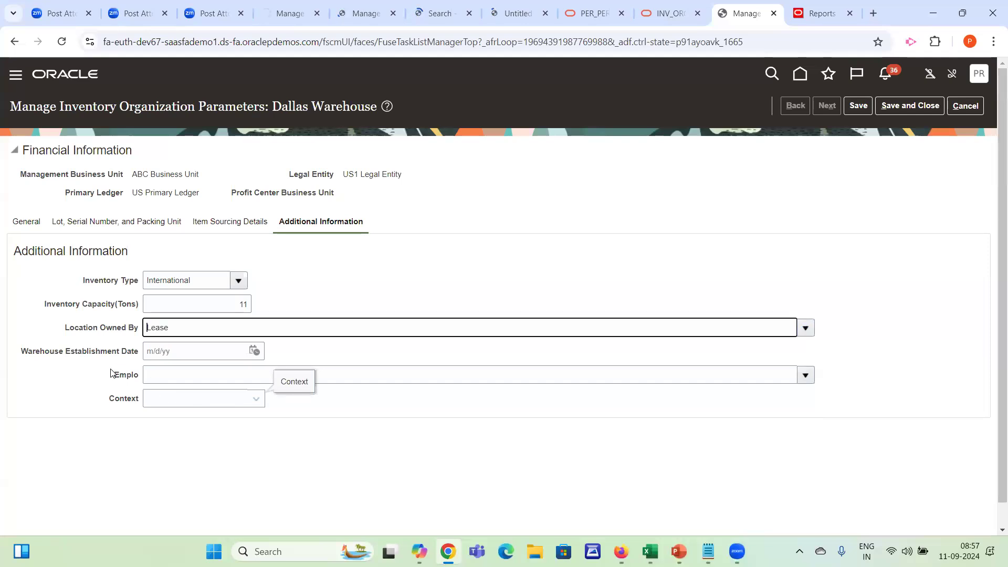
{"action": "left_click", "coordinate": [254, 350]}
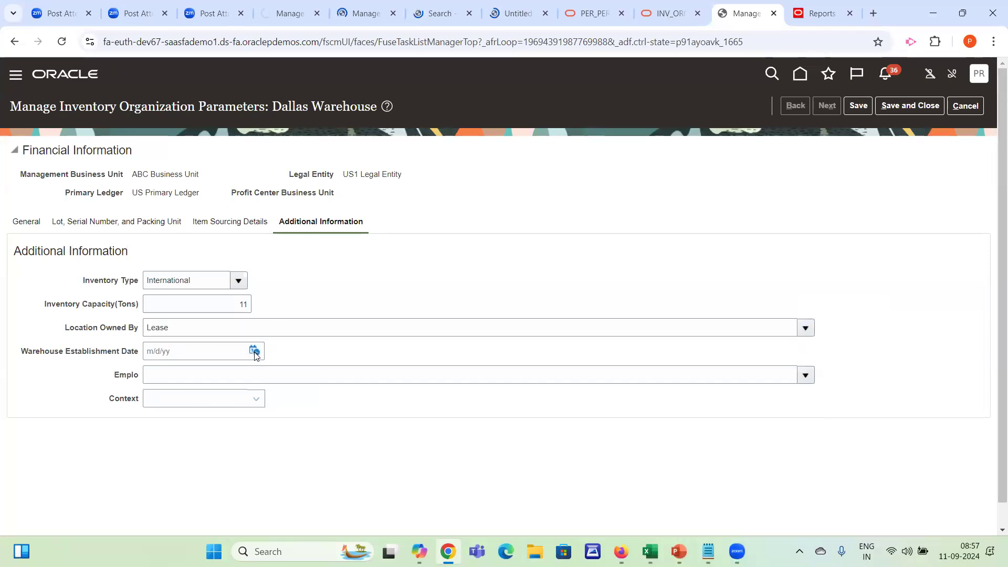
{"action": "left_click", "coordinate": [378, 373]}
{"action": "left_click", "coordinate": [394, 373]}
{"action": "left_click", "coordinate": [394, 372]}
{"action": "left_click", "coordinate": [360, 431]}
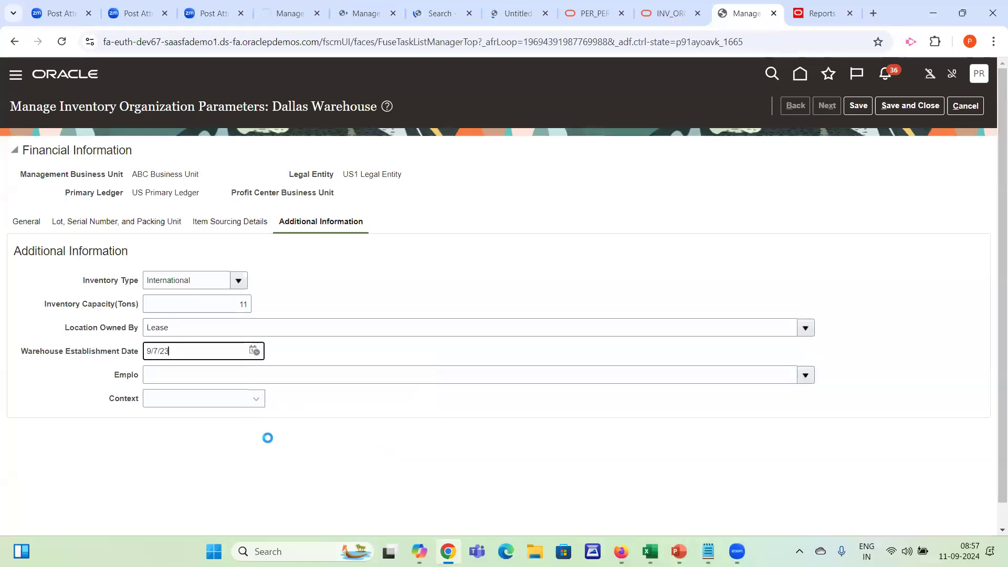
Choose the first listed employee as the value of the Emplo field
{"action": "left_click", "coordinate": [177, 378]}
{"action": "left_click", "coordinate": [799, 375]}
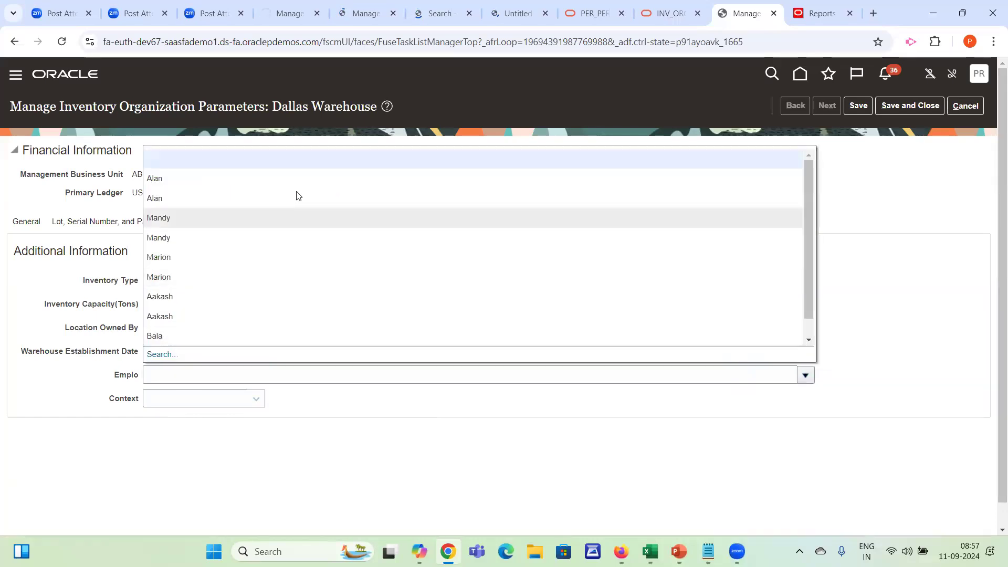
{"action": "left_click", "coordinate": [156, 355]}
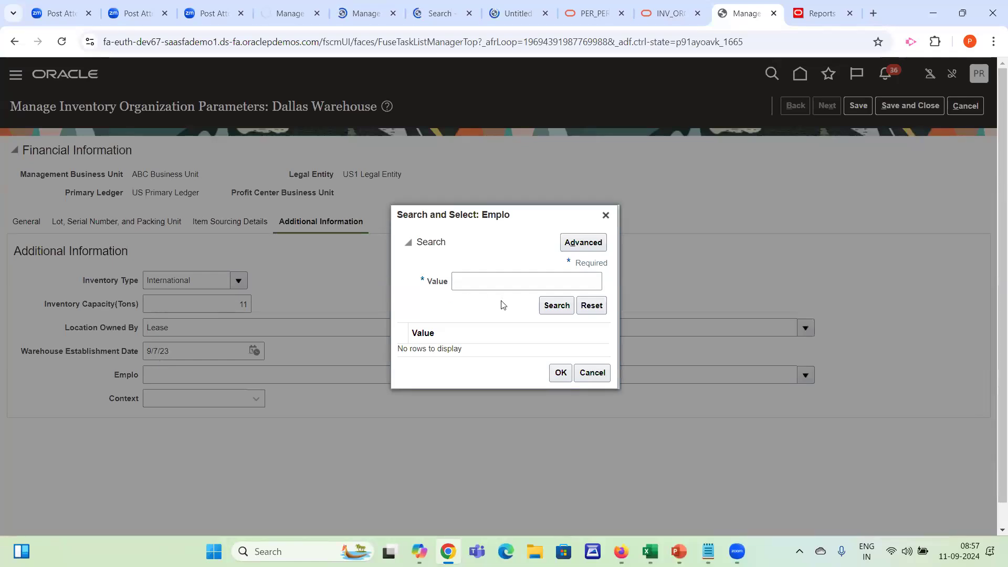
{"action": "left_click", "coordinate": [605, 217]}
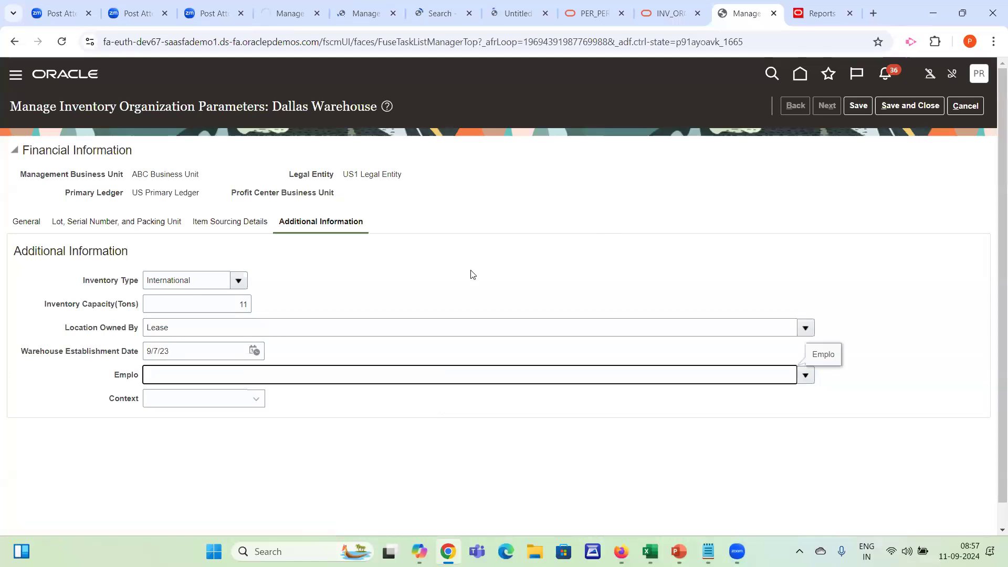
{"action": "left_click", "coordinate": [805, 374]}
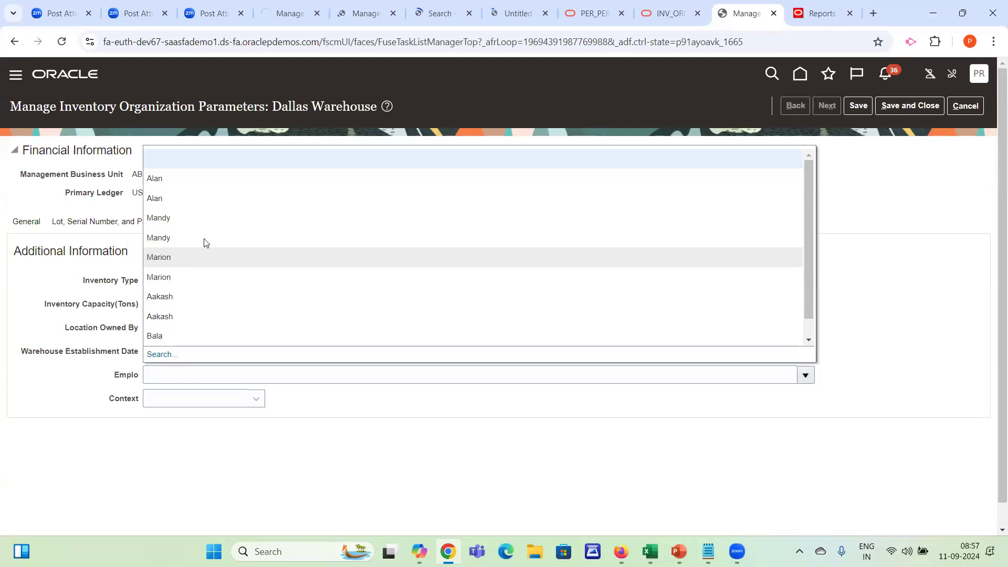
{"action": "left_click", "coordinate": [210, 183]}
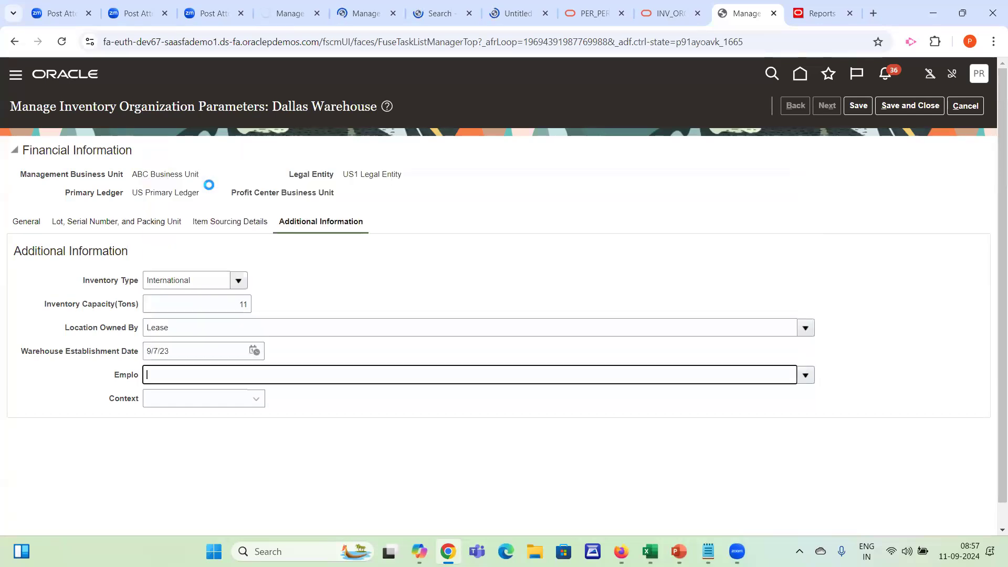
{"action": "left_click", "coordinate": [208, 345]}
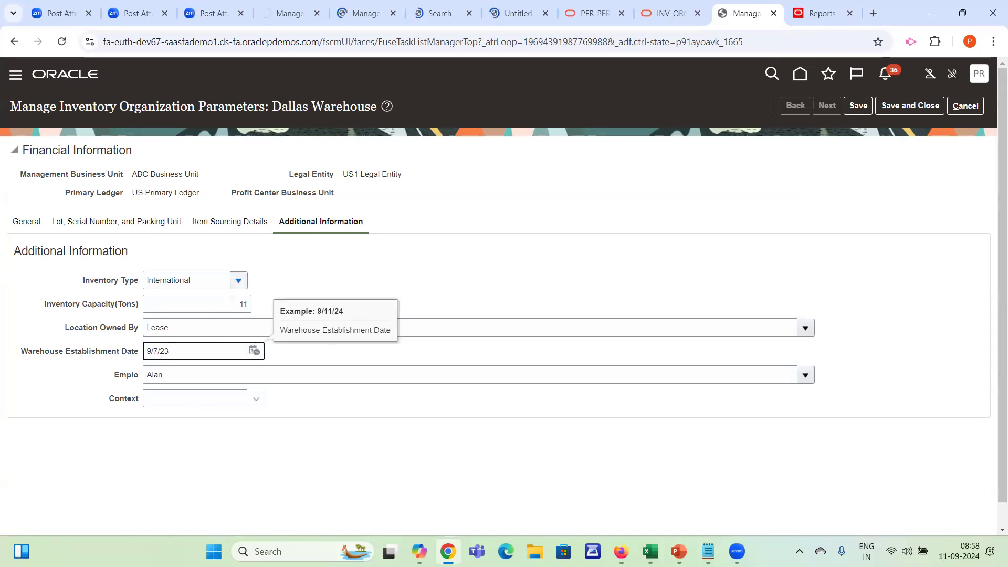
Try to enter the text test as the Inventory Capacity(Tons)
{"action": "left_click", "coordinate": [209, 305]}
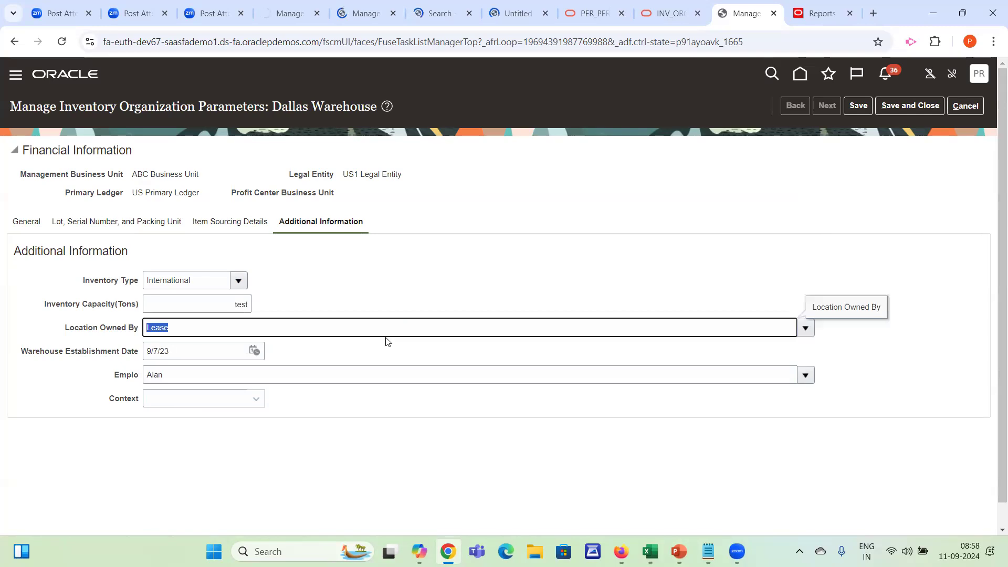
{"action": "left_click", "coordinate": [348, 293]}
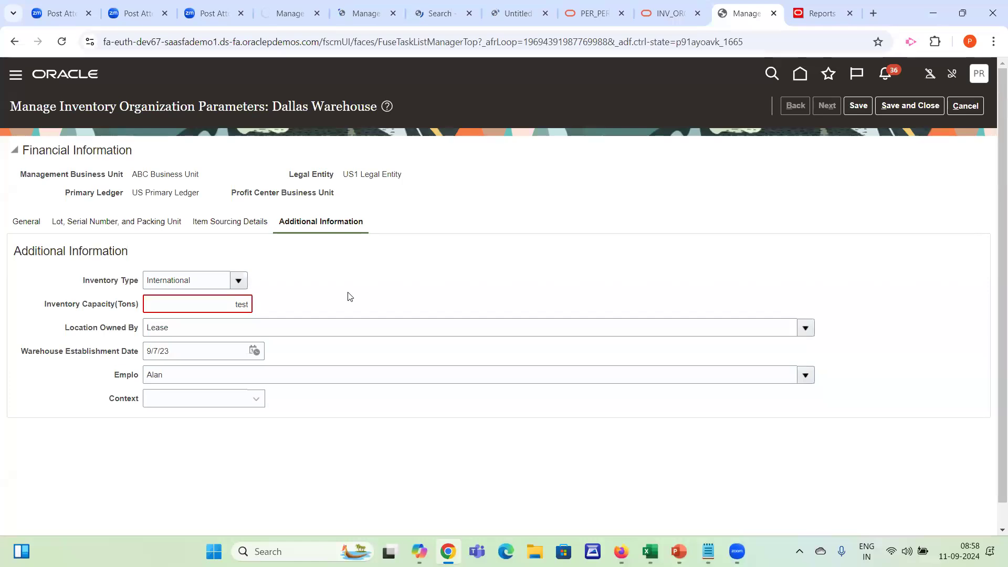
{"action": "left_click_drag", "start_coordinate": [87, 278], "coordinate": [140, 382]}
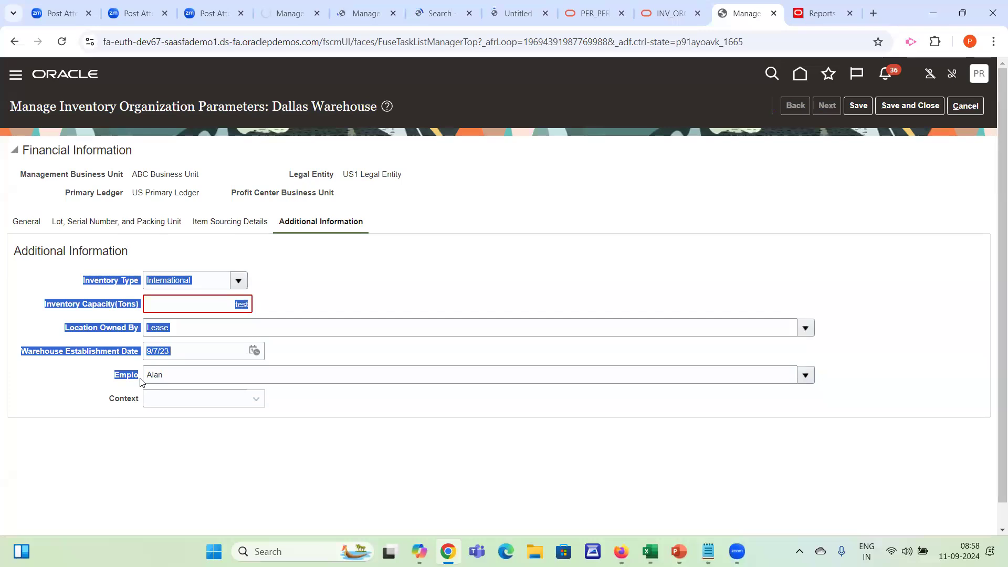
{"action": "left_click", "coordinate": [141, 382]}
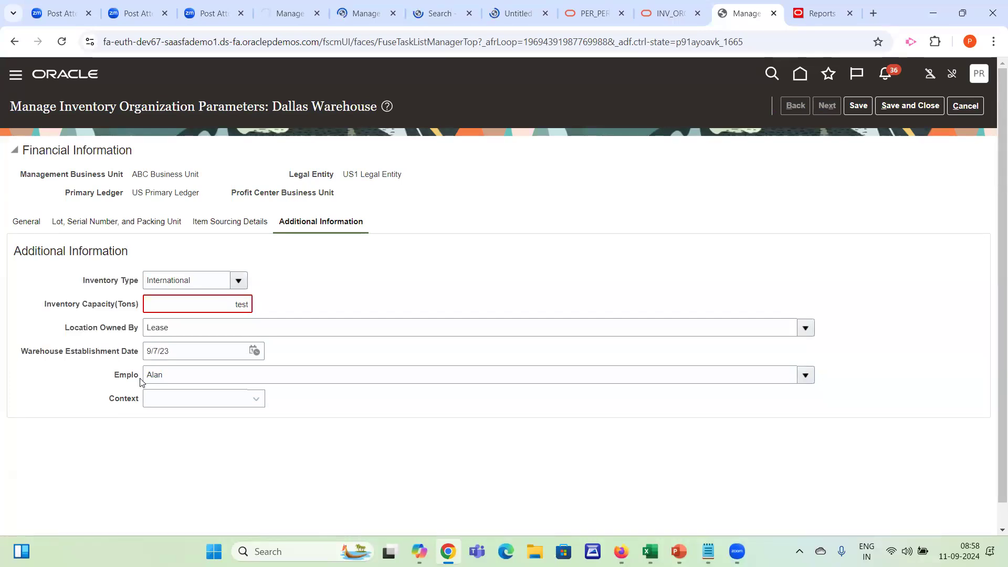
{"action": "left_click_drag", "start_coordinate": [48, 304], "coordinate": [110, 310]}
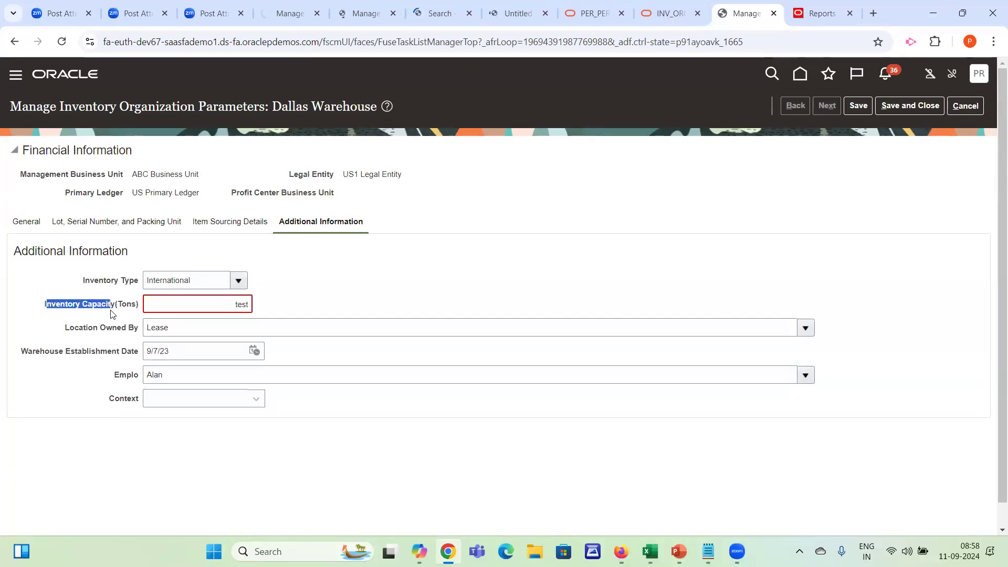
{"action": "left_click", "coordinate": [151, 316]}
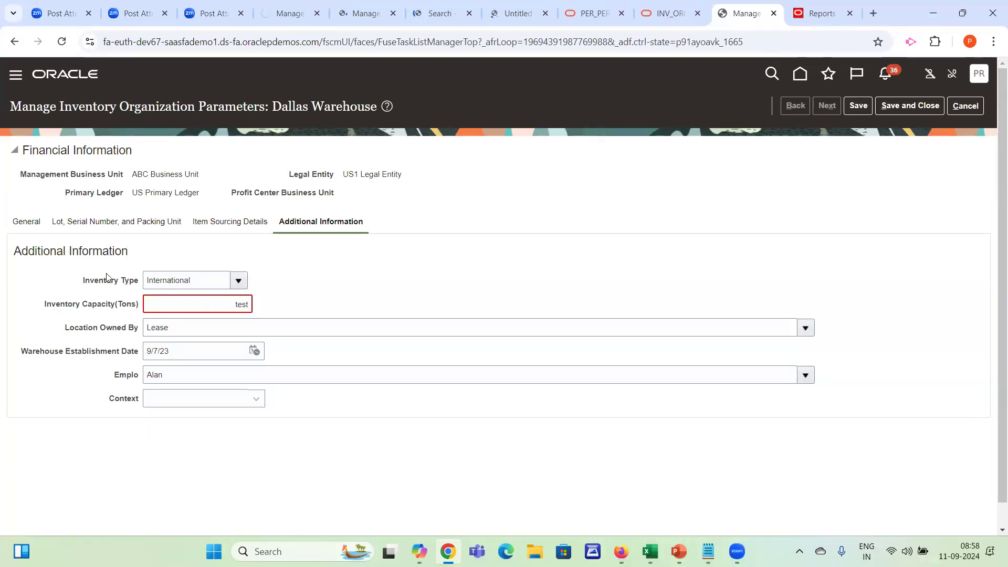
Try the alphanumeric values T5-00 and T60 in Inventory Capacity(Tons)
{"action": "left_click_drag", "start_coordinate": [183, 301], "coordinate": [298, 310]}
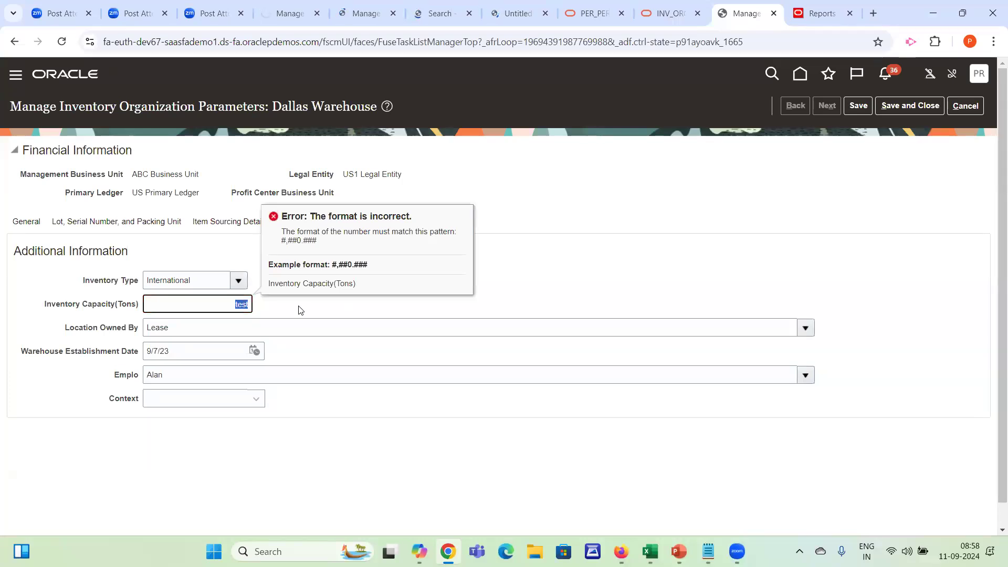
{"action": "type", "text": "T5-00"}
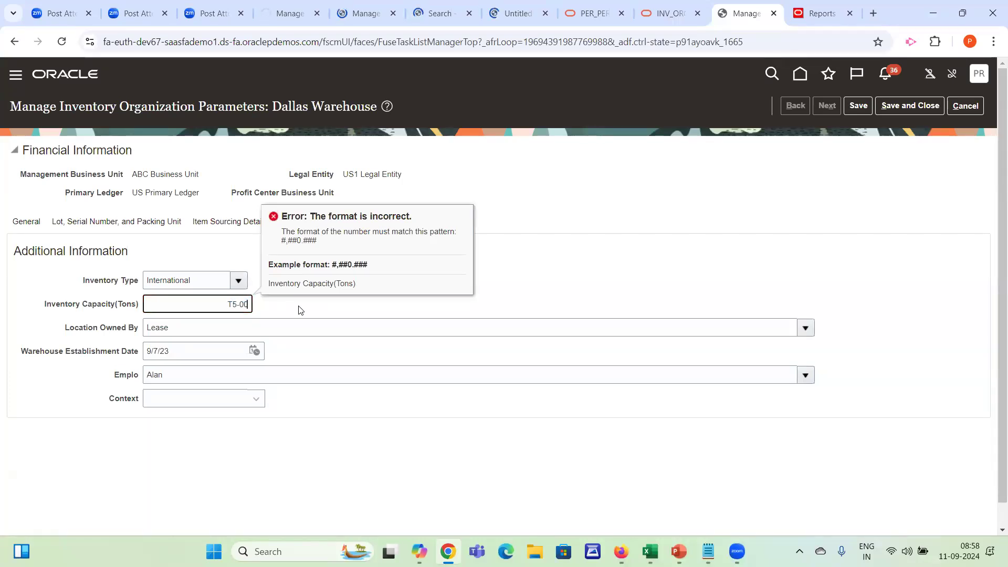
{"action": "key", "text": "Tab"}
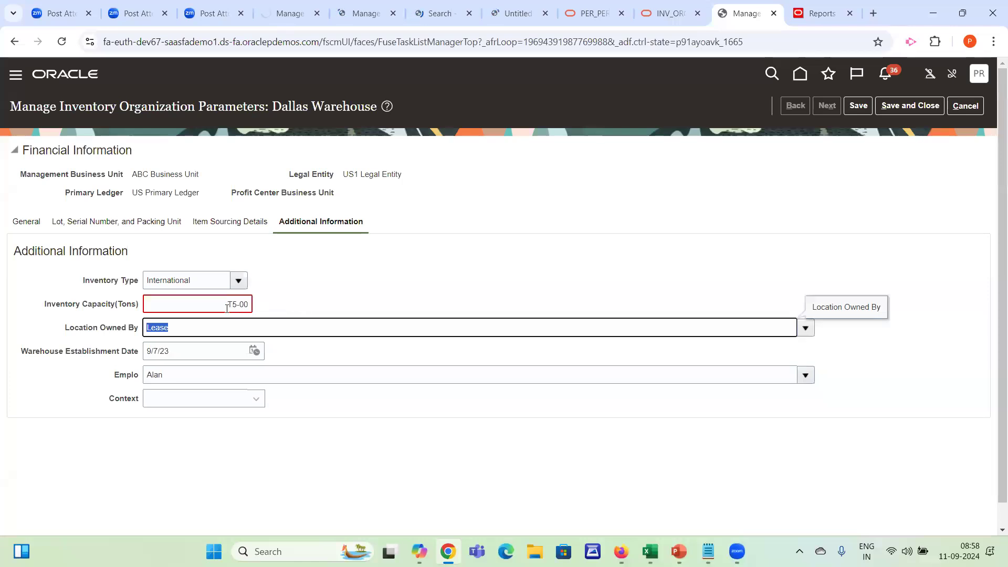
{"action": "key", "text": "shift+Tab"}
{"action": "type", "text": "T60"}
{"action": "key", "text": "Tab"}
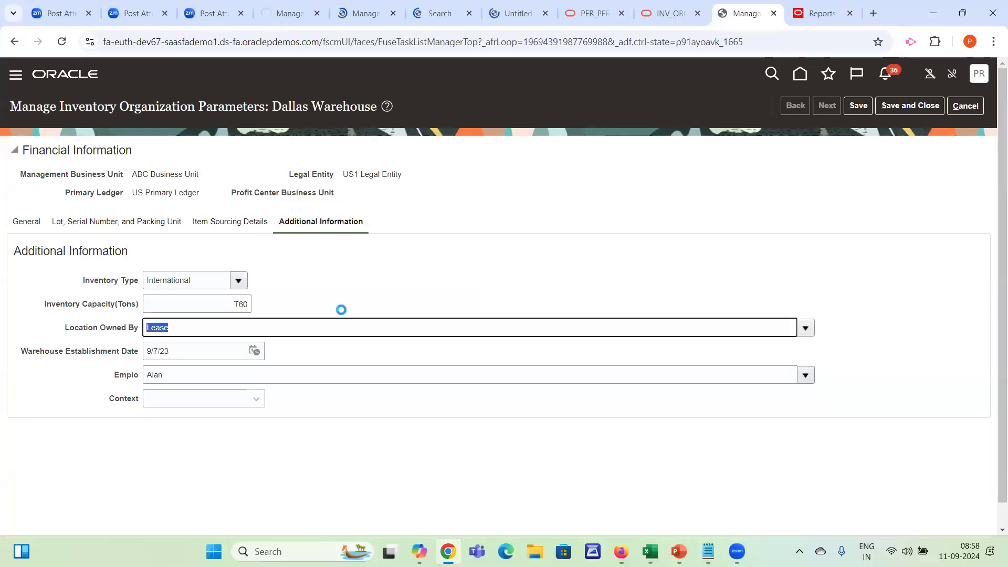
Set the Inventory Capacity(Tons) to 10 and re-enter it as 10.00
{"action": "key", "text": "shift+Tab"}
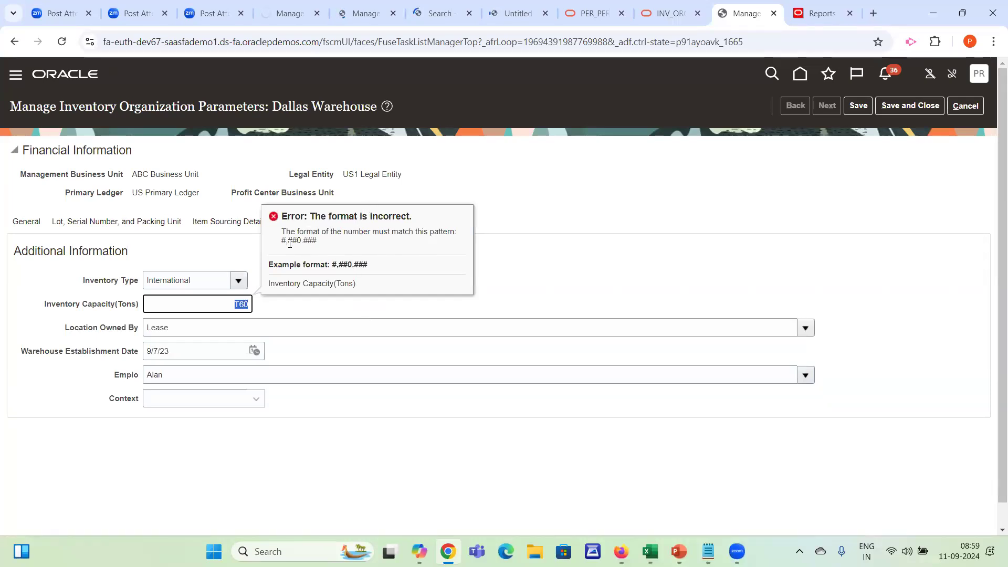
{"action": "type", "text": "10"}
{"action": "key", "text": "Tab"}
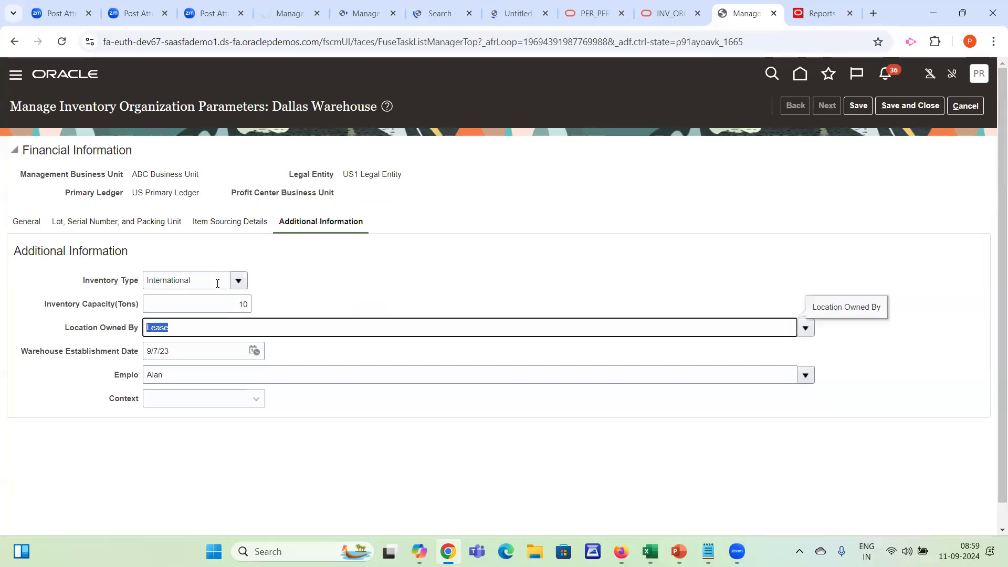
{"action": "left_click", "coordinate": [201, 317]}
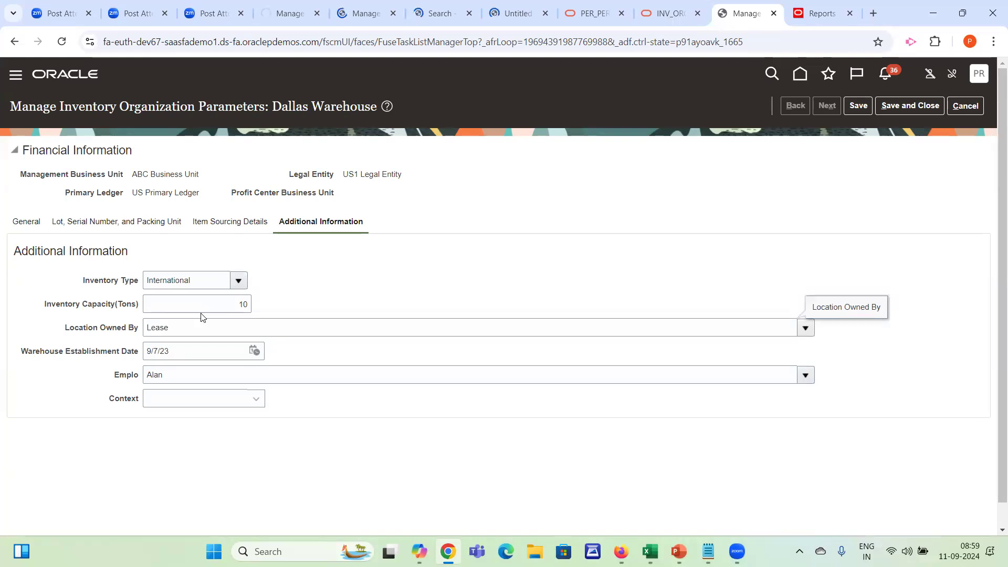
{"action": "left_click_drag", "start_coordinate": [216, 306], "coordinate": [436, 284]}
{"action": "type", "text": "1"}
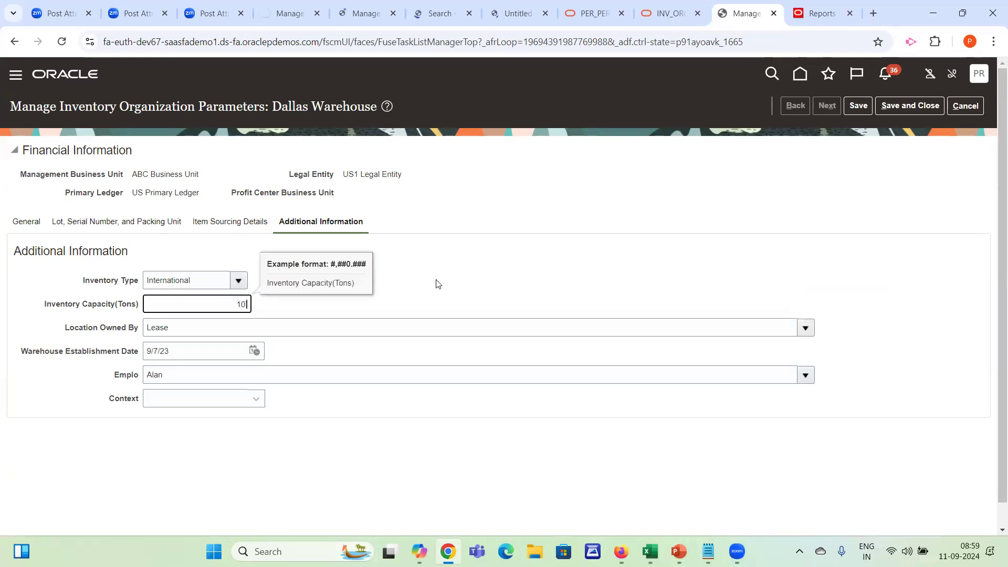
{"action": "key", "text": "Tab"}
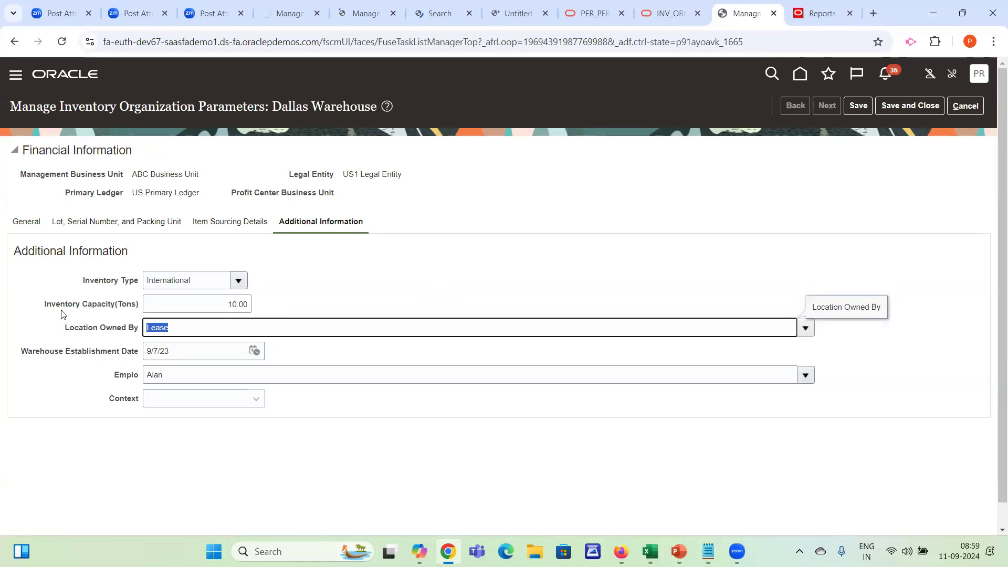
Save the Dallas Warehouse organization parameters and close them
{"action": "left_click_drag", "start_coordinate": [51, 311], "coordinate": [209, 310]}
{"action": "left_click", "coordinate": [222, 310]}
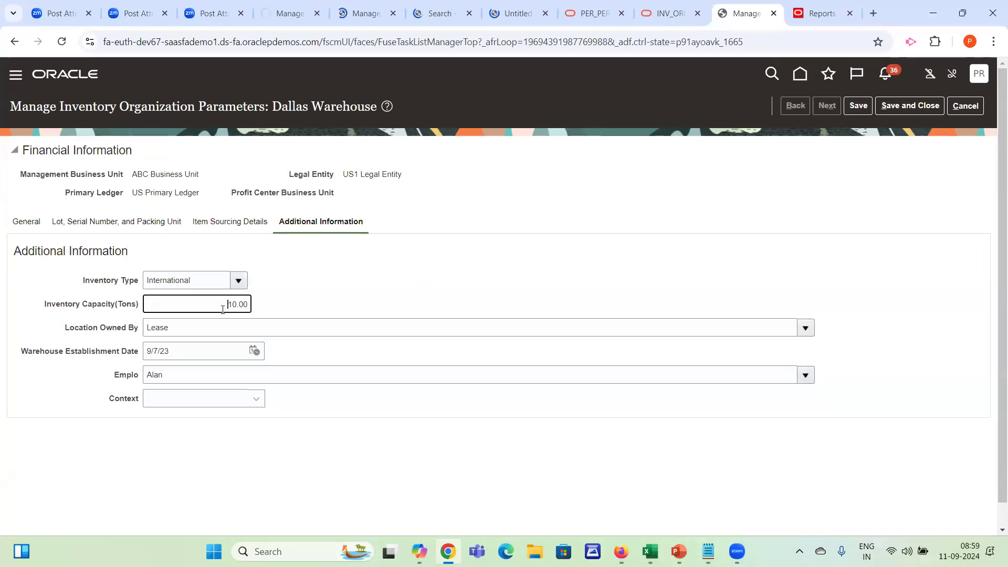
{"action": "left_click", "coordinate": [706, 270]}
{"action": "left_click", "coordinate": [859, 105]}
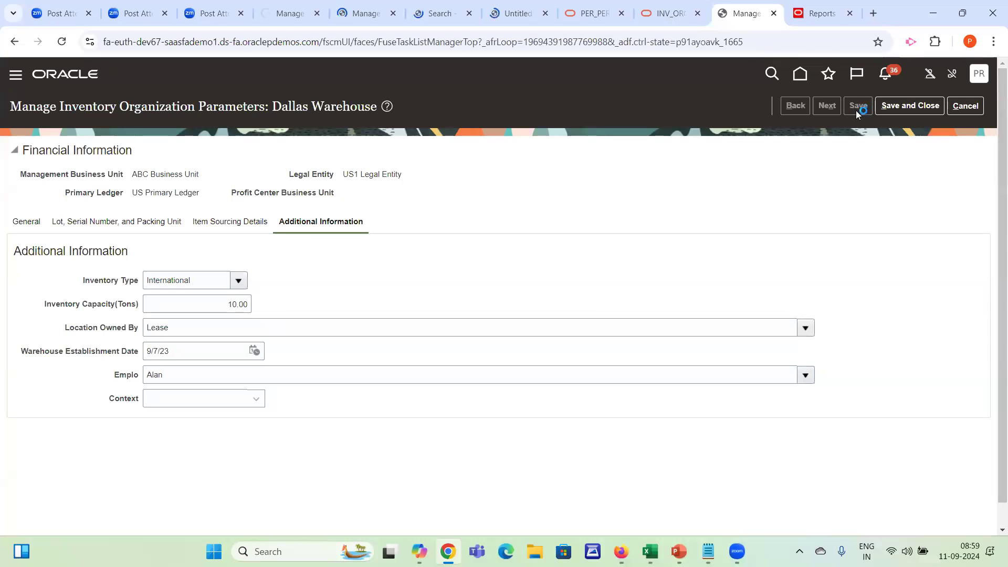
{"action": "left_click_drag", "start_coordinate": [89, 279], "coordinate": [112, 390]}
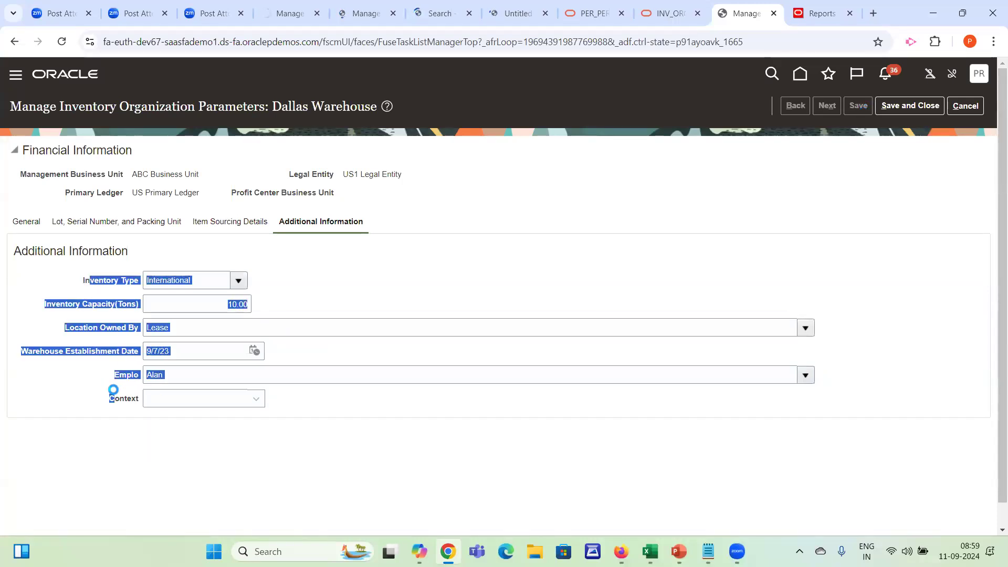
{"action": "left_click", "coordinate": [213, 310]}
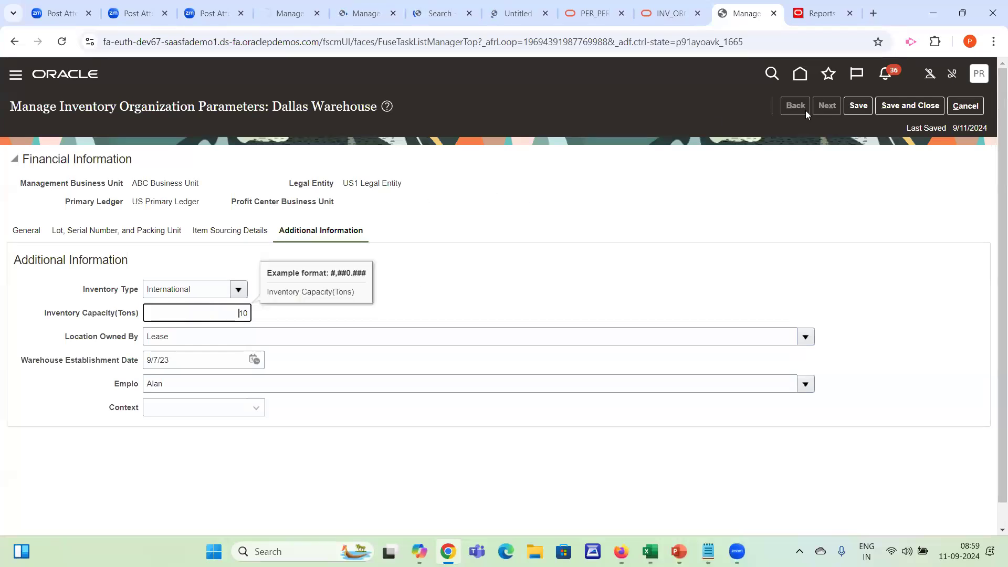
{"action": "left_click", "coordinate": [908, 105]}
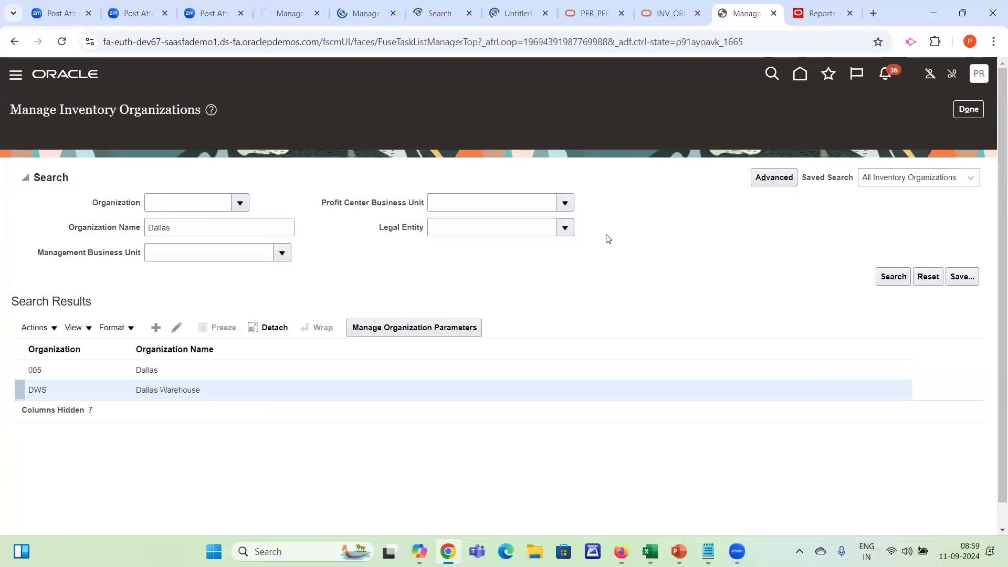
Reopen the Dallas Warehouse organization parameters to unhighlight the flexfields, and save and close them
{"action": "left_click", "coordinate": [431, 314]}
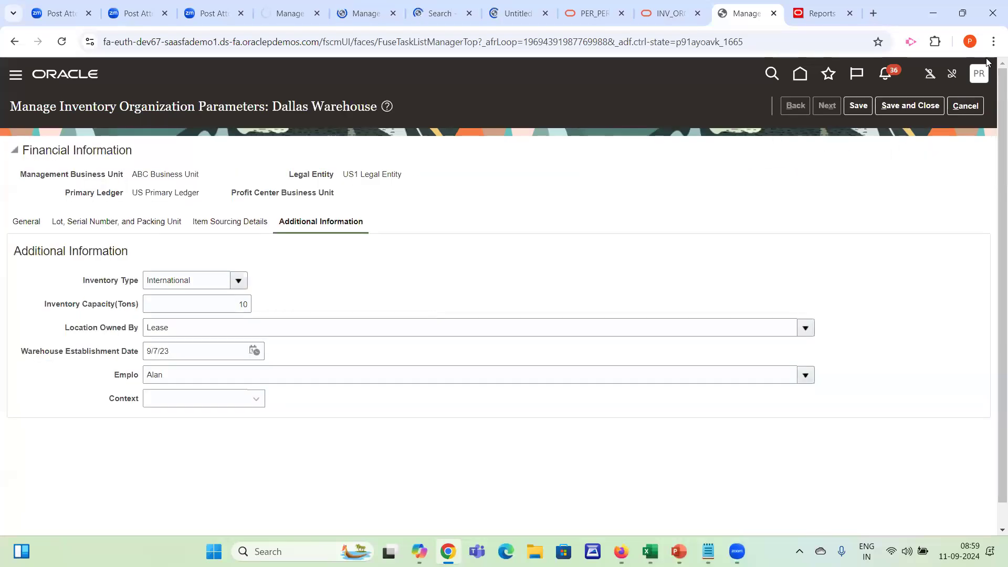
{"action": "left_click", "coordinate": [978, 75]}
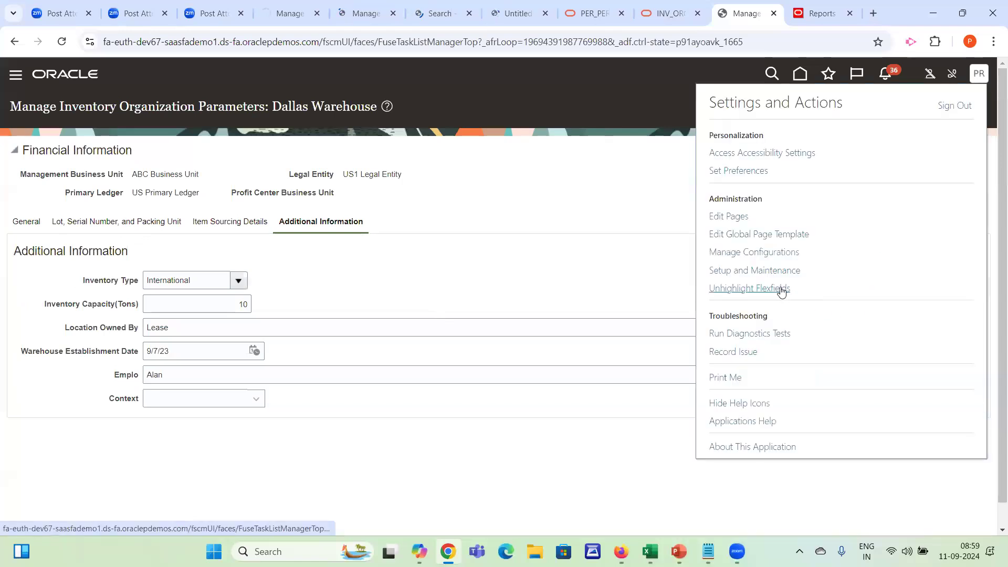
{"action": "left_click", "coordinate": [769, 295]}
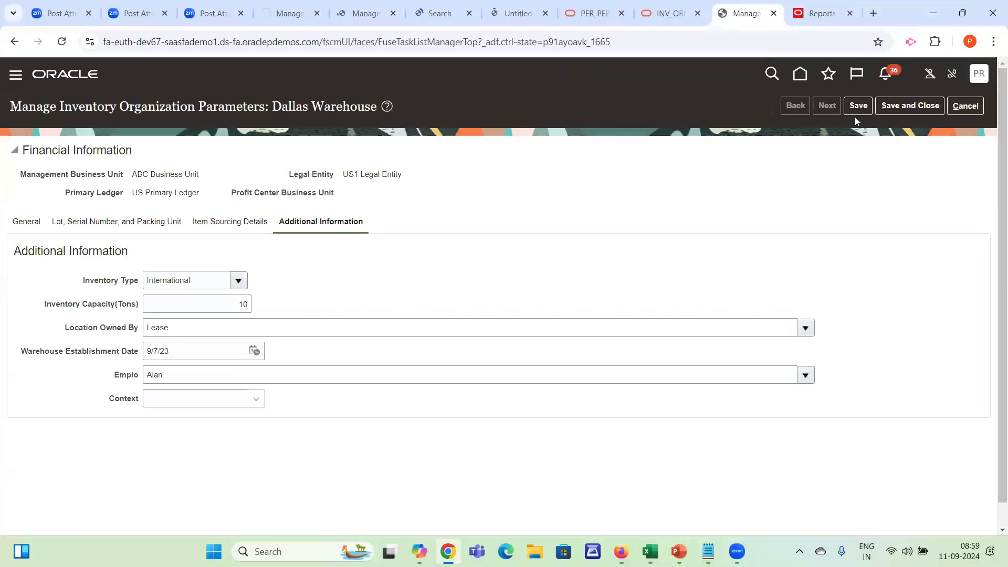
{"action": "left_click", "coordinate": [900, 106]}
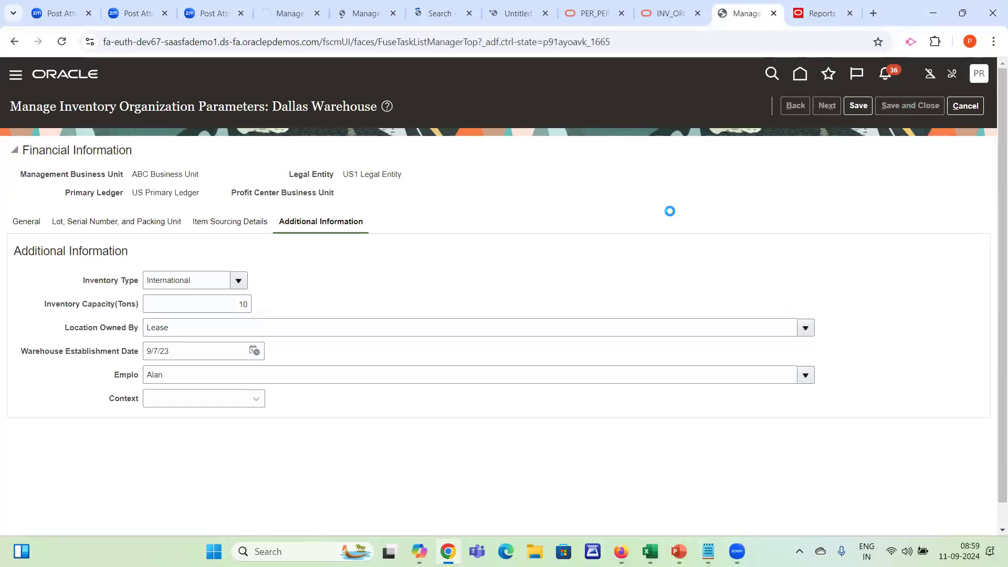
{"action": "left_click", "coordinate": [364, 310]}
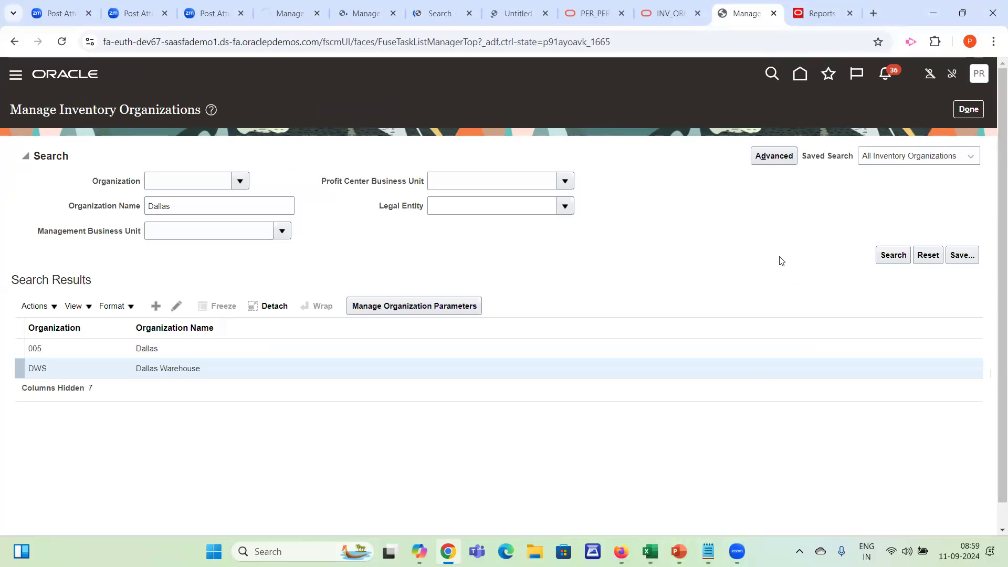
Review the Additional Information fields in the Dallas Warehouse organization parameters and leave them without saving
{"action": "left_click", "coordinate": [733, 290]}
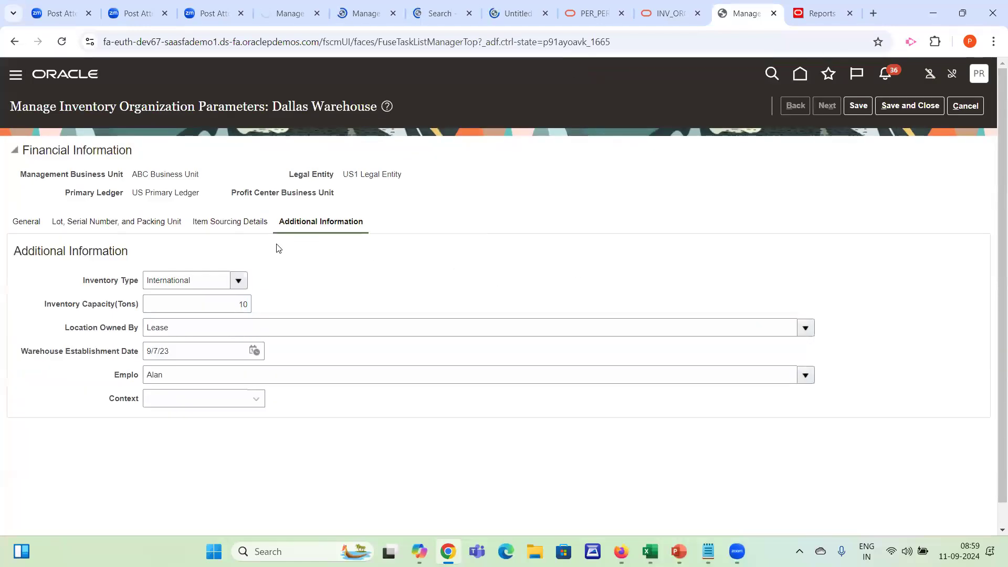
{"action": "left_click_drag", "start_coordinate": [22, 255], "coordinate": [127, 420]}
{"action": "left_click", "coordinate": [127, 420]}
{"action": "left_click_drag", "start_coordinate": [15, 252], "coordinate": [259, 256]}
{"action": "left_click", "coordinate": [259, 256]}
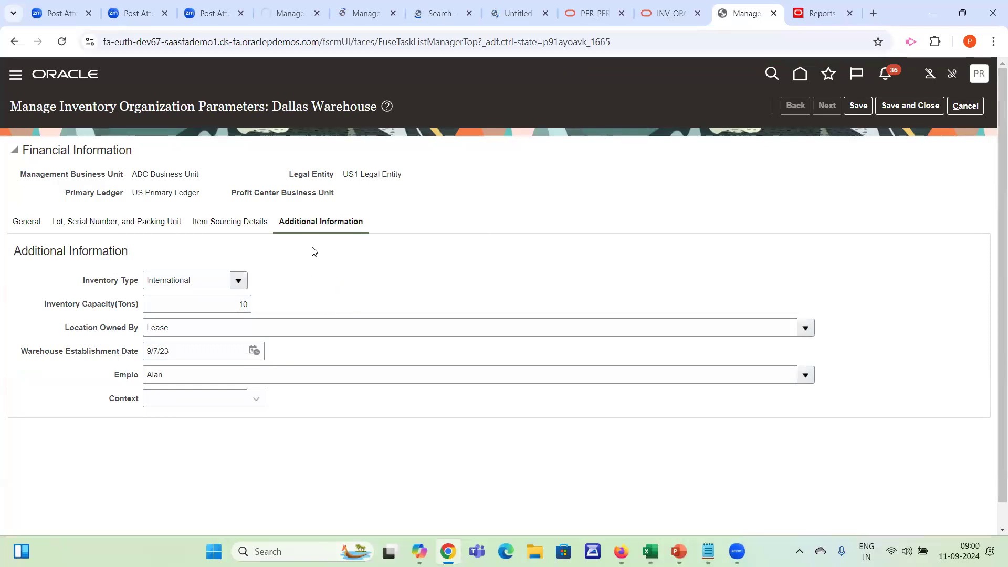
{"action": "left_click", "coordinate": [966, 108]}
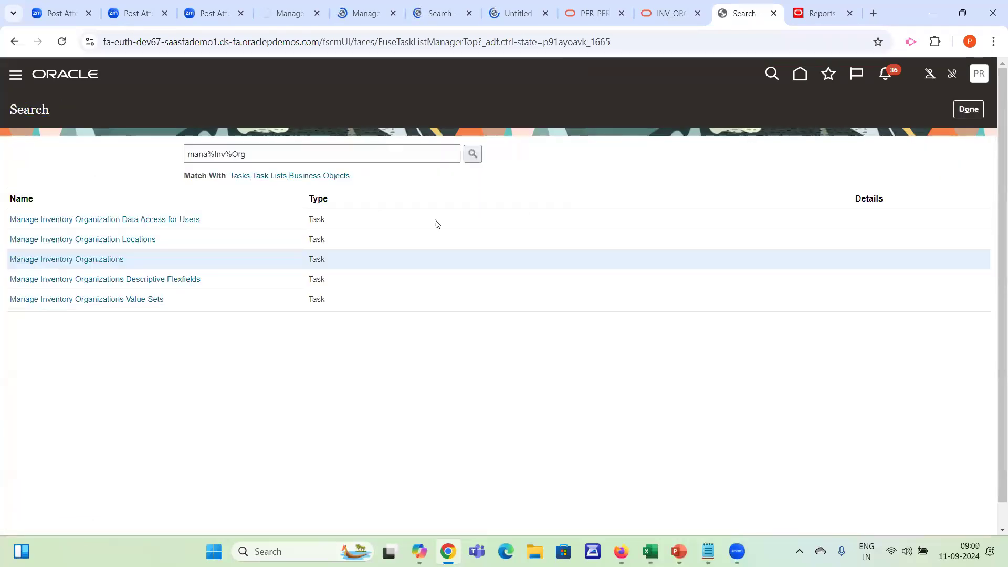
Copy the view name INV_ORG_PARAMETERS_V from the Oracle documentation and open the reports catalog
{"action": "left_click", "coordinate": [664, 11]}
{"action": "key", "text": "ctrl+f"}
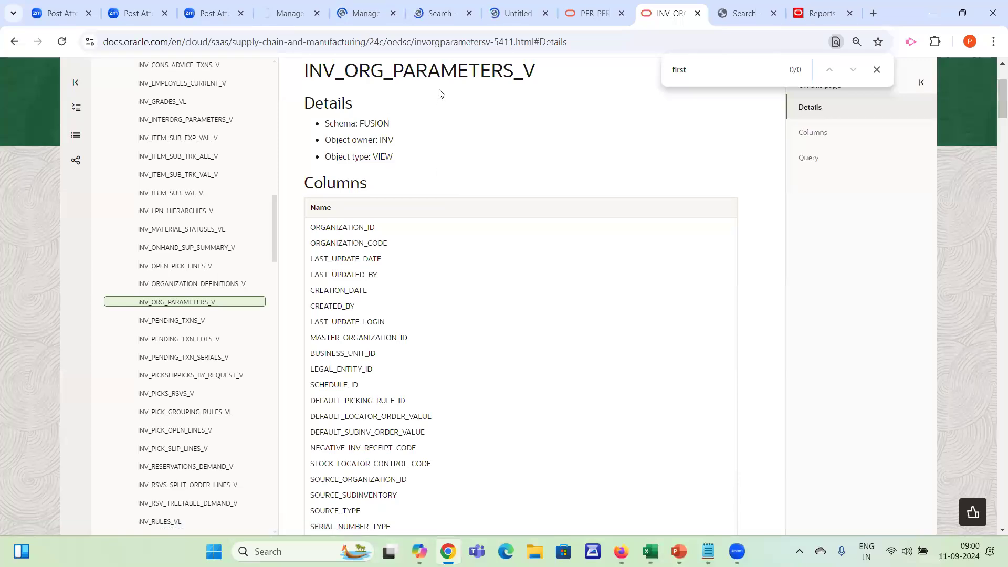
{"action": "double_click", "coordinate": [440, 67]}
{"action": "key", "text": "ctrl+c"}
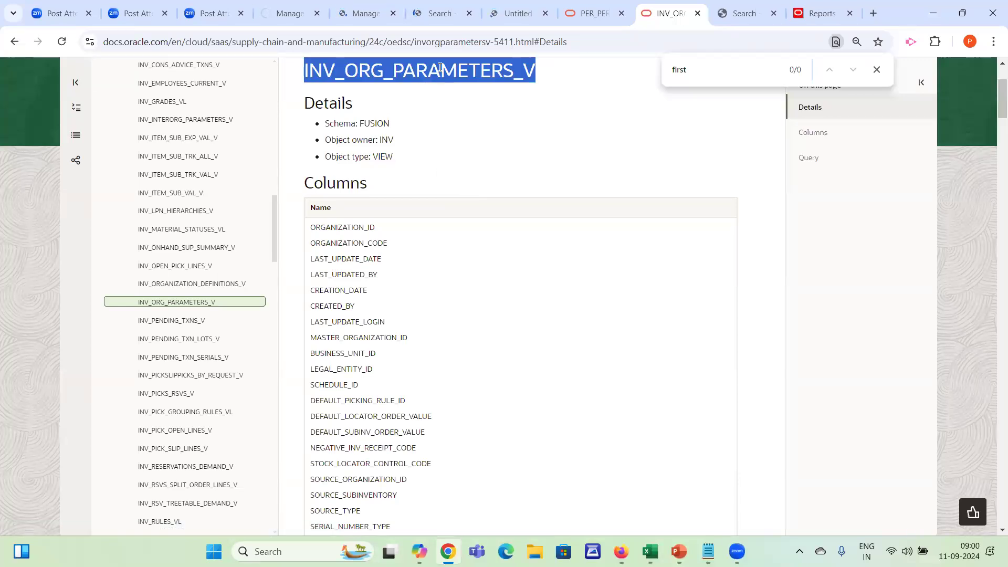
{"action": "left_click", "coordinate": [820, 15]}
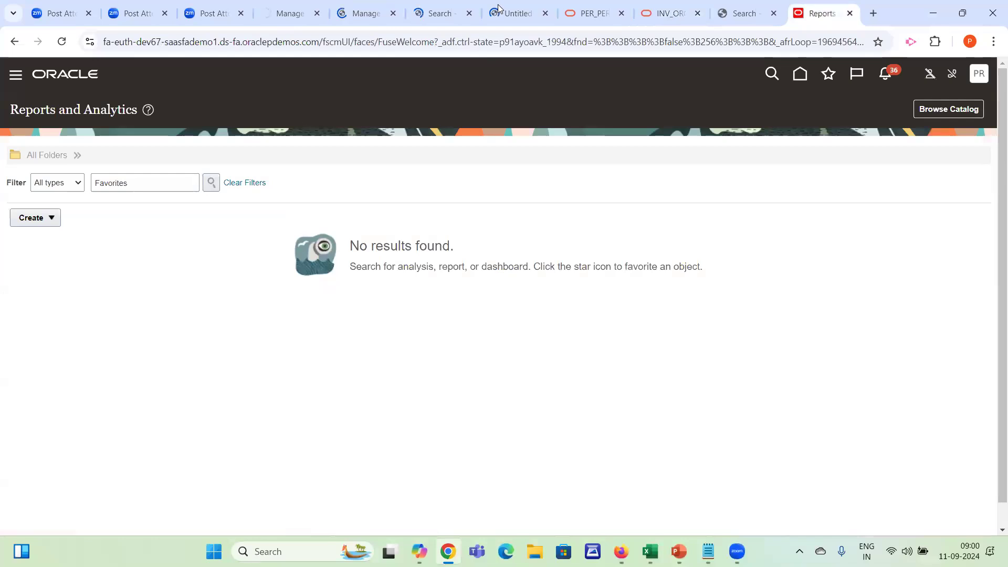
{"action": "left_click", "coordinate": [923, 109]}
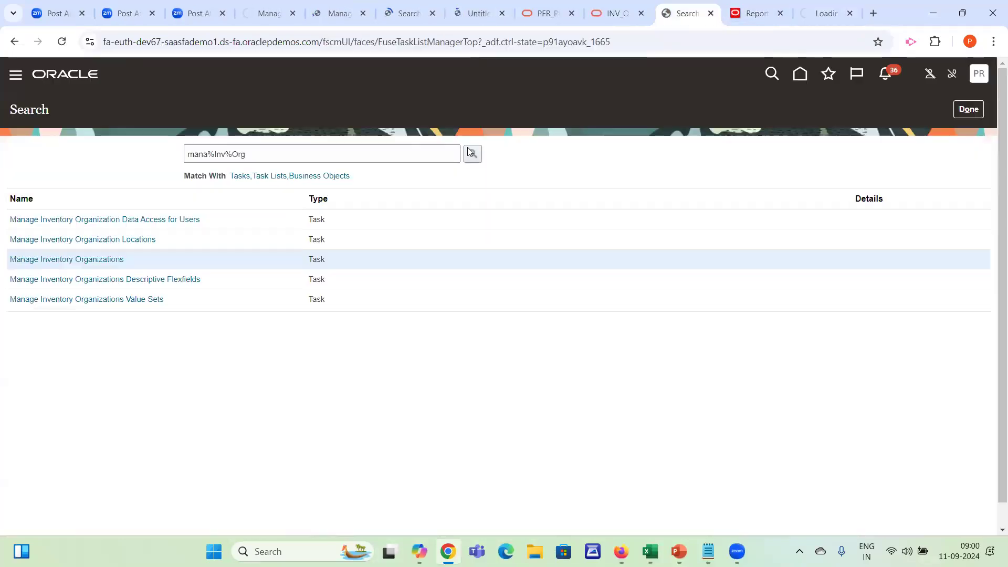
Search the setup tasks for subinventory management and open the matching task
{"action": "left_click", "coordinate": [682, 13]}
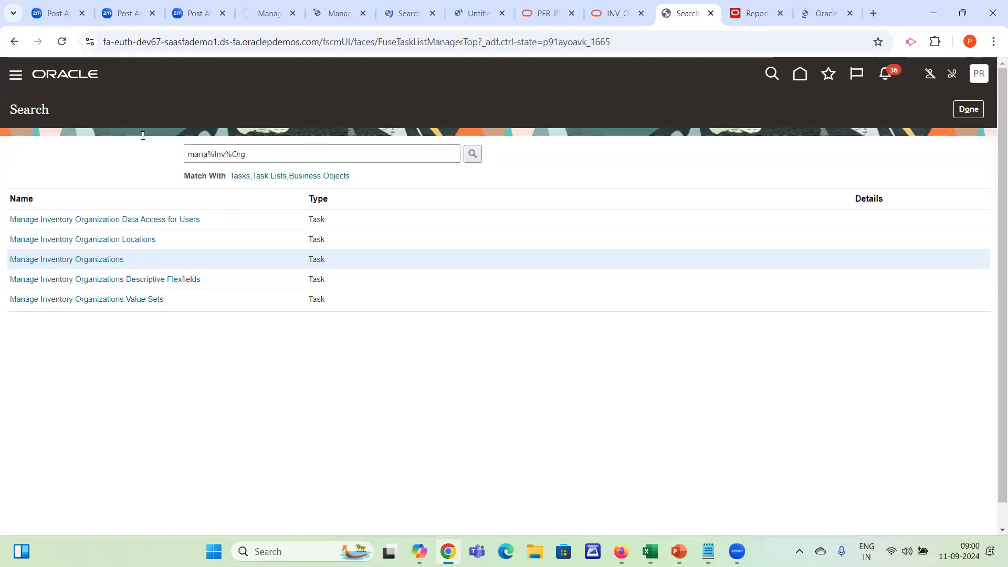
{"action": "left_click", "coordinate": [309, 153]}
{"action": "key", "text": "BackSpace"}
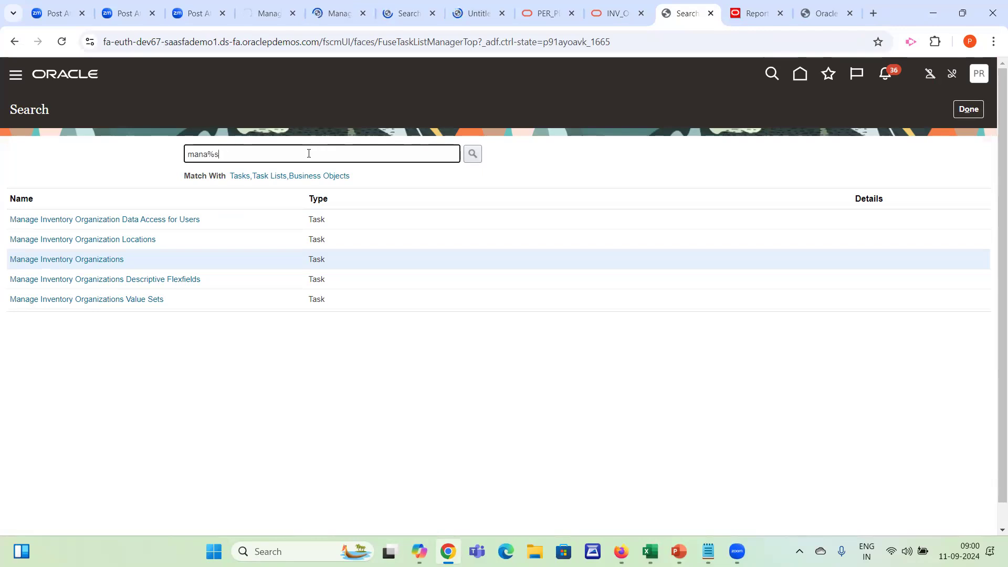
{"action": "key", "text": "Return"}
{"action": "key", "text": "BackSpace"}
{"action": "type", "text": "c"}
{"action": "key", "text": "Return"}
{"action": "left_click", "coordinate": [45, 219]}
Create a new, empty data model from the reports catalog
{"action": "left_click", "coordinate": [740, 13]}
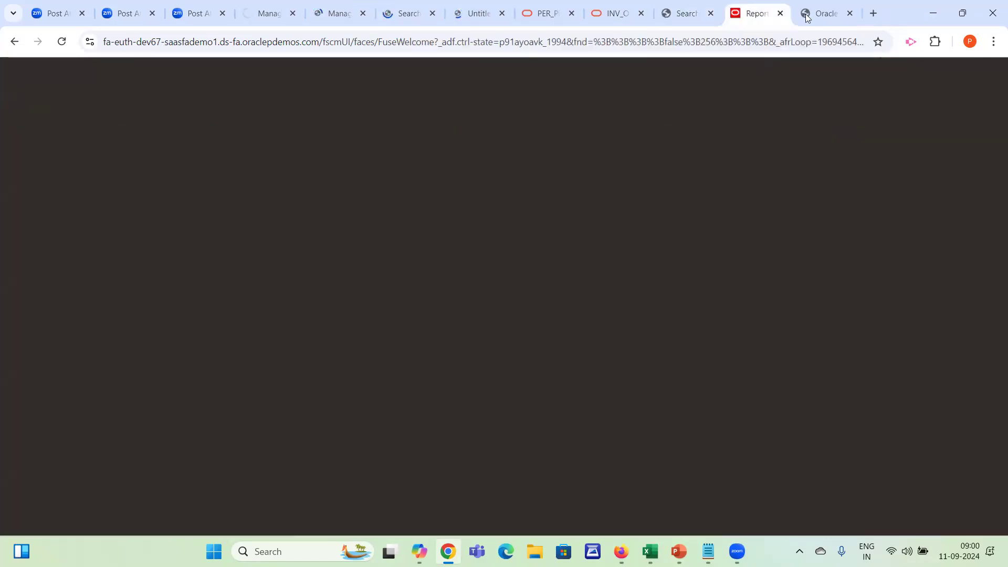
{"action": "left_click", "coordinate": [807, 14]}
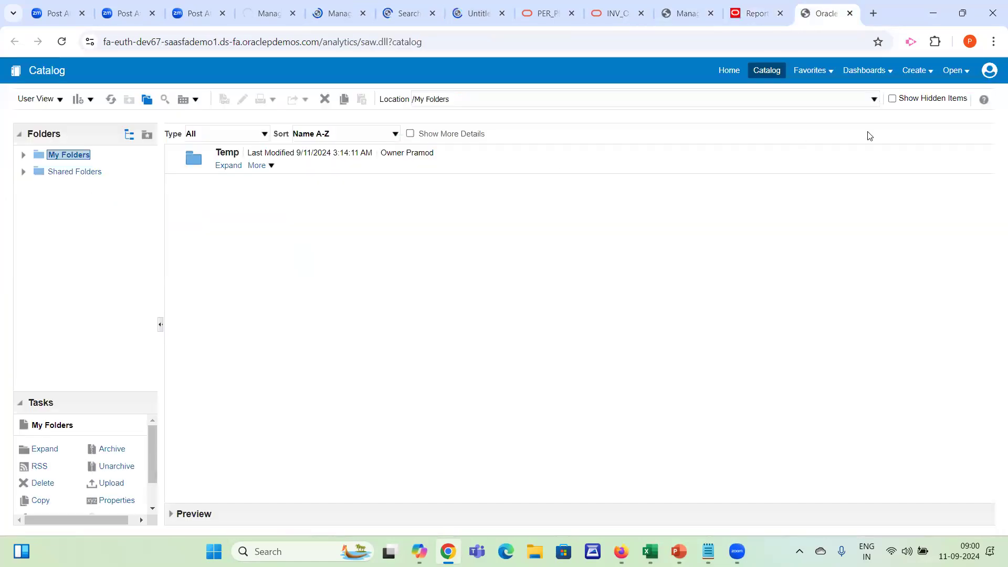
{"action": "left_click", "coordinate": [907, 78]}
{"action": "left_click", "coordinate": [836, 311]}
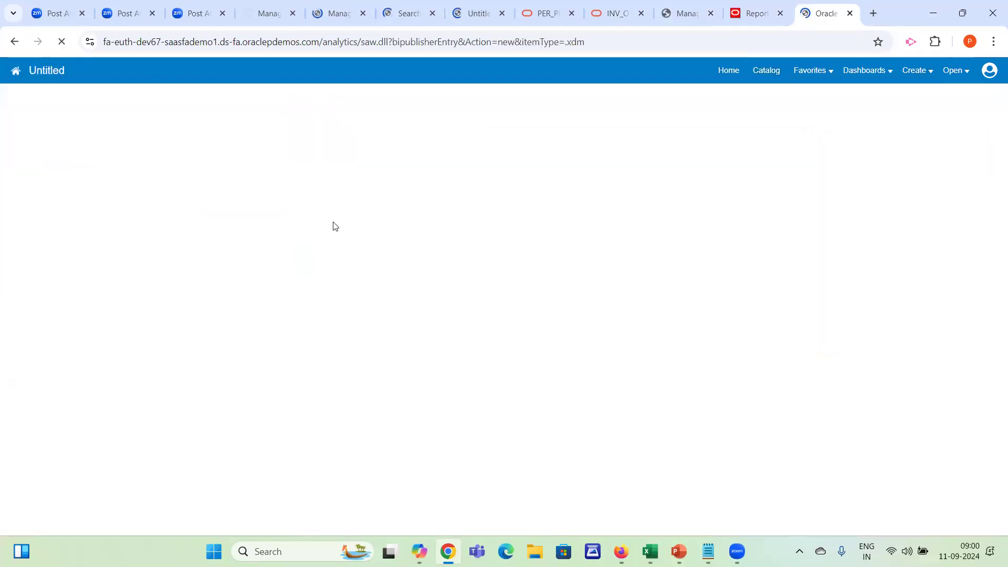
Open the Damages subinventory for editing and check the code and name of its descriptive flexfield
{"action": "left_click", "coordinate": [690, 14]}
{"action": "left_click", "coordinate": [129, 205]}
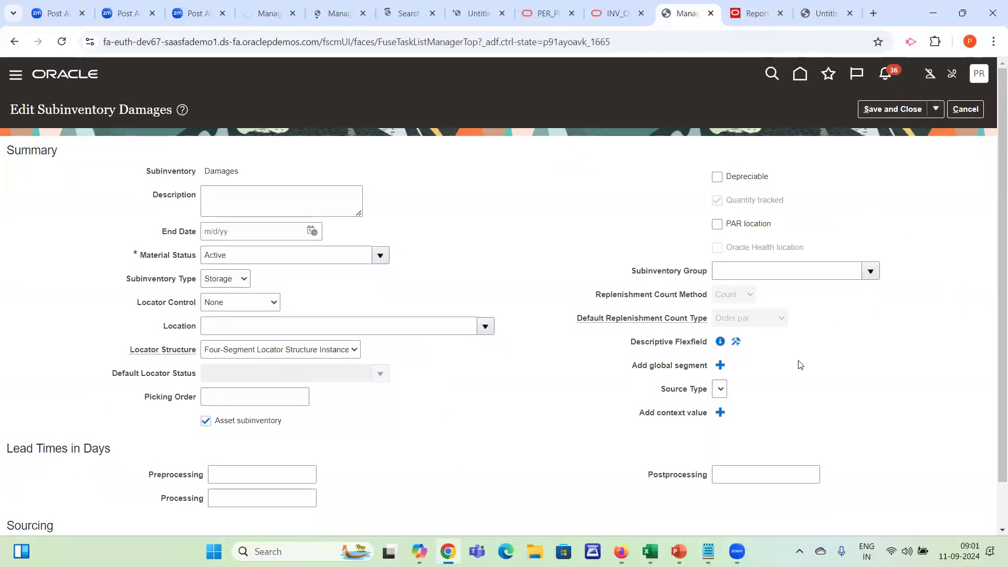
{"action": "left_click_drag", "start_coordinate": [651, 352], "coordinate": [777, 348]}
{"action": "left_click", "coordinate": [776, 348]}
{"action": "mouse_move", "coordinate": [736, 345]}
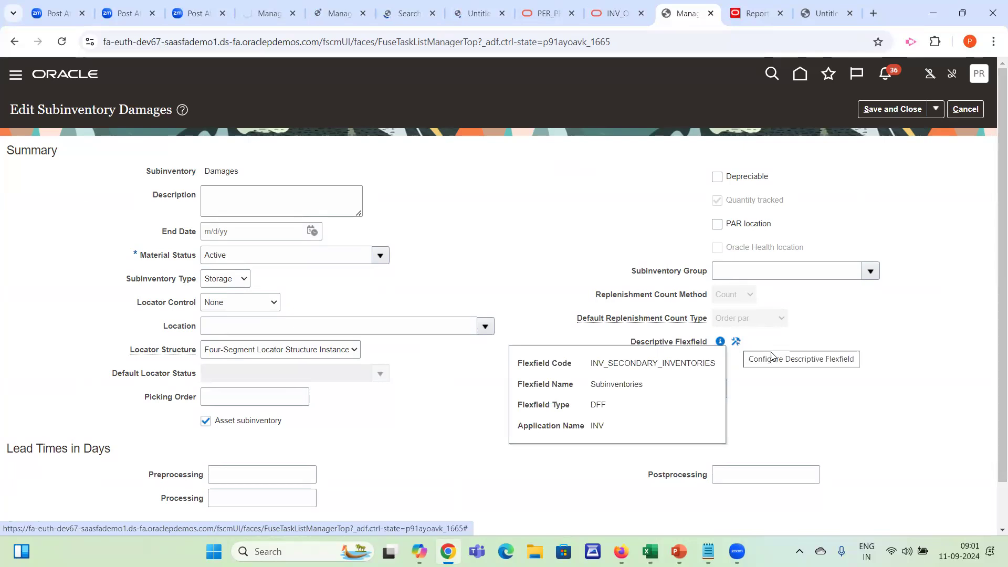
{"action": "left_click_drag", "start_coordinate": [631, 344], "coordinate": [776, 382]}
{"action": "left_click", "coordinate": [993, 181]}
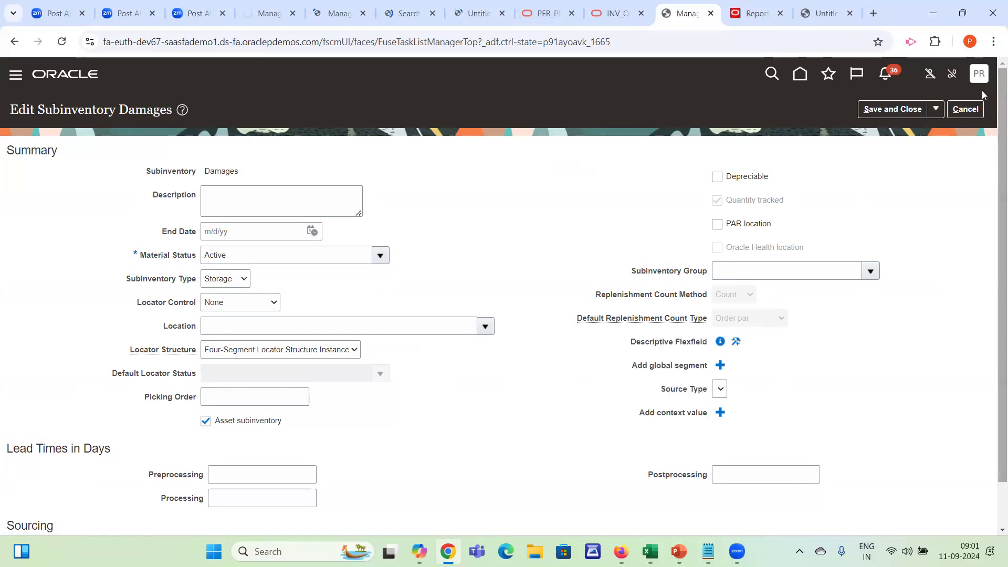
{"action": "left_click", "coordinate": [979, 74]}
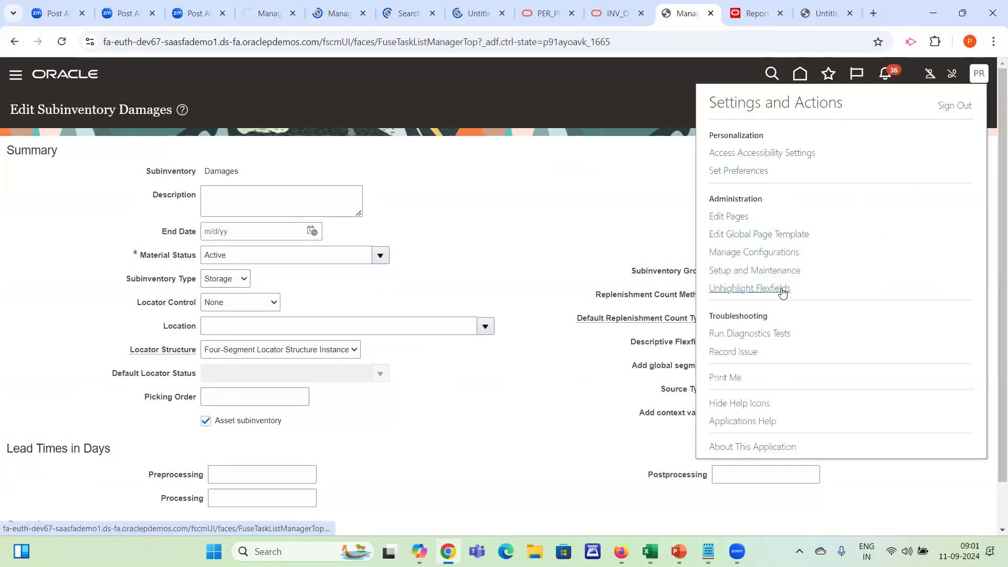
{"action": "left_click", "coordinate": [521, 231]}
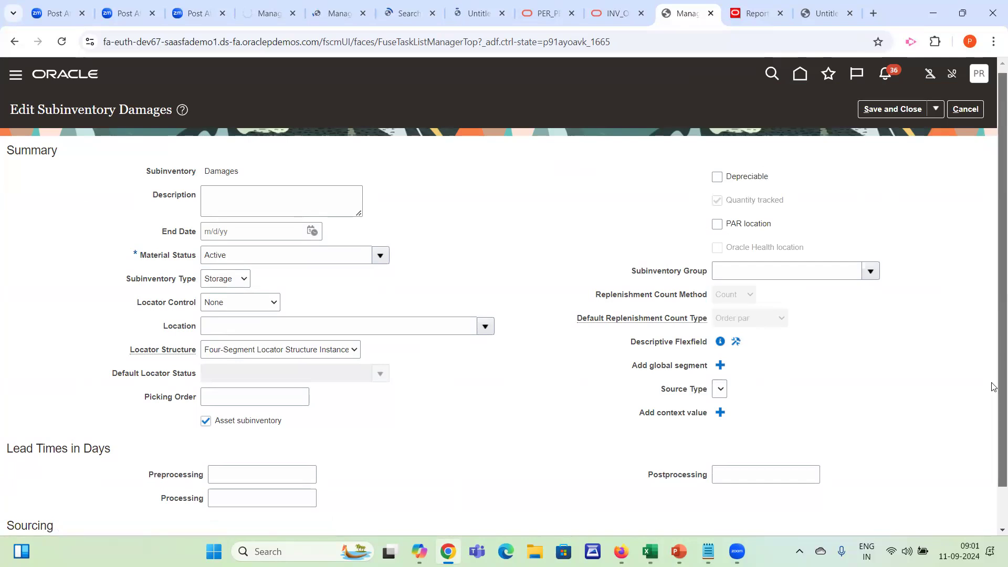
Open the configuration of the Damages subinventory's descriptive flexfield, examine the Subinventories entry and its code, and return to the subinventory
{"action": "scroll", "coordinate": [995, 273], "scroll_direction": "down", "scroll_amount": 1}
{"action": "left_click_drag", "start_coordinate": [630, 290], "coordinate": [787, 360]}
{"action": "left_click", "coordinate": [778, 352]}
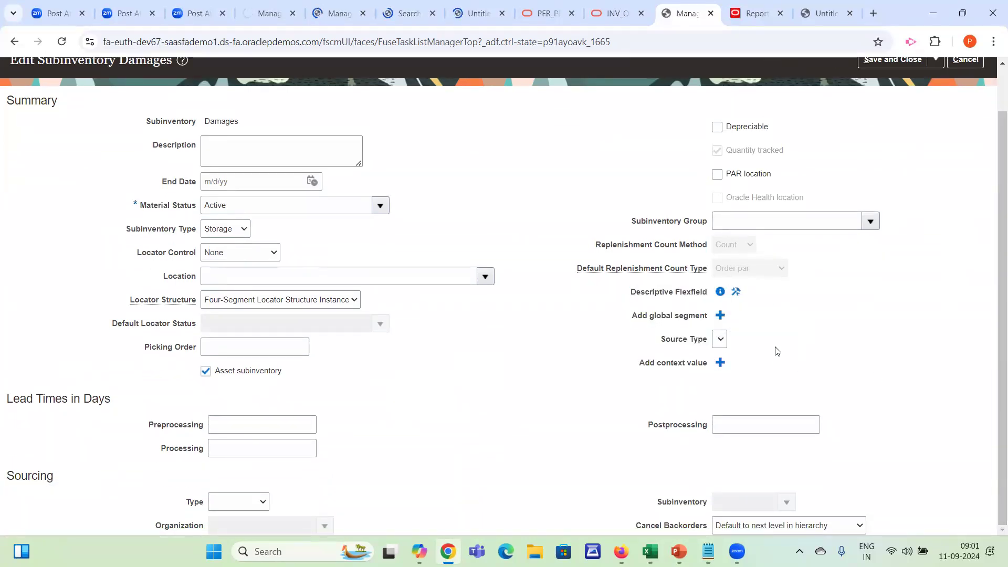
{"action": "left_click", "coordinate": [737, 295]}
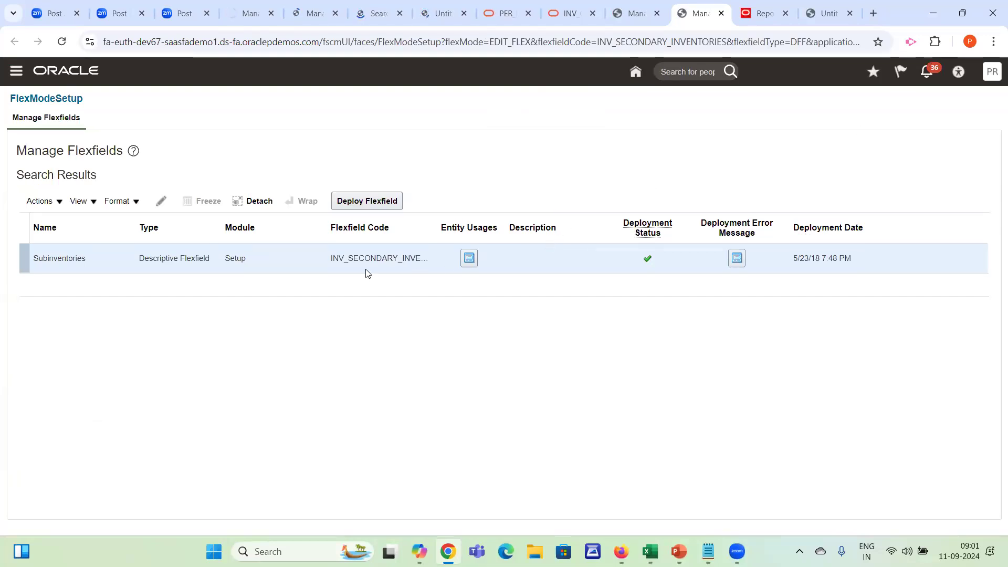
{"action": "double_click", "coordinate": [360, 259]}
{"action": "double_click", "coordinate": [355, 259]}
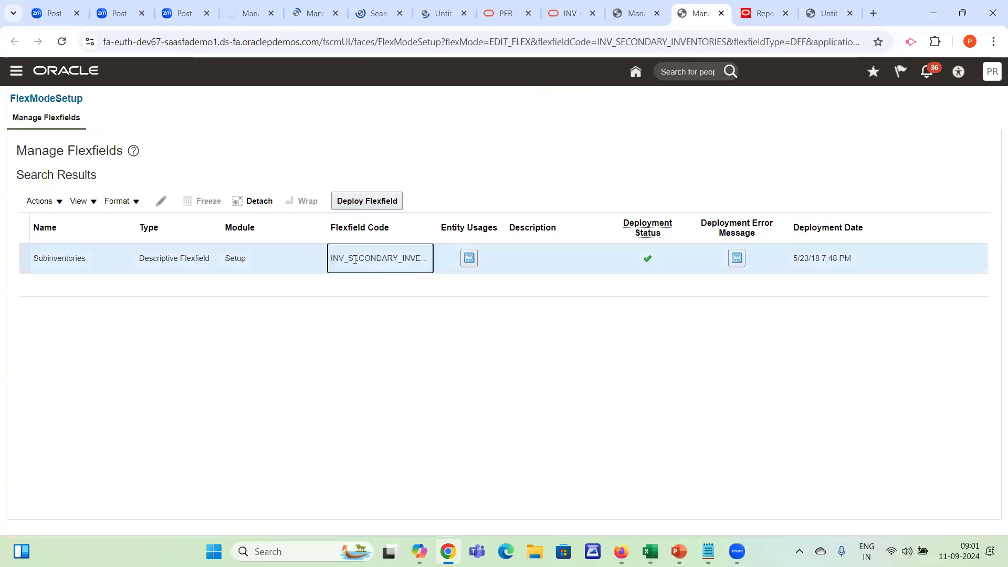
{"action": "left_click", "coordinate": [55, 256]}
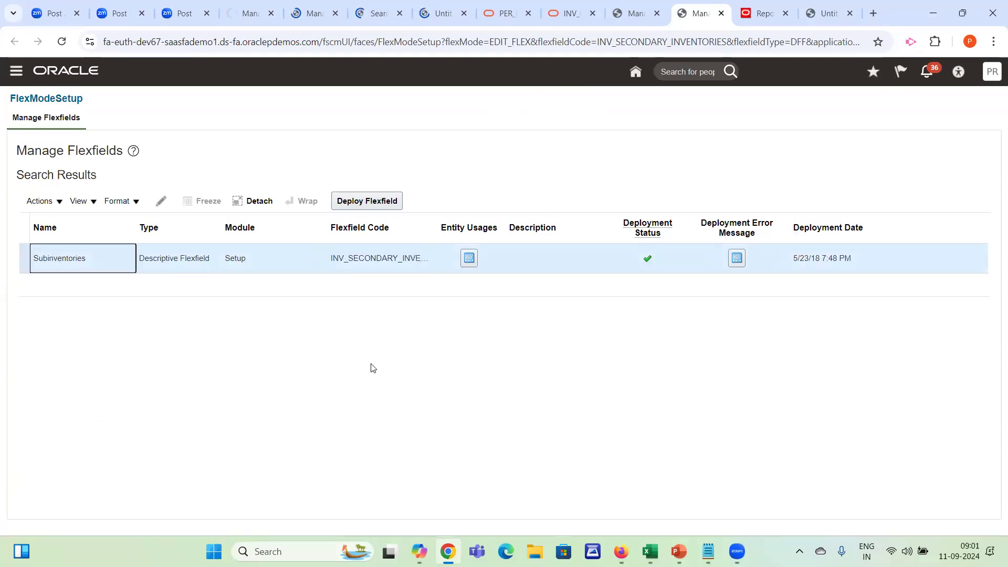
{"action": "left_click", "coordinate": [632, 15]}
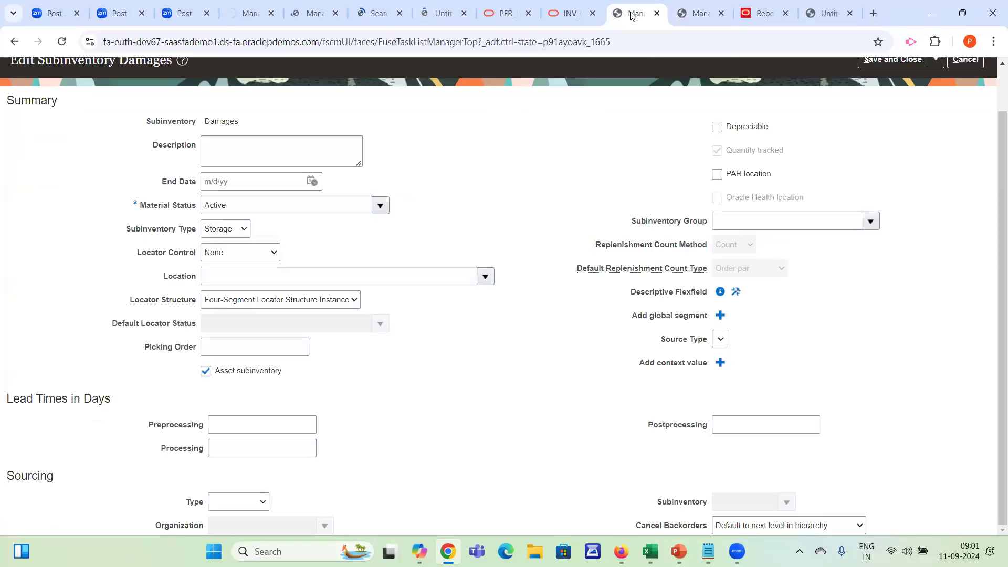
{"action": "left_click_drag", "start_coordinate": [634, 298], "coordinate": [758, 297]}
{"action": "left_click", "coordinate": [762, 298]}
Start an SQL query data set in the untitled data model with the query select * from INV_ORG_PARAMETERS_V
{"action": "left_click", "coordinate": [762, 14]}
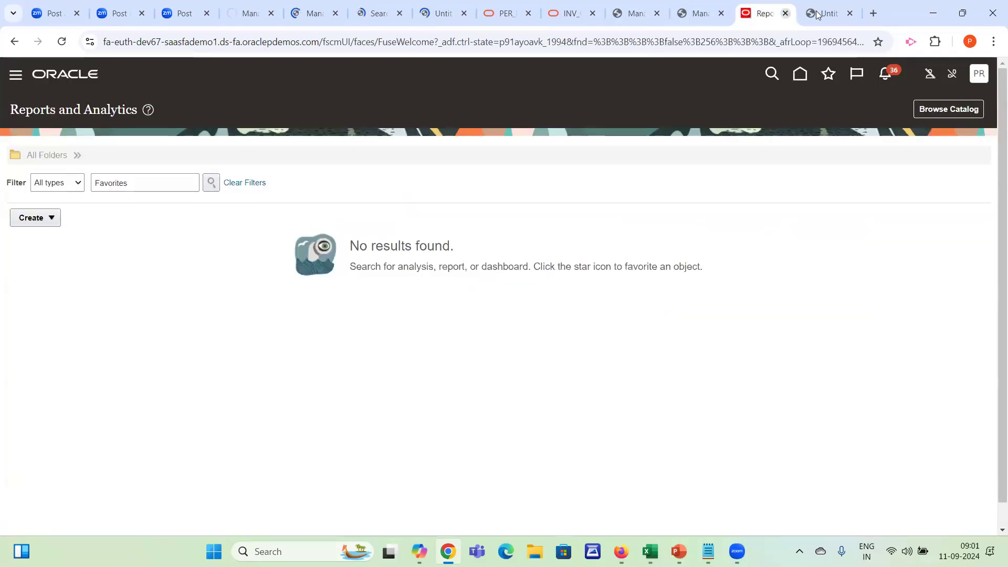
{"action": "left_click", "coordinate": [828, 13]}
{"action": "left_click", "coordinate": [191, 151]}
{"action": "left_click", "coordinate": [212, 167]}
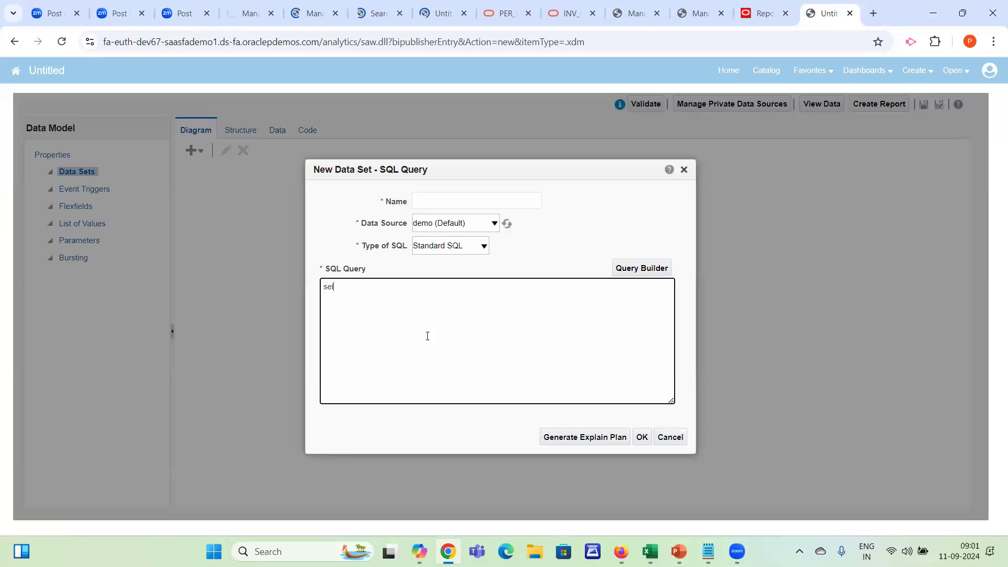
{"action": "type", "text": "select * from"}
{"action": "key", "text": "ctrl+v"}
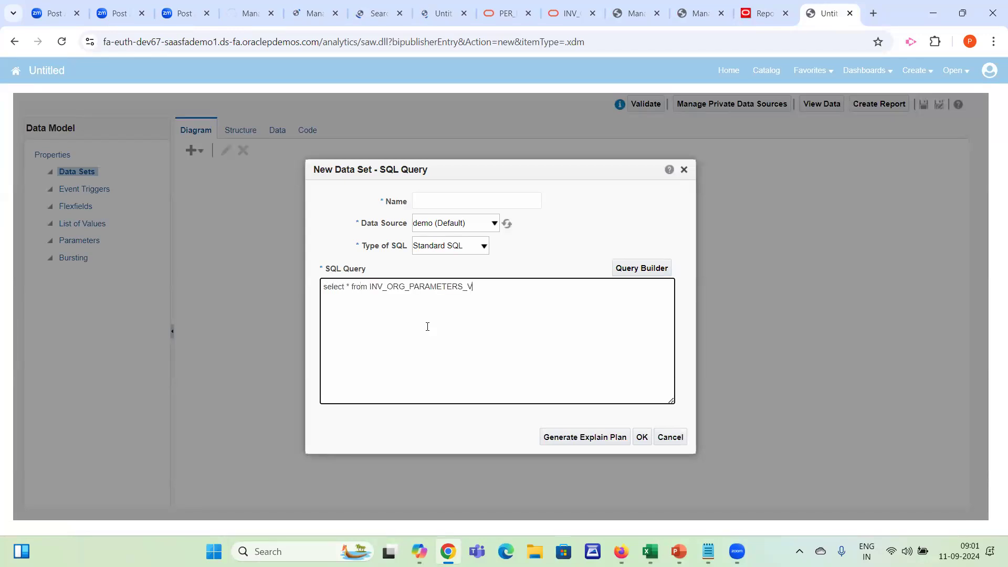
Name the data set org, set its data source to ApplicationDB_FSCM, and create it
{"action": "left_click", "coordinate": [472, 201]}
{"action": "type", "text": "org"}
{"action": "key", "text": "Tab"}
{"action": "key", "text": "Down"}
{"action": "key", "text": "Down"}
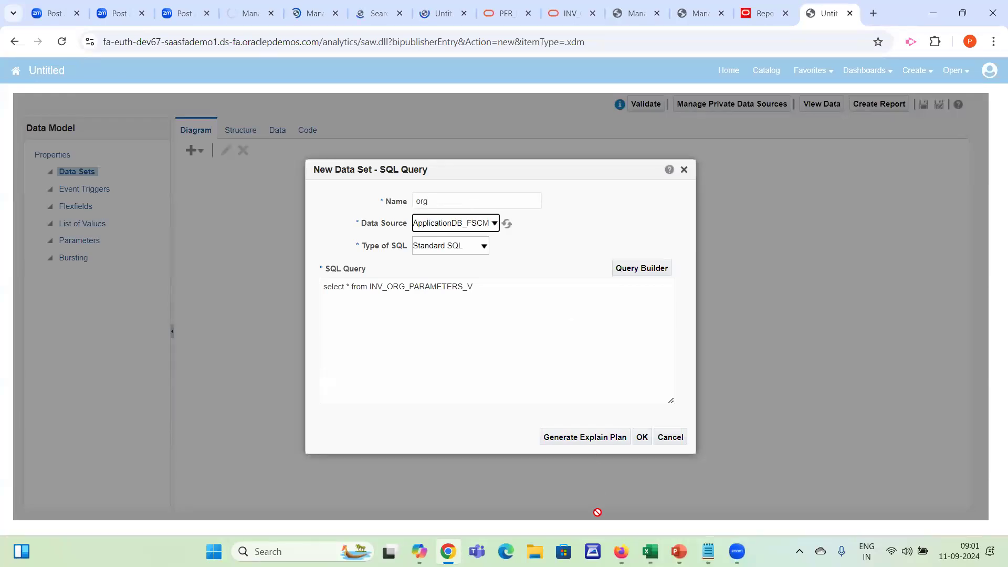
{"action": "left_click", "coordinate": [644, 439]}
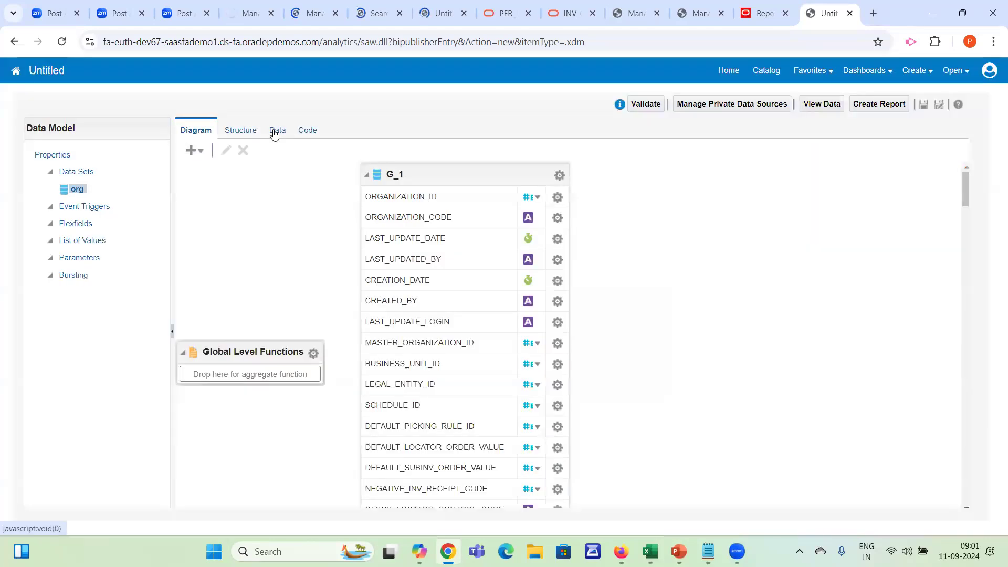
View the org data set's data and search its column headings for "code"
{"action": "left_click", "coordinate": [274, 132]}
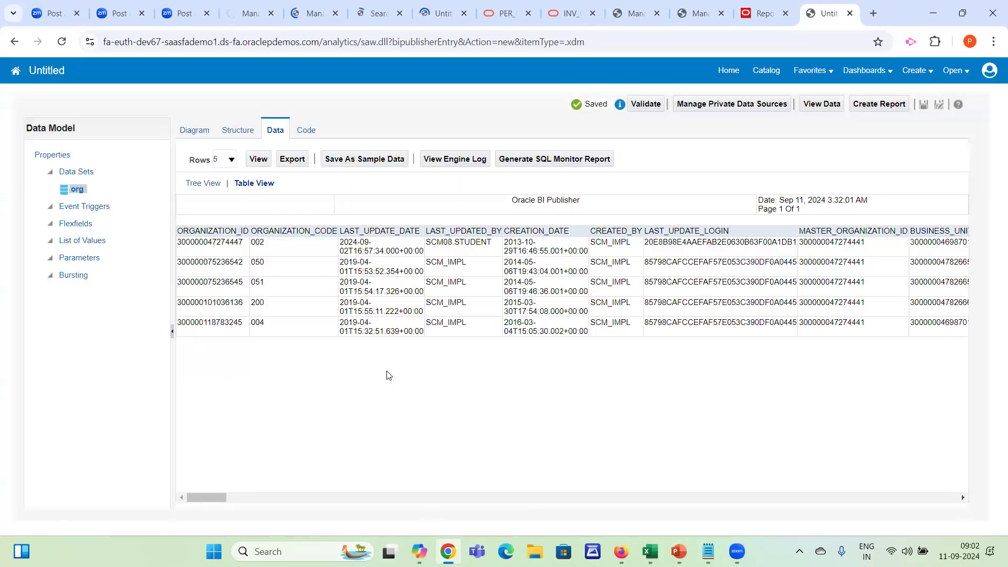
{"action": "key", "text": "ctrl+f"}
{"action": "type", "text": "code"}
{"action": "key", "text": "Return"}
{"action": "key", "text": "Return"}
{"action": "key", "text": "Return"}
{"action": "key", "text": "Return"}
{"action": "key", "text": "Return"}
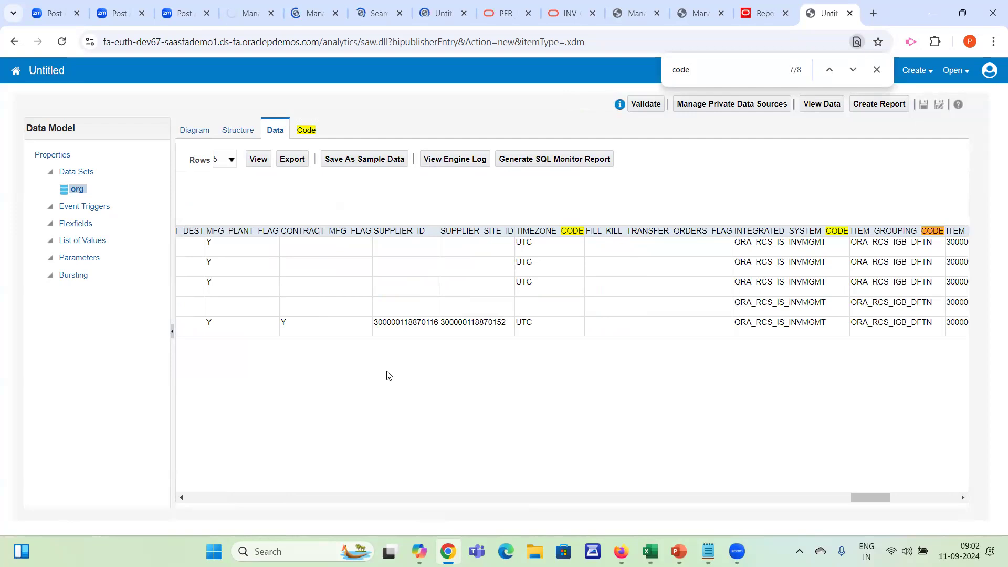
{"action": "key", "text": "Return"}
{"action": "key", "text": "Return"}
{"action": "key", "text": "Return"}
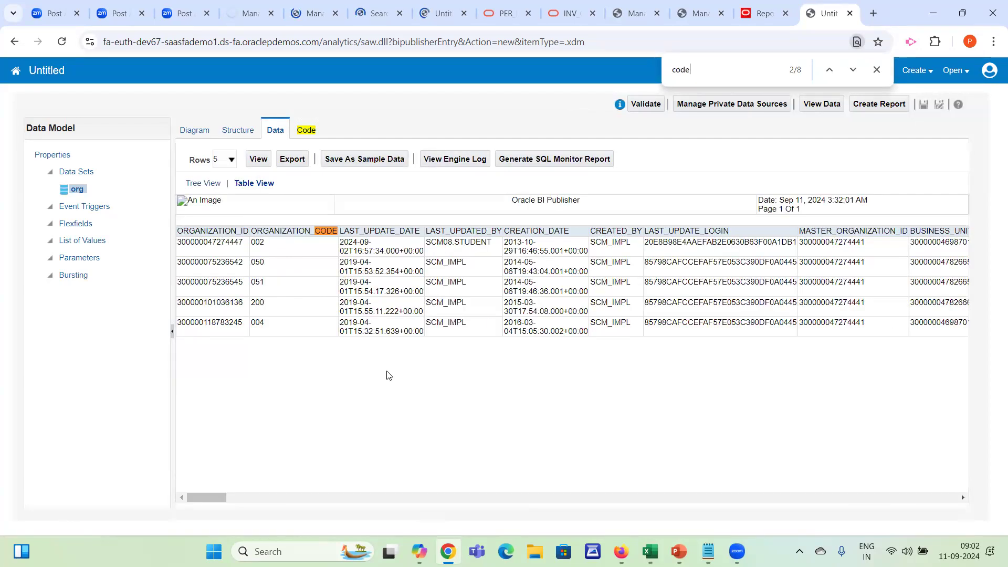
Copy the ORGANIZATION_CODE column name and begin a where clause on it in the org data set's SQL query
{"action": "double_click", "coordinate": [303, 230]}
{"action": "key", "text": "ctrl+c"}
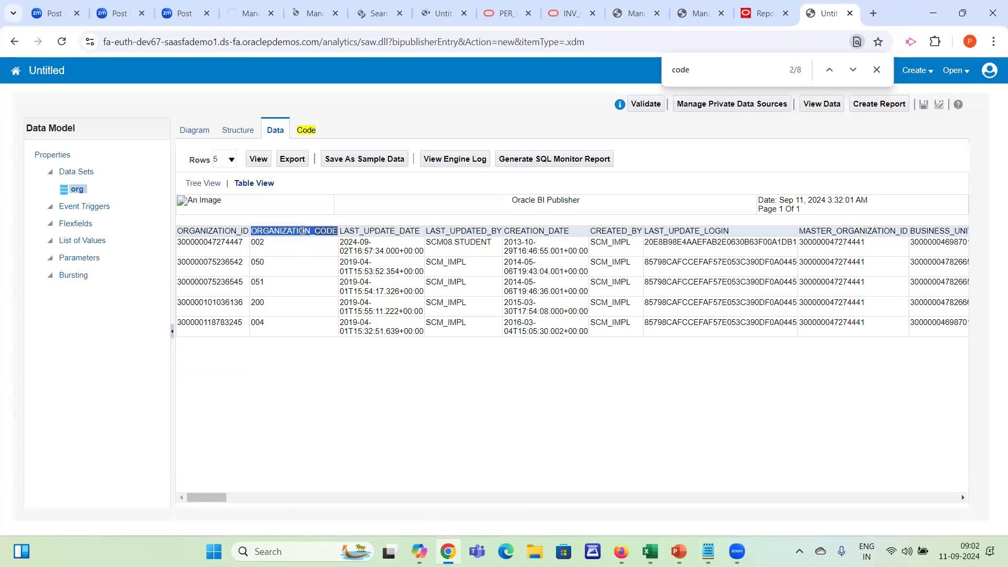
{"action": "left_click", "coordinate": [192, 131]}
{"action": "left_click", "coordinate": [383, 173]}
{"action": "left_click", "coordinate": [224, 150]}
{"action": "left_click", "coordinate": [491, 299]}
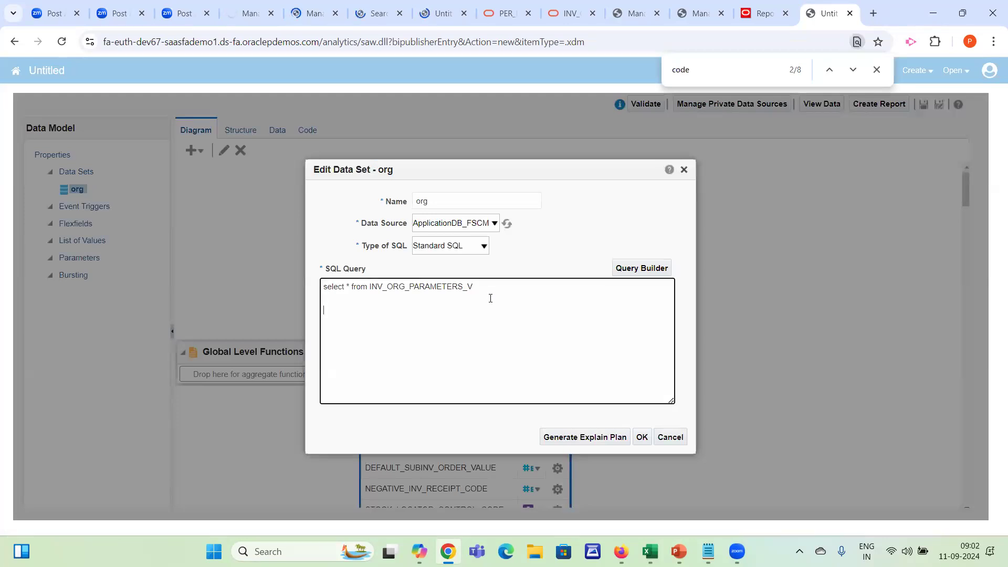
{"action": "type", "text": "where p"}
{"action": "key", "text": "BackSpace"}
{"action": "key", "text": "ctrl+v"}
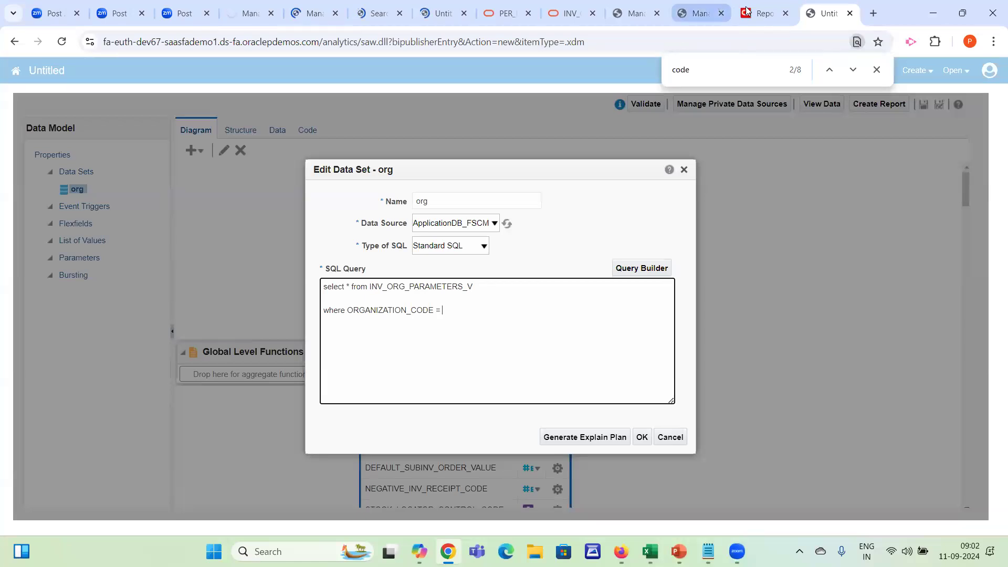
Return to the subinventories page in setup, close it, and search the setup tasks for mana%inv%org
{"action": "left_click", "coordinate": [760, 22]}
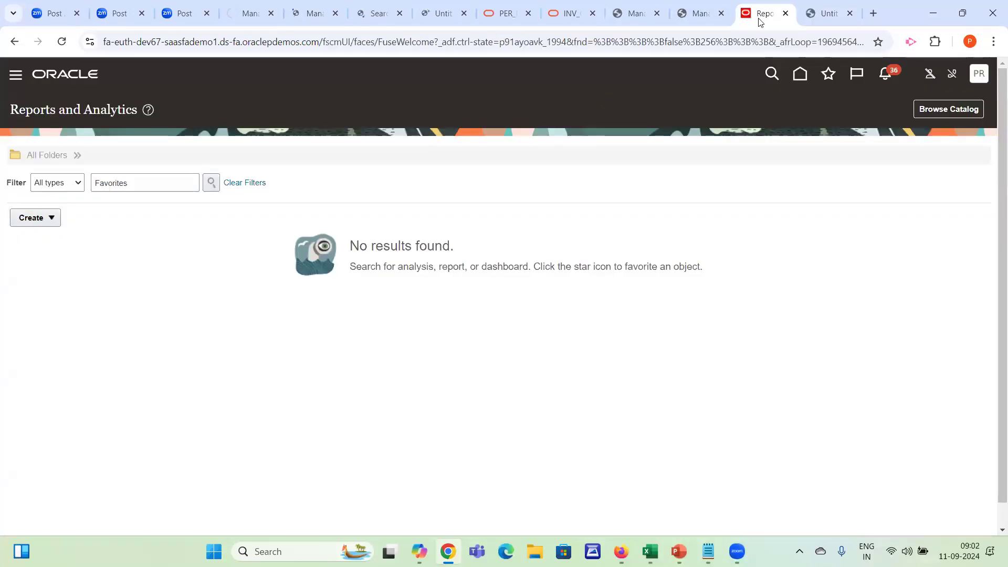
{"action": "left_click", "coordinate": [701, 14]}
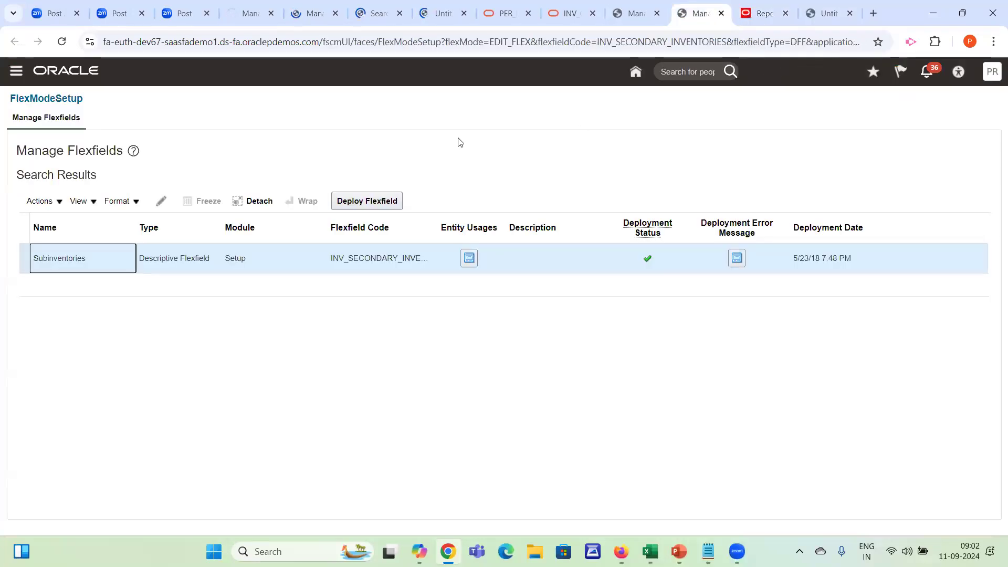
{"action": "left_click", "coordinate": [623, 17]}
{"action": "left_click", "coordinate": [964, 61]}
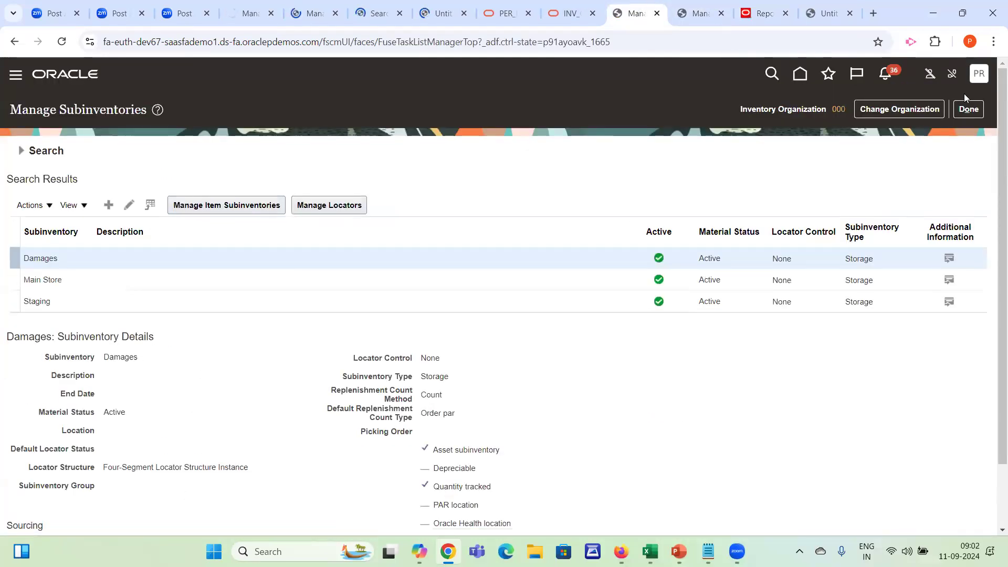
{"action": "left_click", "coordinate": [962, 107]}
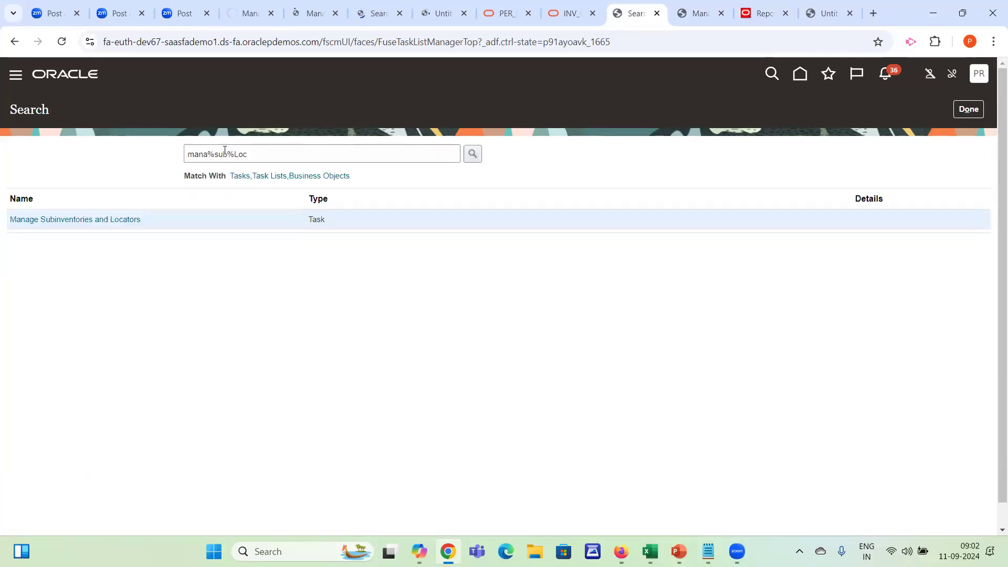
{"action": "double_click", "coordinate": [224, 154]}
{"action": "type", "text": "inv%org"}
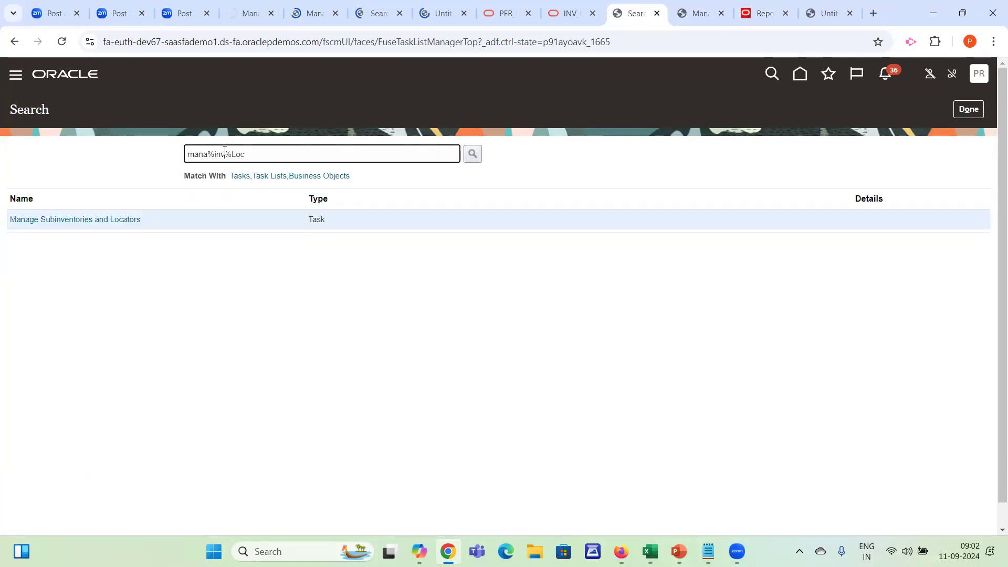
{"action": "key", "text": "Delete"}
{"action": "key", "text": "Return"}
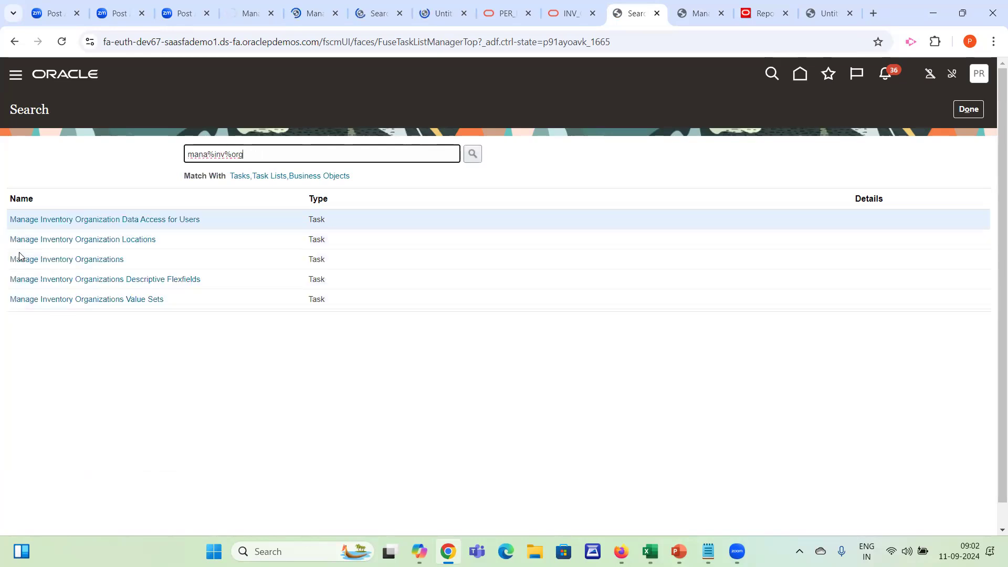
Open the Manage Inventory Organizations task and search for organizations named Dallas
{"action": "left_click", "coordinate": [30, 257]}
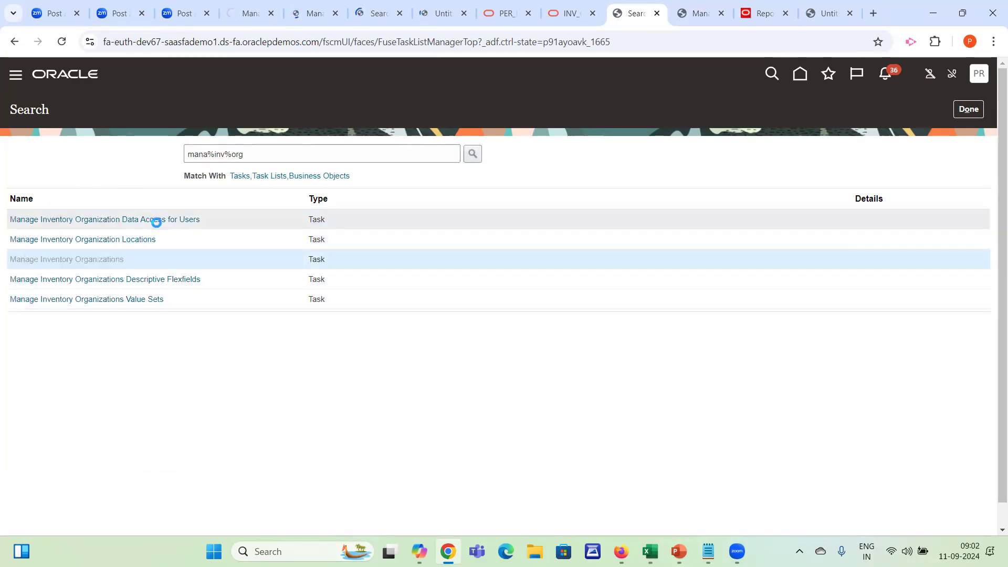
{"action": "left_click", "coordinate": [172, 204]}
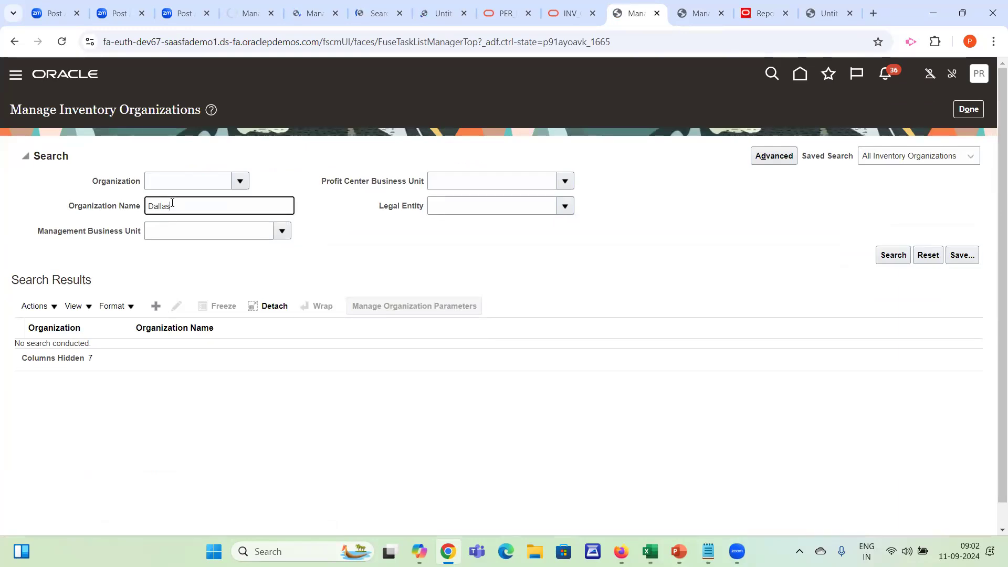
{"action": "left_click", "coordinate": [893, 255]}
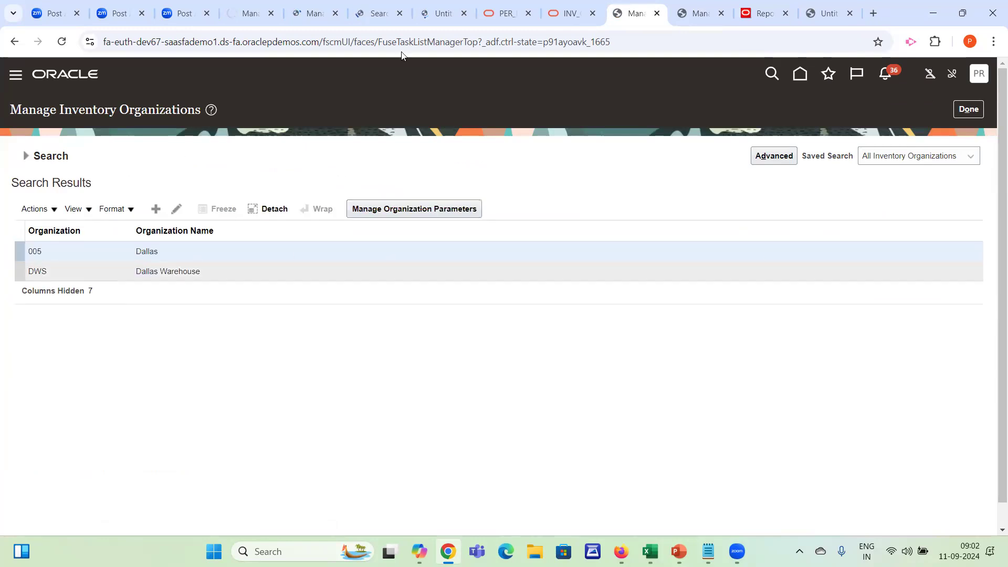
Complete the org query's condition as ORGANIZATION_CODE = 'DWS', save the data set, and run its data view
{"action": "left_click", "coordinate": [829, 13]}
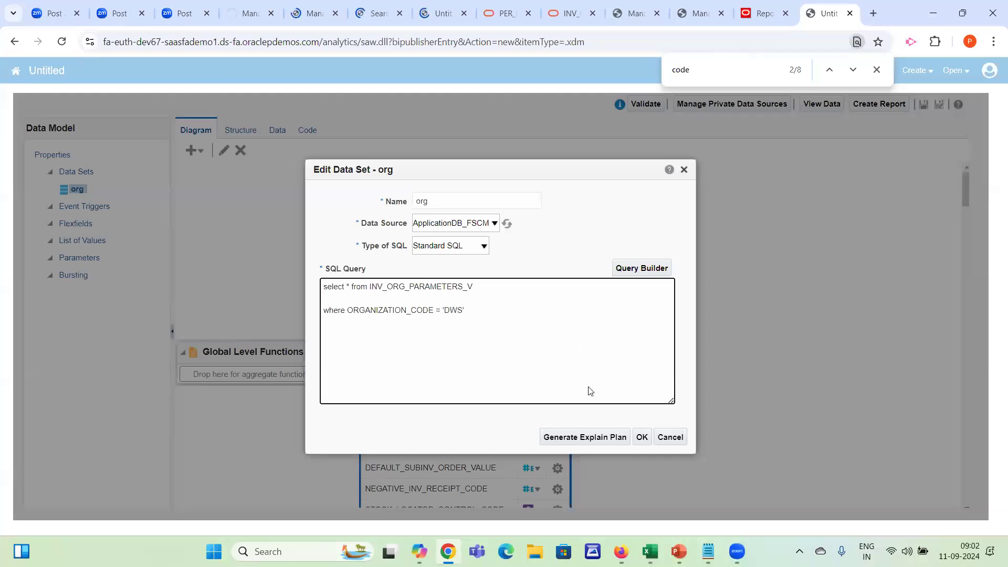
{"action": "left_click", "coordinate": [642, 438]}
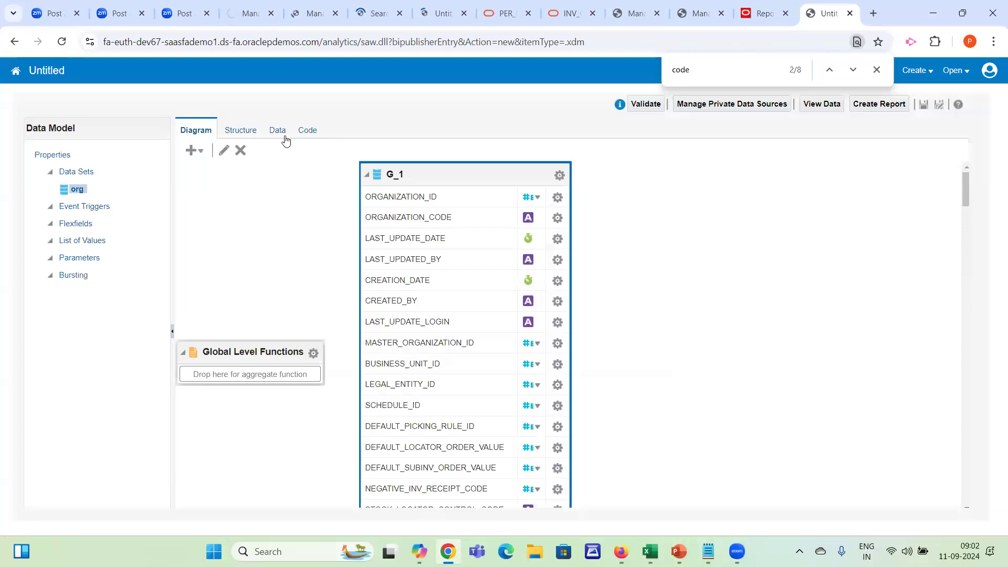
{"action": "left_click", "coordinate": [278, 131]}
{"action": "left_click", "coordinate": [259, 159]}
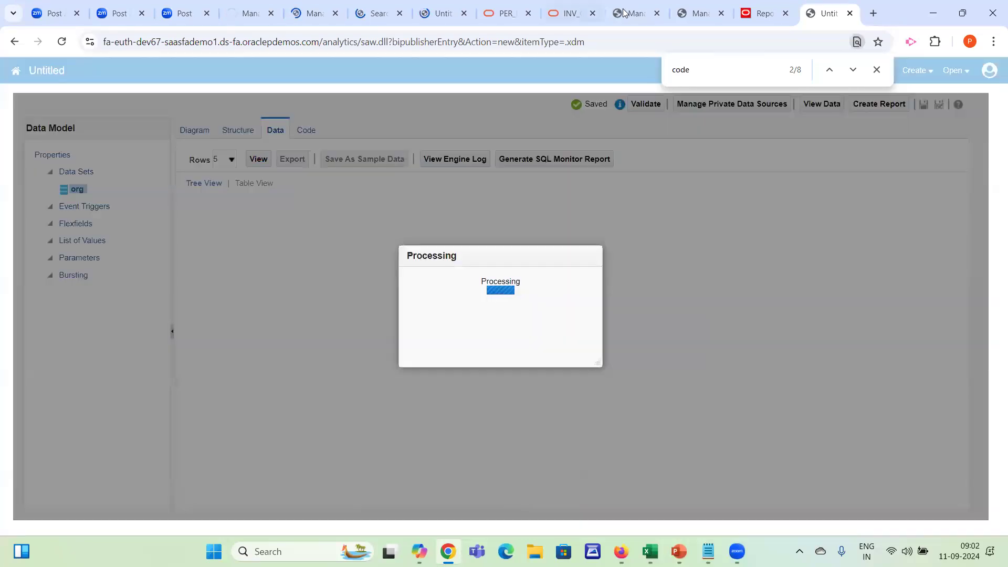
Open the Dallas Warehouse organization parameters, show their additional information, and copy the Inventory Type value
{"action": "left_click", "coordinate": [628, 13]}
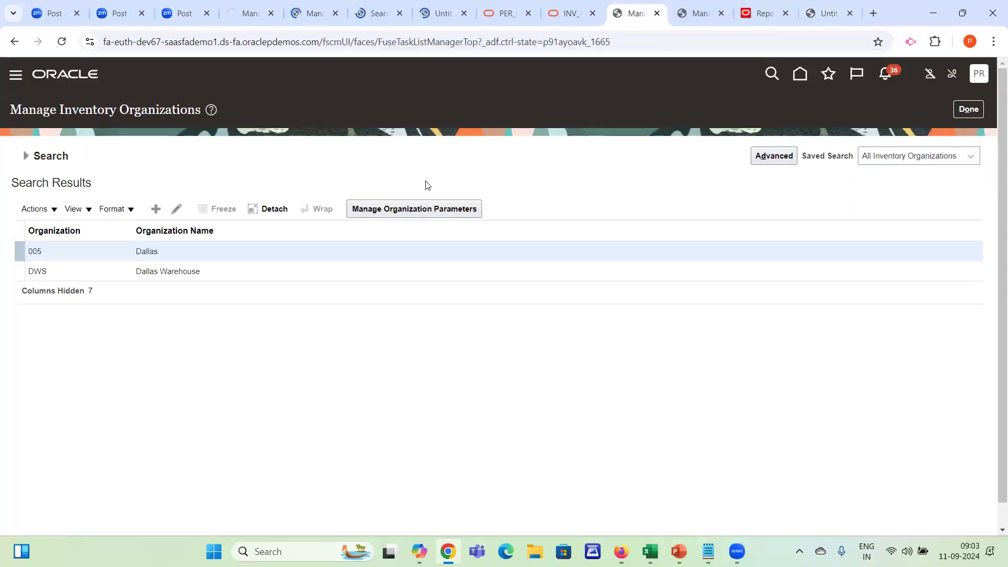
{"action": "left_click", "coordinate": [348, 273]}
{"action": "left_click", "coordinate": [405, 211]}
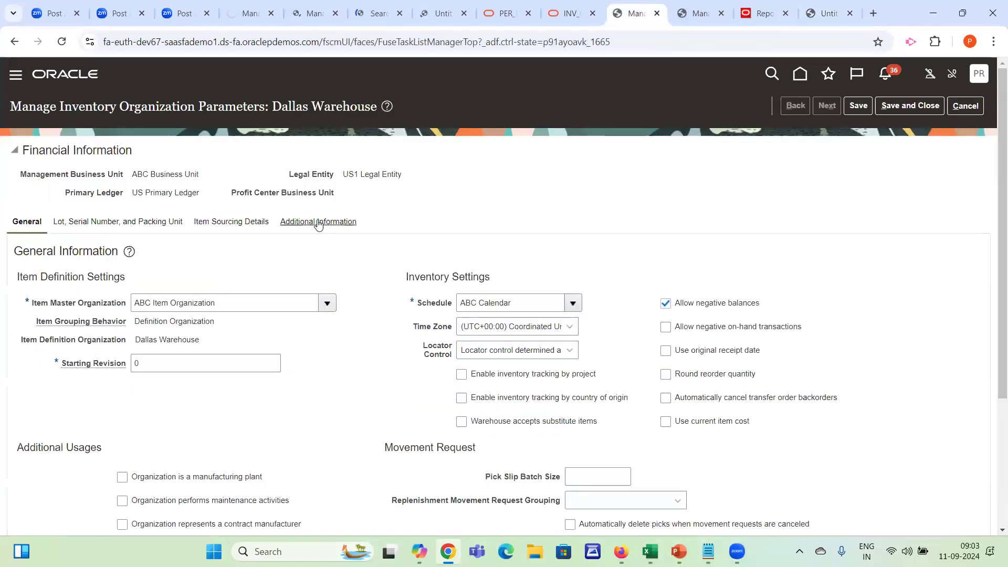
{"action": "left_click", "coordinate": [318, 222]}
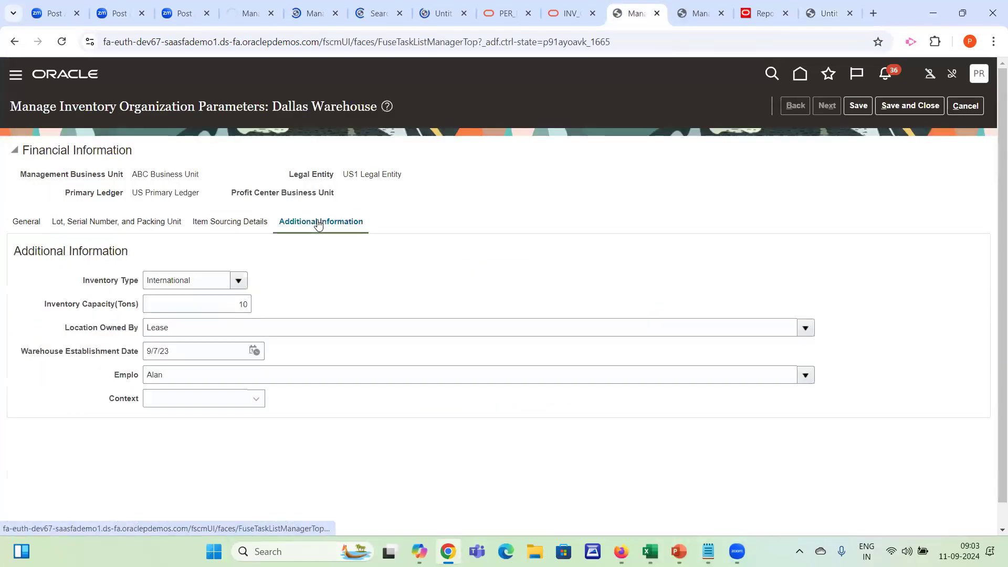
{"action": "double_click", "coordinate": [200, 285]}
{"action": "key", "text": "ctrl+c"}
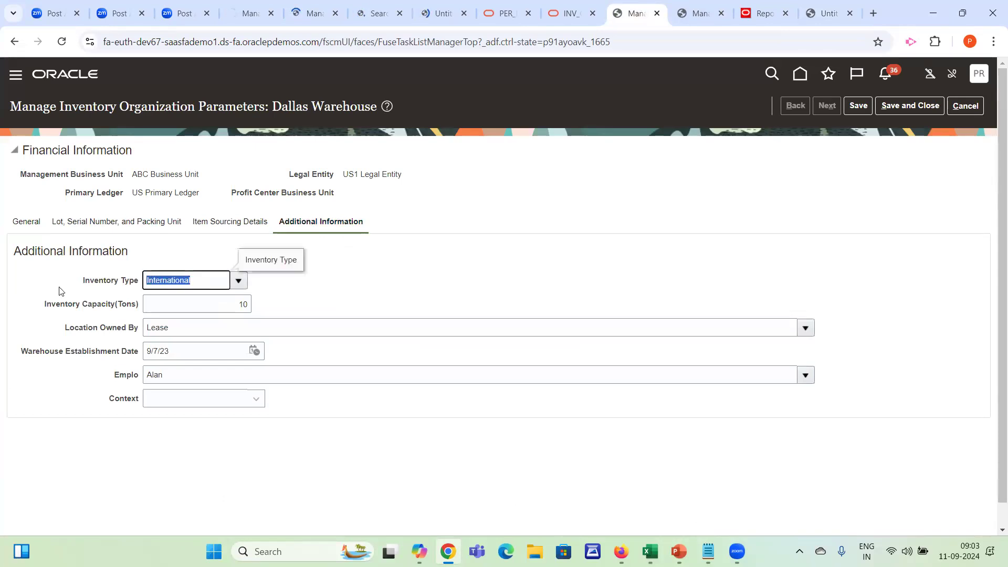
Show the org data as a table and find the value International in it
{"action": "left_click", "coordinate": [828, 13]}
{"action": "left_click", "coordinate": [255, 183]}
{"action": "key", "text": "ctrl+f"}
{"action": "key", "text": "ctrl+v"}
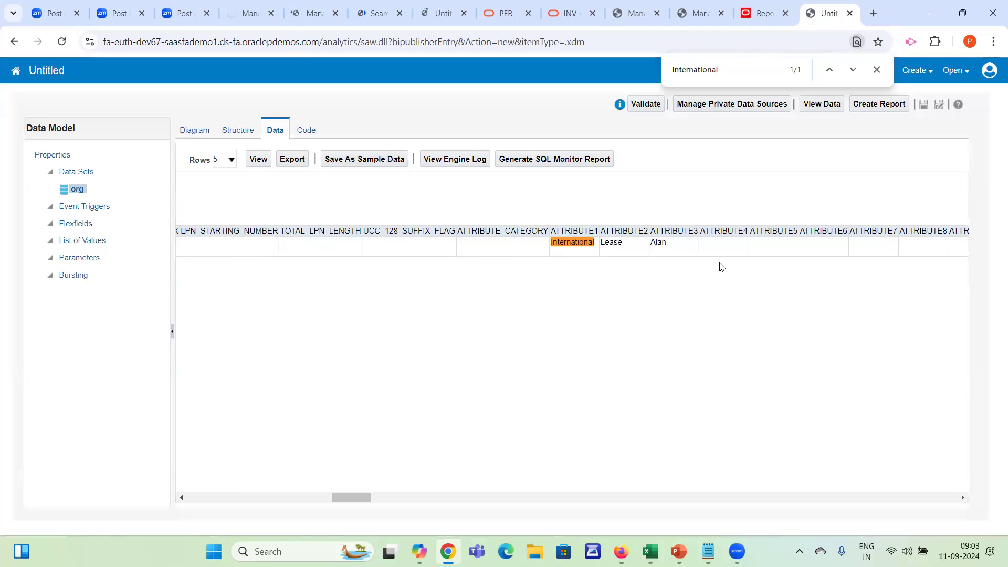
{"action": "left_click", "coordinate": [875, 70]}
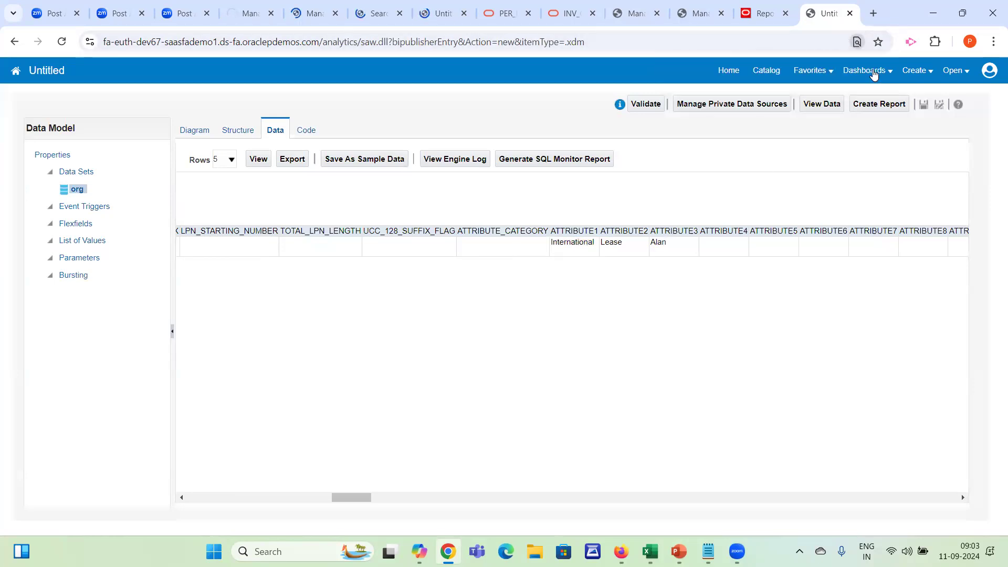
Examine the attribute columns of the org data up to ATTRIBUTE_DATE1 for the remaining flexfield values
{"action": "left_click_drag", "start_coordinate": [349, 499], "coordinate": [829, 362]}
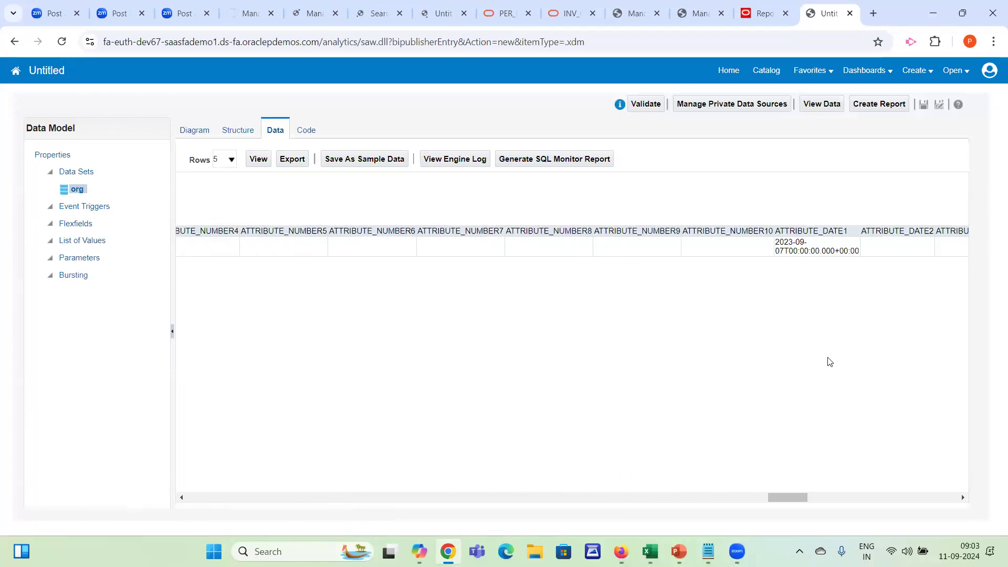
{"action": "double_click", "coordinate": [827, 229]}
{"action": "left_click_drag", "start_coordinate": [787, 497], "coordinate": [146, 430]}
Reopen the org data set's SQL query for editing at the end of the INV_ORG_PARAMETERS_V line
{"action": "left_click", "coordinate": [190, 131]}
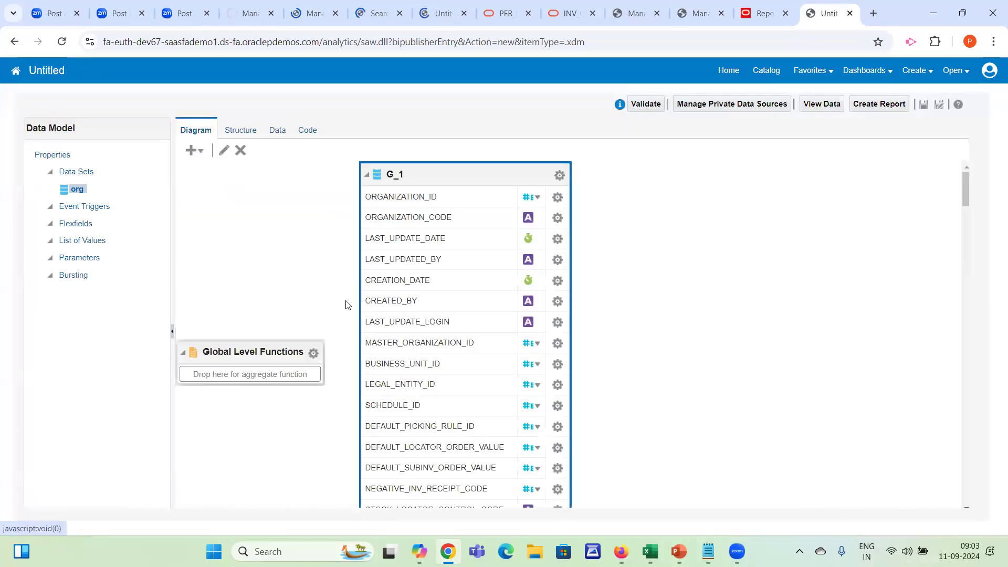
{"action": "left_click", "coordinate": [225, 151]}
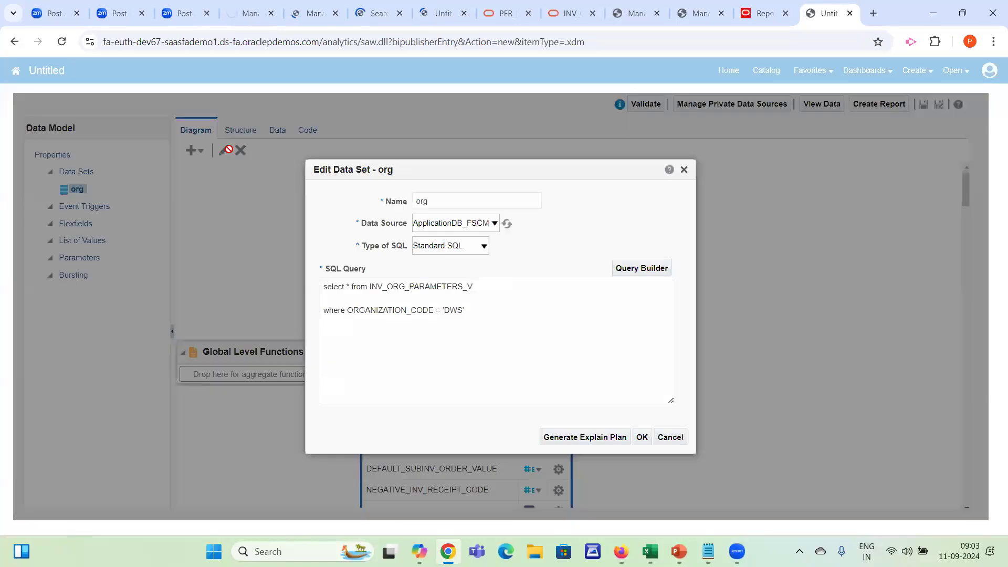
{"action": "left_click", "coordinate": [503, 287]}
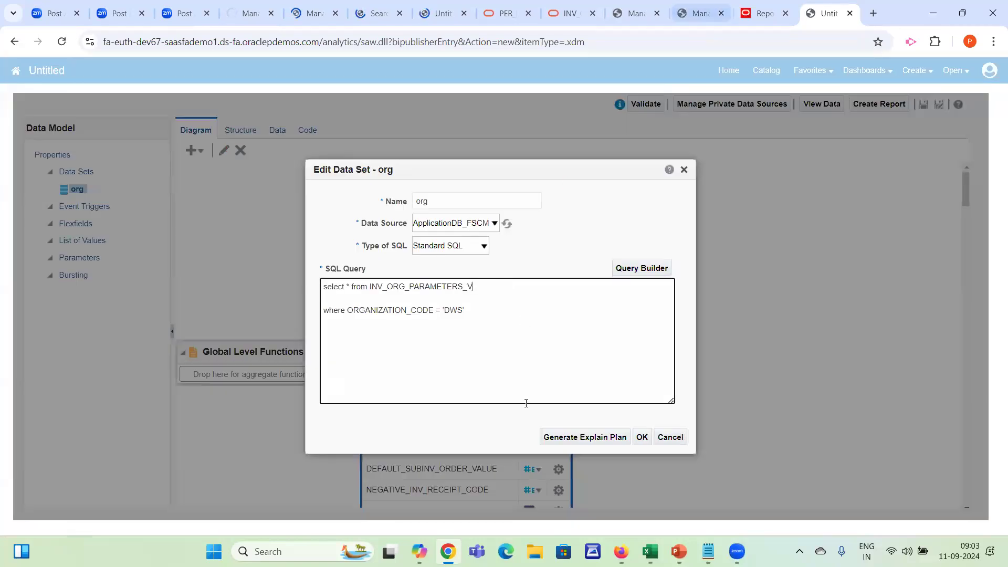